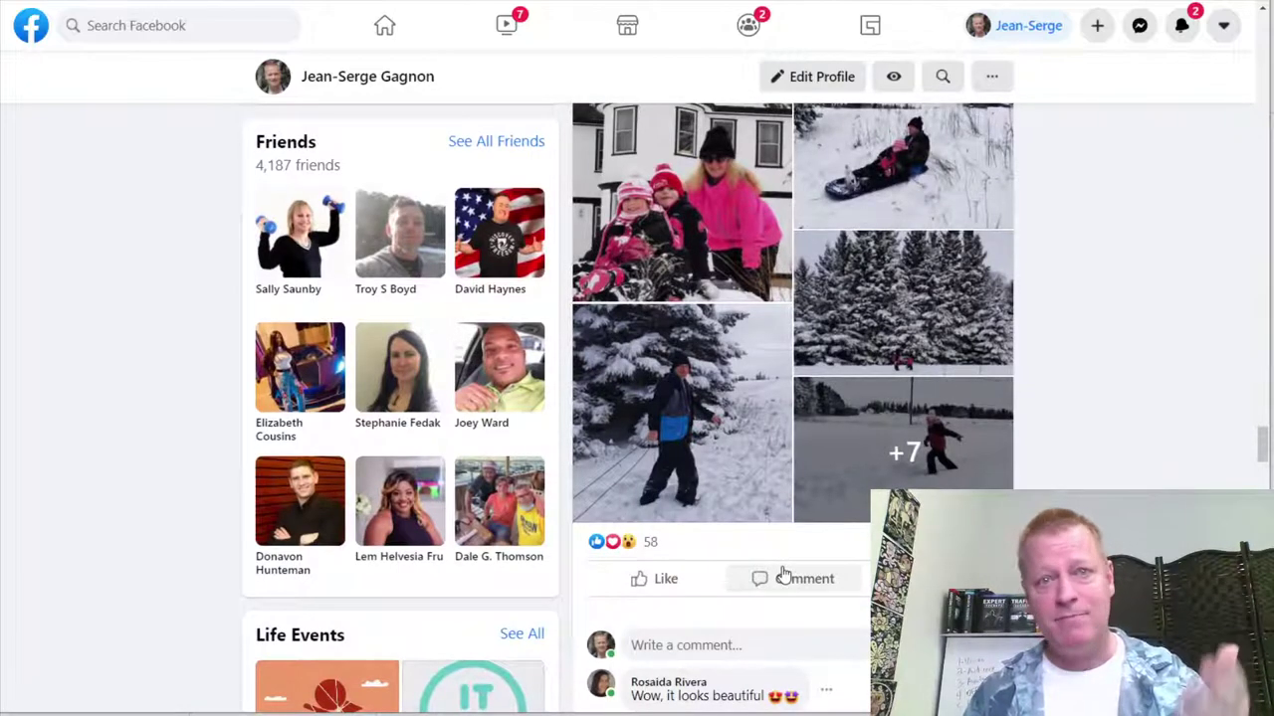
Step: Review the personal posts on the profile timeline from late December 2020 to early January 2021
scroll(782, 574, "down", 16)
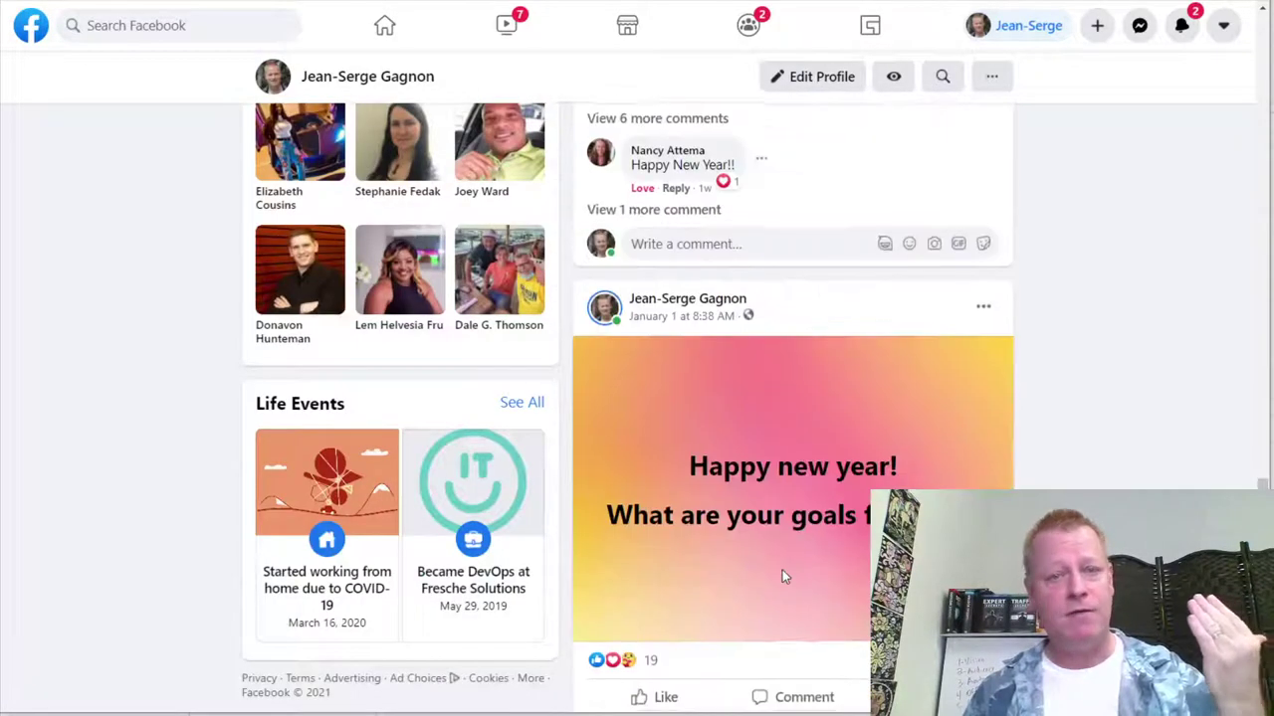
scroll(782, 578, "down", 10)
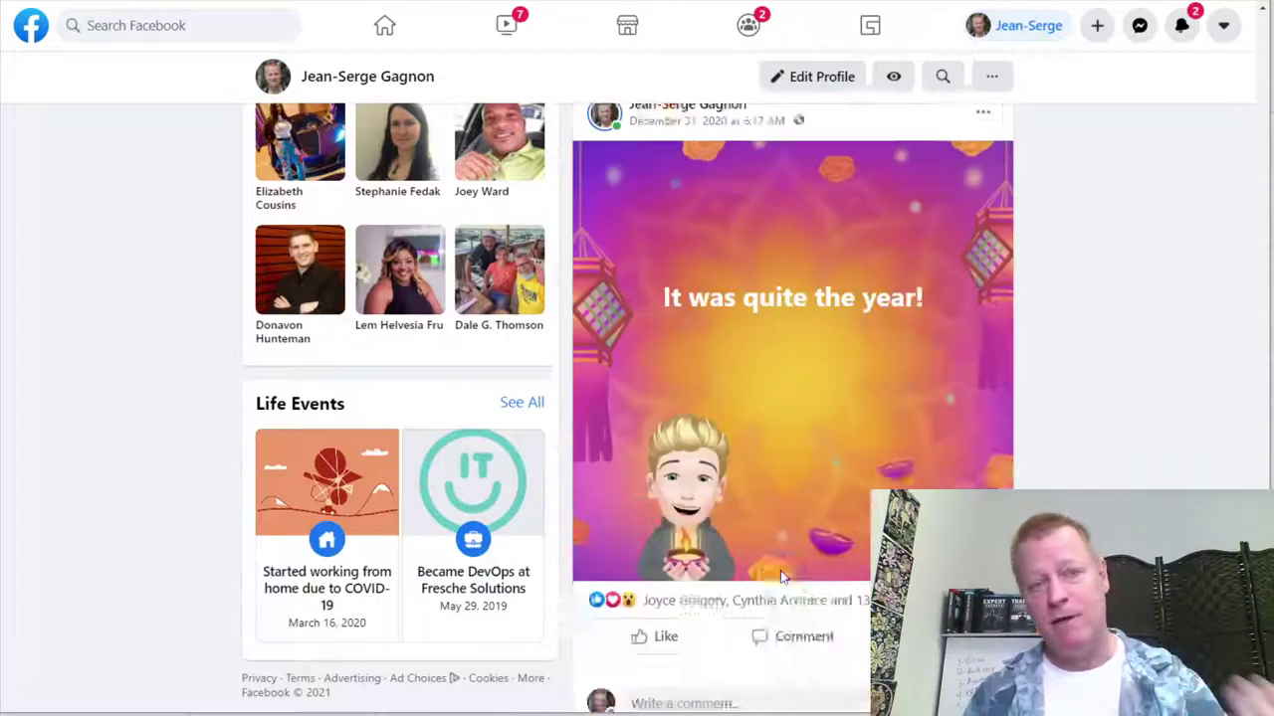
scroll(782, 574, "down", 3)
scroll(782, 574, "up", 12)
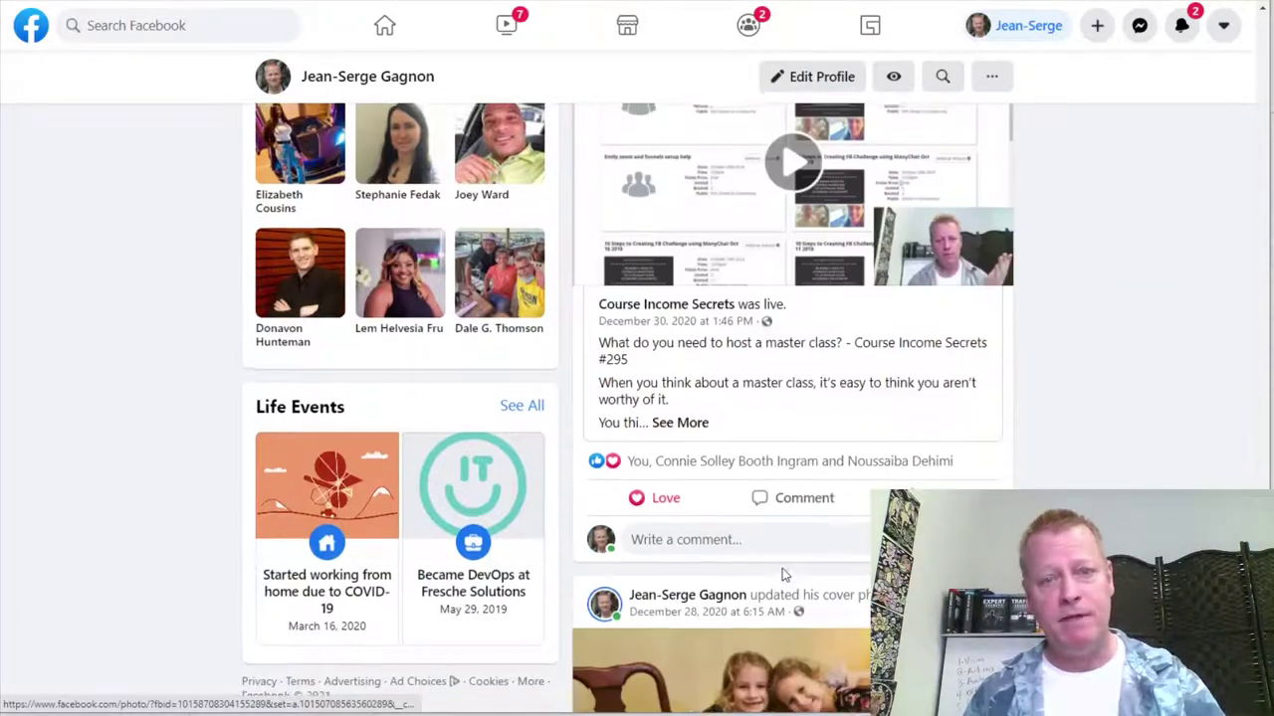
scroll(782, 574, "up", 12)
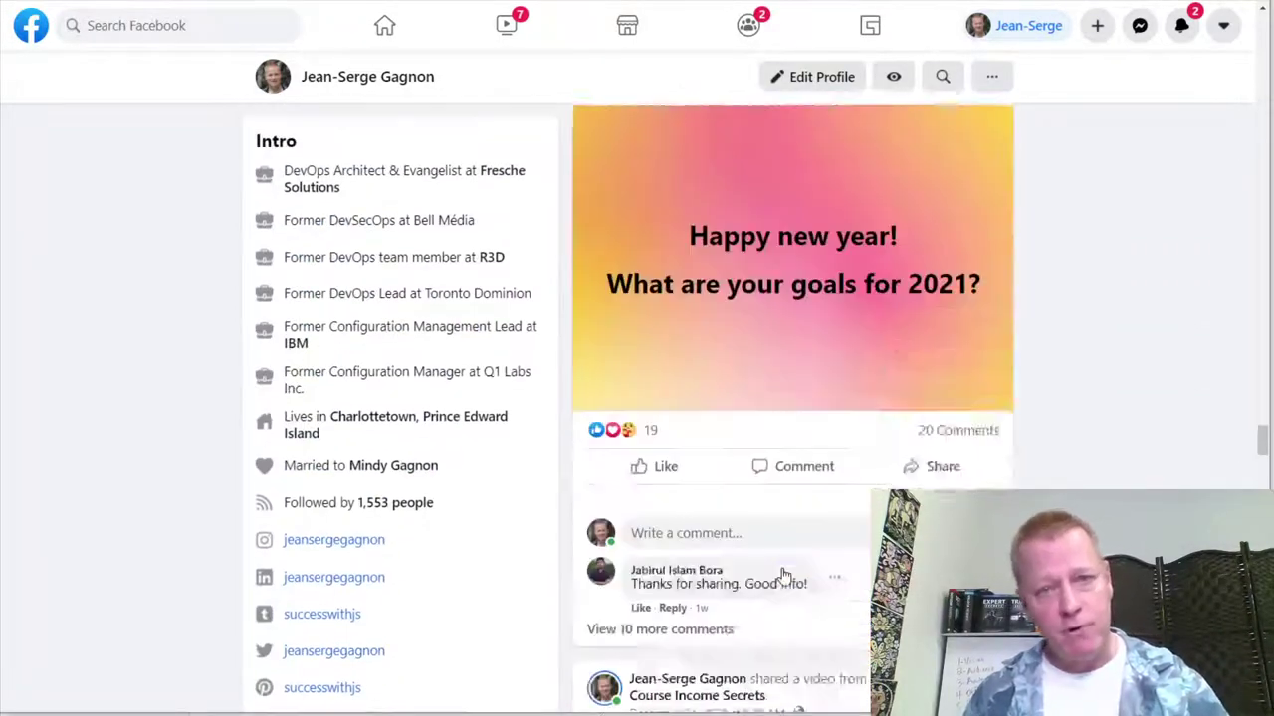
scroll(782, 575, "up", 4)
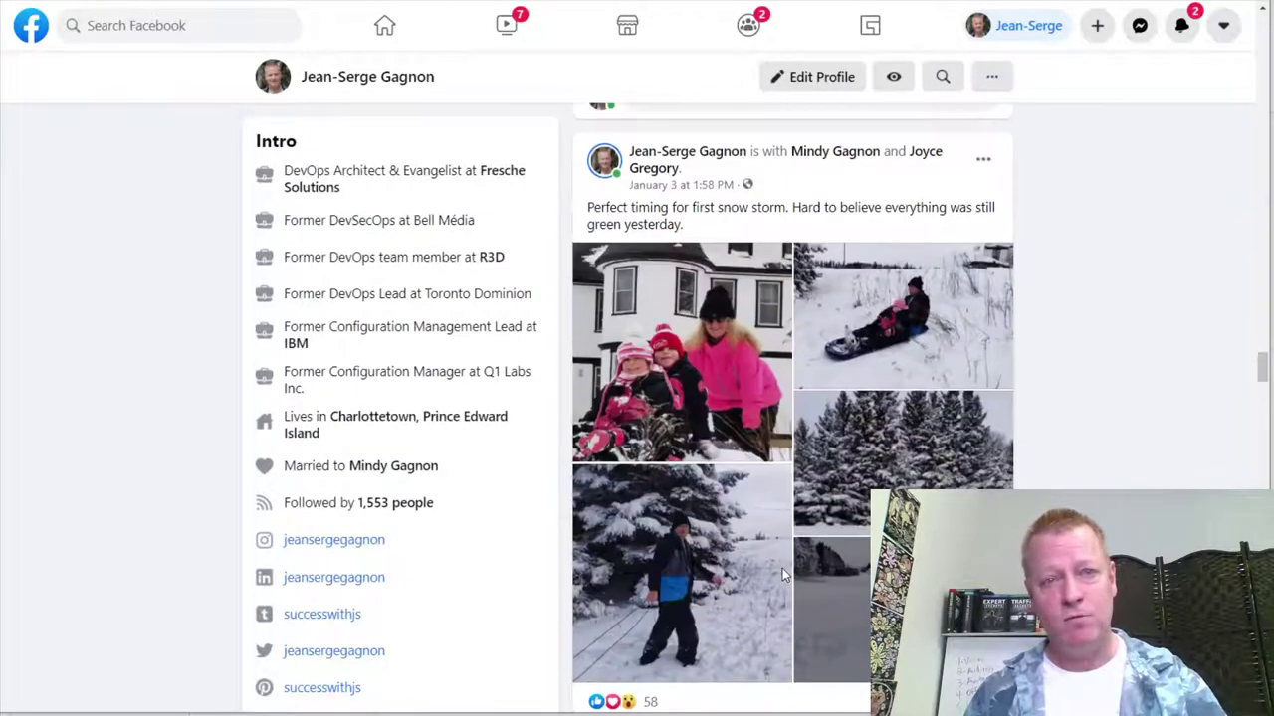
Step: Examine the Course Income Secrets live videos shared on the profile timeline in early January, including episodes #299 to #302
scroll(782, 574, "up", 8)
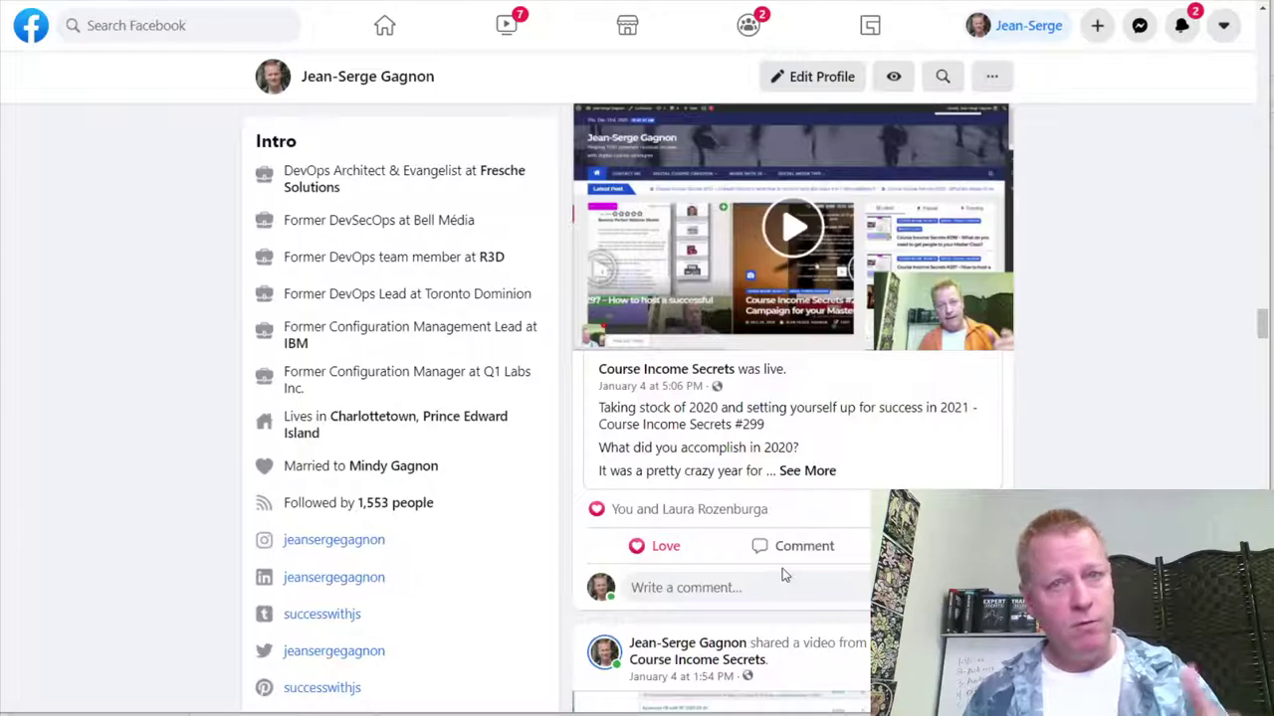
scroll(848, 669, "up", 8)
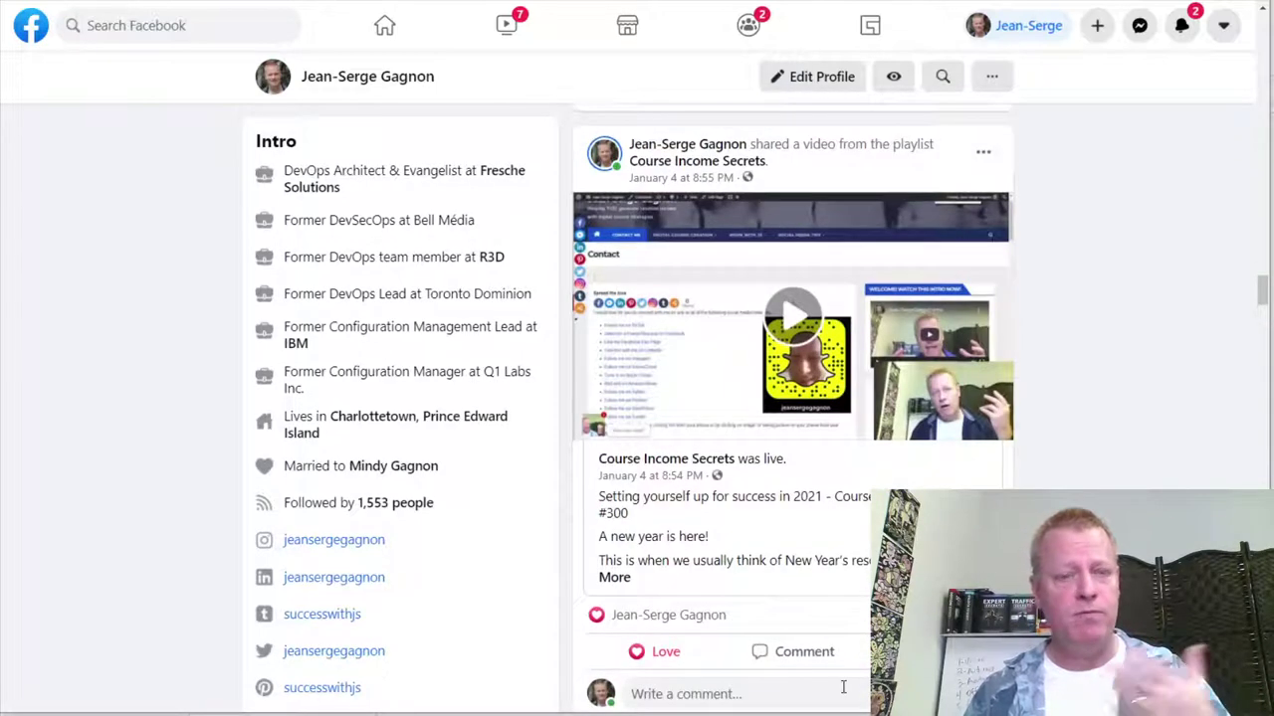
scroll(843, 687, "up", 4)
scroll(843, 686, "up", 1)
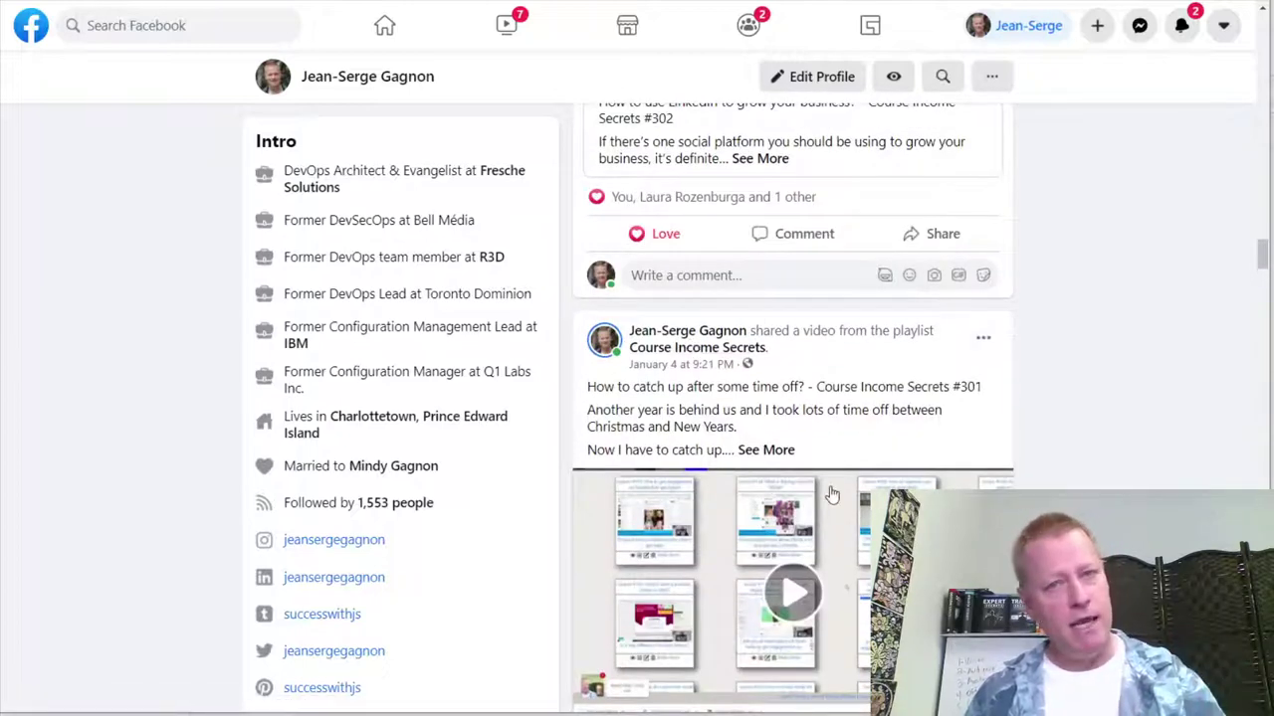
scroll(833, 500, "down", 4)
scroll(819, 483, "up", 4)
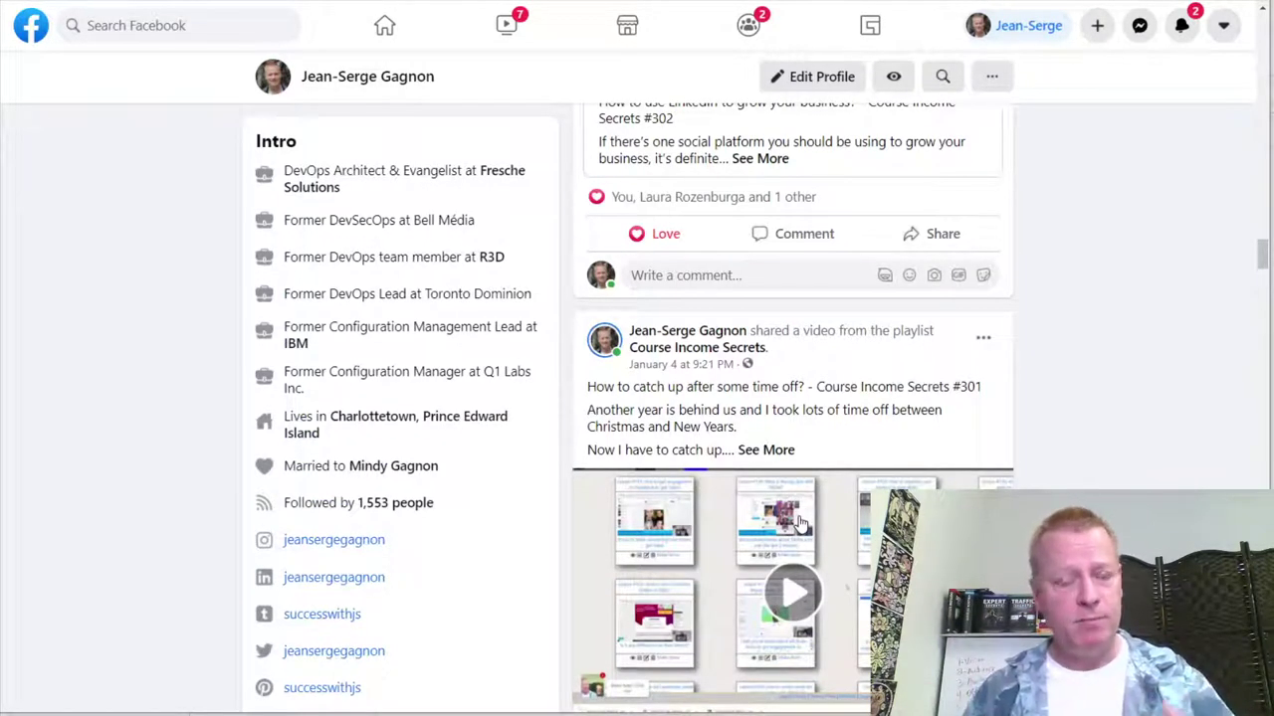
scroll(801, 522, "up", 4)
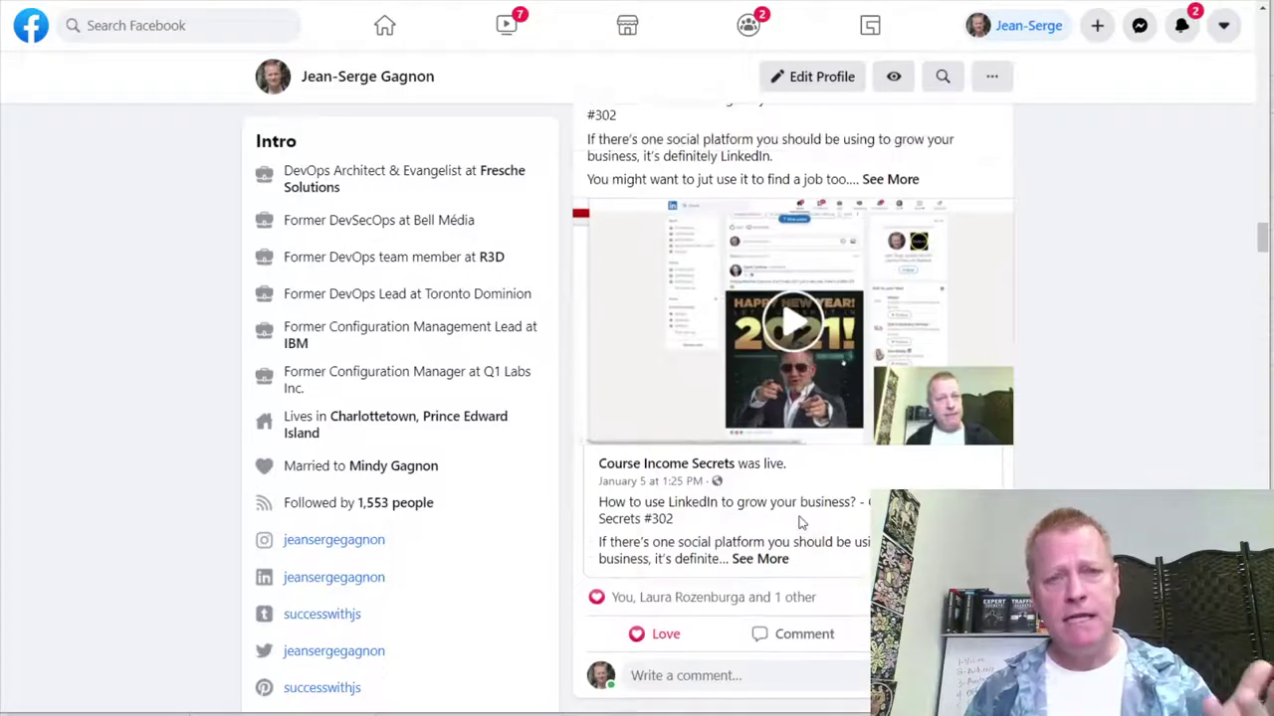
scroll(801, 523, "up", 3)
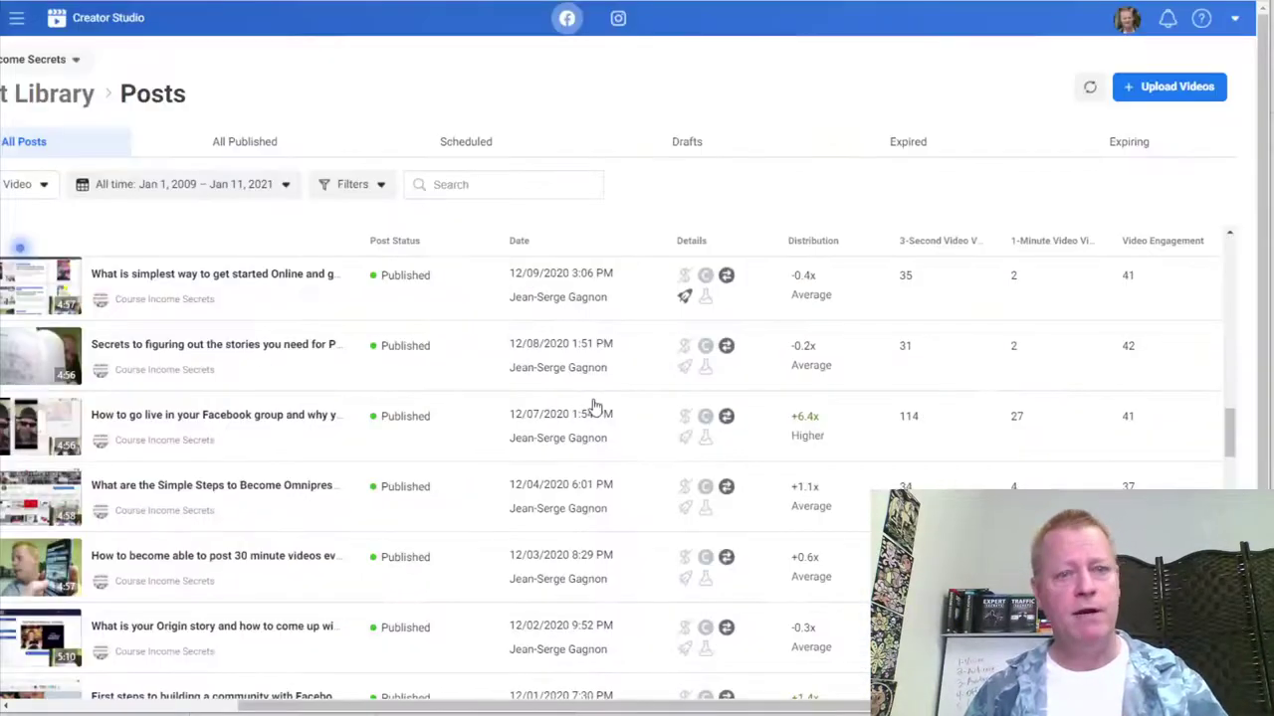
Step: Switch to Creator Studio and compare the three-second views, one-minute views and engagement of the October to December 2020 video posts
scroll(903, 325, "down", 2)
scroll(949, 376, "up", 4)
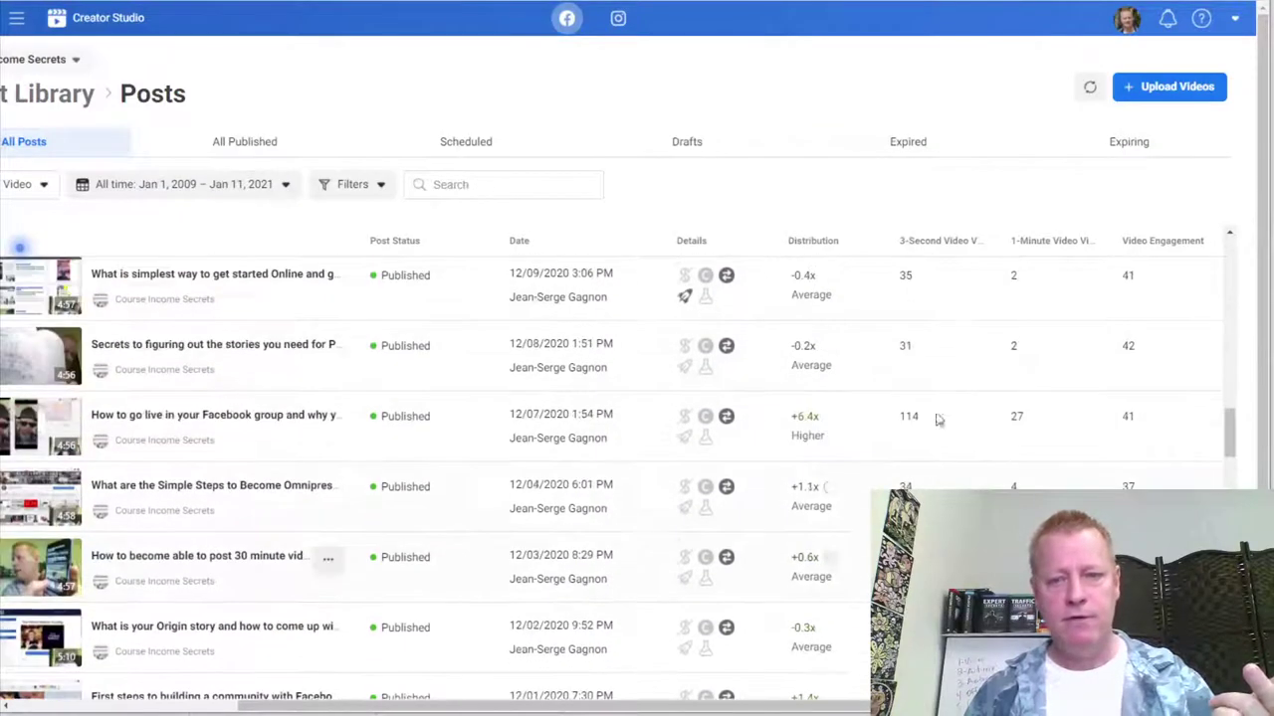
scroll(909, 389, "up", 4)
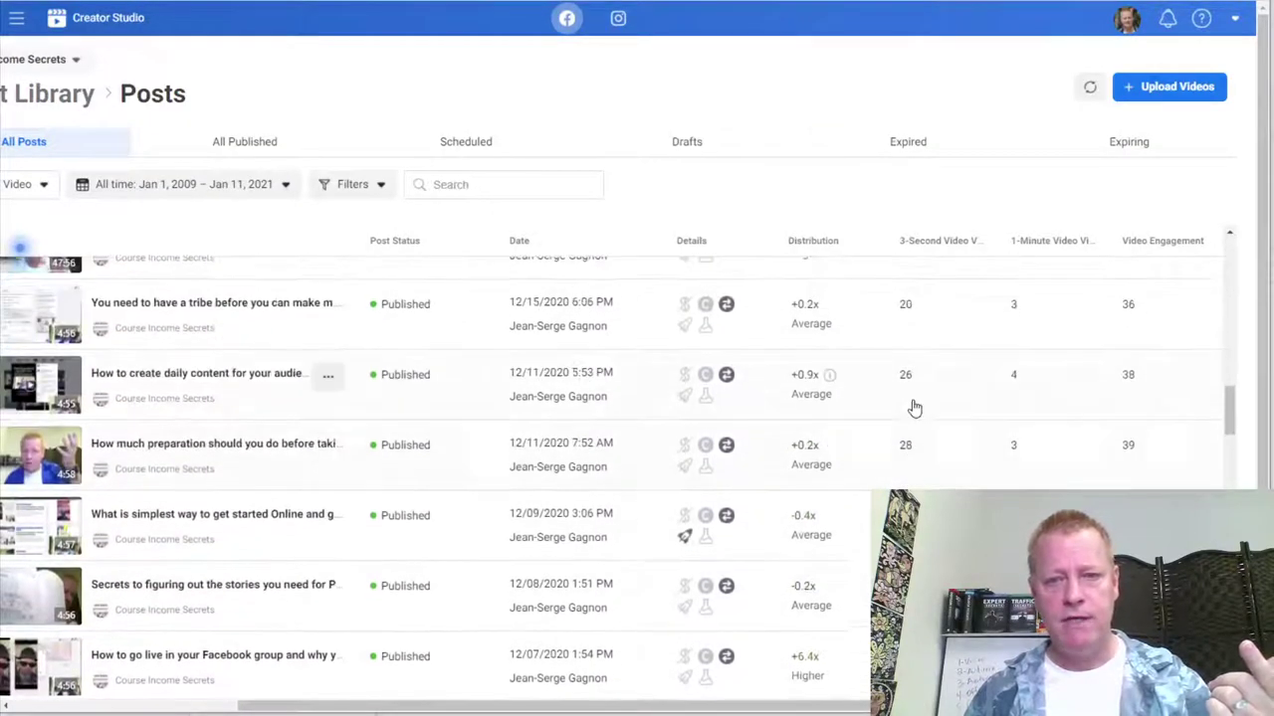
scroll(920, 388, "up", 2)
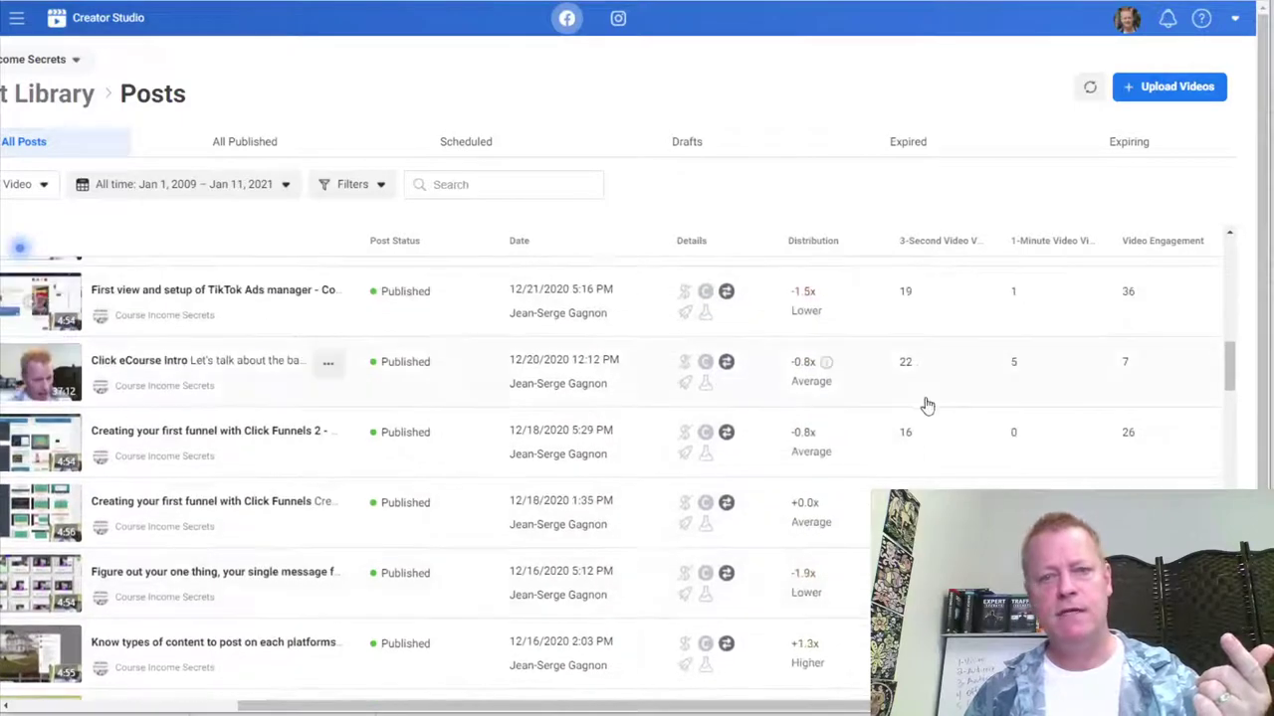
scroll(921, 393, "down", 12)
scroll(935, 430, "down", 14)
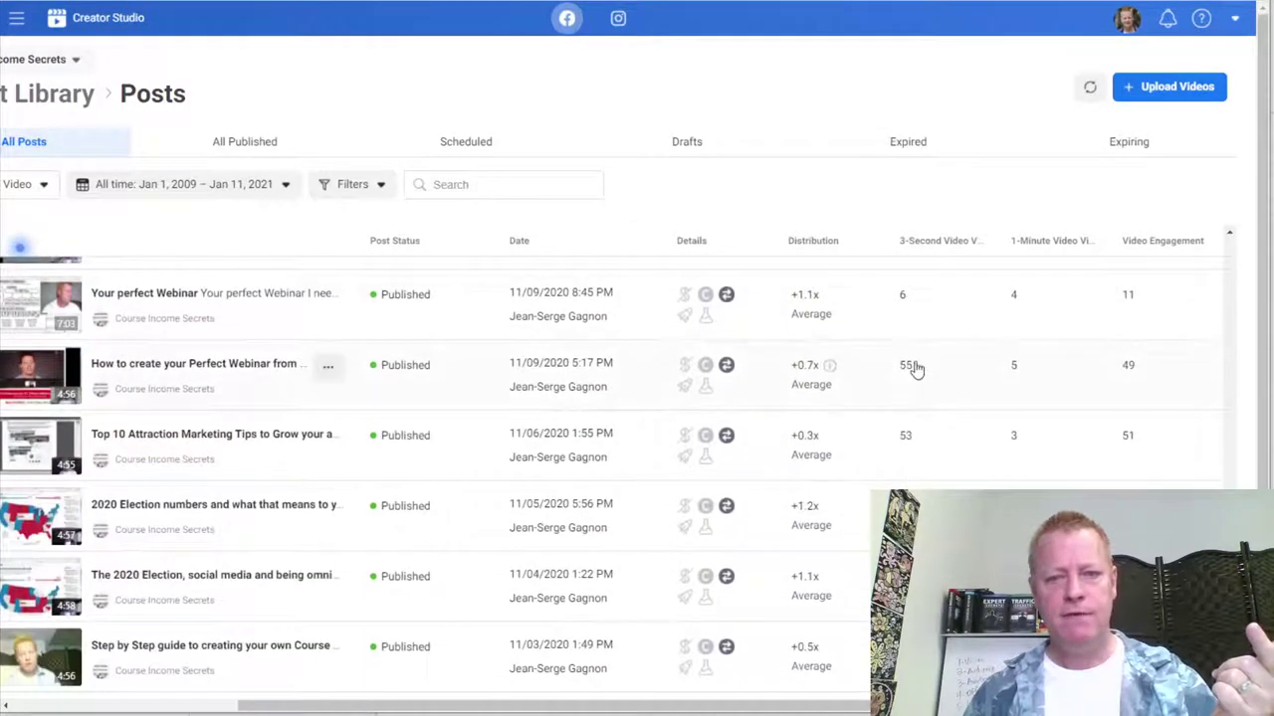
scroll(924, 432, "down", 3)
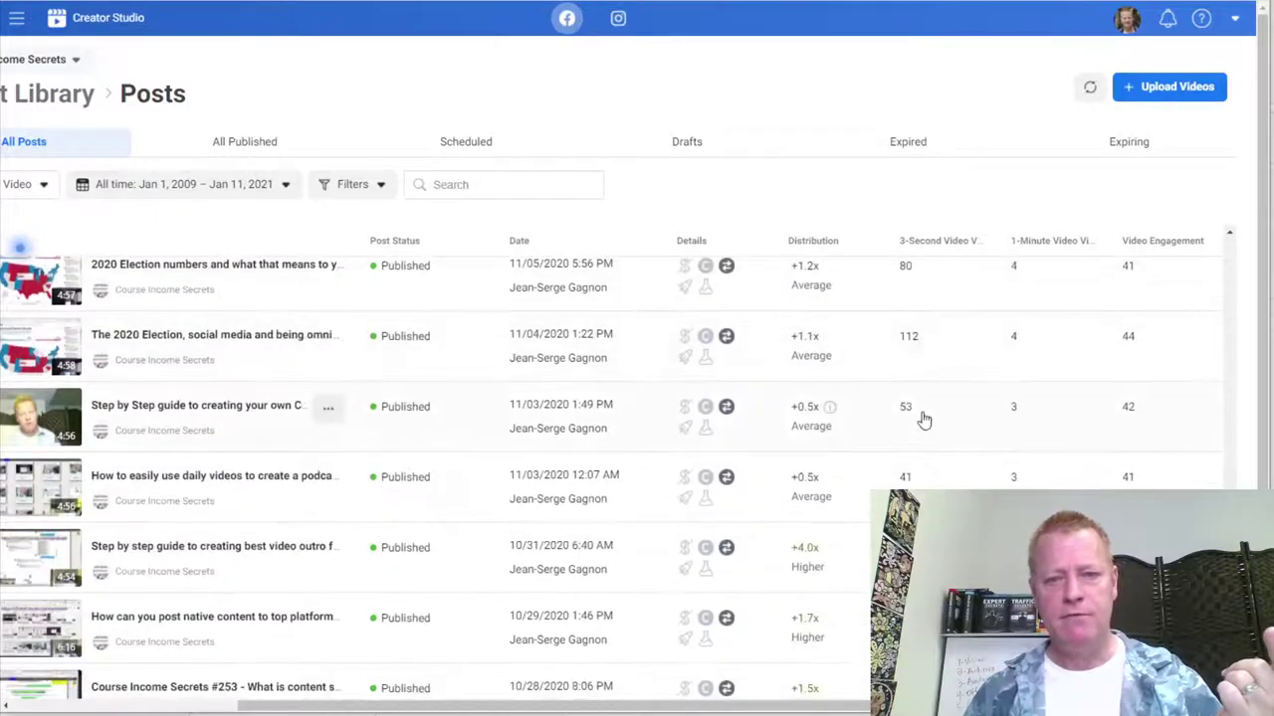
scroll(922, 418, "down", 3)
scroll(918, 428, "down", 3)
scroll(919, 438, "up", 20)
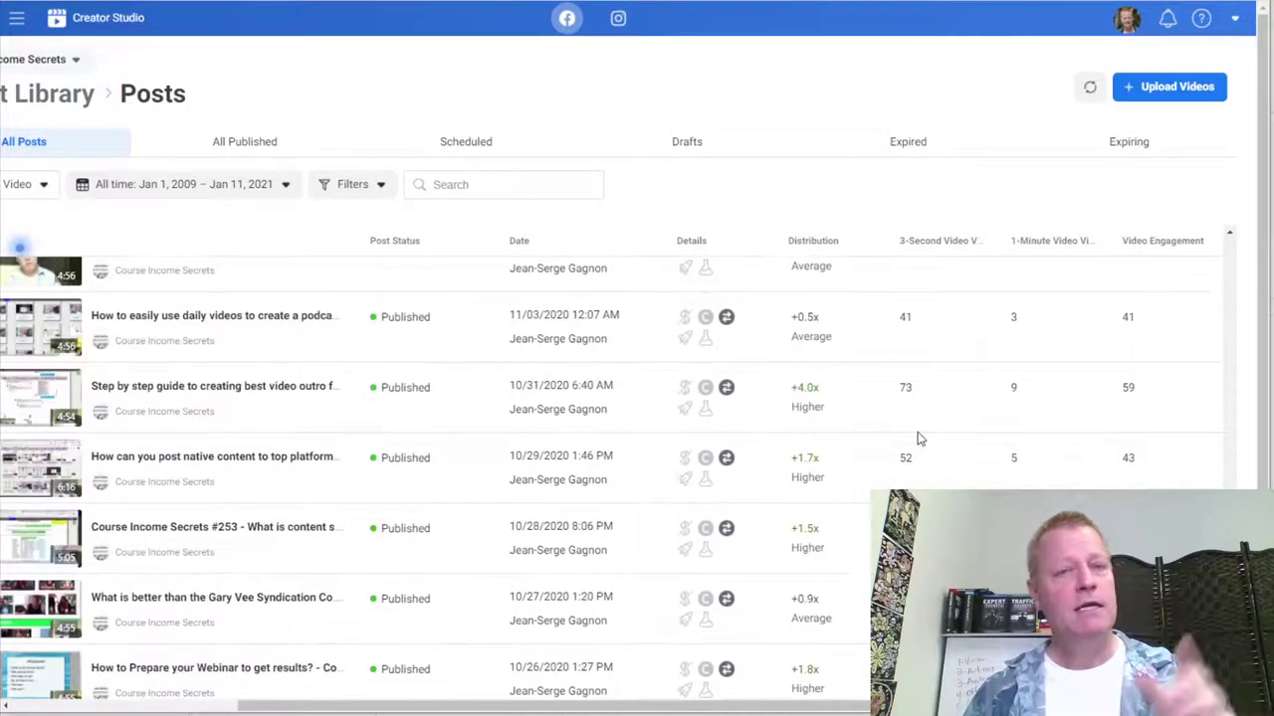
scroll(919, 440, "up", 5)
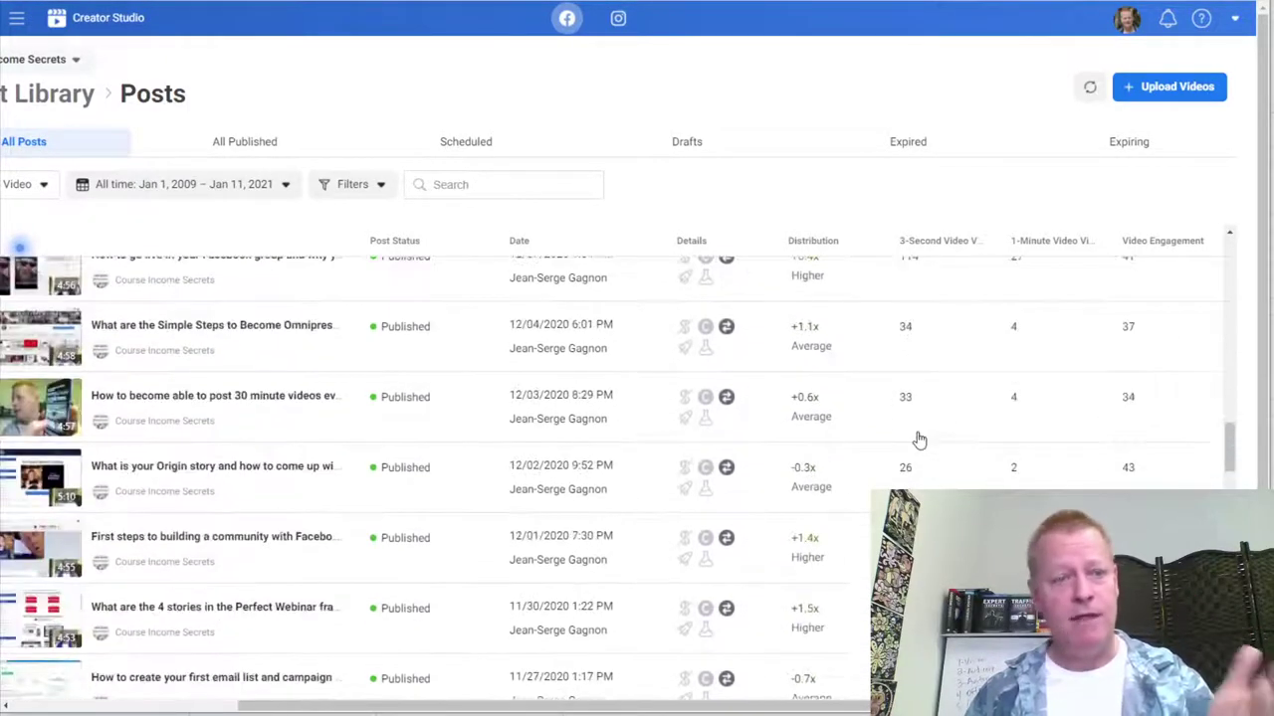
scroll(736, 458, "up", 5)
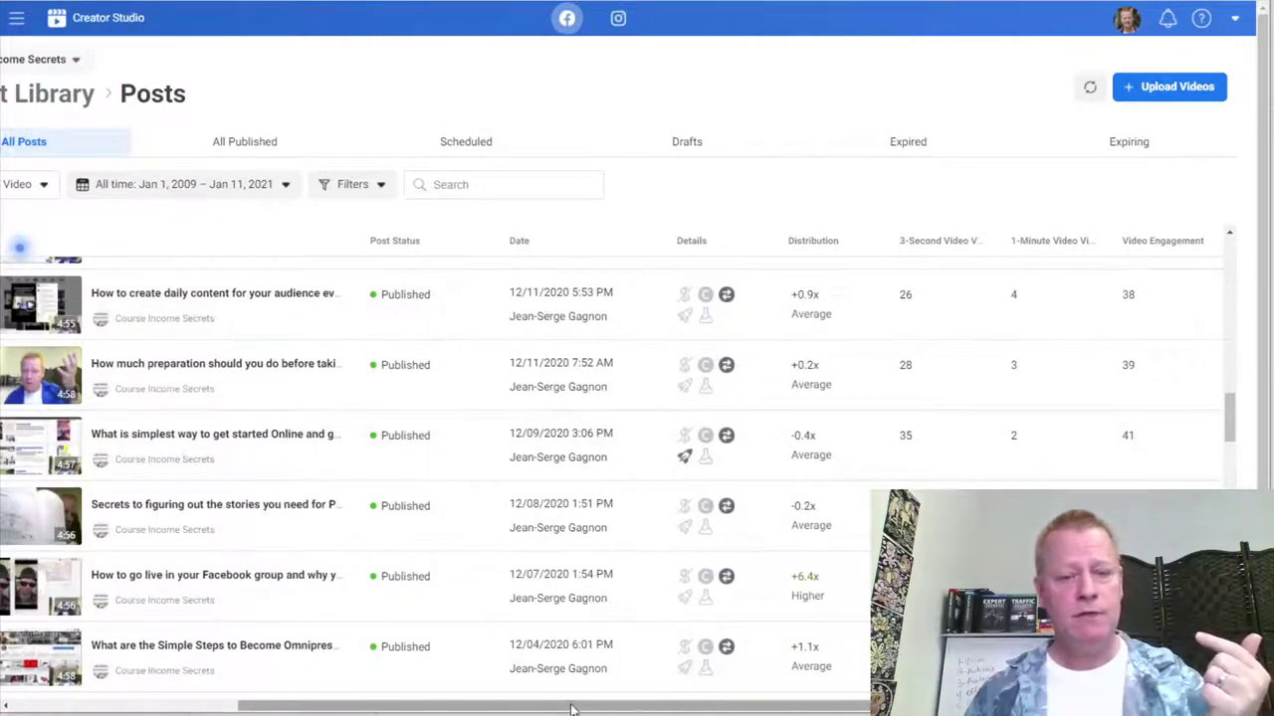
Step: Bring the post titles into view and compare the distribution and three-second views of the December 2020 videos
left_click_drag(568, 704, 331, 705)
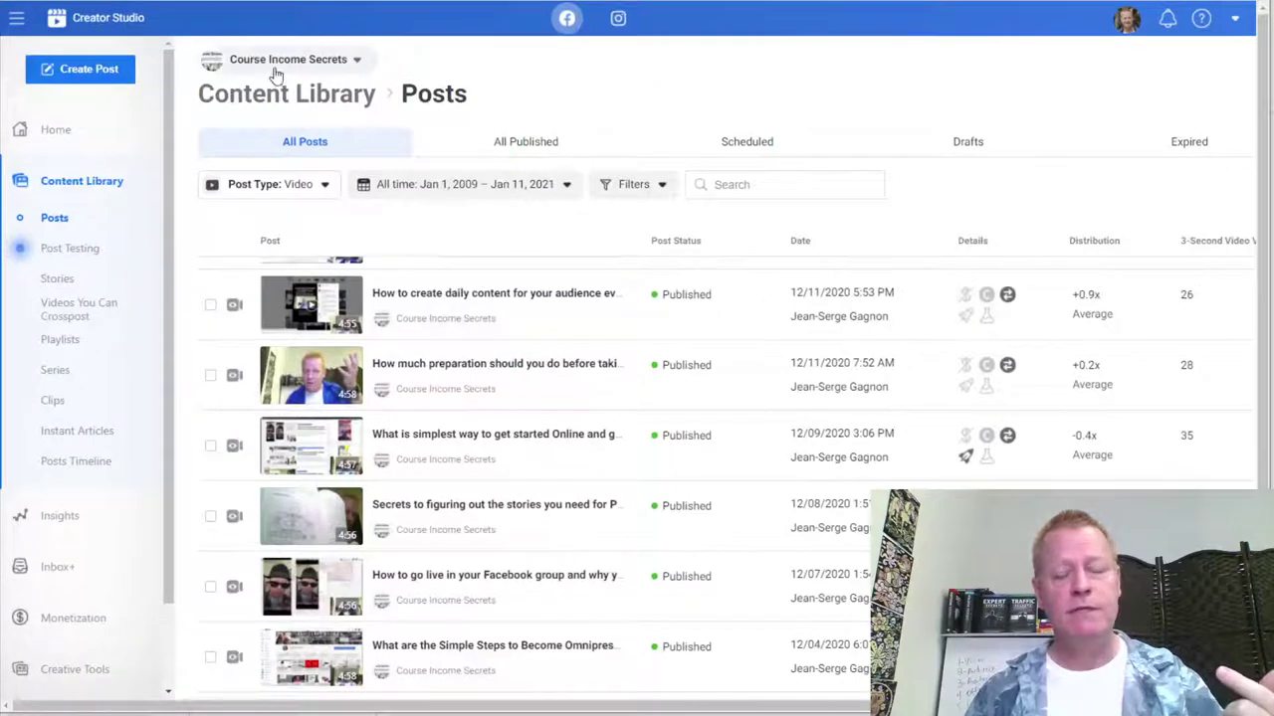
scroll(812, 333, "down", 2)
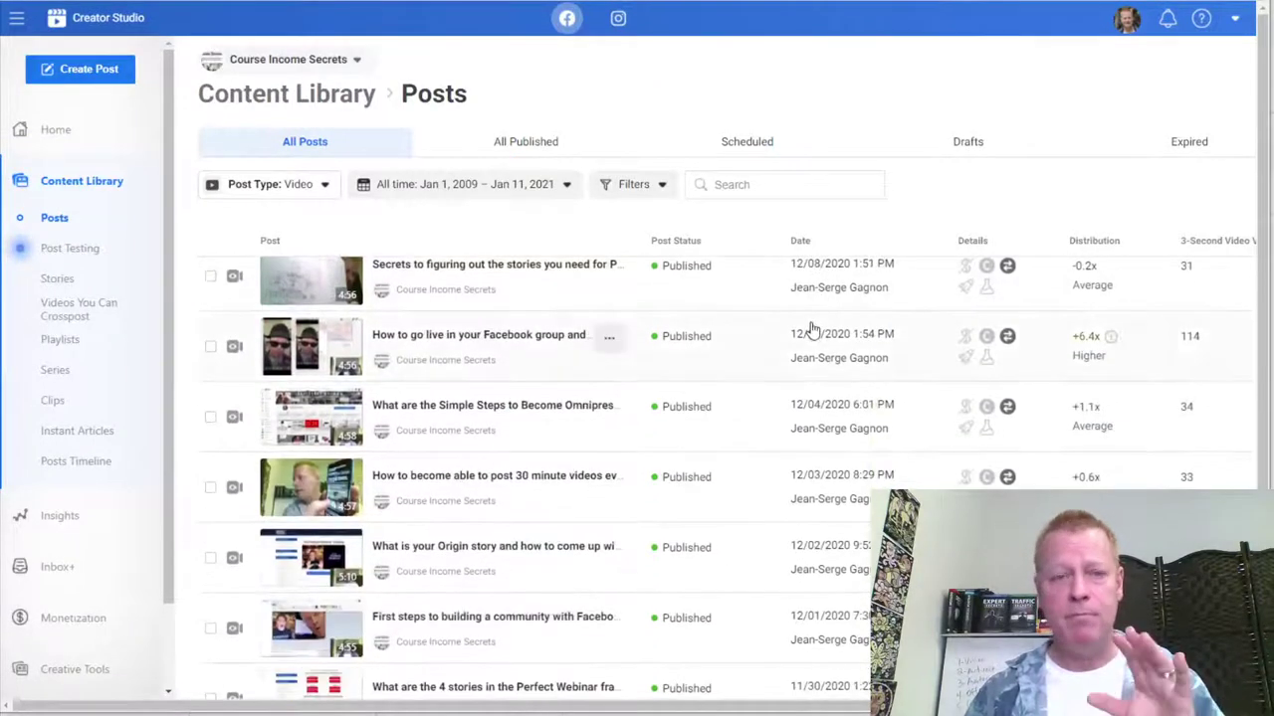
scroll(812, 331, "up", 3)
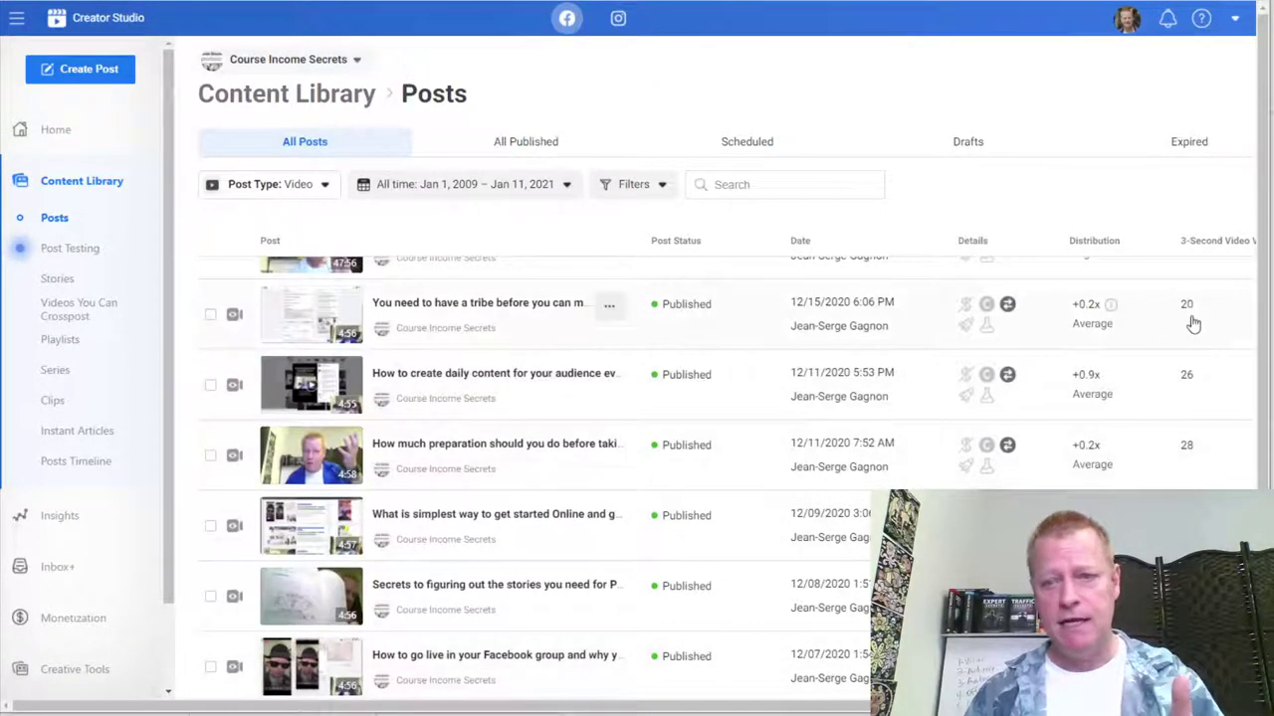
scroll(1187, 432, "down", 3)
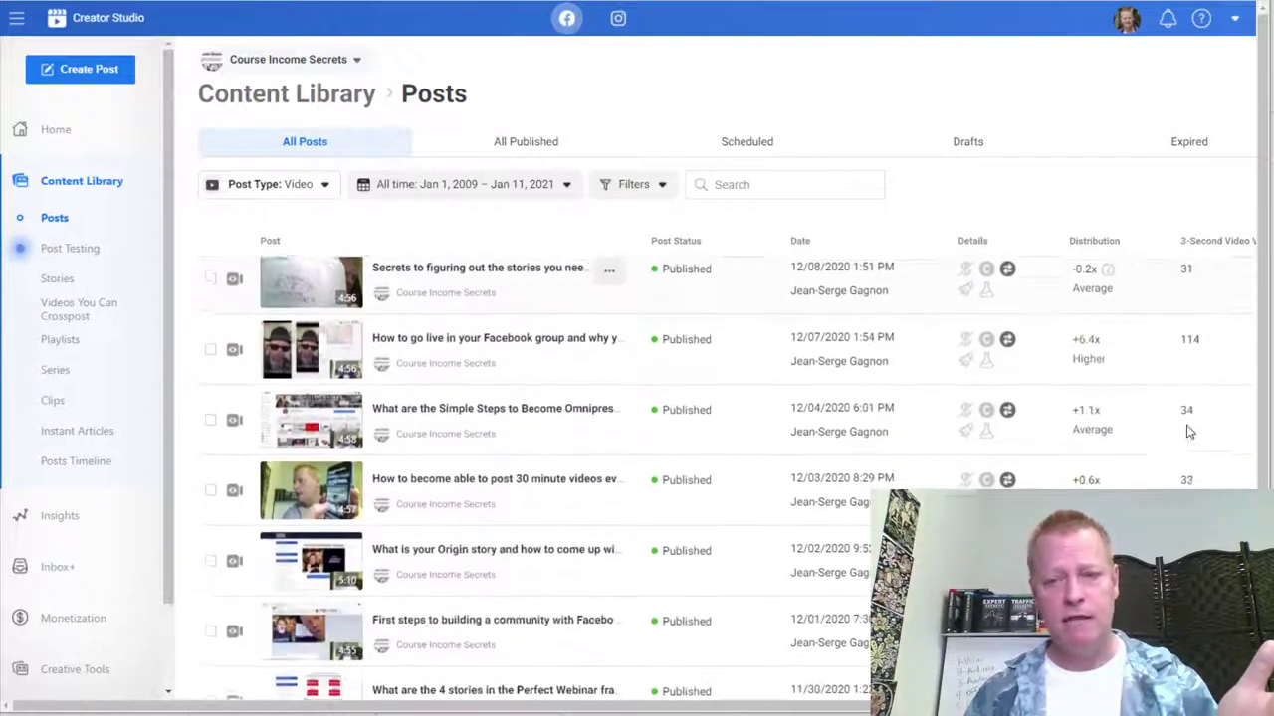
scroll(1187, 430, "up", 2)
scroll(1187, 427, "up", 2)
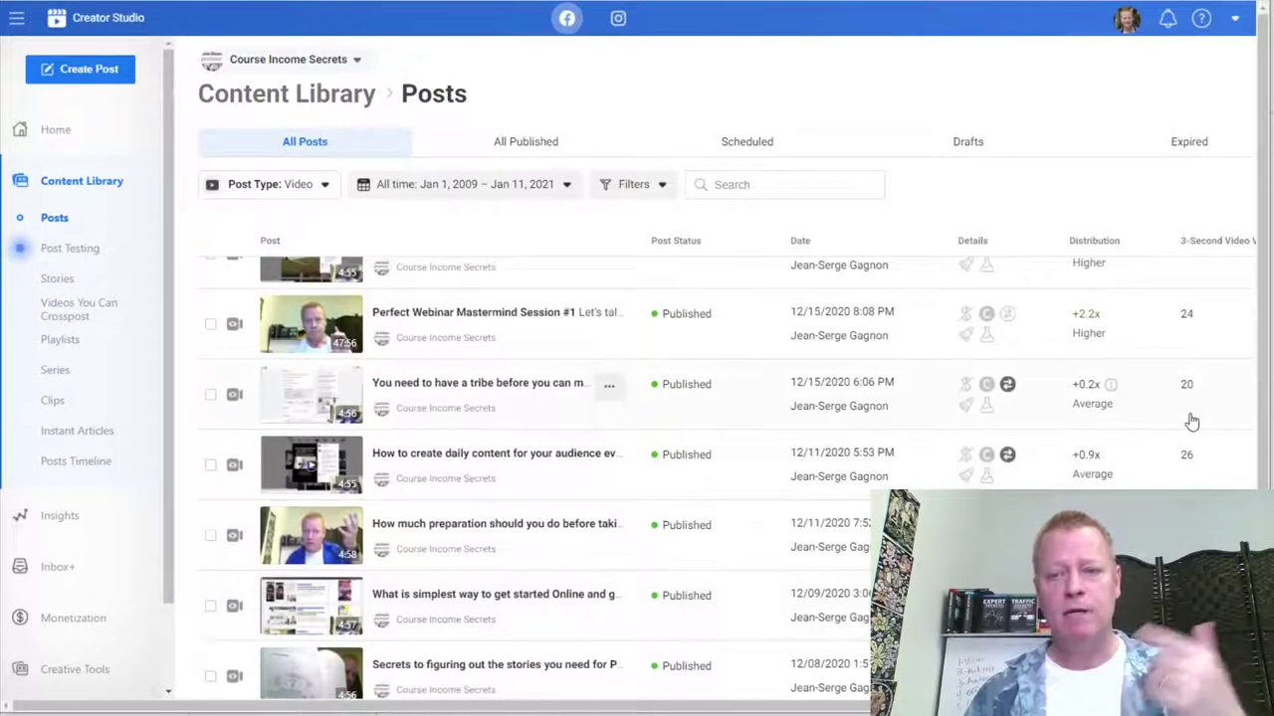
scroll(1193, 359, "up", 3)
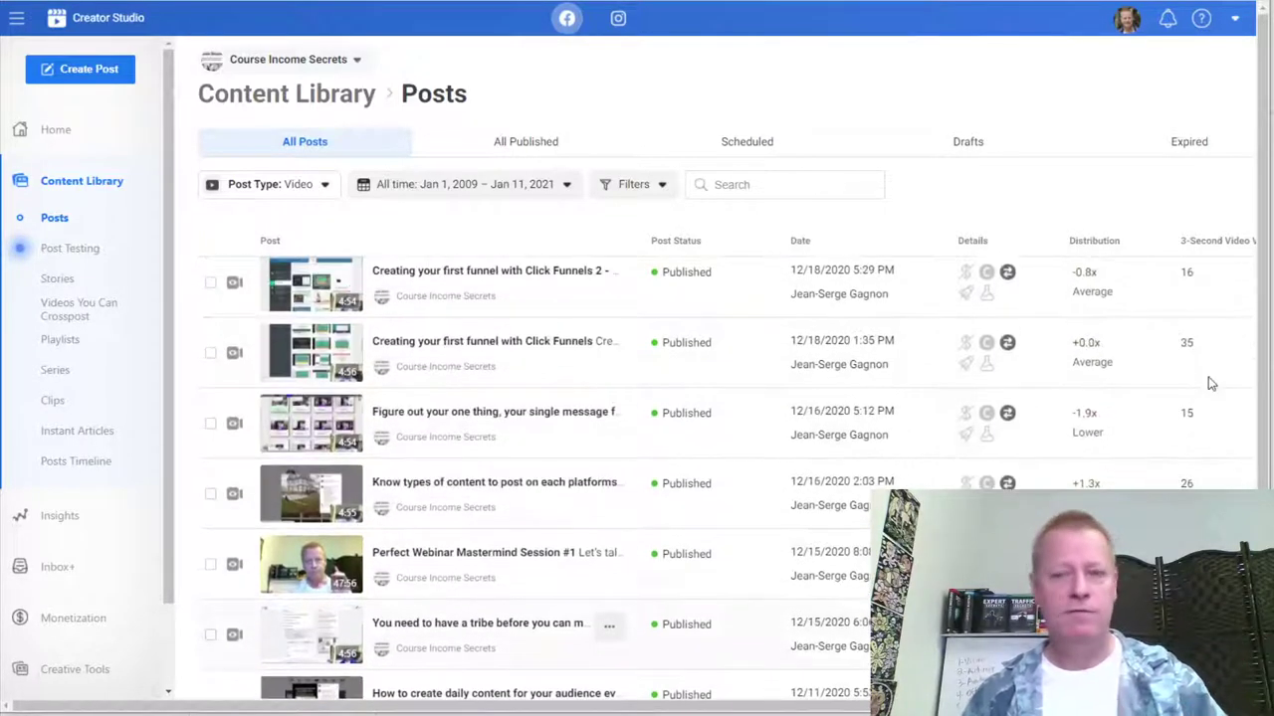
Step: Go to the newest posts and review the distribution and three-second views of the January 2021 videos
scroll(1209, 384, "up", 15)
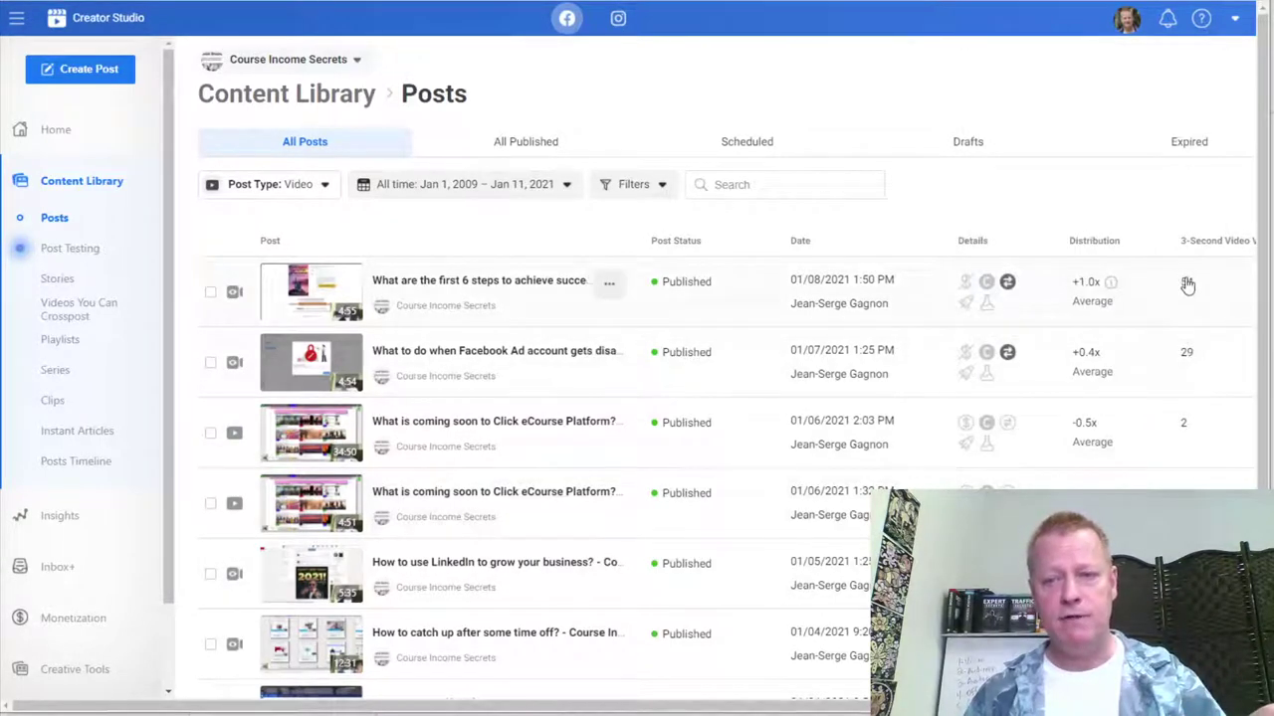
scroll(1194, 389, "down", 2)
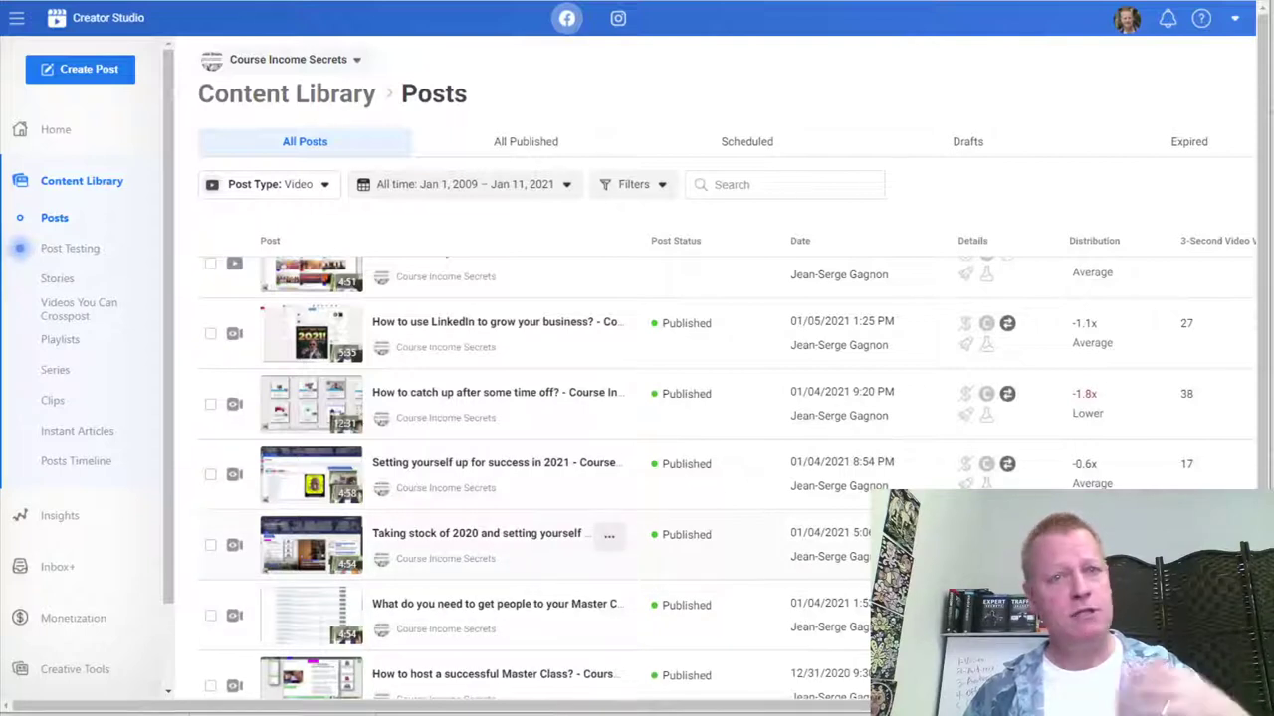
scroll(724, 477, "down", 1)
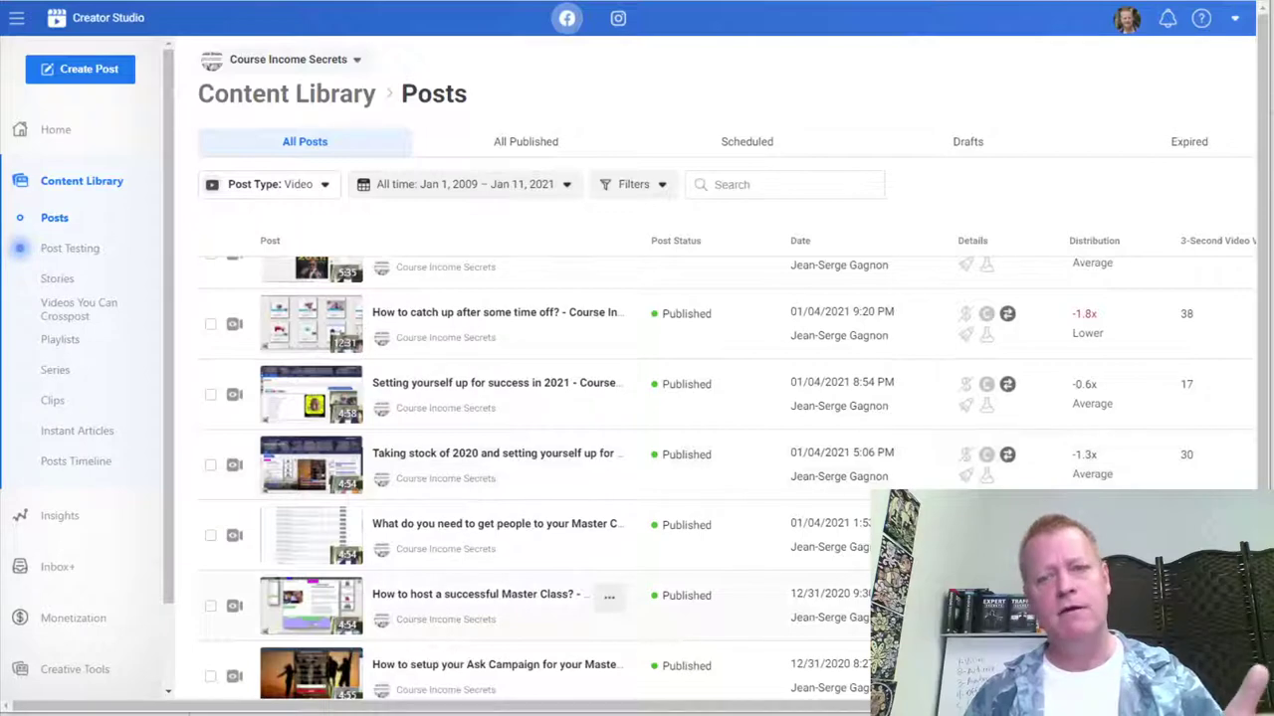
scroll(727, 478, "down", 3)
scroll(728, 478, "up", 4)
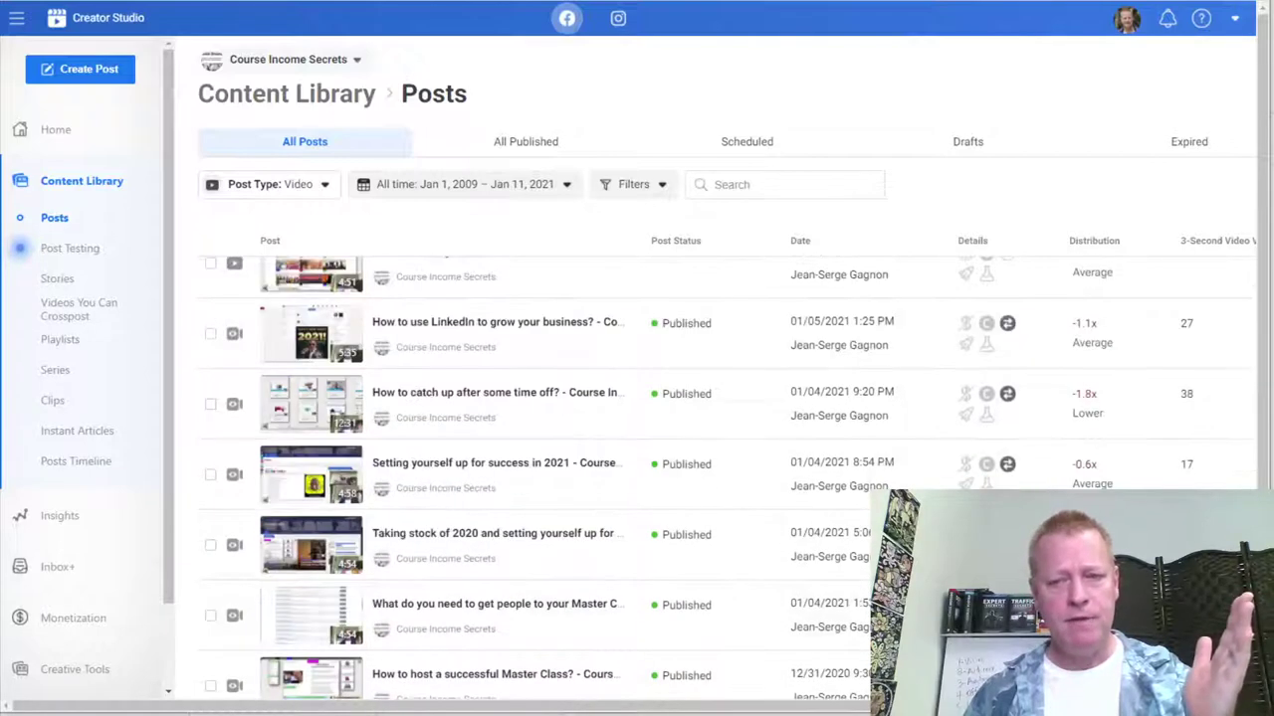
scroll(603, 473, "up", 2)
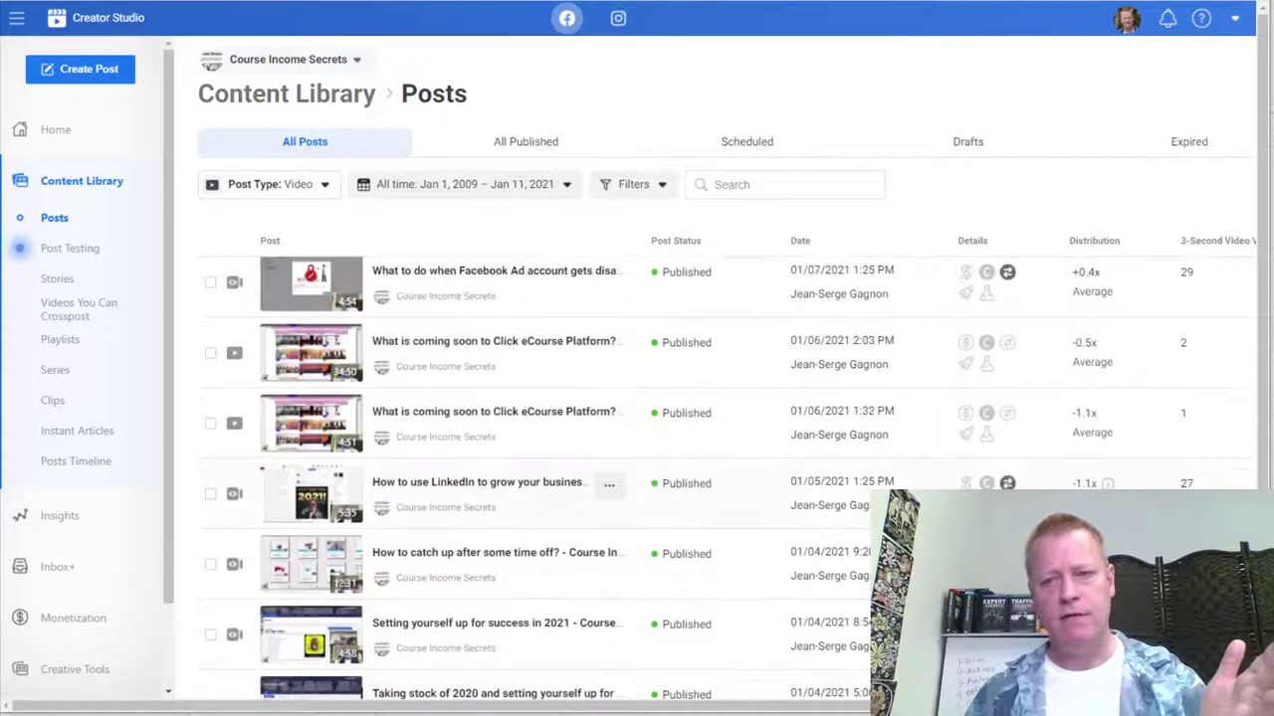
scroll(1194, 447, "up", 1)
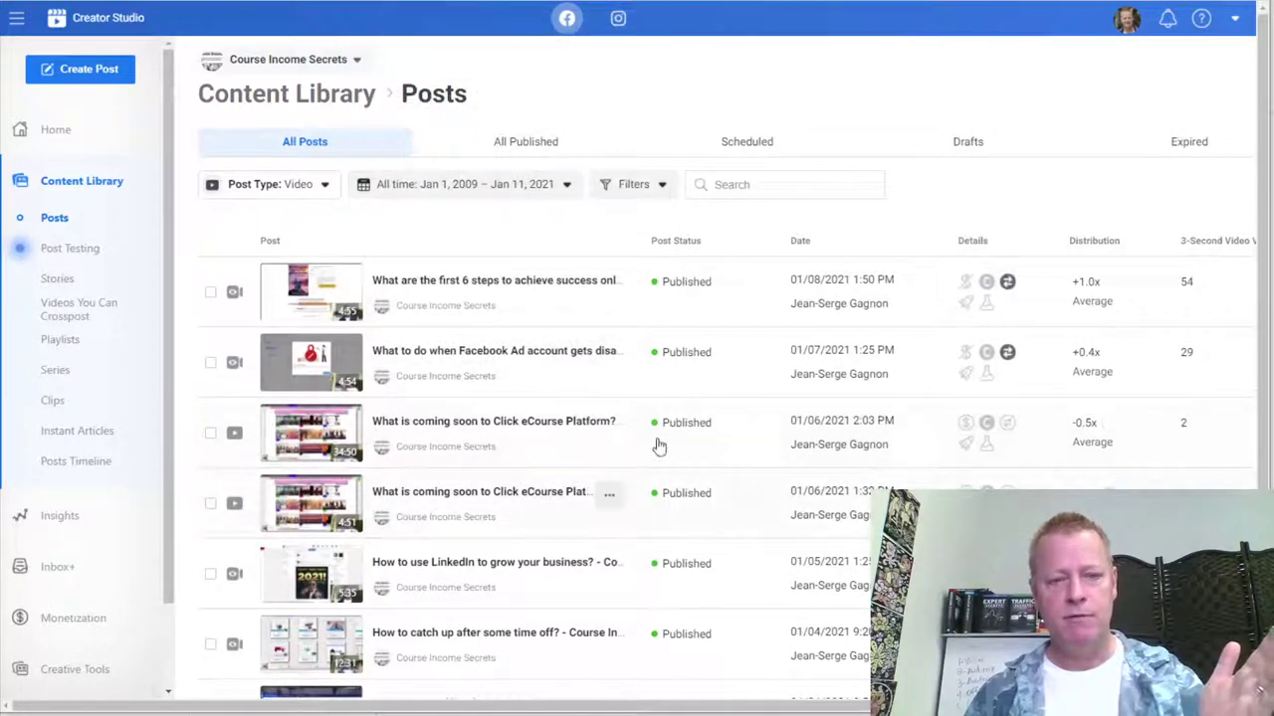
Step: Inspect the distribution details of the 01/06/2021 2:03 PM Click eCourse Platform video and compare it with the neighbouring posts
mouse_move(1108, 420)
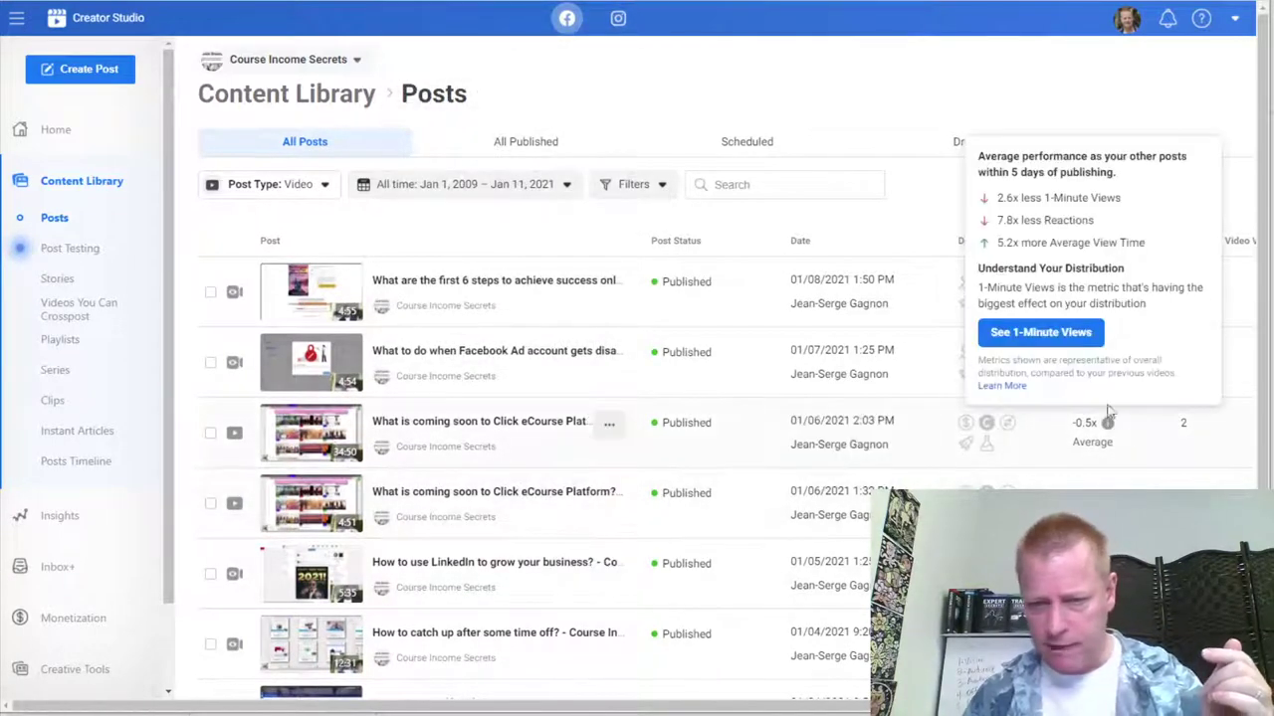
scroll(622, 557, "down", 2)
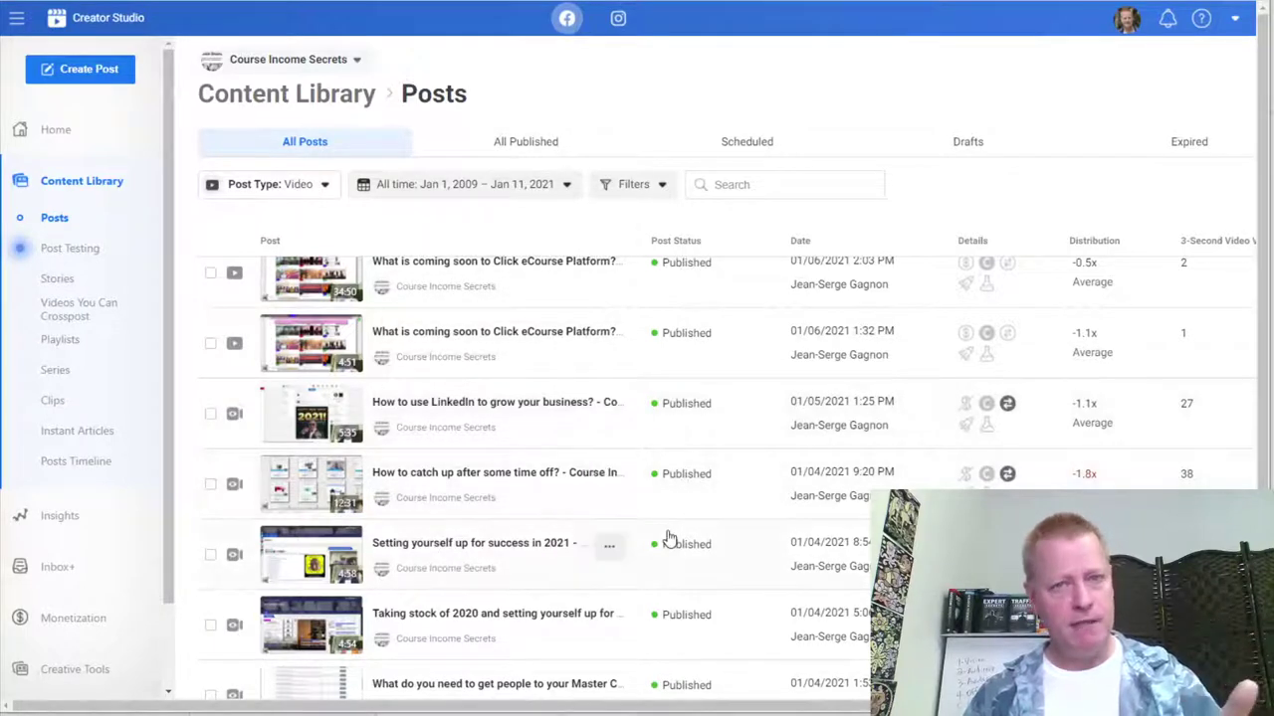
scroll(669, 537, "up", 1)
scroll(669, 537, "up", 1)
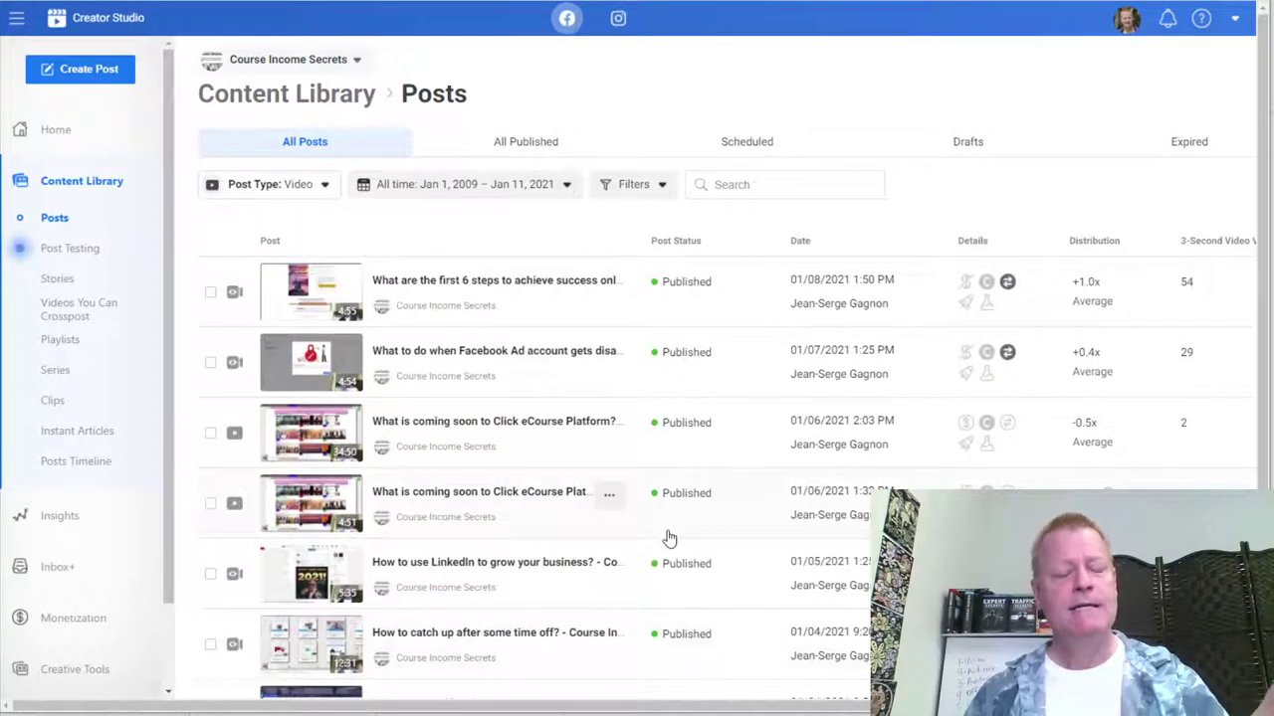
scroll(668, 537, "down", 2)
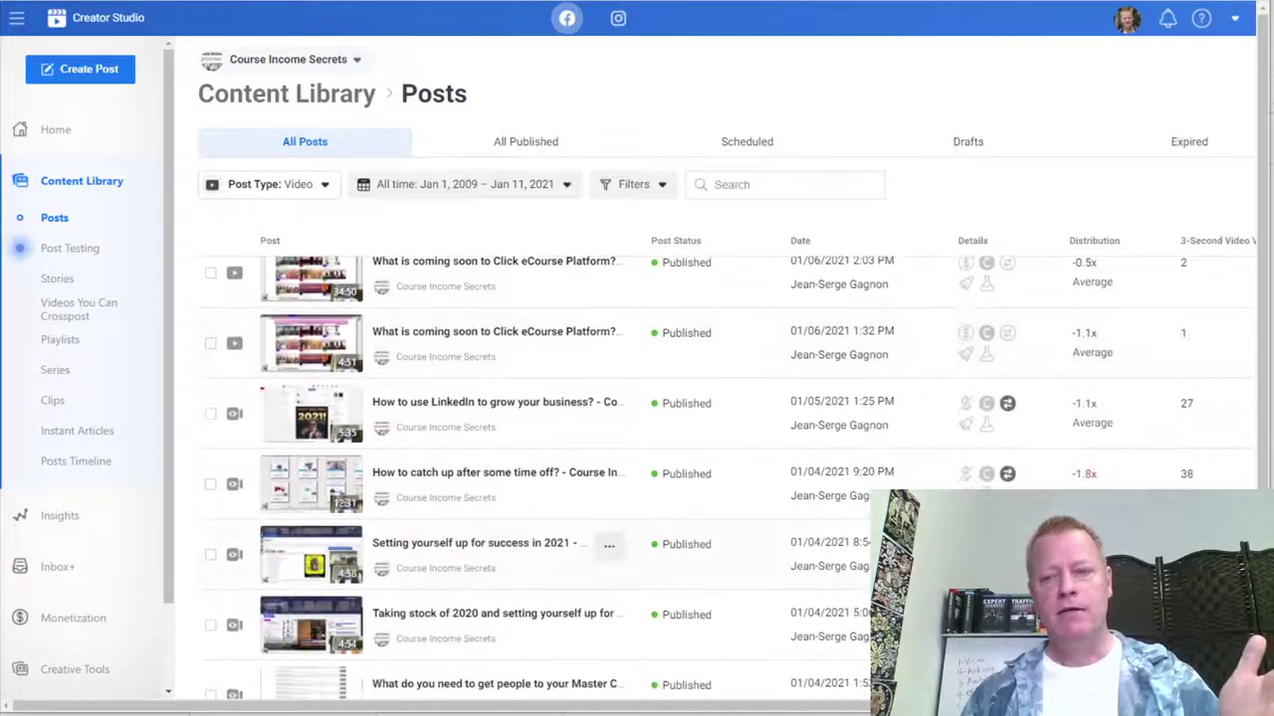
Step: Review the distribution and three-second views of the video posts from January 2021 back to December 2020
scroll(596, 538, "up", 2)
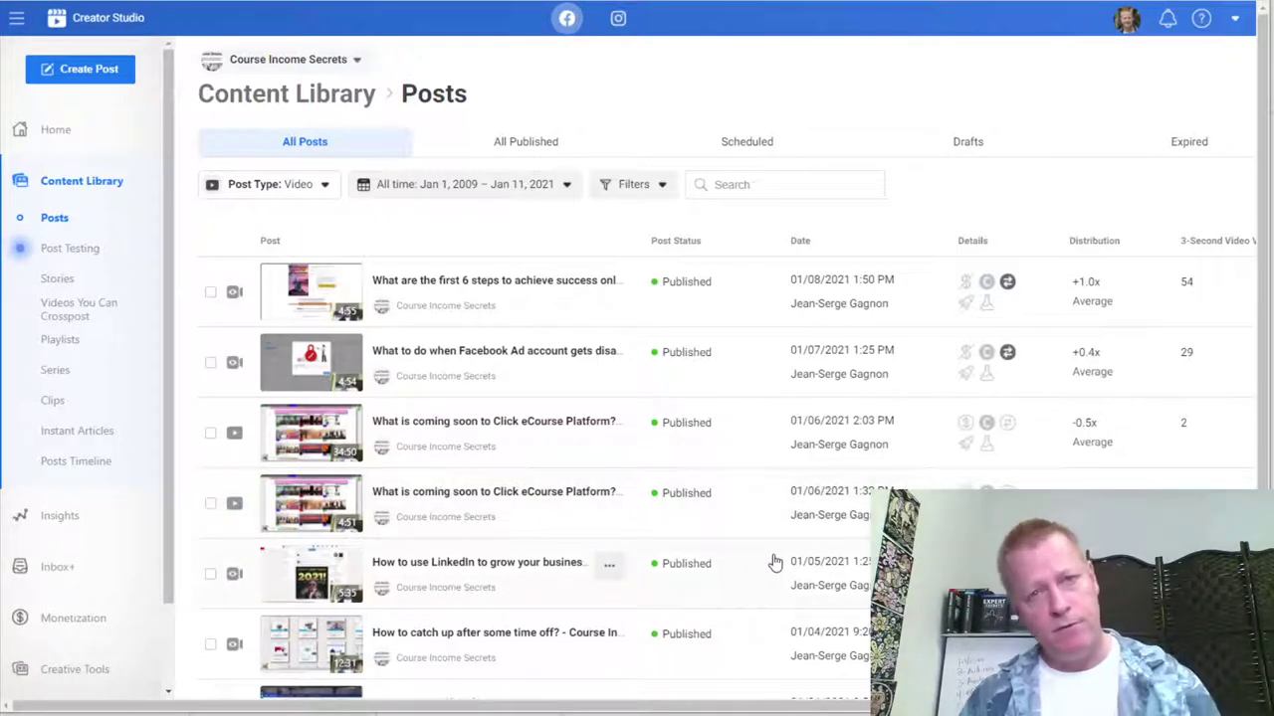
scroll(696, 498, "down", 2)
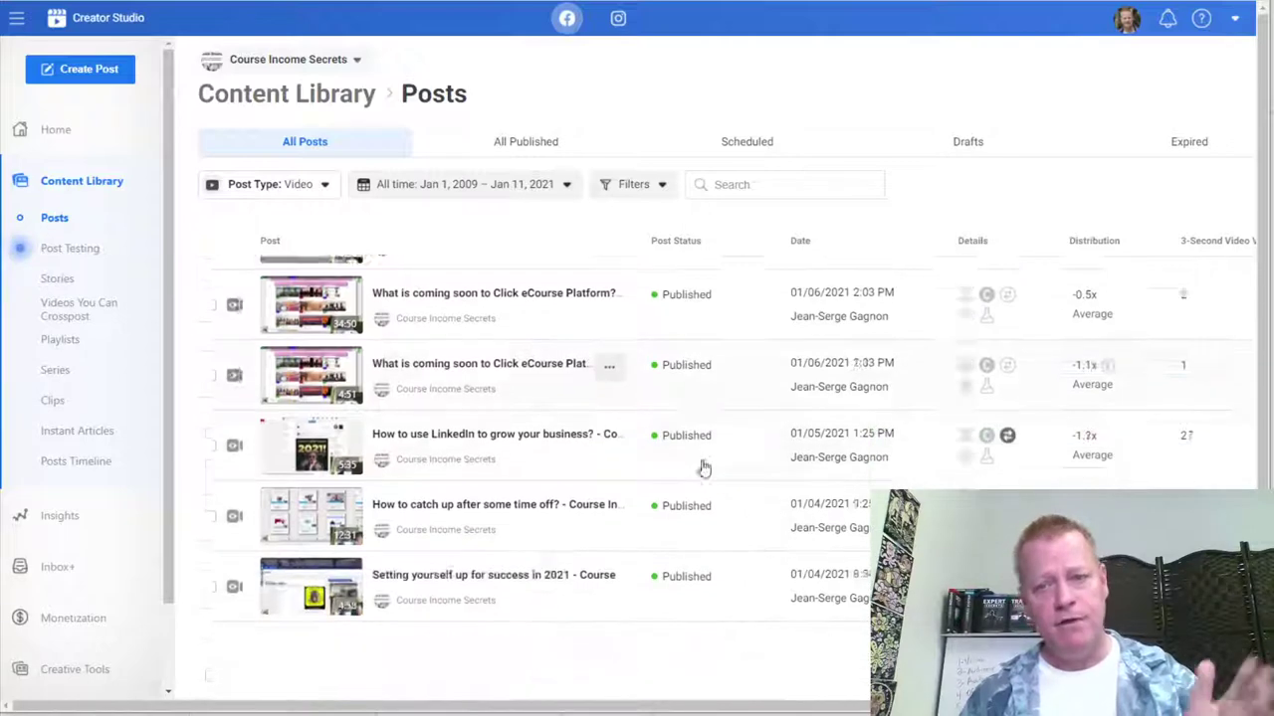
scroll(703, 468, "down", 10)
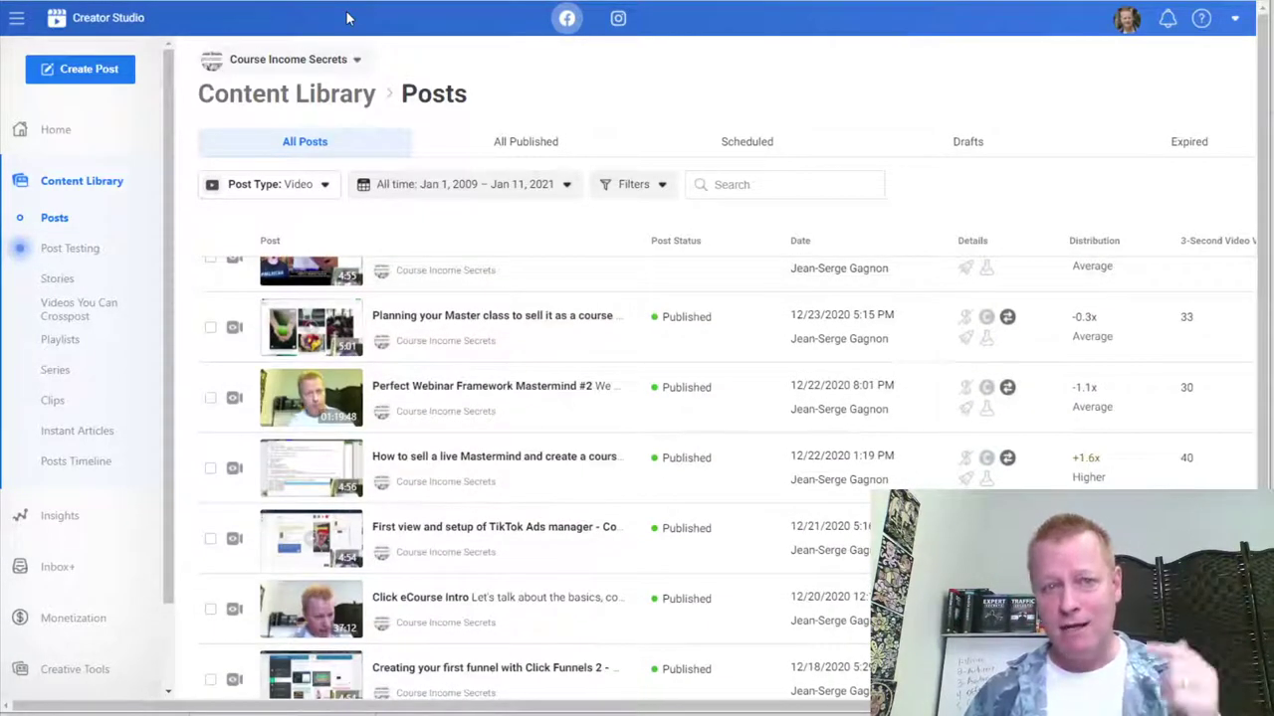
Step: Switch to the Ads Manager Audiences list and check the type, size and availability of the CIS Video viewers audience
left_click(566, 18)
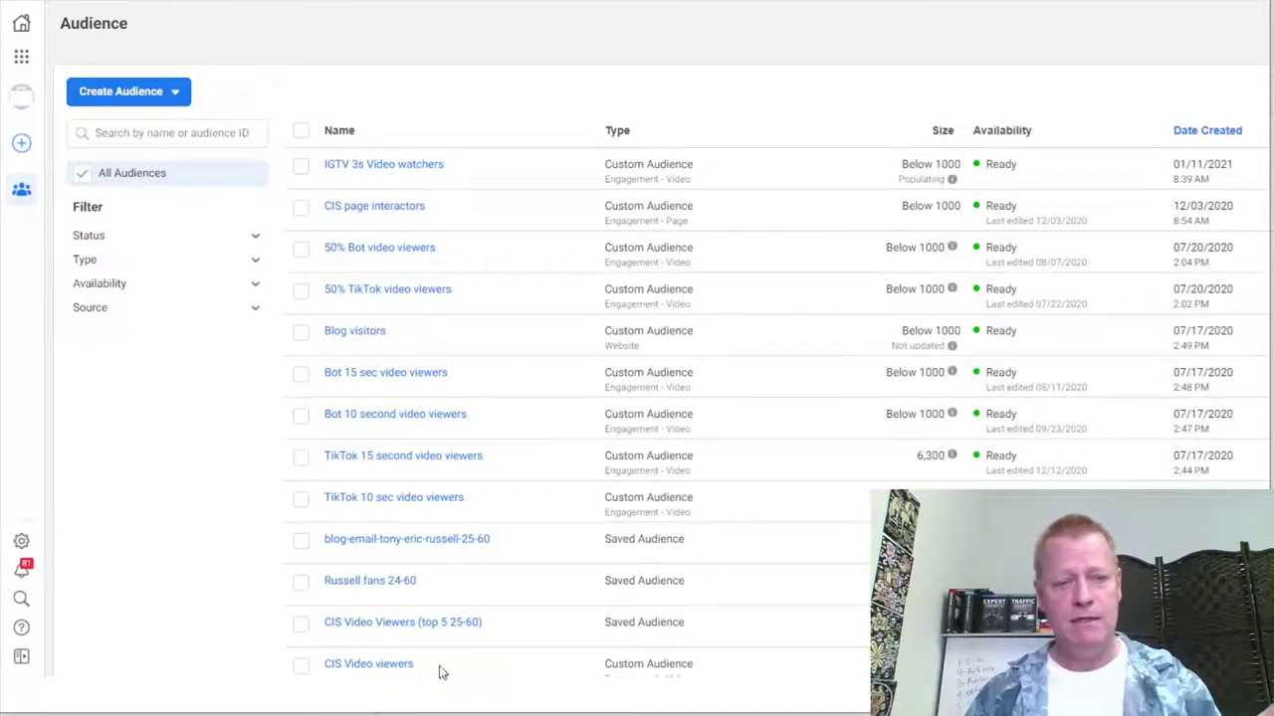
scroll(442, 637, "down", 3)
scroll(388, 498, "down", 2)
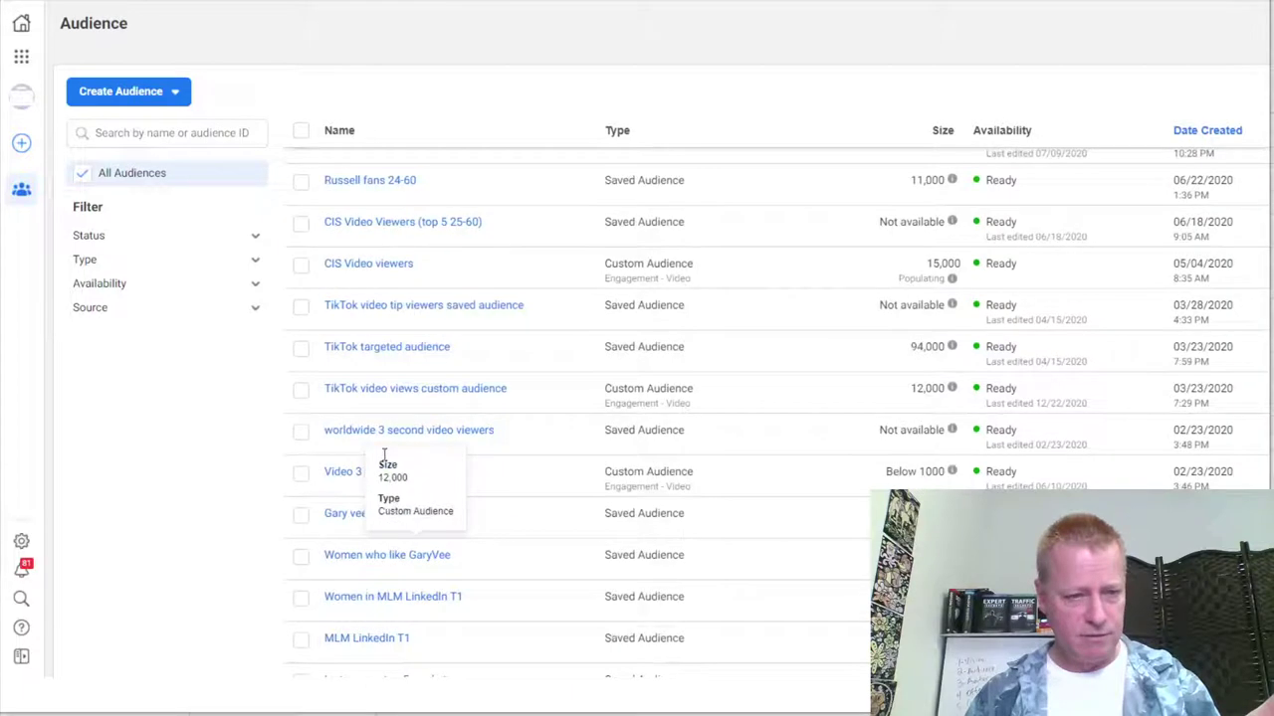
left_click_drag(487, 273, 746, 275)
left_click_drag(611, 262, 976, 264)
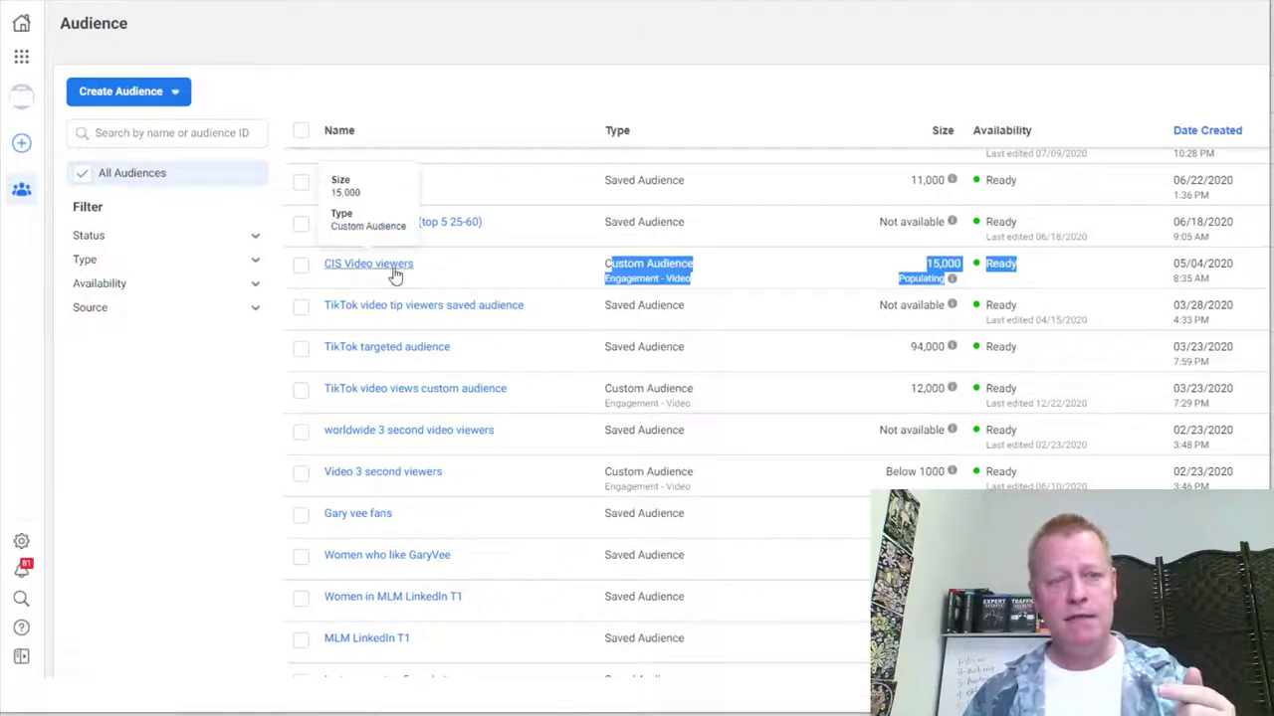
Step: View the summary details of the CIS Video viewers and CIS Video Viewers (top 5 25-60) audiences
left_click(812, 285)
left_click(601, 261)
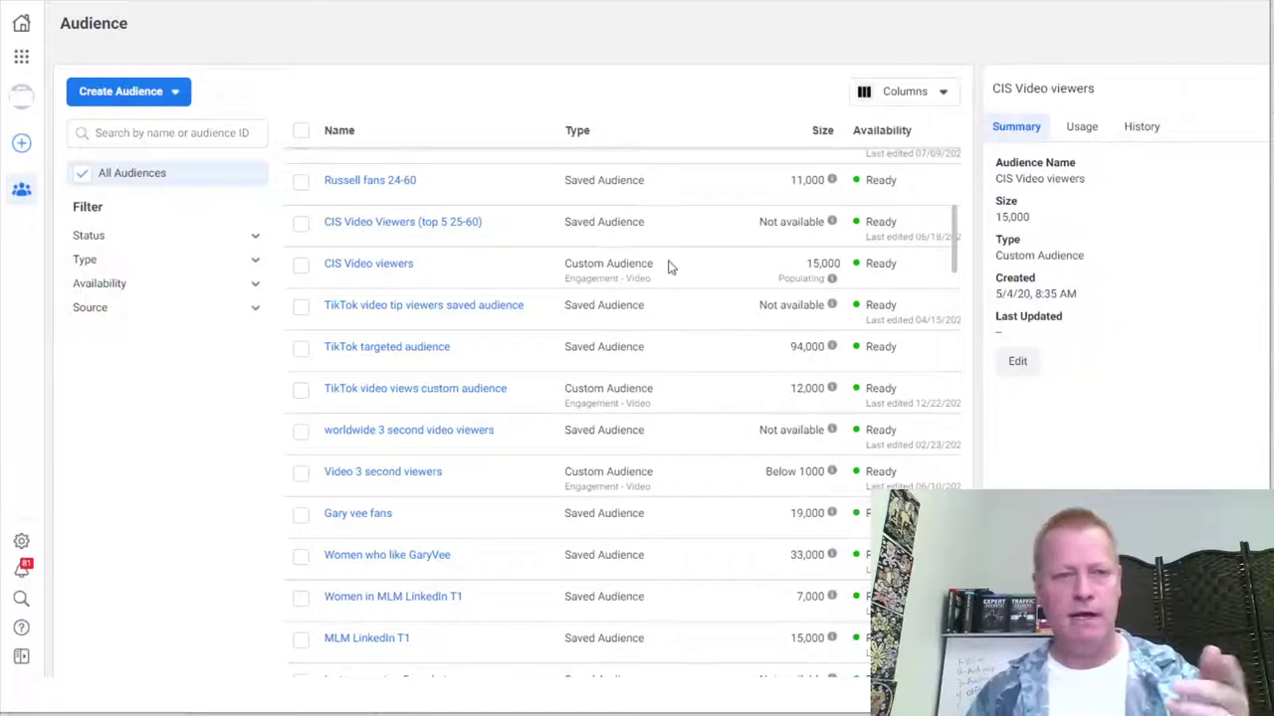
left_click(415, 223)
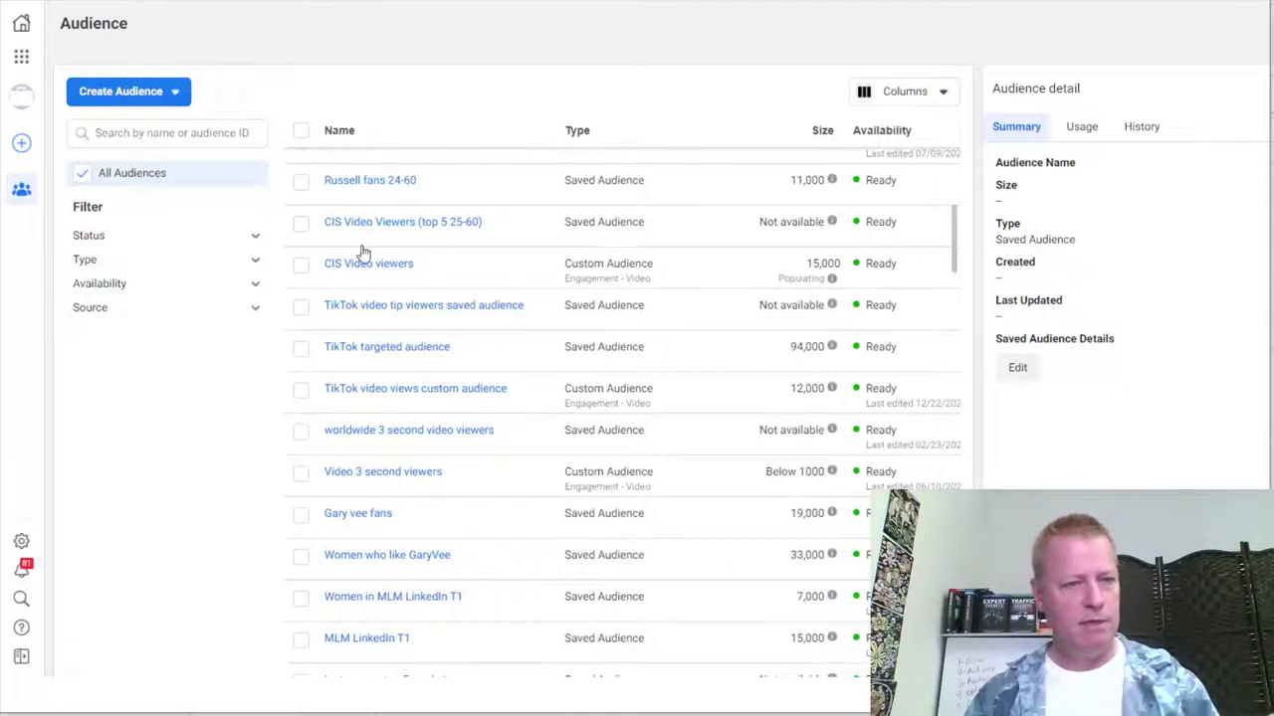
Step: Open the CIS Video viewers audience for editing, review its engagement criteria and retention period, and close it without updating
left_click(300, 264)
left_click(232, 92)
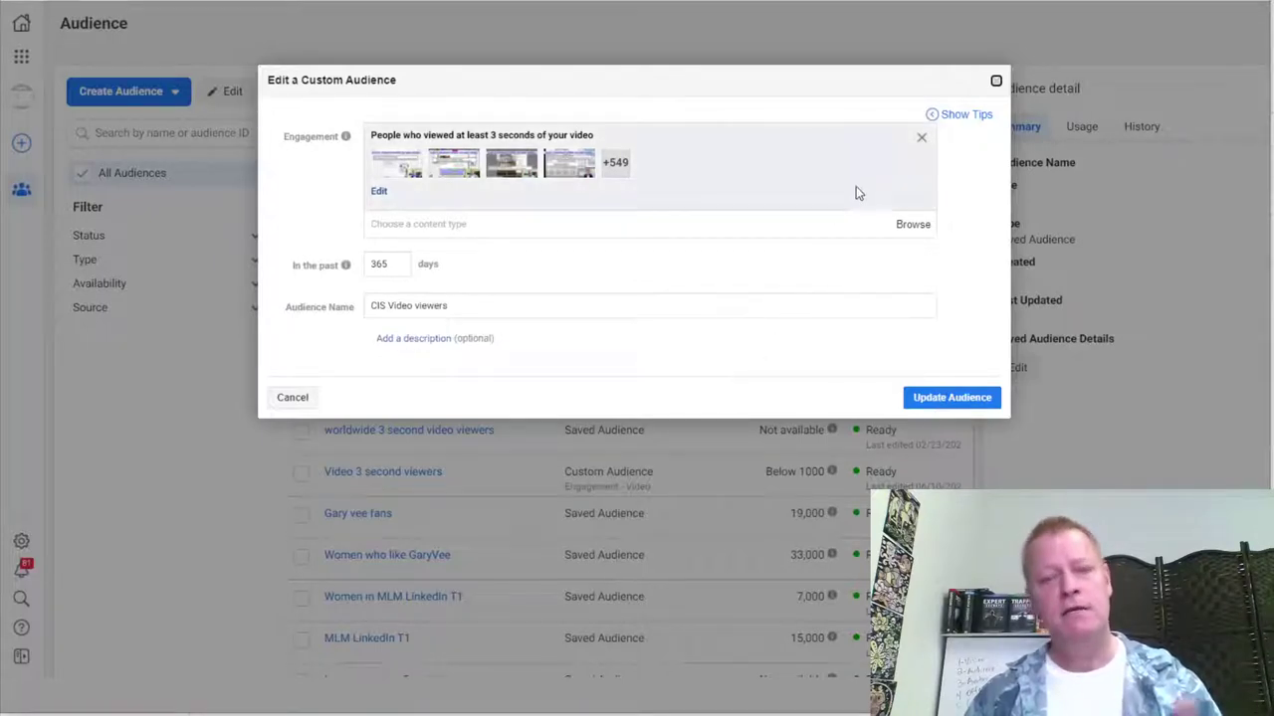
left_click(299, 401)
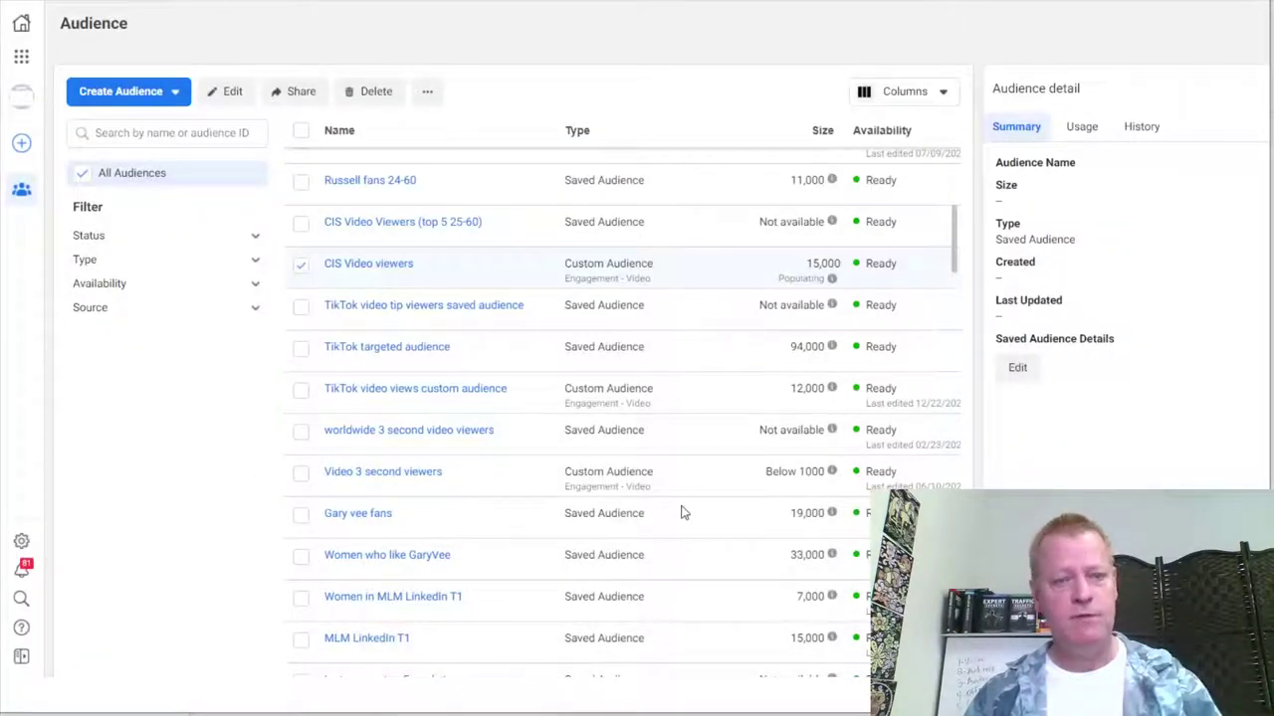
Step: Compare the size of the CIS Video viewers audience with the neighbouring audiences and return to the start of the list
scroll(741, 480, "down", 2)
scroll(736, 481, "up", 3)
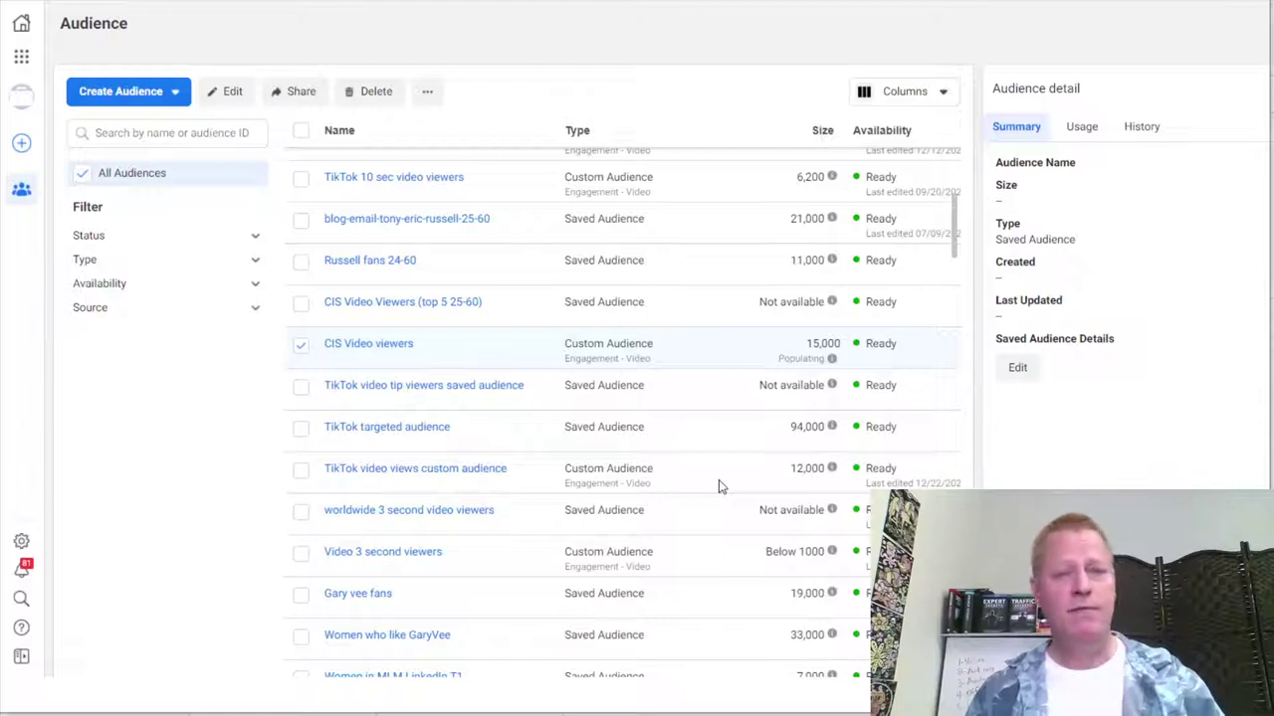
mouse_move(378, 427)
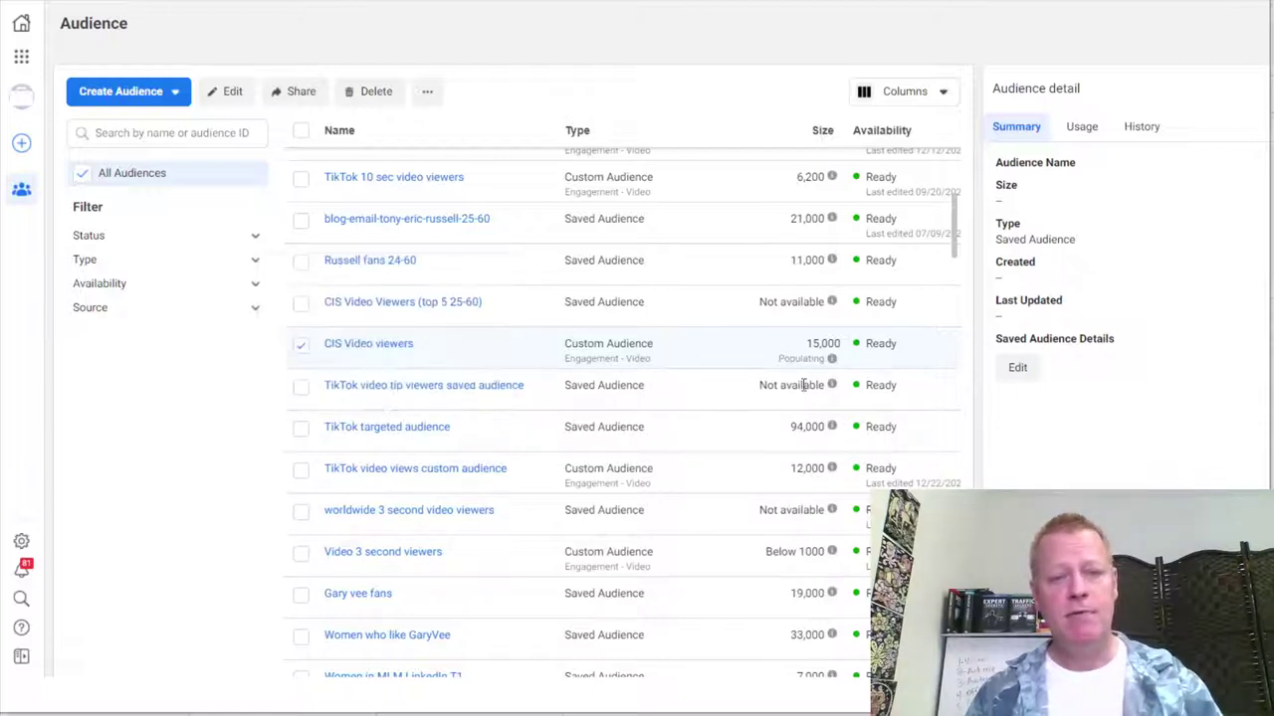
left_click_drag(808, 343, 852, 364)
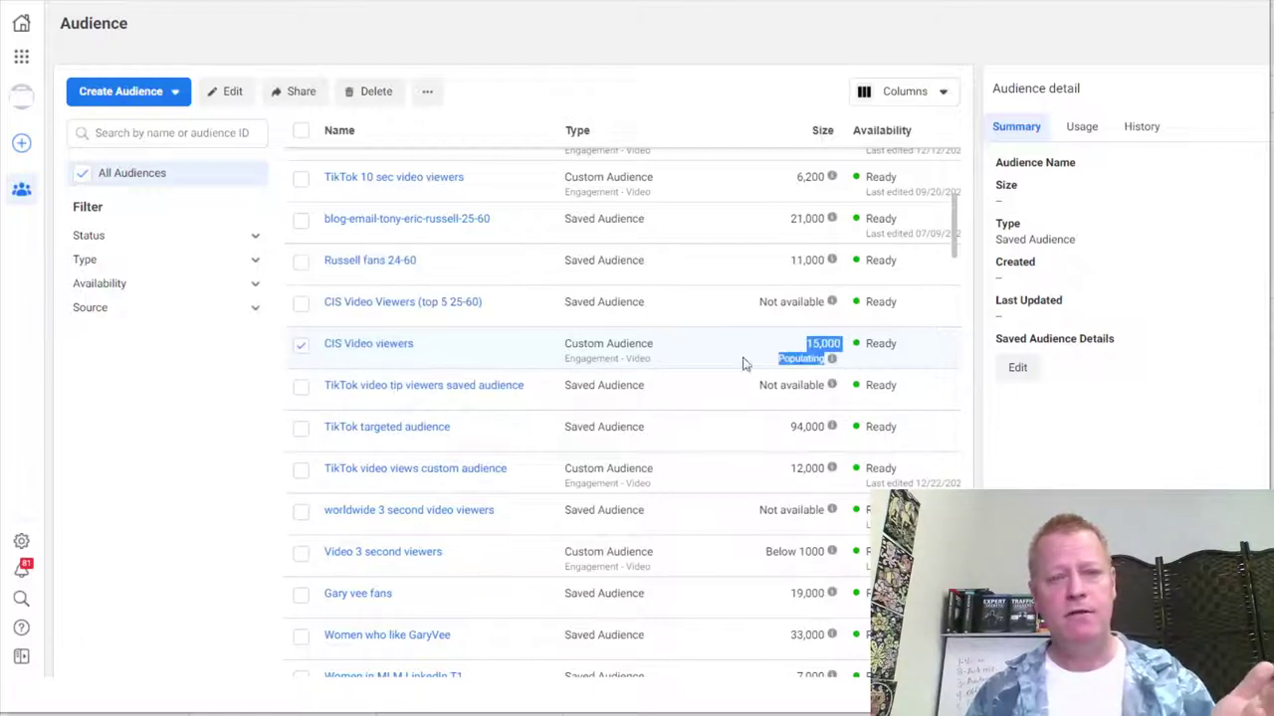
scroll(670, 421, "up", 3)
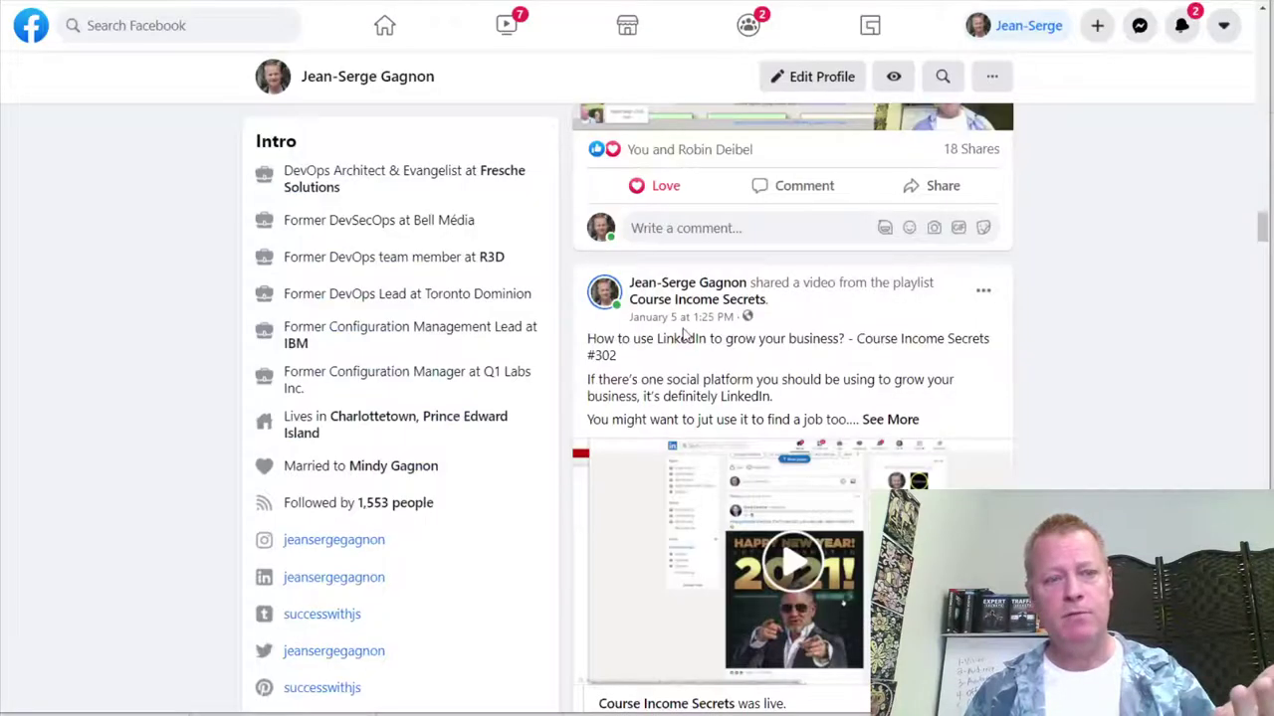
Step: Switch to the Facebook profile and look back through the January posts up to the profile header
scroll(685, 336, "up", 5)
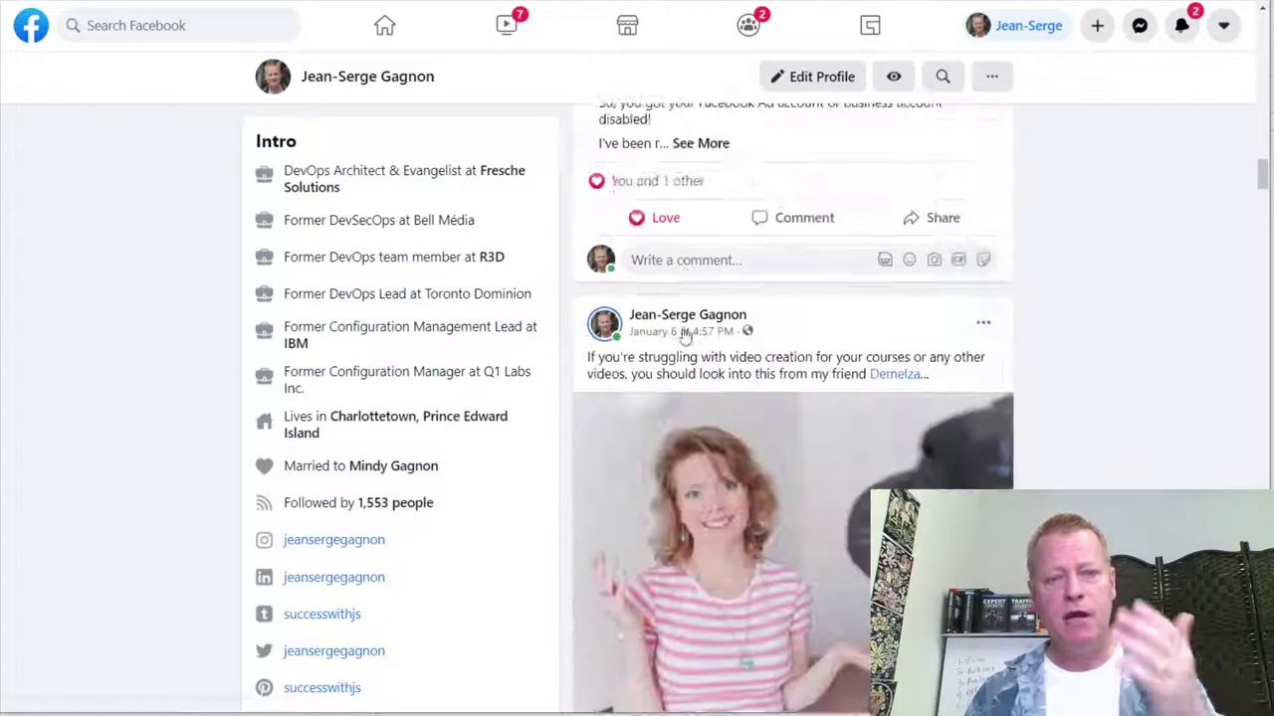
scroll(685, 336, "up", 15)
scroll(685, 337, "up", 10)
scroll(704, 343, "down", 2)
scroll(705, 354, "up", 4)
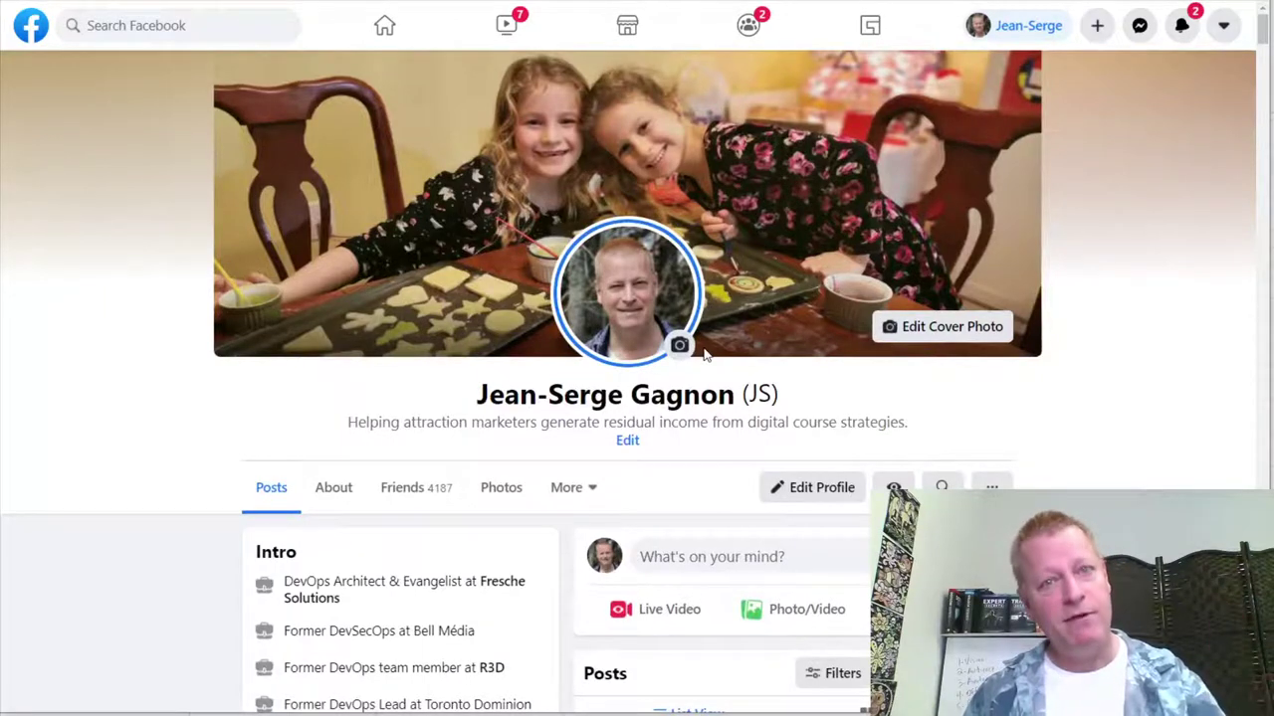
Step: Compare the reactions and comments on the profile's shared videos and personal photo posts, going back to January 1
scroll(703, 355, "down", 12)
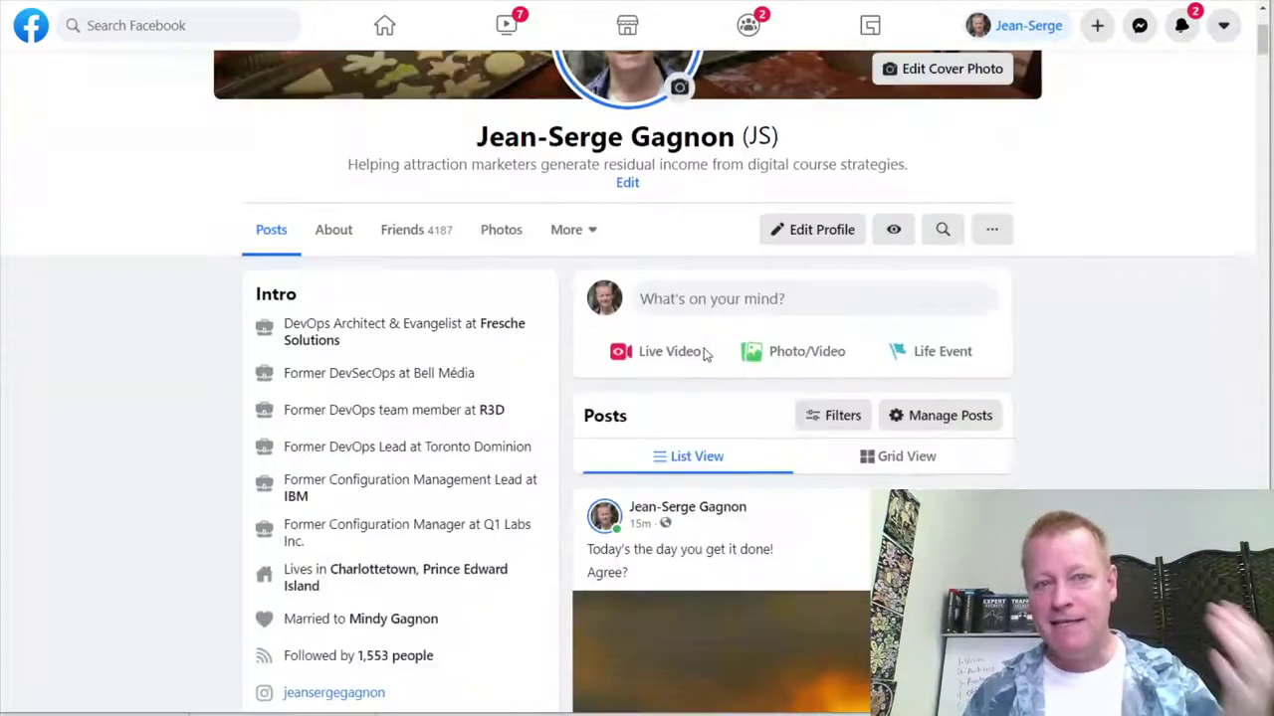
scroll(703, 355, "down", 12)
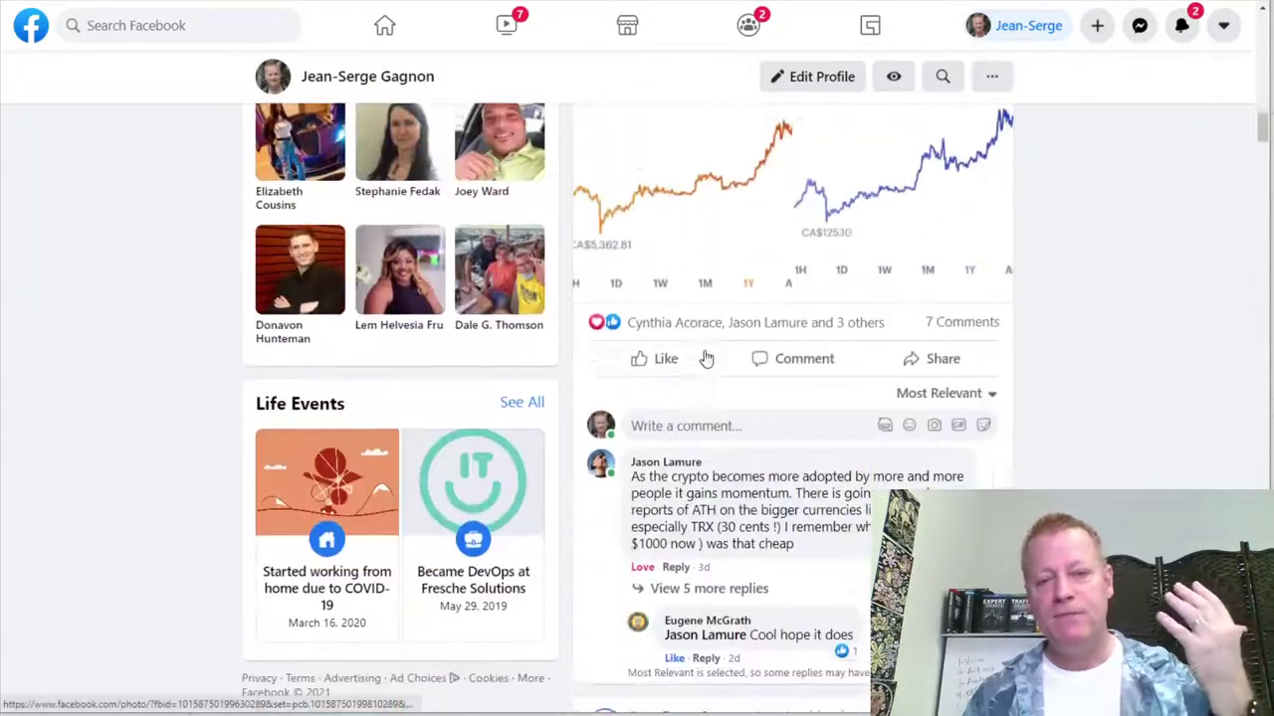
scroll(704, 355, "down", 15)
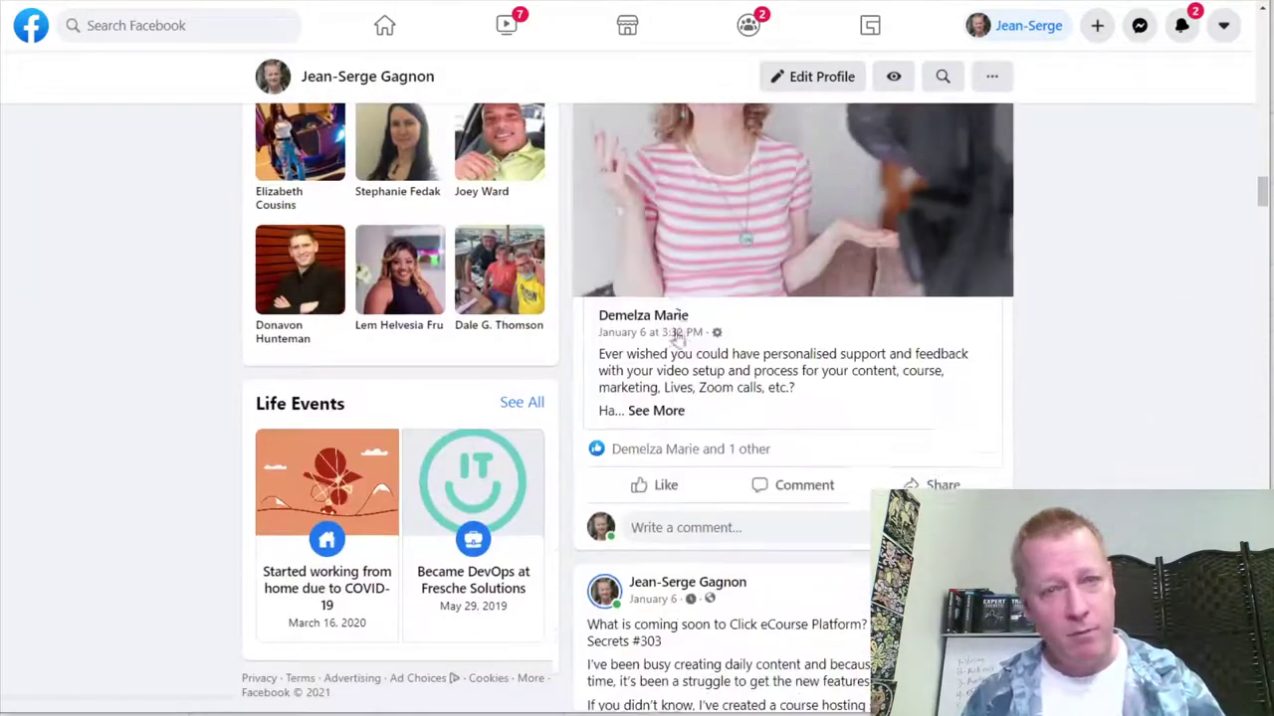
scroll(670, 356, "down", 4)
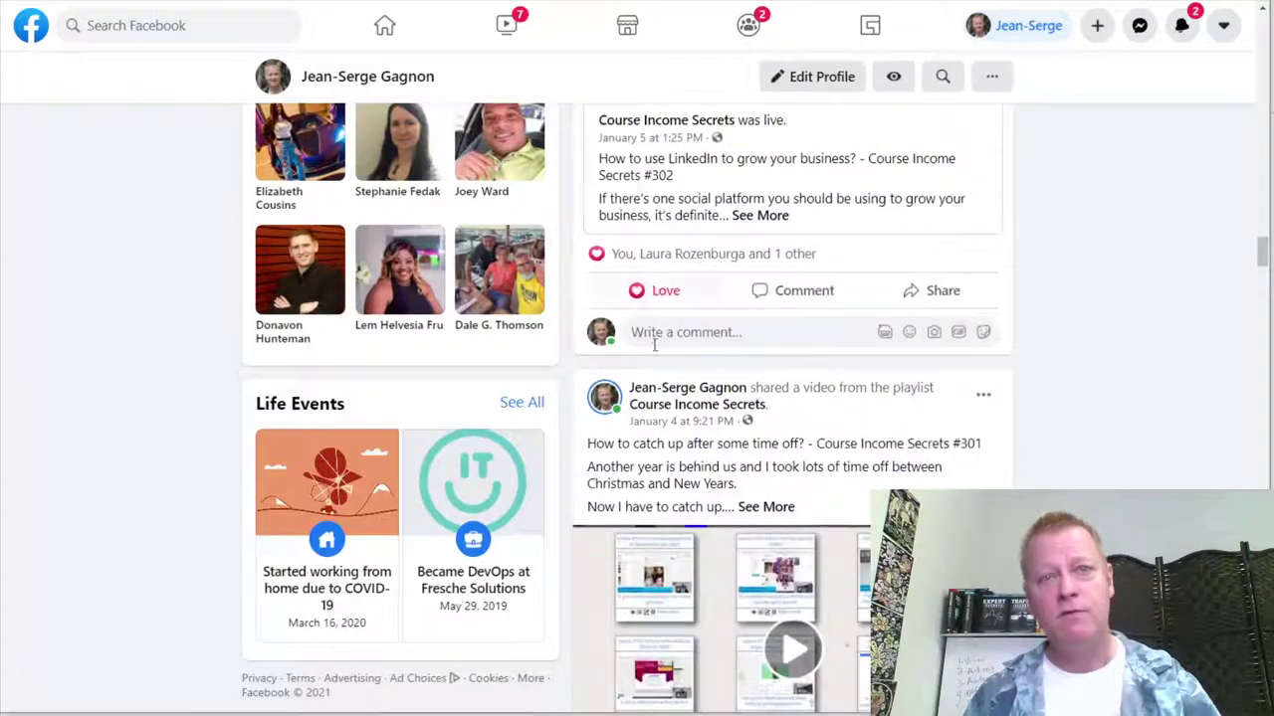
scroll(737, 293, "down", 10)
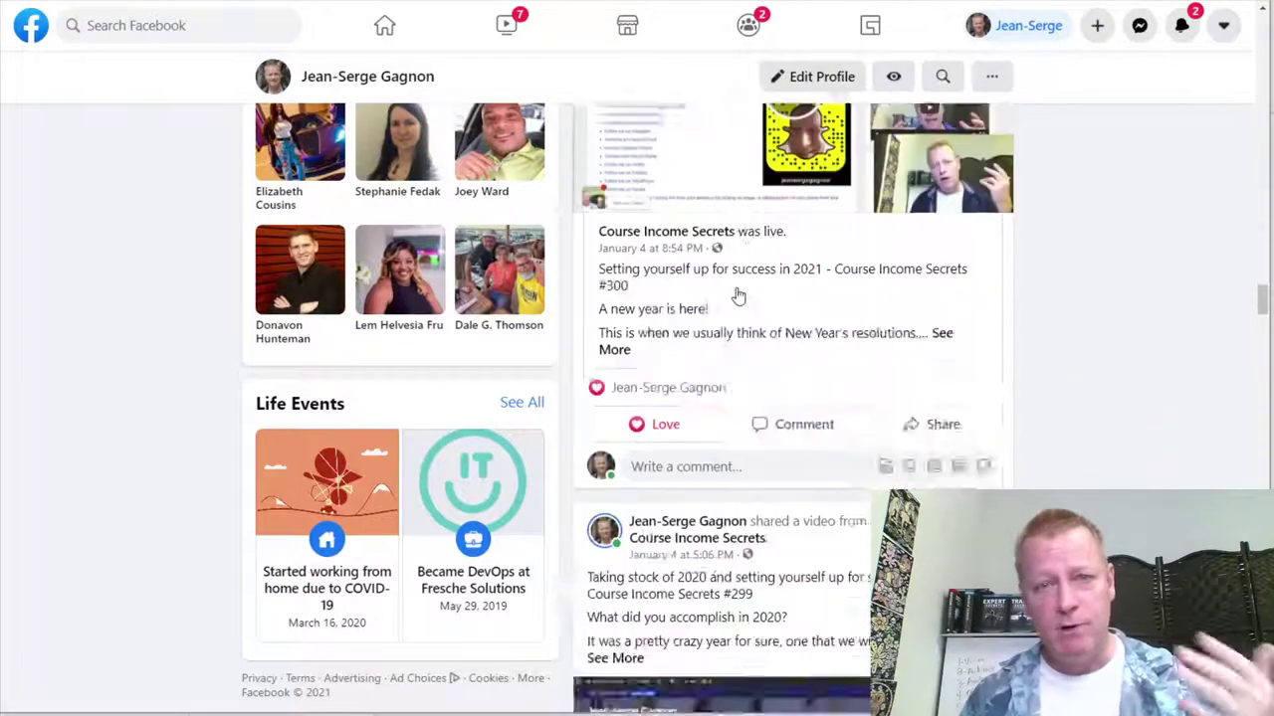
scroll(719, 290, "down", 8)
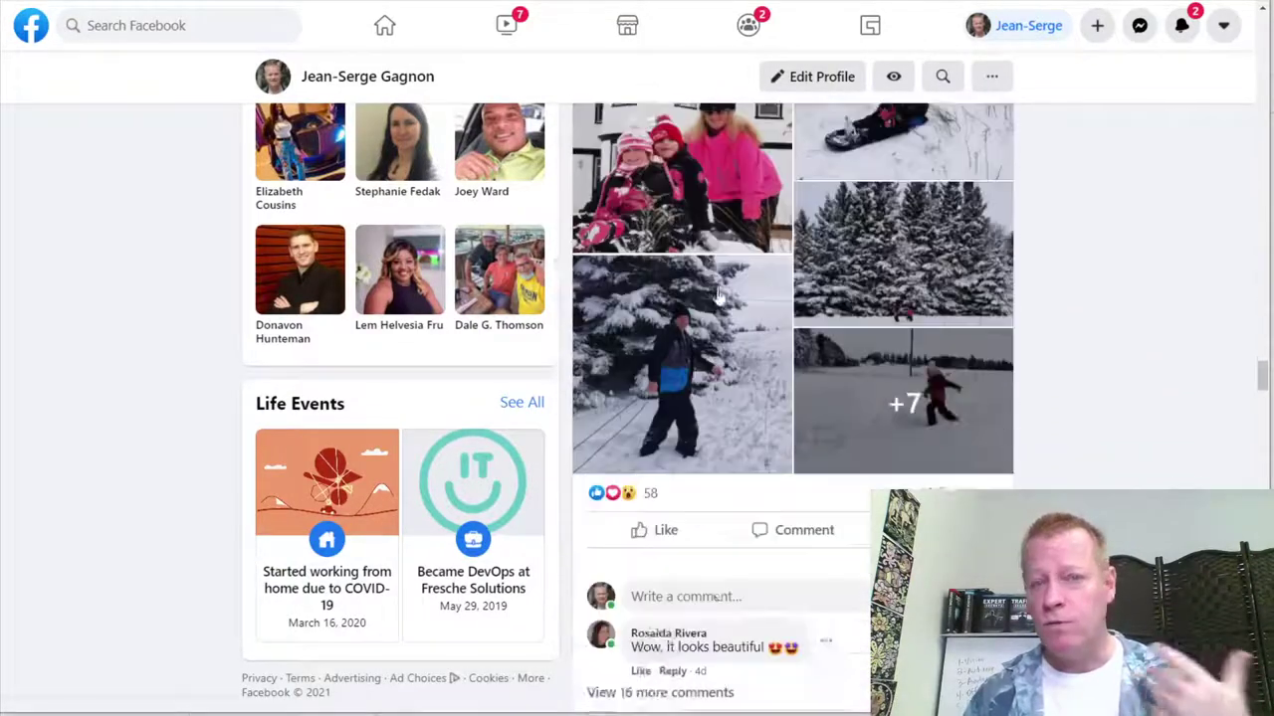
scroll(718, 294, "down", 8)
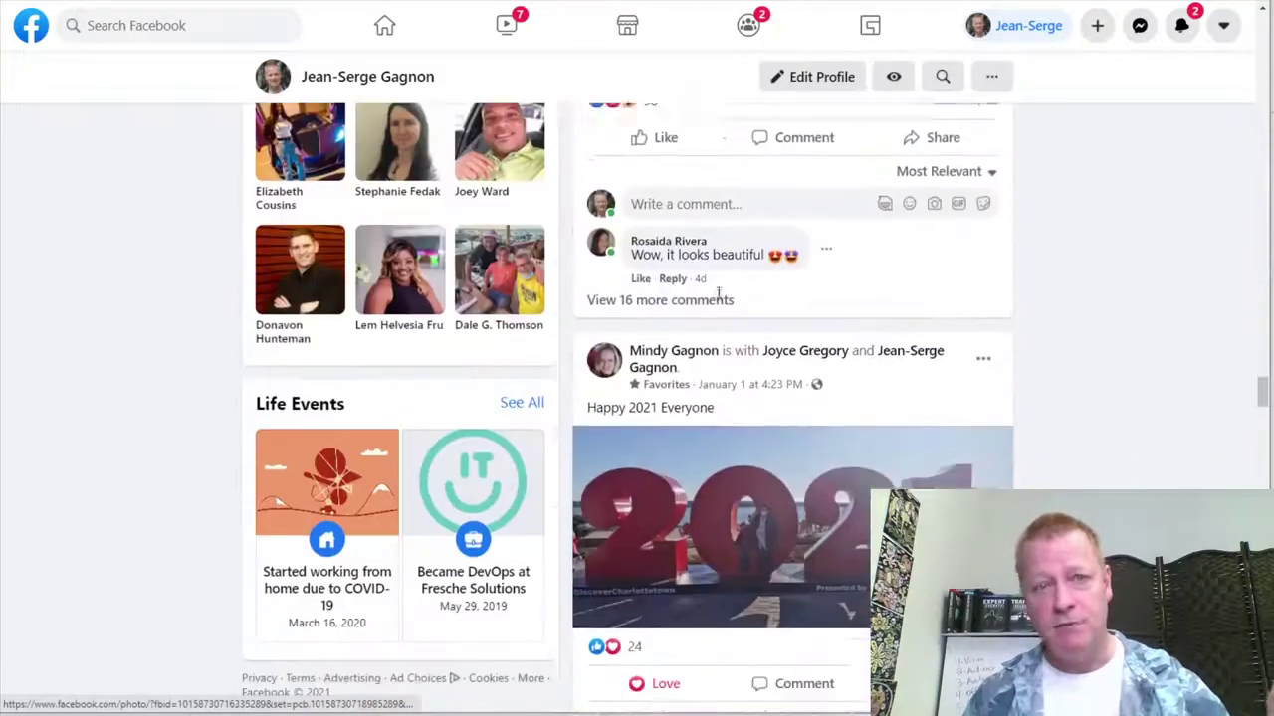
Step: Review the profile posts from the snow photos forward to the newest ones, ending at the profile header
scroll(718, 297, "up", 15)
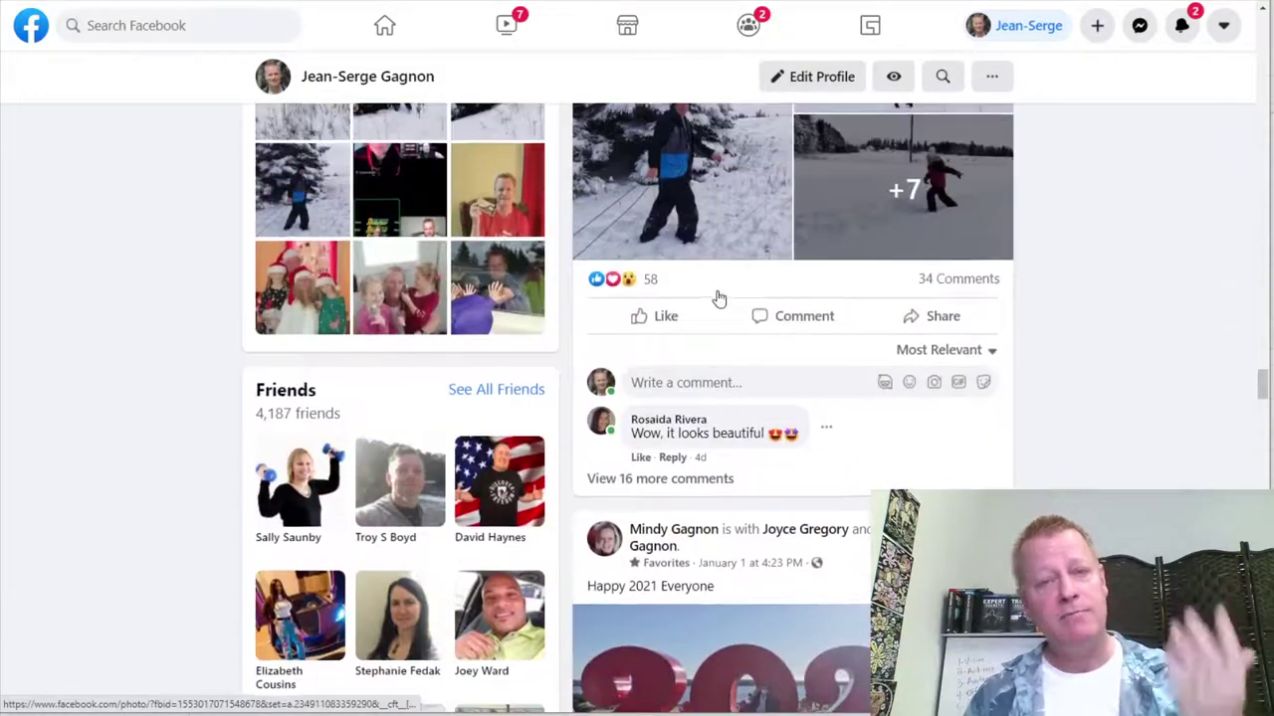
scroll(718, 298, "up", 15)
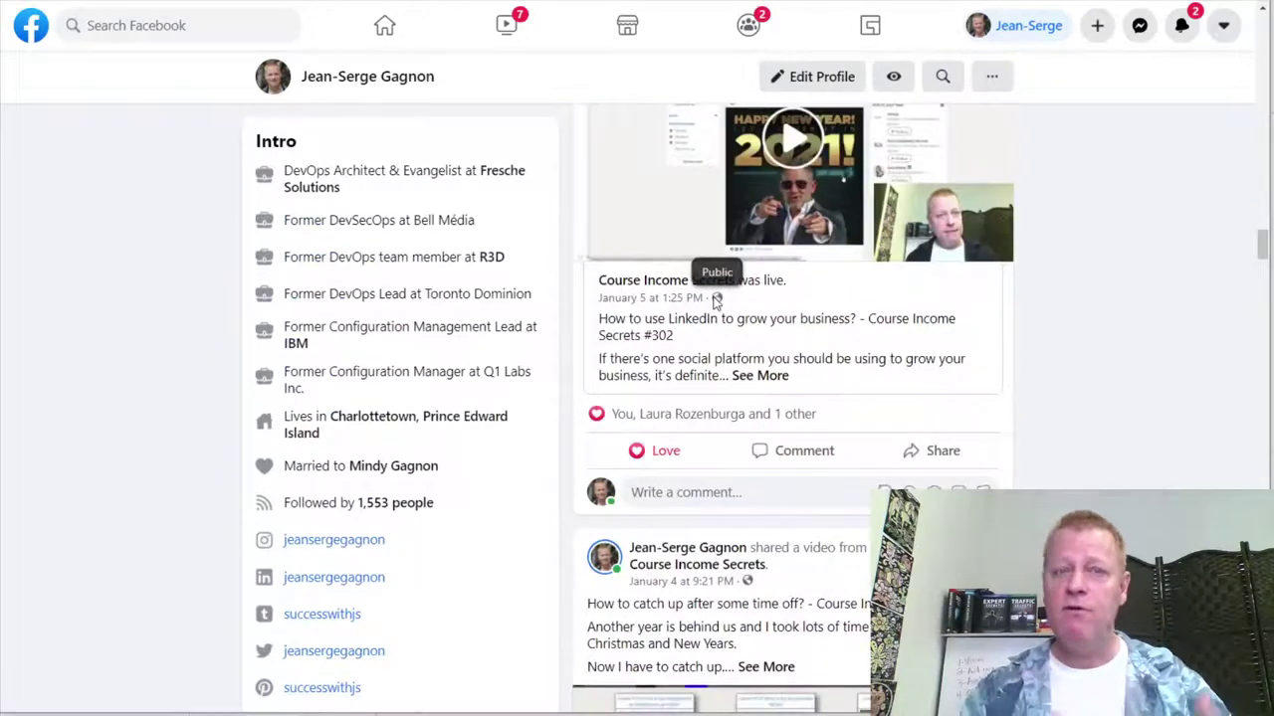
scroll(717, 299, "up", 10)
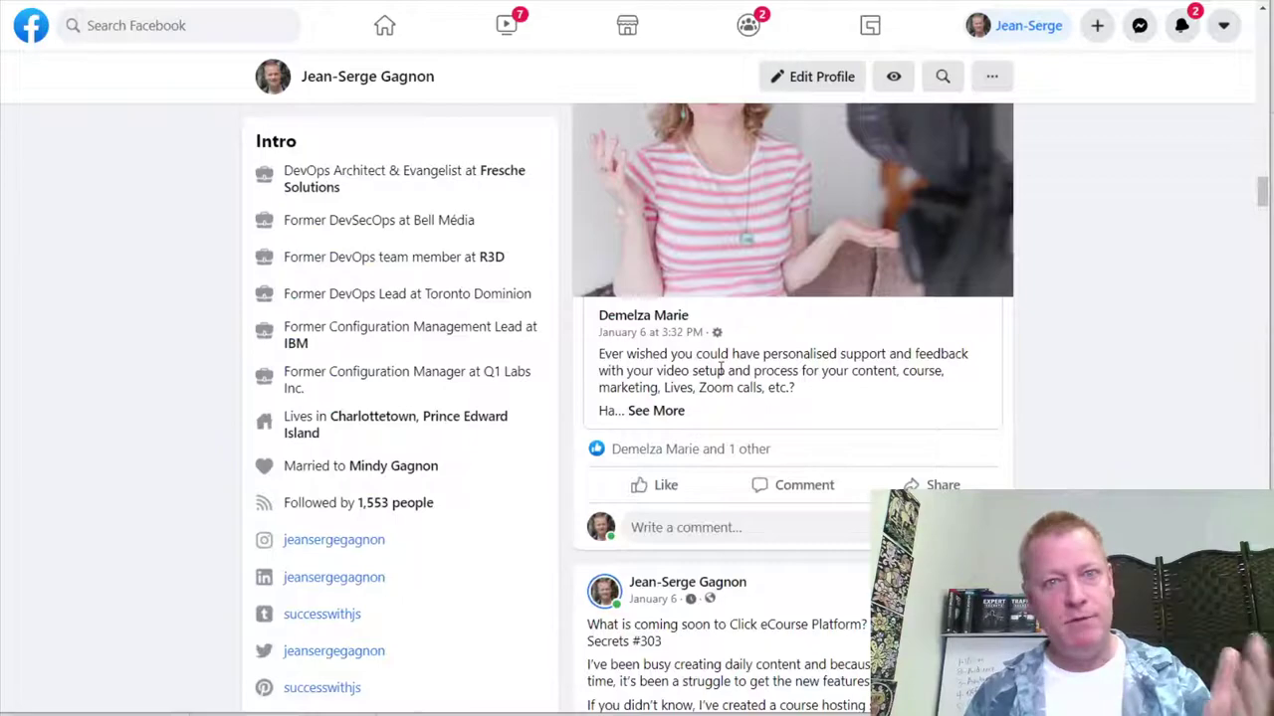
scroll(722, 370, "up", 5)
scroll(720, 367, "up", 15)
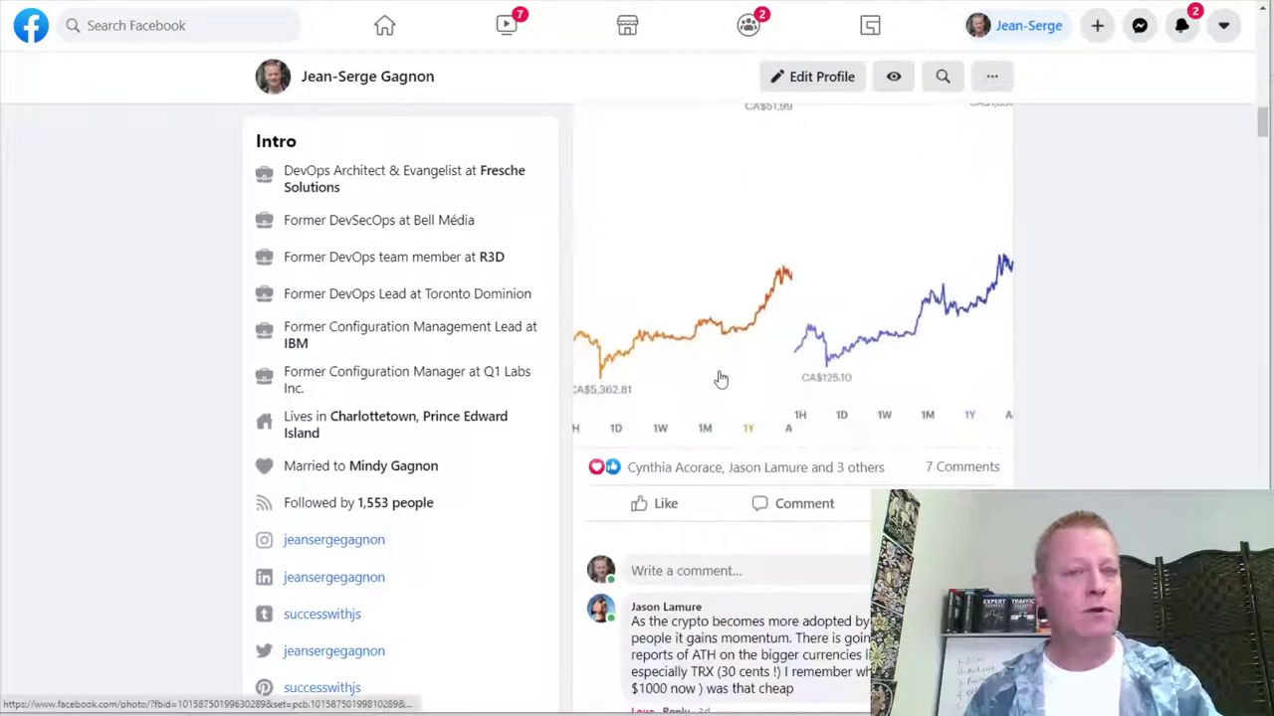
scroll(720, 379, "up", 10)
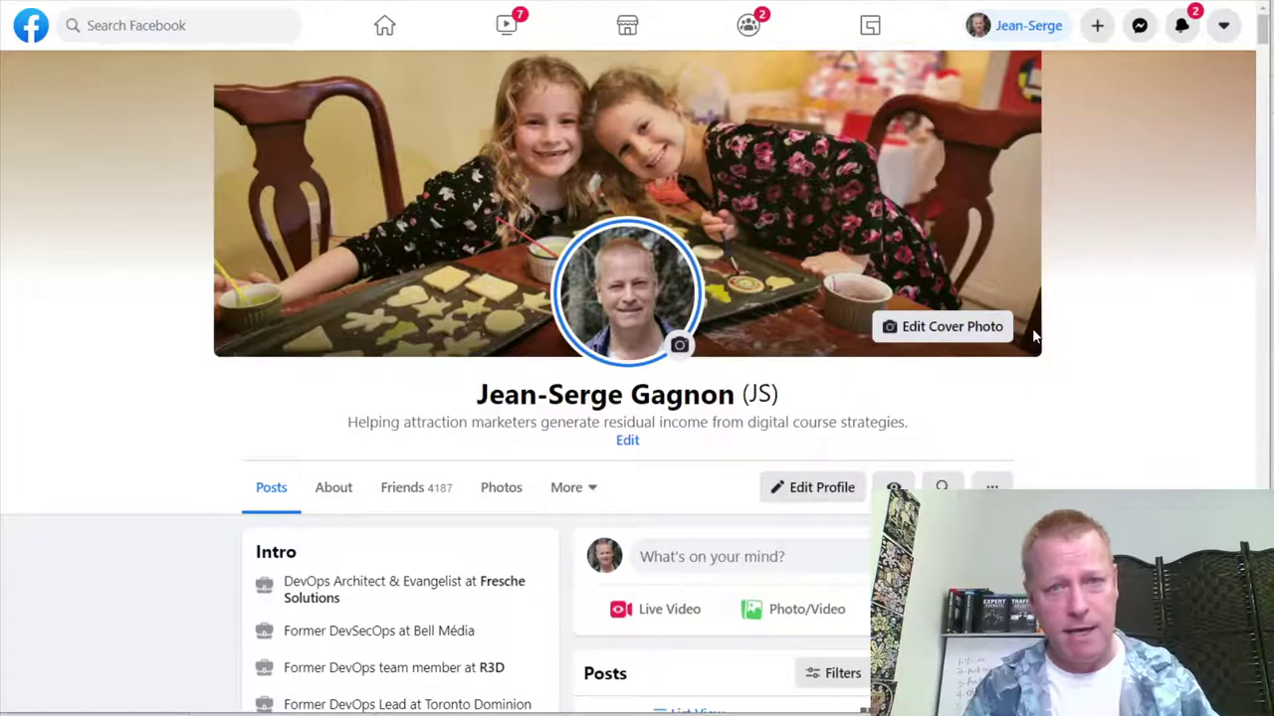
Step: Re-examine the engagement on the newest profile posts, including the Course Income Secrets #305 and #304 videos, and return to Audiences
scroll(1035, 338, "down", 8)
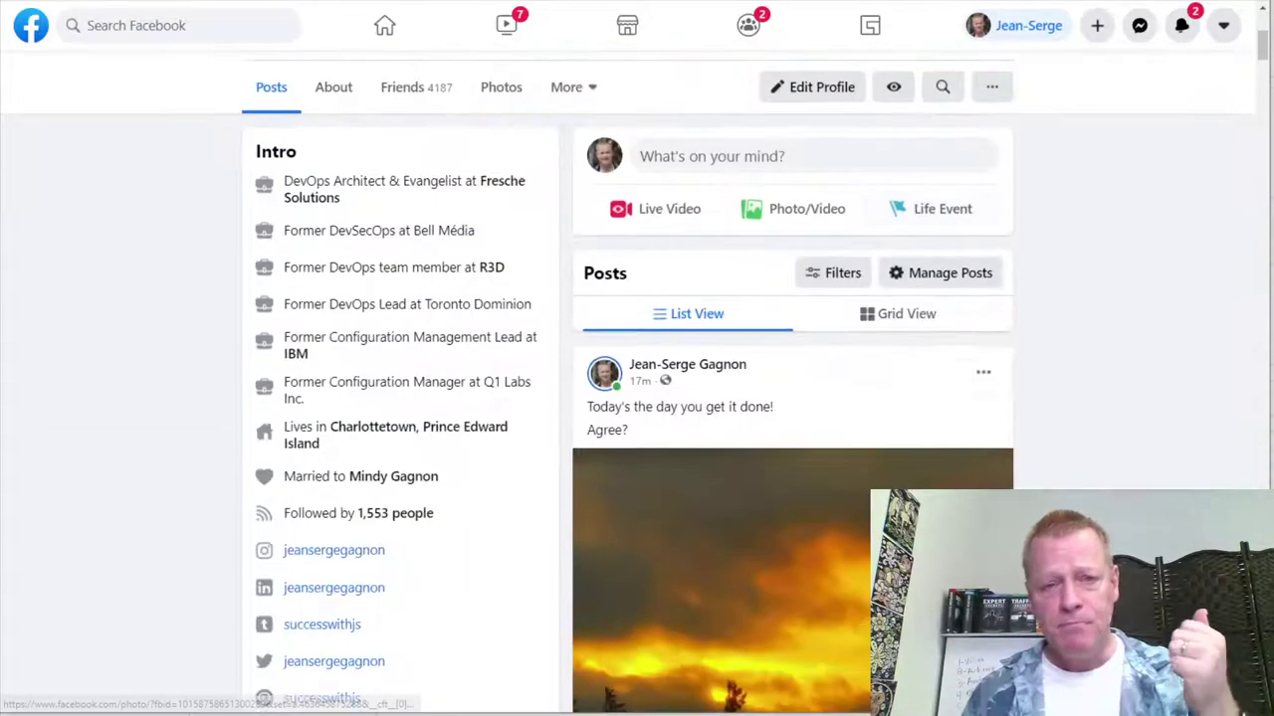
scroll(956, 430, "down", 5)
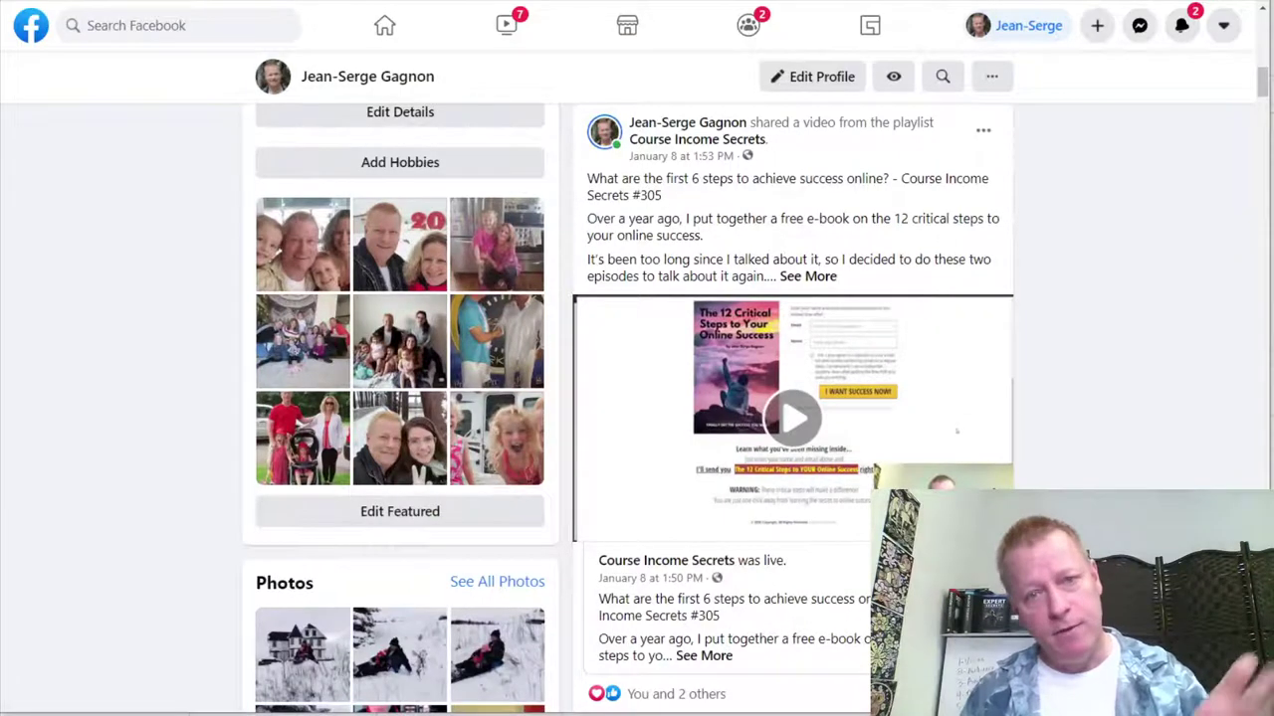
scroll(957, 431, "down", 10)
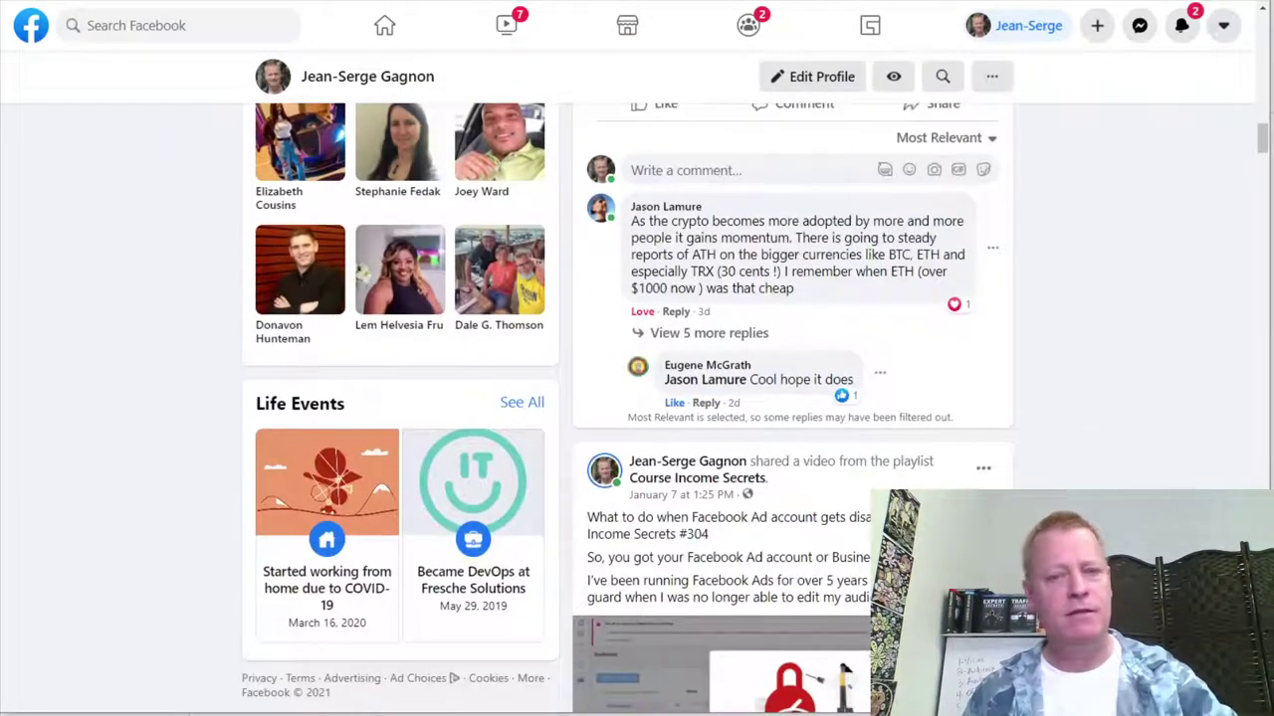
scroll(793, 398, "down", 6)
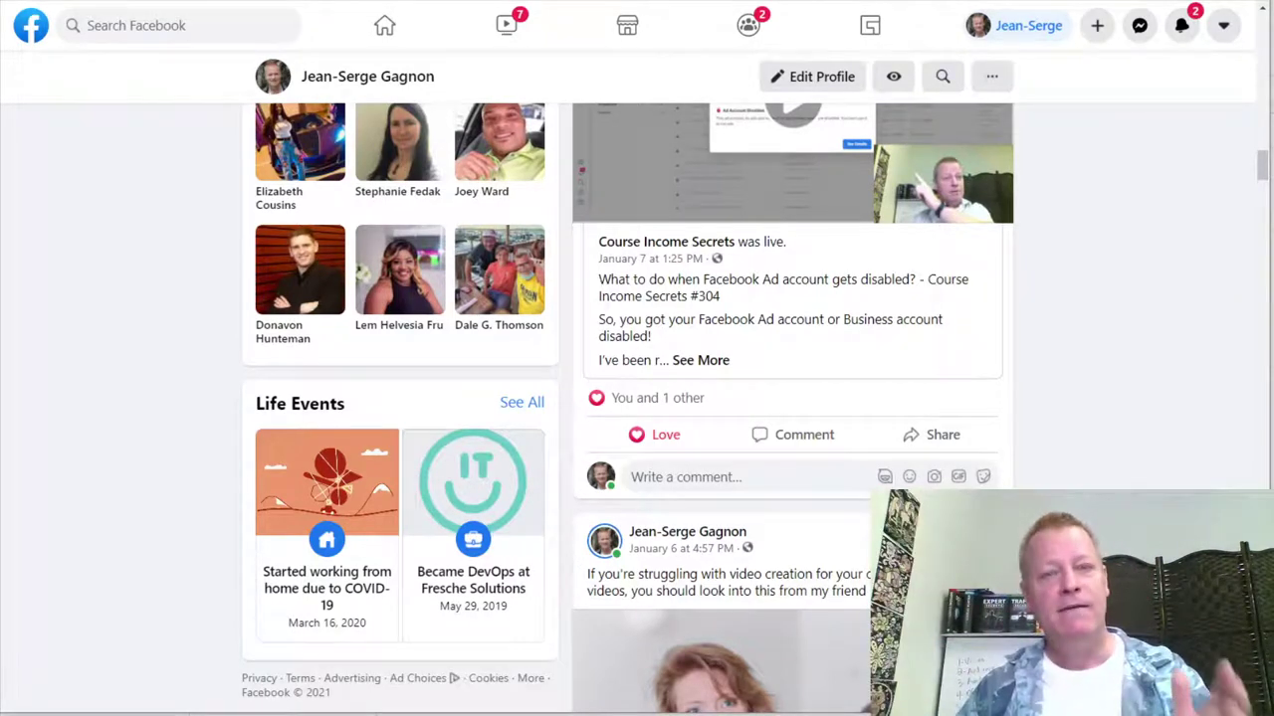
scroll(477, 197, "up", 7)
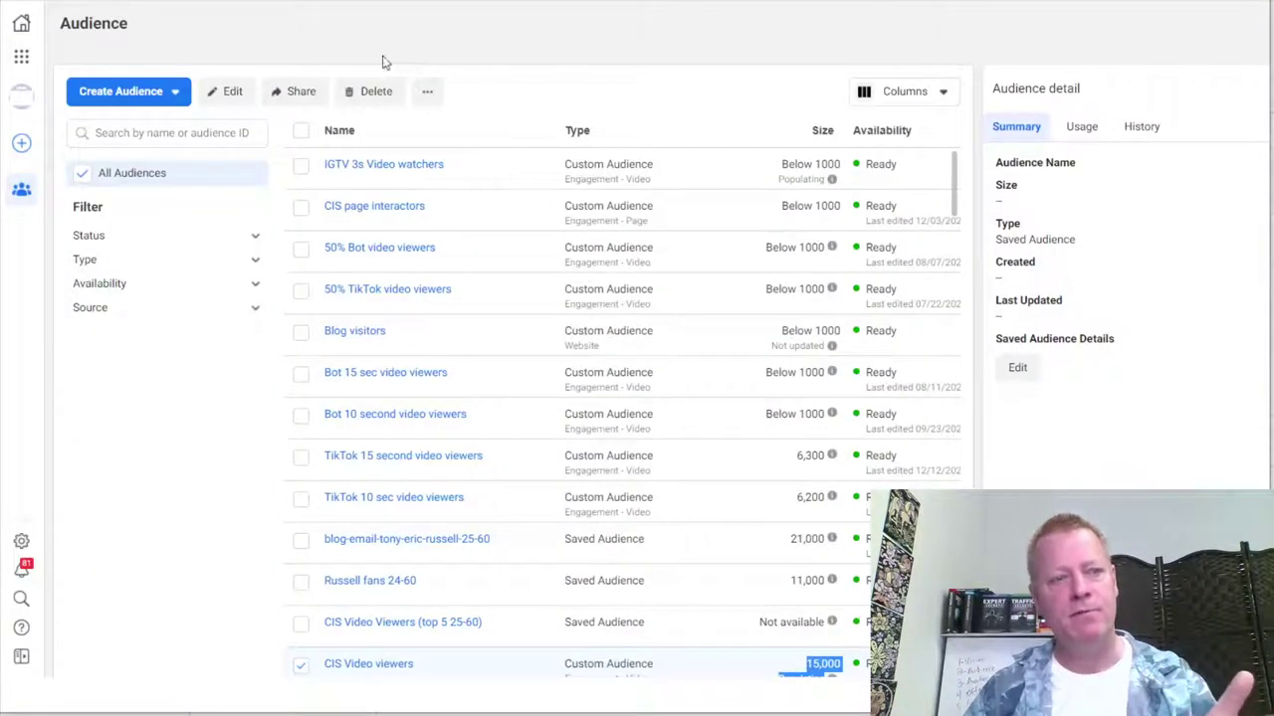
Step: Open Facebook Business Manager at business.facebook.com in a new browser tab
key("ctrl+t")
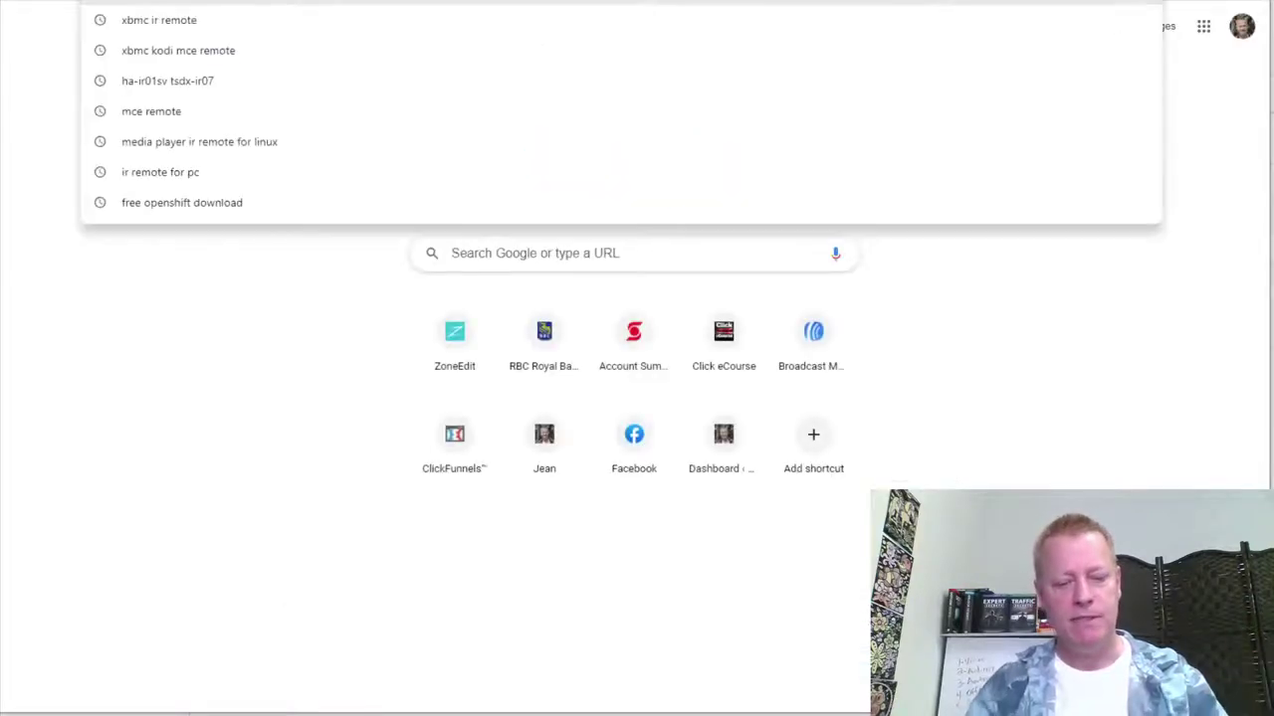
type("business")
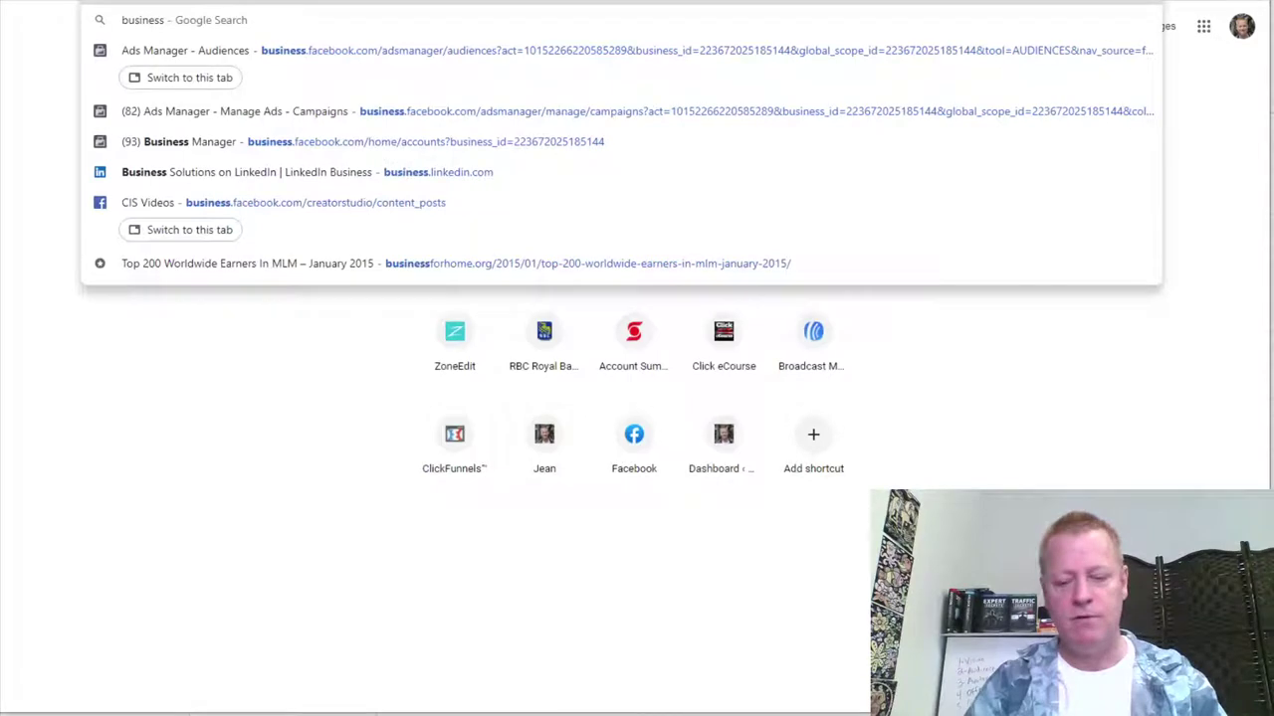
type(".facebook.com")
key("Return")
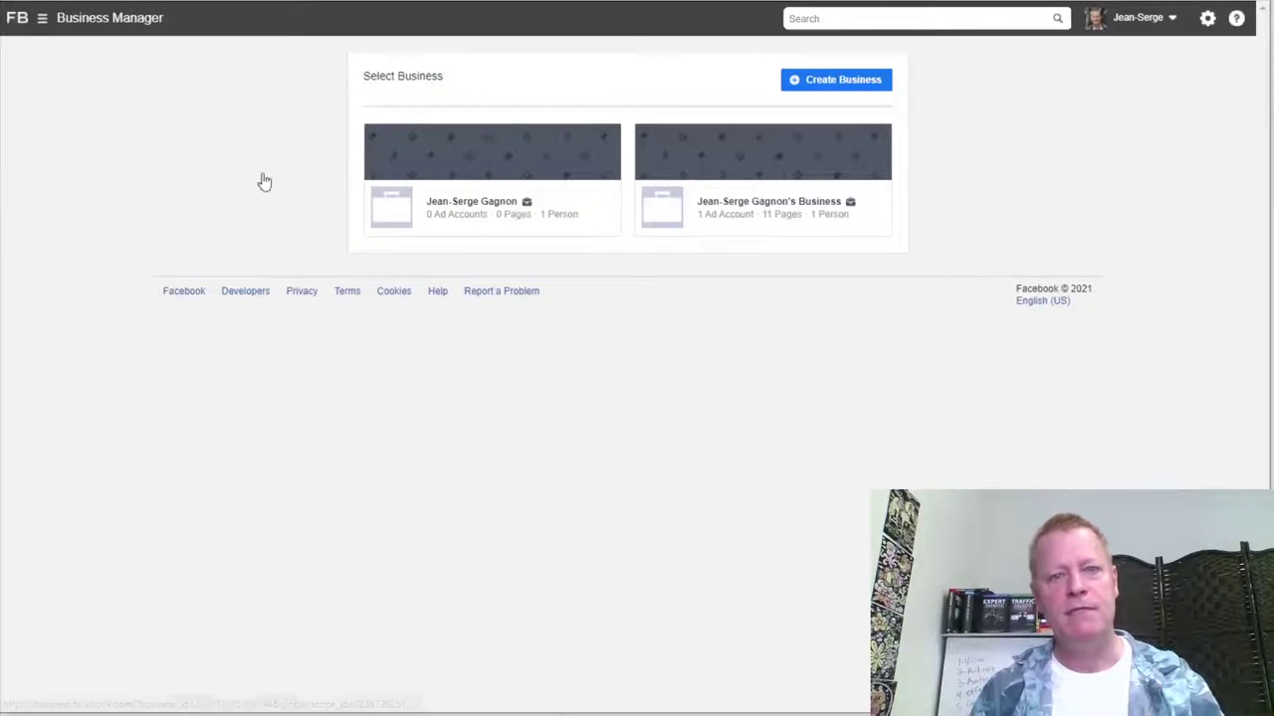
Step: Look over the form for creating a new Business Manager account and close it without submitting
left_click(855, 87)
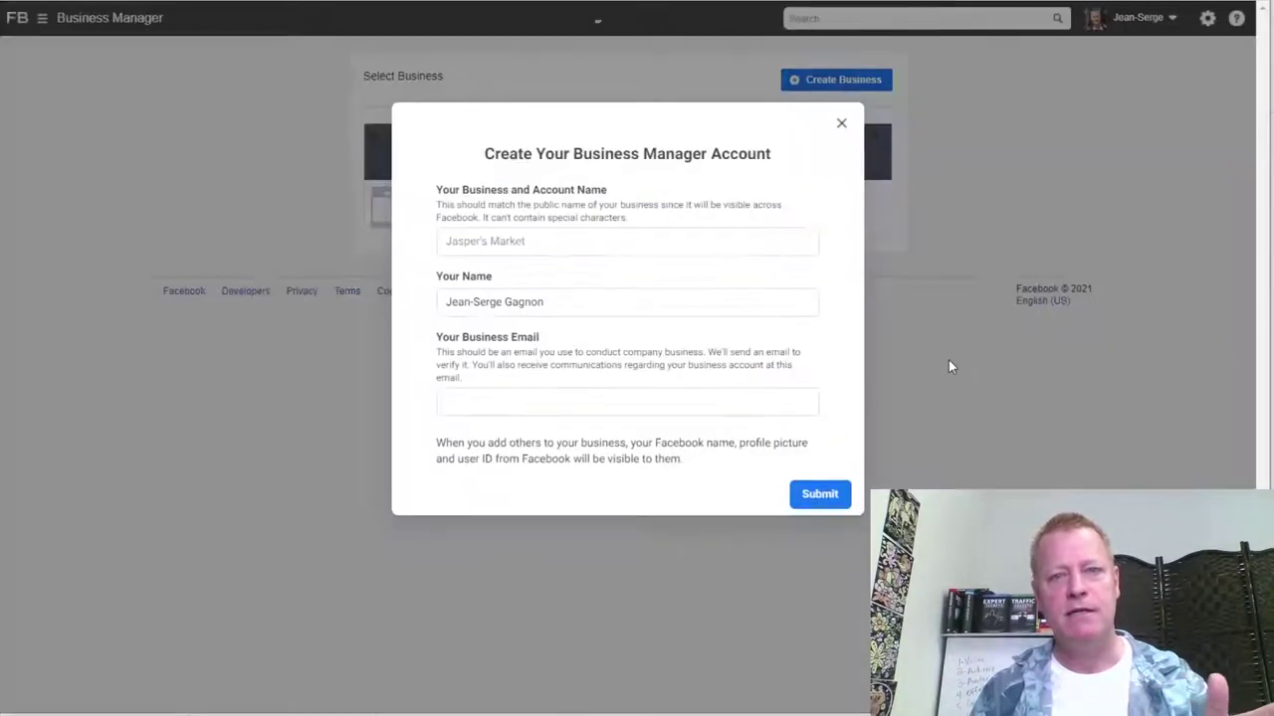
left_click(548, 241)
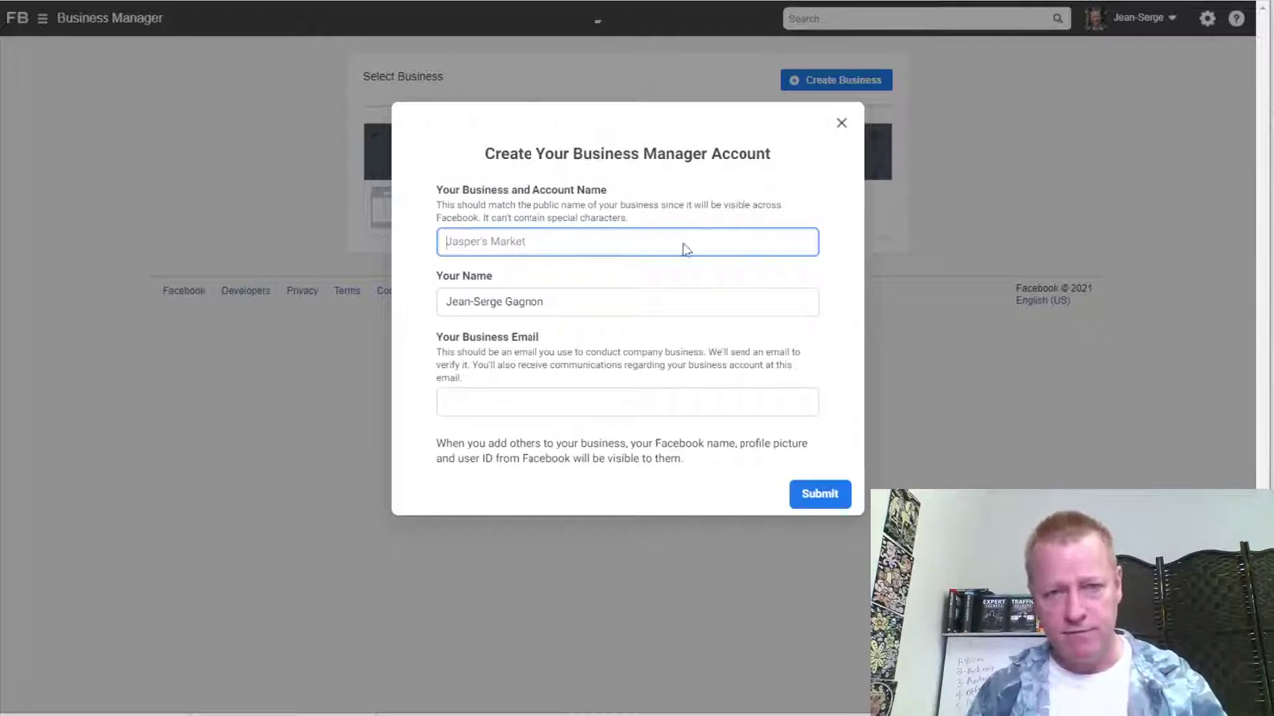
left_click(840, 124)
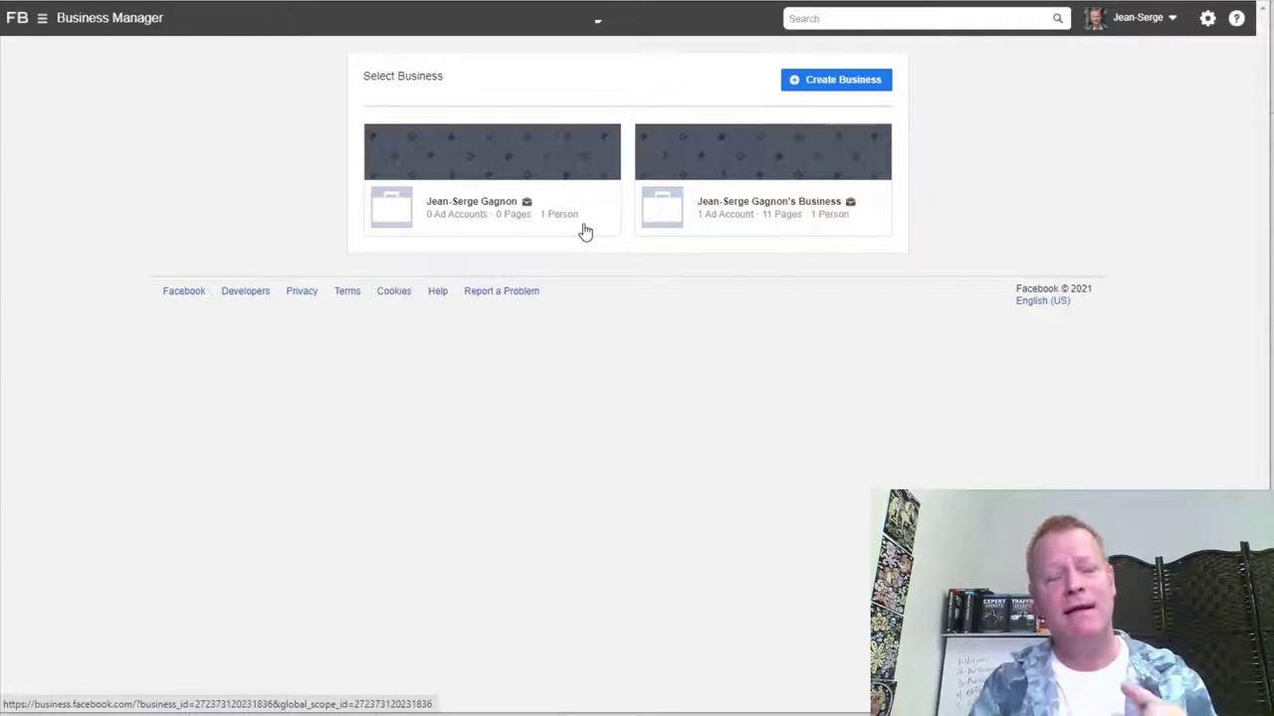
Step: Open the Audiences of the business with 11 Pages and start a custom audience using Video as the source
left_click(762, 165)
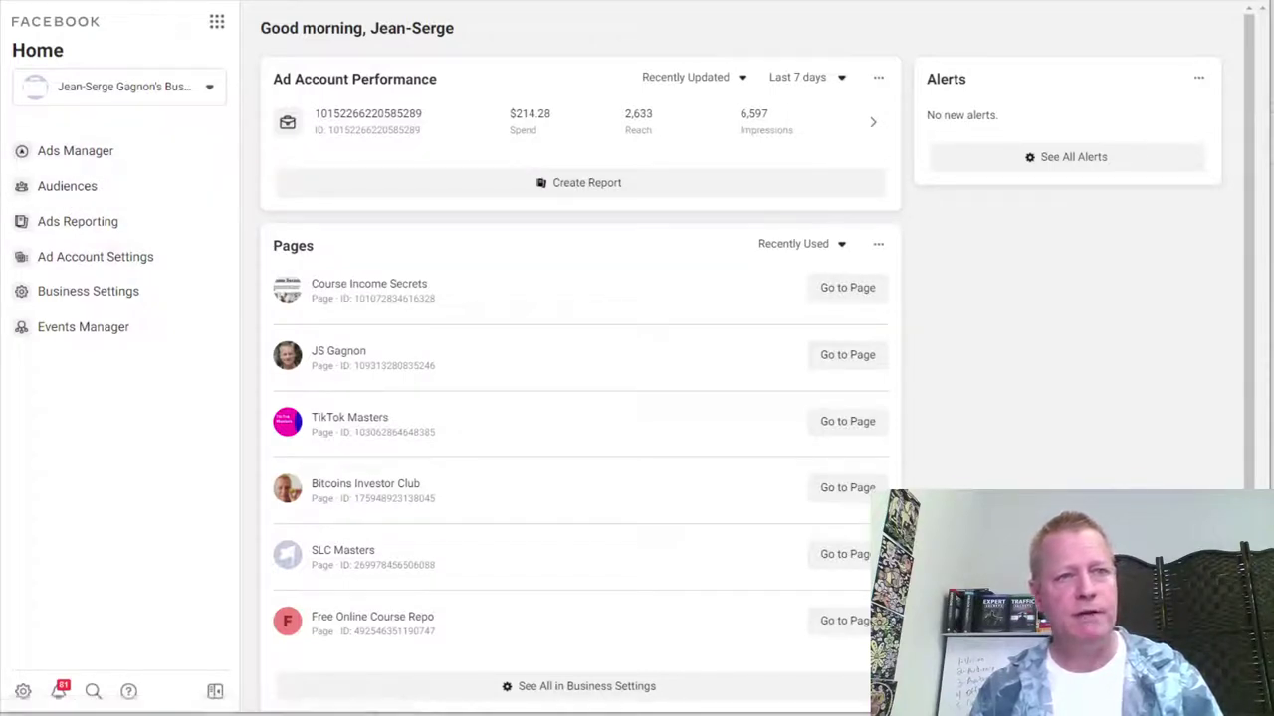
left_click(84, 191)
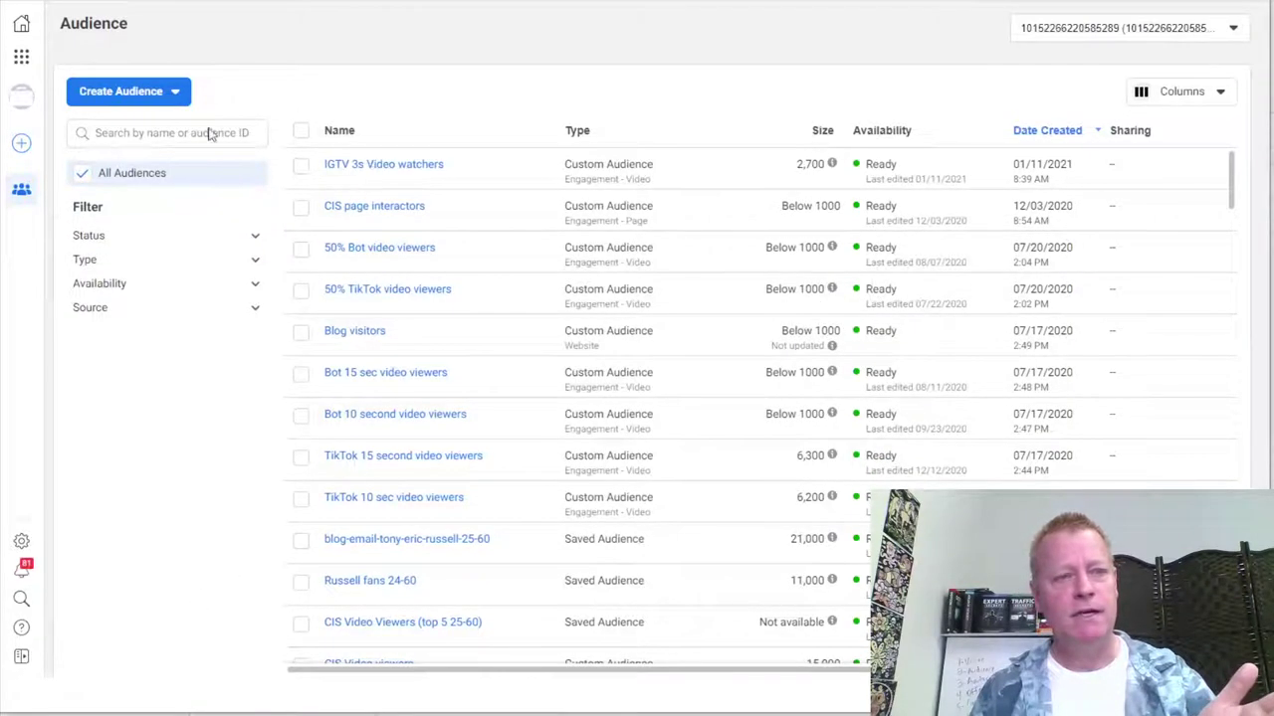
left_click(170, 92)
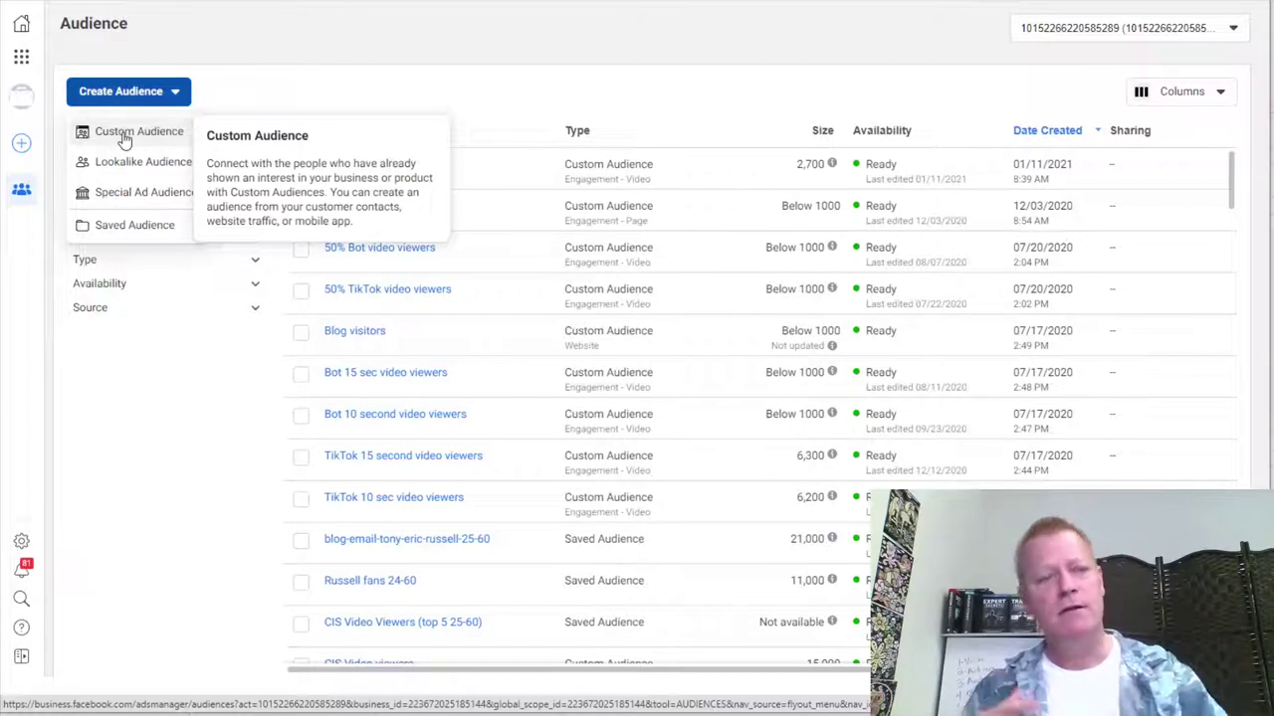
left_click(439, 175)
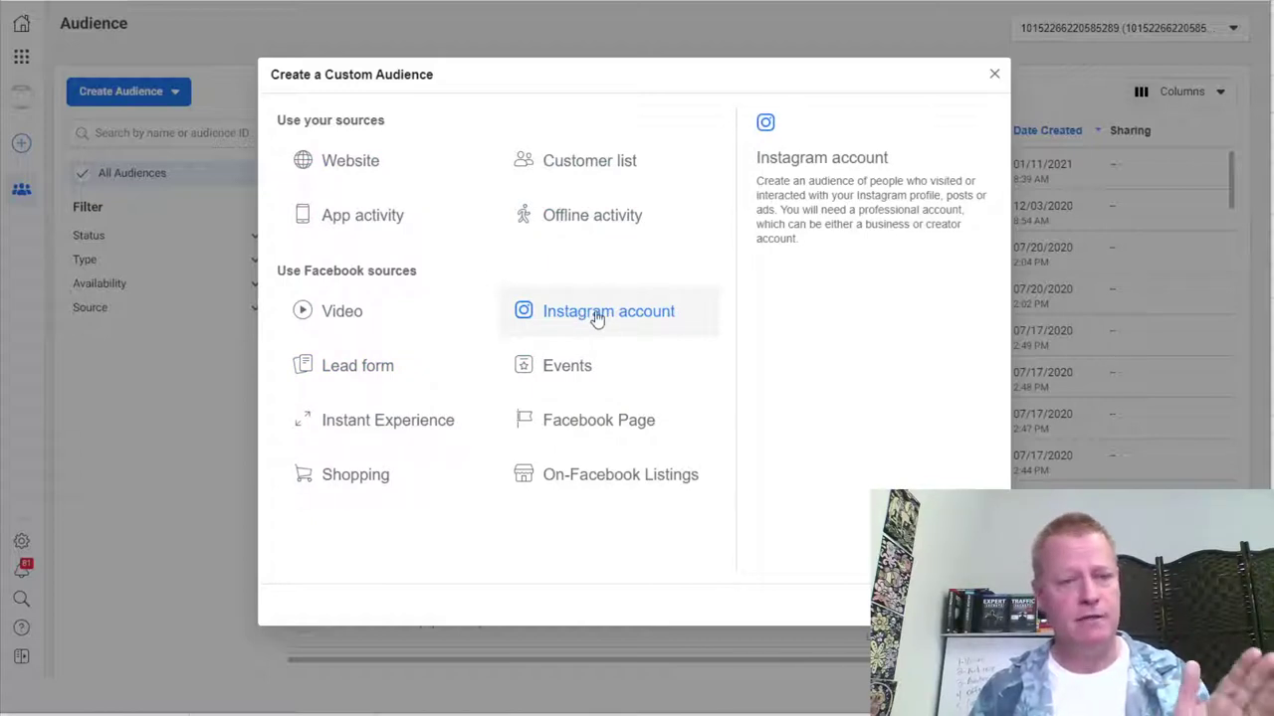
left_click(374, 318)
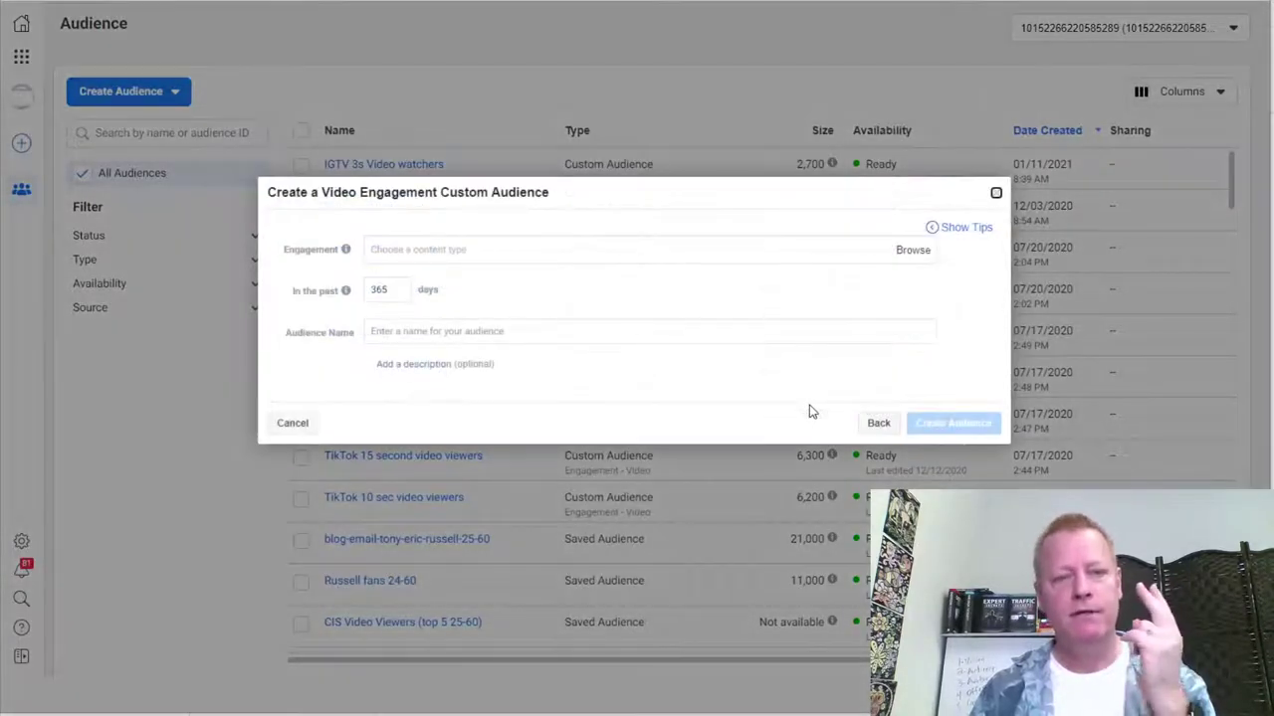
left_click(464, 249)
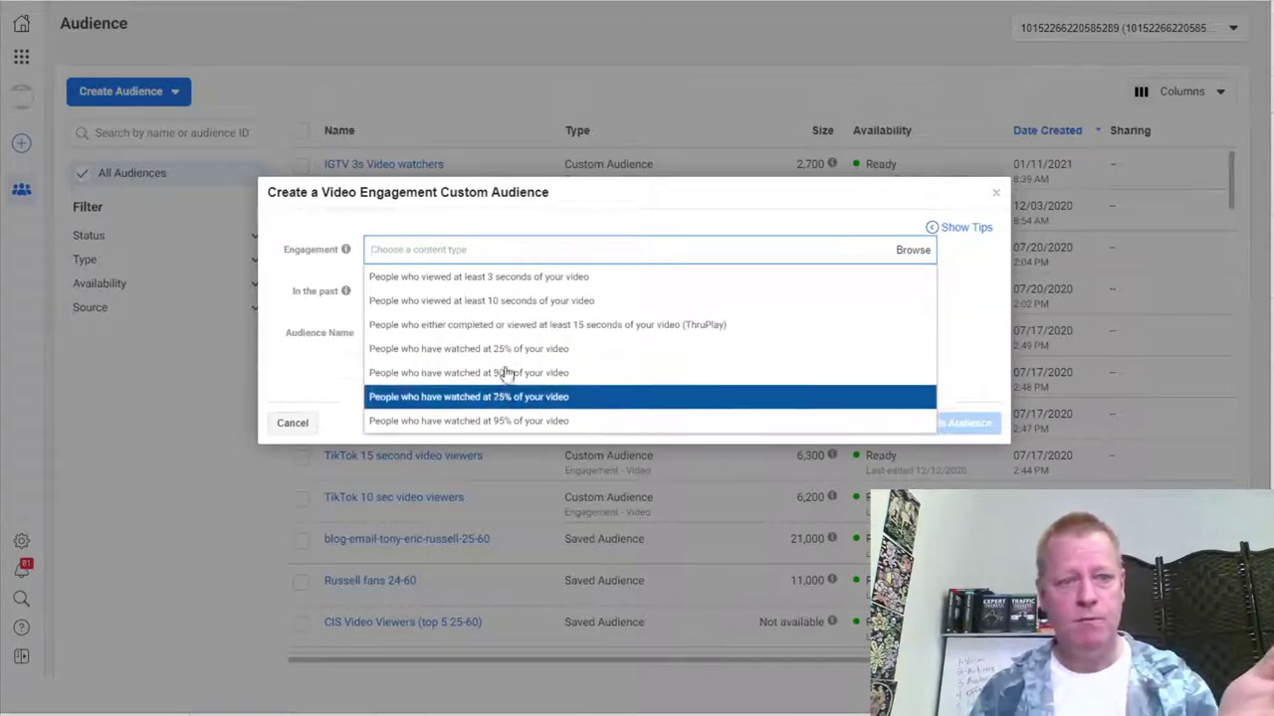
left_click(508, 282)
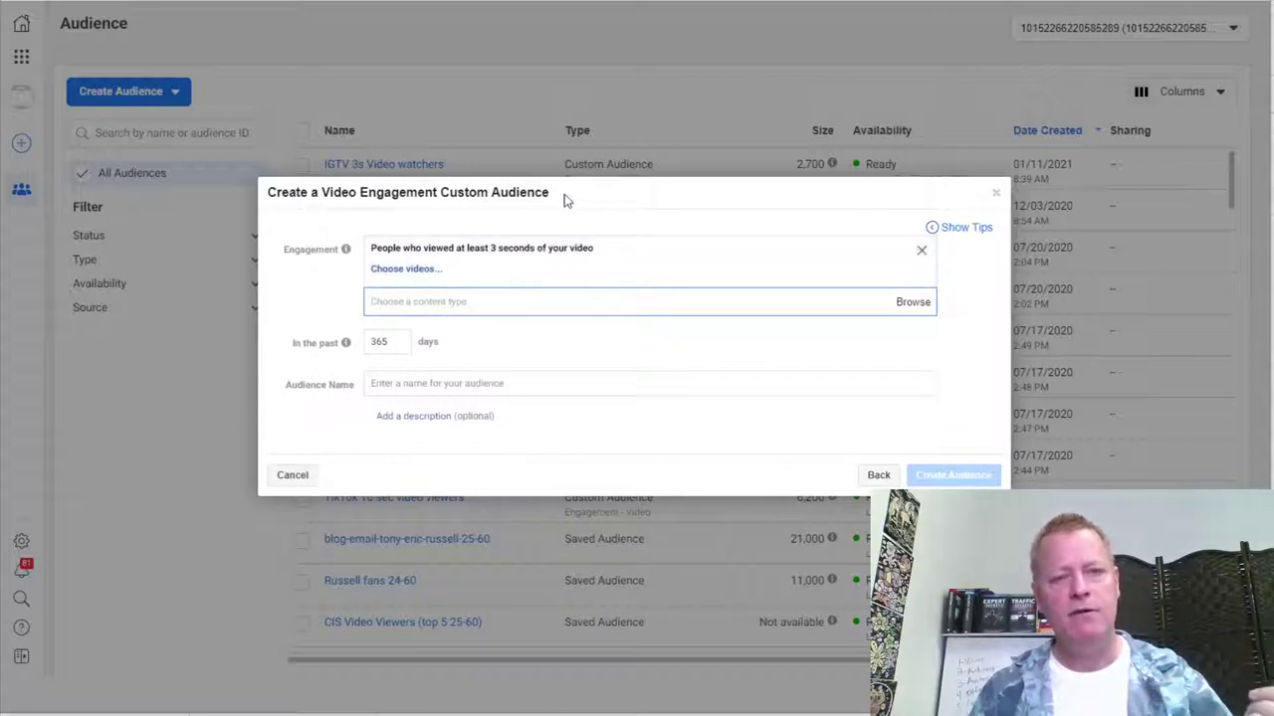
left_click(534, 258)
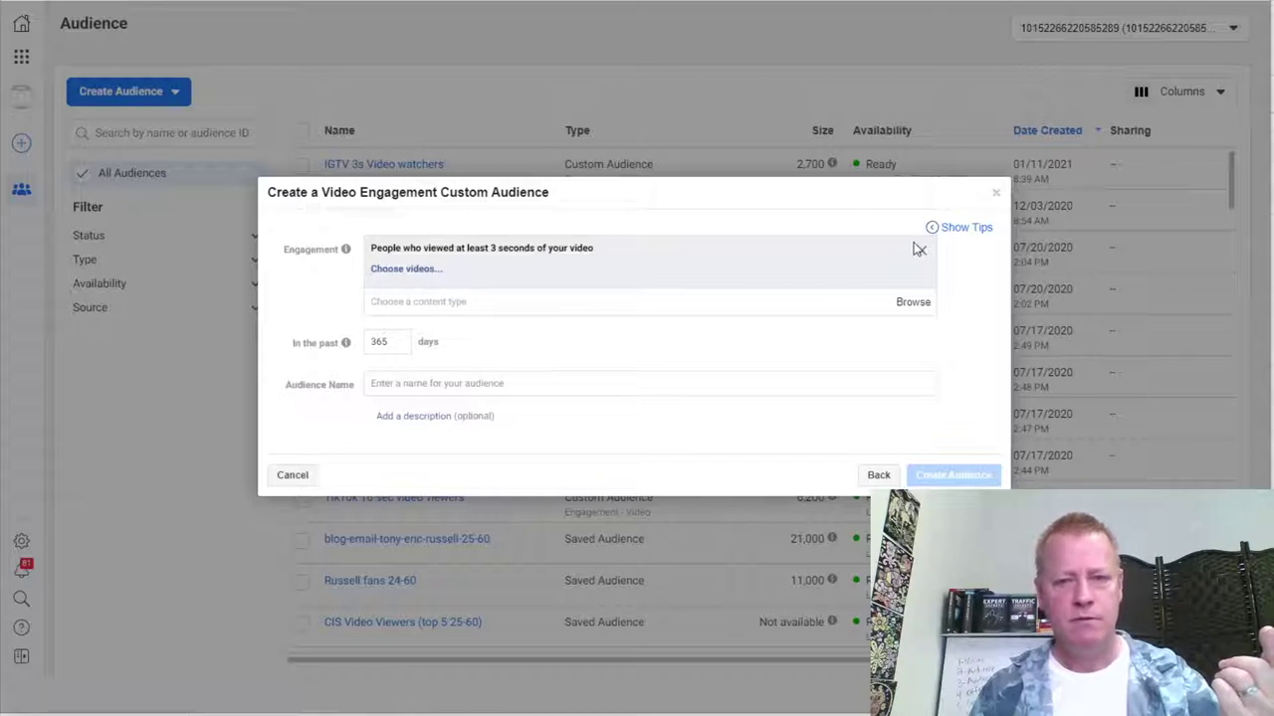
left_click(919, 248)
Step: Set the engagement to completed or at least 15 seconds viewed (ThruPlay) and list videos from the Course Income Secrets page
left_click(500, 247)
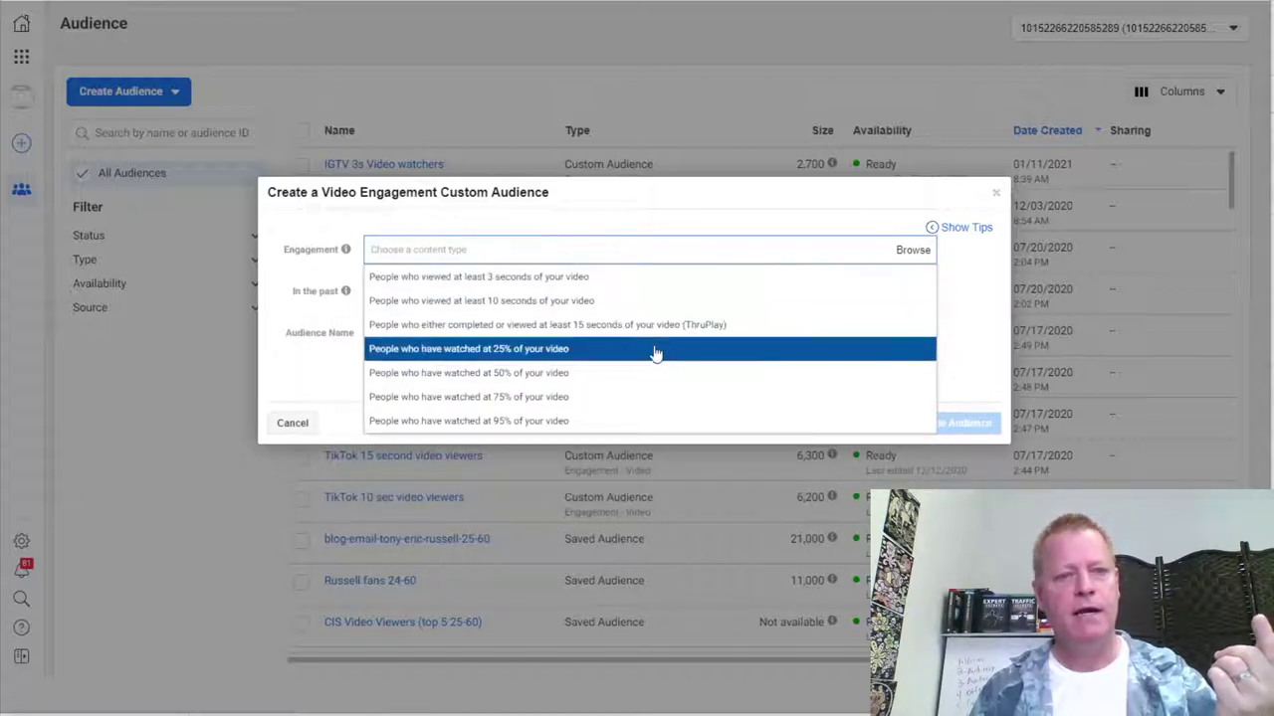
left_click(540, 326)
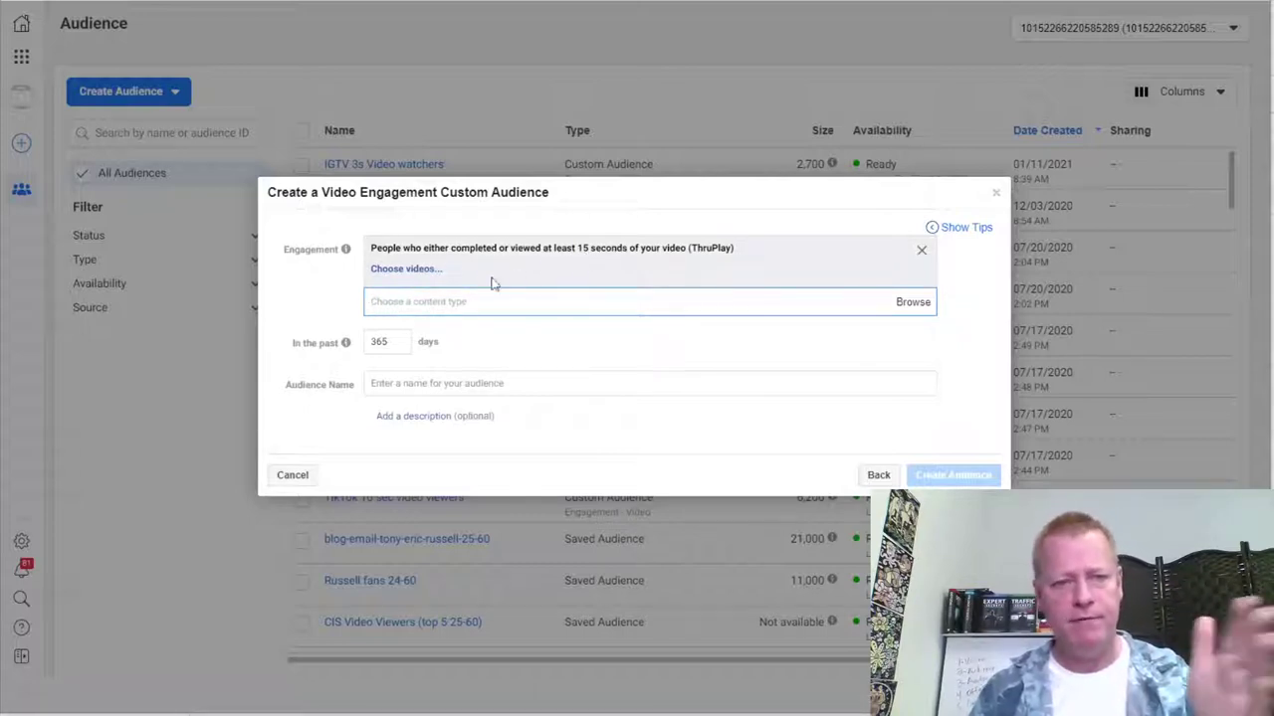
left_click(414, 270)
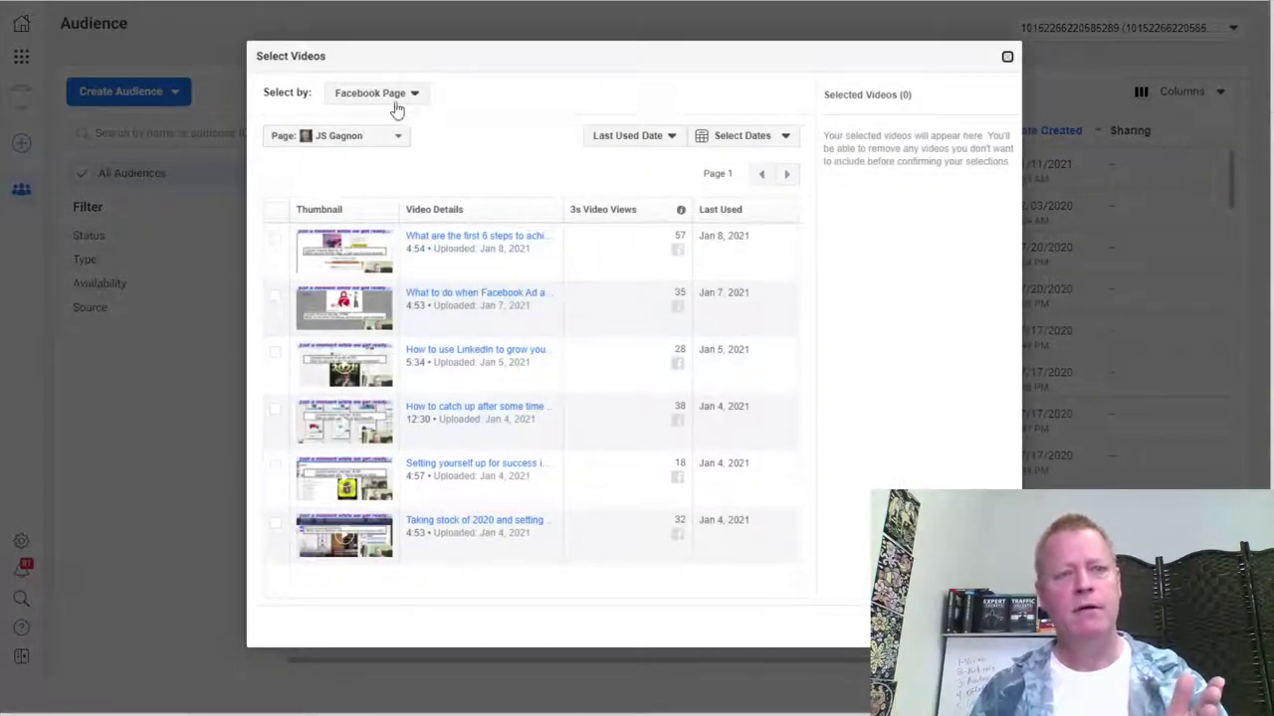
left_click(363, 138)
scroll(368, 378, "down", 3)
scroll(388, 398, "up", 3)
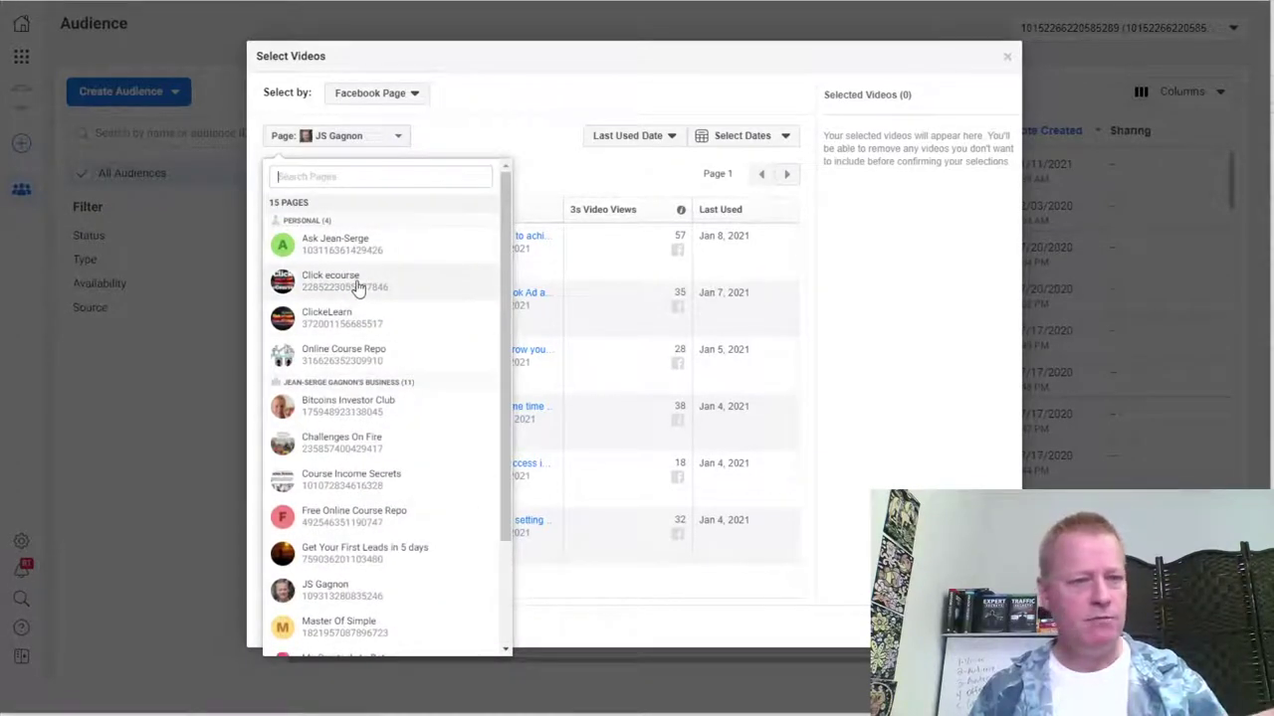
left_click(362, 488)
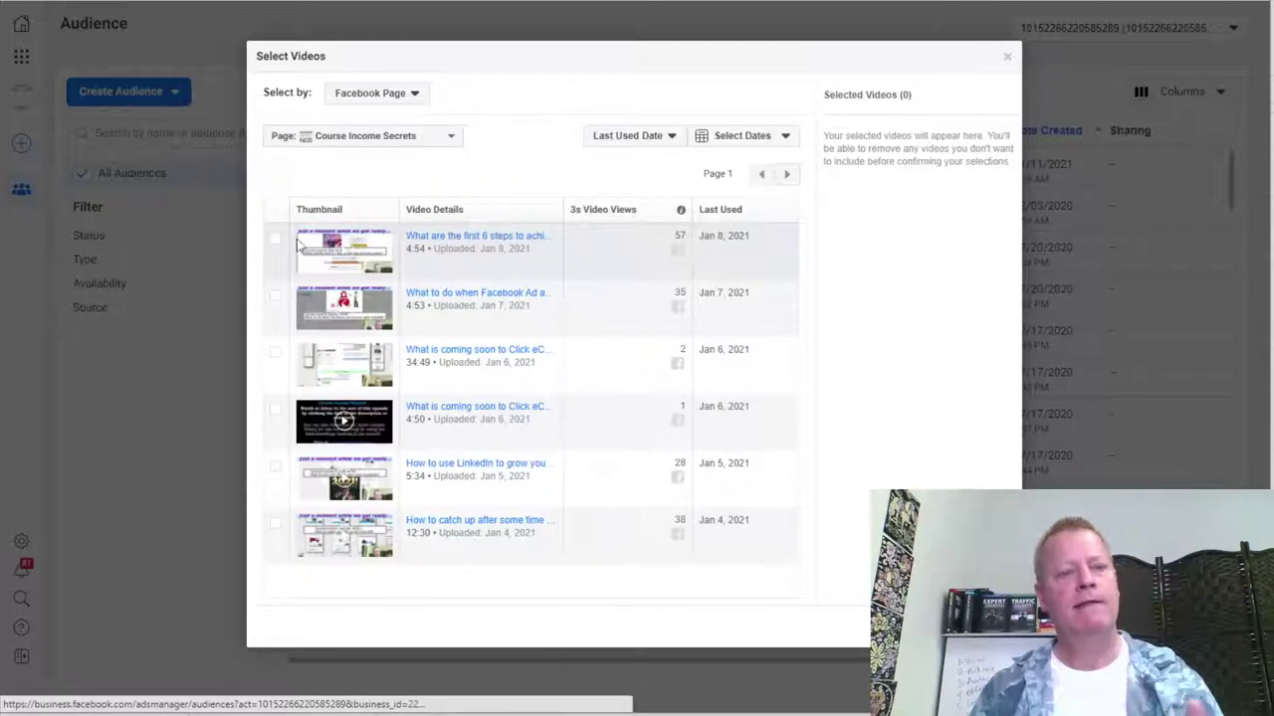
Step: Select all six videos on page 1 of the video list, dated January 8 to January 4, 2021
left_click(274, 241)
left_click(275, 296)
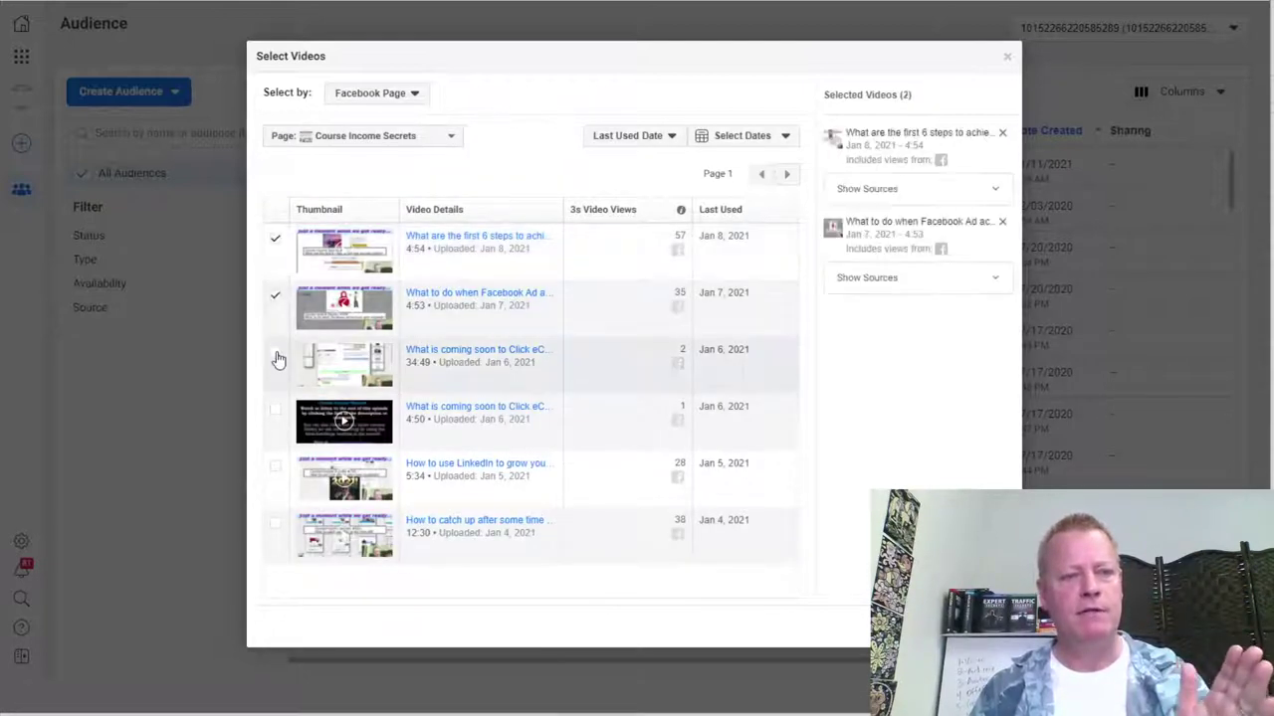
left_click(276, 352)
left_click(277, 420)
left_click(276, 471)
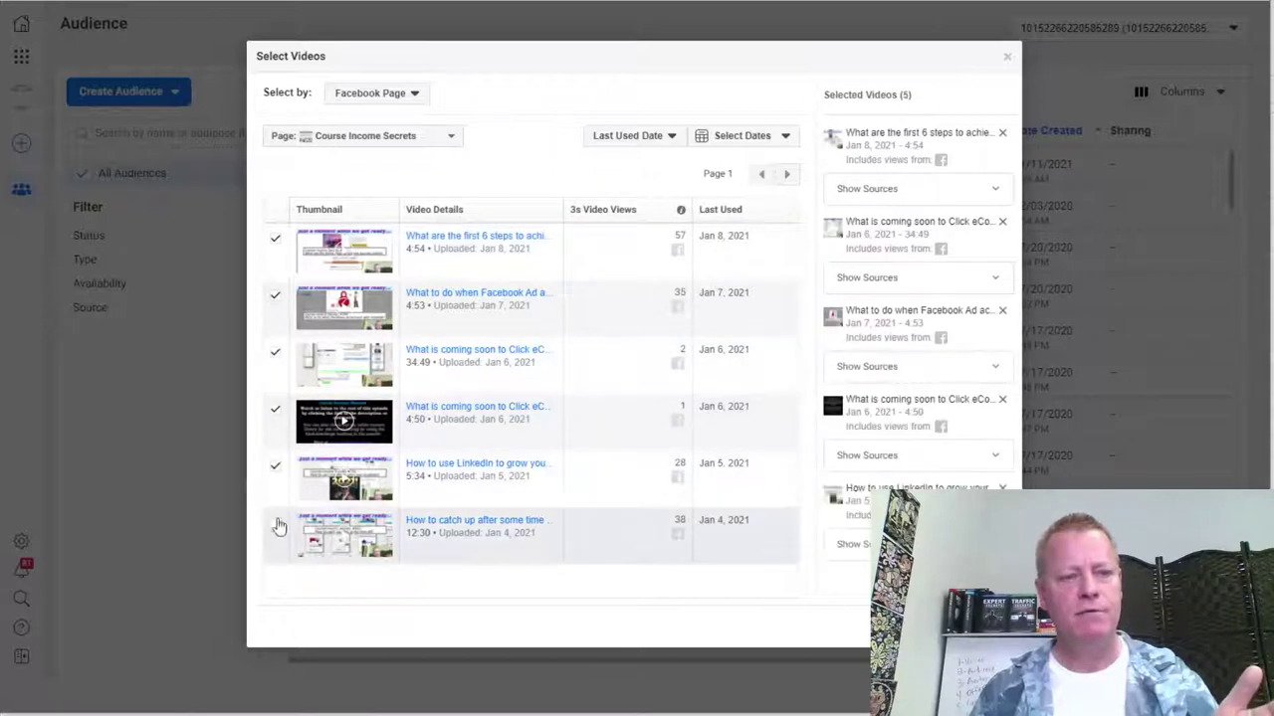
left_click(276, 525)
Step: Add all six videos on page 2 of the list, dated January 4, 2021 to December 30, 2020
left_click(786, 174)
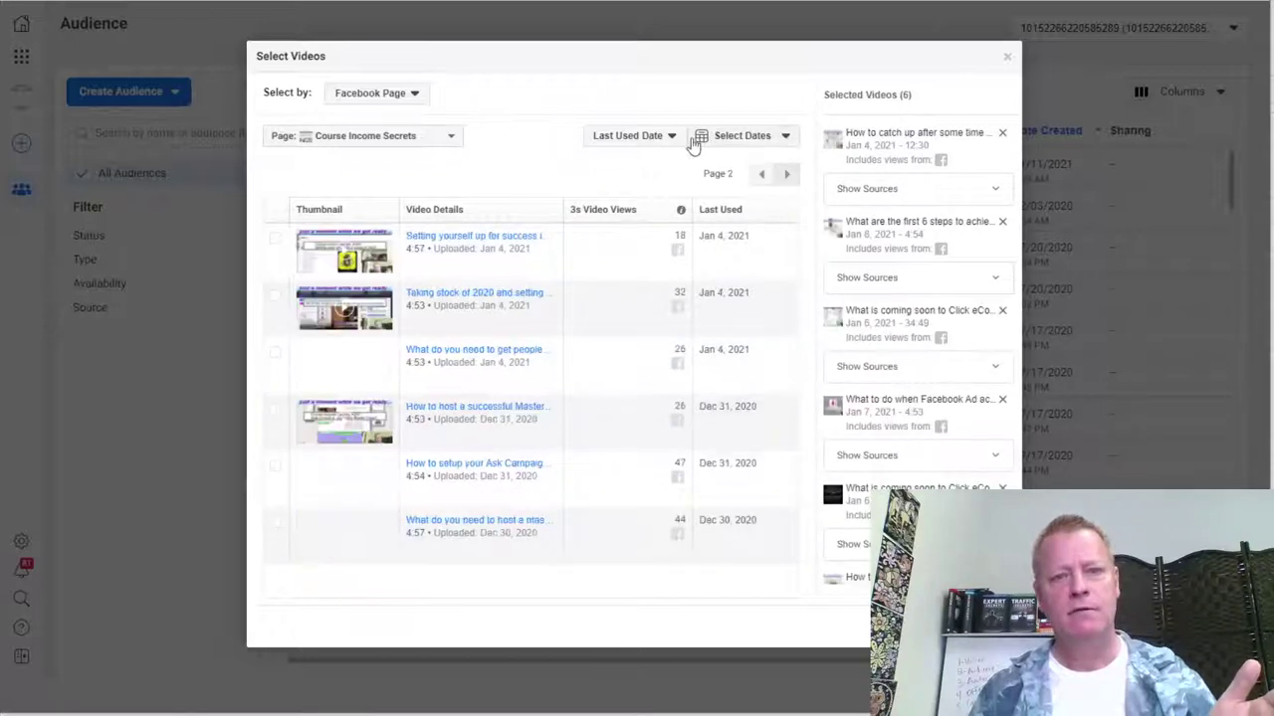
left_click(276, 240)
left_click(275, 296)
left_click(276, 352)
left_click(278, 414)
left_click(276, 468)
left_click(275, 525)
Step: Add all six videos on page 3 of the list, dated December 24 to December 20, 2020
left_click(786, 174)
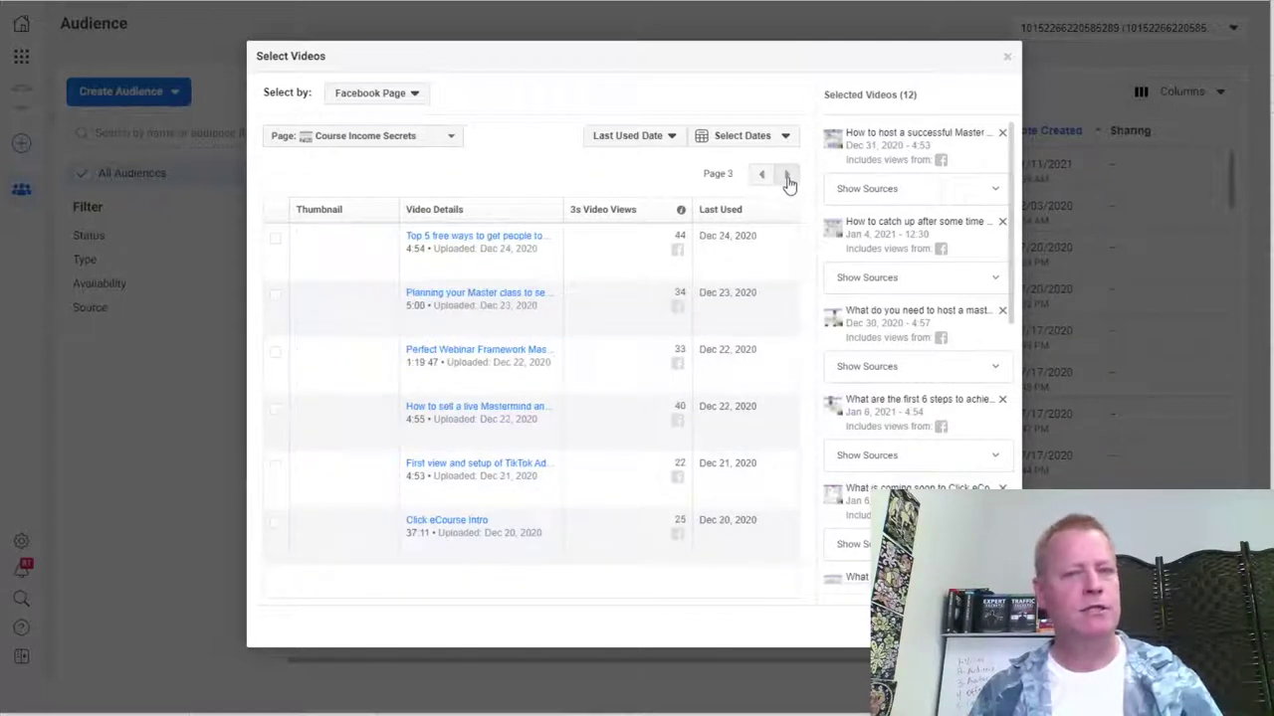
left_click(276, 243)
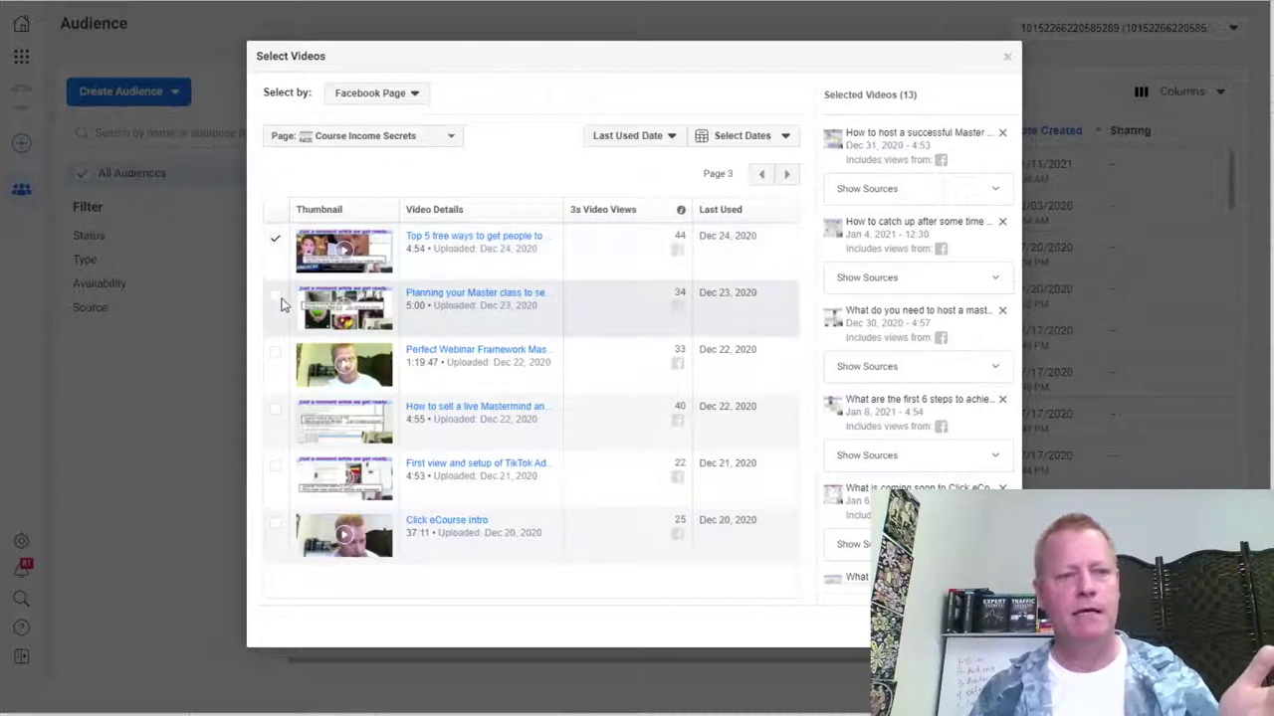
left_click(278, 301)
left_click(276, 356)
left_click(275, 411)
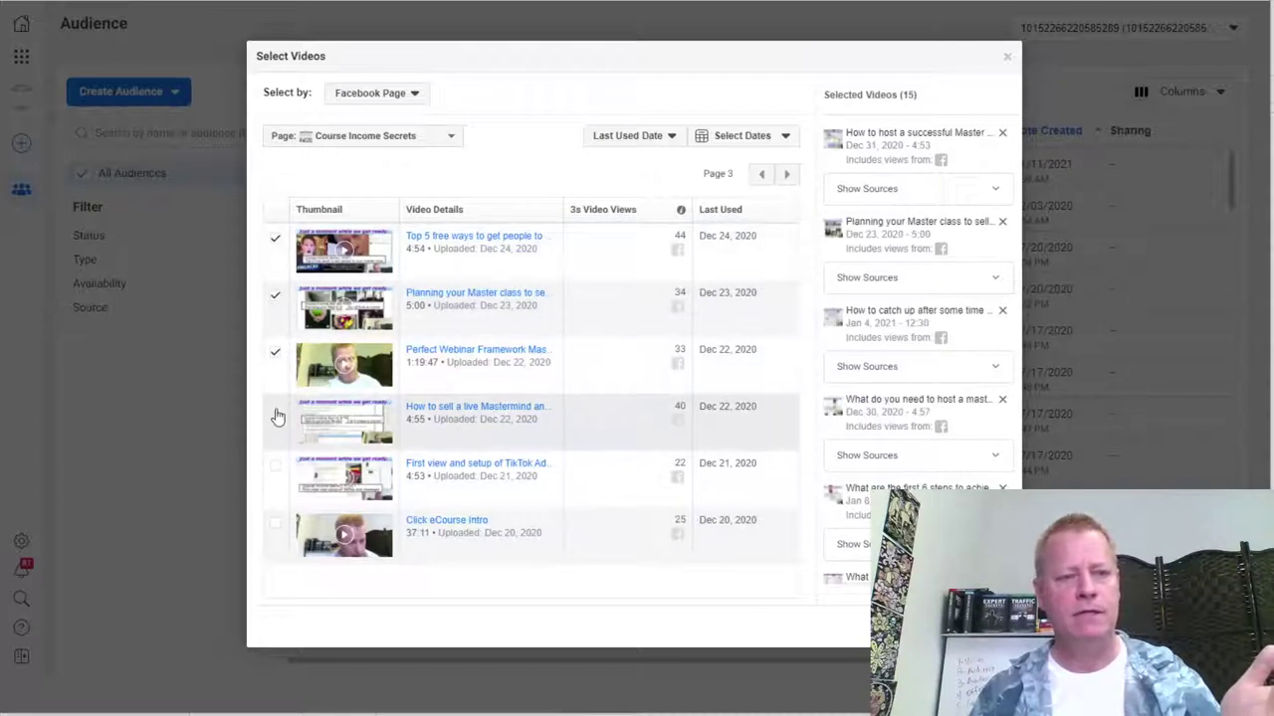
left_click(276, 477)
left_click(276, 527)
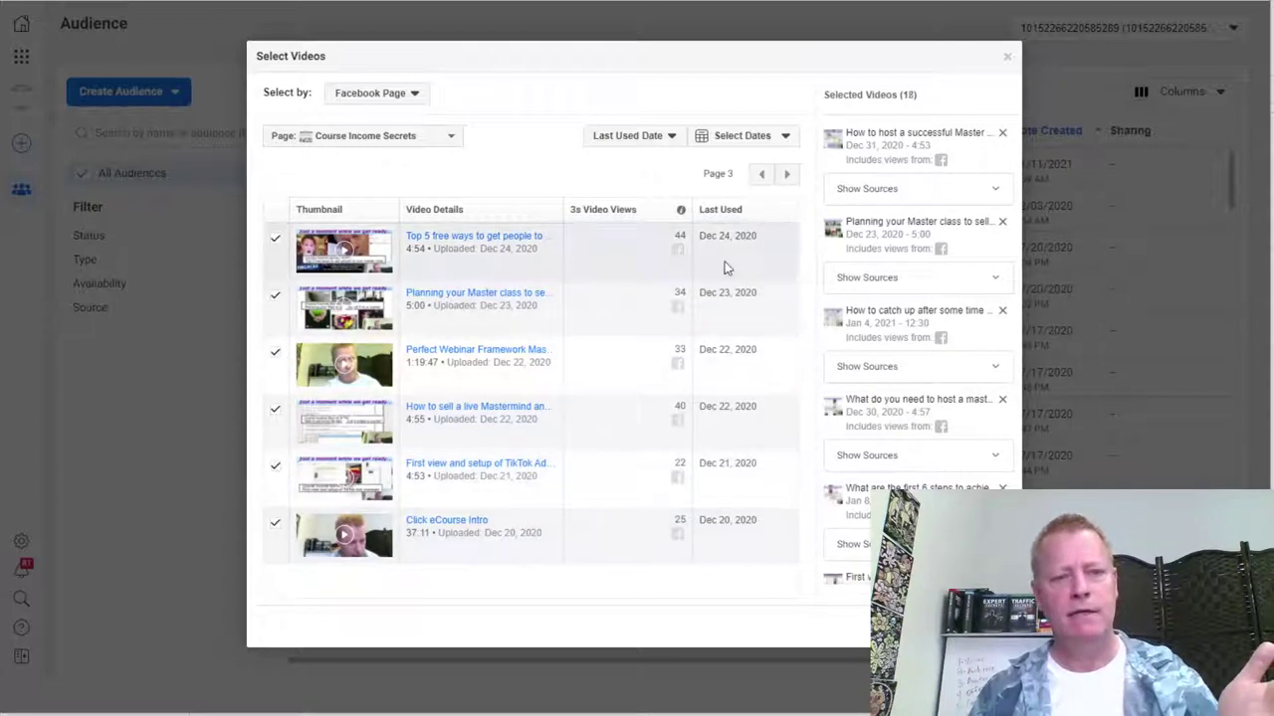
Step: Add all six videos on page 4 of the list, dated December 18 to December 15, 2020
left_click(784, 173)
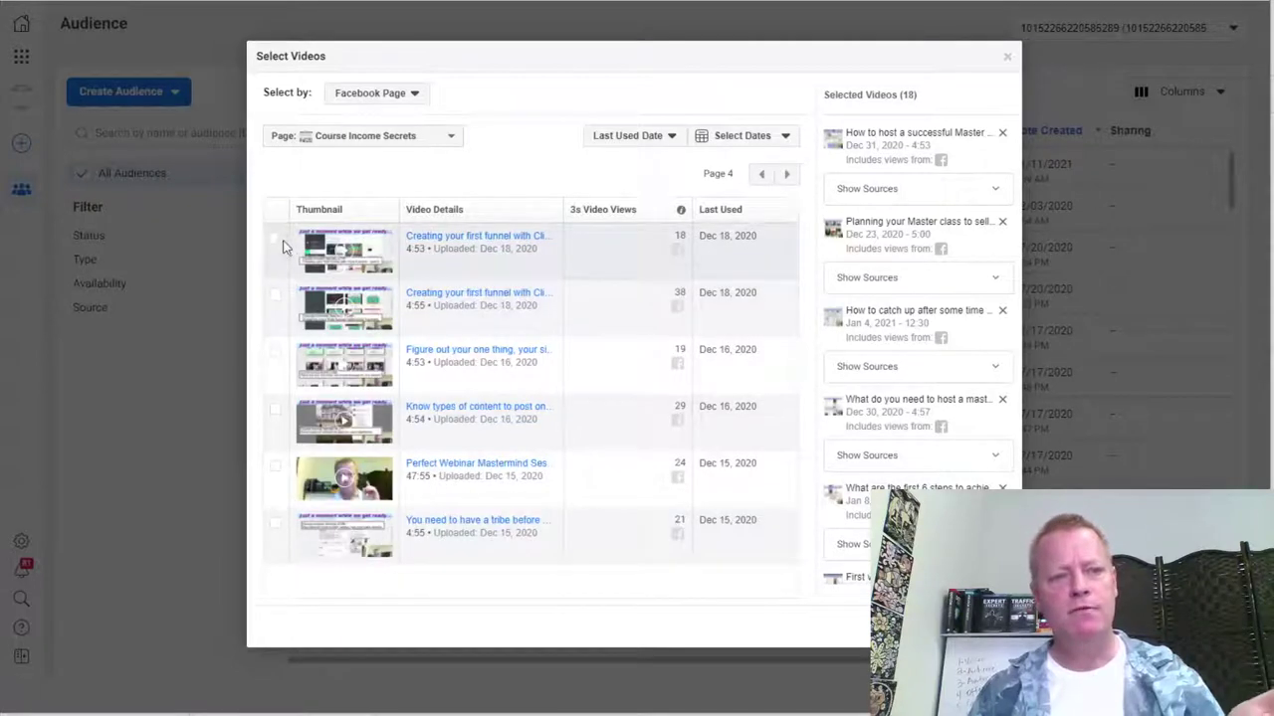
left_click(275, 240)
left_click(276, 297)
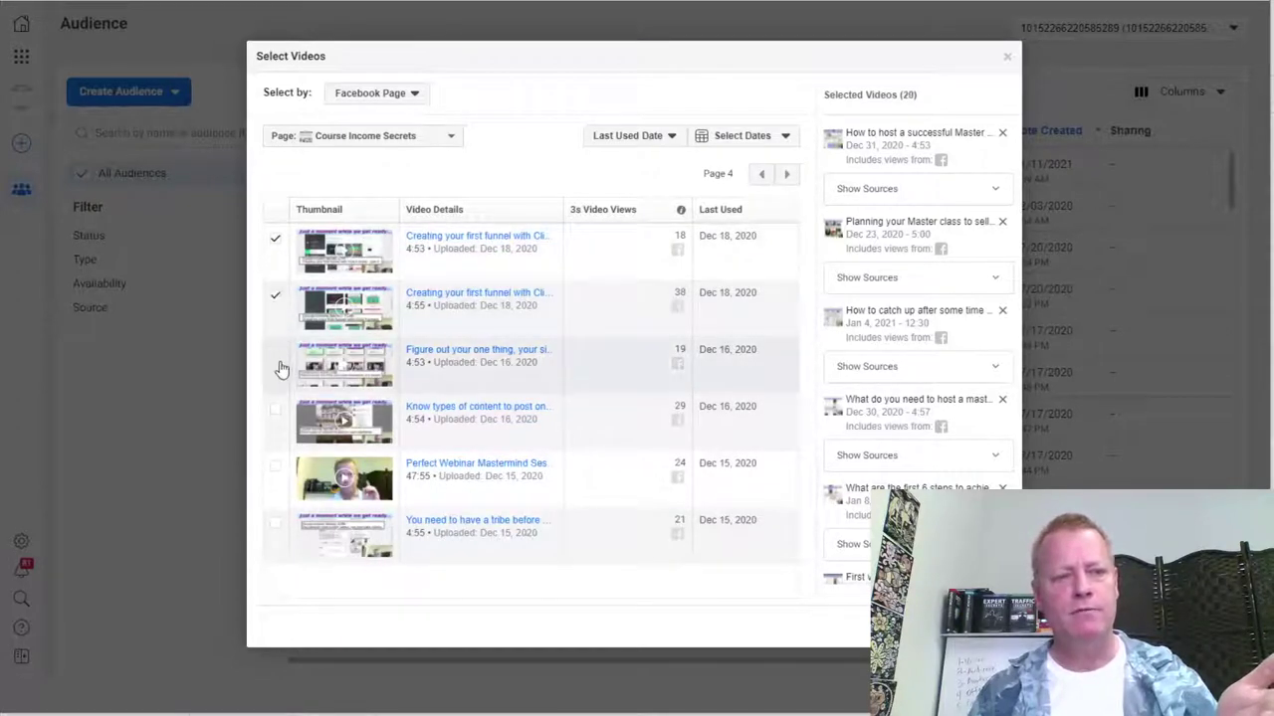
left_click(275, 353)
left_click(275, 415)
left_click(276, 465)
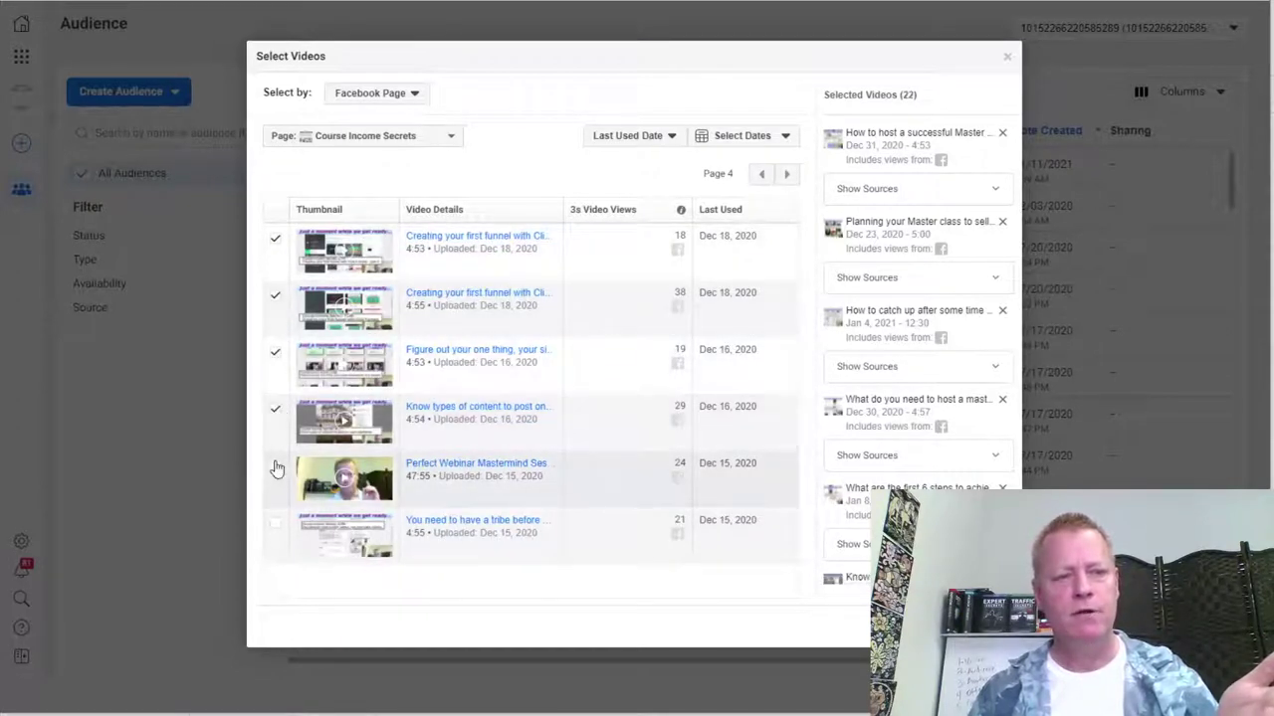
left_click(277, 527)
Step: Add all six videos on page 5 of the list, dated December 11 to December 4, 2020
left_click(786, 174)
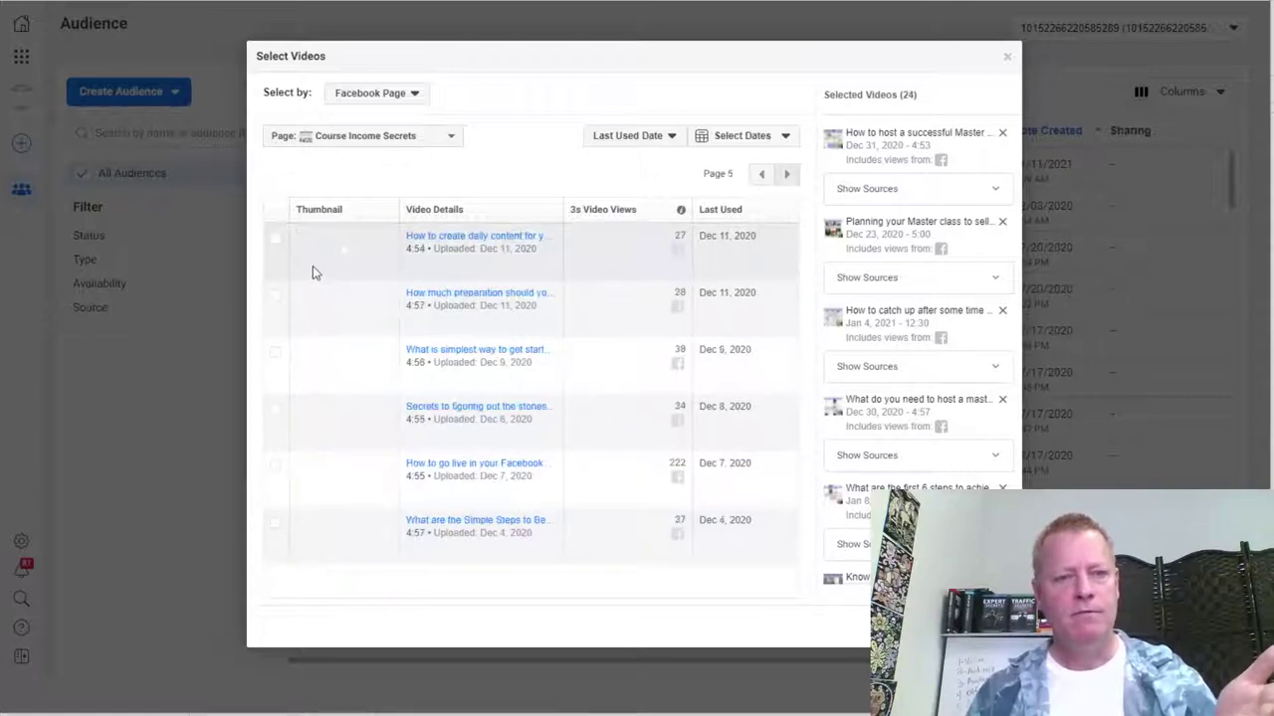
left_click(276, 296)
left_click(276, 353)
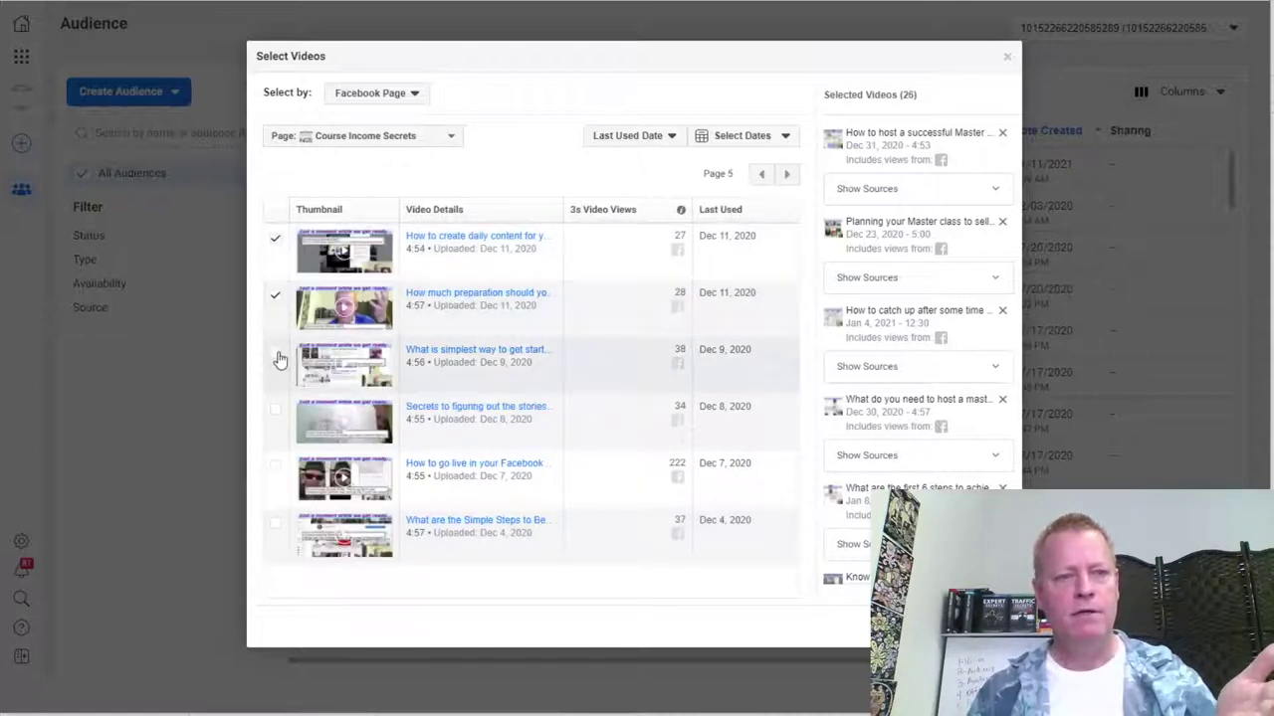
left_click(281, 447)
left_click(276, 473)
left_click(277, 530)
Step: Add all six videos on page 6 of the list, dated December 3 to November 26, 2020
left_click(786, 174)
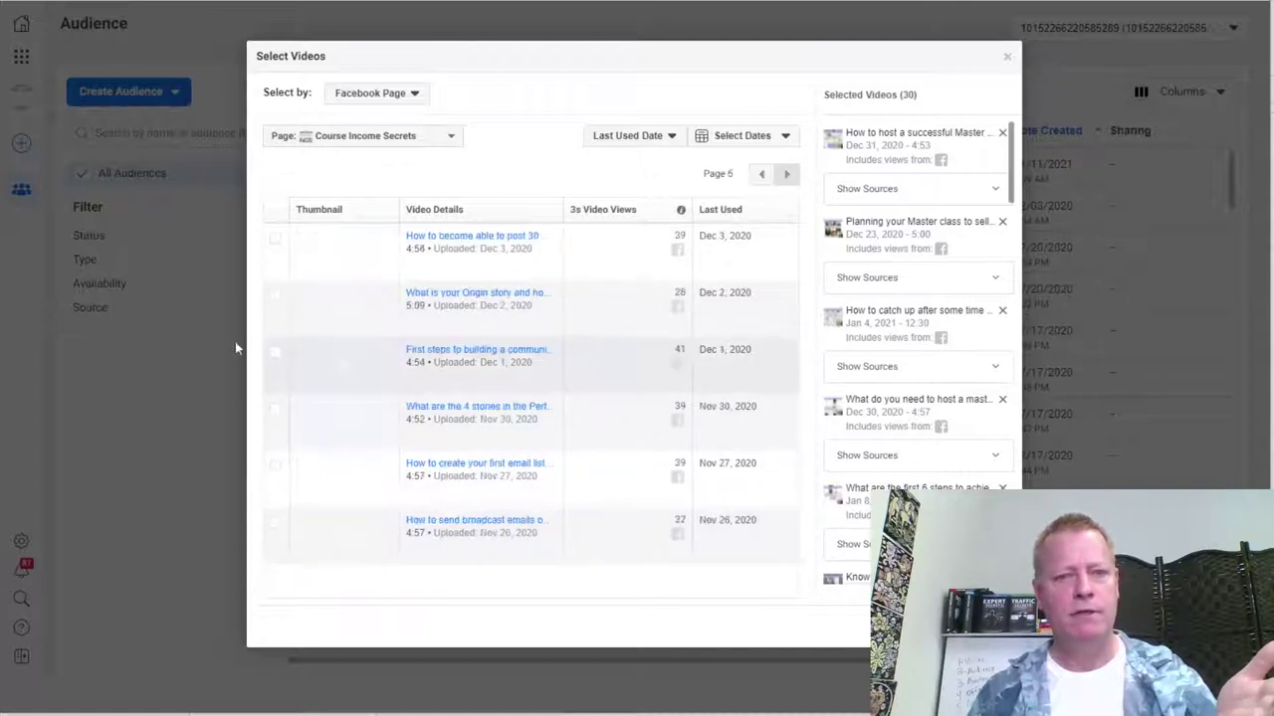
left_click(275, 241)
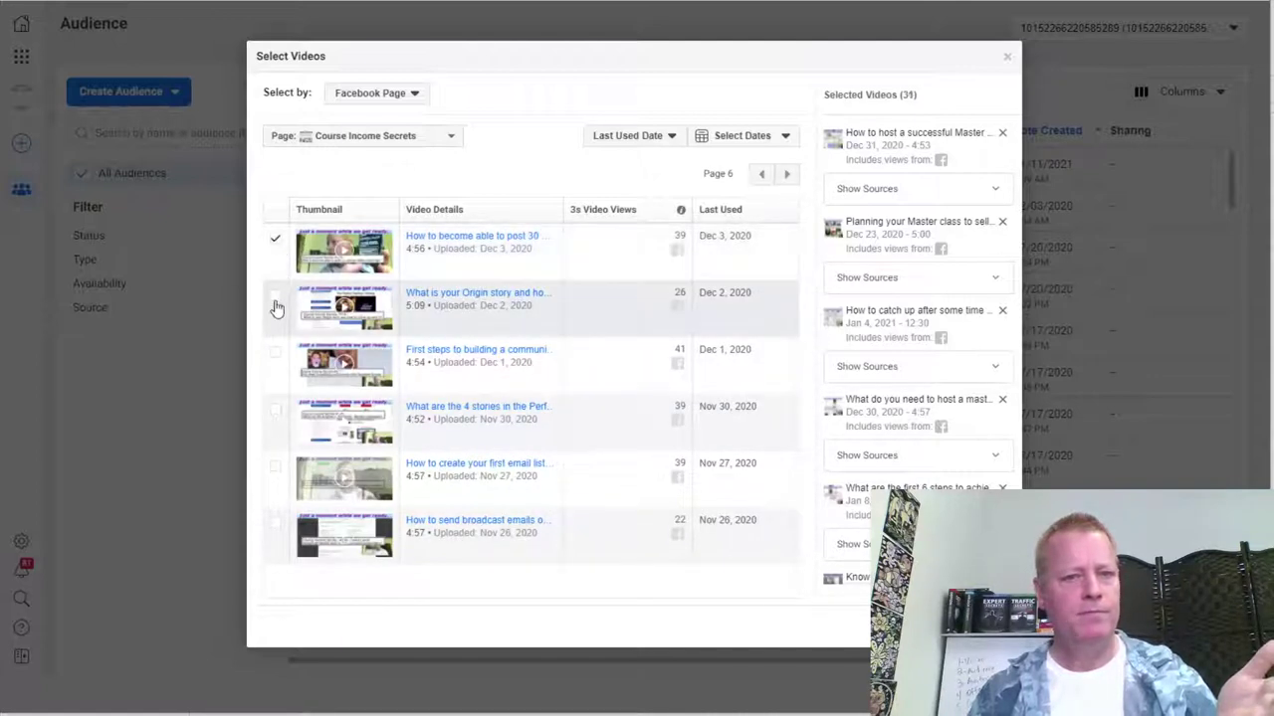
left_click(275, 296)
left_click(278, 353)
left_click(277, 407)
left_click(276, 466)
left_click(338, 516)
Step: Add all six videos on page 7 of the list, dated November 25 to November 18, 2020
left_click(786, 174)
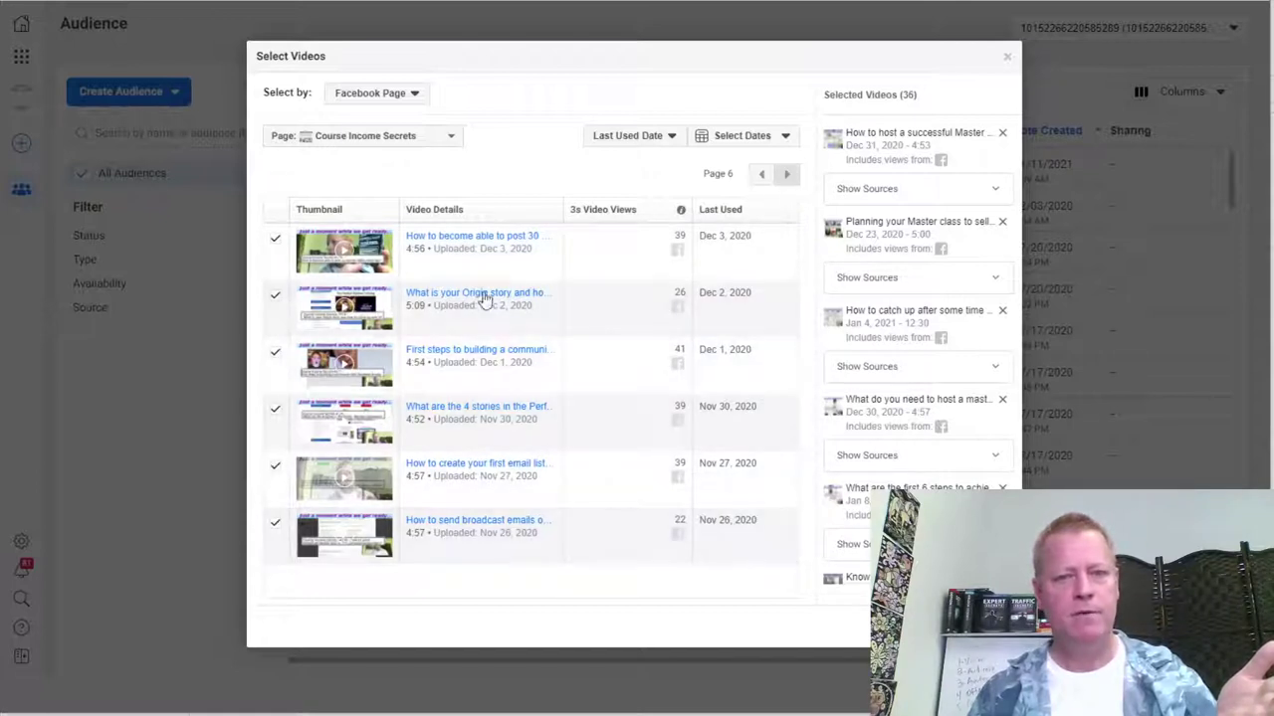
left_click(275, 296)
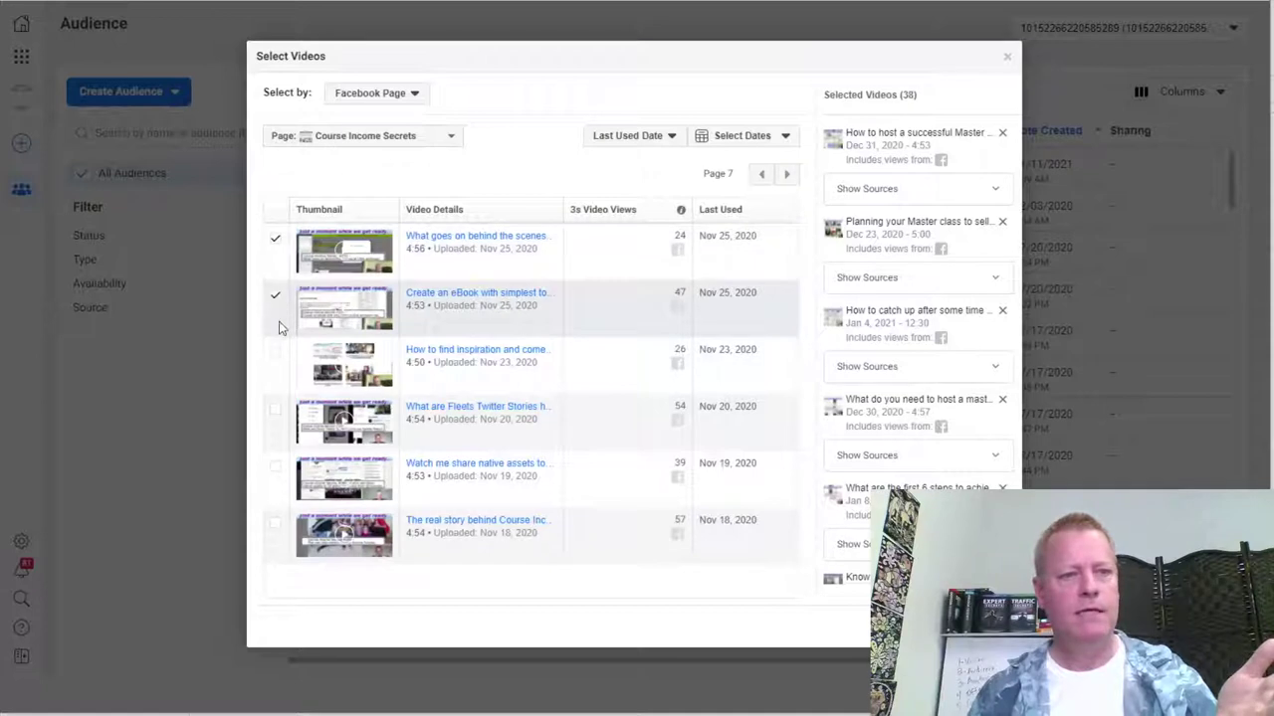
left_click(276, 353)
left_click(275, 409)
left_click(275, 466)
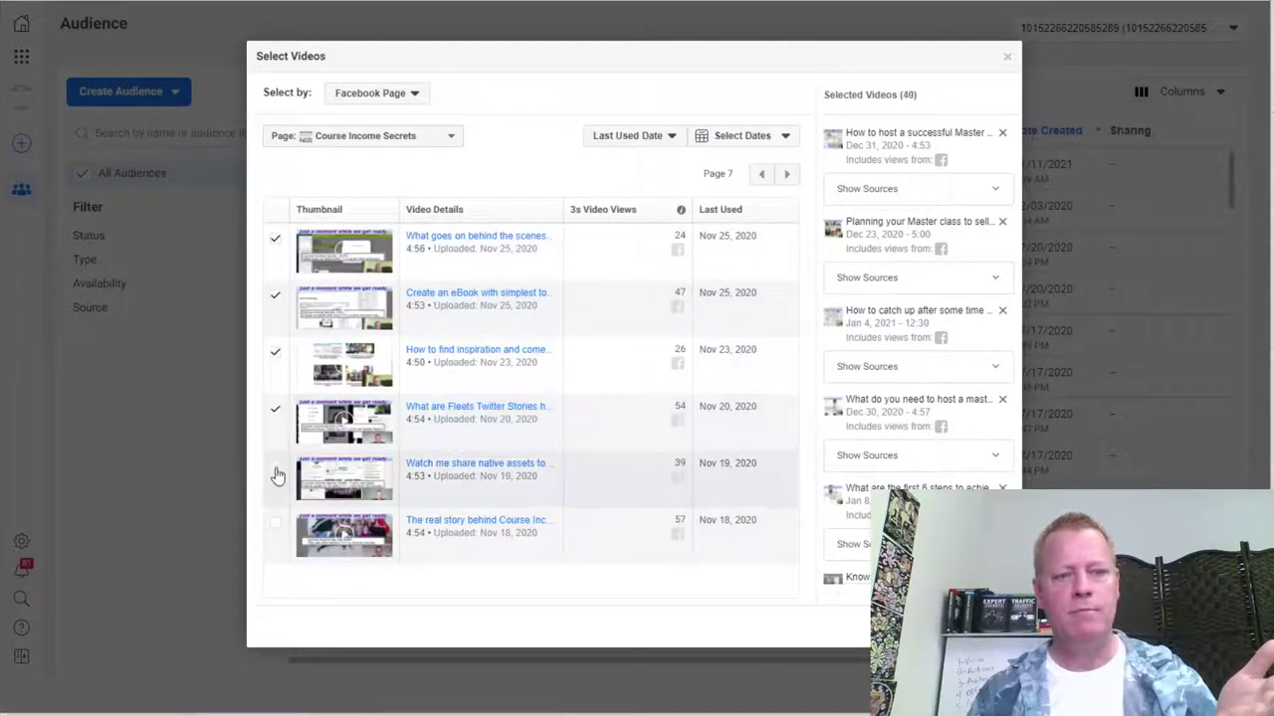
left_click(276, 523)
Step: Add all six videos on page 8 of the list, dated November 17 to November 10, 2020
left_click(786, 175)
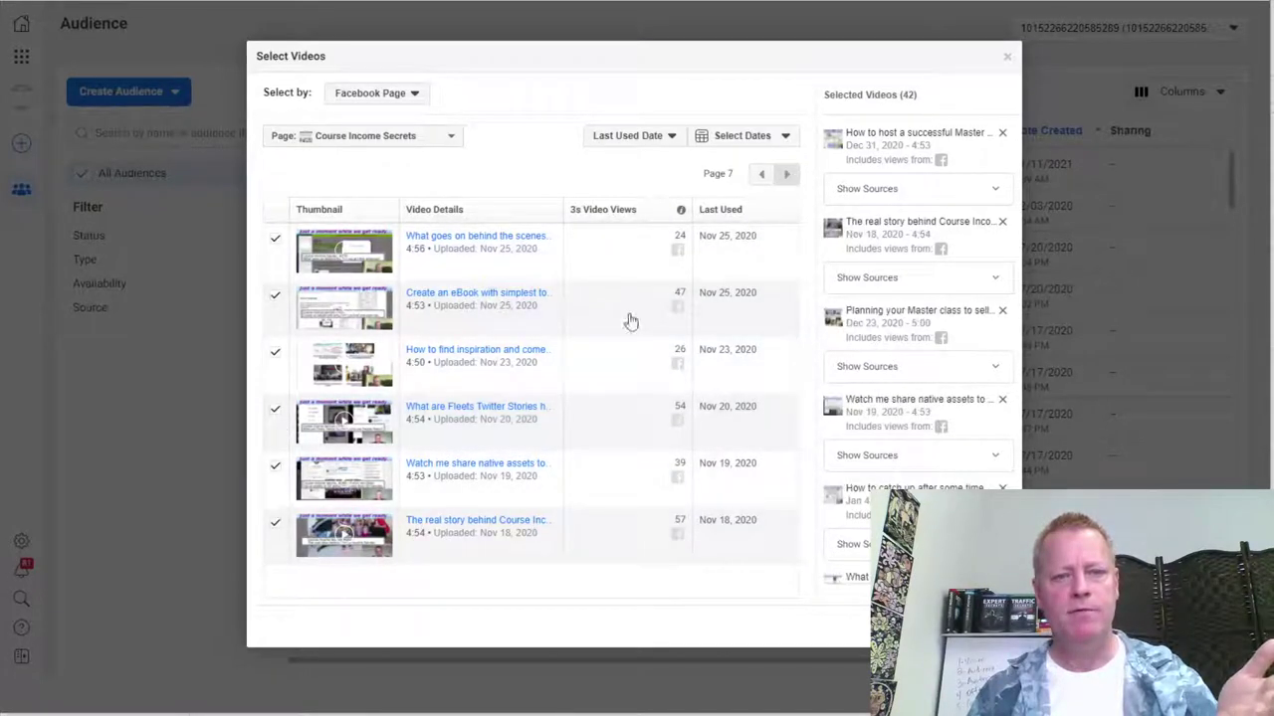
left_click(276, 239)
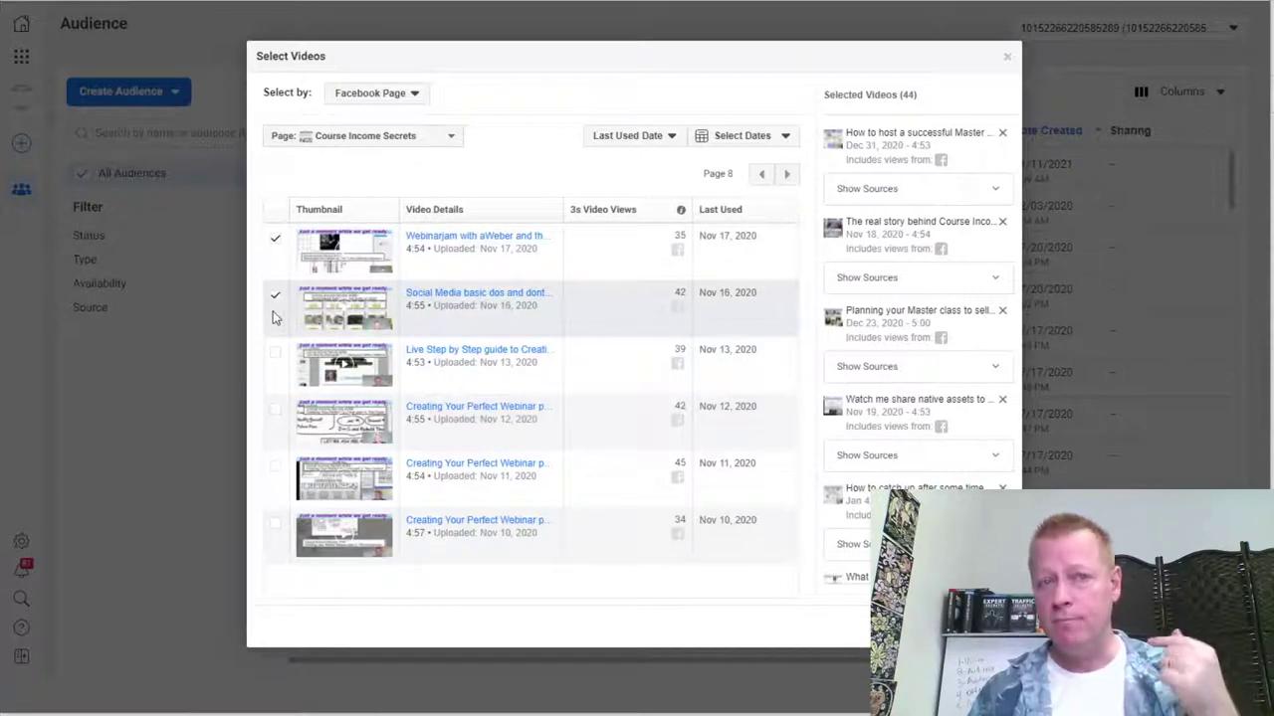
left_click(276, 353)
left_click(275, 409)
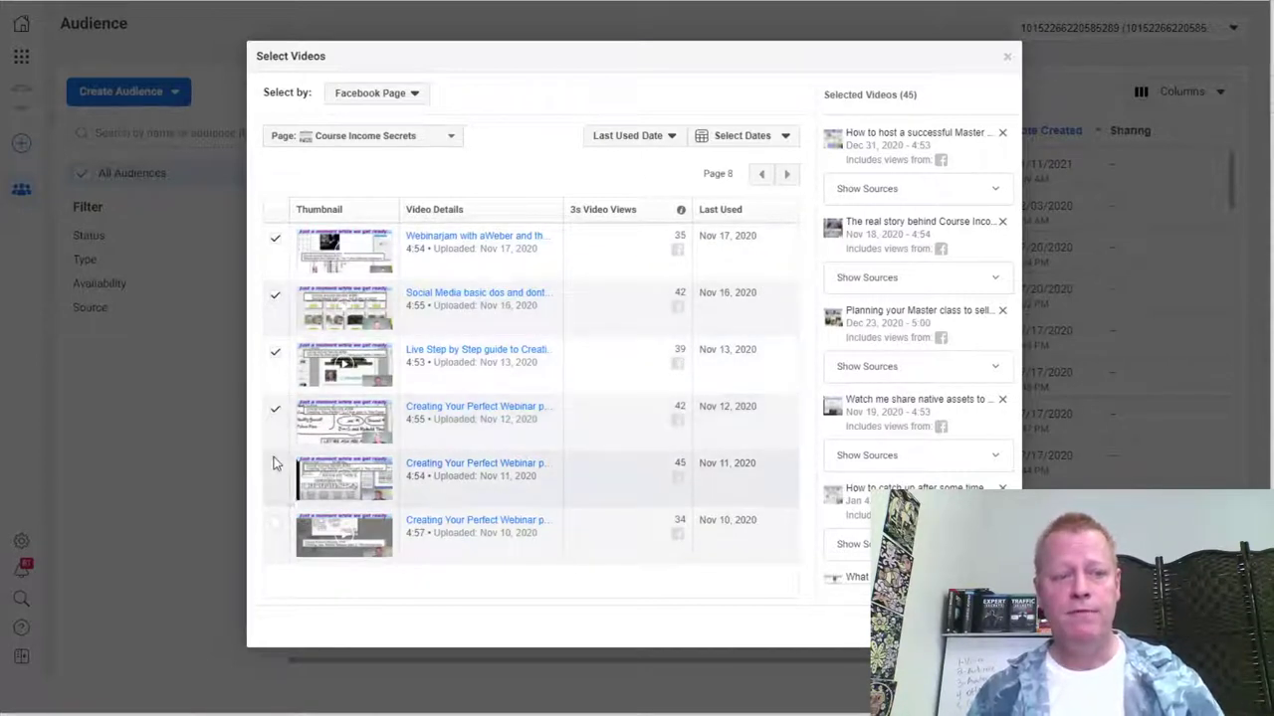
left_click(272, 502)
left_click(276, 527)
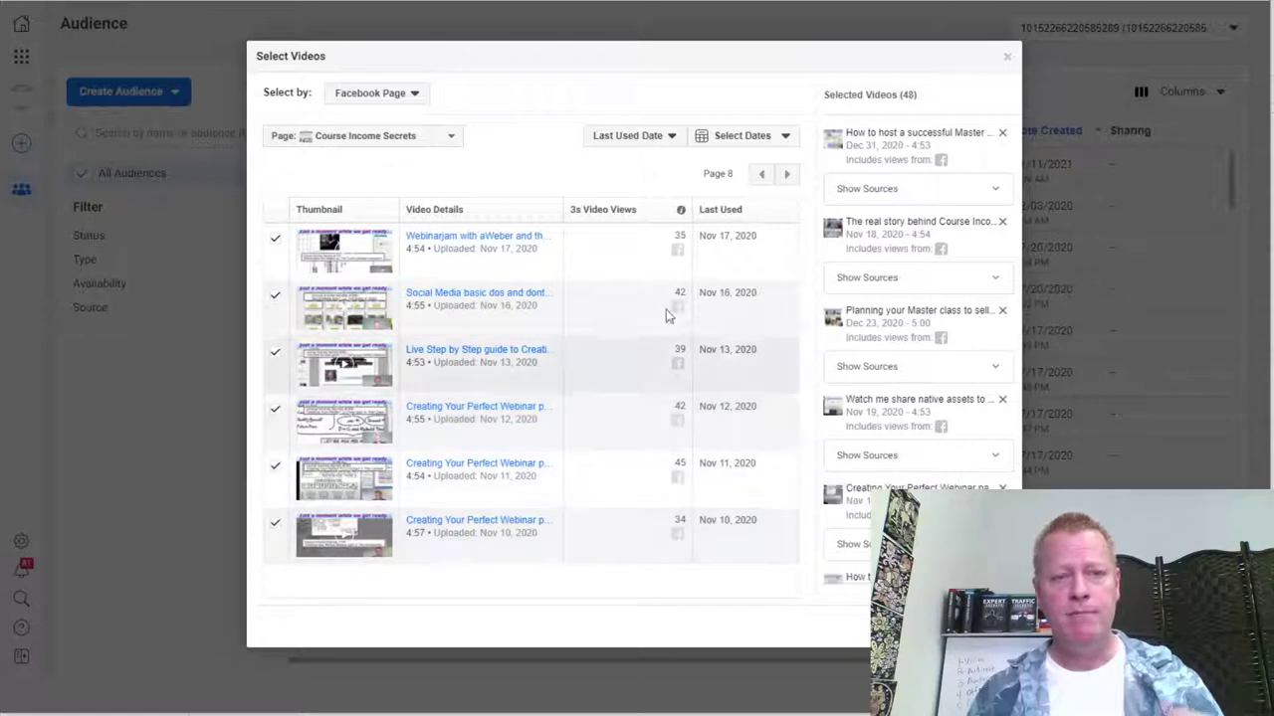
Step: Add all six videos on page 9 of the list, dated November 9 to November 3, 2020
left_click(787, 175)
left_click(276, 239)
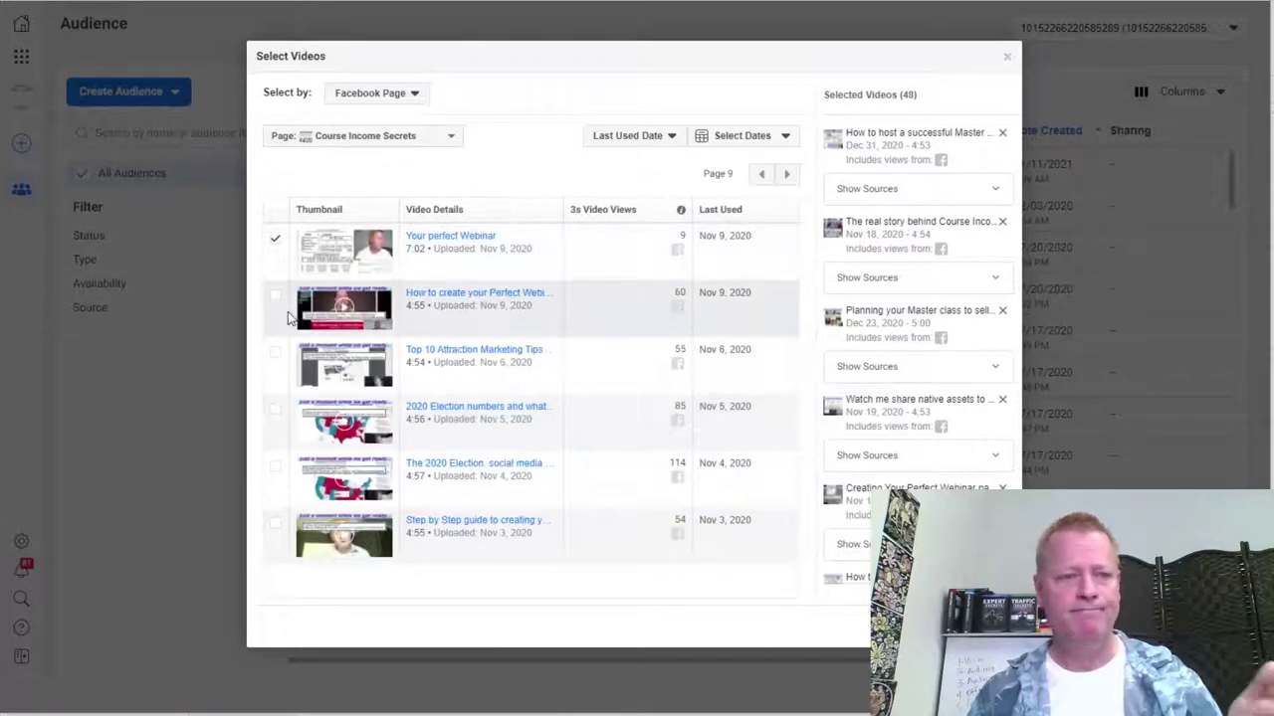
left_click(276, 300)
left_click(275, 366)
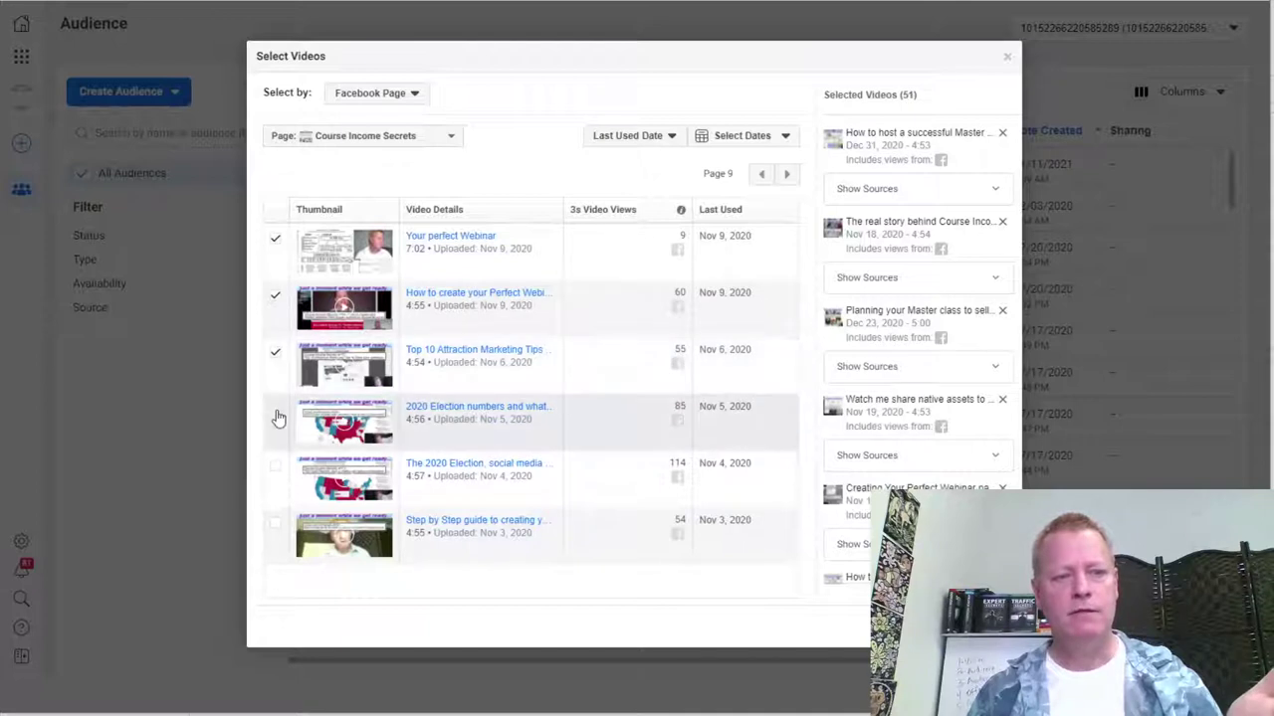
left_click(275, 418)
left_click(275, 466)
left_click(275, 524)
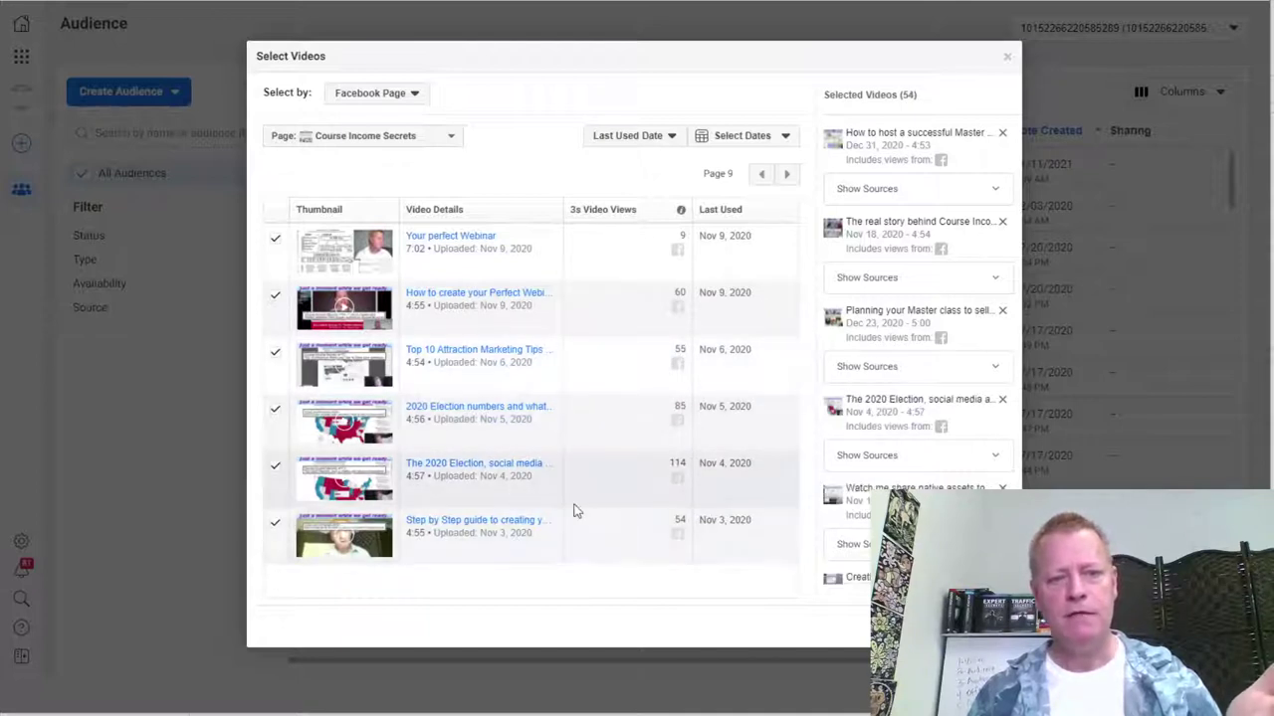
Step: Add all six videos on page 10 of the list, dated November 3 to October 26, 2020, and confirm the video selection
left_click(787, 175)
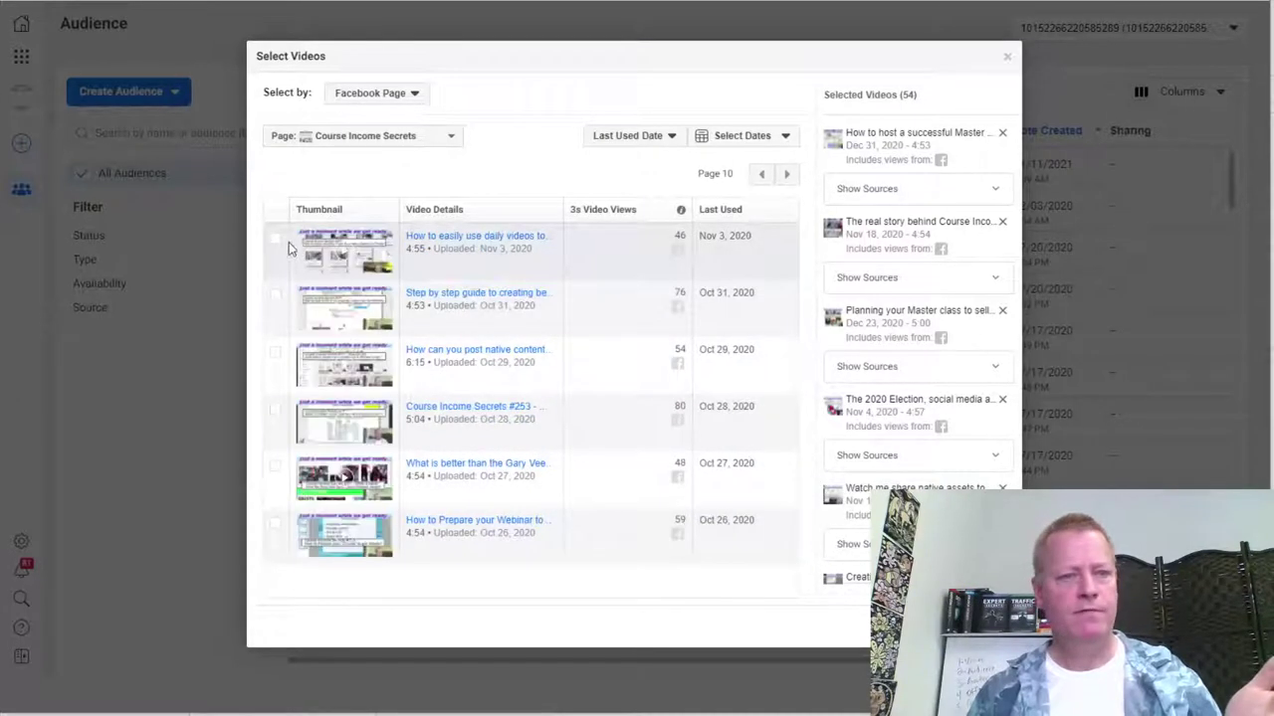
left_click(275, 240)
left_click(275, 296)
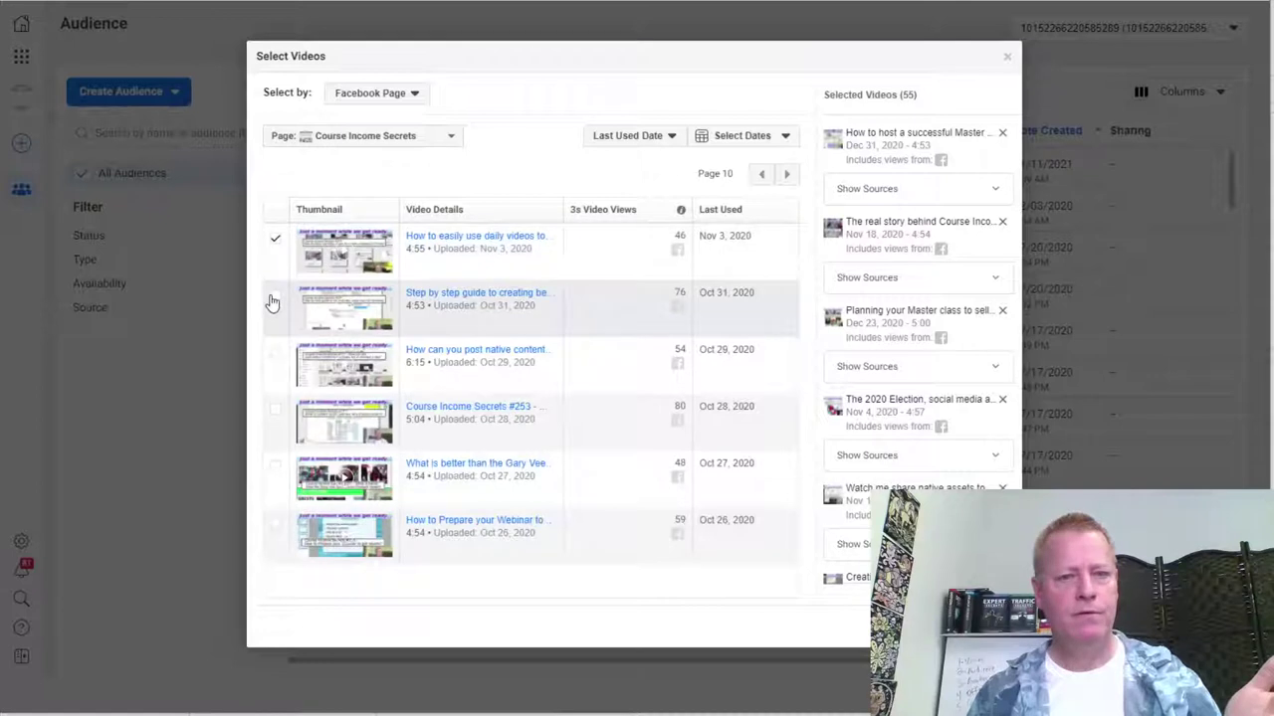
left_click(276, 357)
left_click(276, 412)
left_click(276, 467)
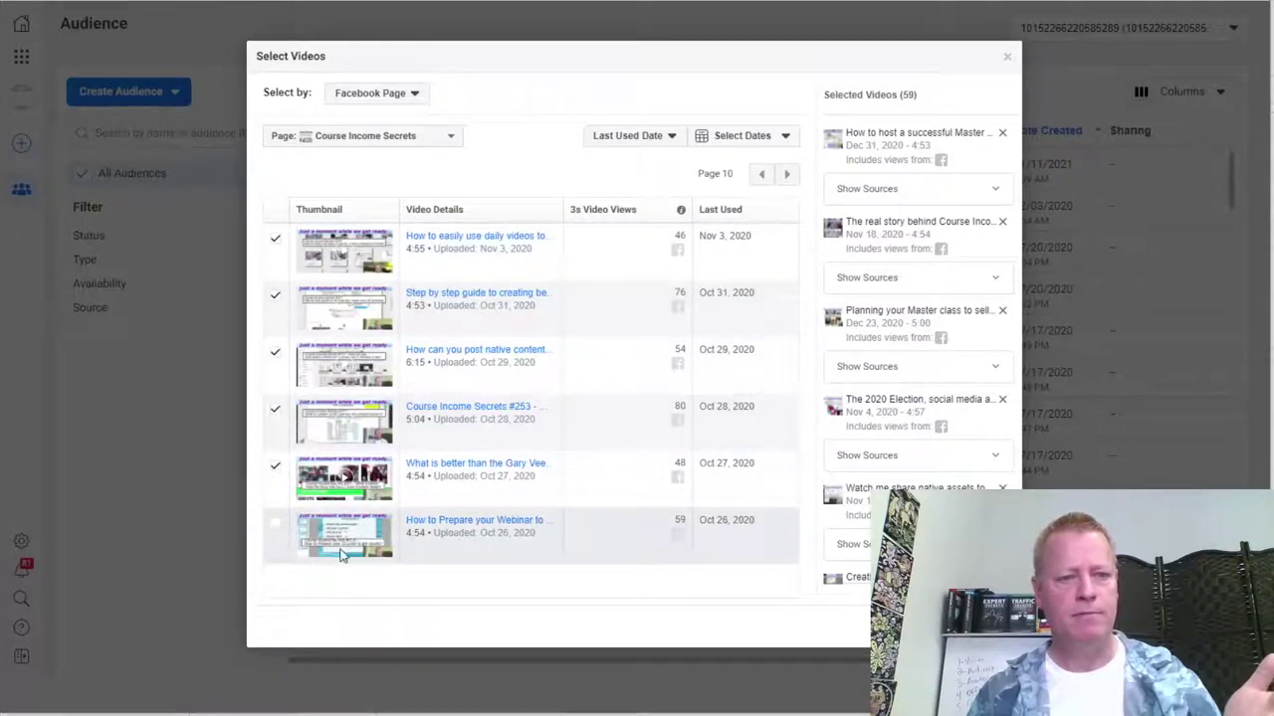
left_click(276, 525)
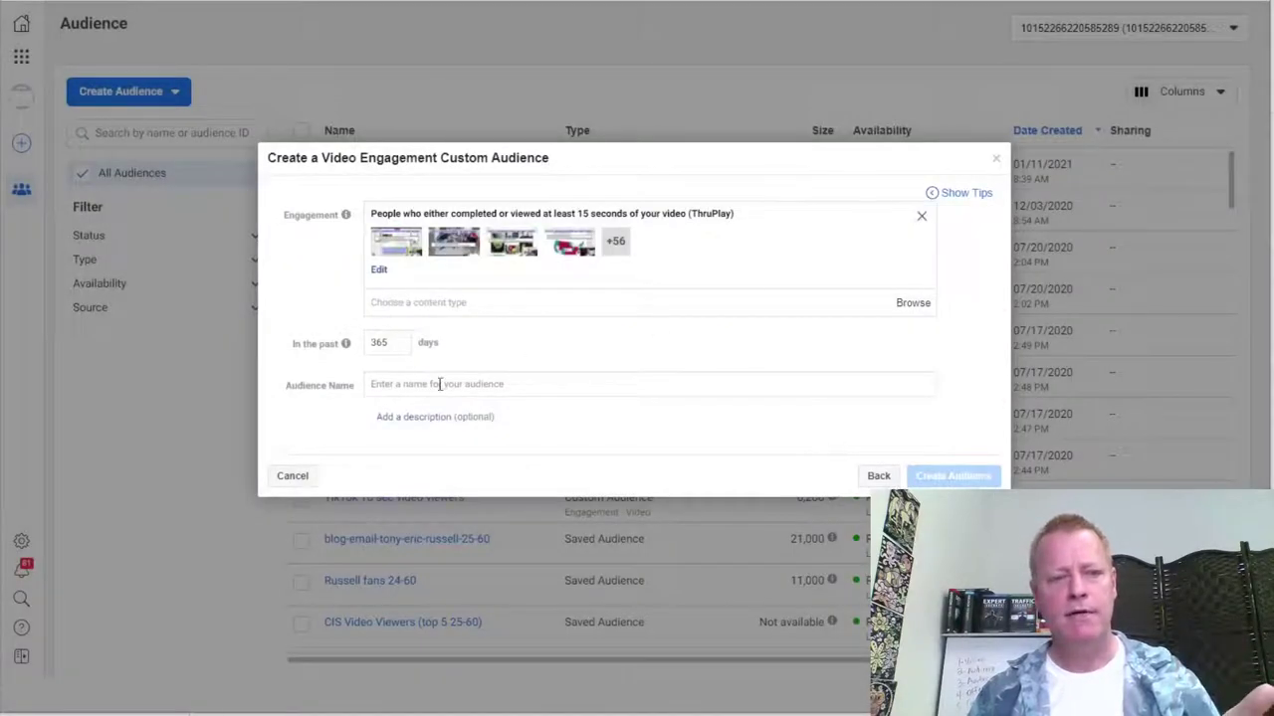
Step: Name the video engagement audience "CIS 15s Video viewers"
type("CIS 15s Viewer")
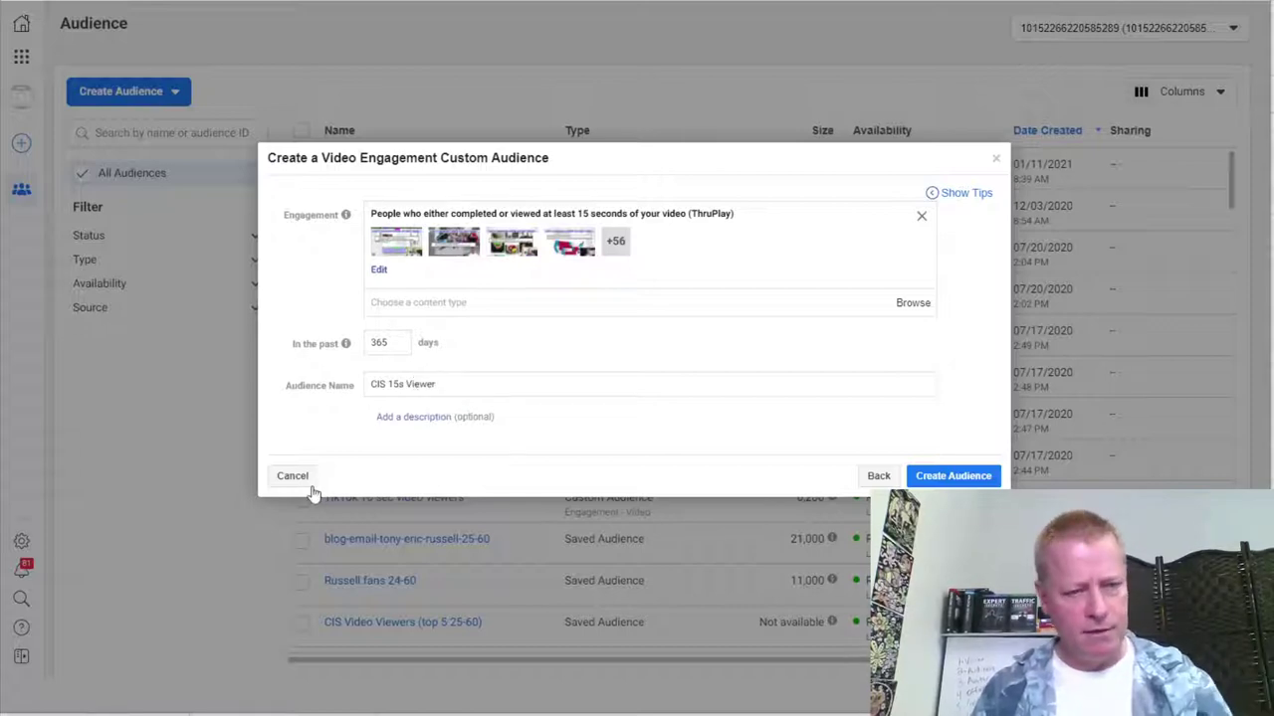
type("s")
left_click(408, 384)
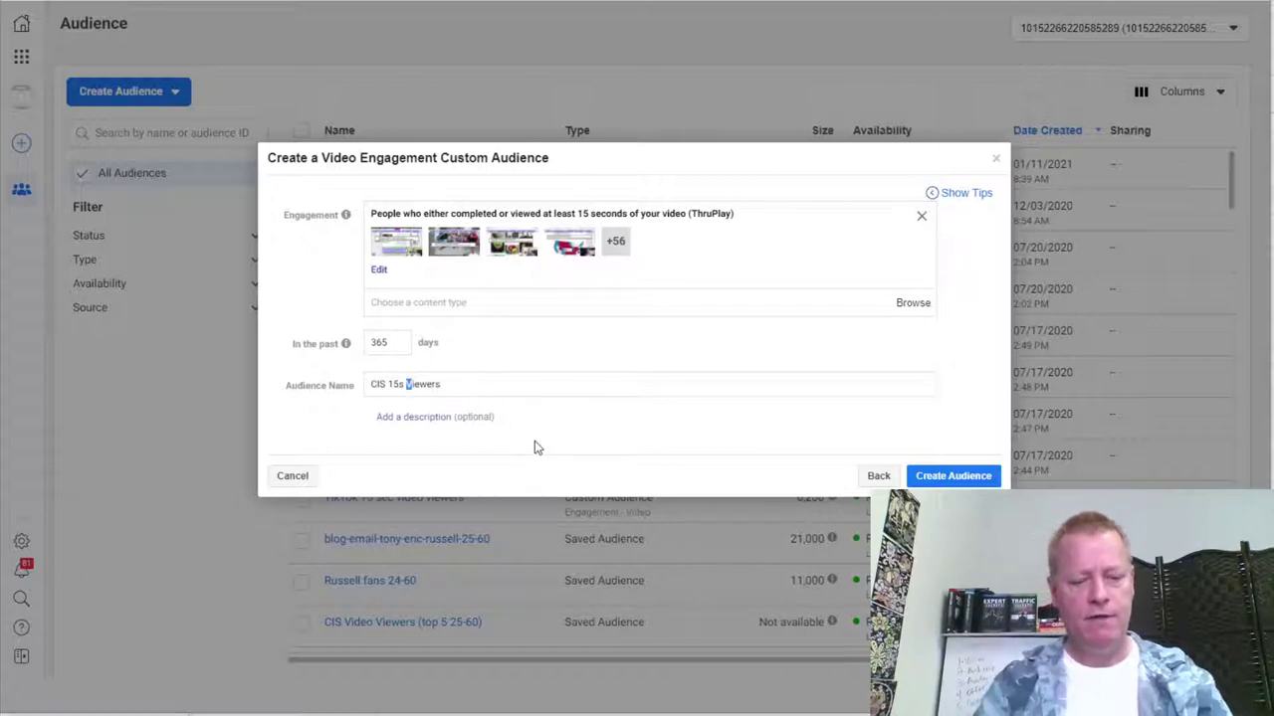
type("Video vi")
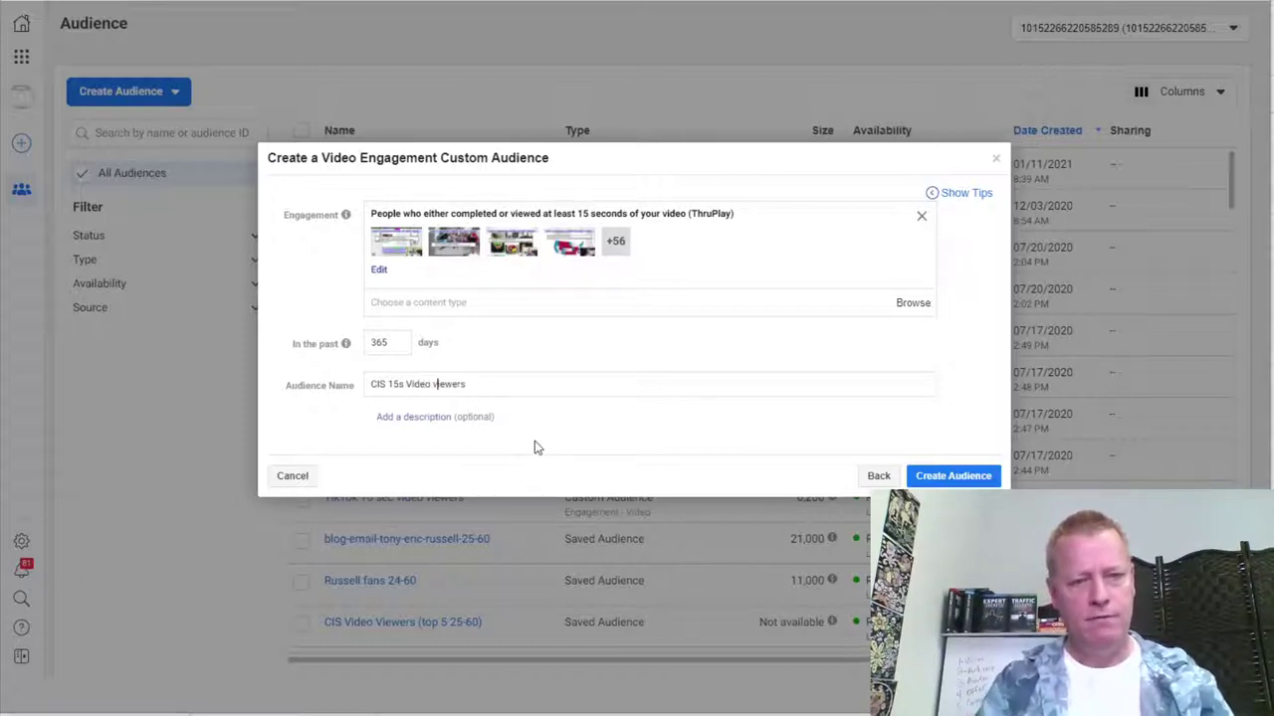
key("Delete")
type("v")
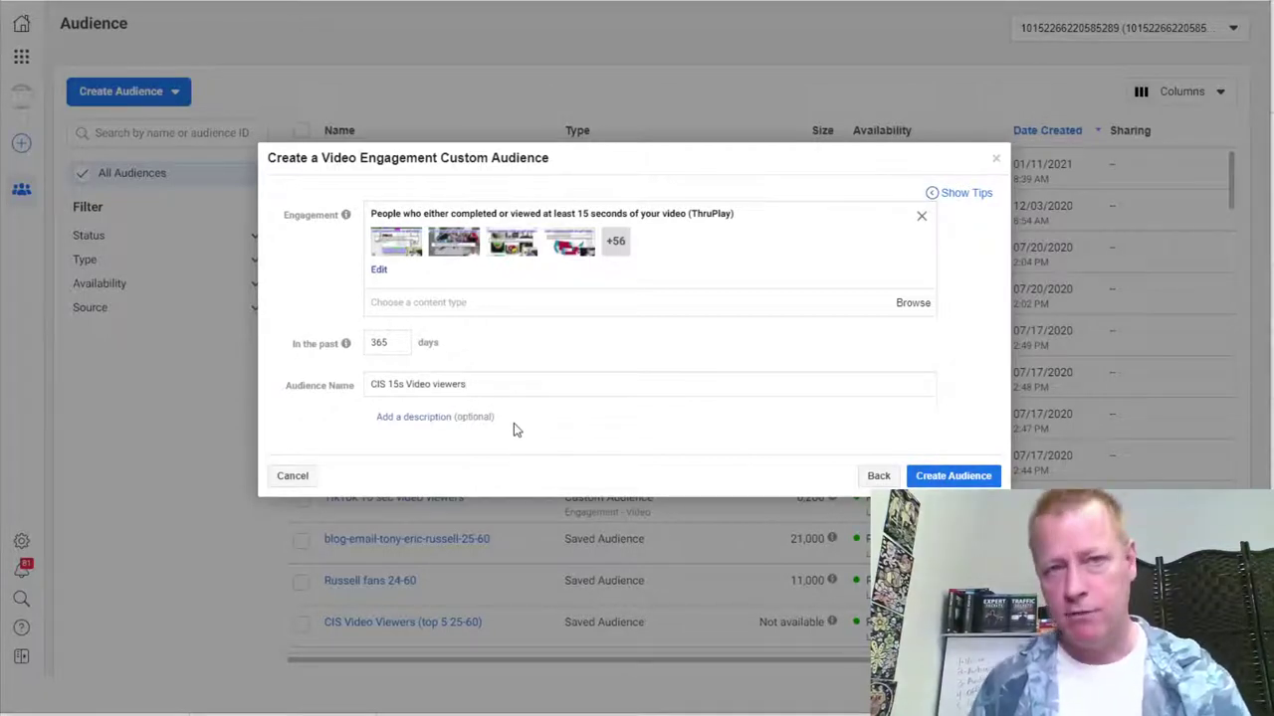
Step: Create the custom audience and finish without creating an ad or expanding the audience
left_click(975, 475)
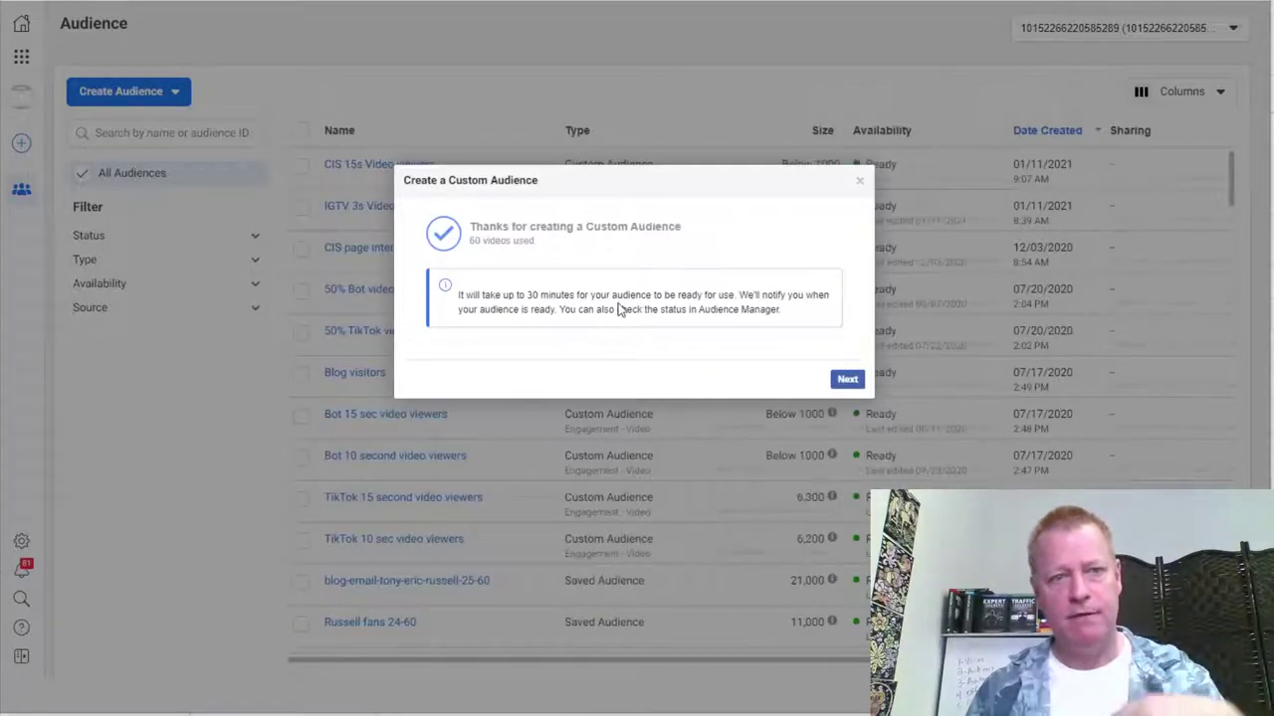
left_click(847, 380)
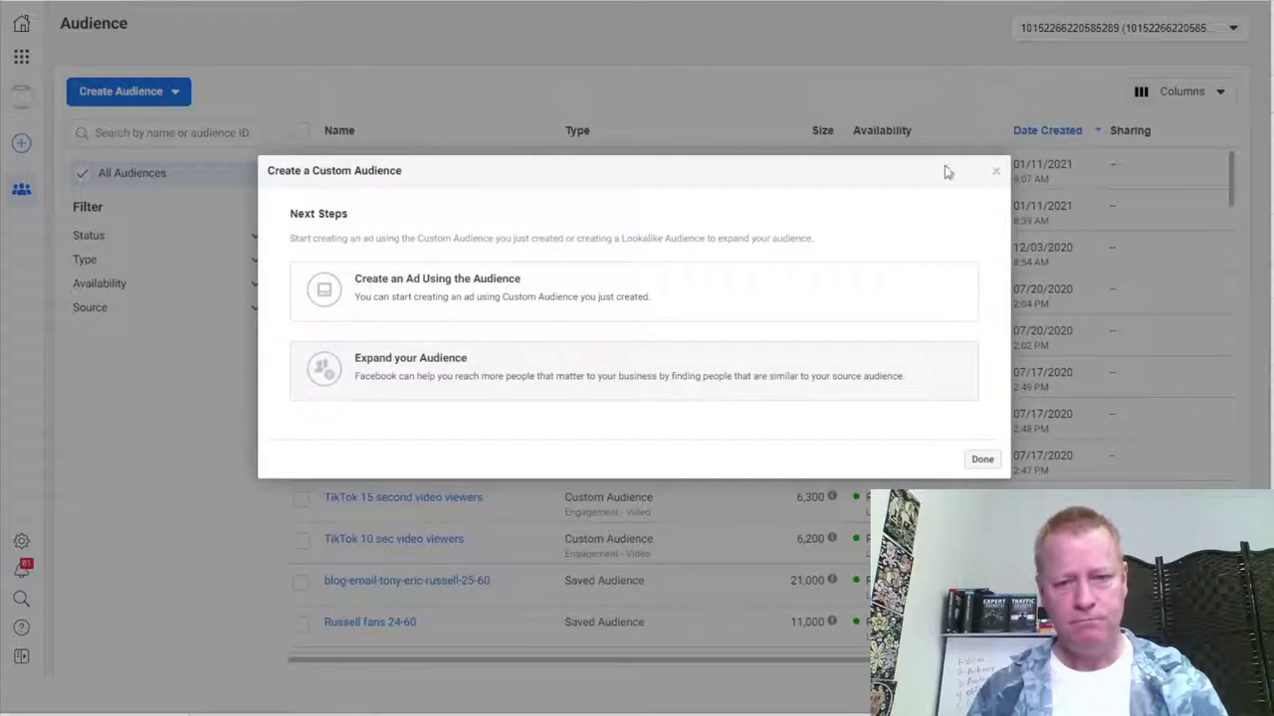
left_click(988, 461)
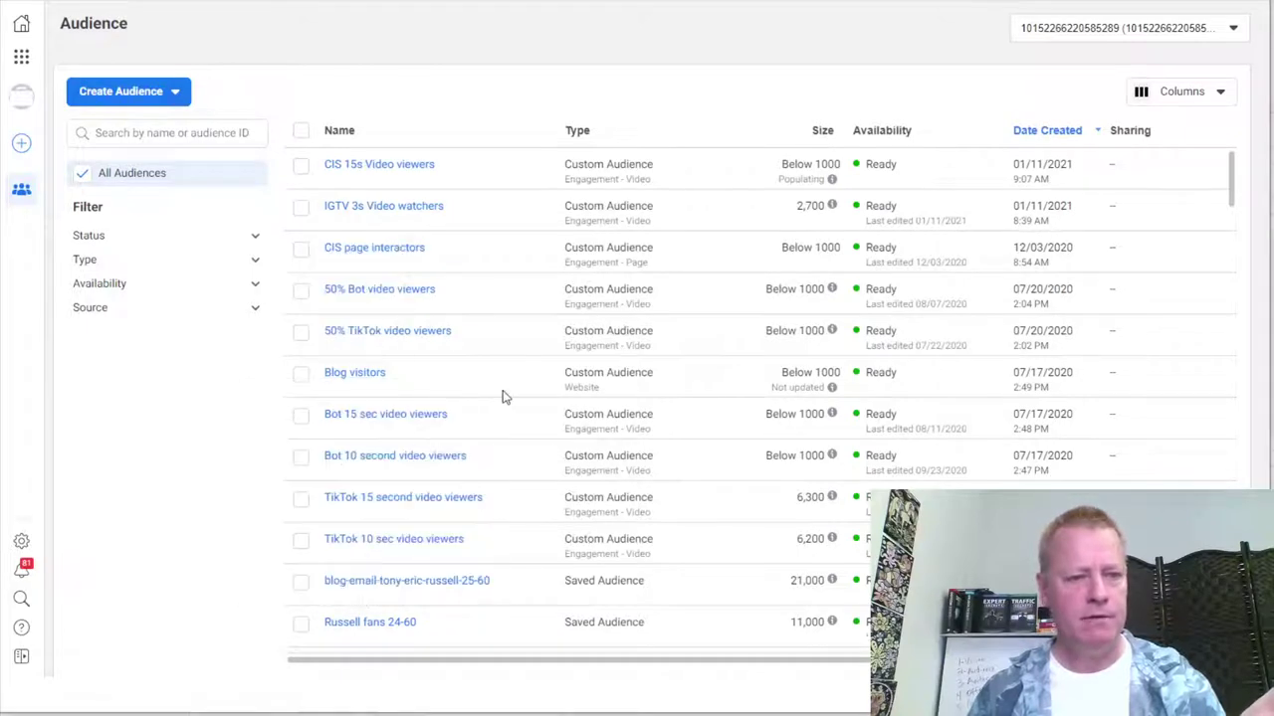
Step: Look through the existing audiences and toggle the sorting by date created
scroll(502, 396, "down", 3)
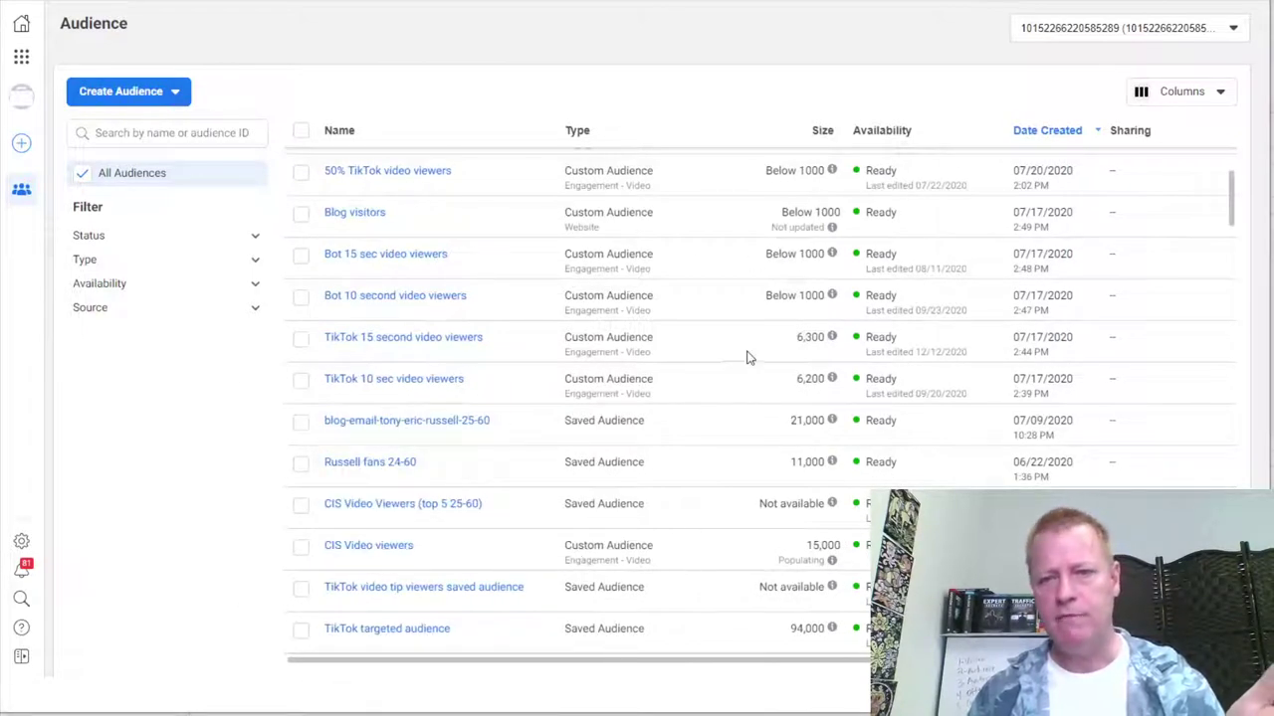
scroll(738, 354, "up", 2)
left_click(1092, 134)
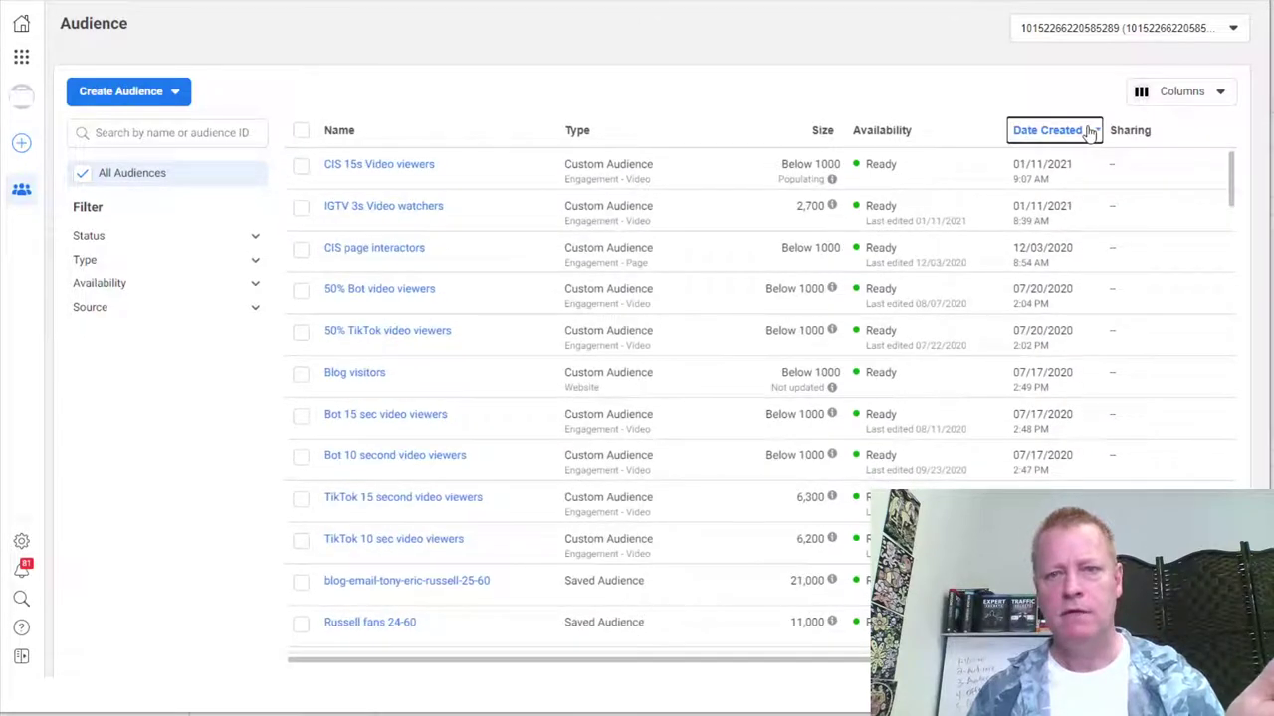
left_click(1089, 135)
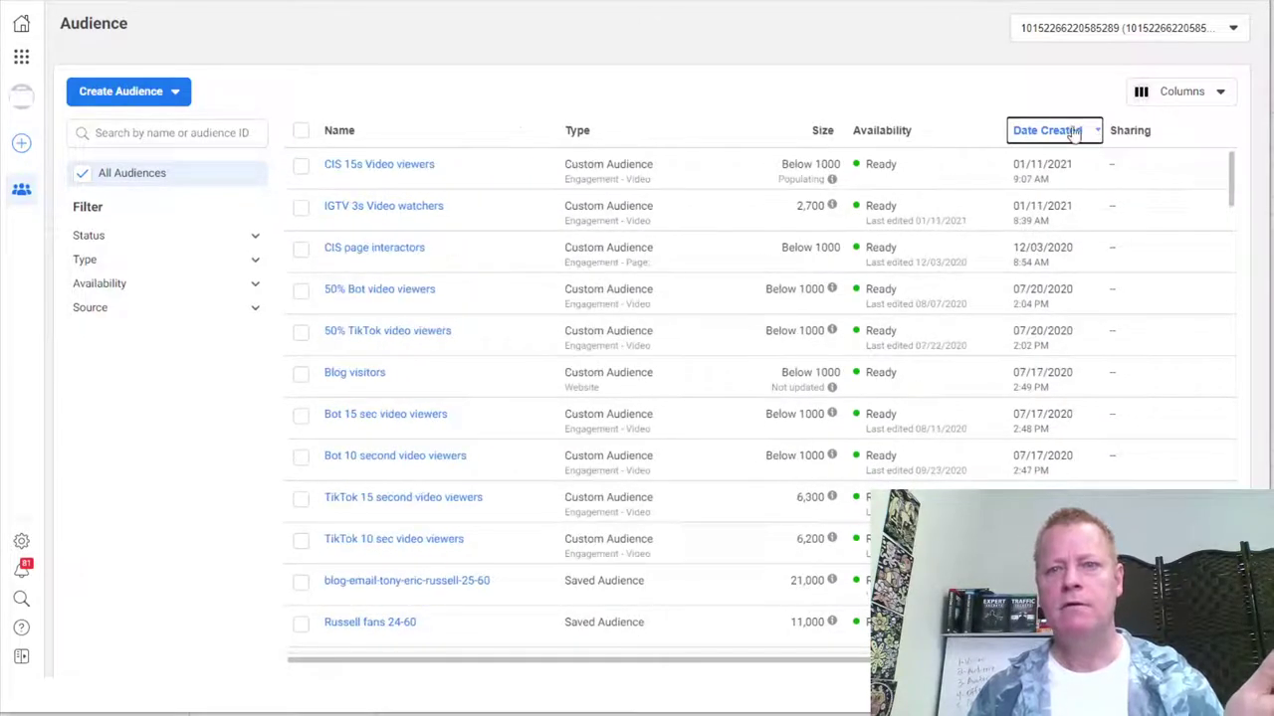
left_click(1098, 135)
left_click(1085, 135)
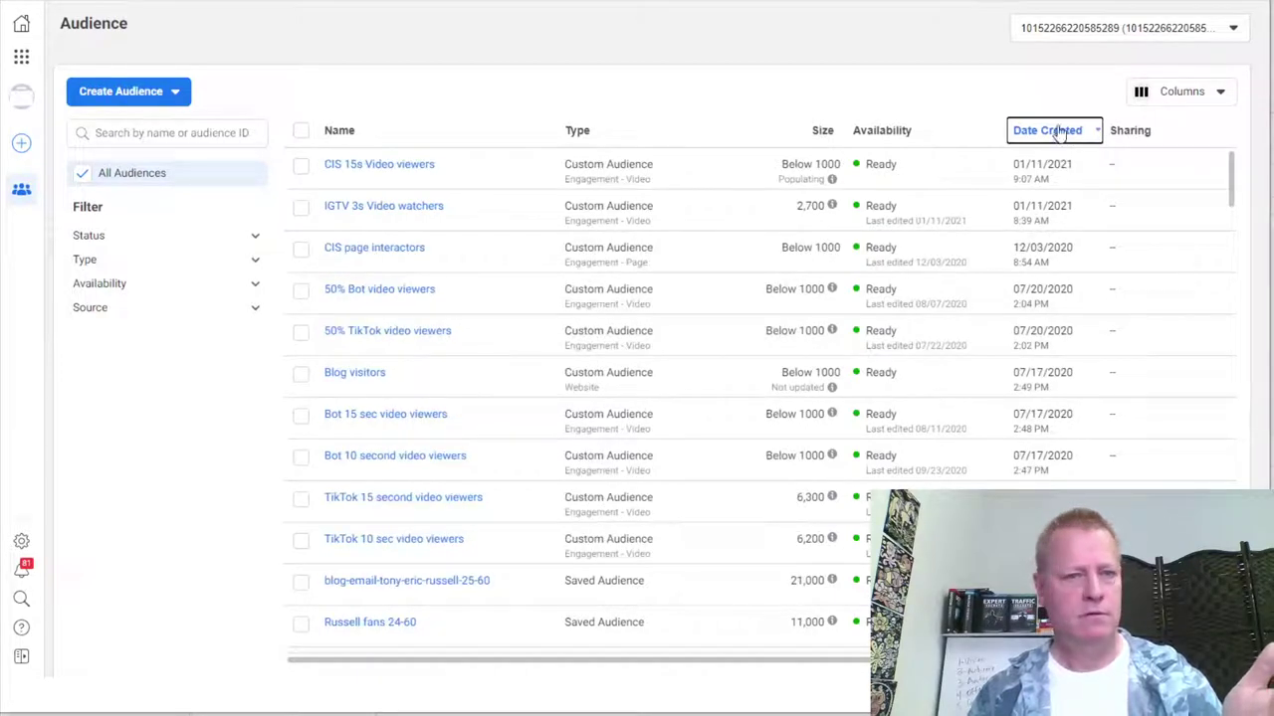
Step: Sort the audiences by name in ascending order and browse the first part of the list
left_click(338, 139)
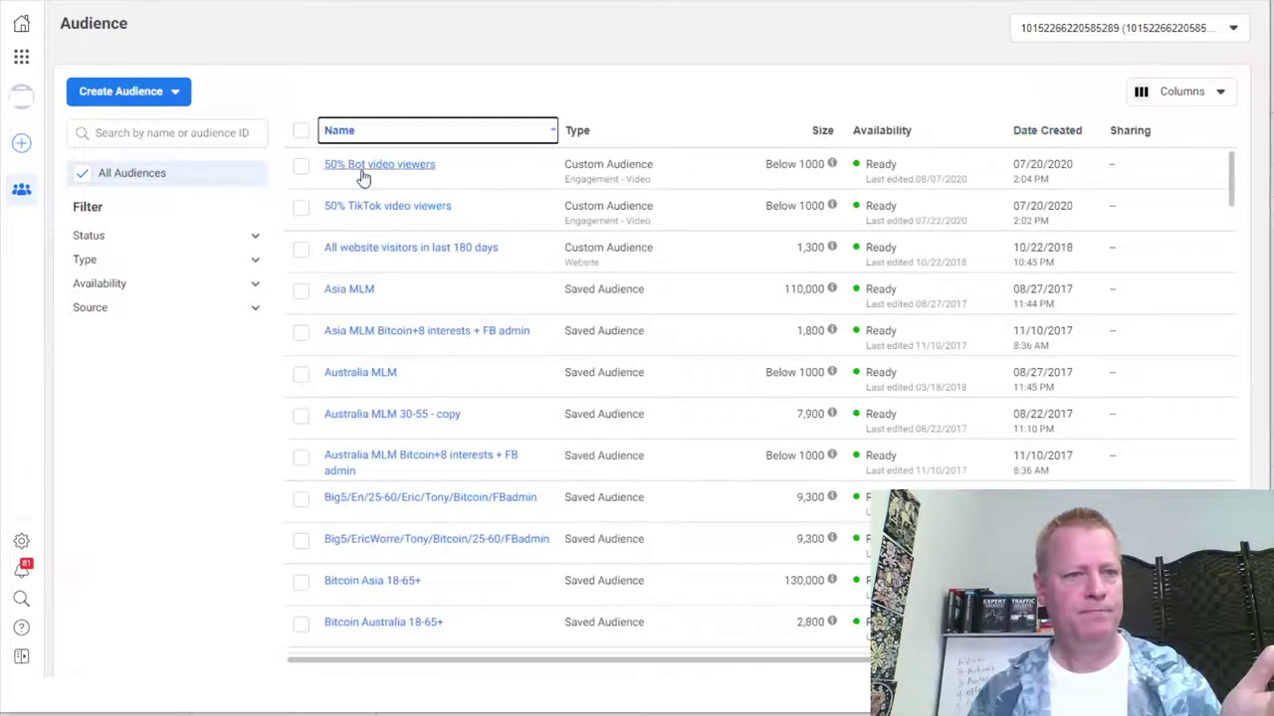
left_click(338, 133)
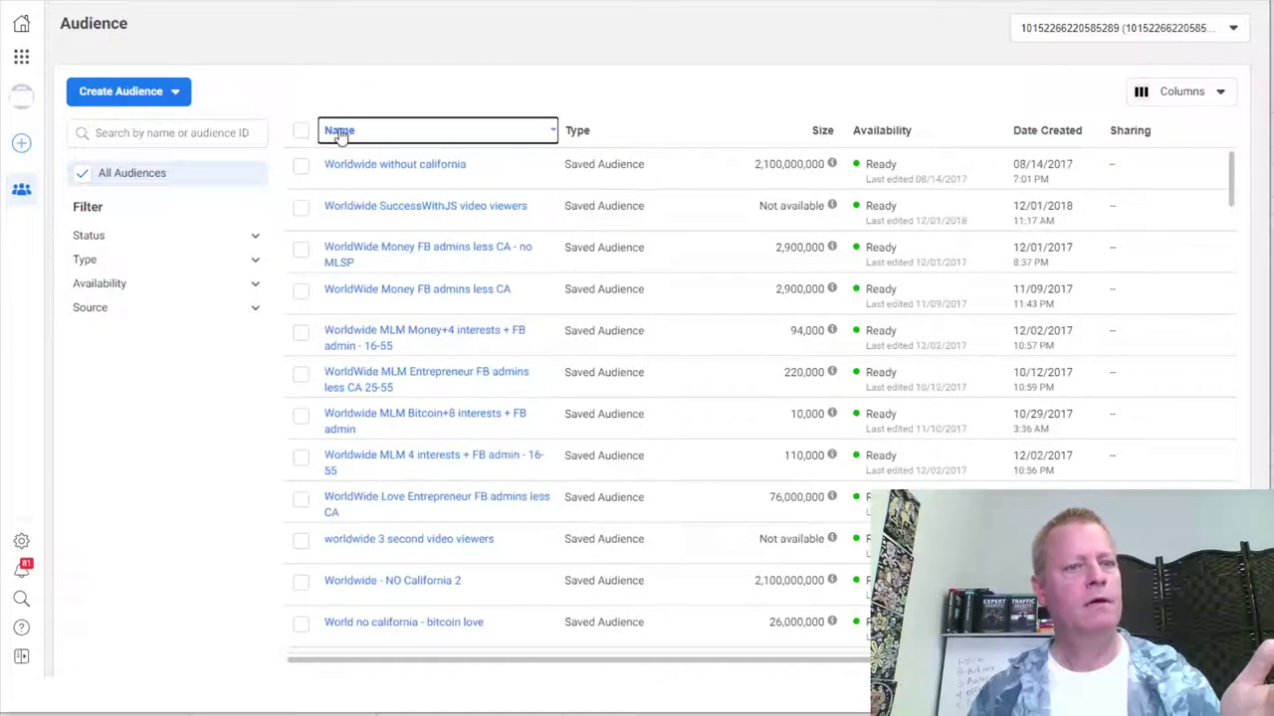
left_click(339, 134)
scroll(384, 403, "down", 10)
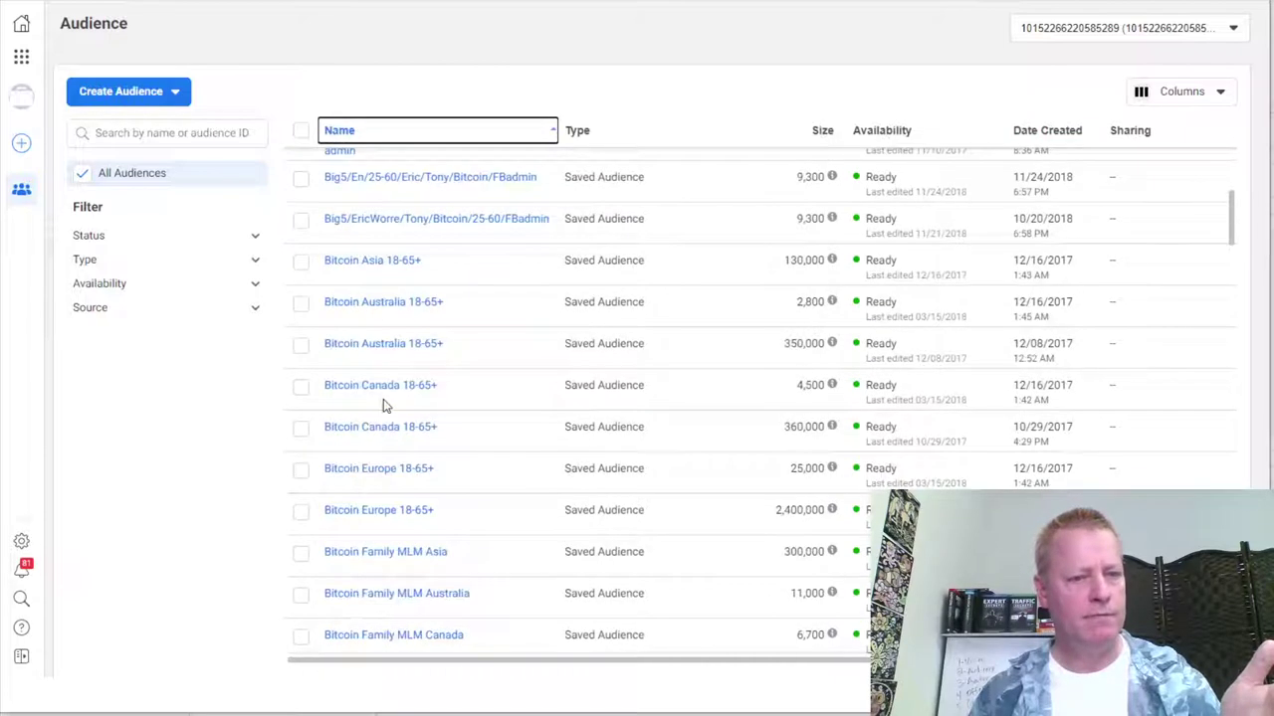
scroll(386, 403, "up", 10)
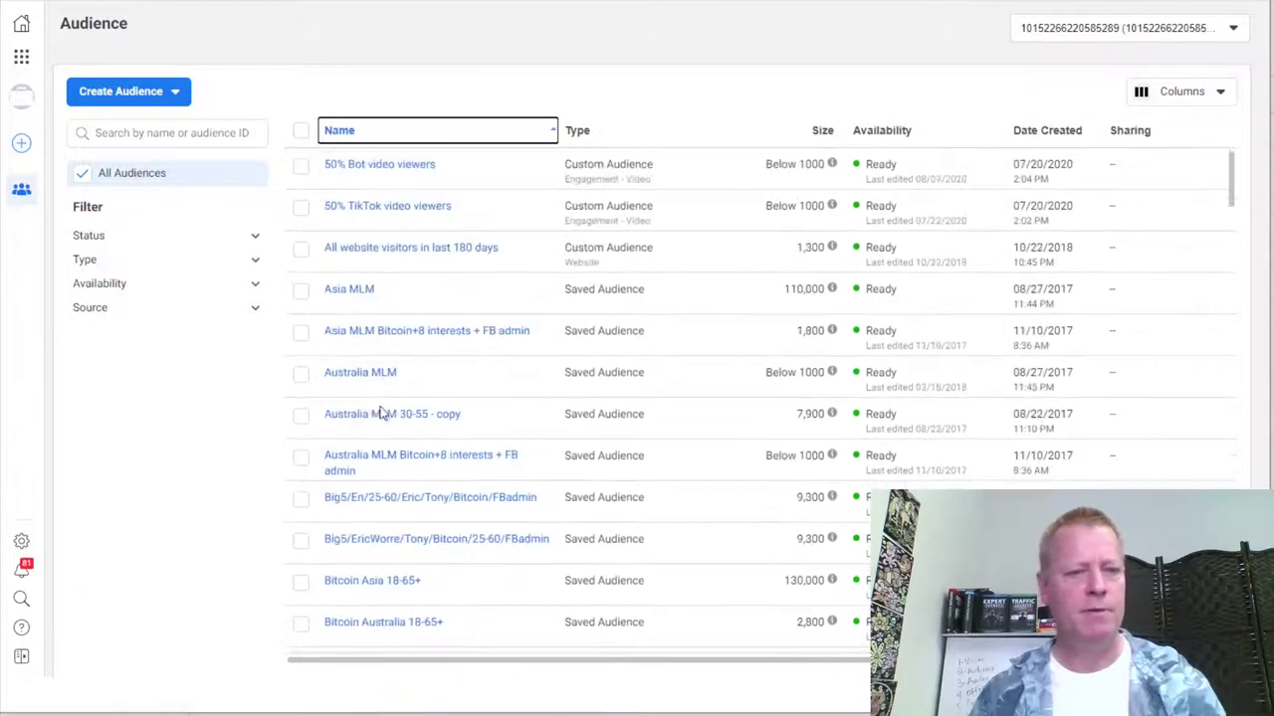
Step: Sort the audiences by date created, newest first, and check the size of the IGTV 3s Video watchers audience
left_click(1046, 135)
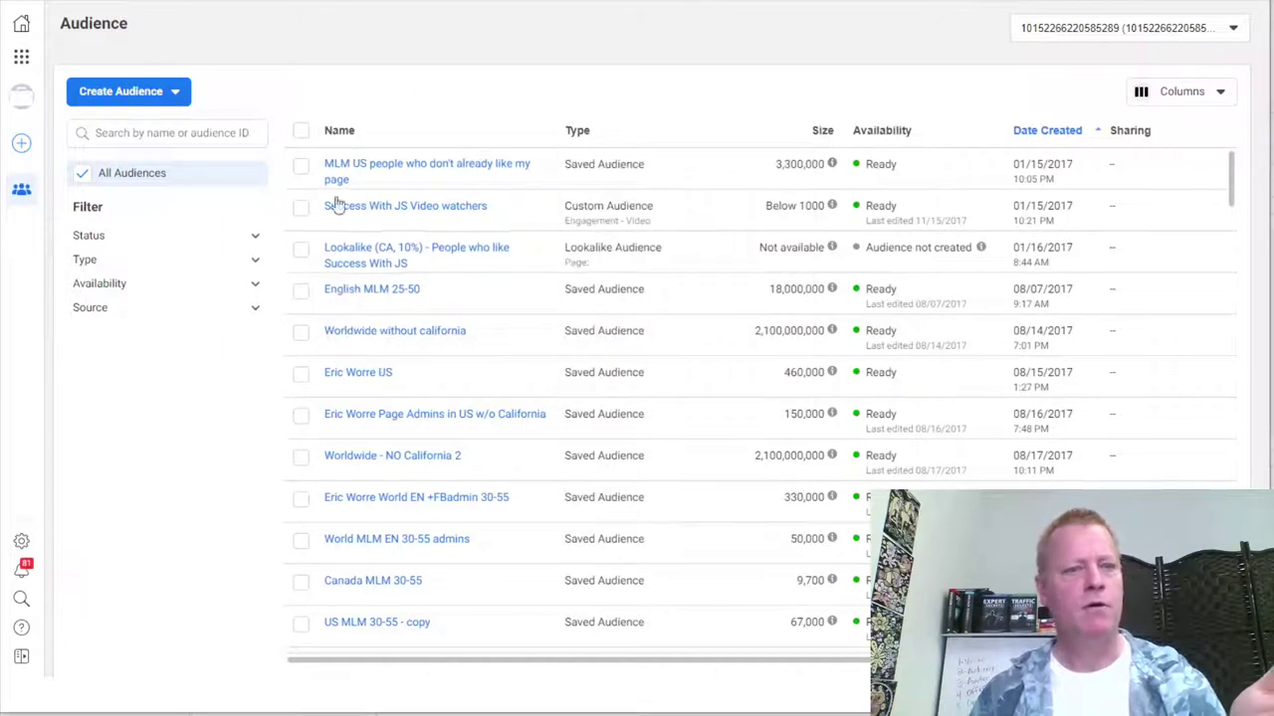
mouse_move(468, 416)
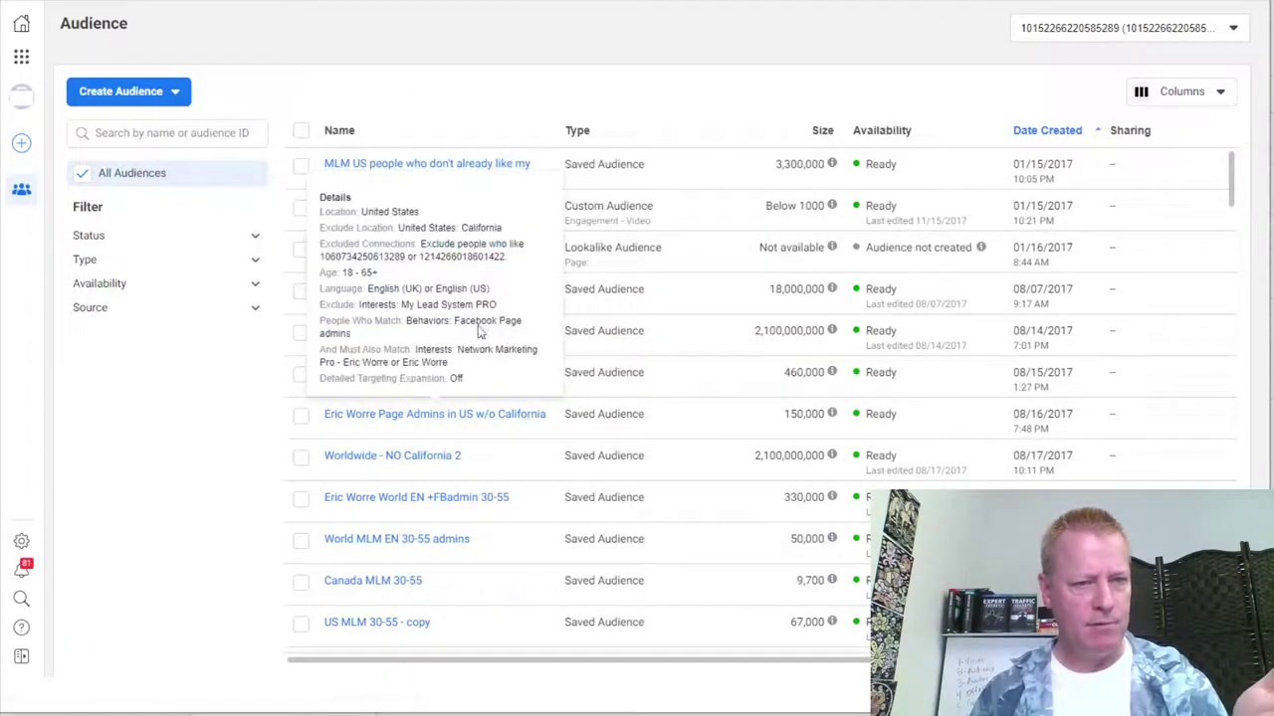
left_click(1055, 131)
mouse_move(399, 175)
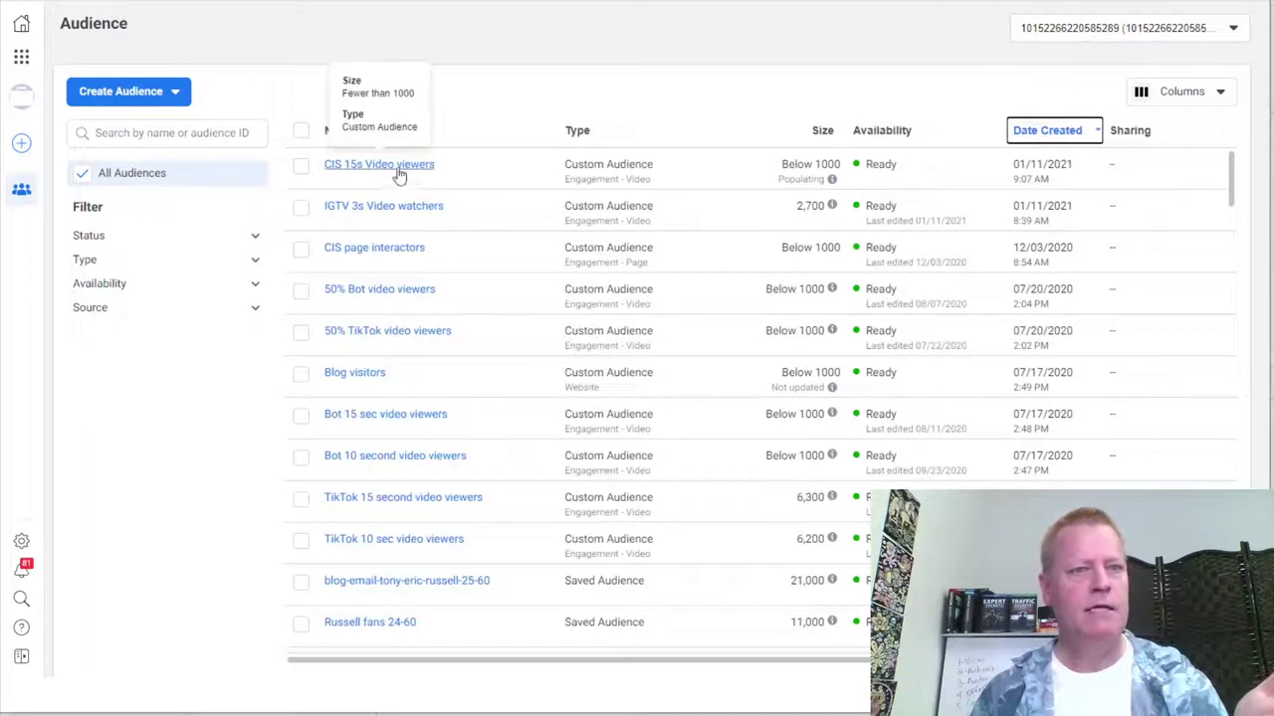
double_click(808, 207)
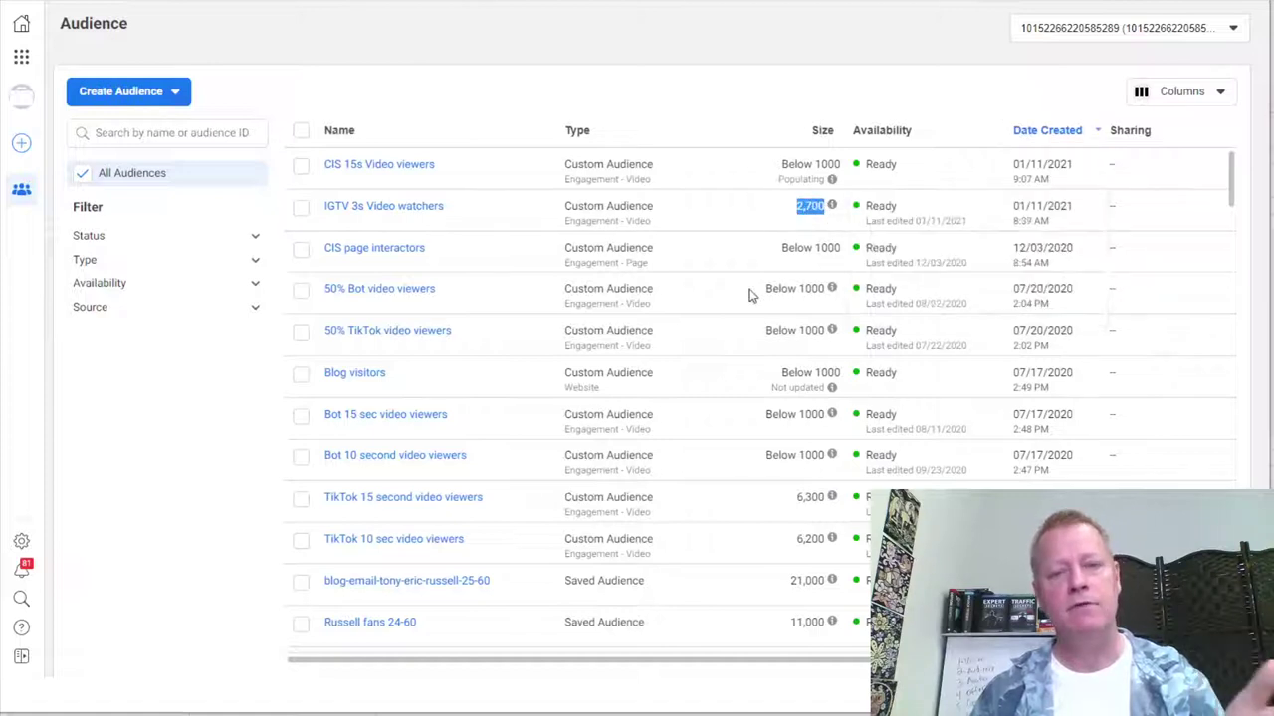
mouse_move(423, 214)
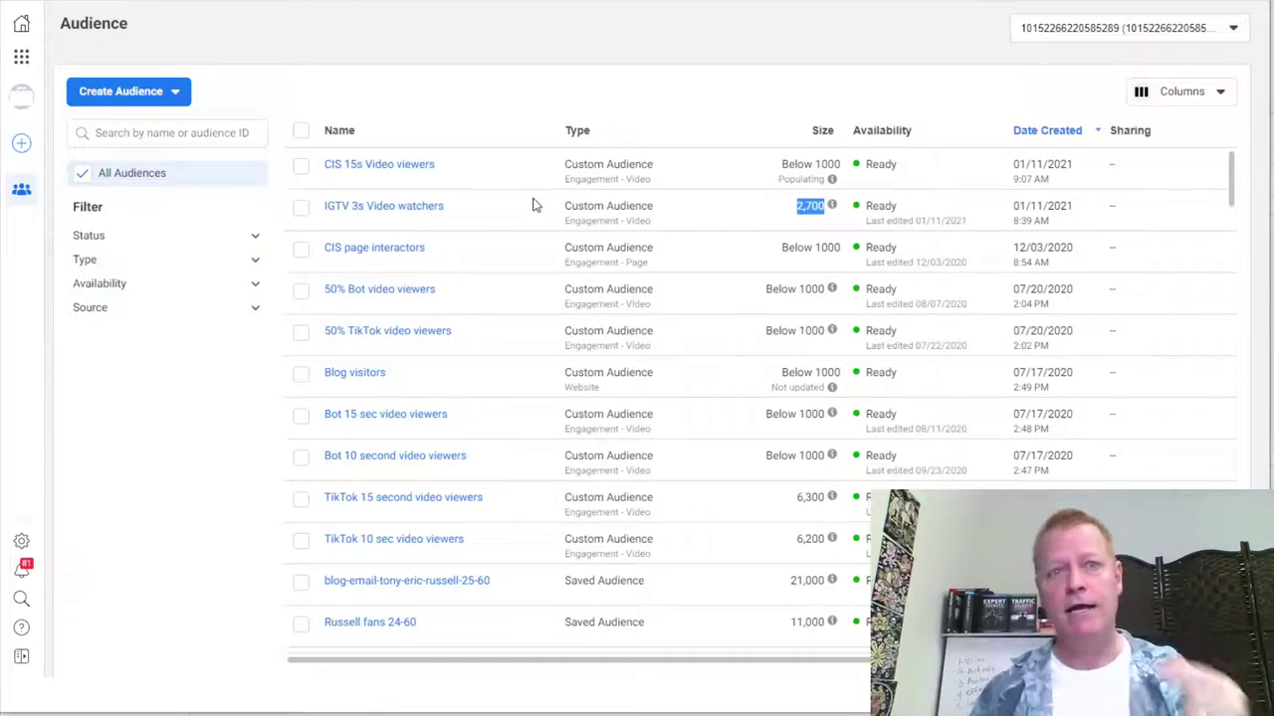
Step: Start a video engagement custom audience of people who either completed or viewed at least 15 seconds of a video (ThruPlay)
left_click(173, 94)
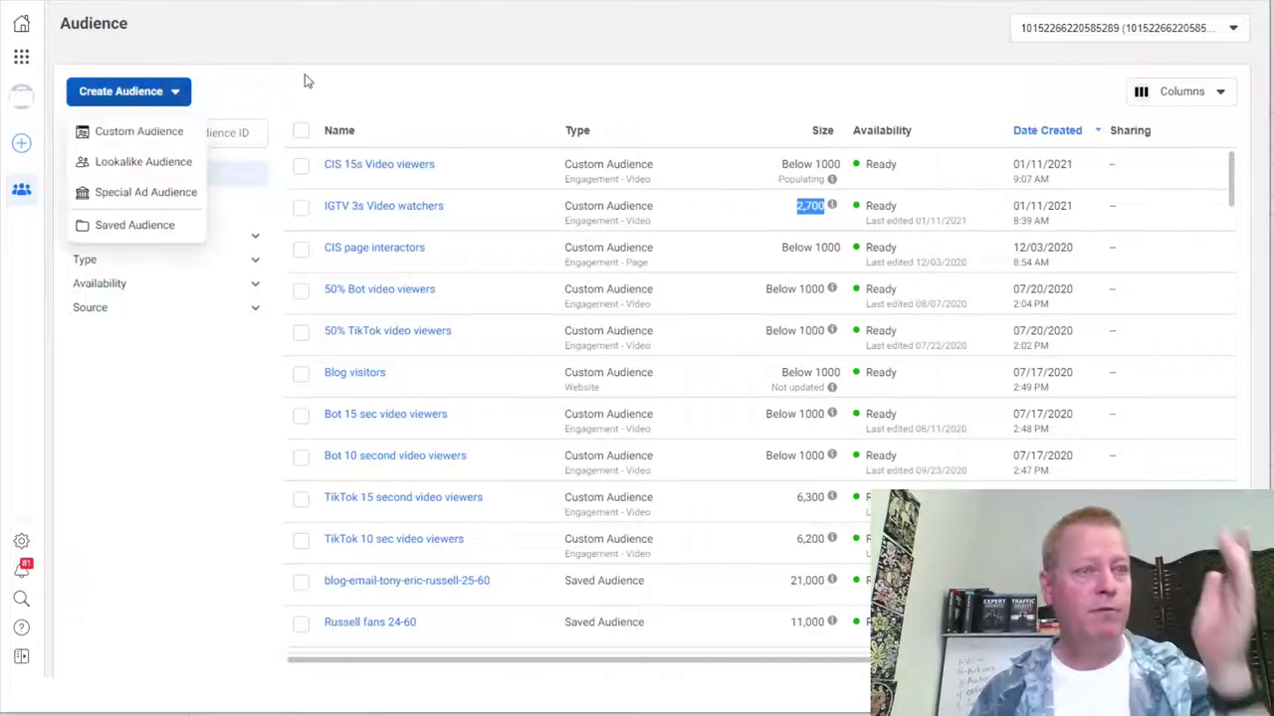
mouse_move(151, 140)
left_click(152, 139)
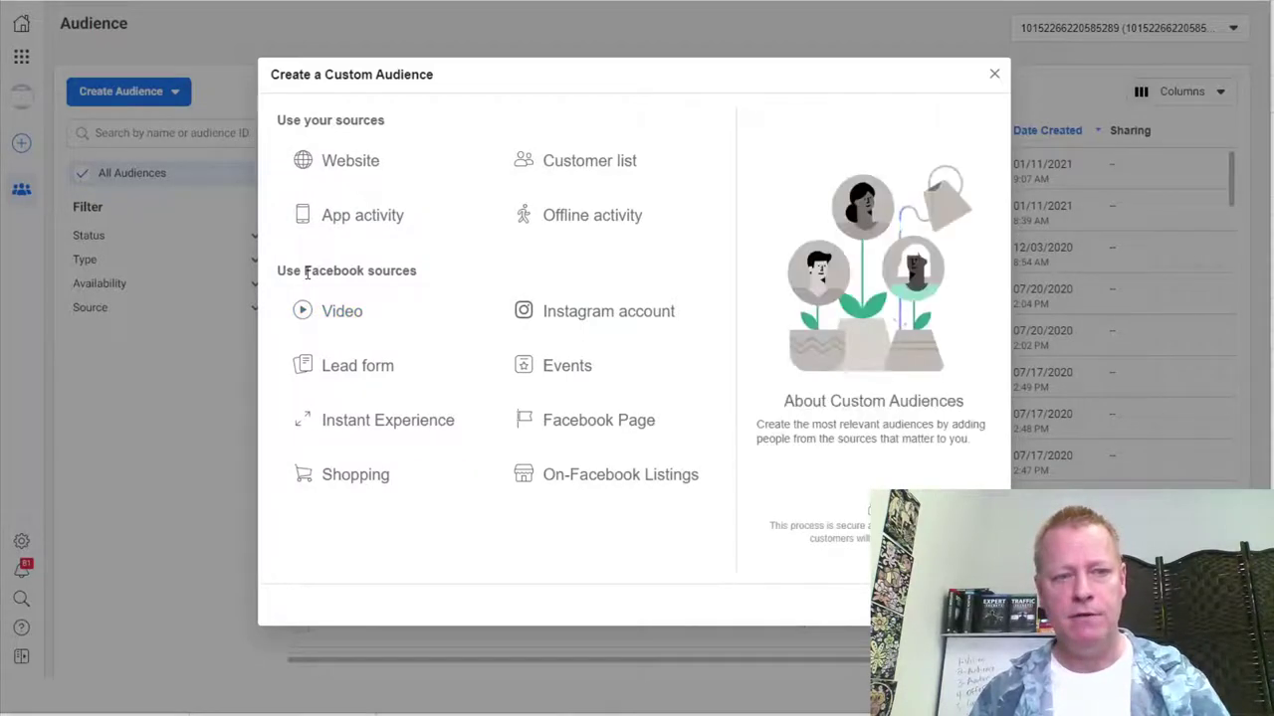
left_click(354, 326)
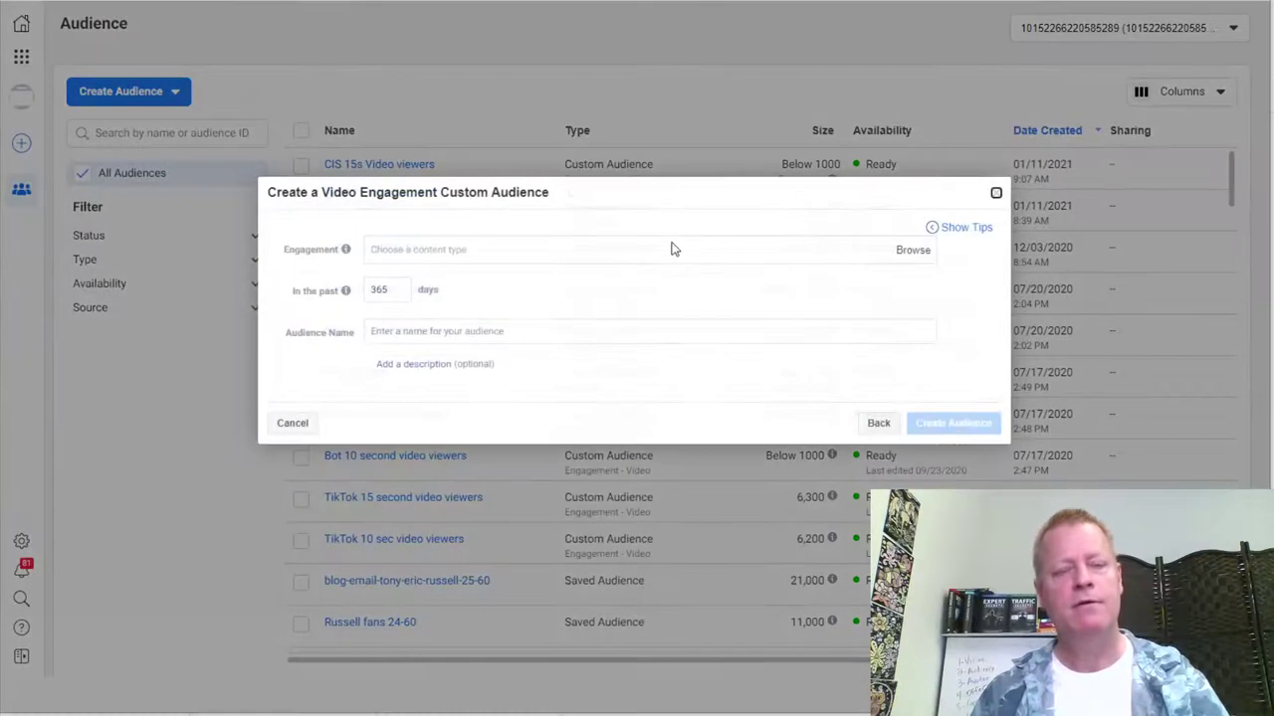
left_click(459, 248)
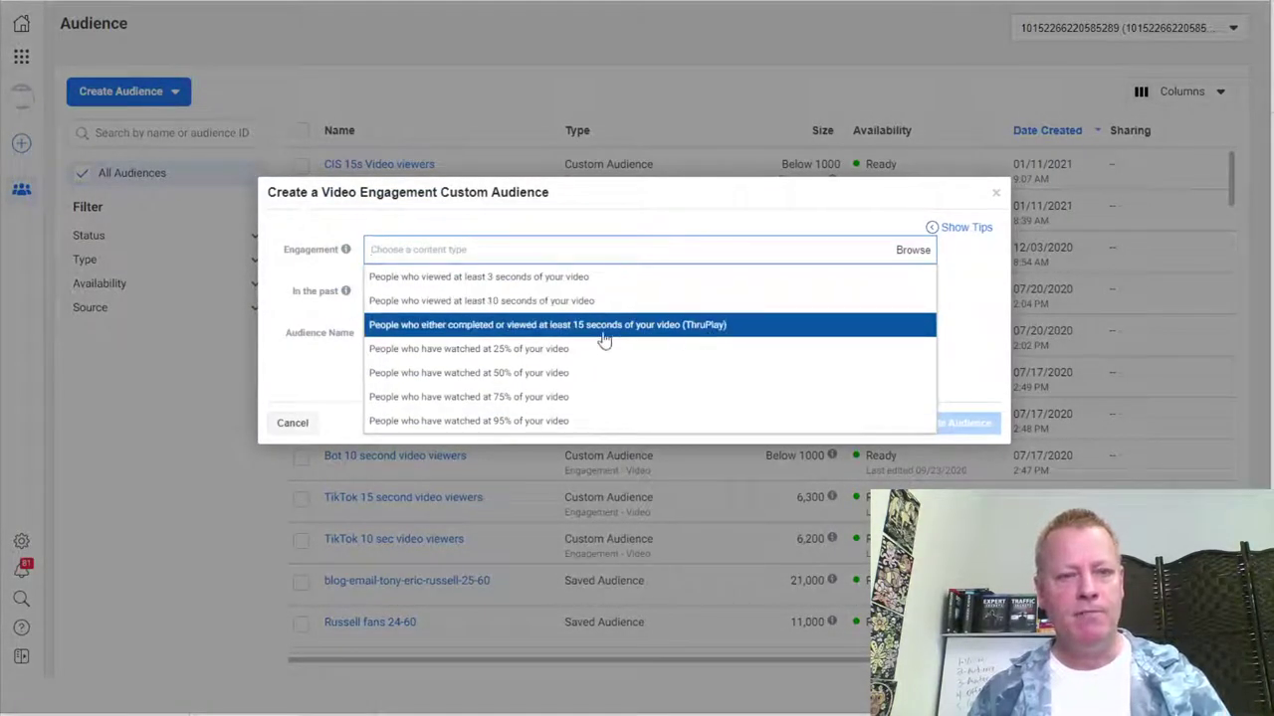
left_click(656, 325)
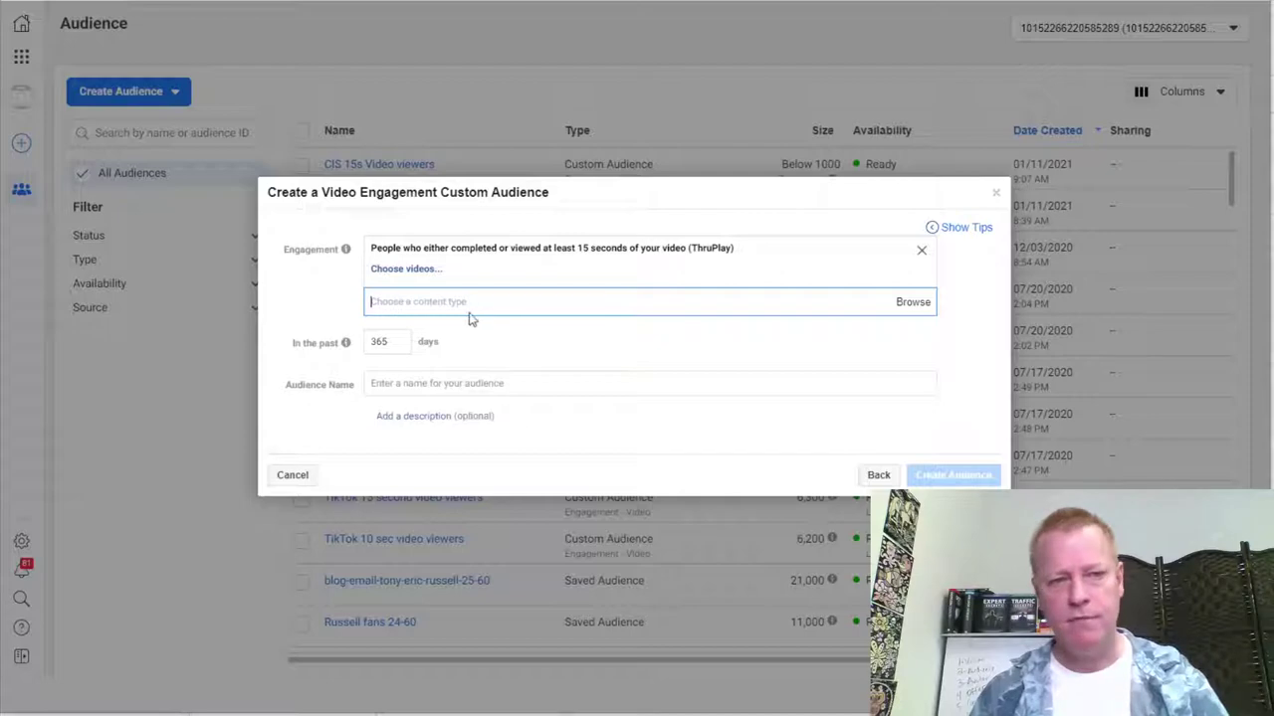
Step: Choose videos for the ThruPlay engagement, selecting them by Instagram business profile and checking which profiles are available
left_click(420, 268)
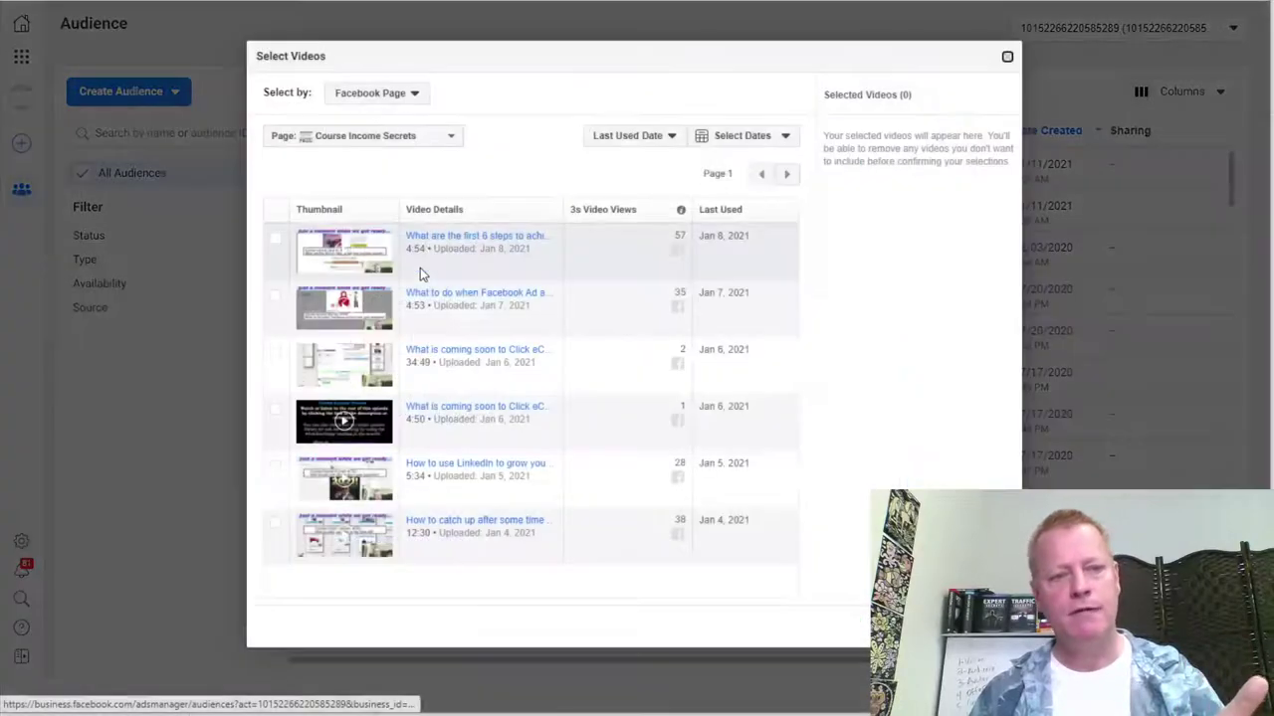
left_click(401, 97)
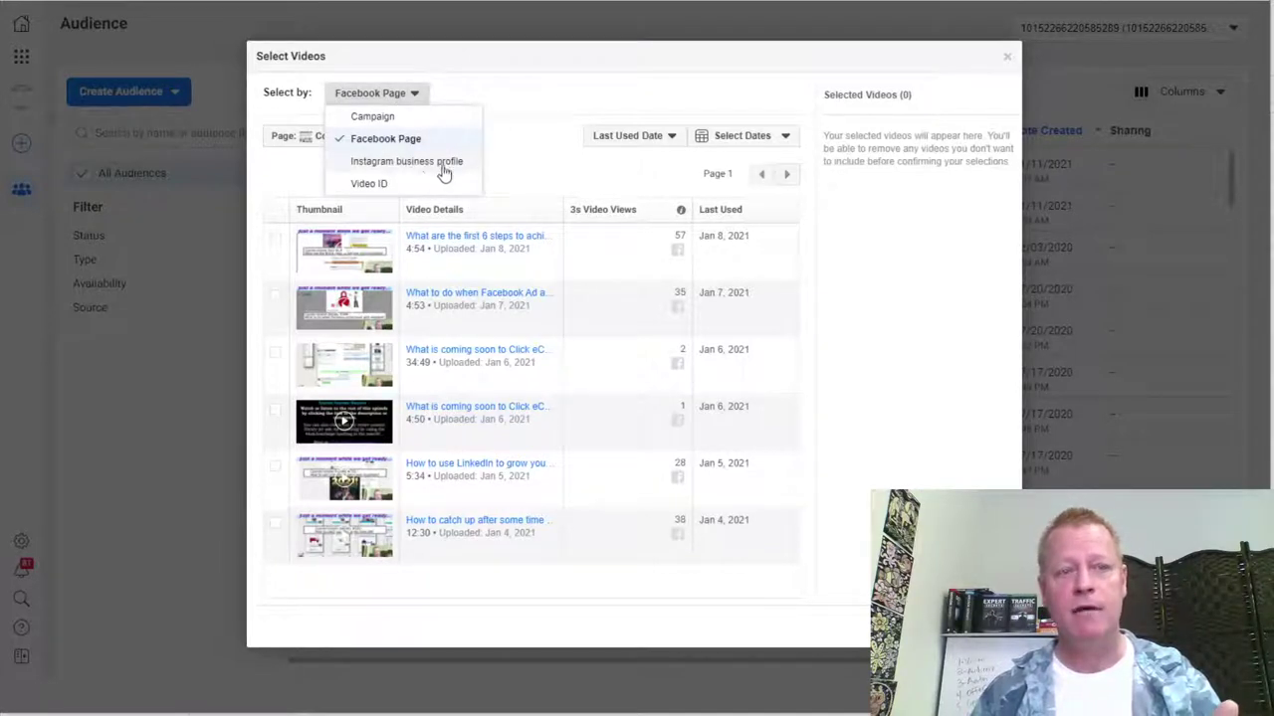
left_click(408, 165)
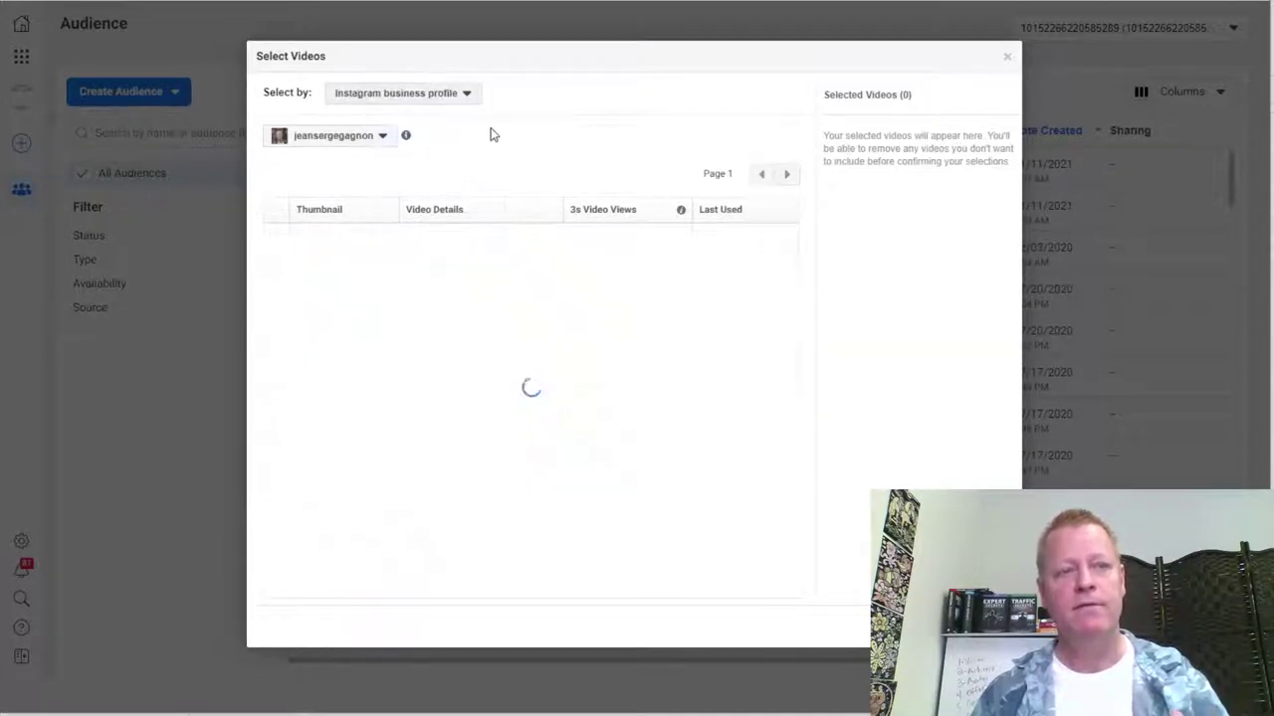
left_click(366, 138)
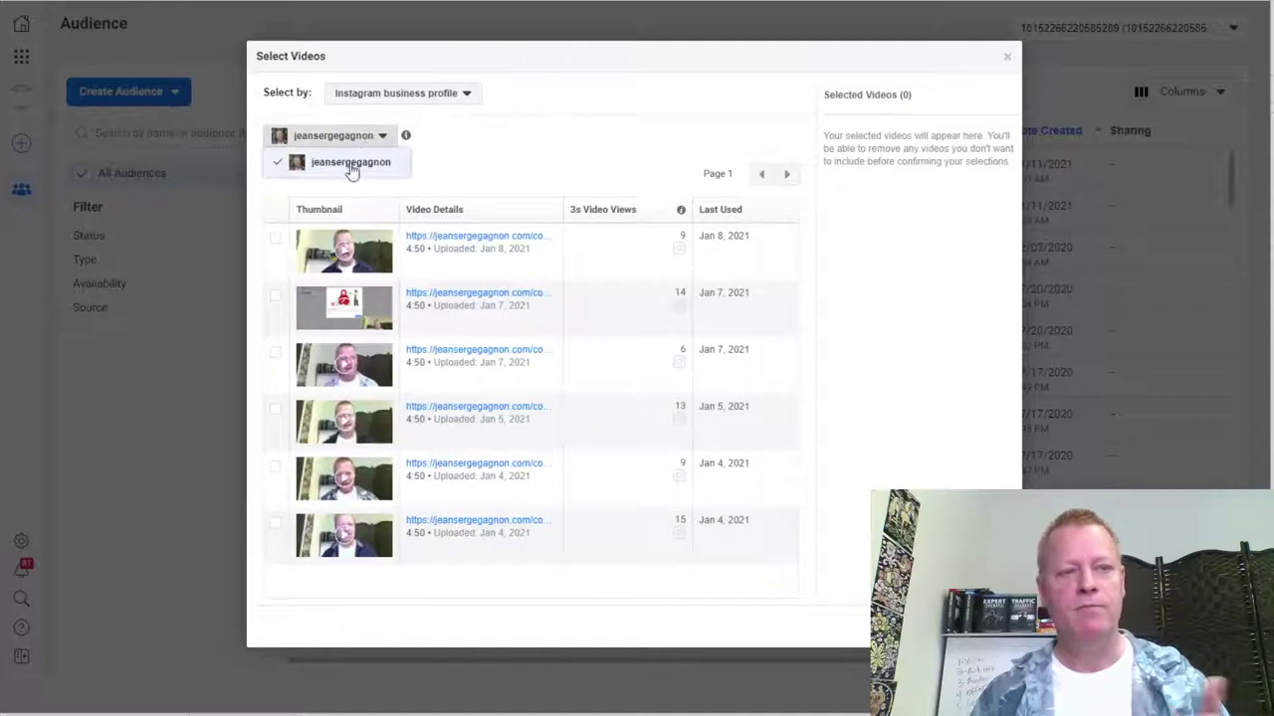
left_click(474, 153)
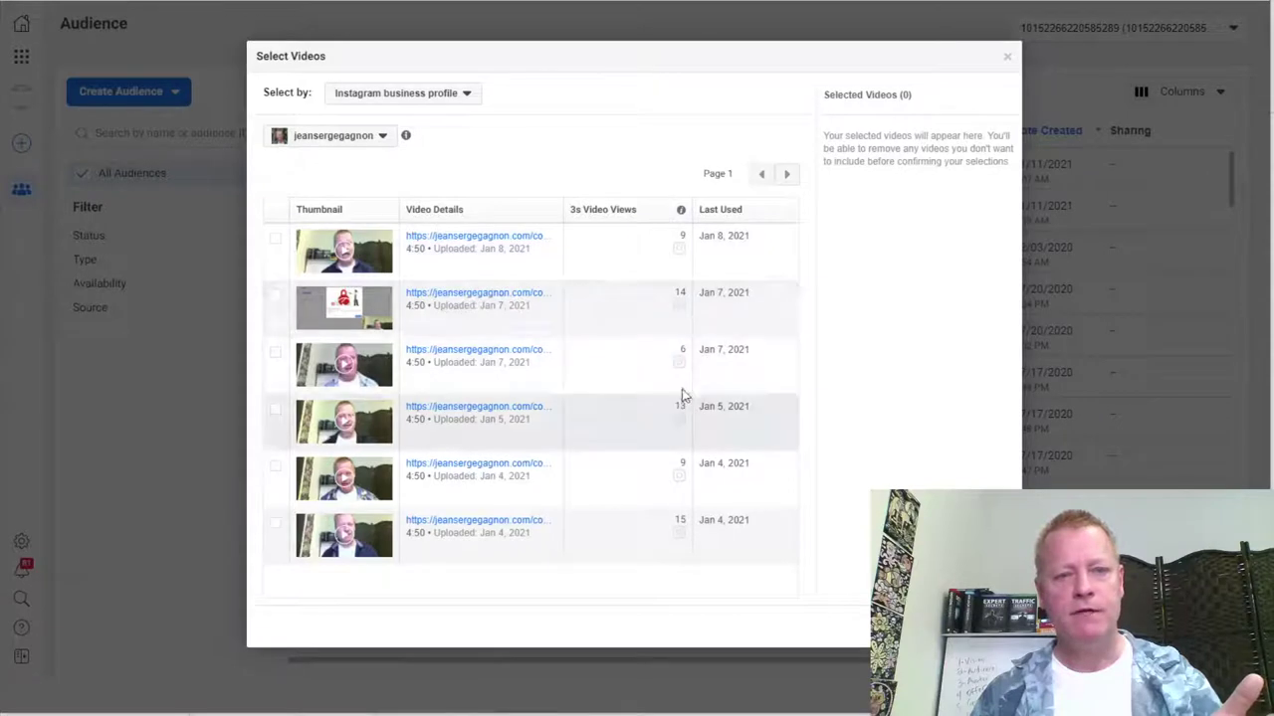
Step: Add all six Instagram videos on page 1, uploaded Jan 4 to Jan 8, 2021, to the selection
left_click(276, 240)
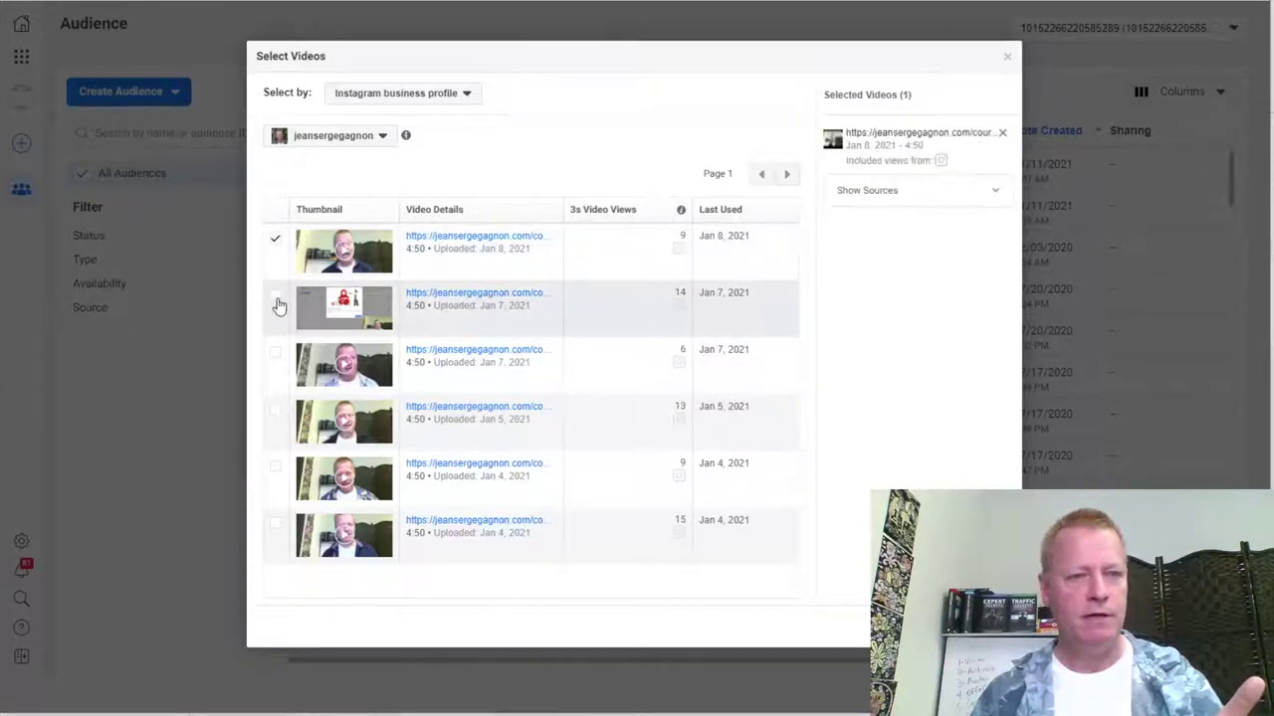
left_click(275, 295)
left_click(276, 353)
left_click(275, 409)
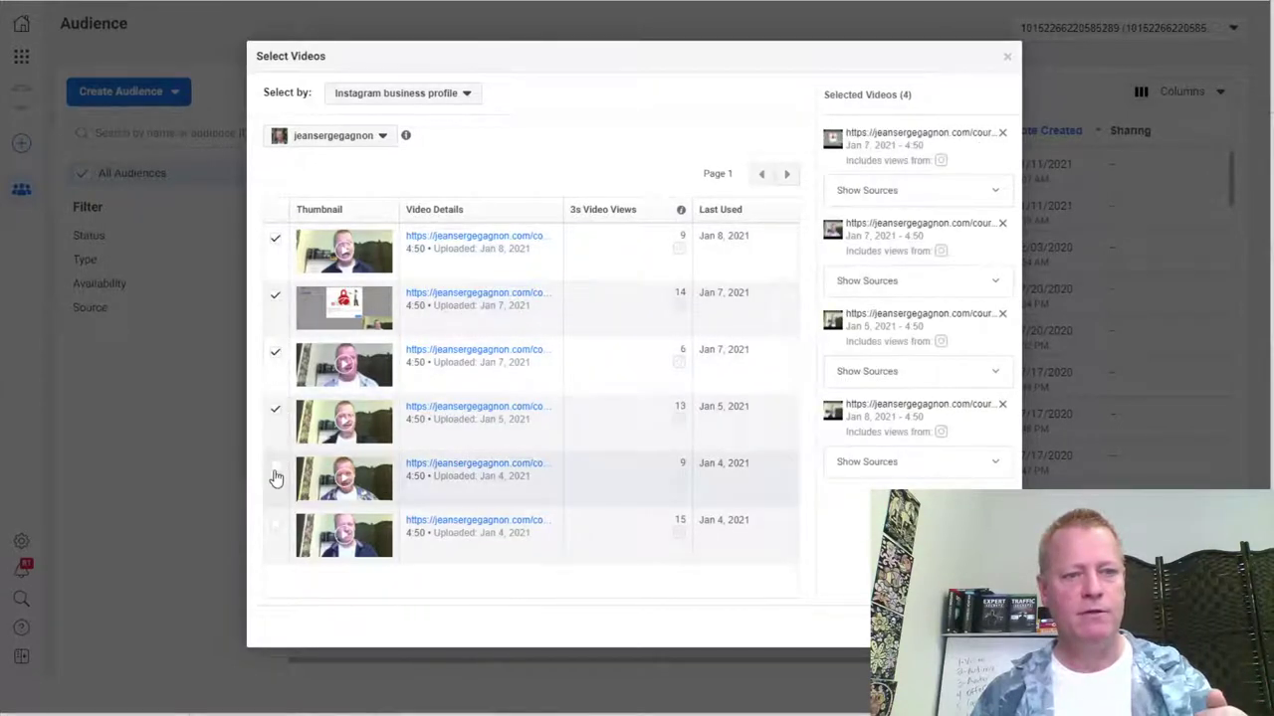
left_click(276, 465)
left_click(277, 524)
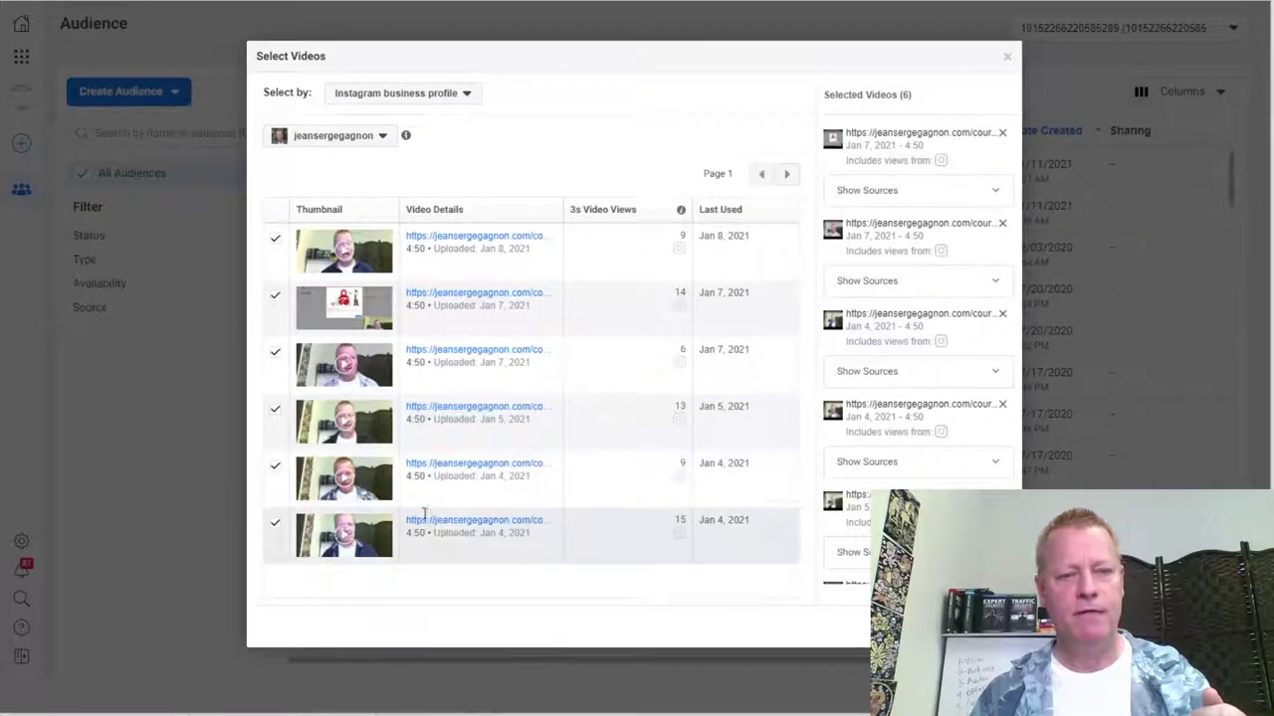
Step: Add all six videos on page 2, uploaded Dec 24, 2020 to Jan 4, 2021, to the selection
left_click(786, 174)
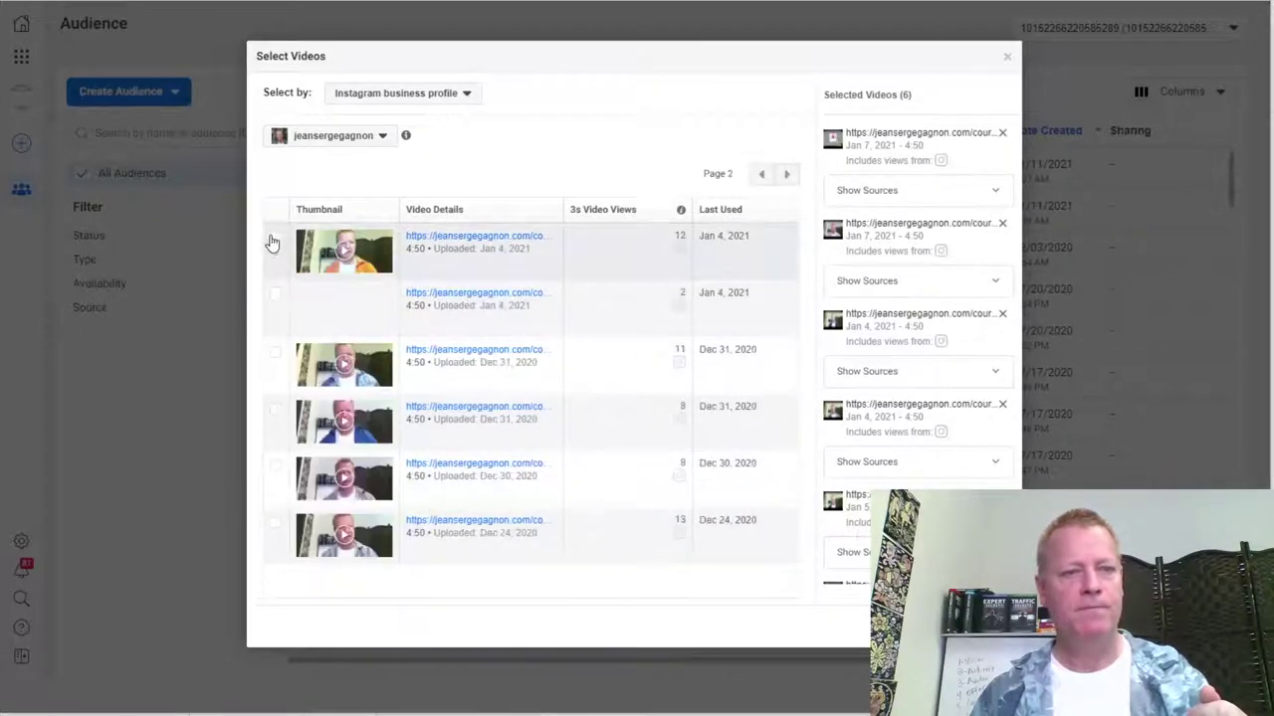
left_click(275, 239)
left_click(275, 295)
left_click(275, 352)
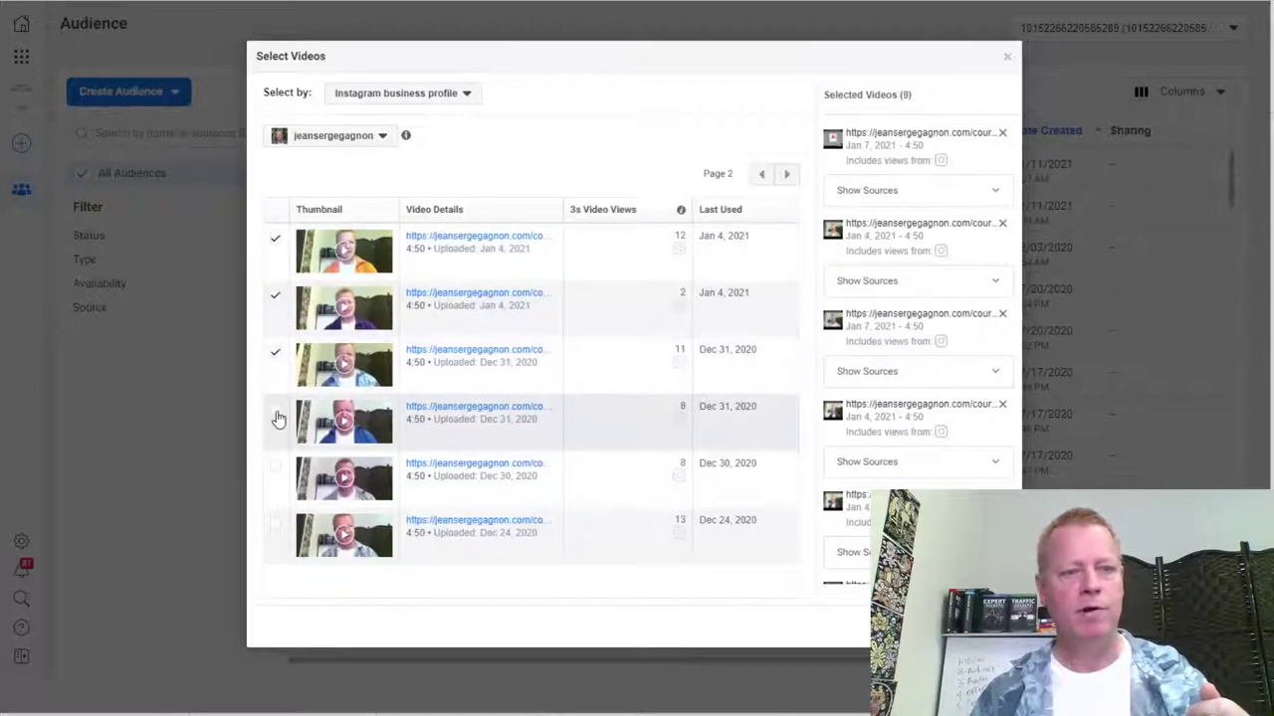
left_click(276, 418)
left_click(275, 486)
left_click(275, 527)
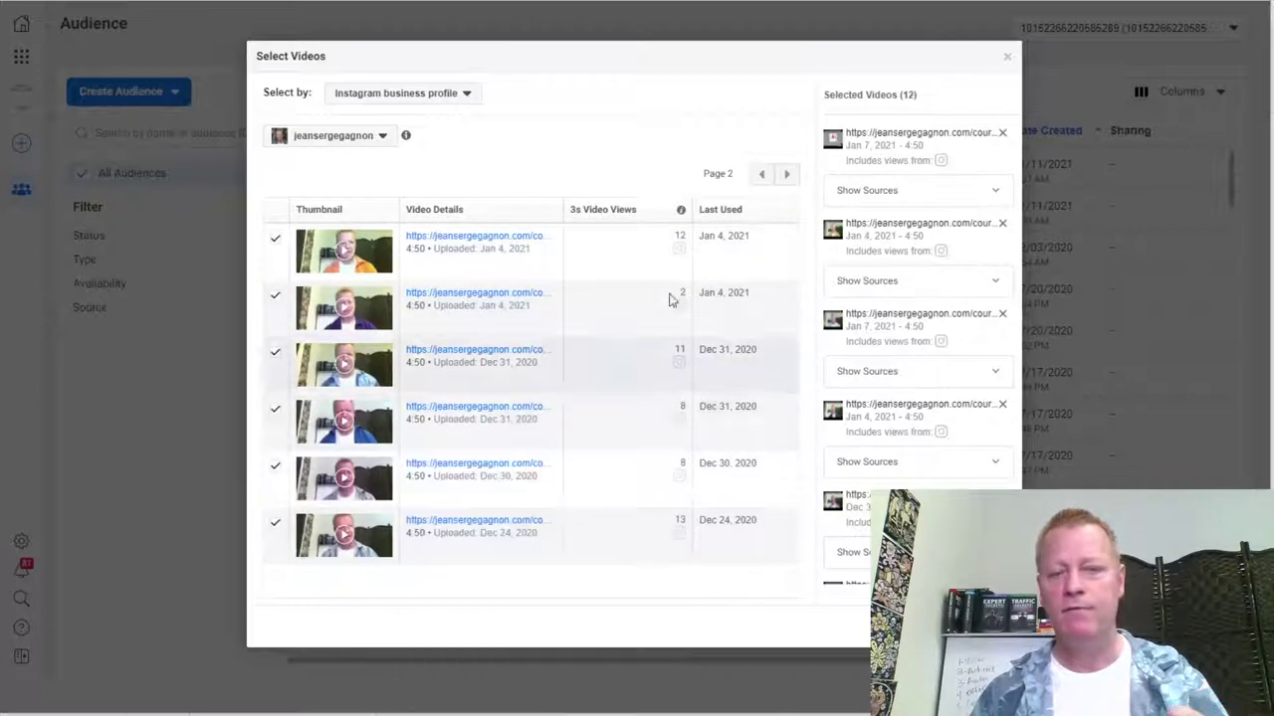
Step: Add all six videos on page 3, uploaded Dec 21 to Dec 23, 2020, to the selection
left_click(784, 177)
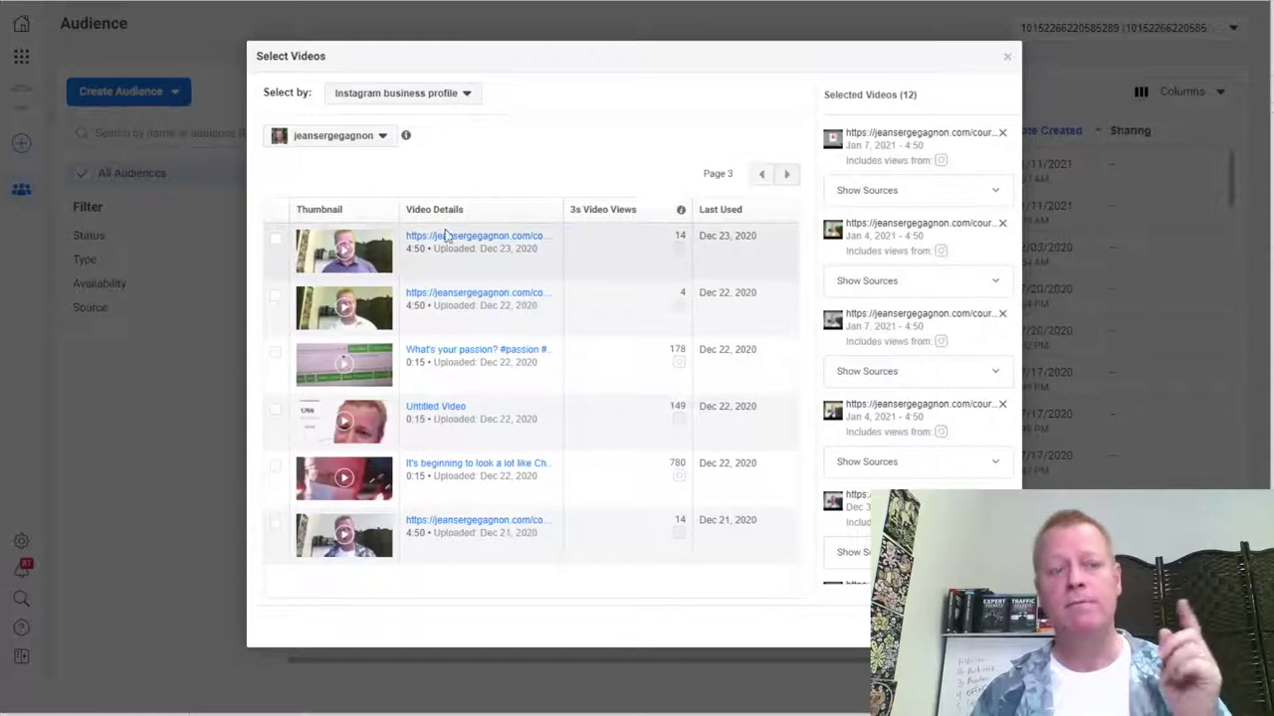
left_click(276, 245)
left_click(277, 298)
left_click(277, 355)
left_click(275, 465)
left_click(275, 522)
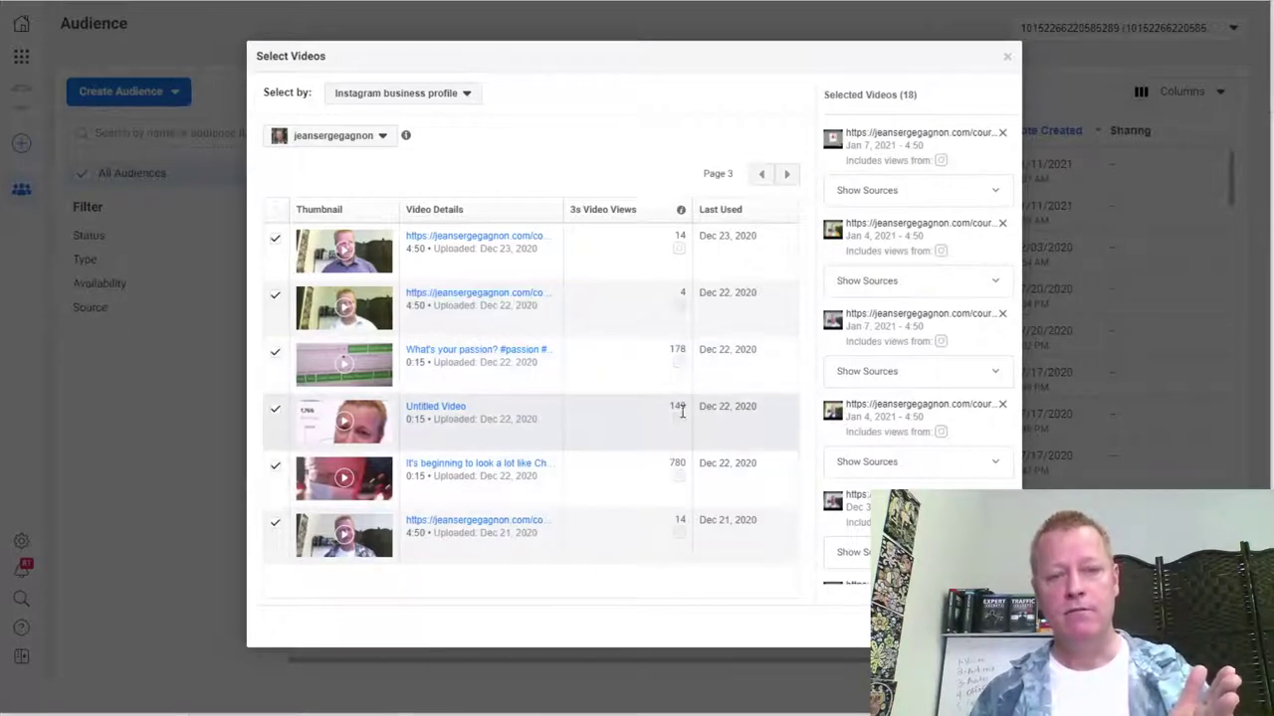
Step: Add all six videos on page 4, uploaded Dec 11 to Dec 18, 2020, to the selection
left_click(789, 177)
left_click(273, 242)
left_click(276, 302)
left_click(277, 355)
left_click(275, 465)
left_click(275, 409)
left_click(277, 522)
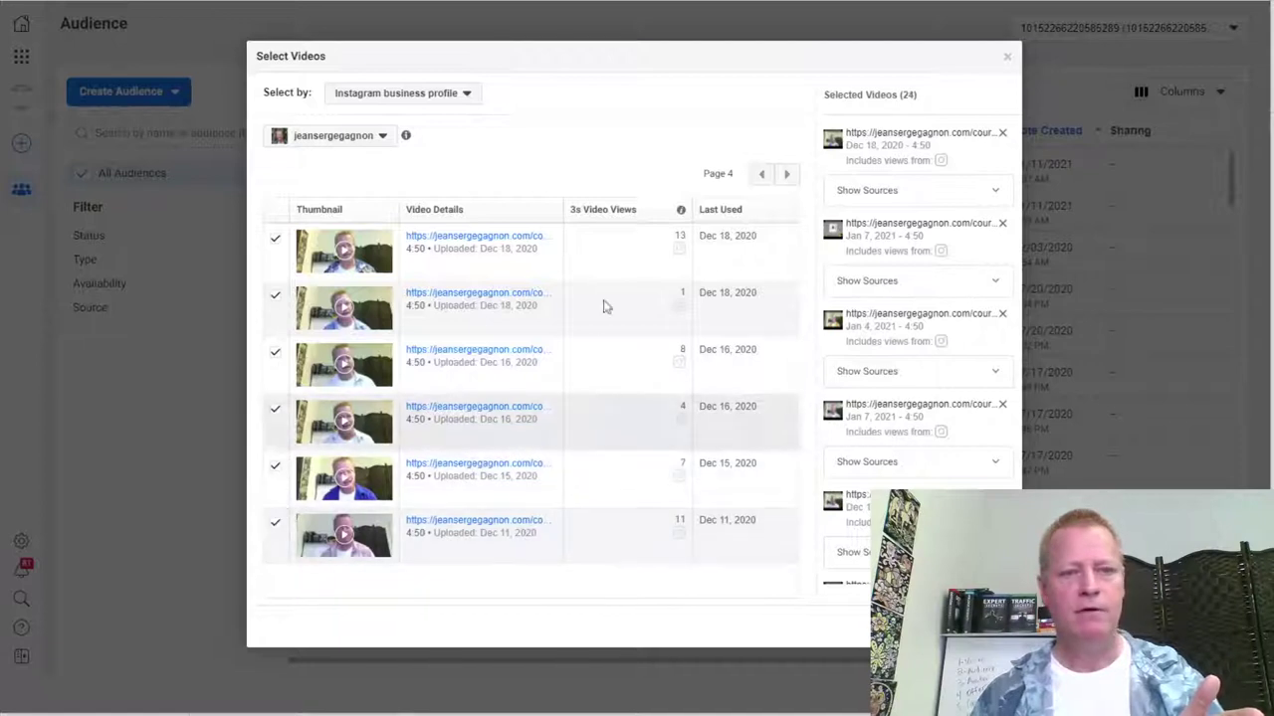
Step: Add all six videos on page 5, last used Dec 3 to Dec 11, 2020, to the selection
left_click(786, 174)
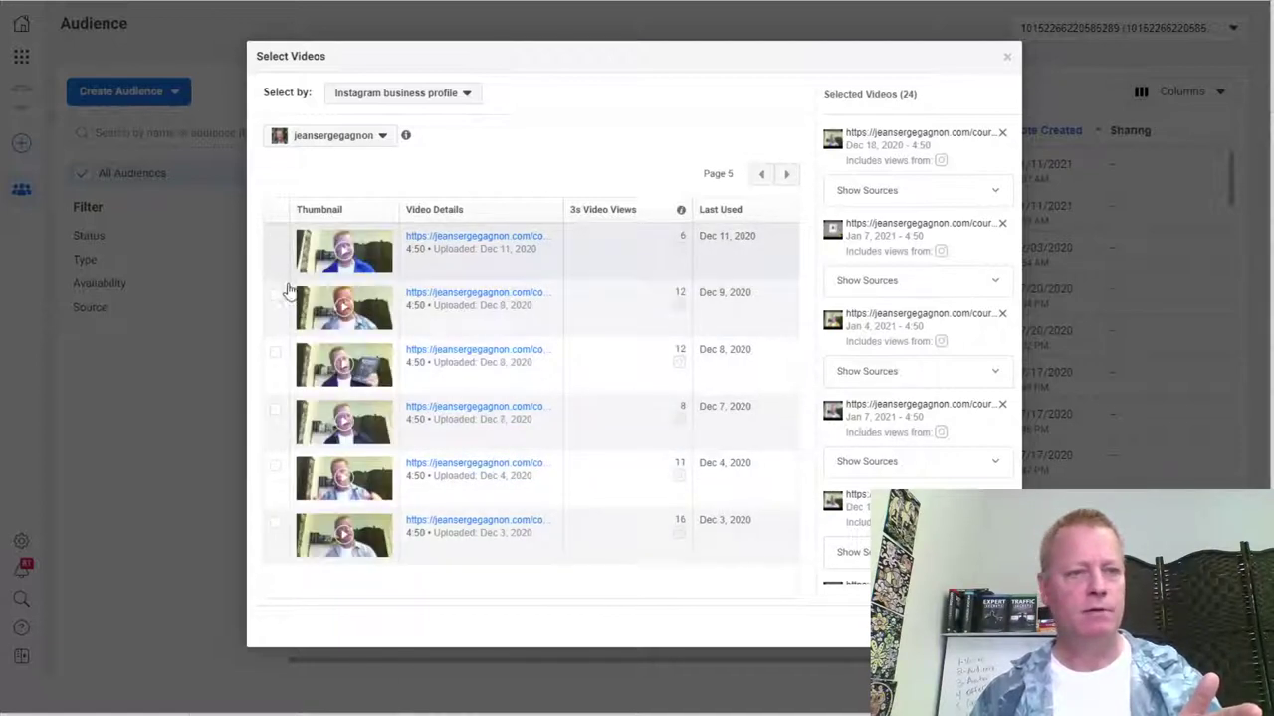
left_click(276, 238)
left_click(276, 295)
left_click(276, 354)
left_click(275, 409)
left_click(276, 466)
left_click(279, 534)
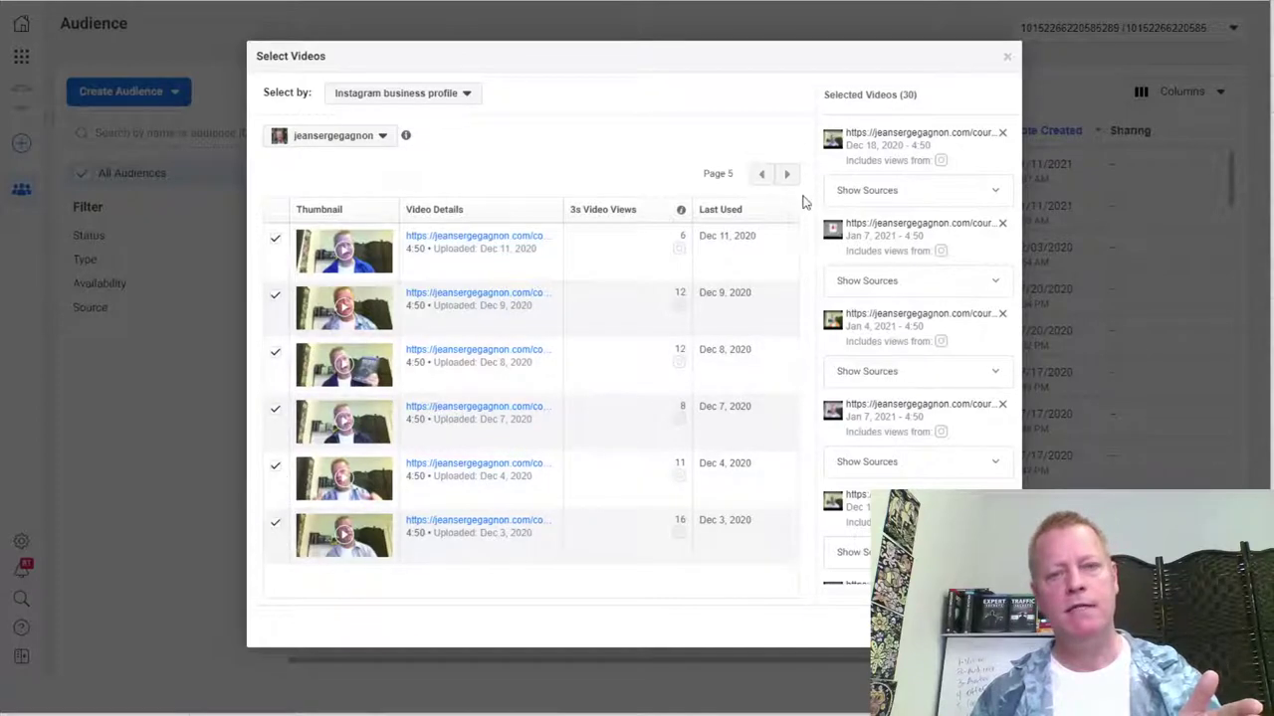
Step: Add all six videos on page 6, uploaded Nov 25 to Dec 2, 2020, to the selection
left_click(786, 174)
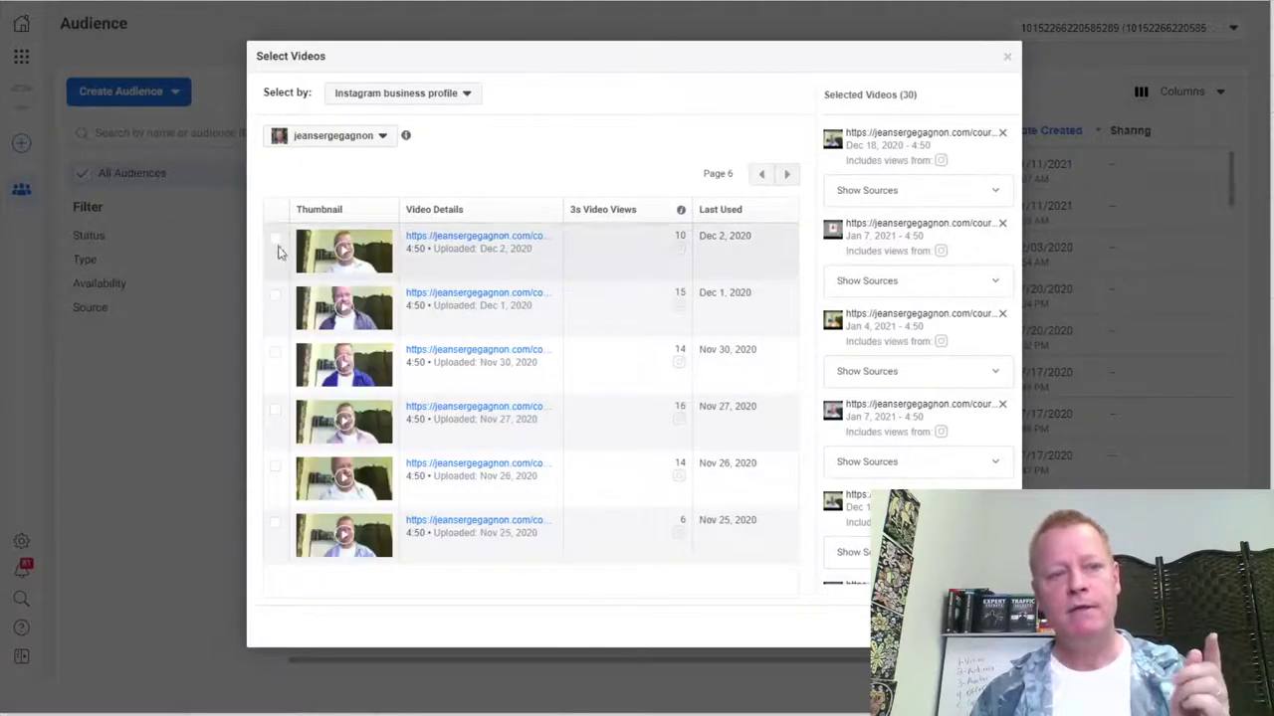
left_click(275, 244)
left_click(275, 298)
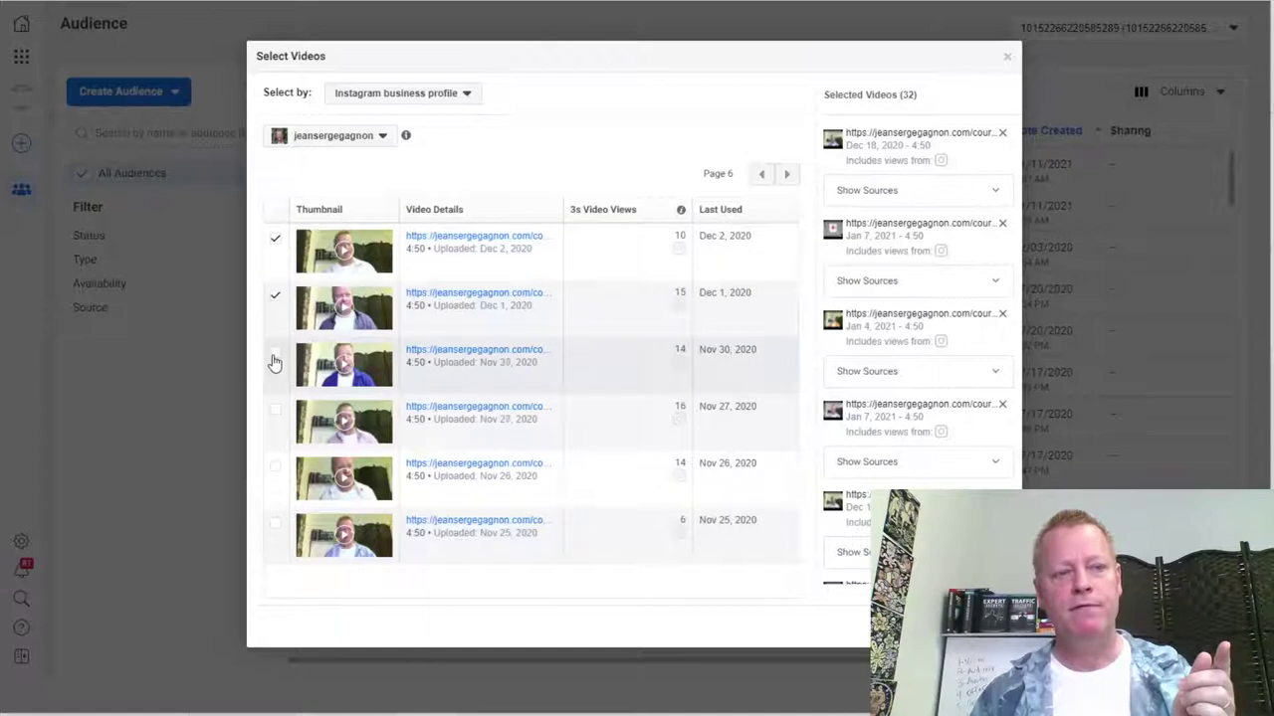
left_click(275, 362)
left_click(276, 416)
left_click(276, 468)
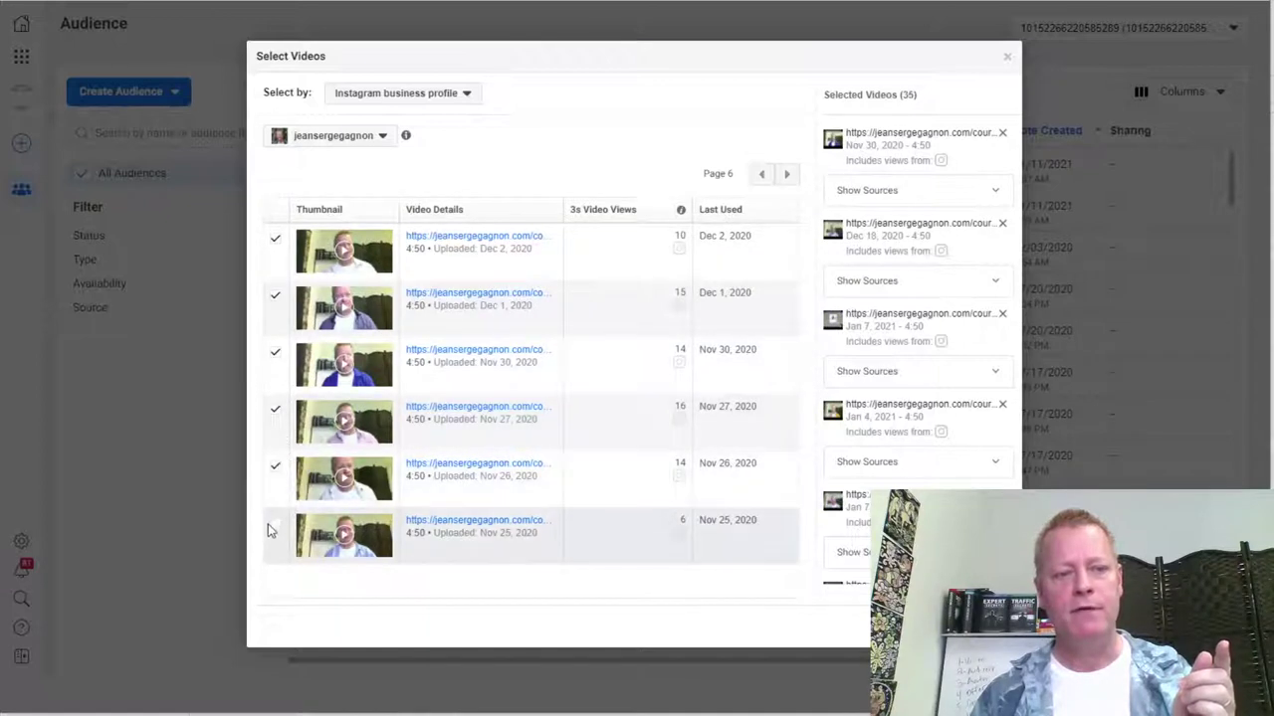
left_click(279, 530)
Step: Add all six videos on page 7, uploaded Nov 18 to Nov 25, 2020, to the selection
left_click(786, 175)
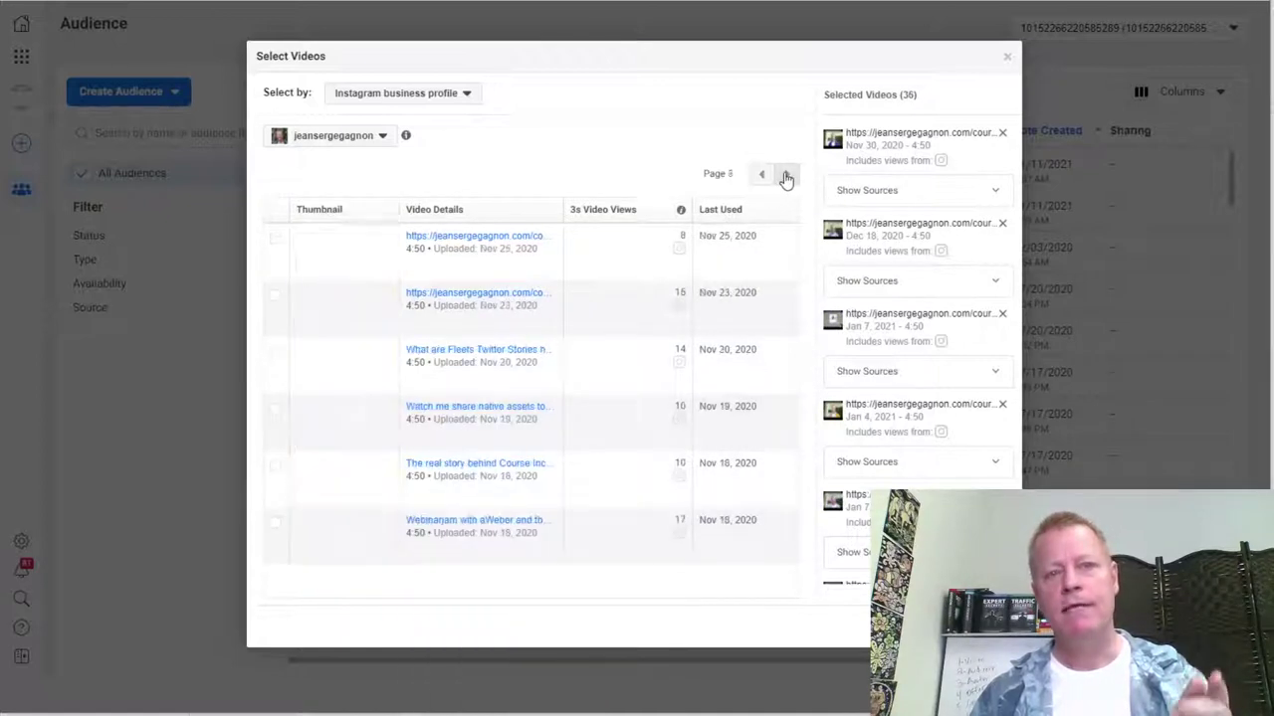
left_click(275, 243)
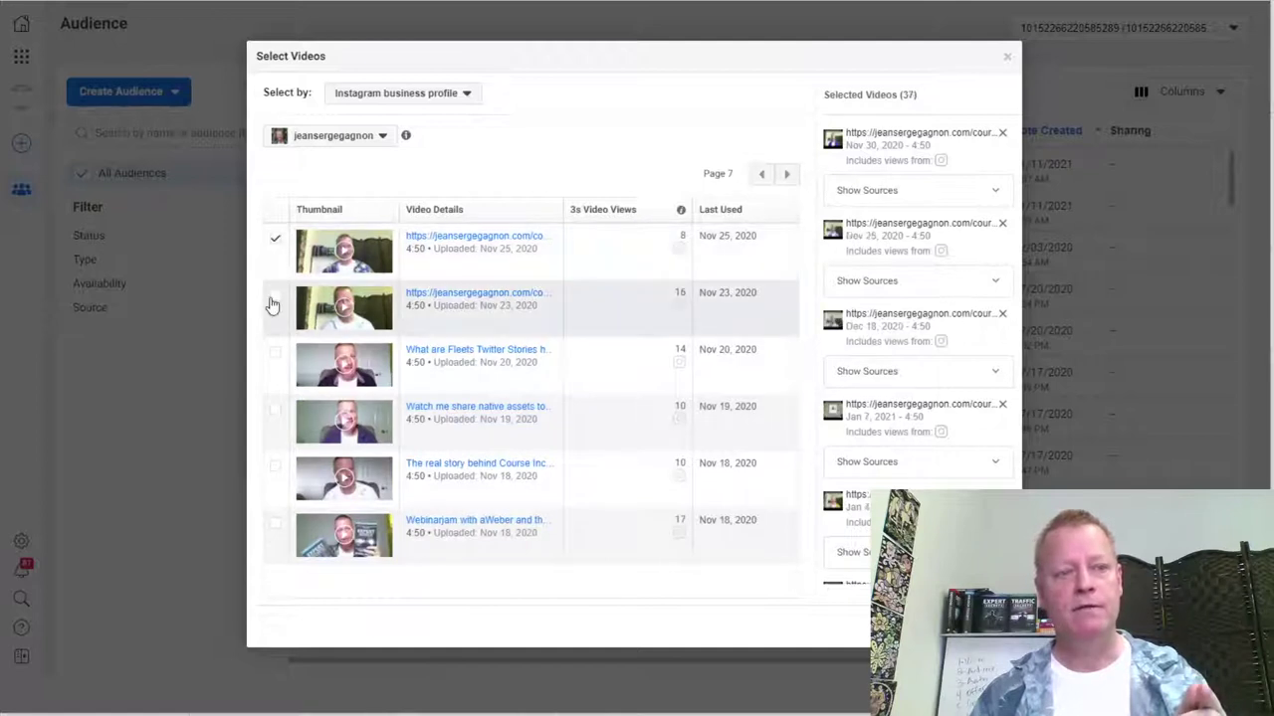
left_click(276, 297)
left_click(278, 364)
left_click(278, 414)
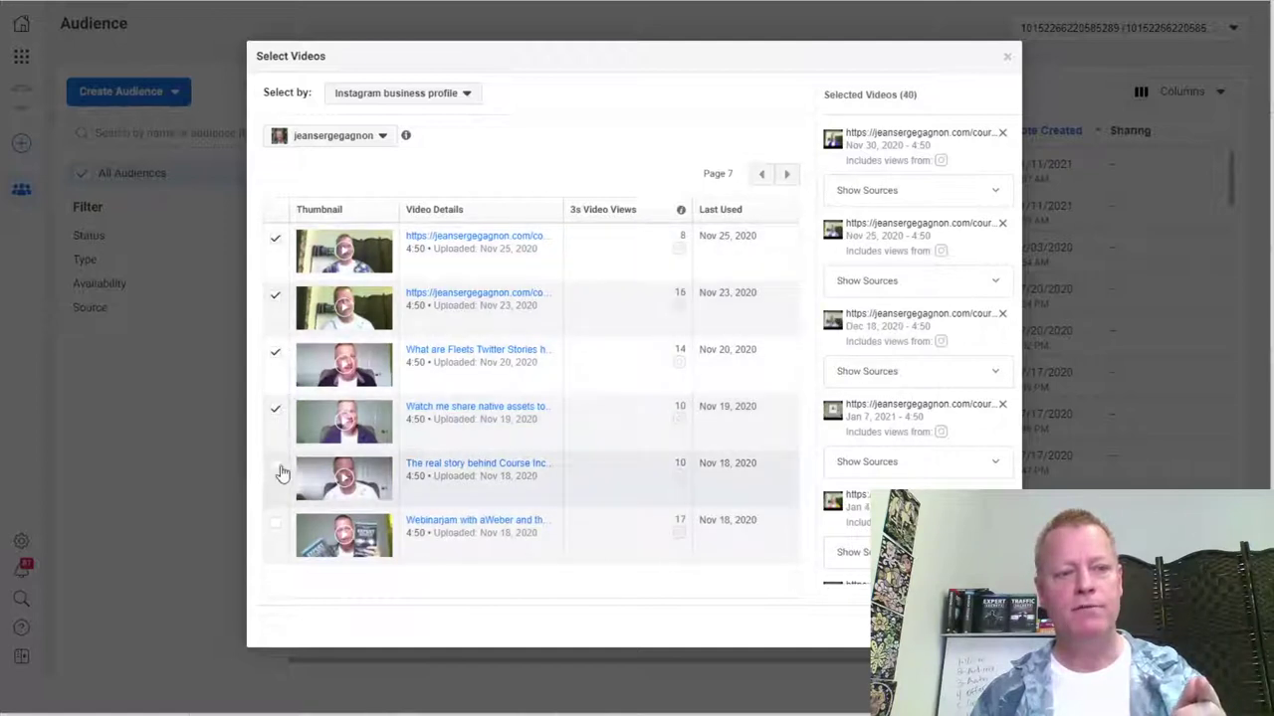
left_click(276, 524)
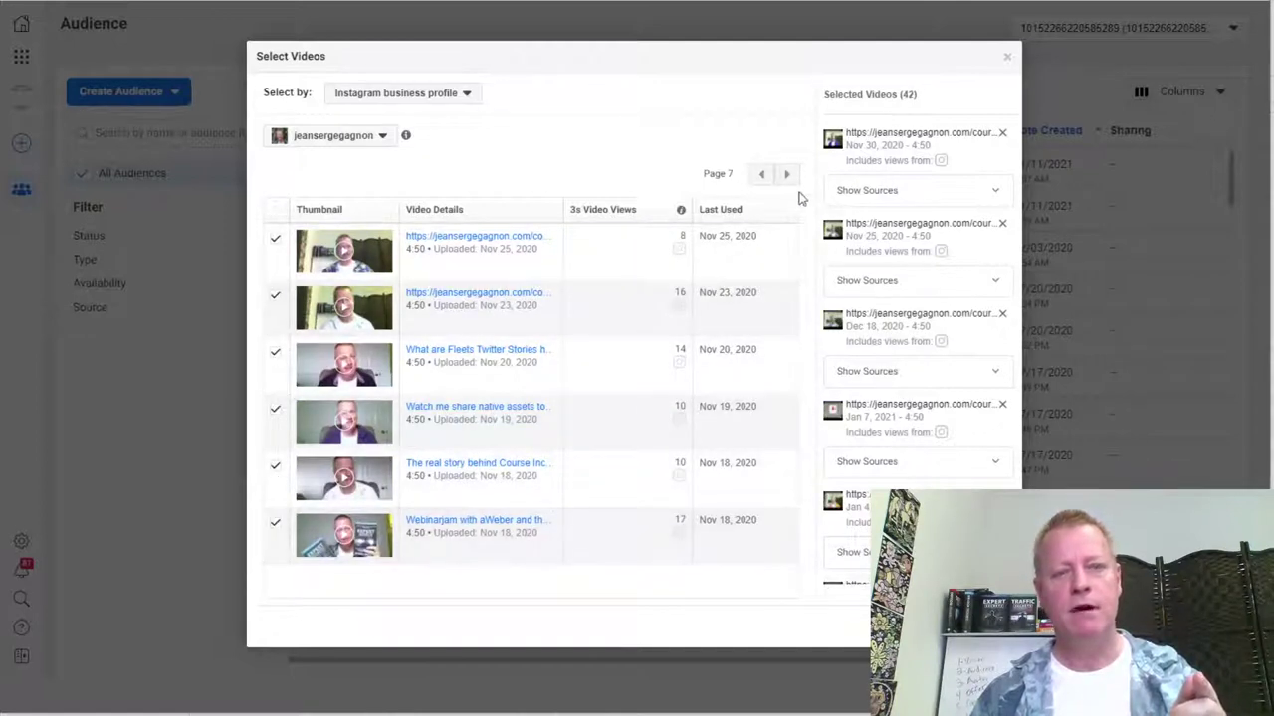
Step: Add all six videos on page 8, uploaded Nov 9 to Nov 16, 2020, to the selection
left_click(785, 175)
left_click(275, 242)
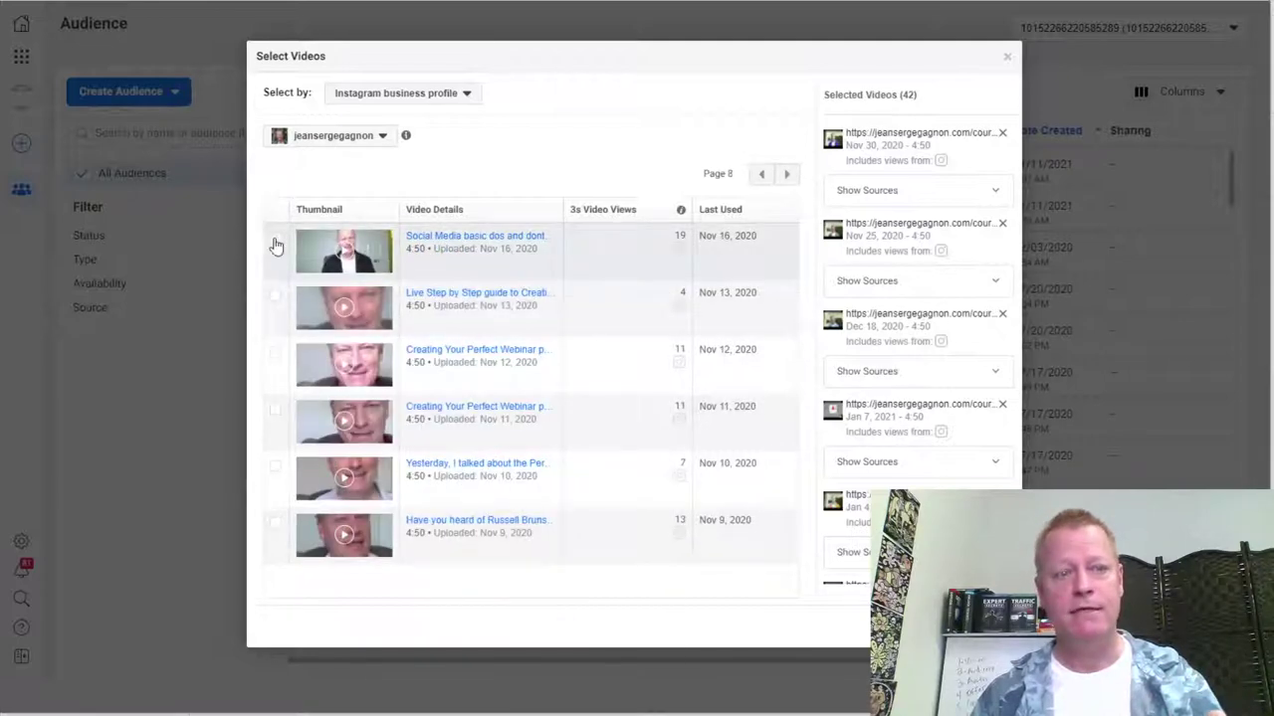
left_click(276, 296)
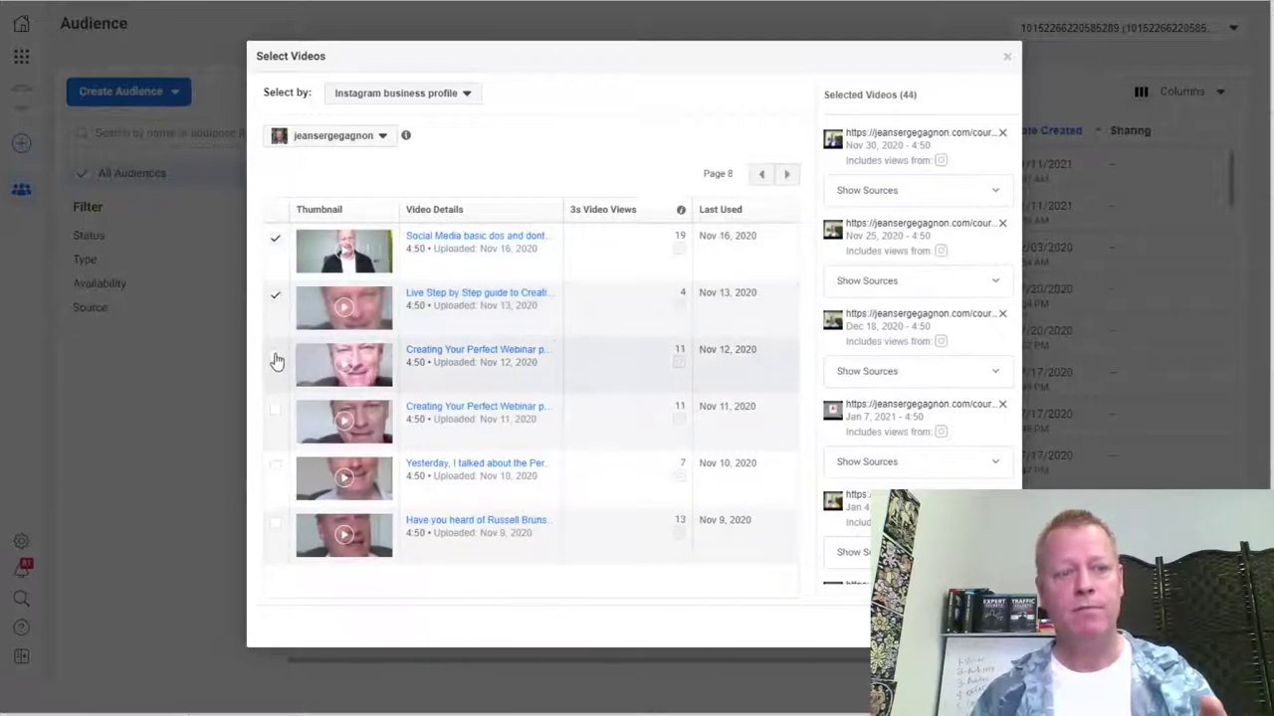
left_click(276, 355)
left_click(276, 465)
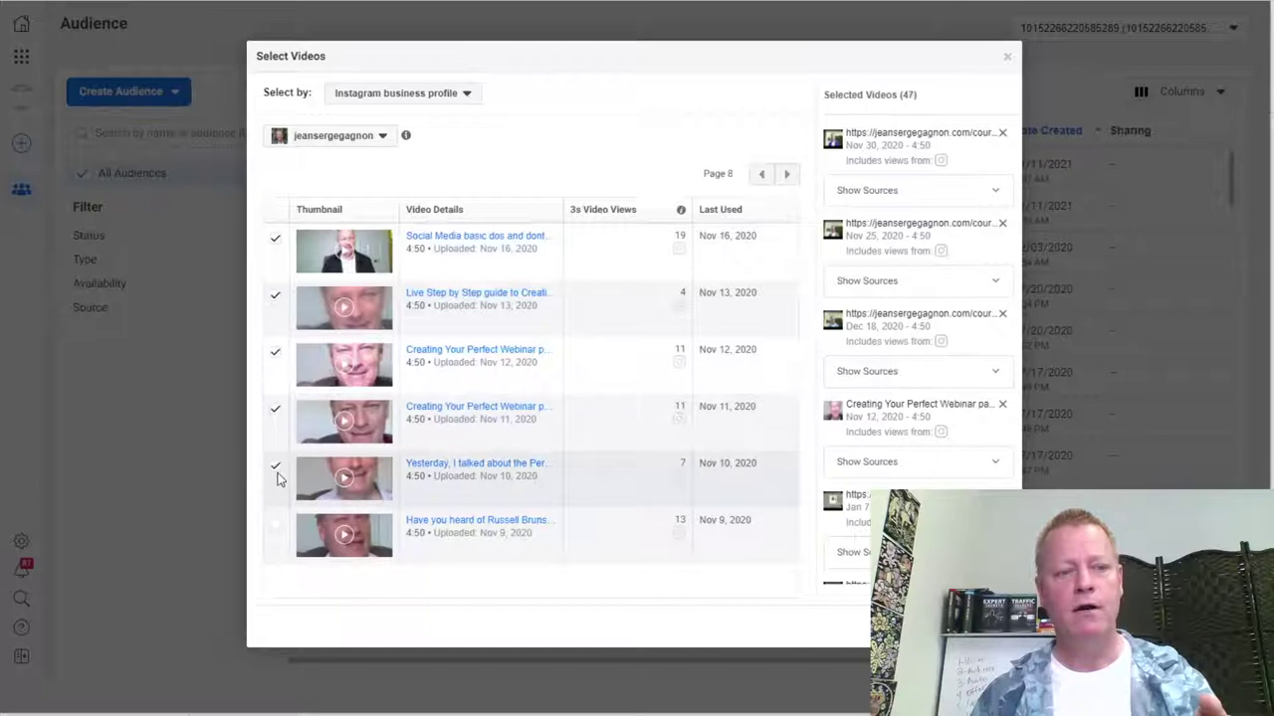
left_click(276, 530)
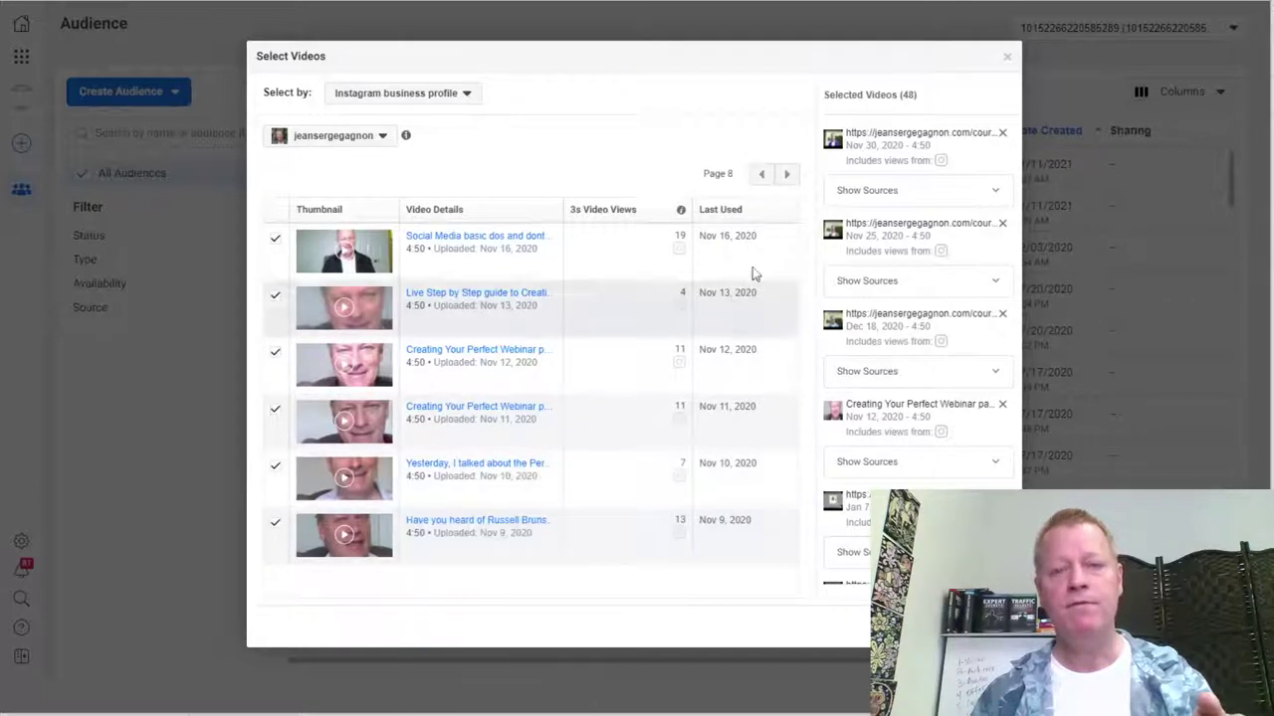
Step: Add all six videos on page 9, uploaded Oct 31 to Nov 6, 2020, to the selection
left_click(785, 175)
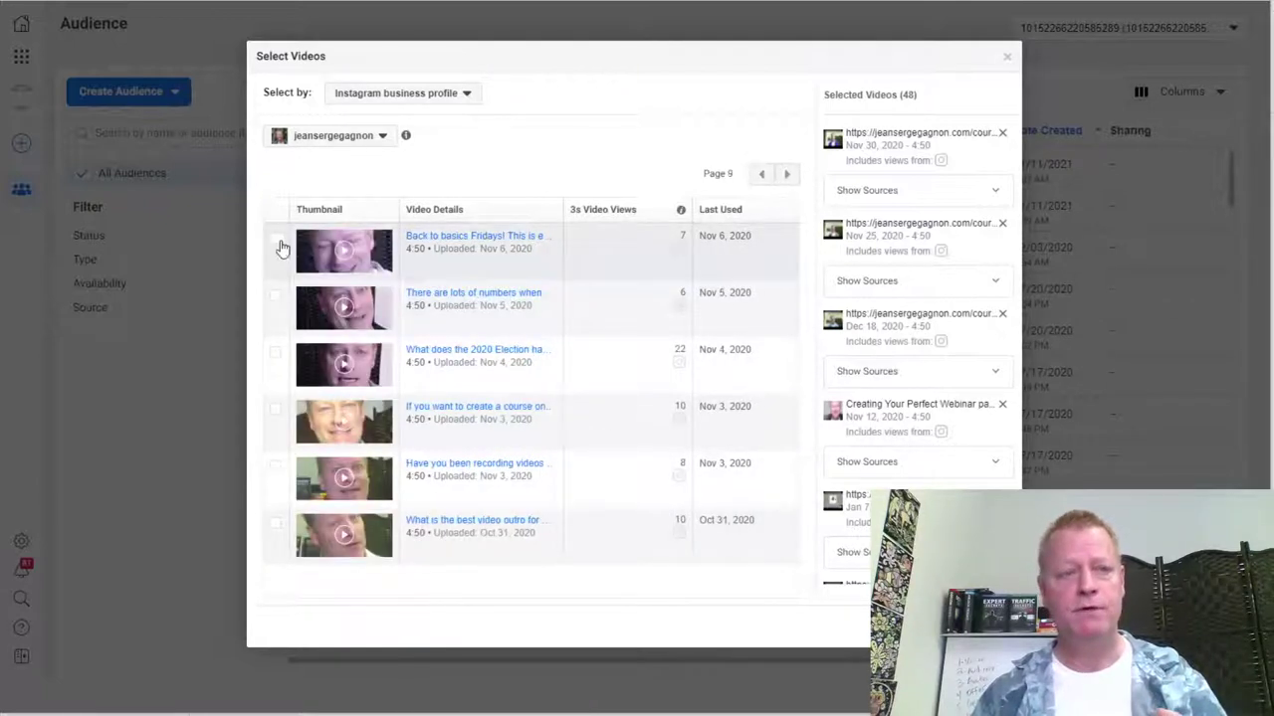
left_click(273, 274)
left_click(273, 298)
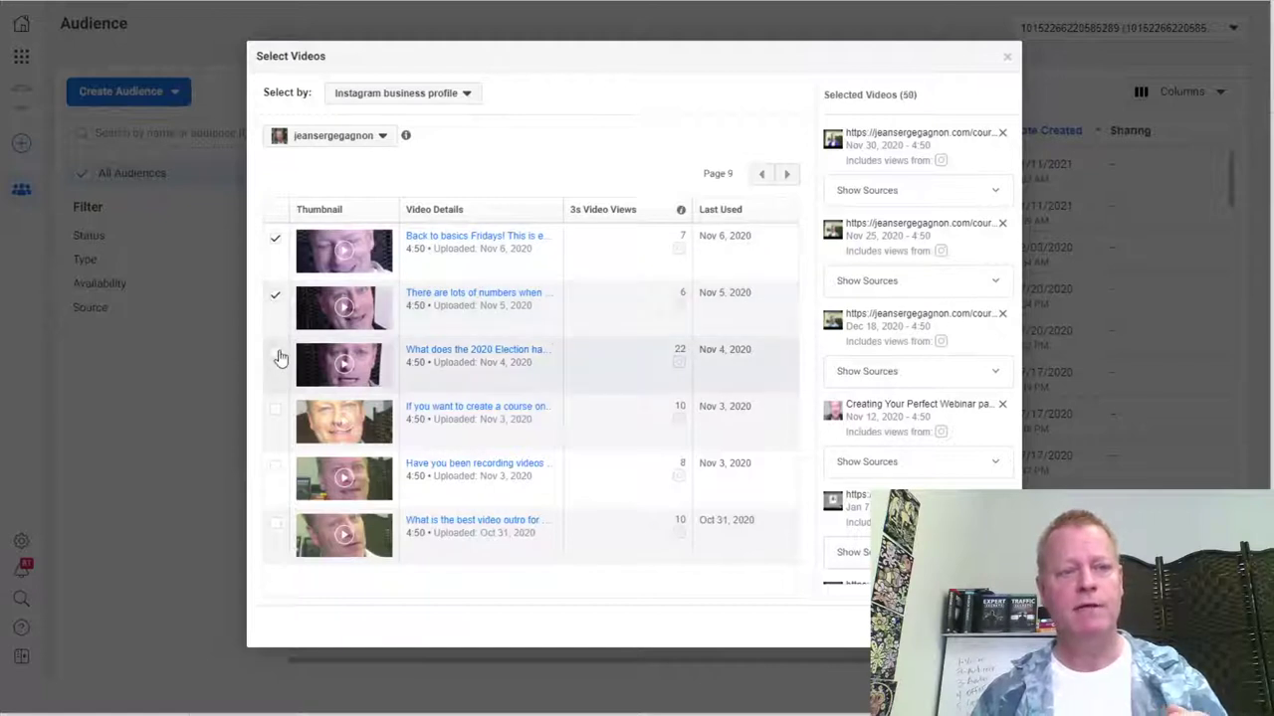
left_click(276, 355)
left_click(279, 425)
left_click(276, 469)
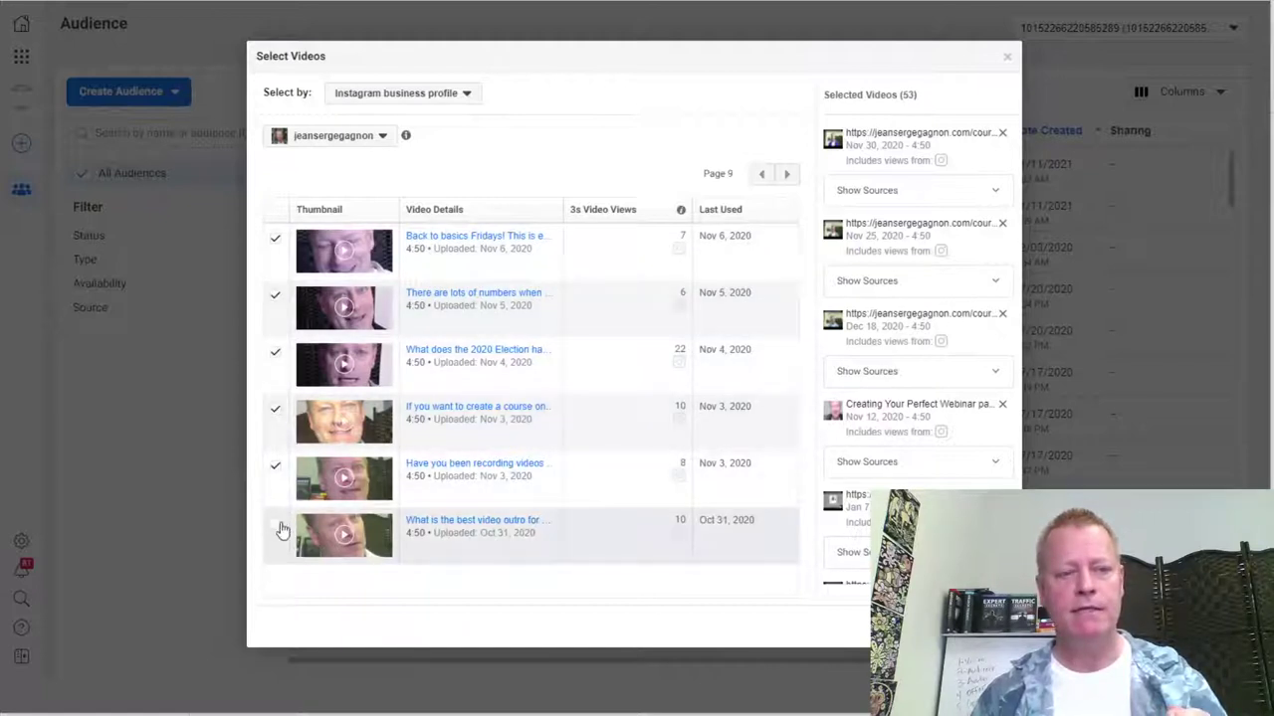
left_click(277, 525)
Step: Add all six videos on page 10, uploaded Oct 22 to Oct 29, 2020, to the selection
left_click(786, 174)
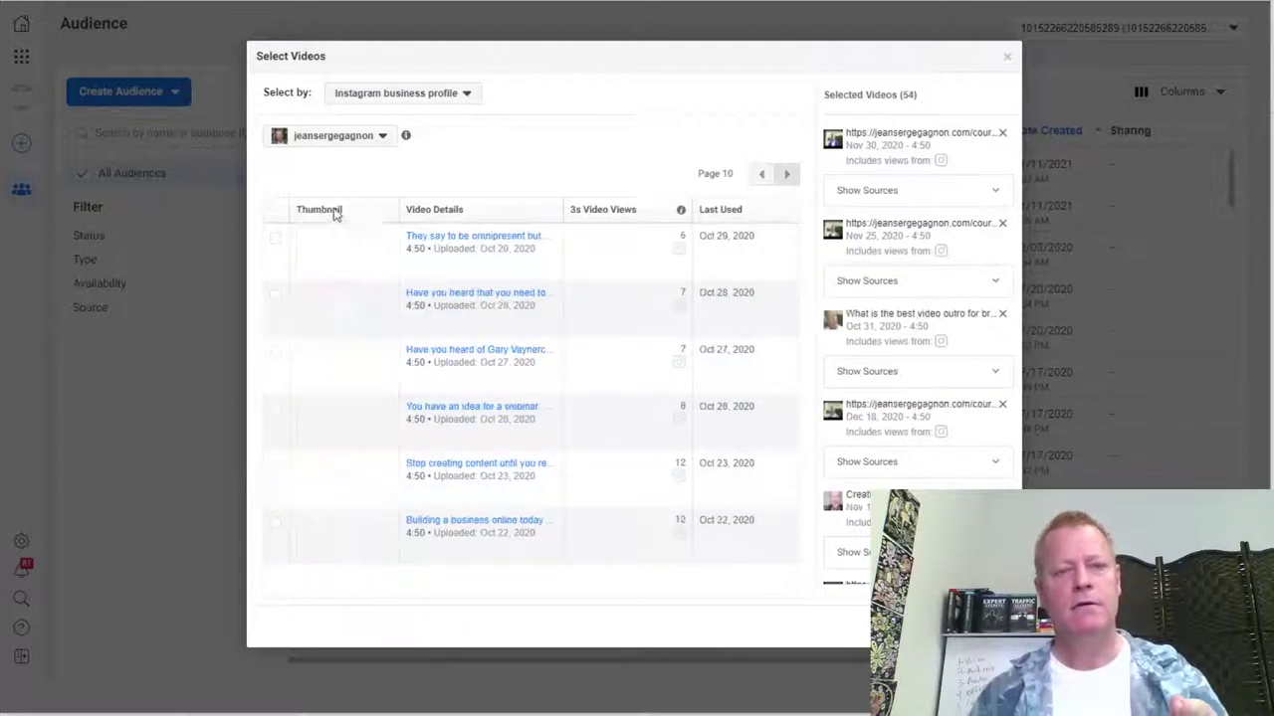
left_click(276, 240)
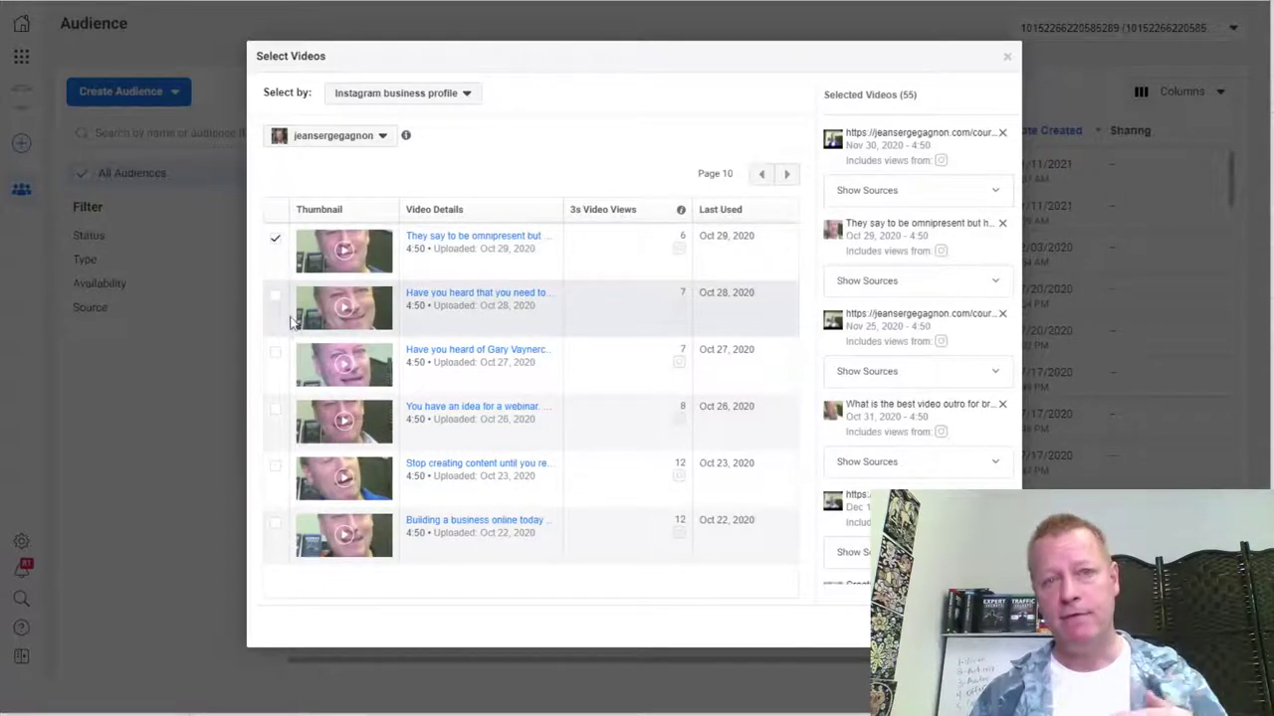
left_click(276, 296)
left_click(276, 352)
left_click(275, 409)
left_click(275, 465)
left_click(276, 524)
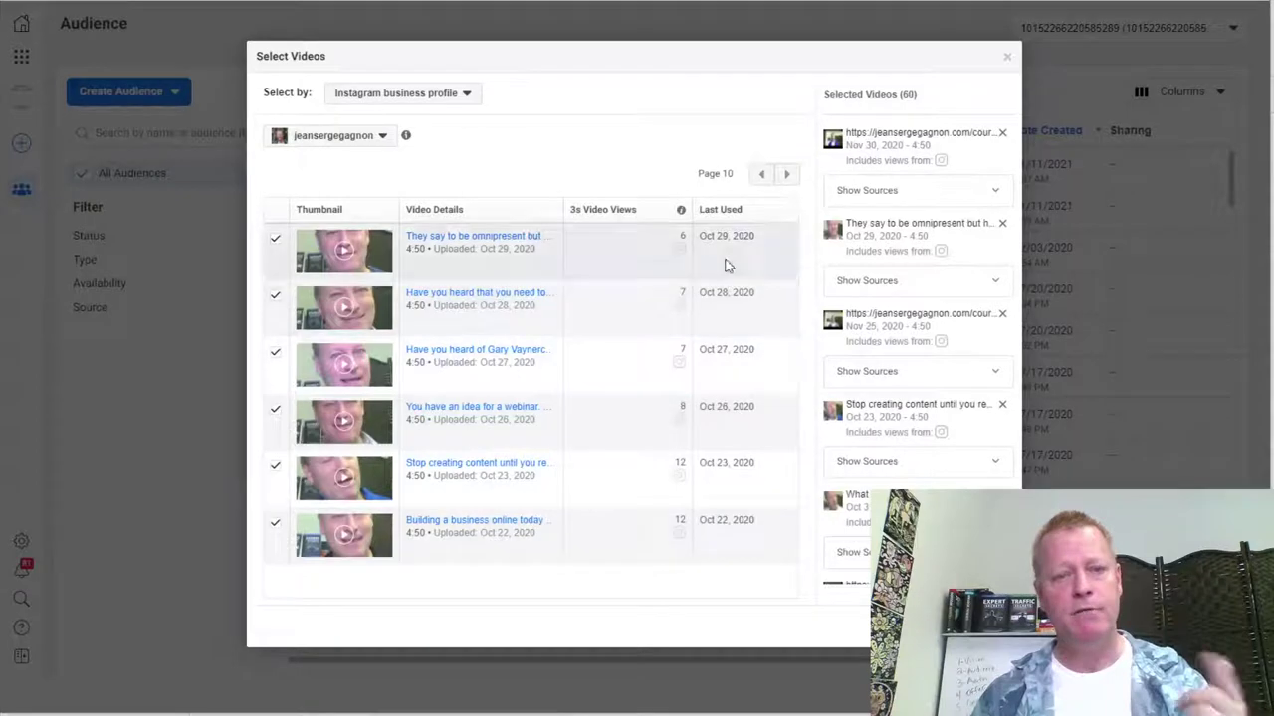
Step: Add all six videos on page 11, uploaded Oct 14 to Oct 21, 2020, to the selection
left_click(789, 177)
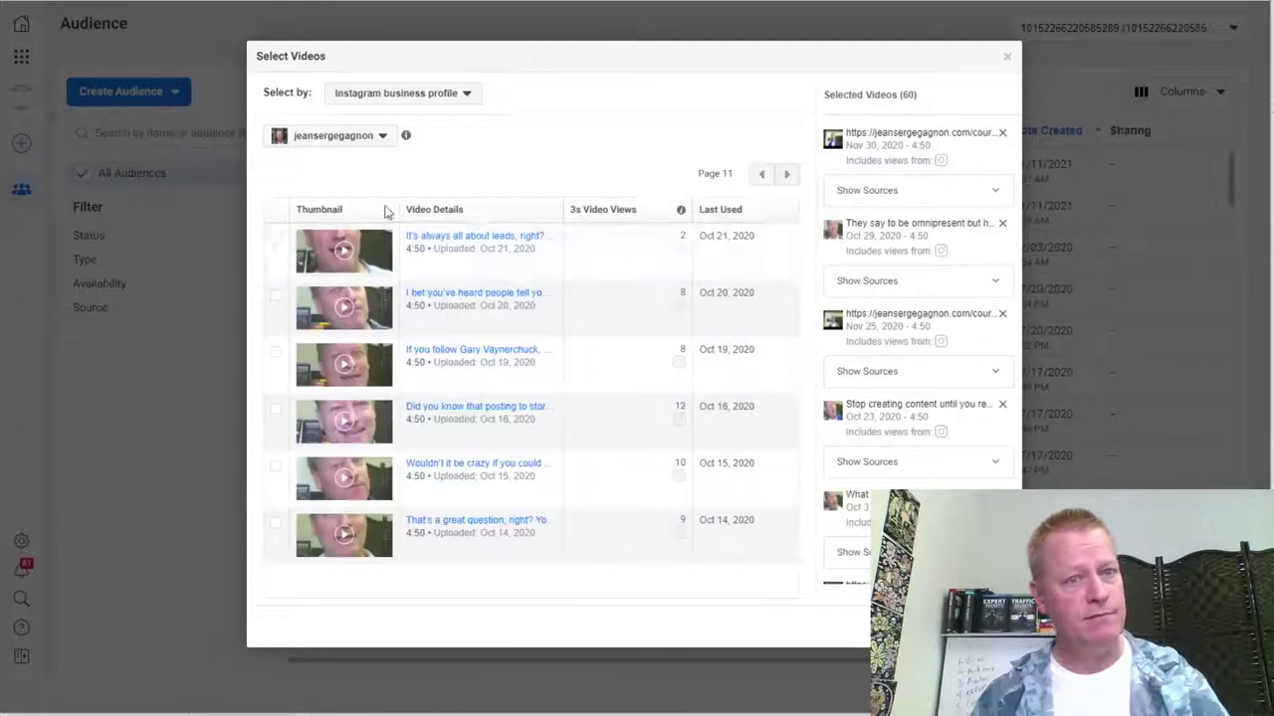
left_click(278, 263)
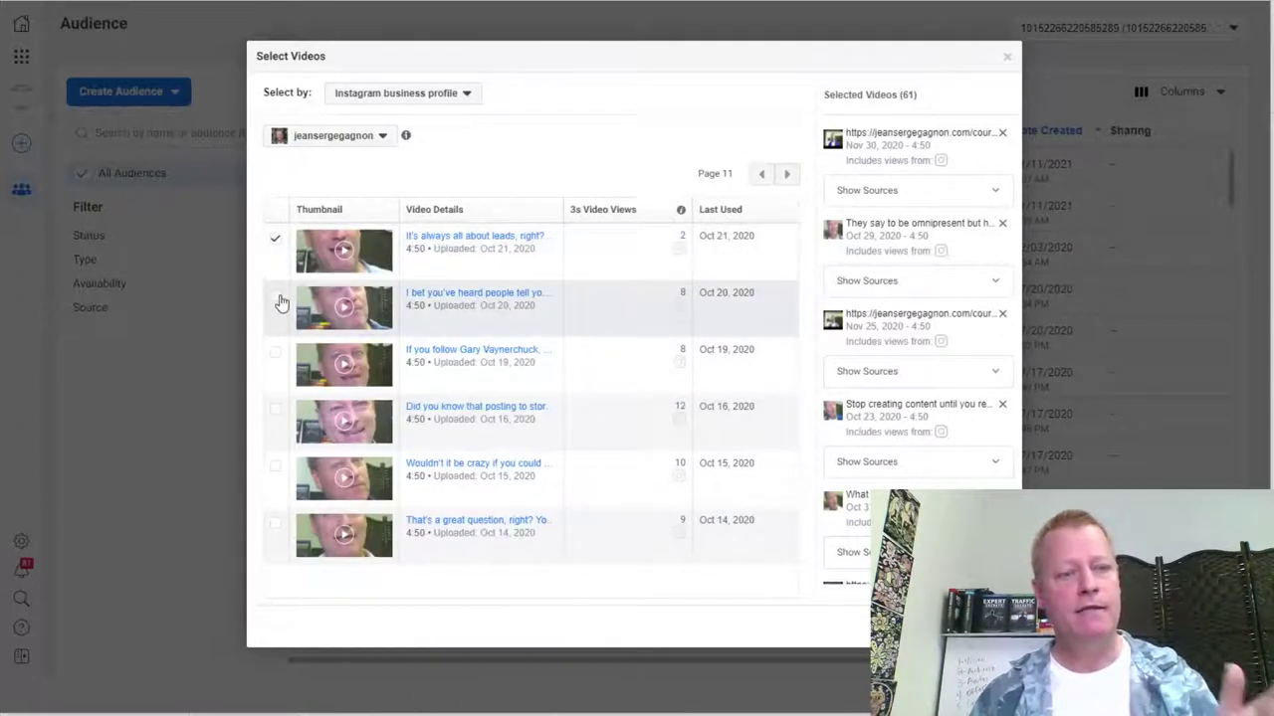
left_click(278, 296)
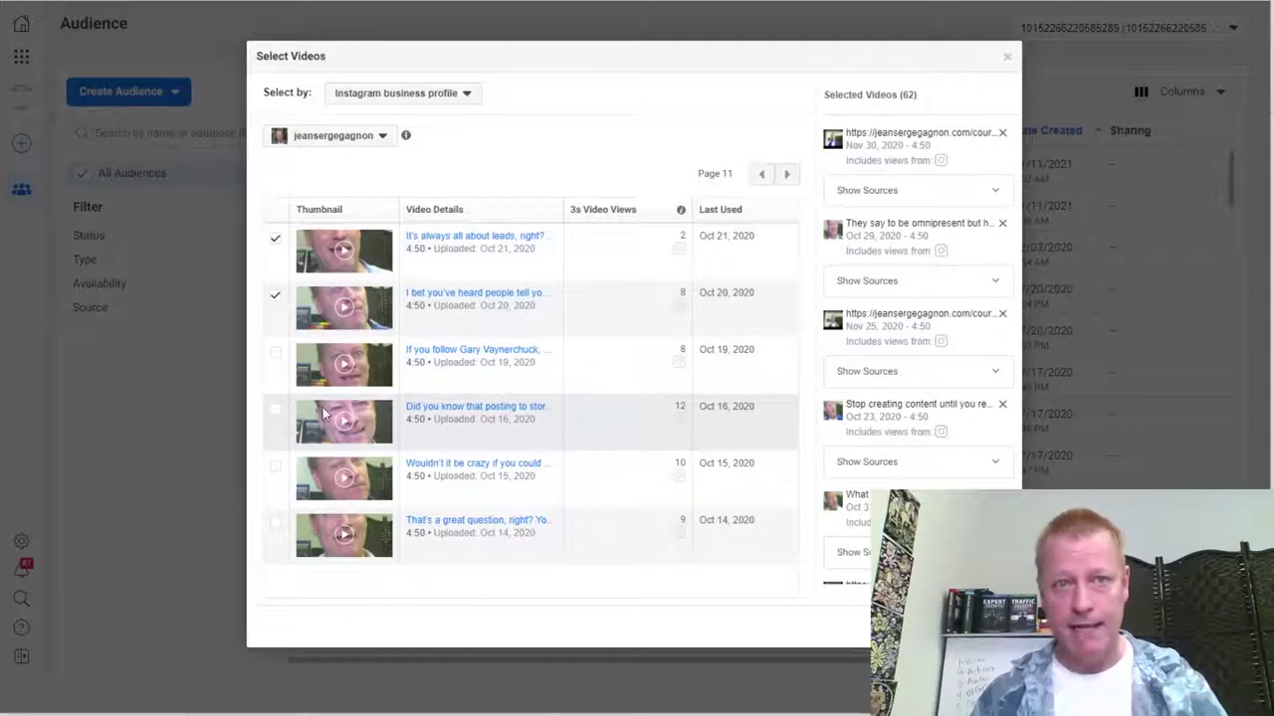
left_click(276, 354)
left_click(276, 410)
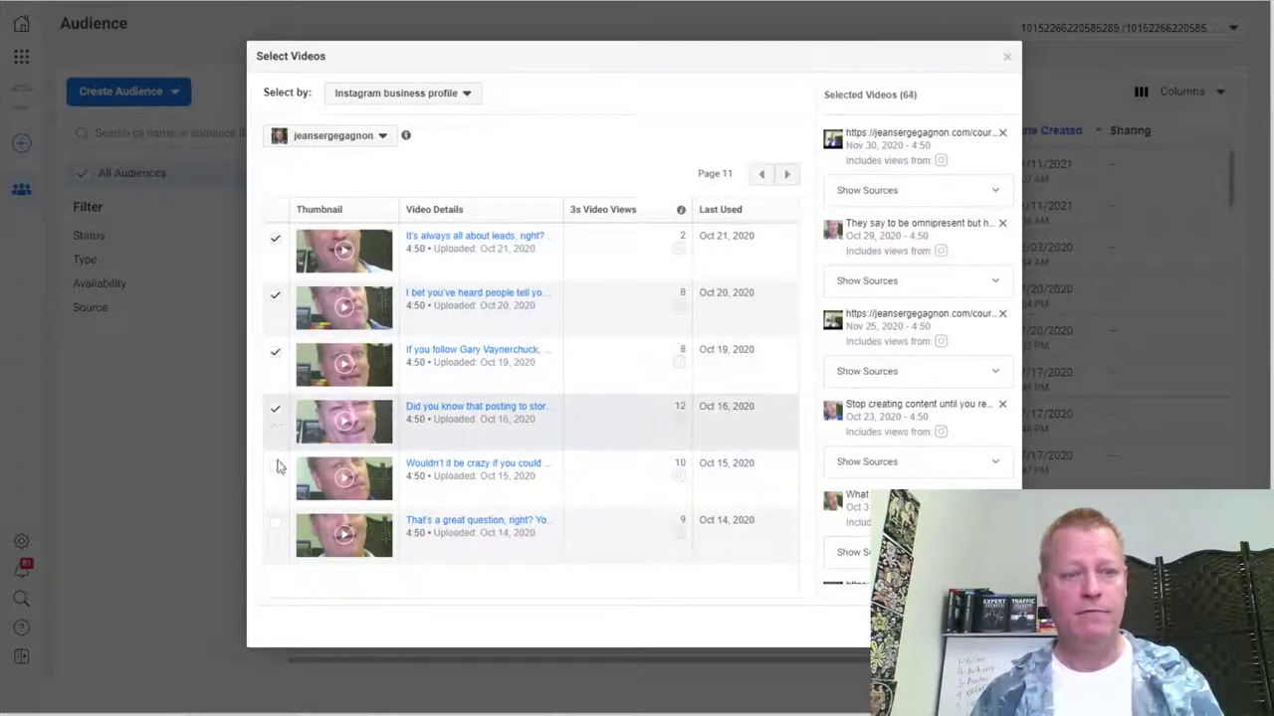
left_click(276, 468)
left_click(276, 524)
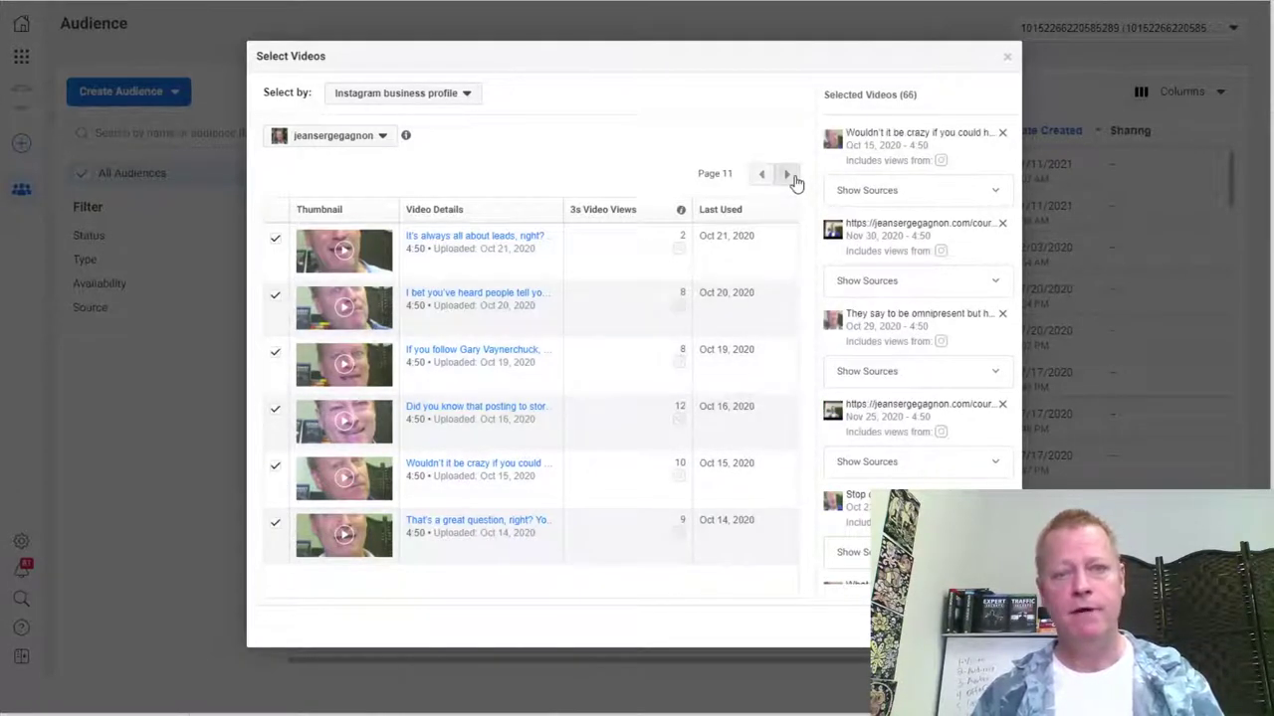
Step: Add all six videos on page 12, uploaded Oct 6 to Oct 13, 2020, to the selection
left_click(786, 175)
left_click(276, 240)
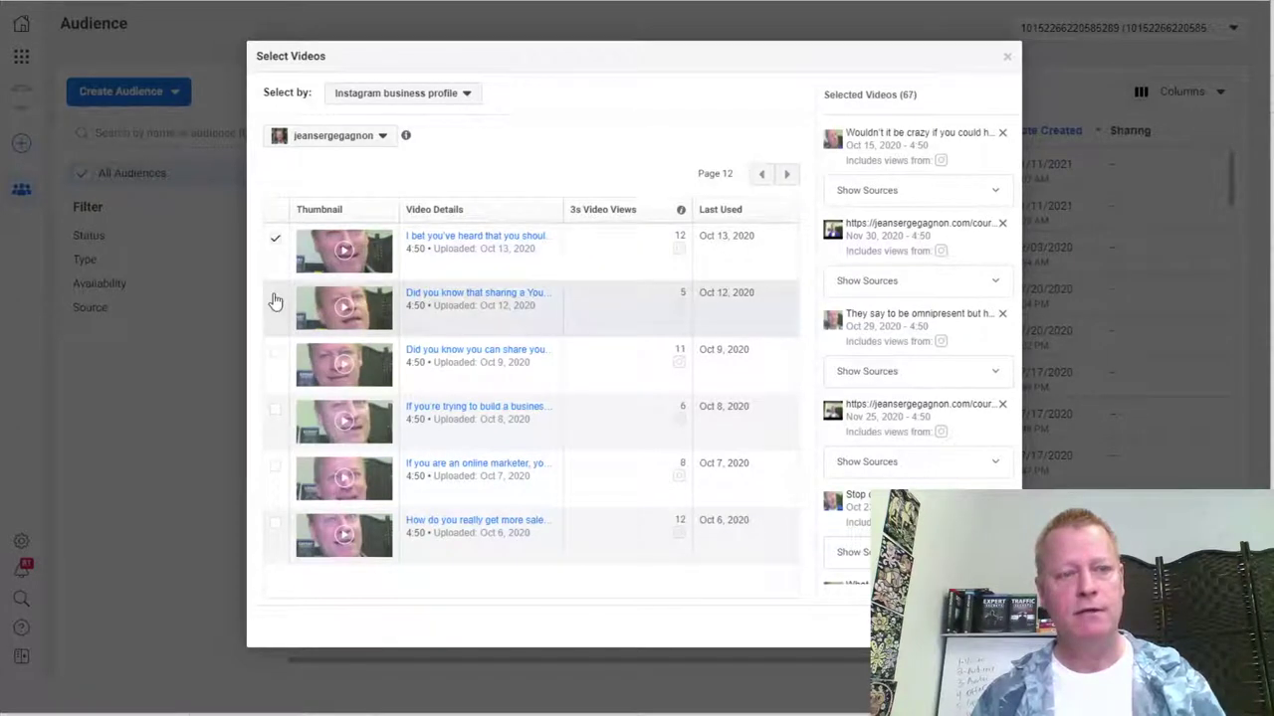
left_click(275, 296)
left_click(276, 354)
left_click(276, 426)
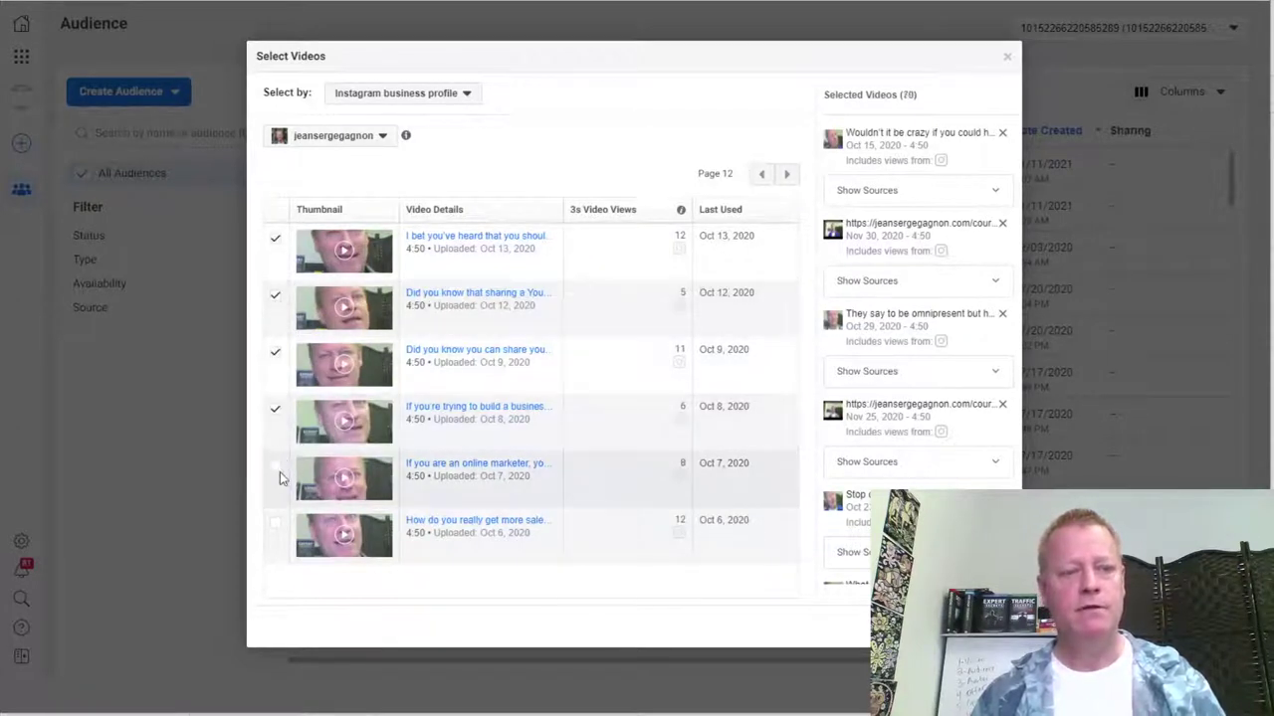
left_click(276, 479)
left_click(276, 525)
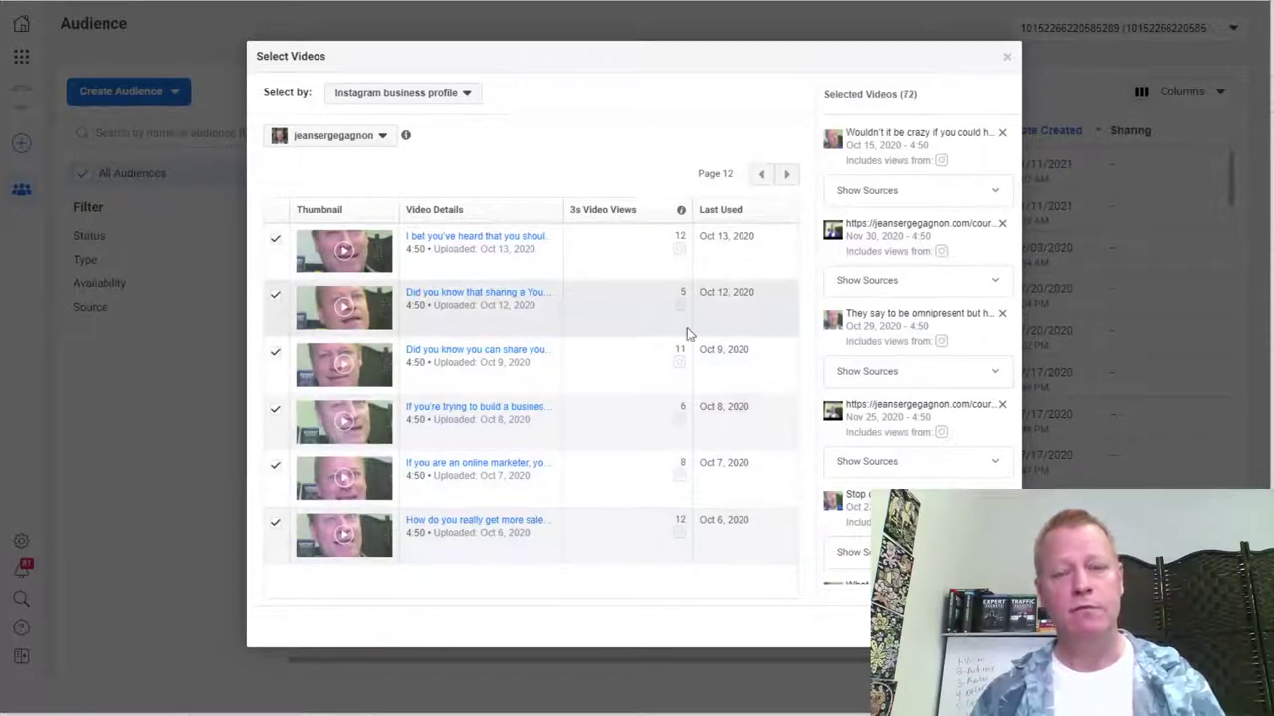
Step: Add all six videos on page 13, uploaded Sep 24 to Oct 2, 2020, to the selection
left_click(785, 176)
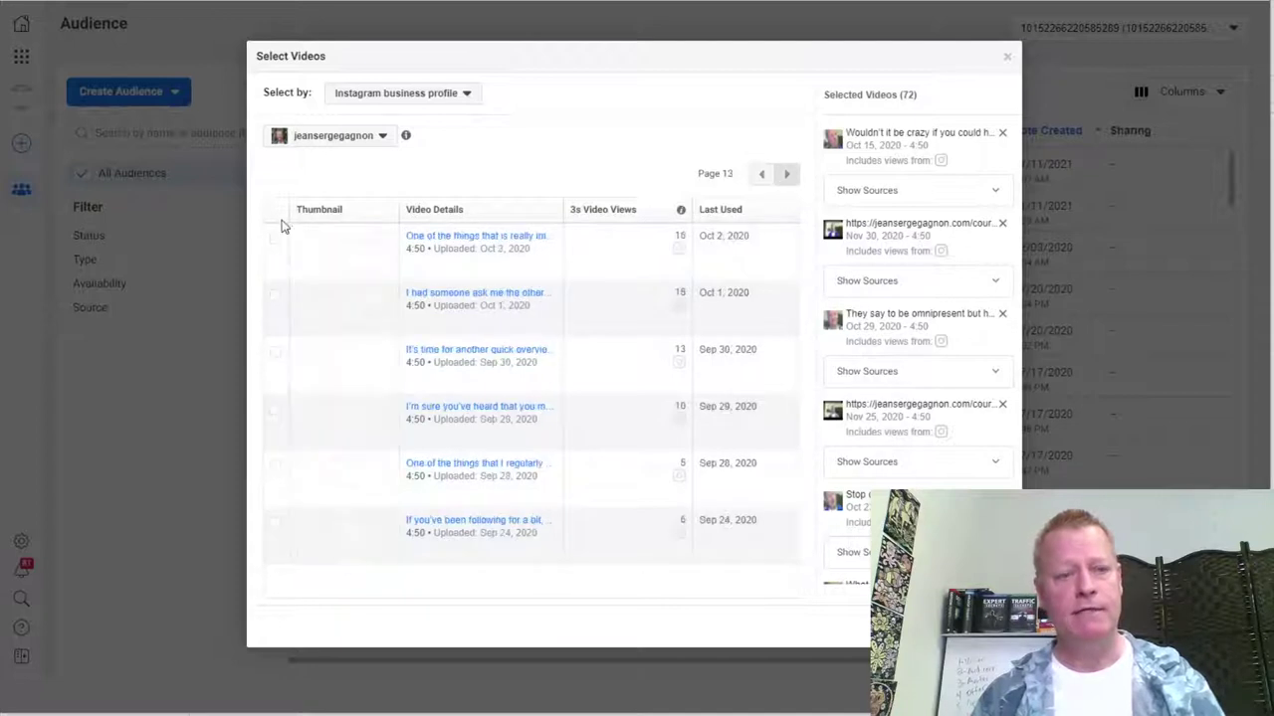
left_click(275, 294)
left_click(274, 410)
left_click(276, 466)
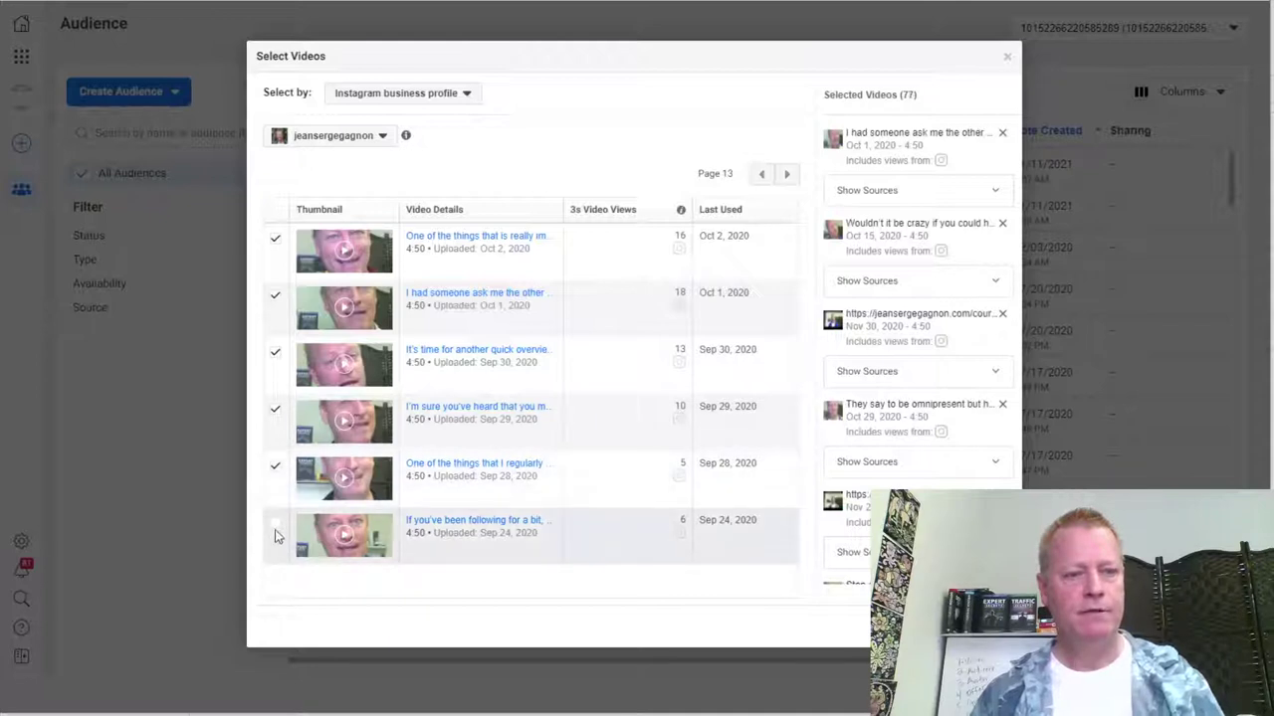
Step: Add all six videos on page 14, uploaded Sep 17 to Sep 23, 2020, to the selection
left_click(786, 174)
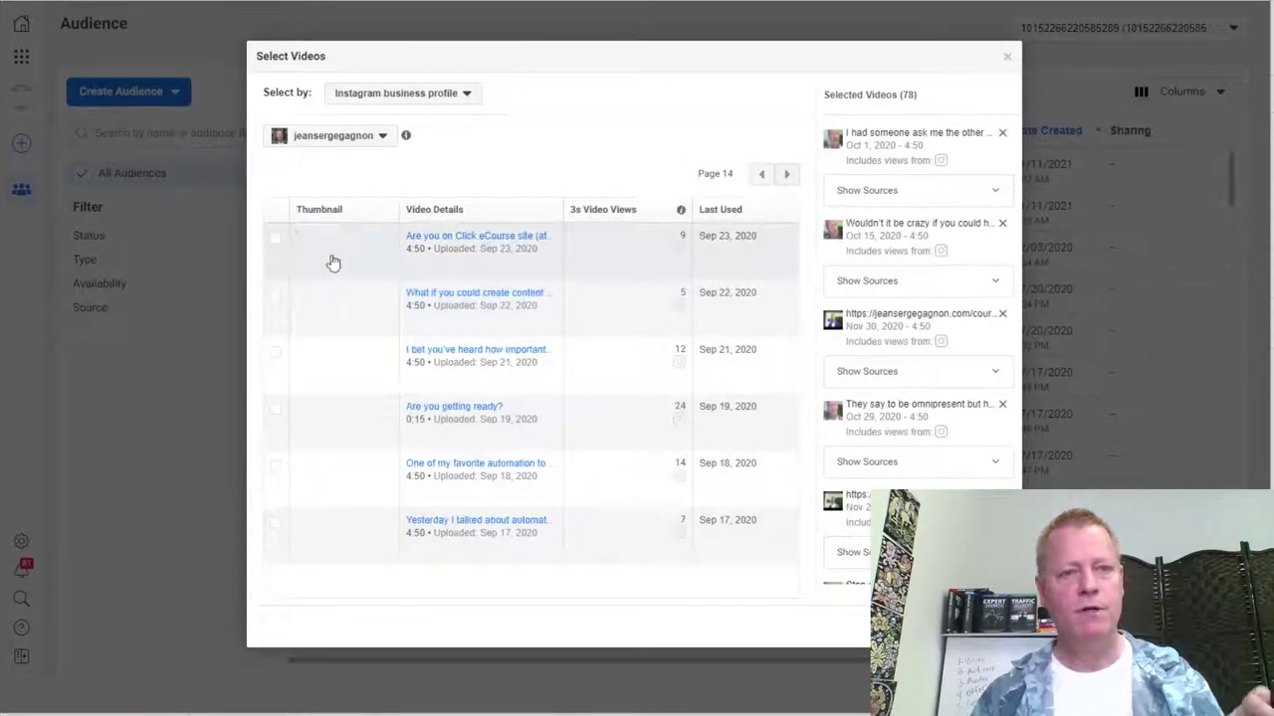
left_click(277, 240)
left_click(276, 311)
left_click(277, 362)
left_click(278, 417)
left_click(277, 487)
left_click(275, 526)
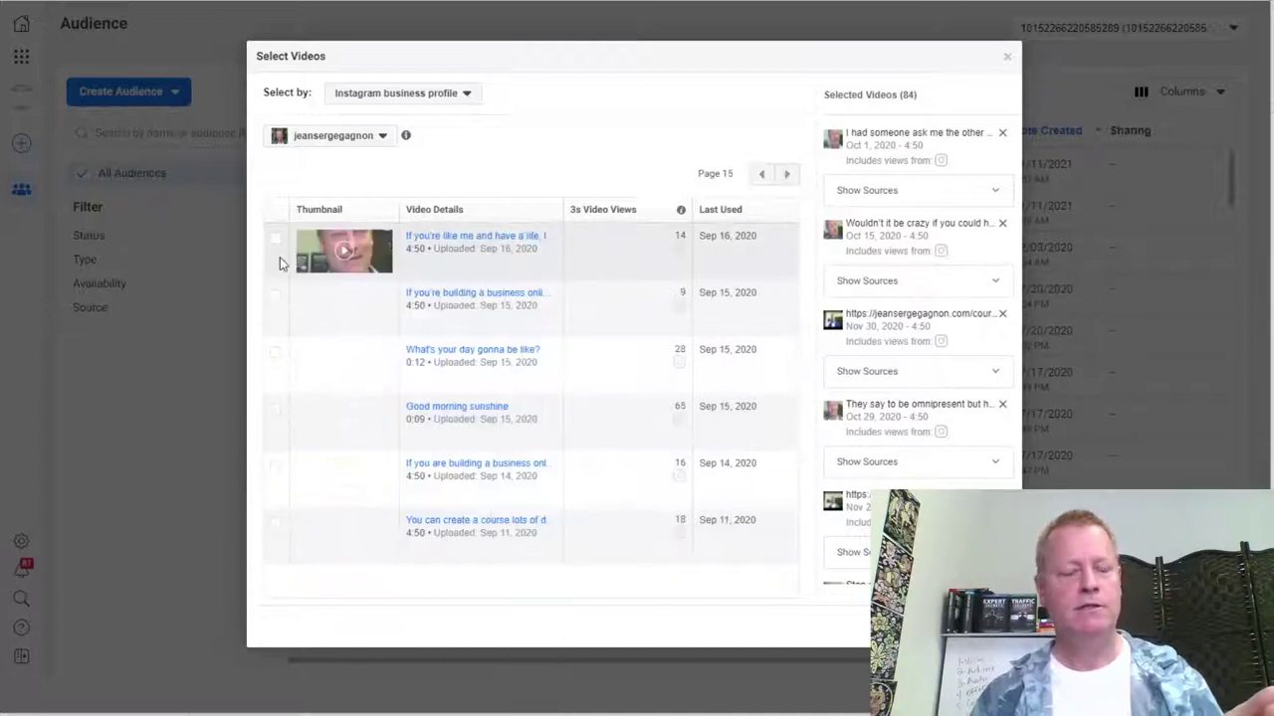
Step: Add all six videos on page 15, uploaded Sep 11 to Sep 16, 2020, and confirm the video selection
left_click(276, 241)
left_click(279, 301)
left_click(278, 356)
left_click(278, 414)
left_click(275, 480)
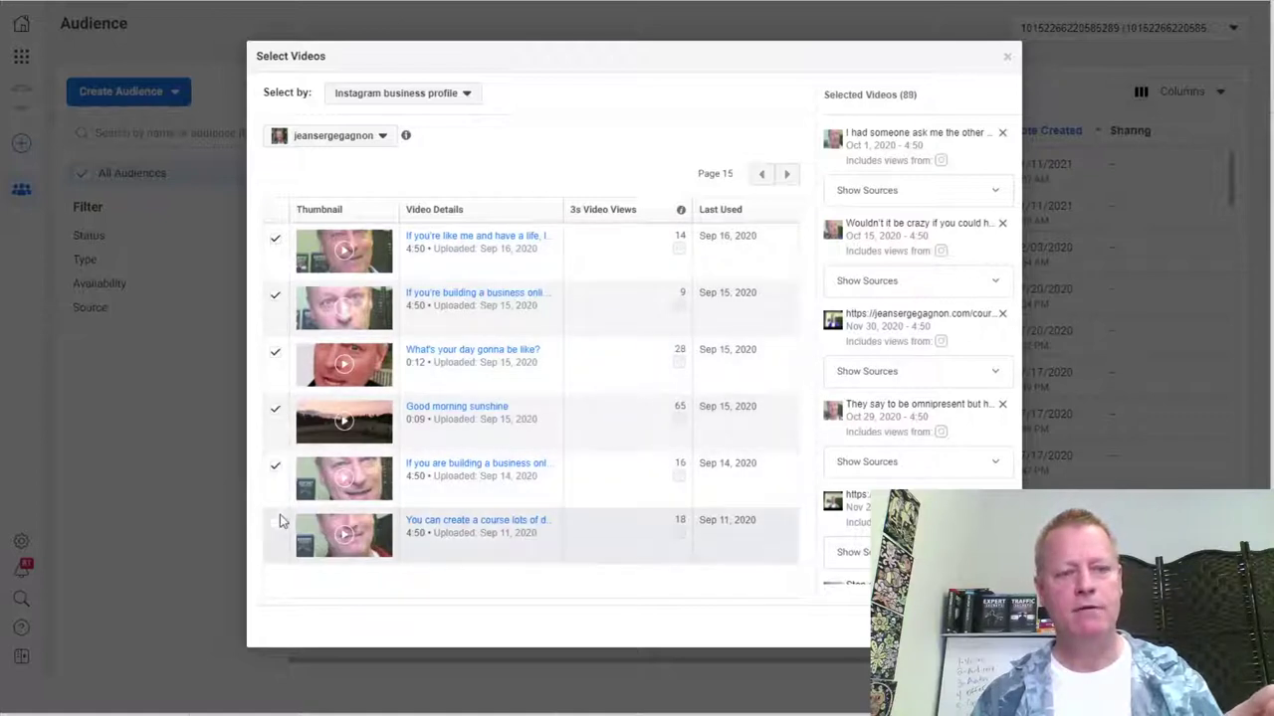
left_click(288, 530)
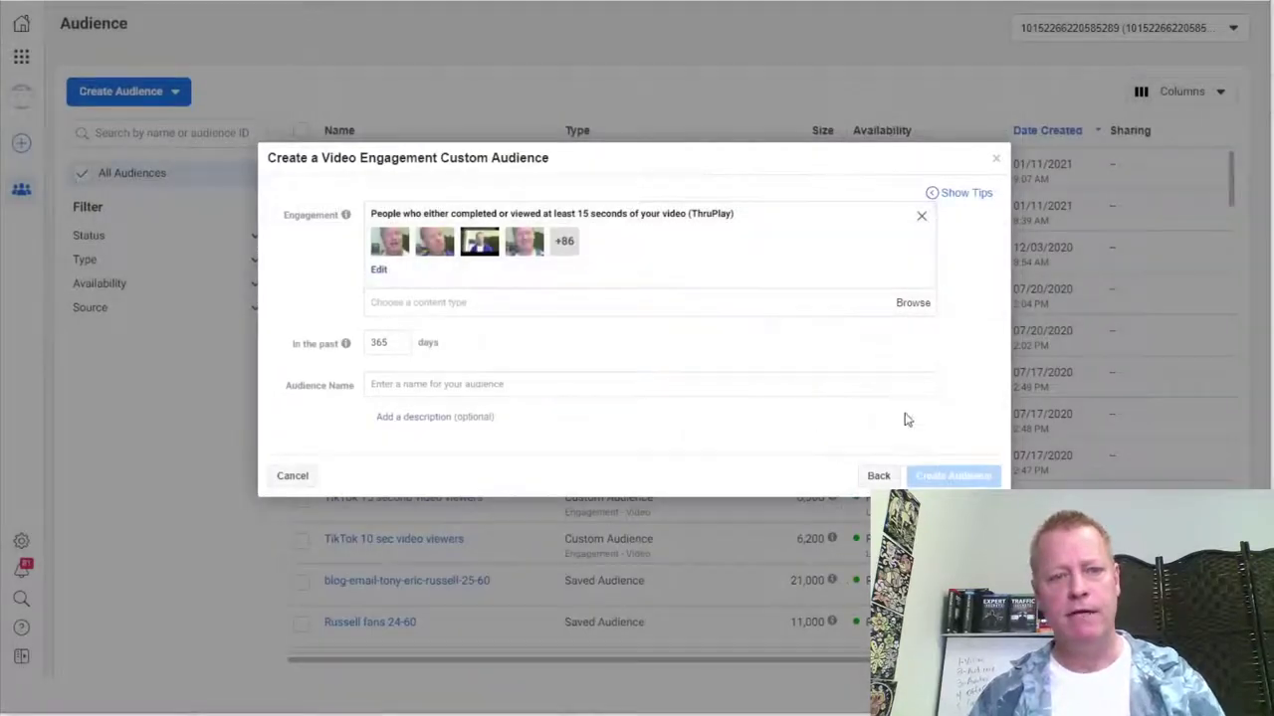
Step: Name the audience "IGTV 15s video viewers", create it and finish the custom audience dialogs
left_click(397, 383)
type("(")
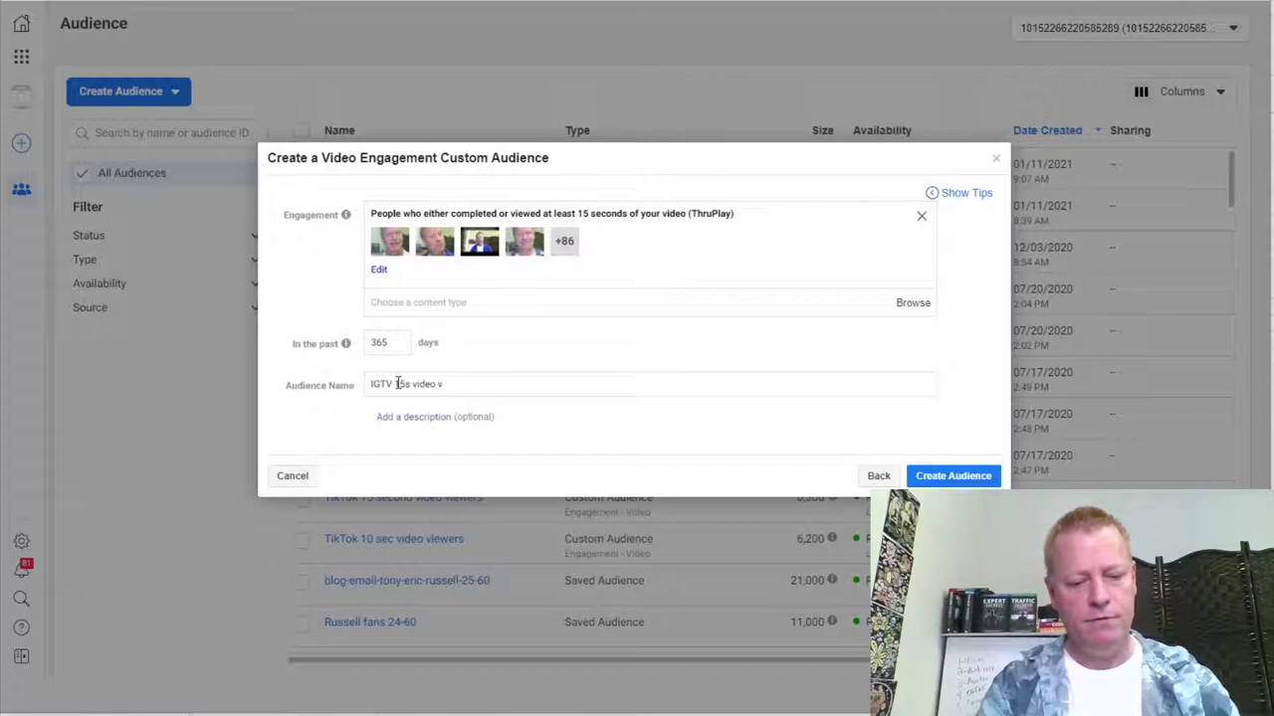
type("GTV 15s video viewers")
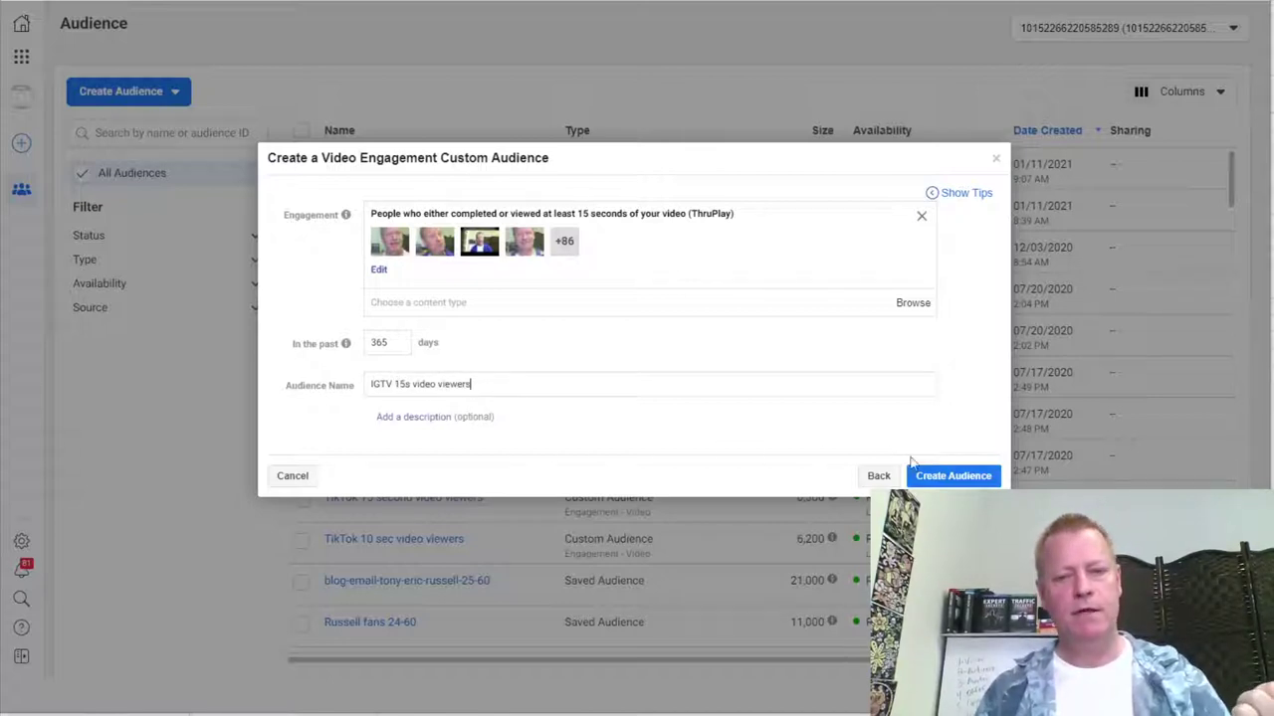
left_click(935, 477)
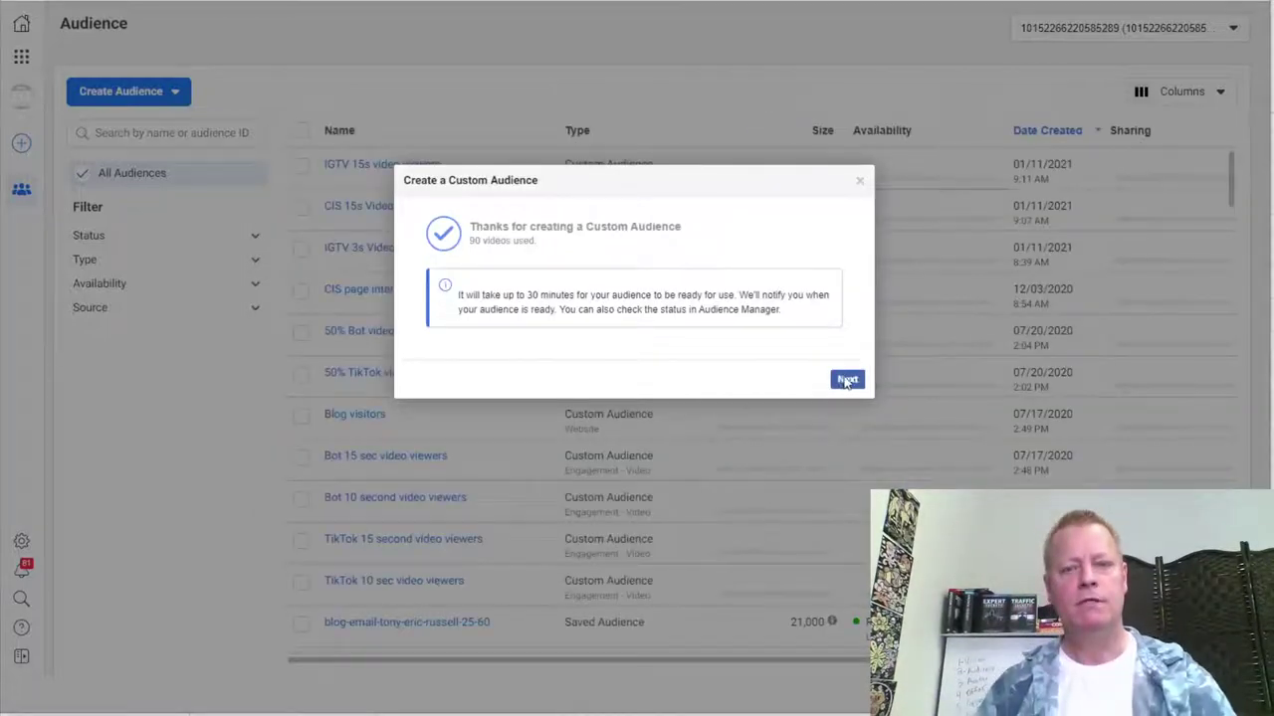
left_click(847, 380)
left_click(982, 459)
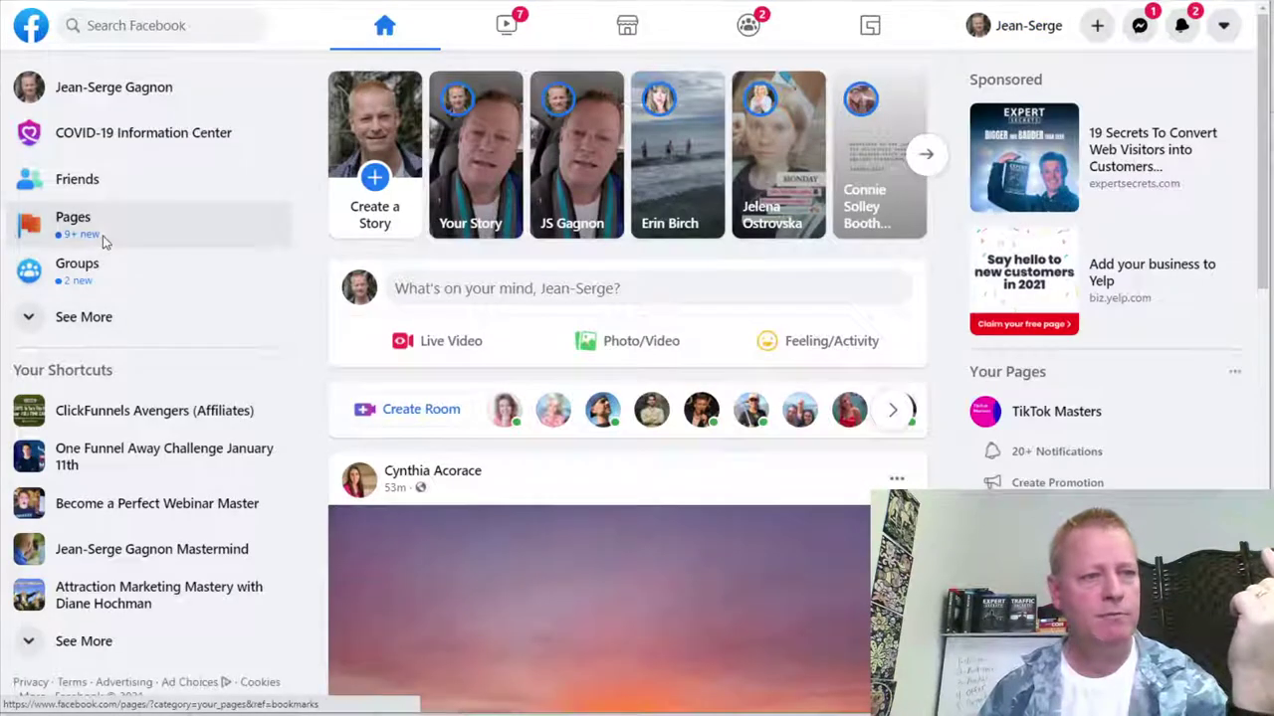
Step: Open the managed Entrepreneur page on Facebook and examine its insights, posts, videos and About details
left_click(99, 237)
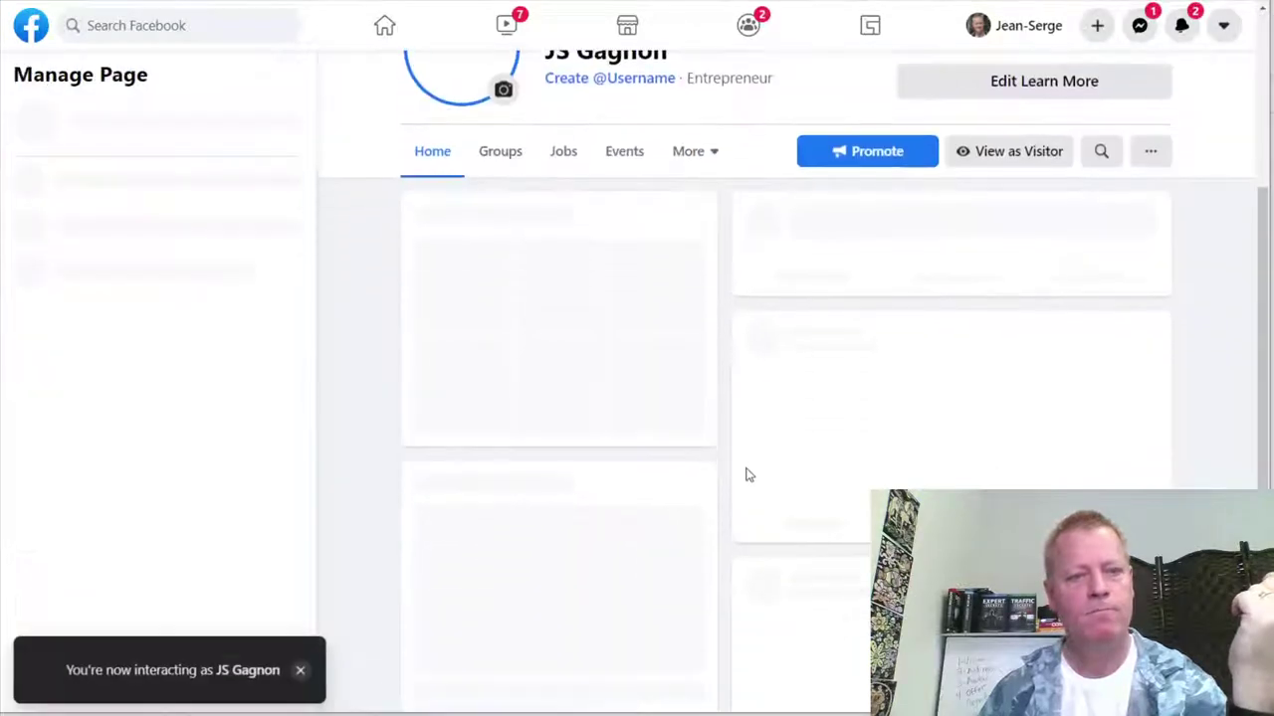
scroll(805, 497, "down", 7)
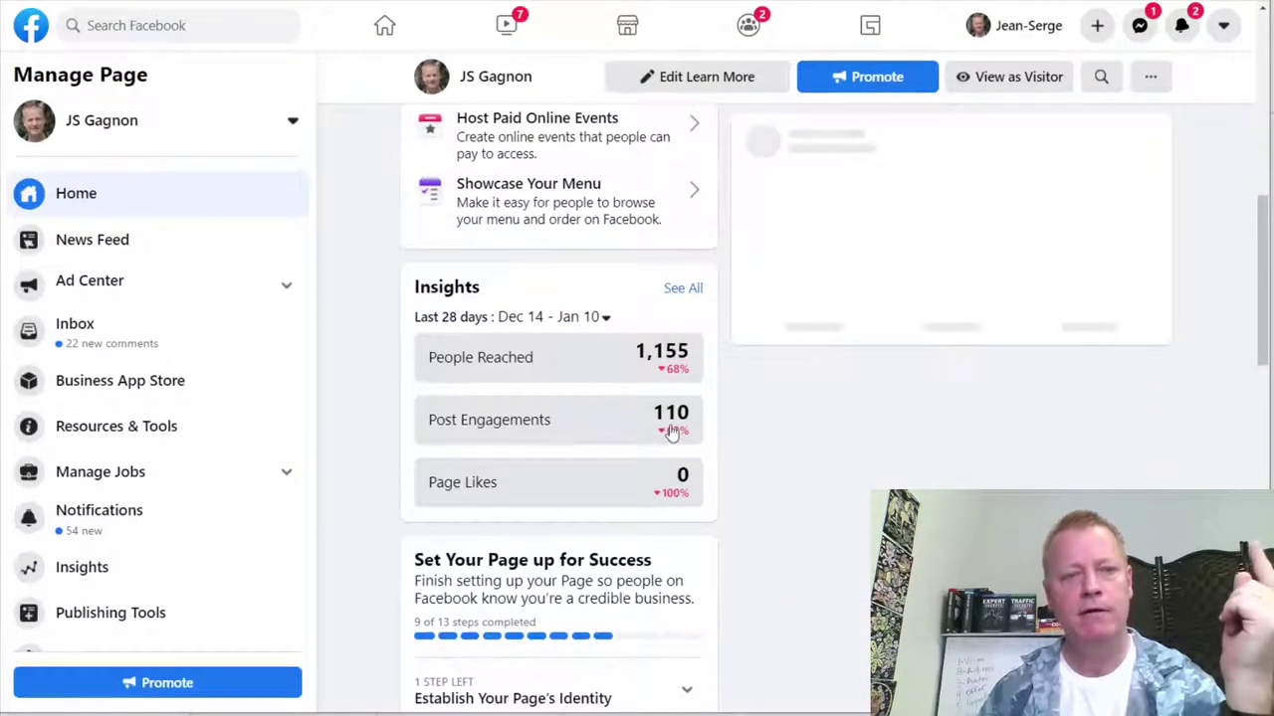
scroll(673, 433, "up", 3)
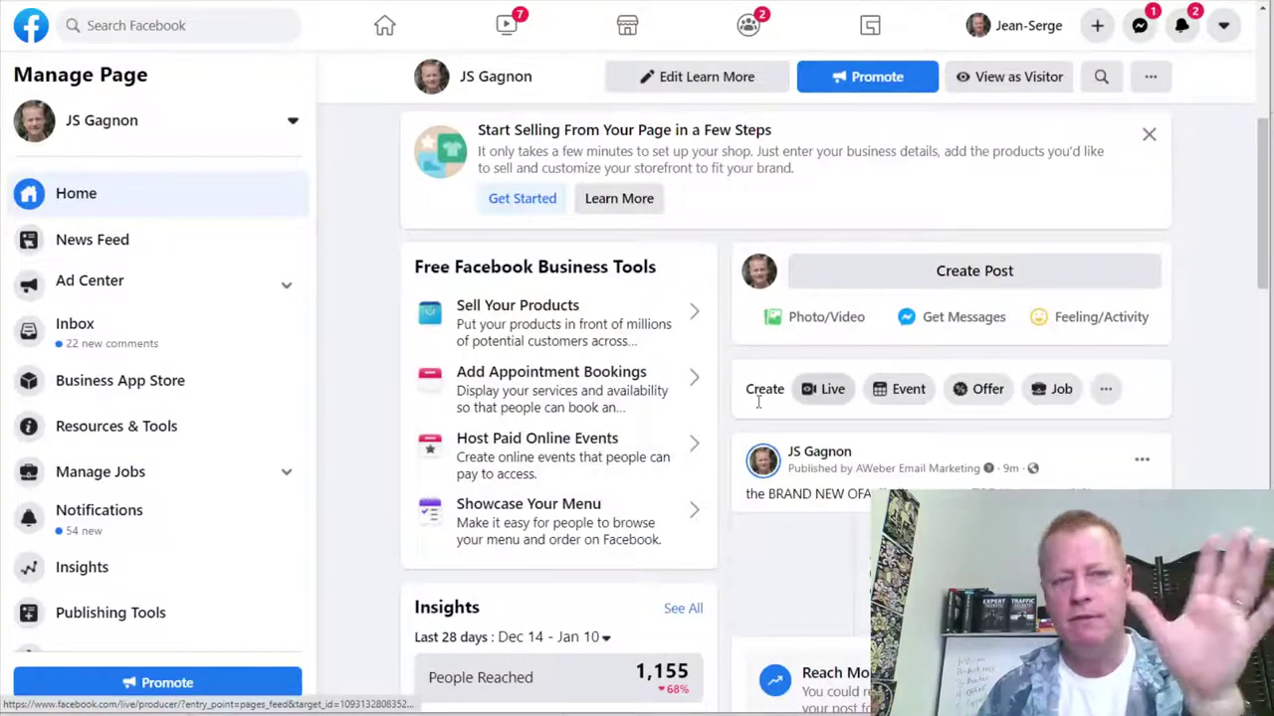
scroll(643, 408, "down", 3)
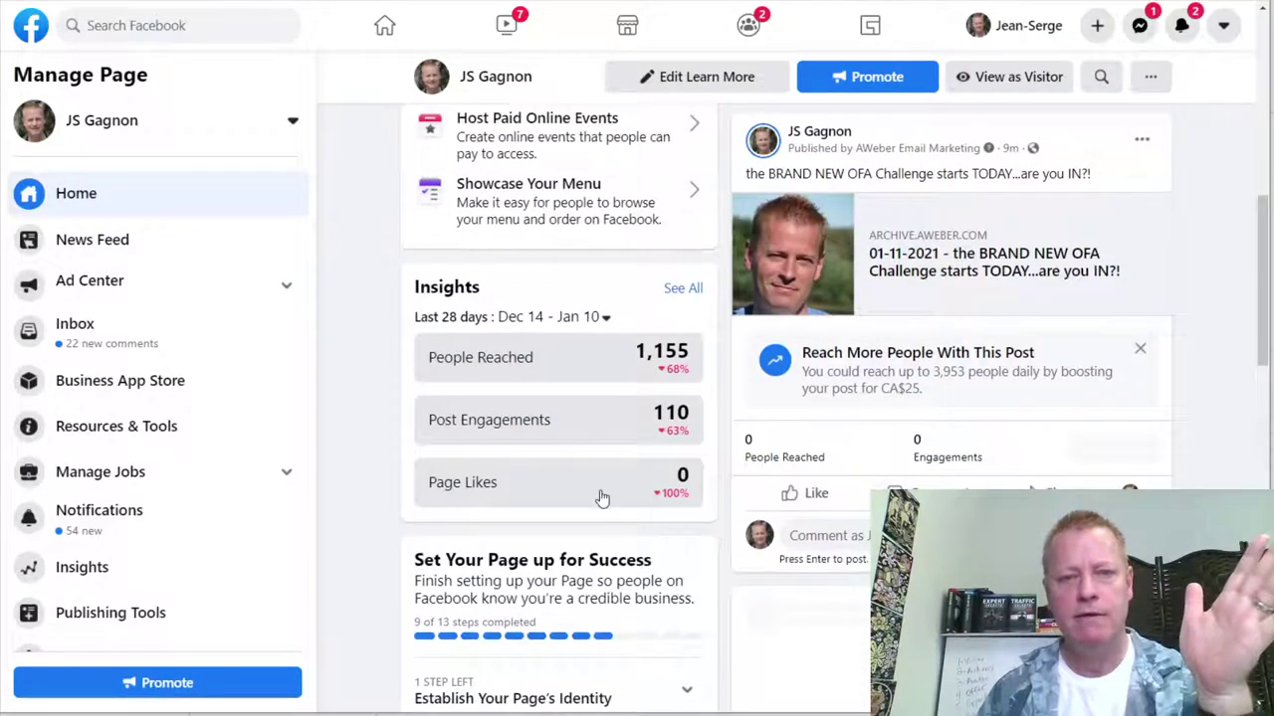
scroll(600, 494, "down", 8)
scroll(600, 495, "down", 6)
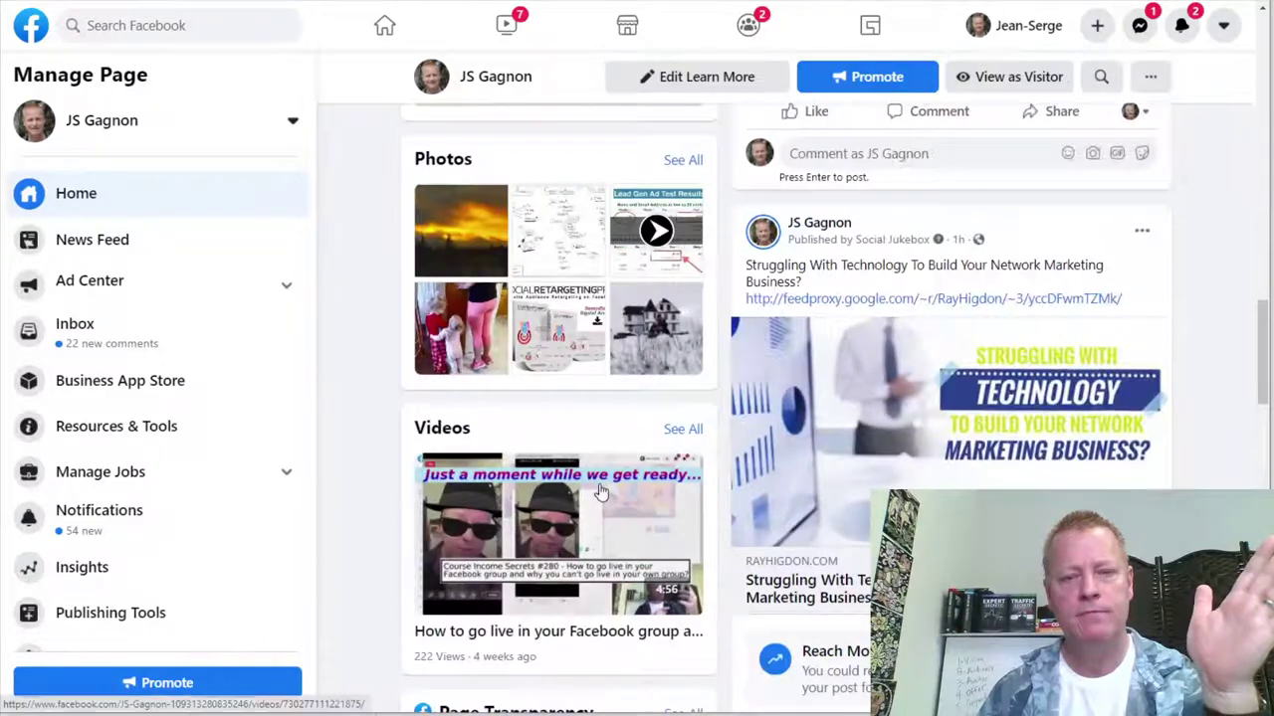
scroll(600, 491, "down", 5)
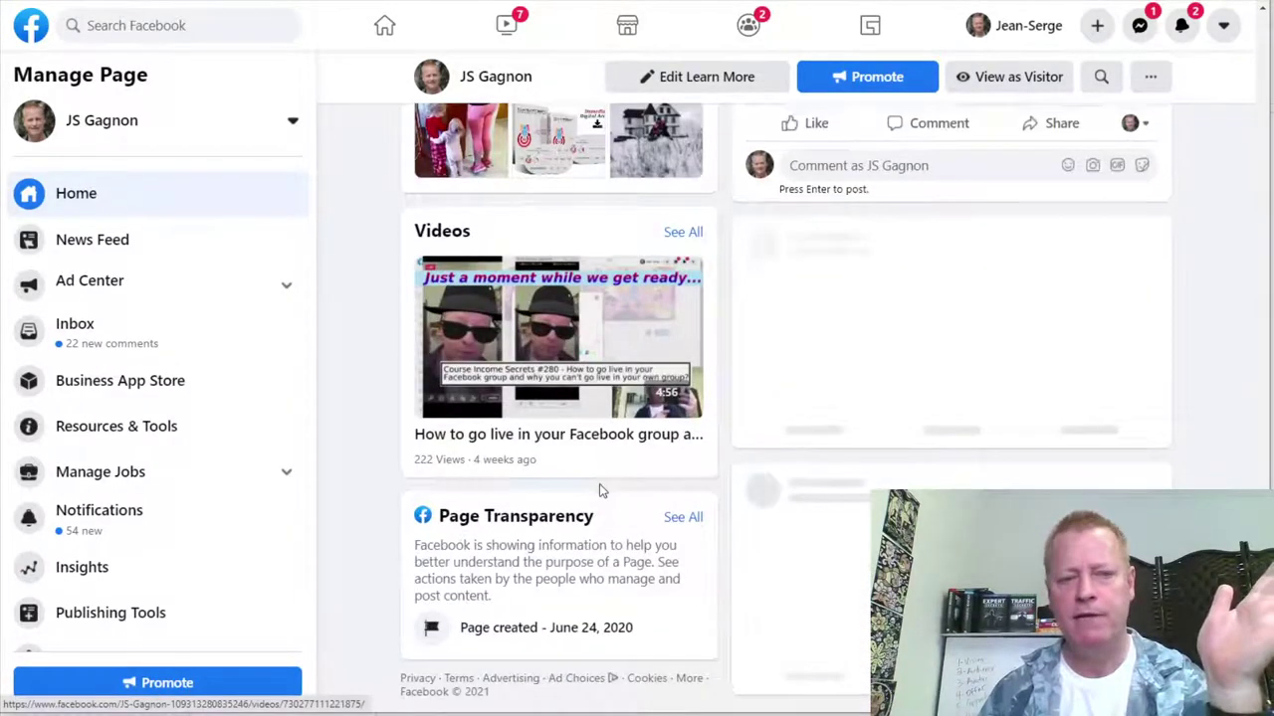
scroll(600, 491, "up", 12)
scroll(599, 492, "up", 5)
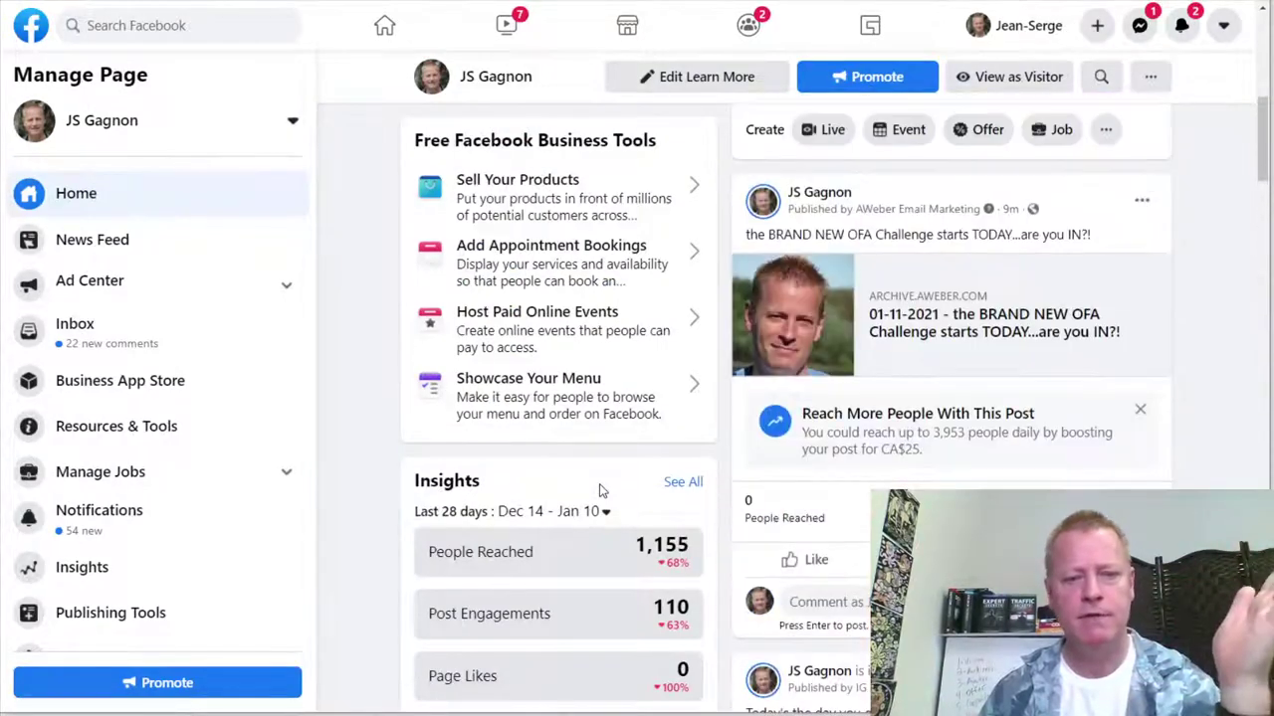
scroll(499, 464, "up", 3)
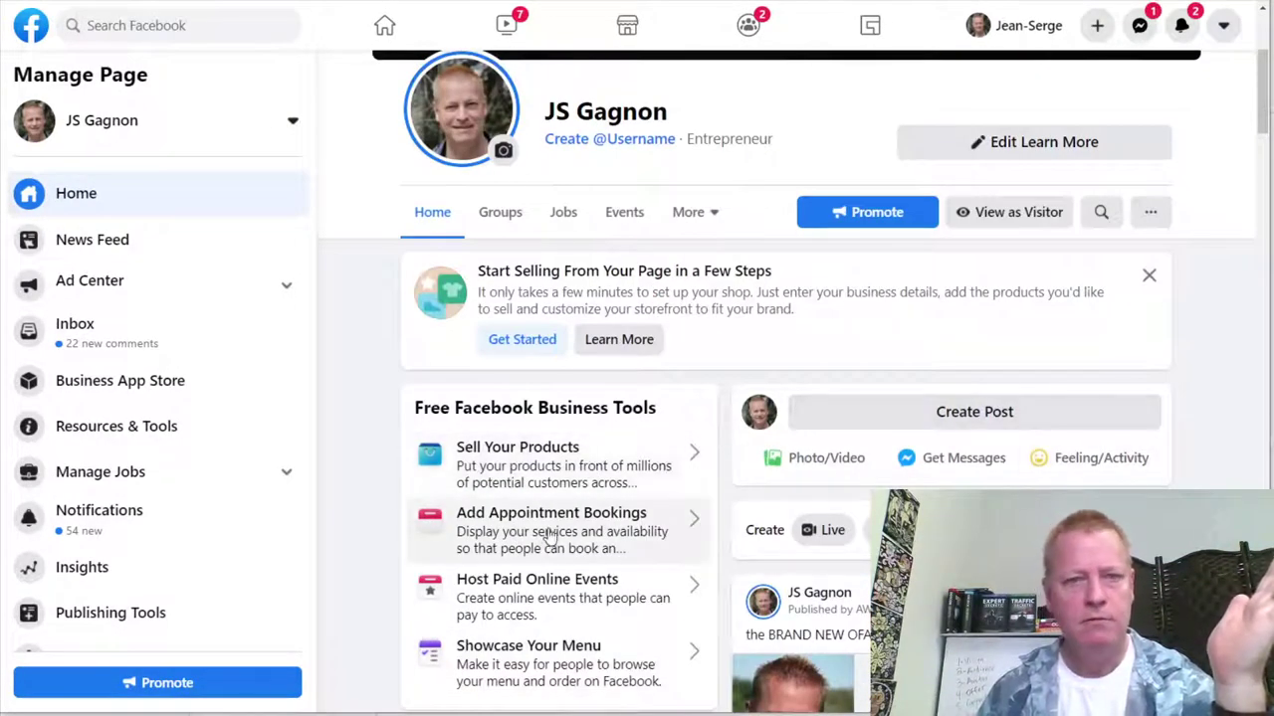
scroll(550, 534, "up", 2)
scroll(550, 534, "down", 10)
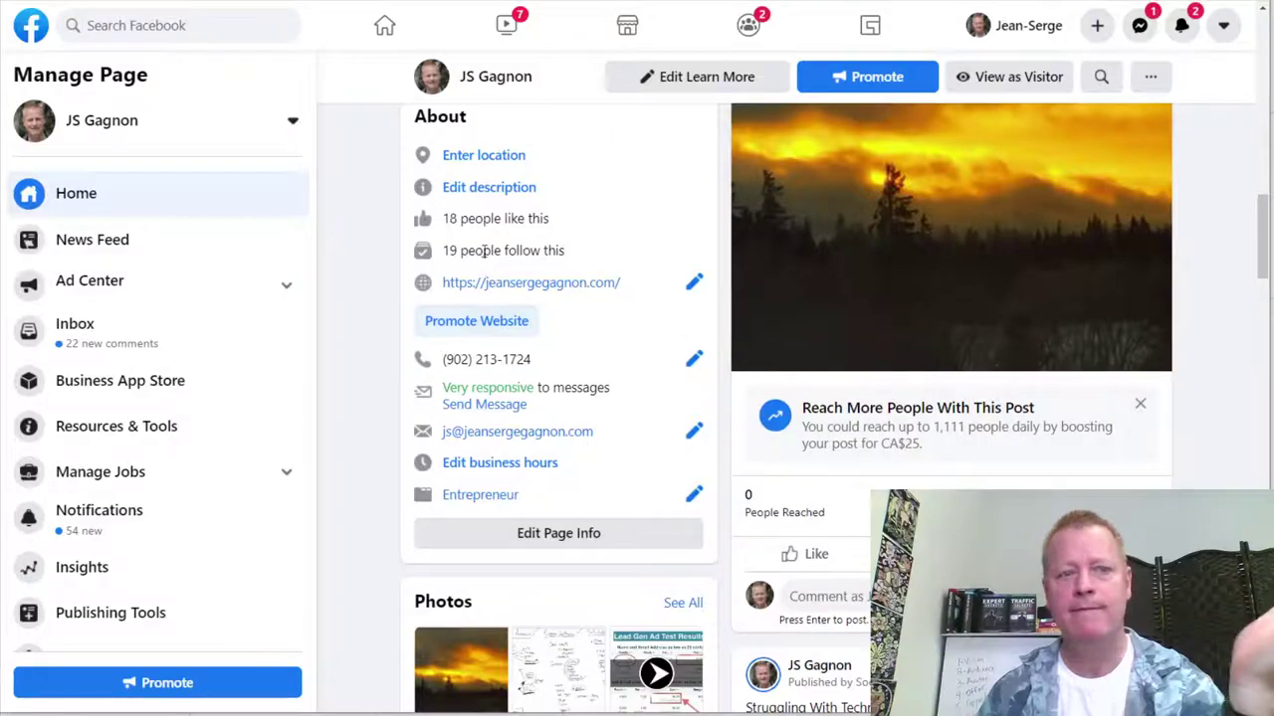
scroll(593, 395, "up", 10)
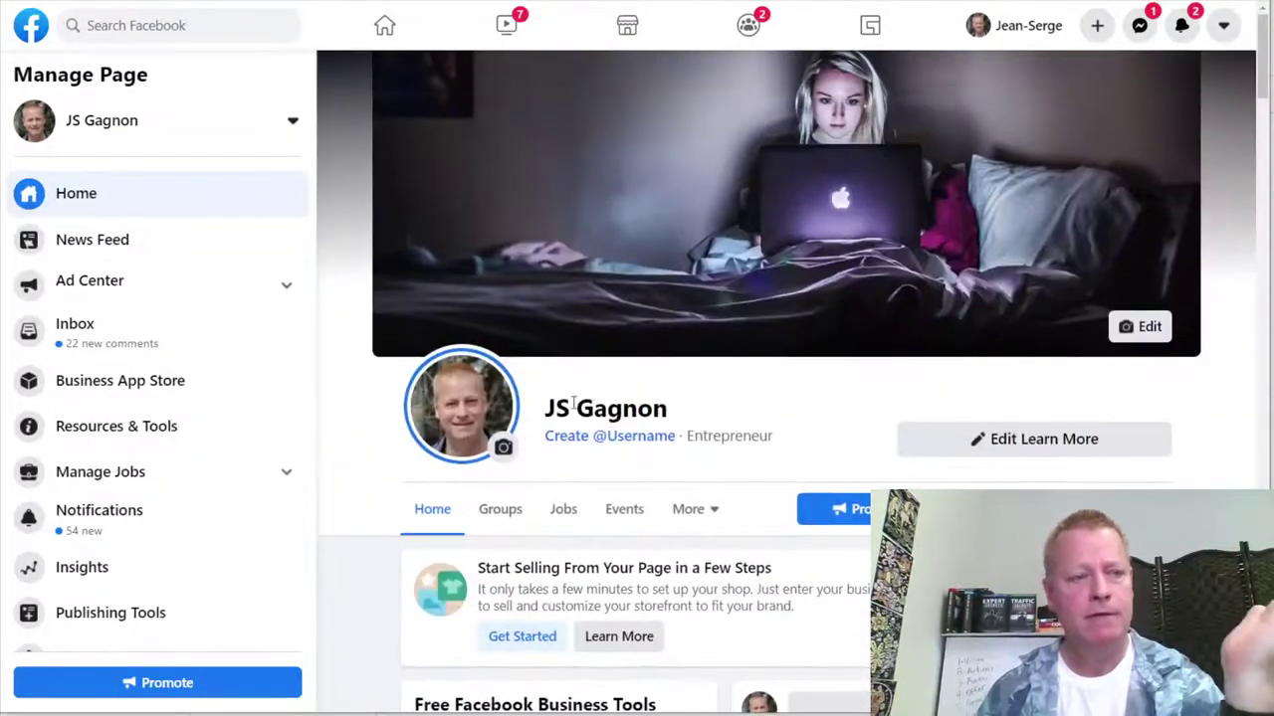
scroll(725, 477, "down", 12)
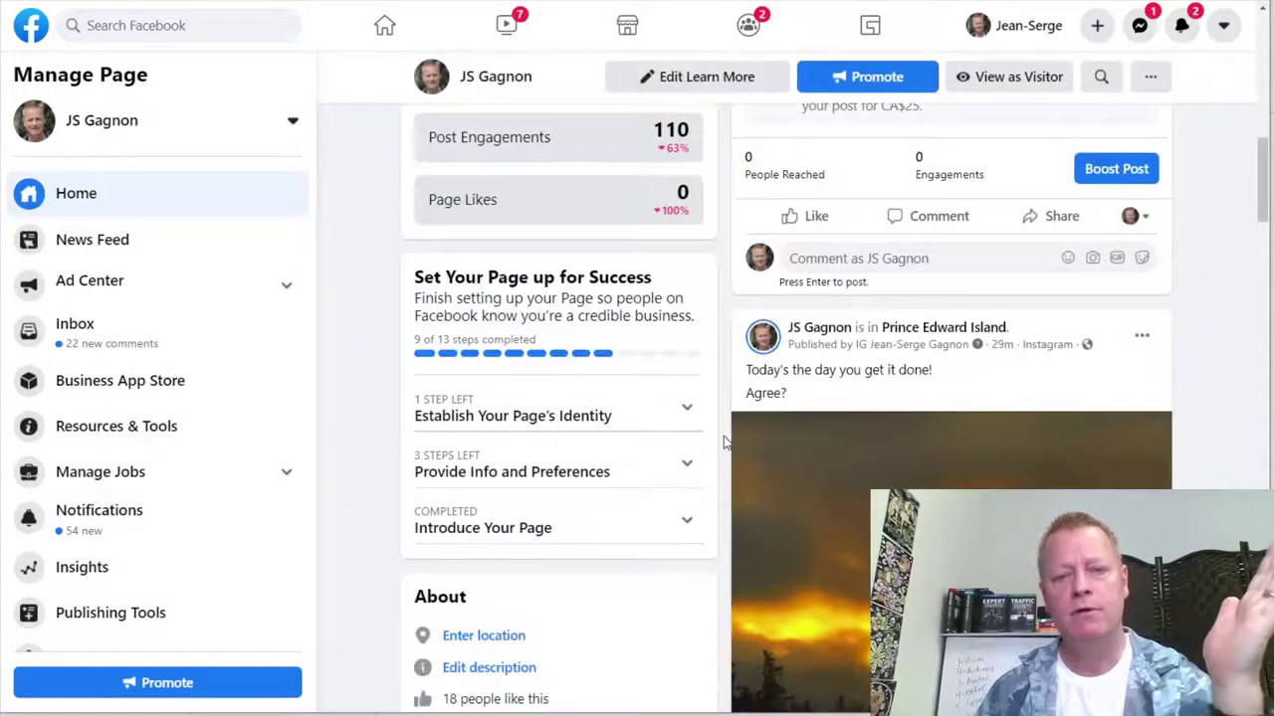
Step: Look through the page's older feed posts, including those from January 9, and examine each post's reach and engagement
scroll(634, 434, "down", 10)
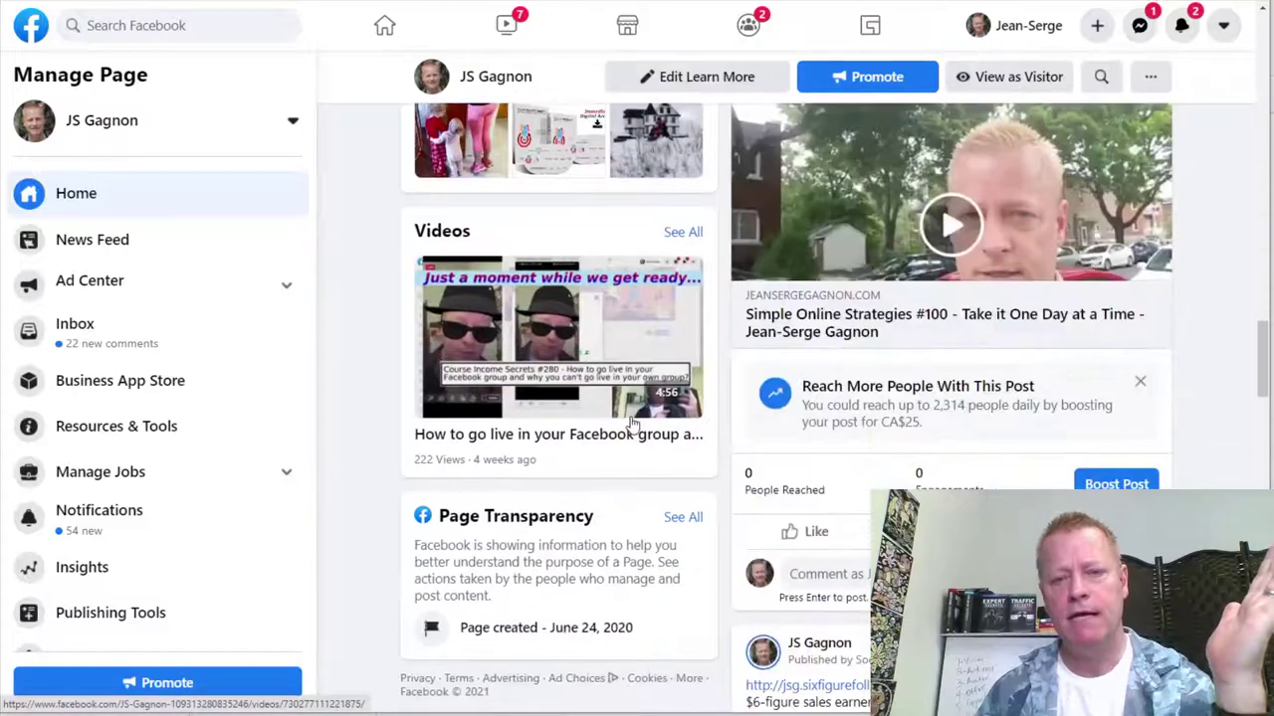
scroll(634, 424, "down", 5)
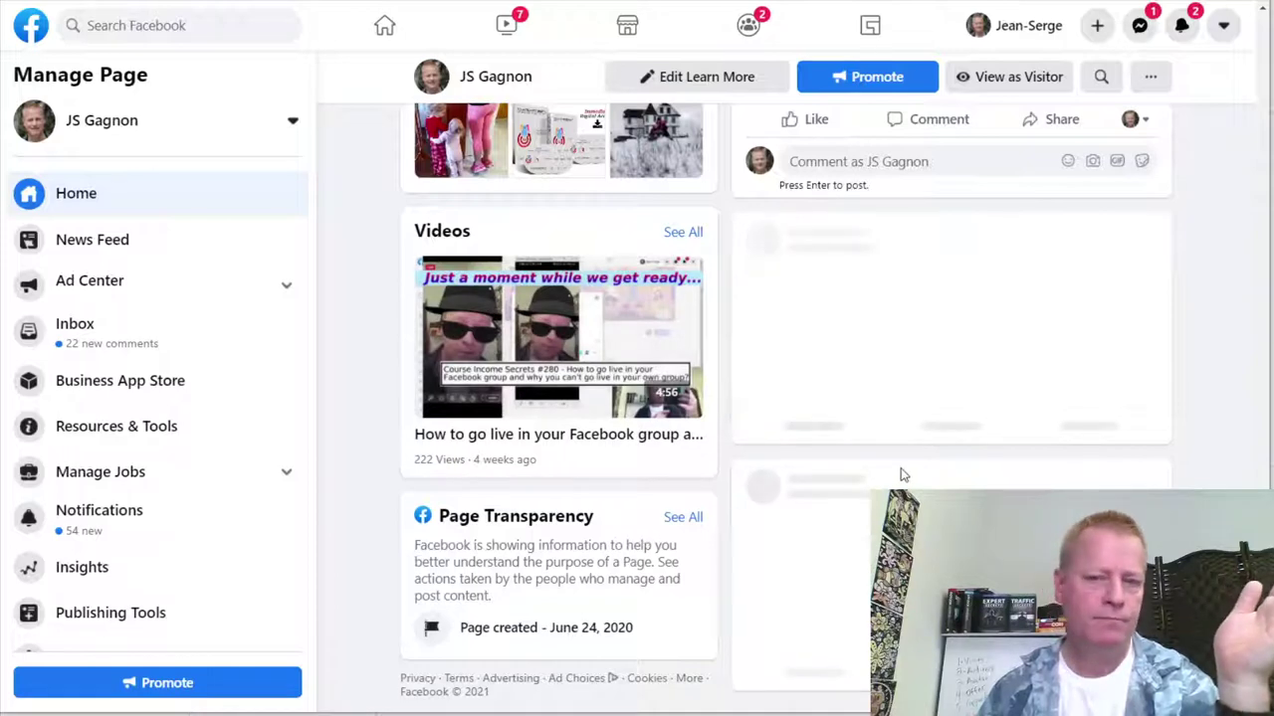
scroll(635, 555, "down", 10)
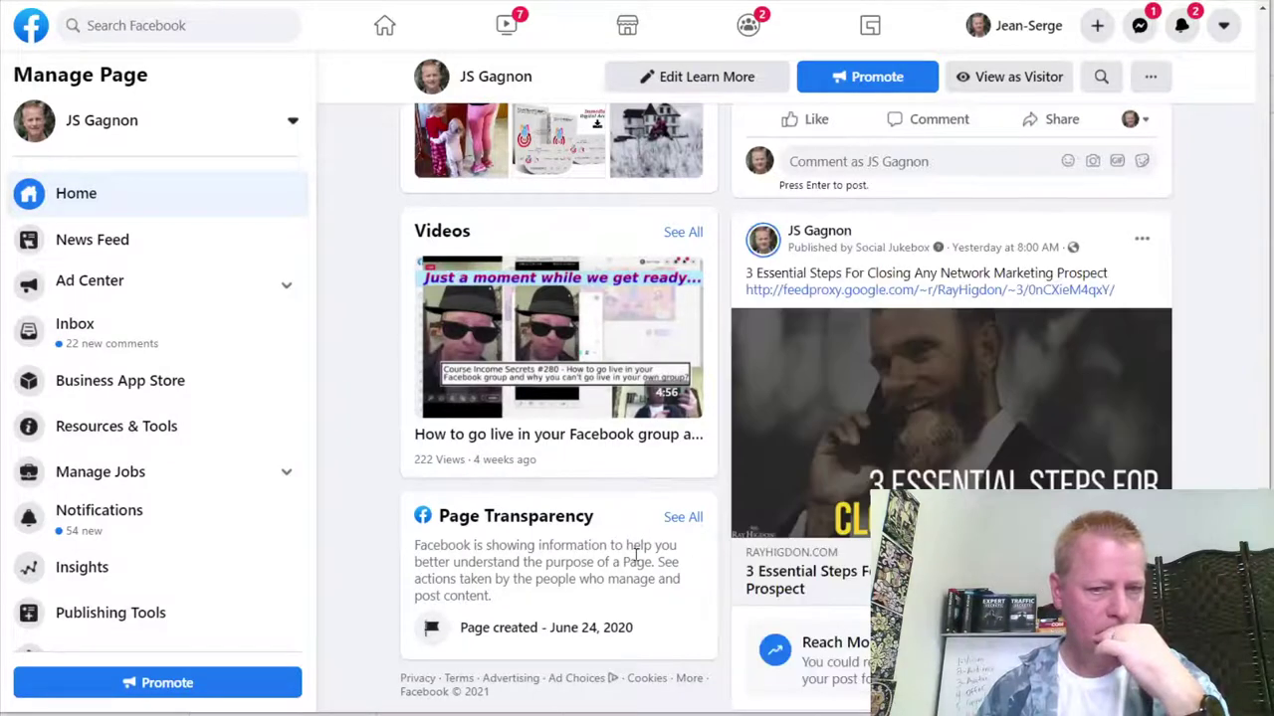
scroll(638, 540, "up", 10)
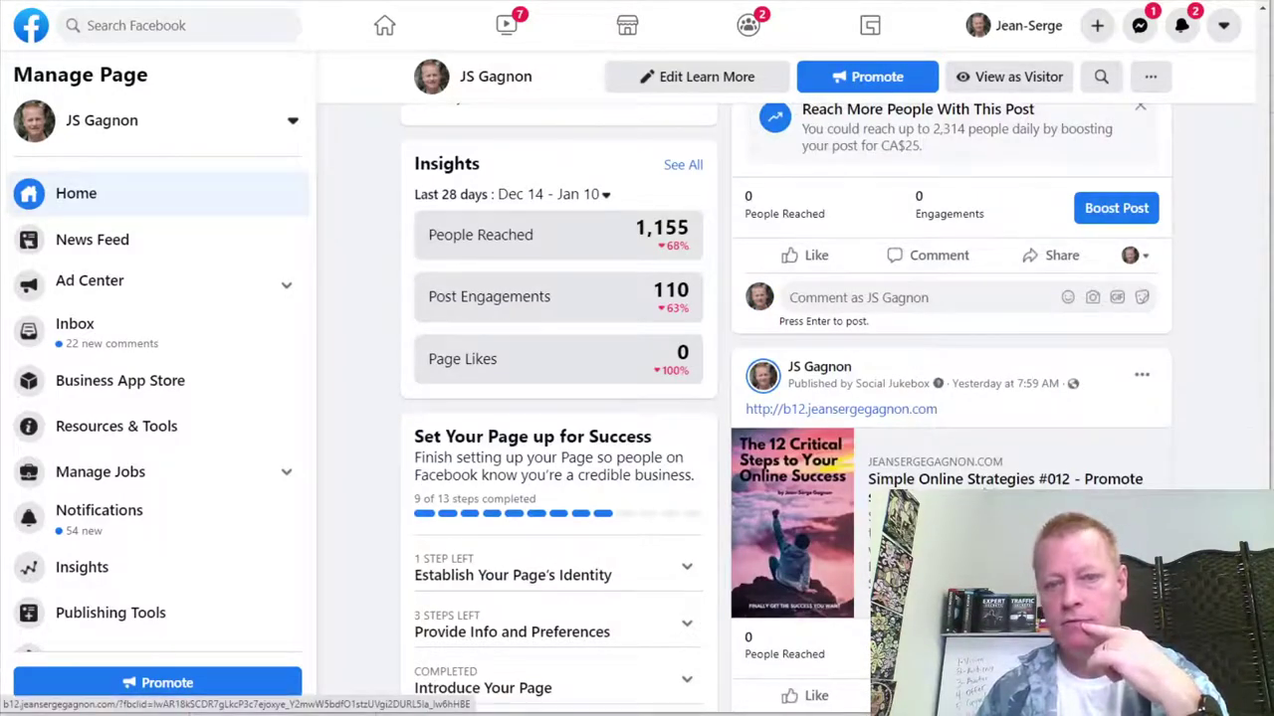
scroll(979, 485, "down", 10)
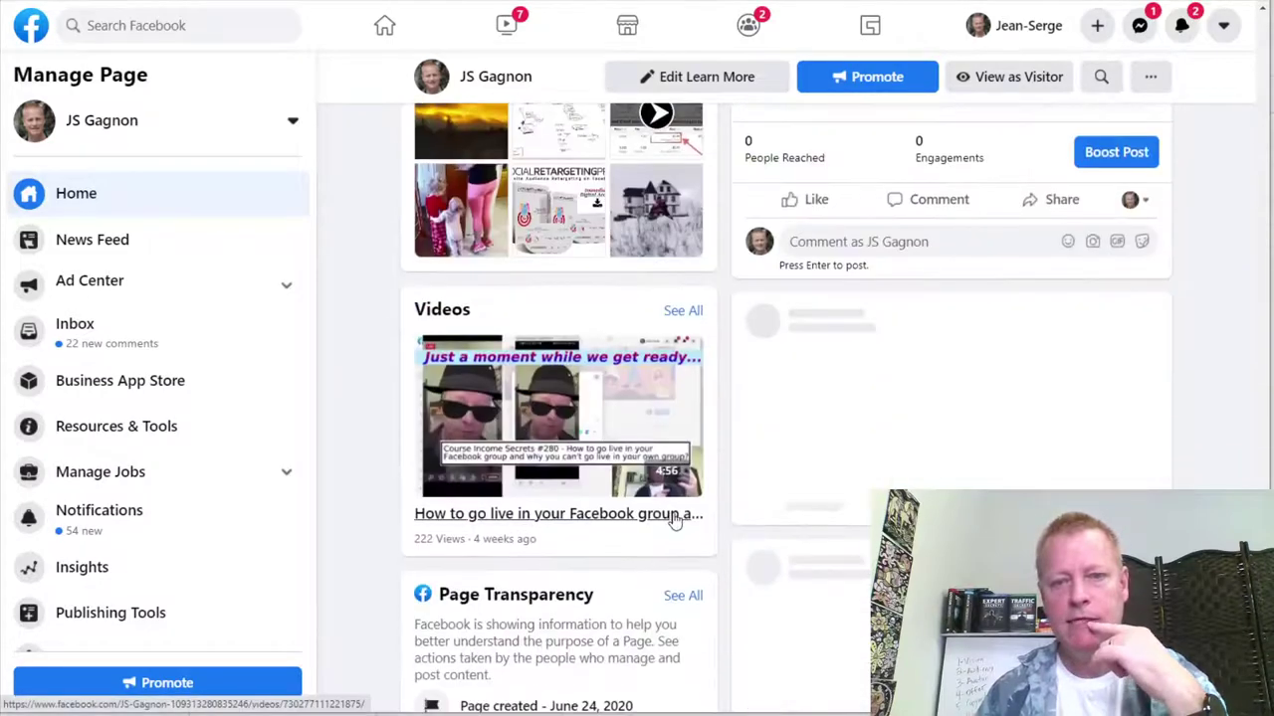
scroll(674, 524, "down", 1)
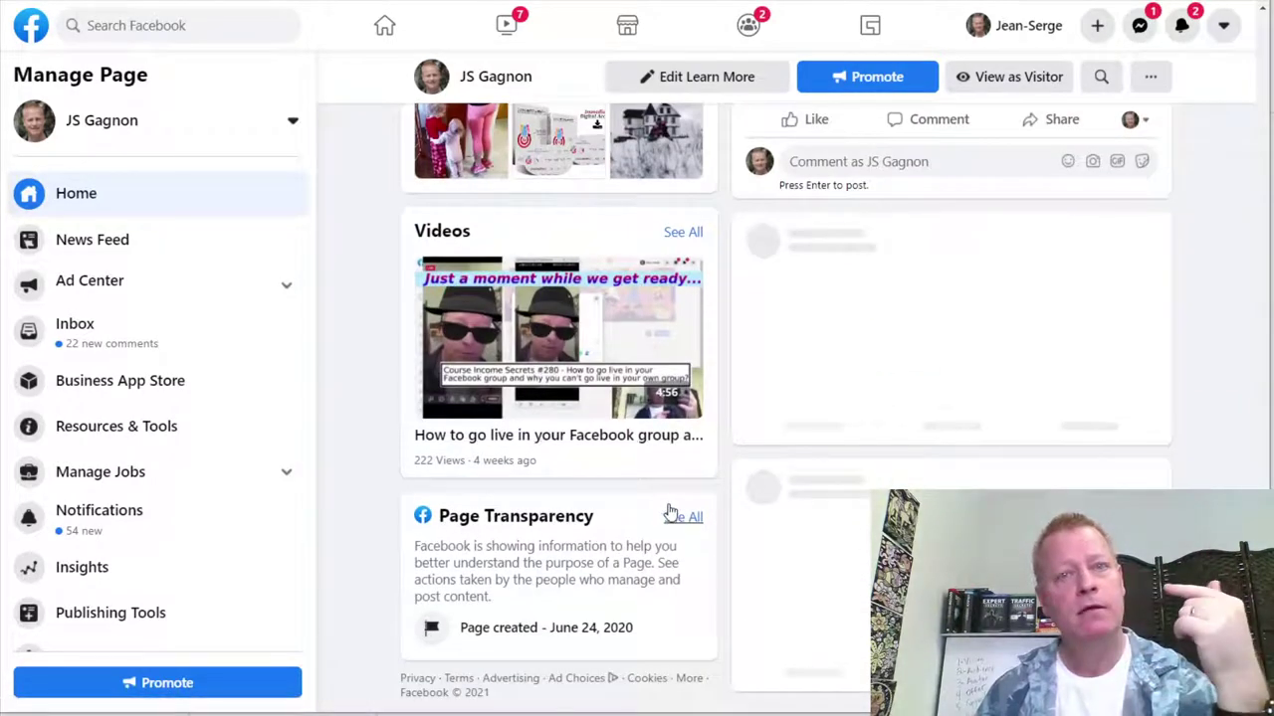
scroll(669, 511, "down", 6)
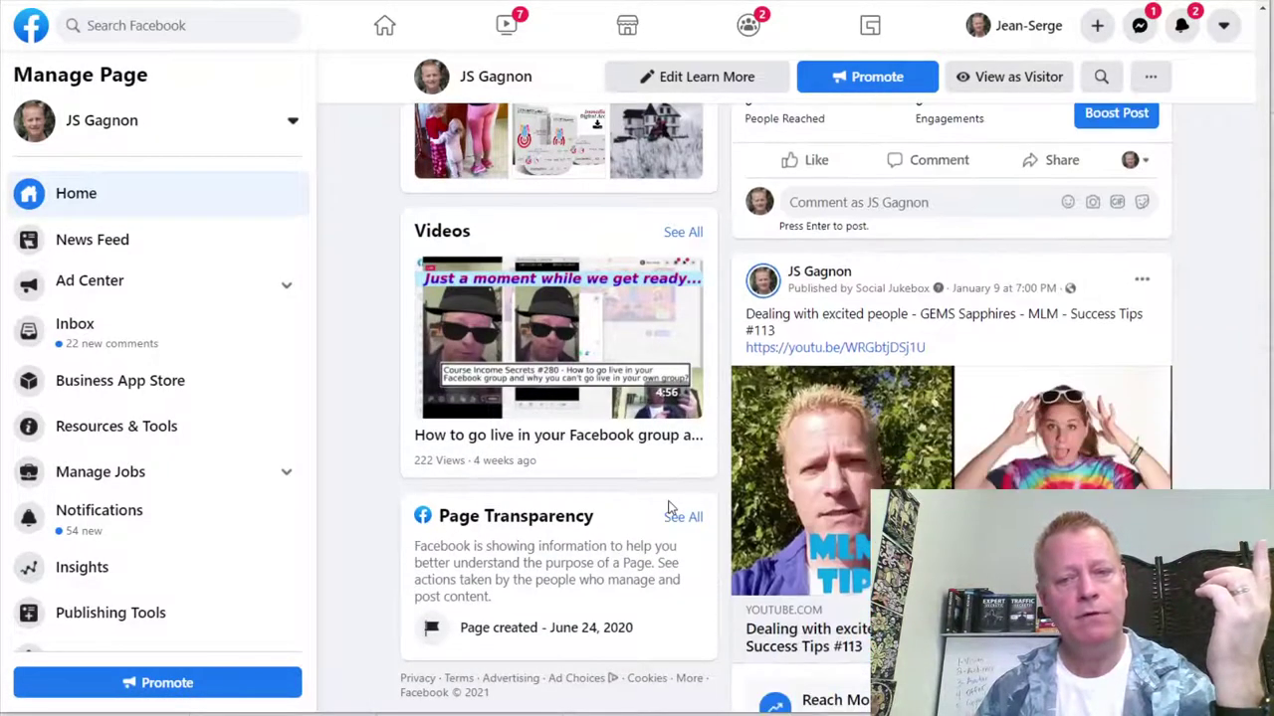
scroll(670, 510, "down", 5)
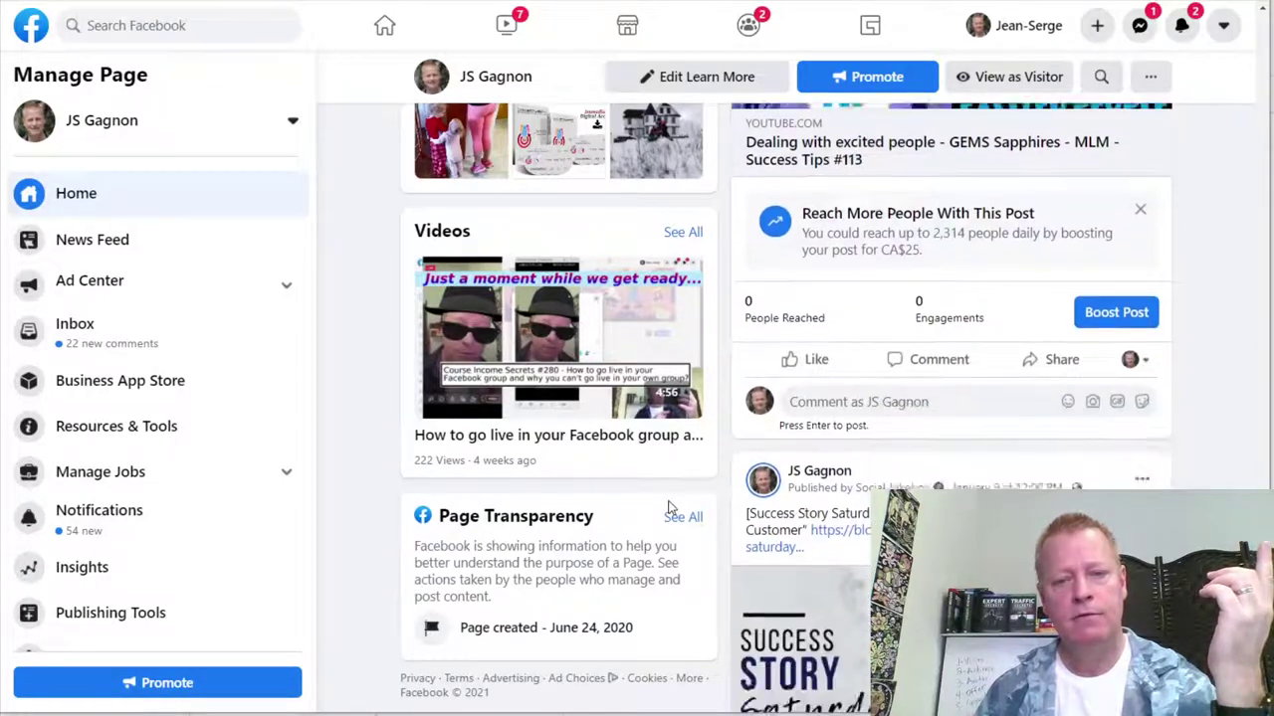
scroll(670, 509, "down", 5)
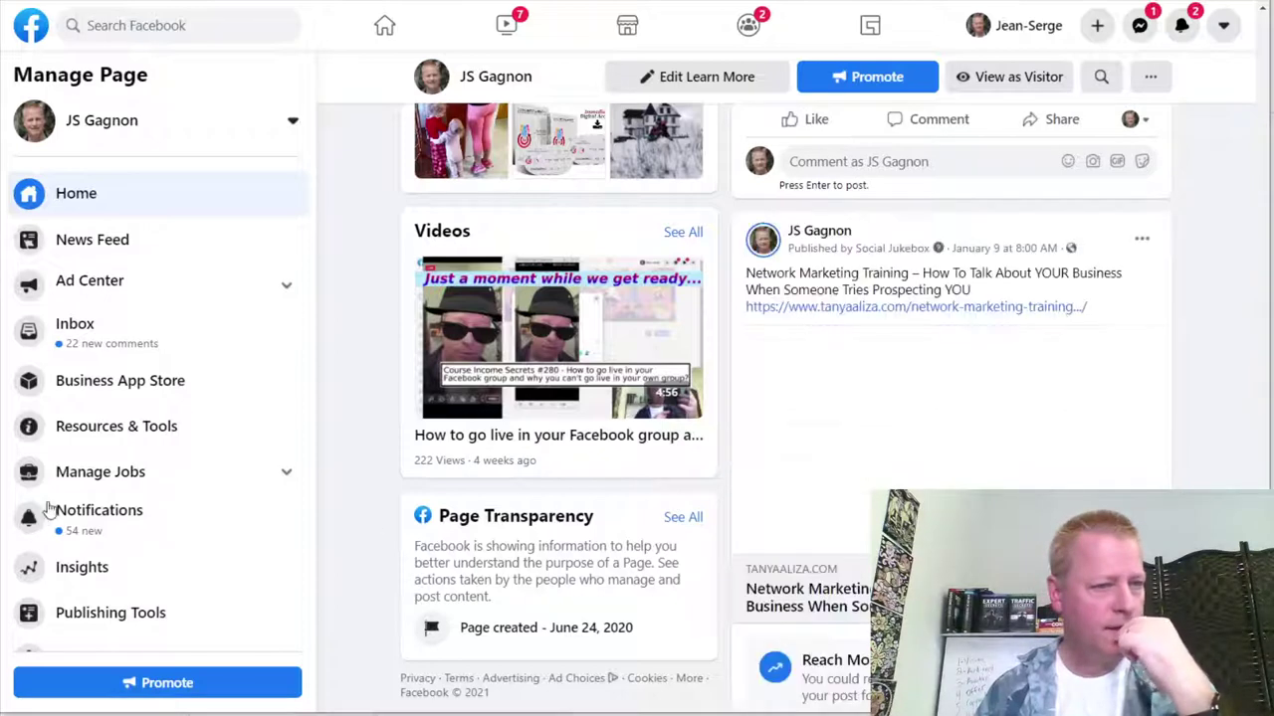
scroll(597, 468, "down", 10)
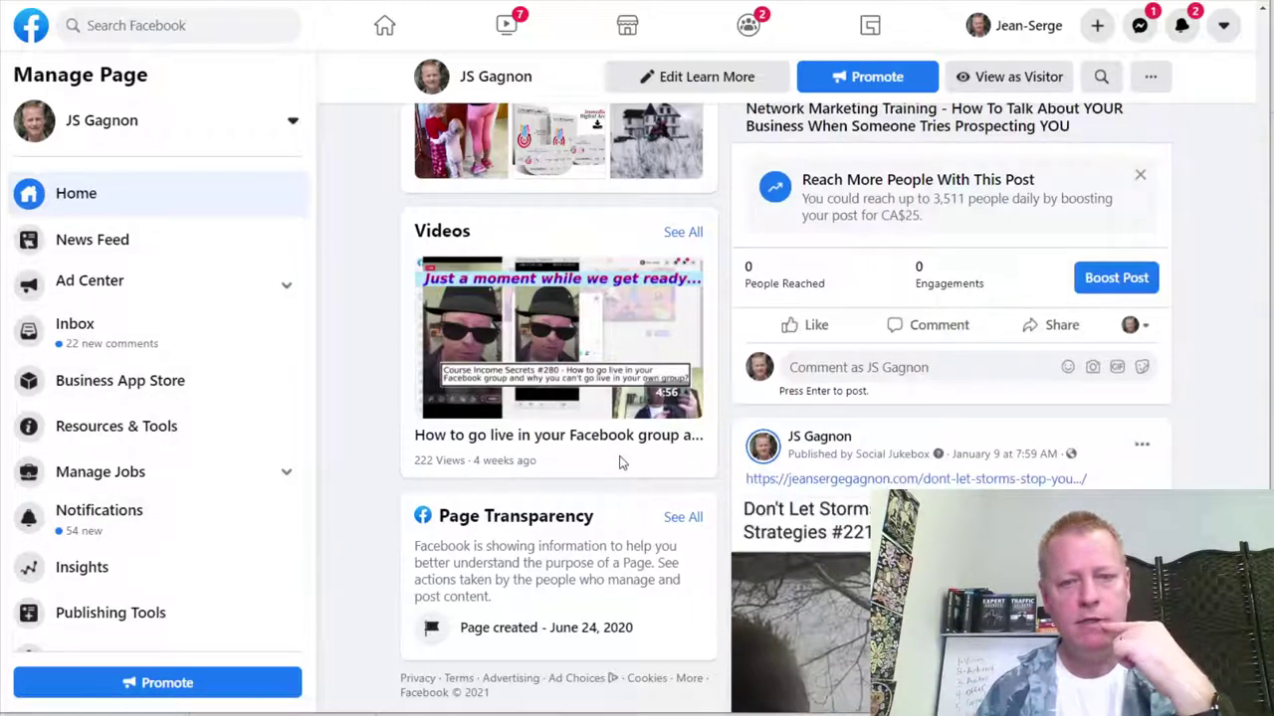
scroll(620, 459, "down", 5)
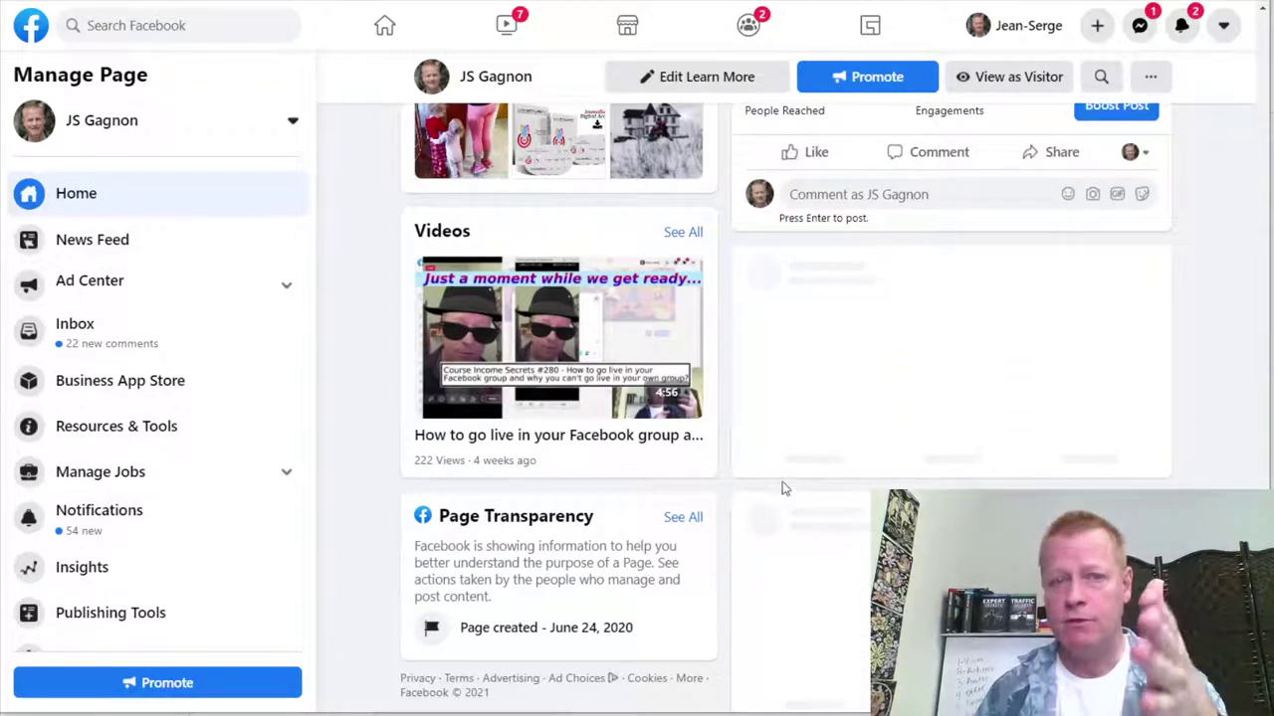
scroll(617, 538, "down", 8)
scroll(617, 538, "down", 10)
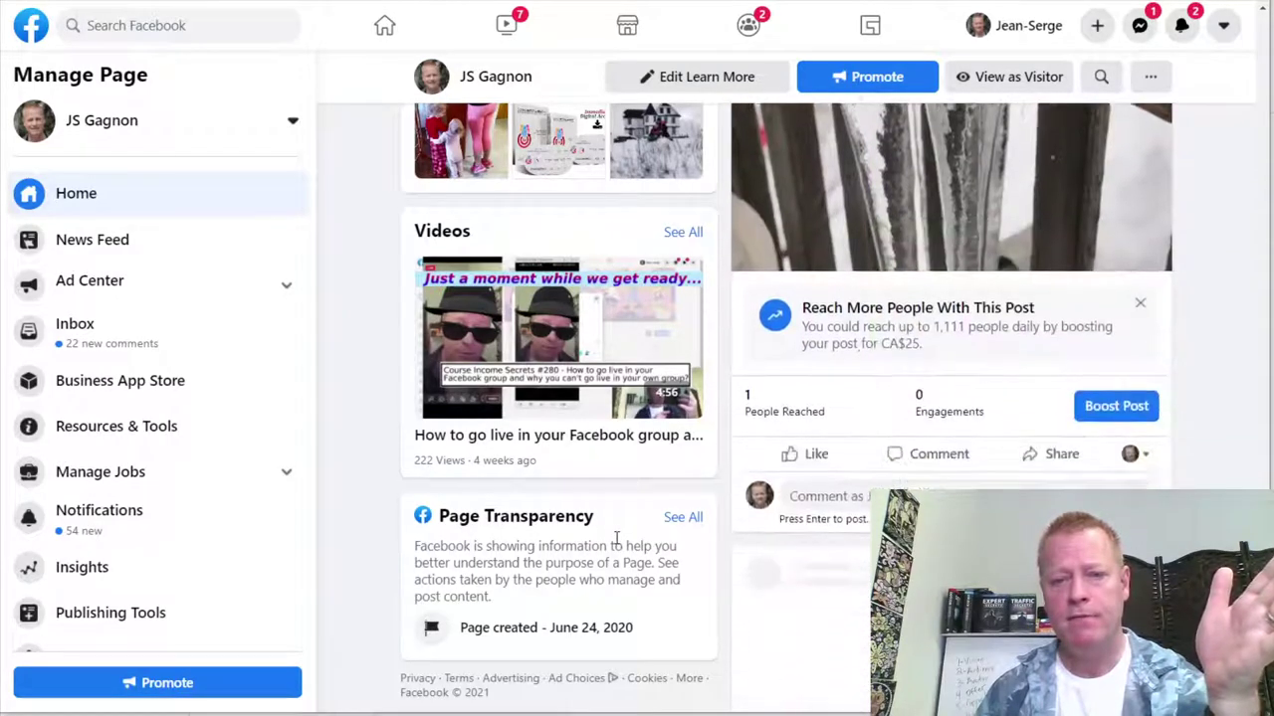
scroll(617, 539, "down", 3)
scroll(617, 543, "up", 3)
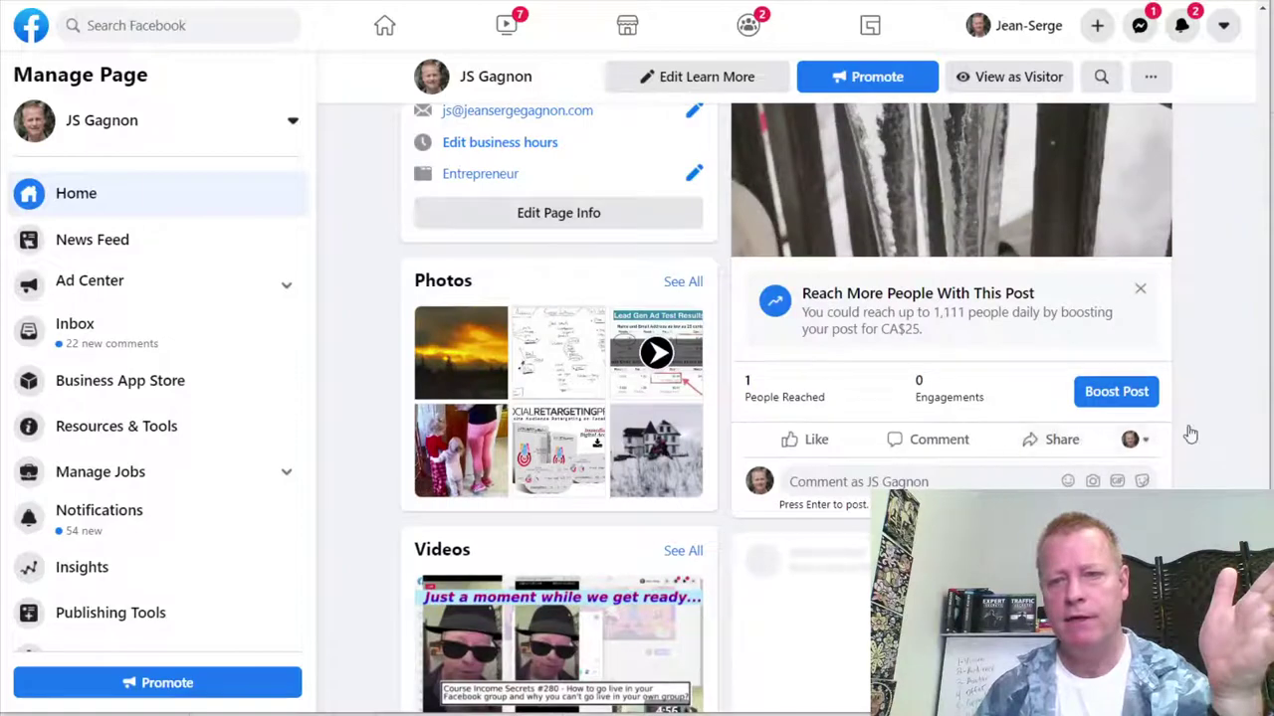
scroll(909, 398, "up", 4)
scroll(886, 446, "down", 7)
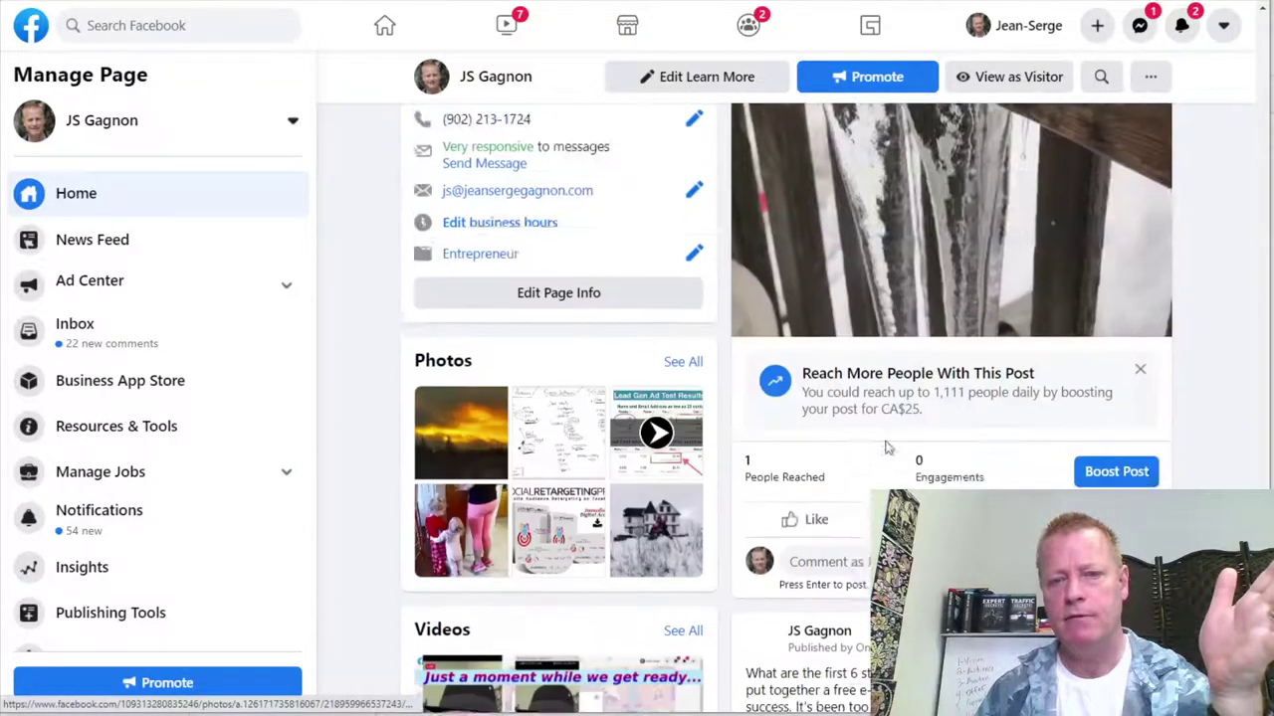
Step: Look through the Facebook page's feed of recent posts alongside its Photos, Videos and Page Transparency sections
scroll(661, 477, "down", 4)
scroll(650, 471, "up", 2)
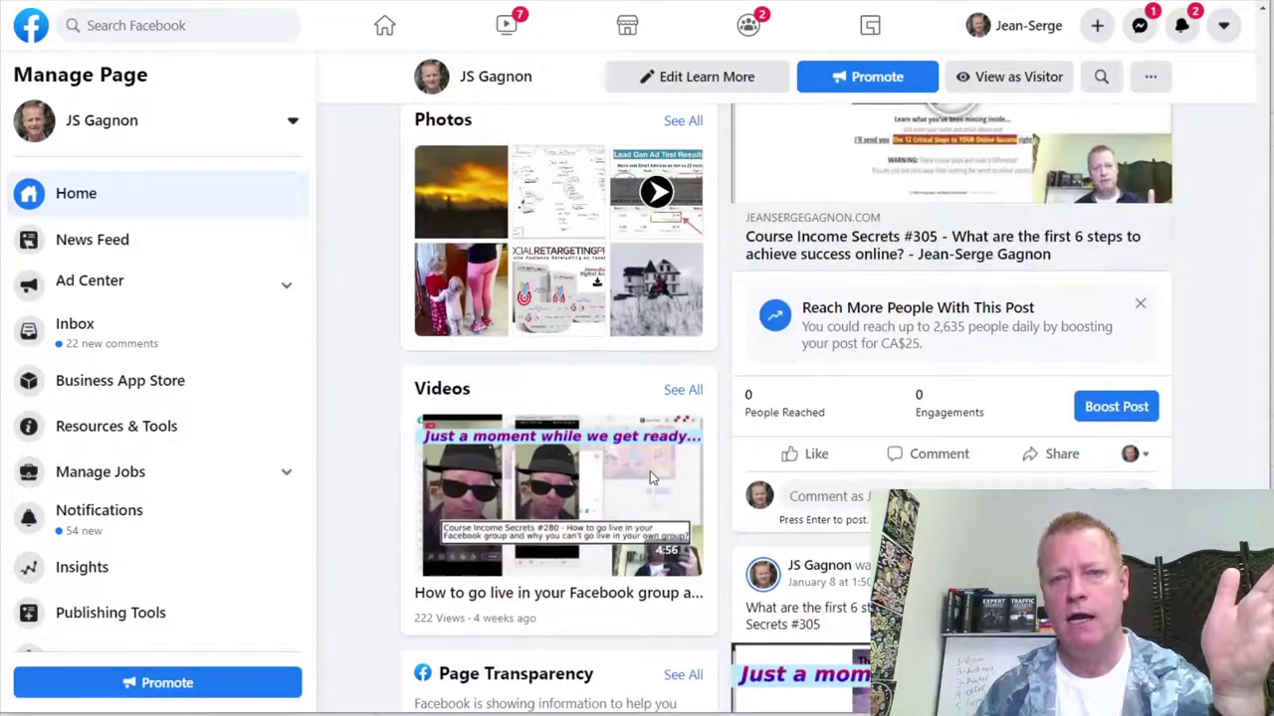
scroll(650, 479, "up", 4)
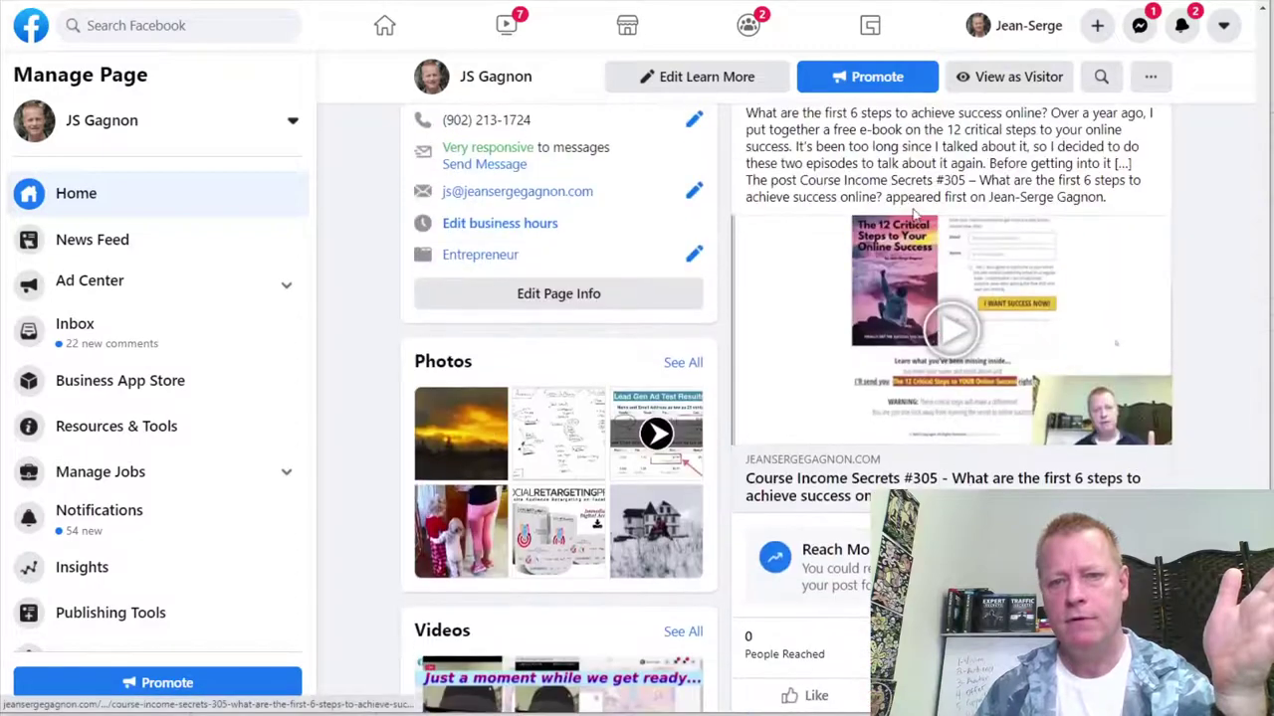
scroll(922, 362, "up", 1)
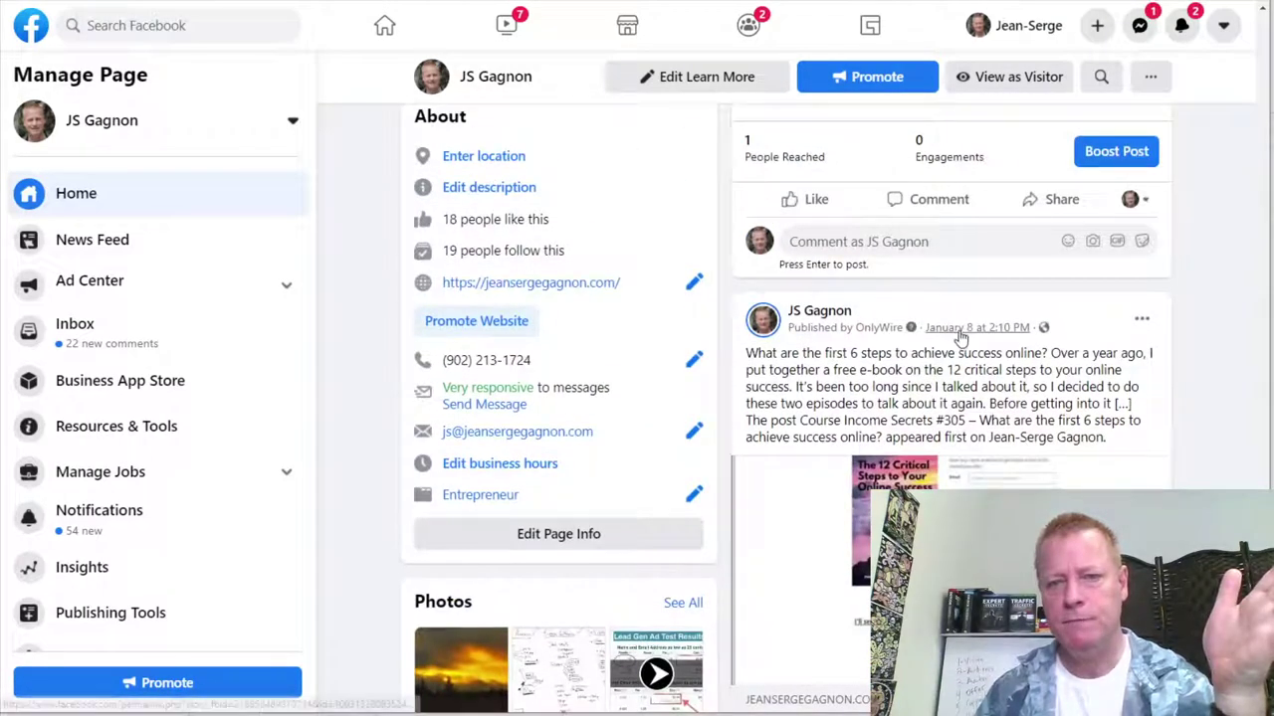
scroll(765, 417, "down", 6)
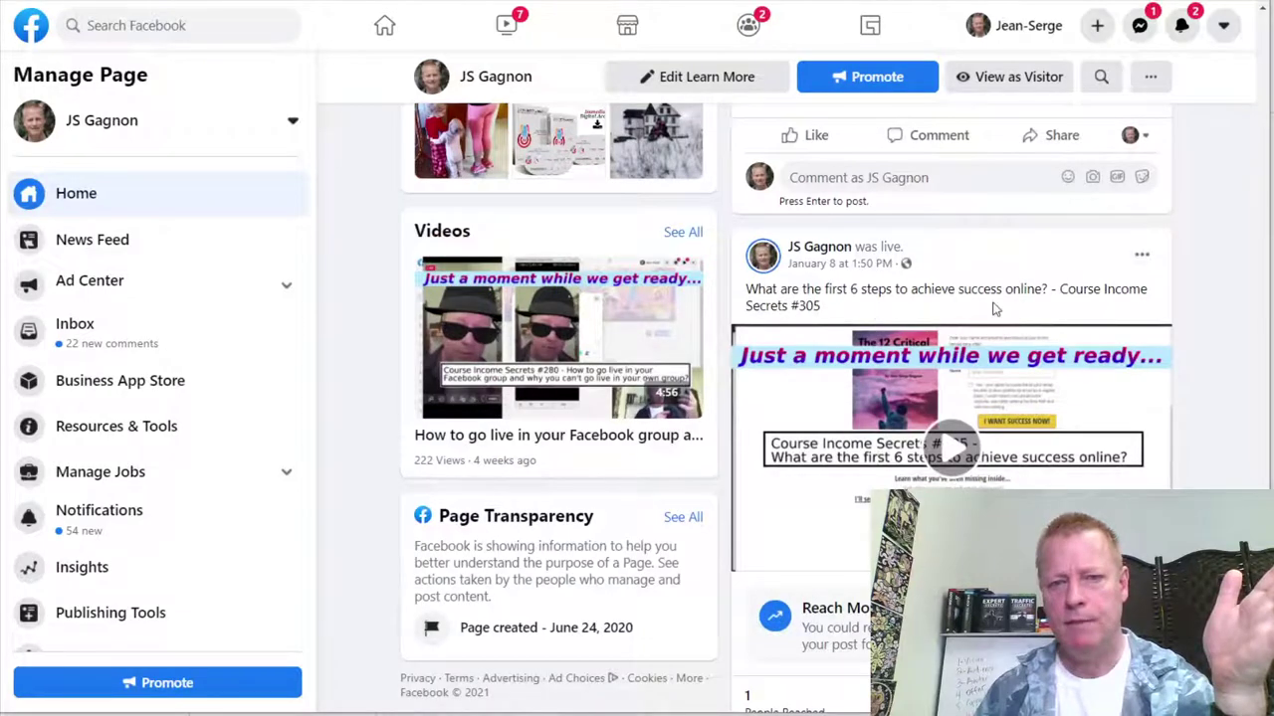
scroll(766, 396, "down", 10)
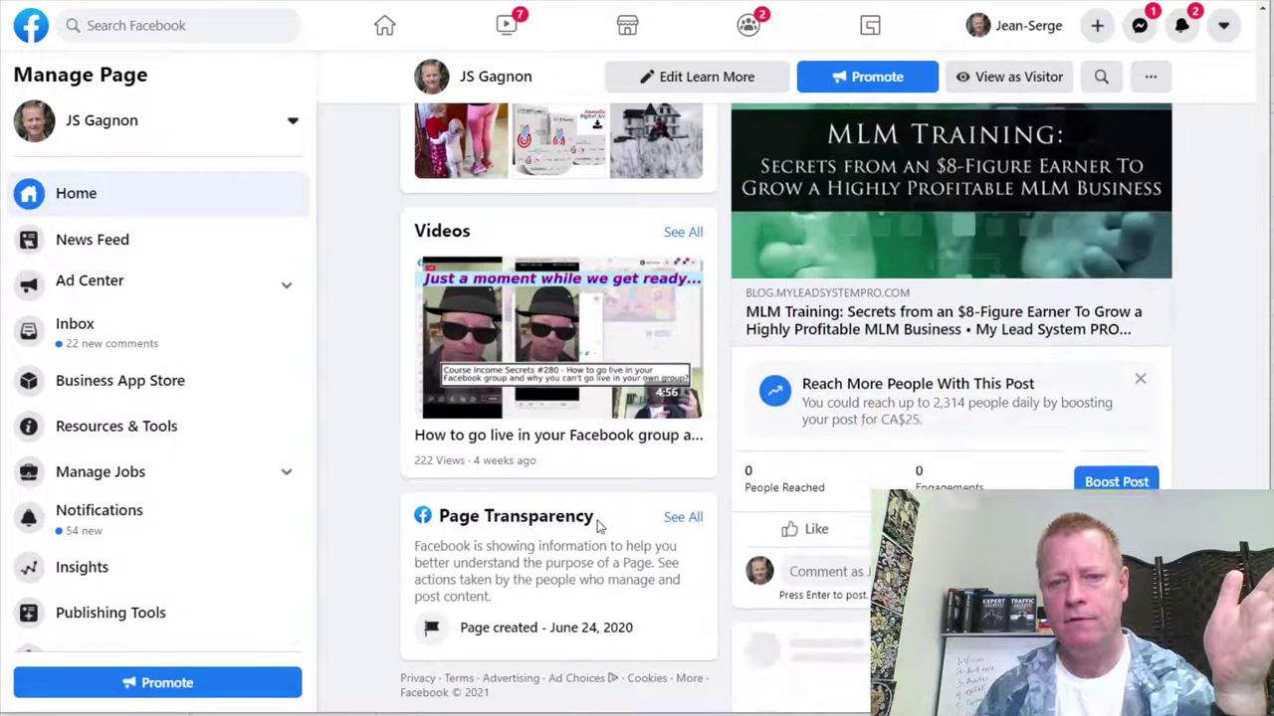
scroll(600, 524, "down", 12)
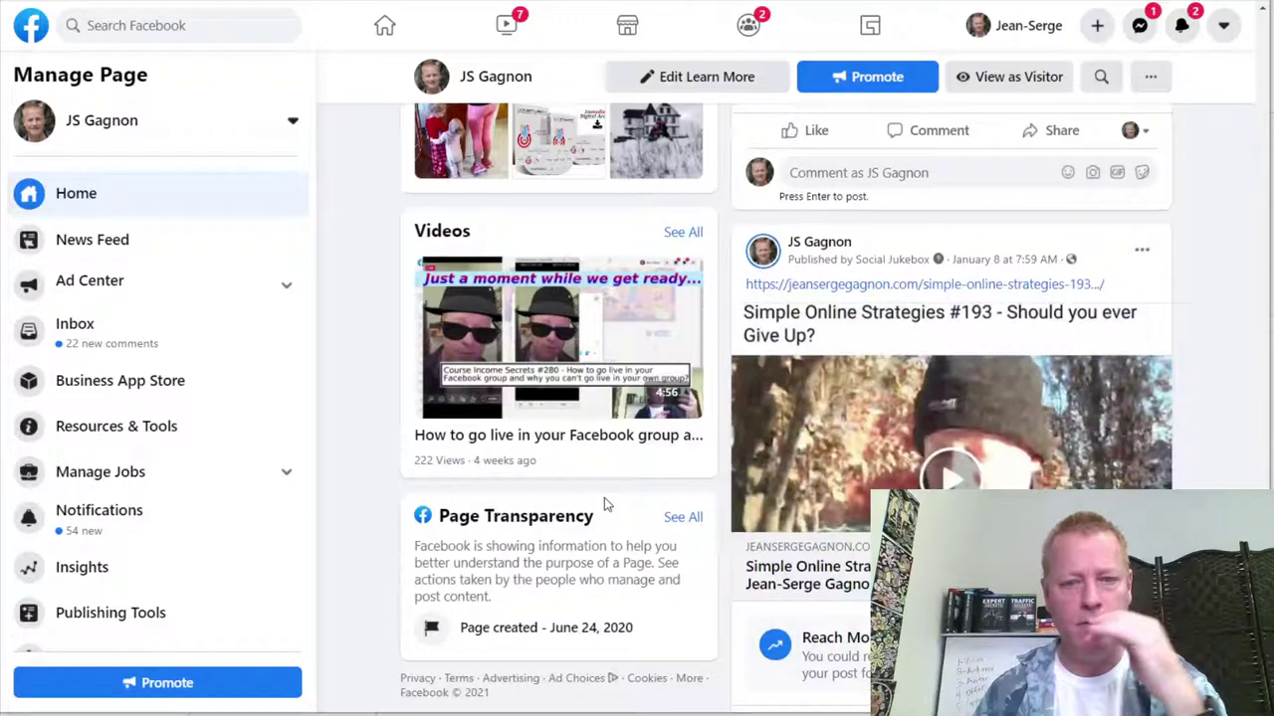
scroll(609, 485, "down", 3)
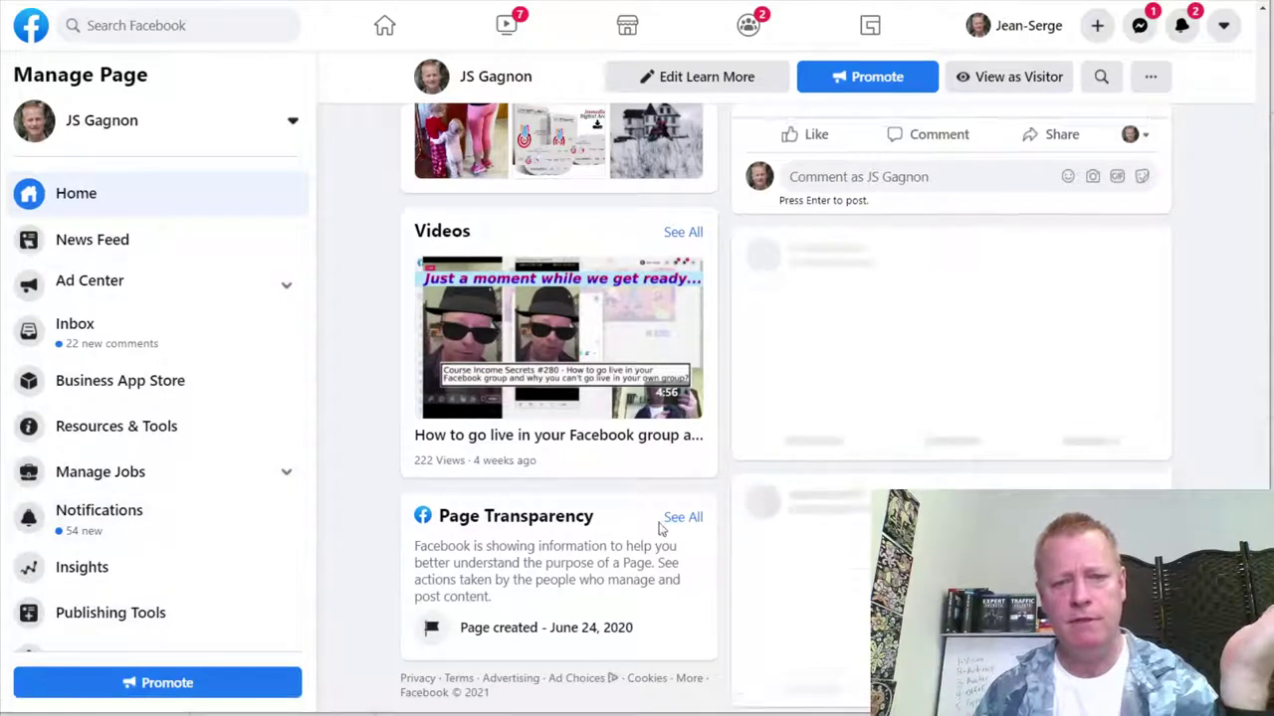
scroll(667, 522, "up", 3)
scroll(659, 529, "down", 3)
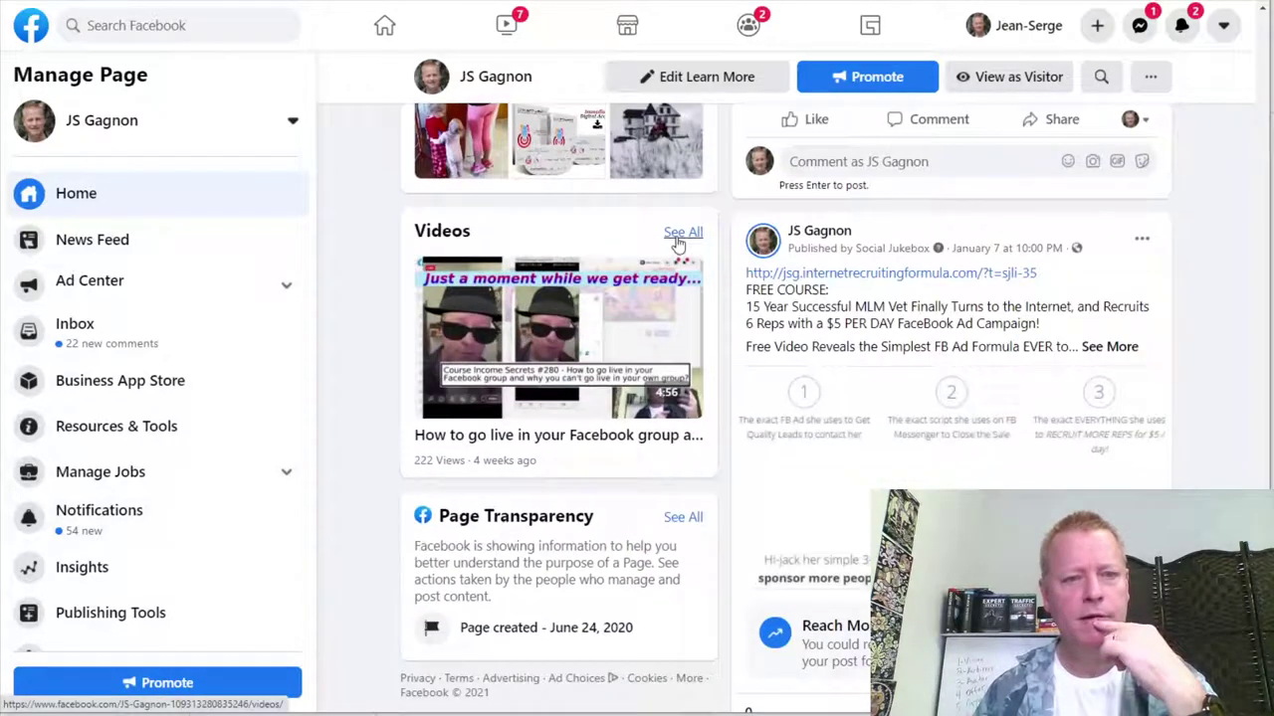
scroll(771, 390, "down", 4)
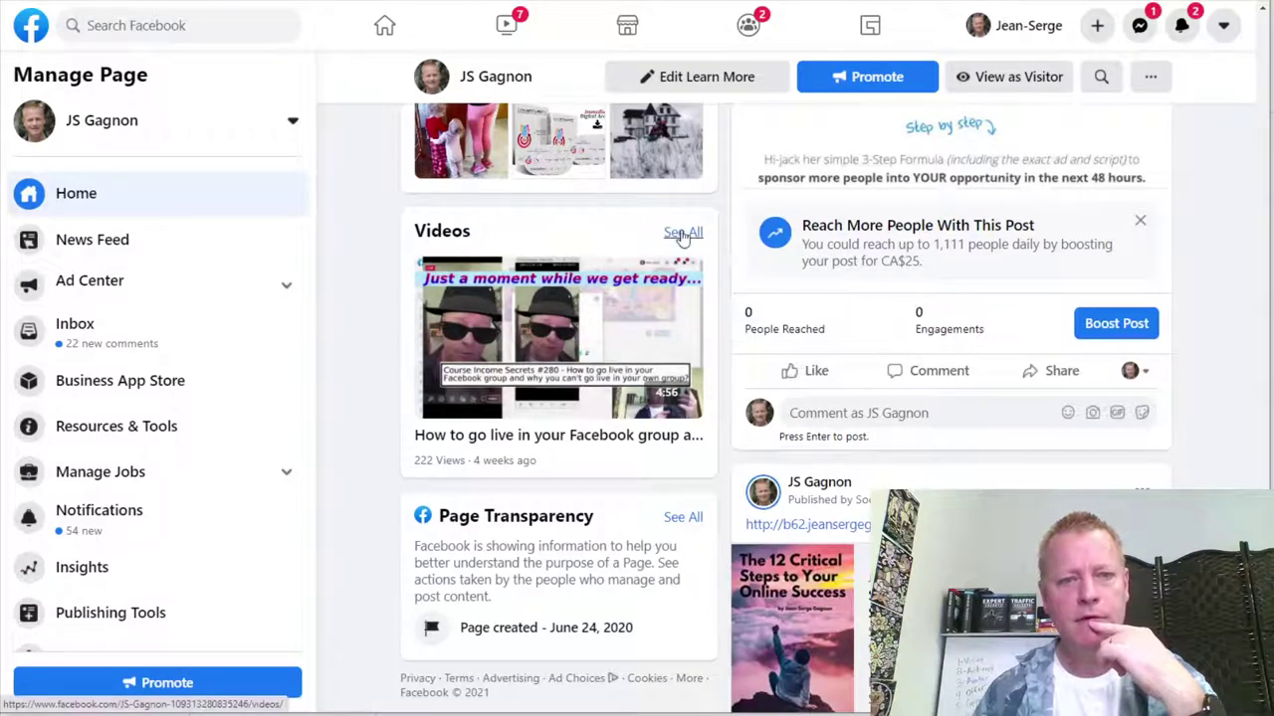
Step: Open the page's full video list and review the Course Income Secrets episodes to find one needing a better thumbnail
left_click(587, 475)
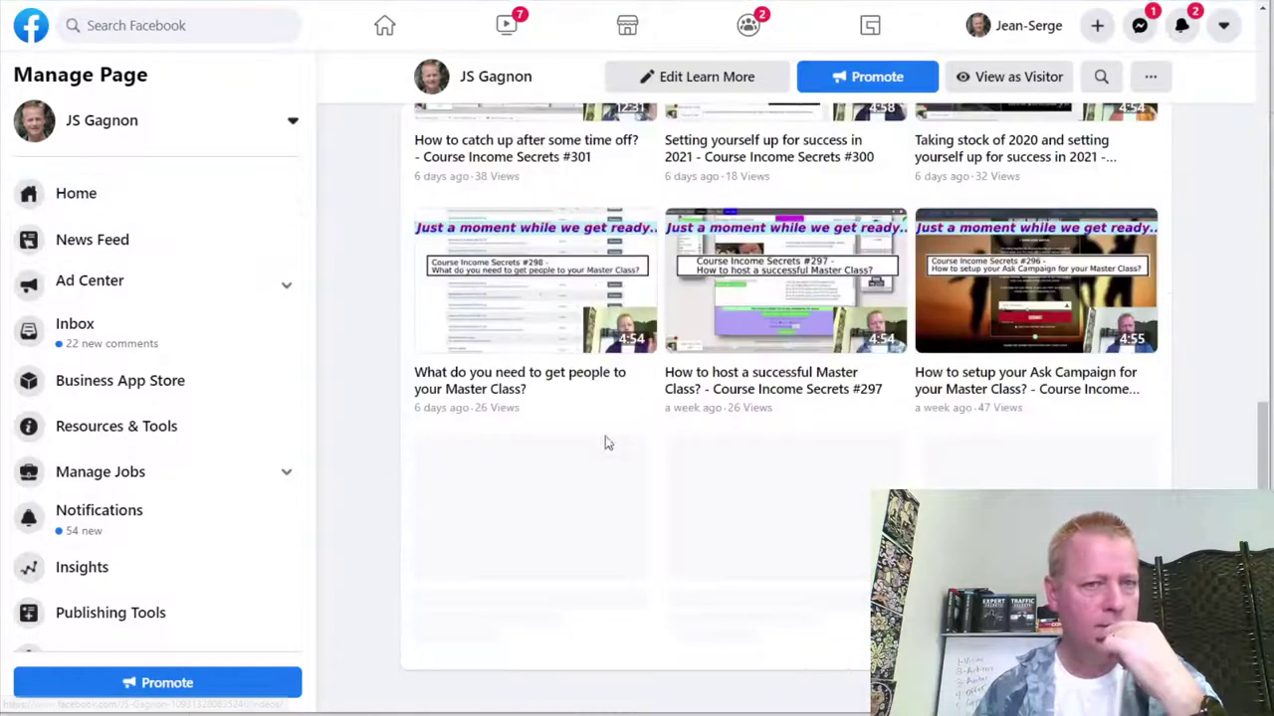
scroll(687, 520, "down", 5)
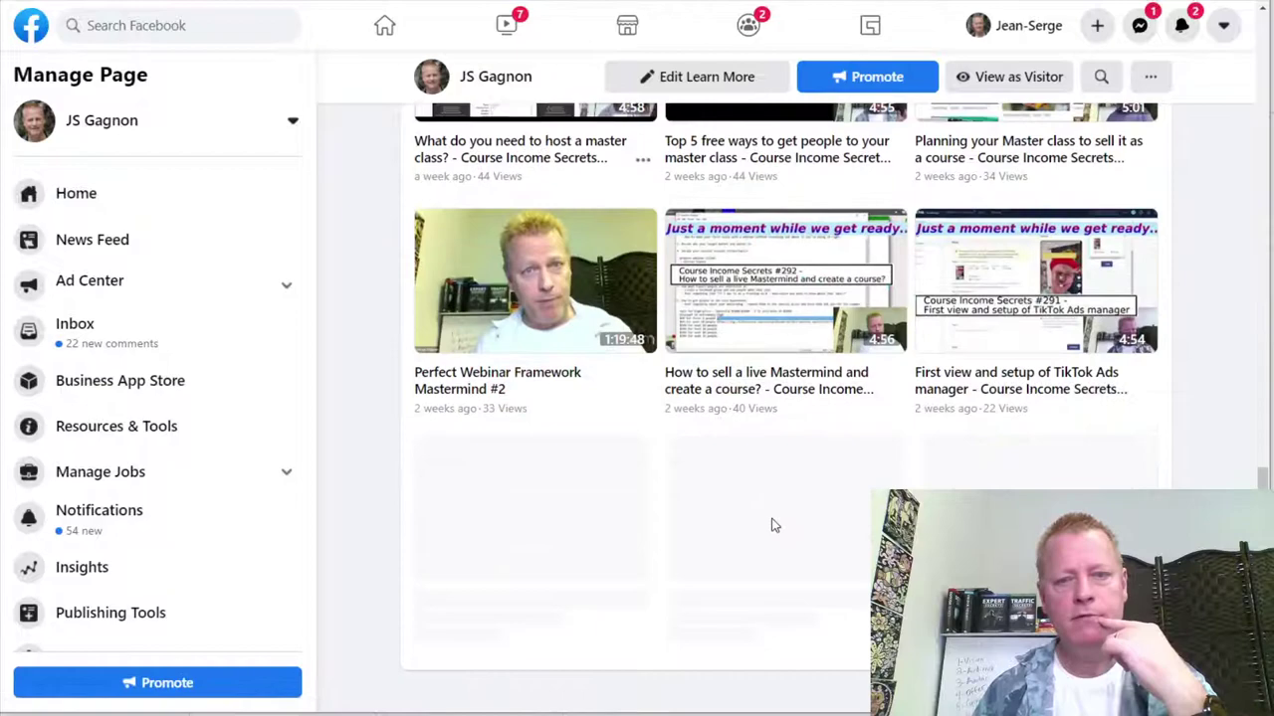
scroll(770, 524, "up", 4)
scroll(796, 552, "down", 3)
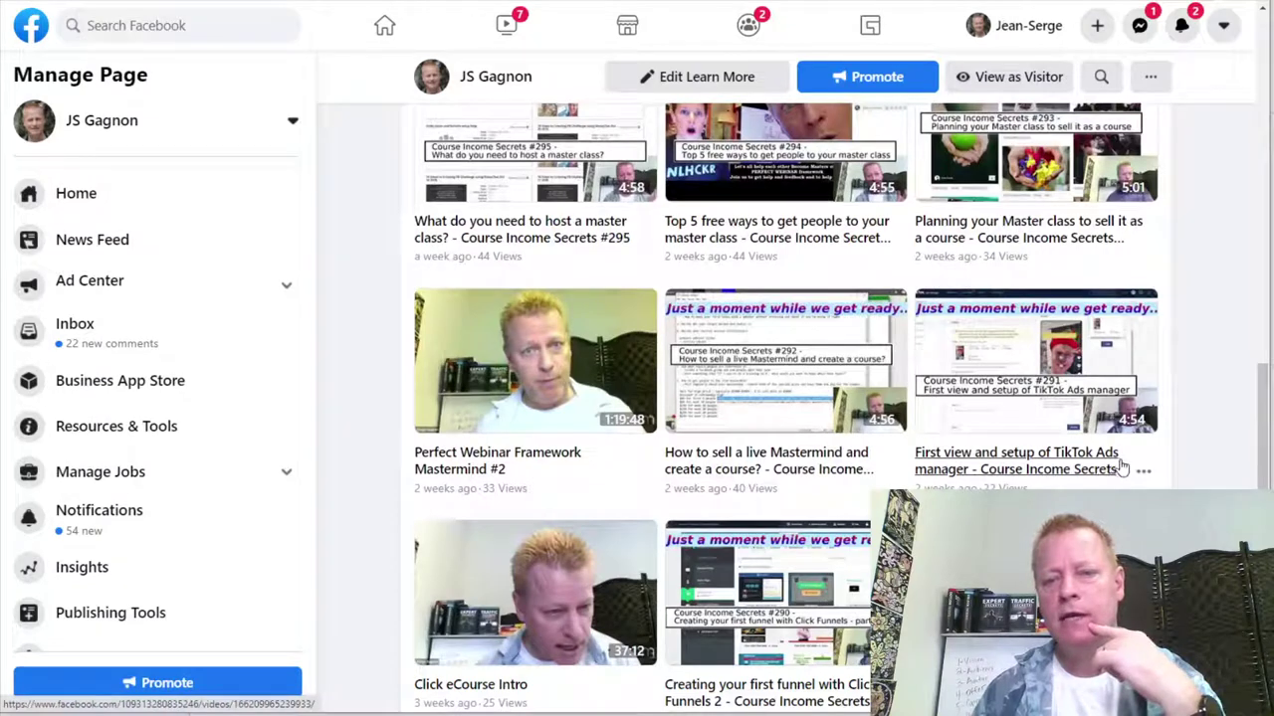
scroll(923, 484, "down", 2)
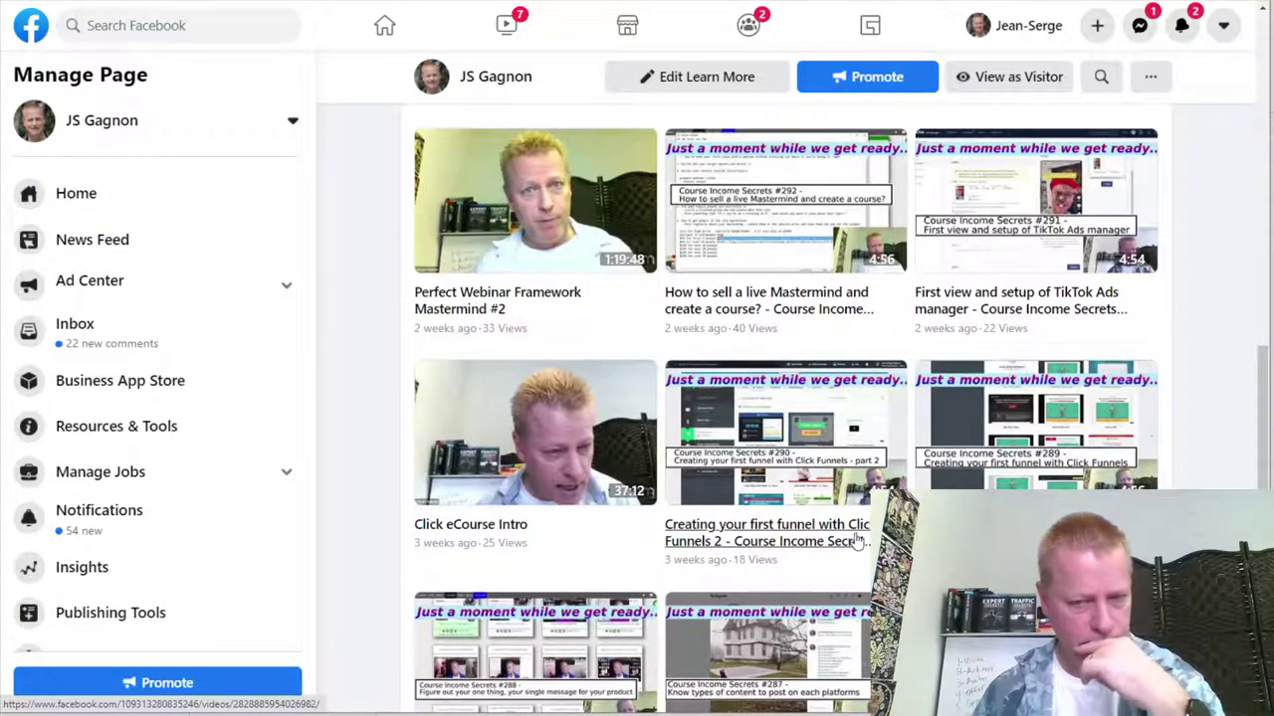
scroll(766, 497, "down", 4)
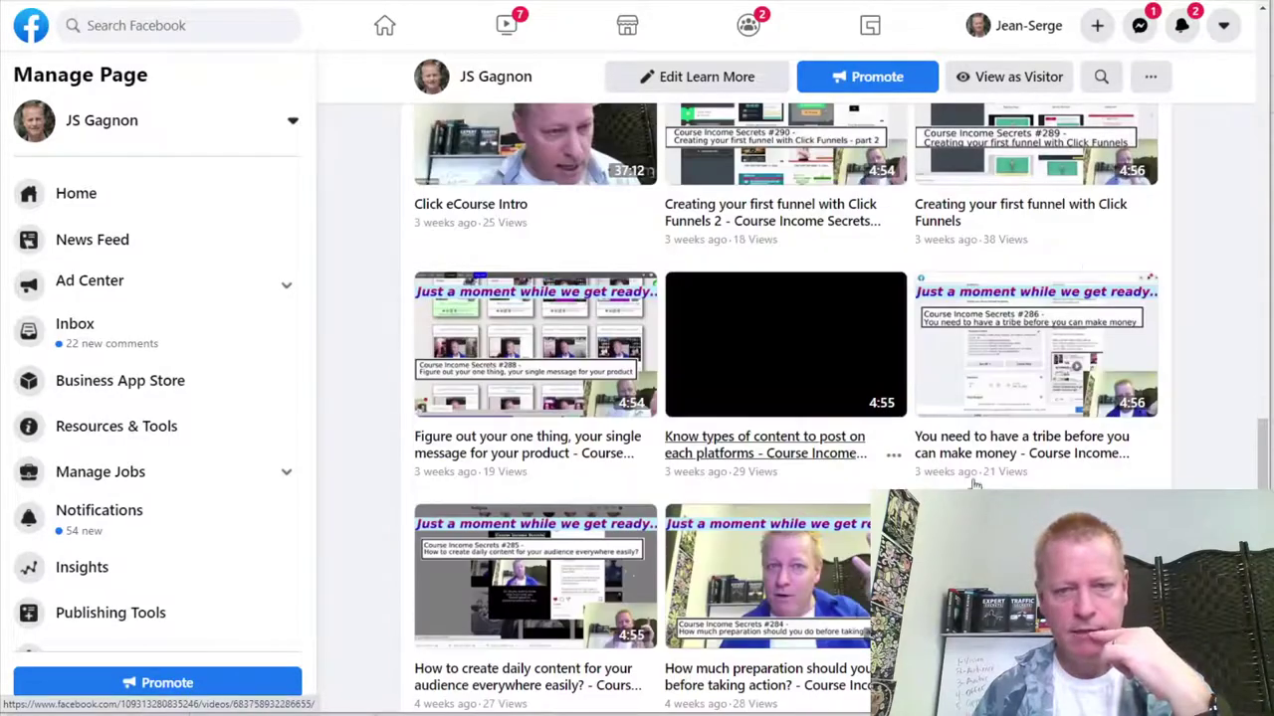
scroll(700, 438, "down", 3)
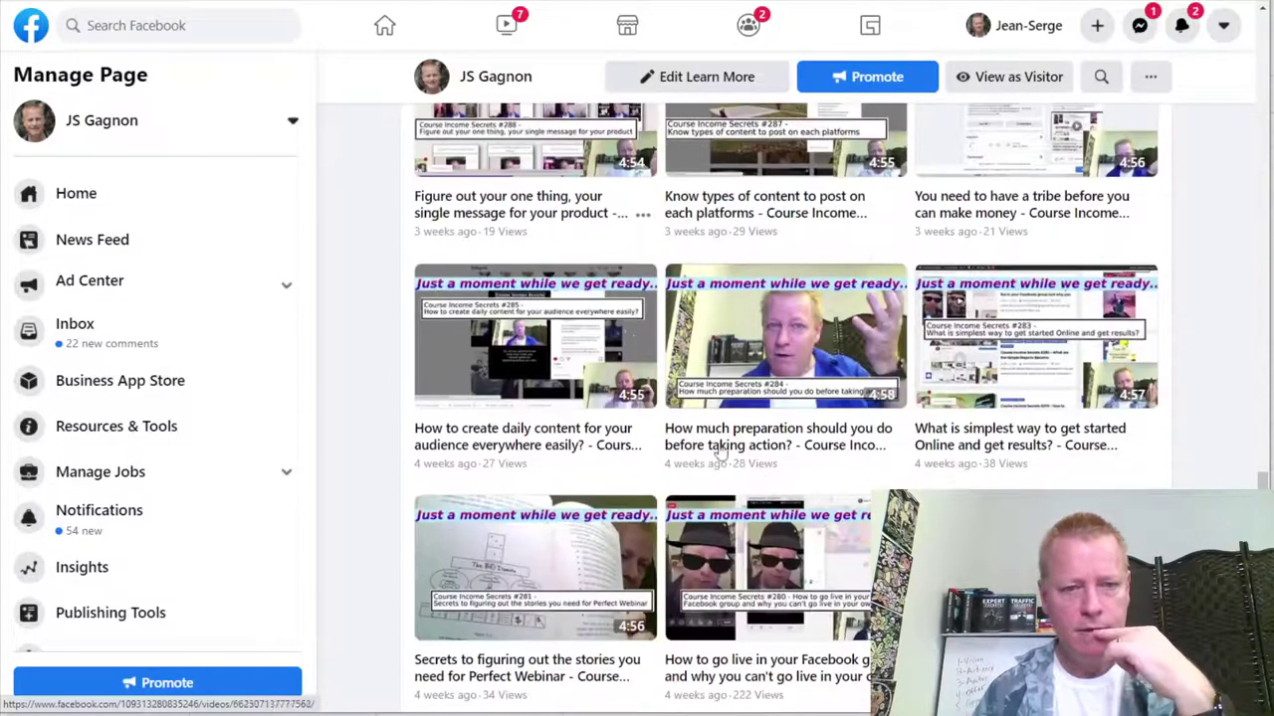
scroll(844, 490, "up", 12)
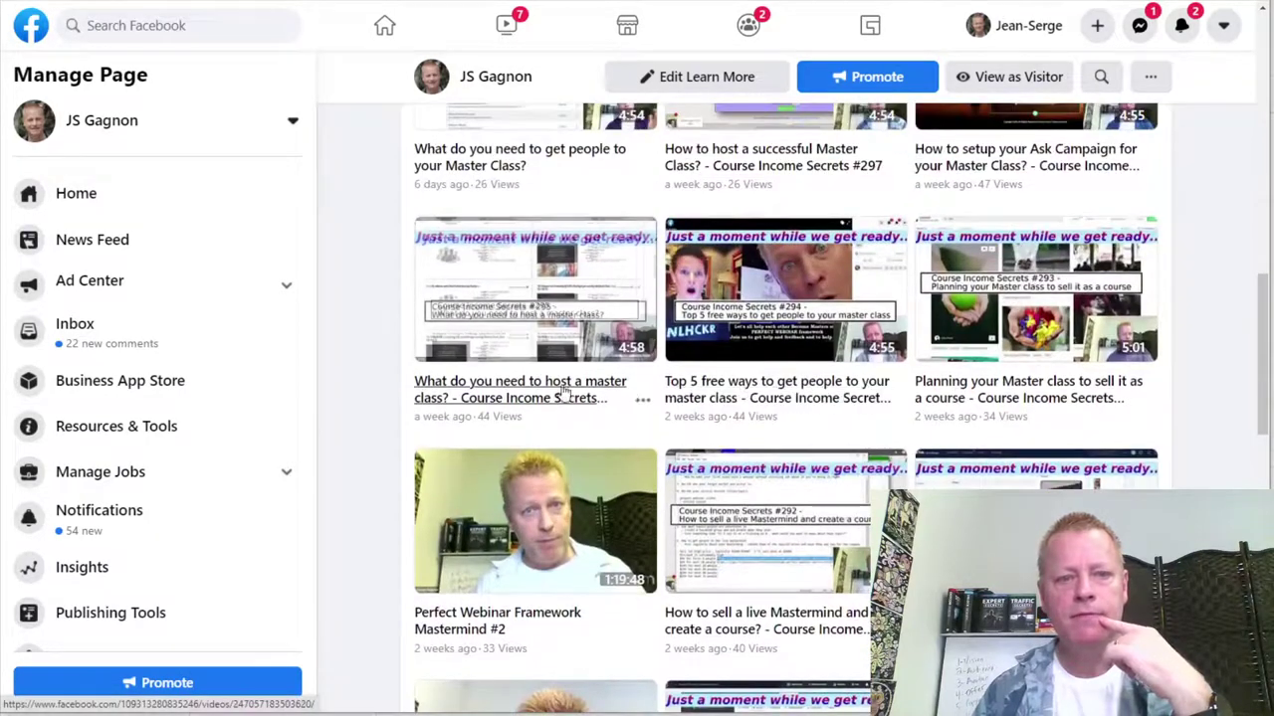
scroll(677, 383, "up", 3)
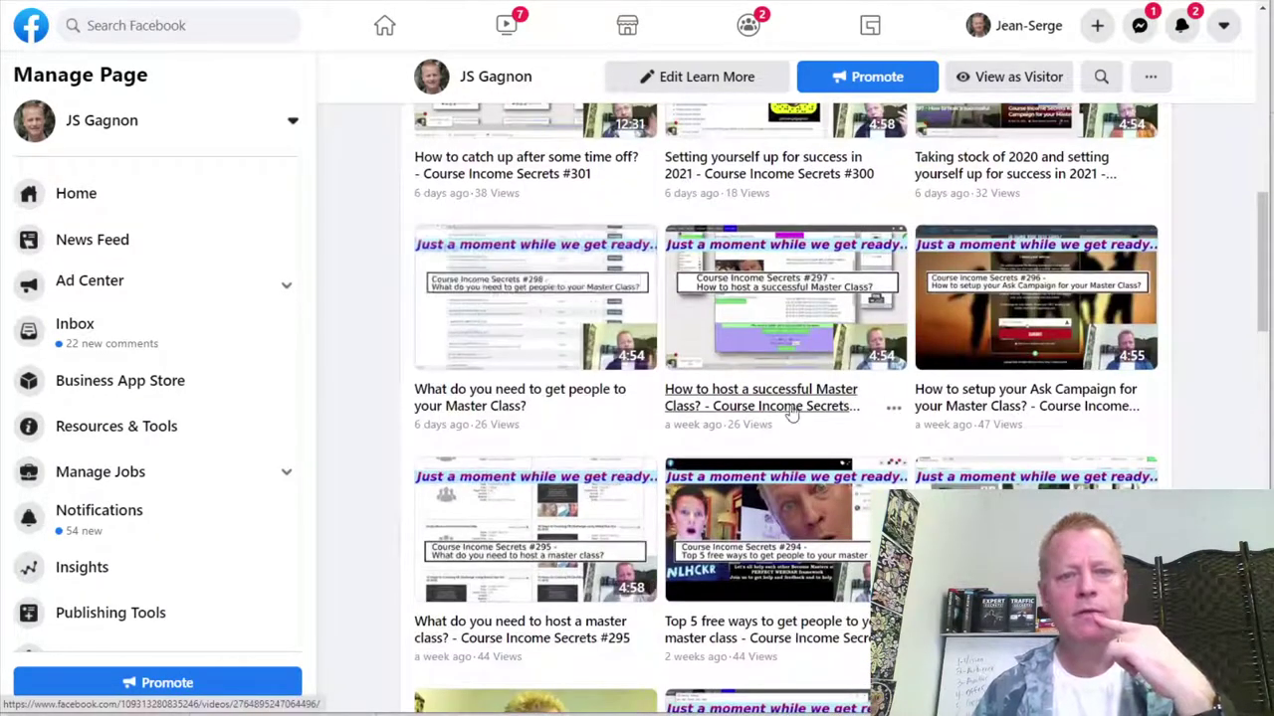
scroll(866, 388, "up", 2)
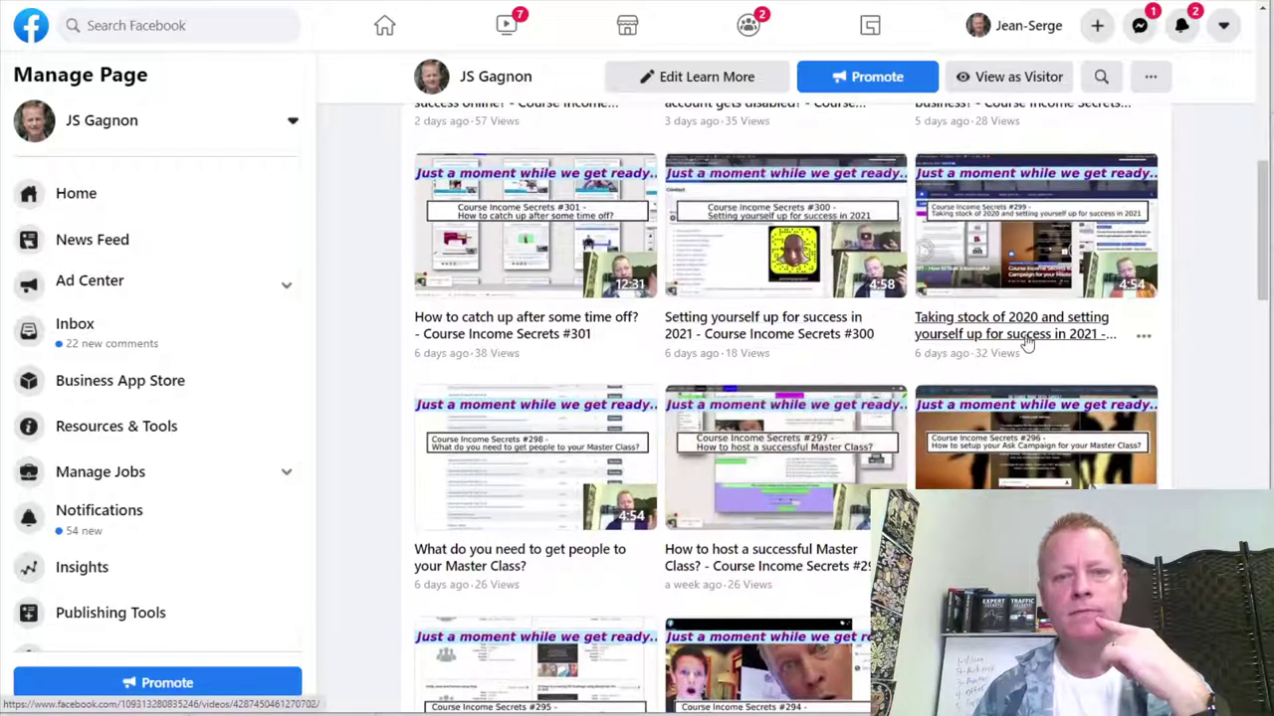
scroll(774, 333, "up", 1)
scroll(781, 318, "up", 2)
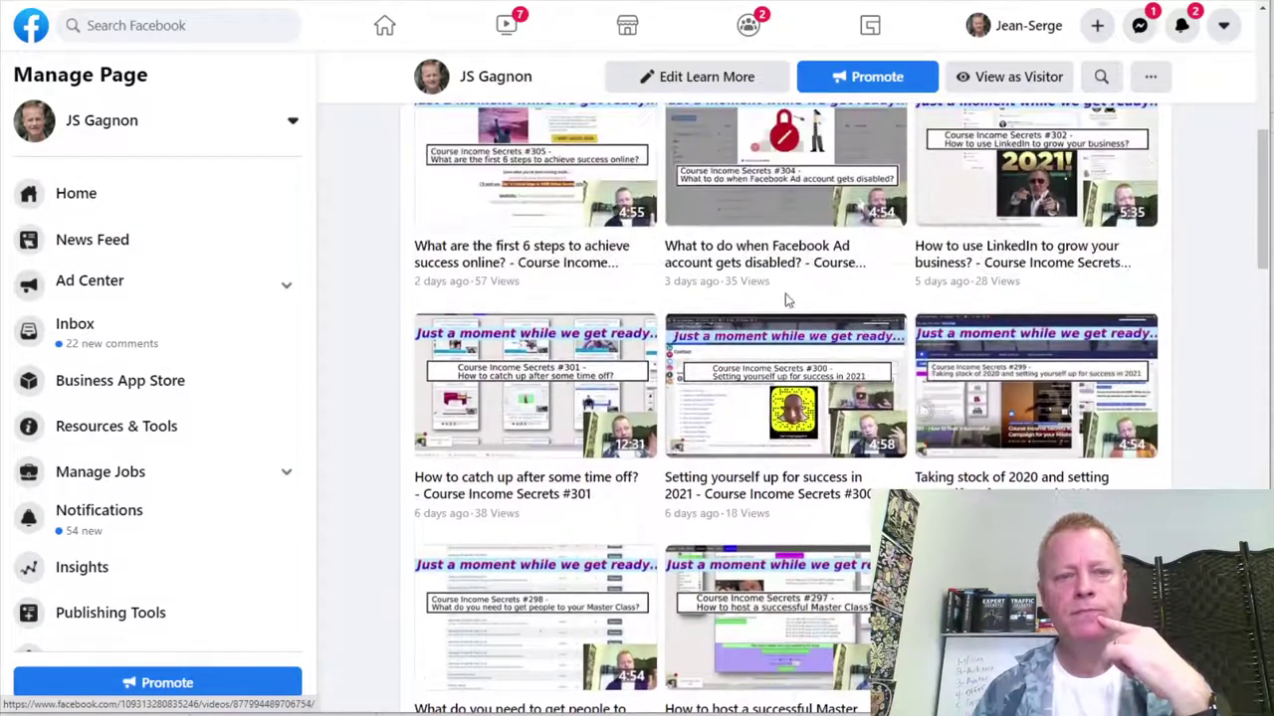
Step: Open the "How to use LinkedIn to grow your business?" video for editing and check its thumbnail options and video details
mouse_move(1052, 349)
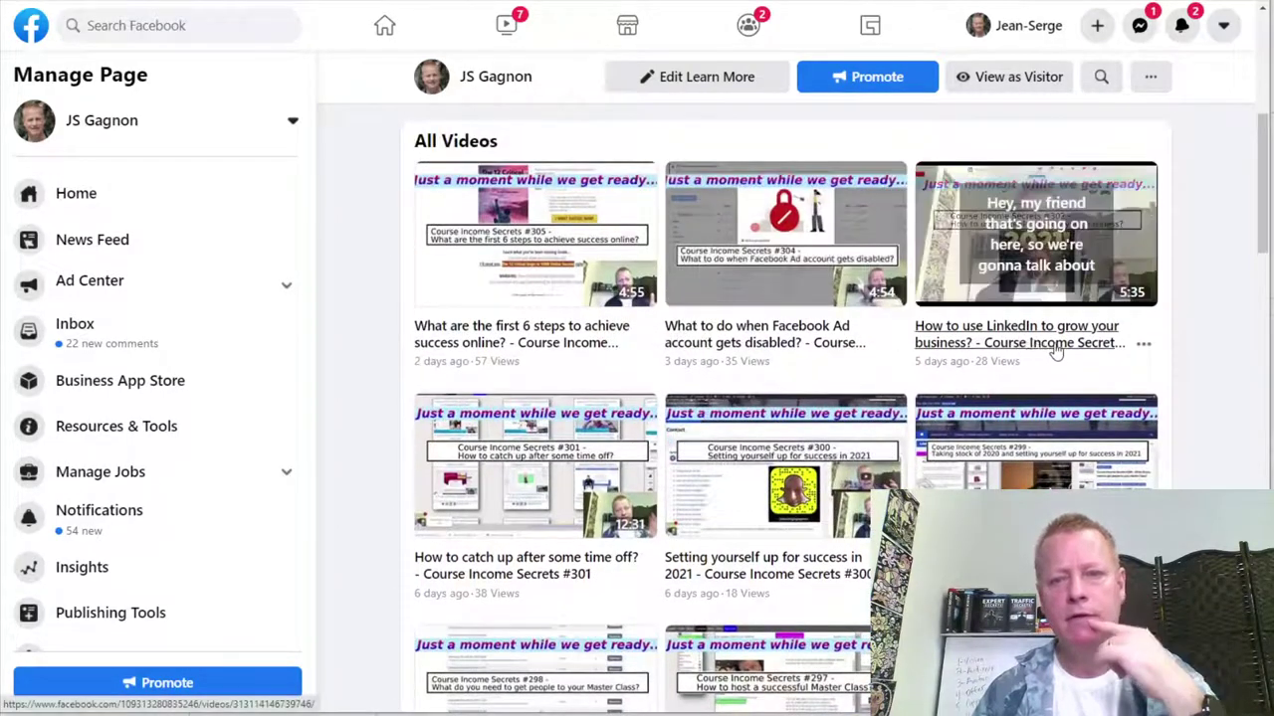
left_click(1057, 346)
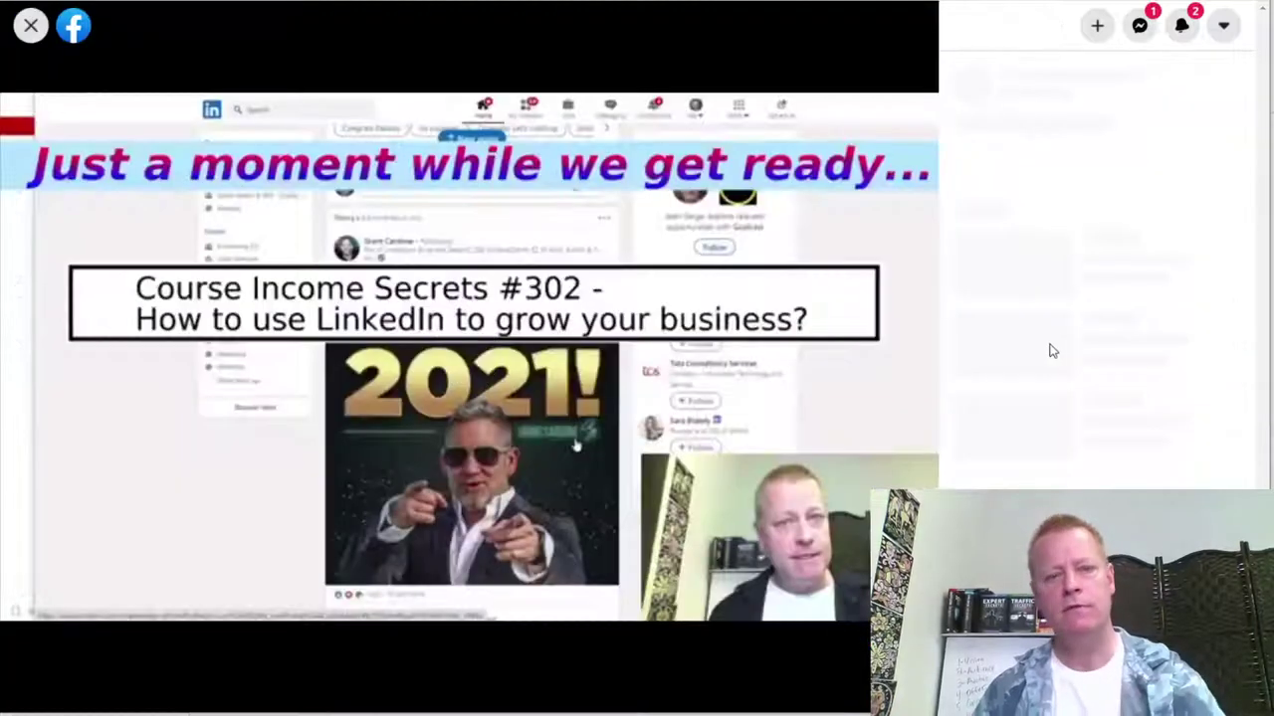
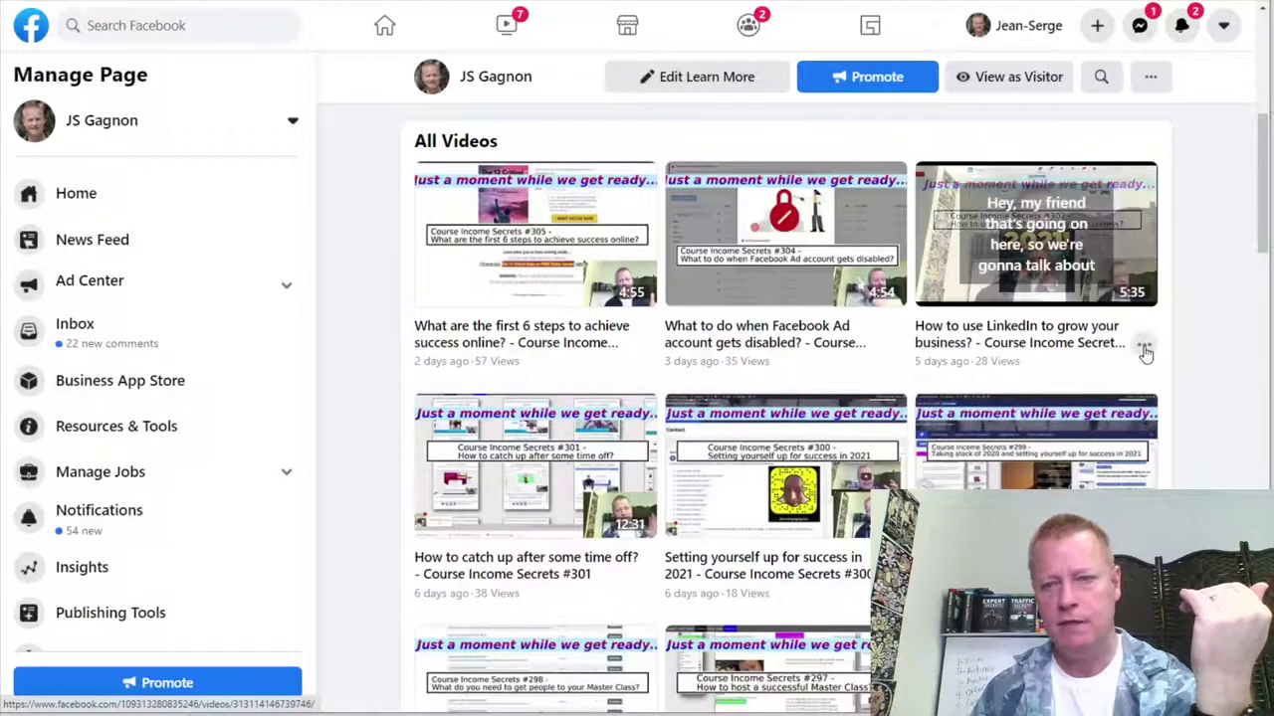
left_click(1141, 343)
left_click(1115, 382)
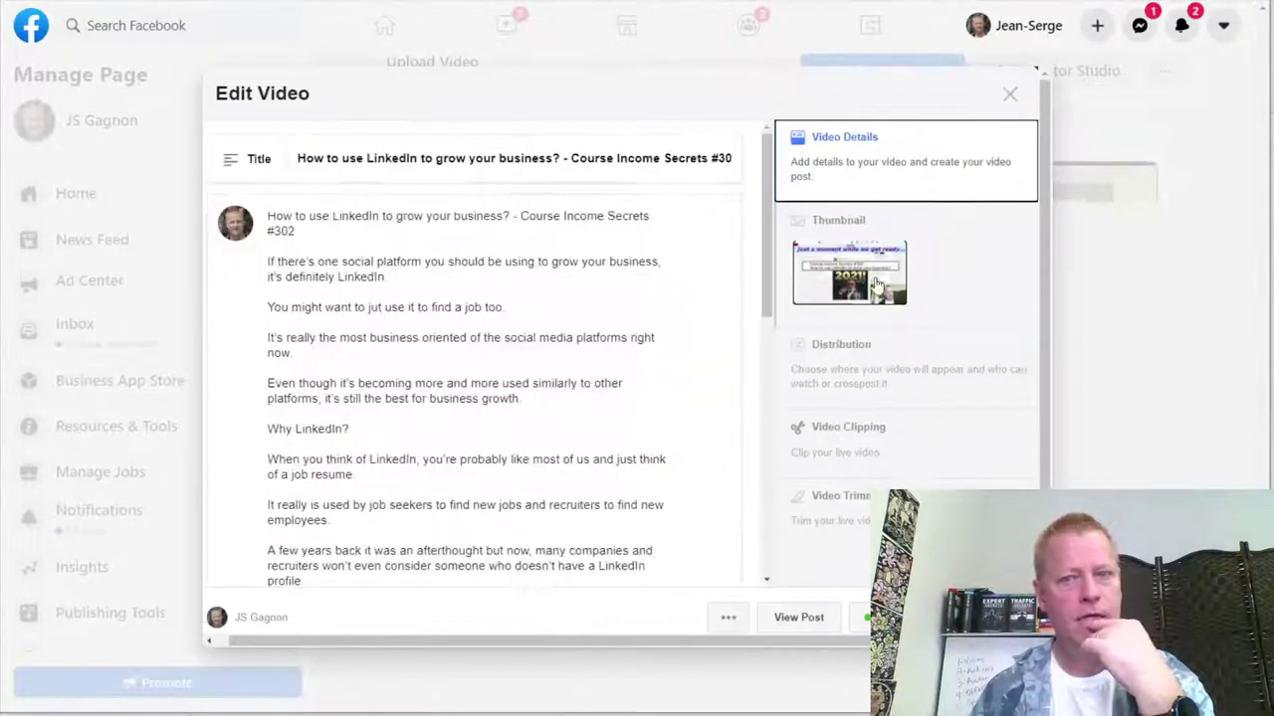
left_click(879, 287)
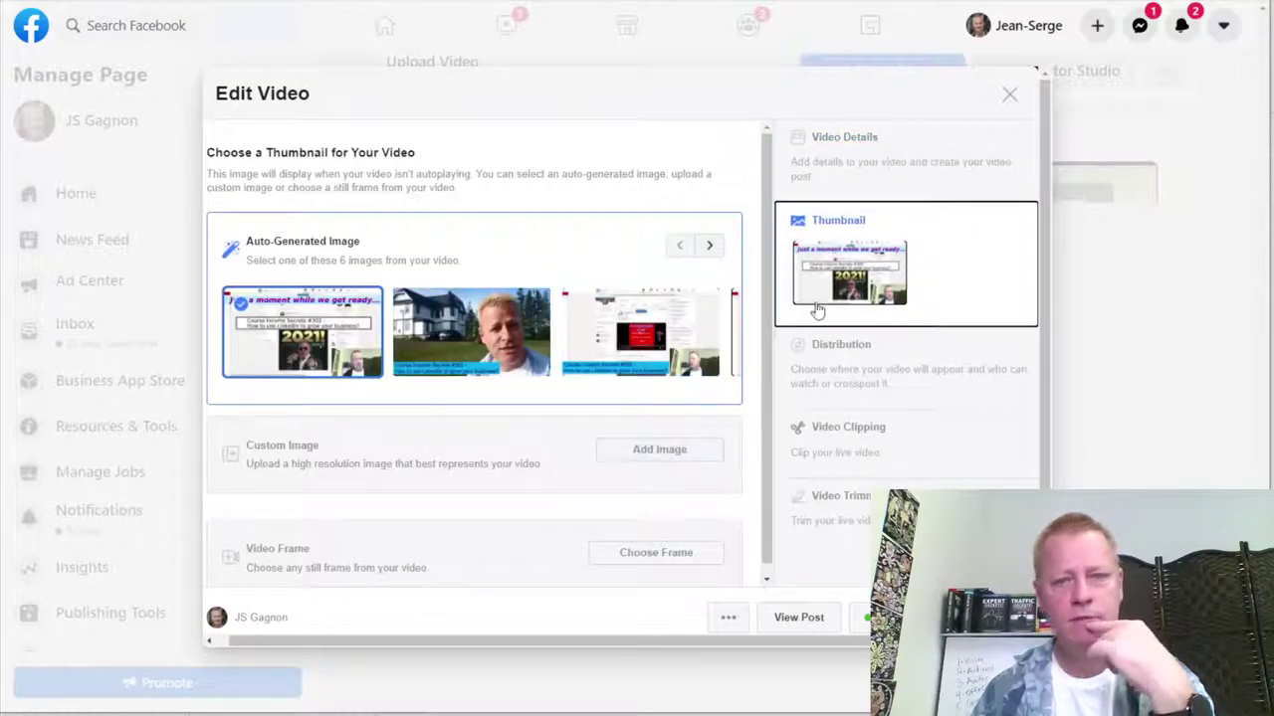
left_click(853, 185)
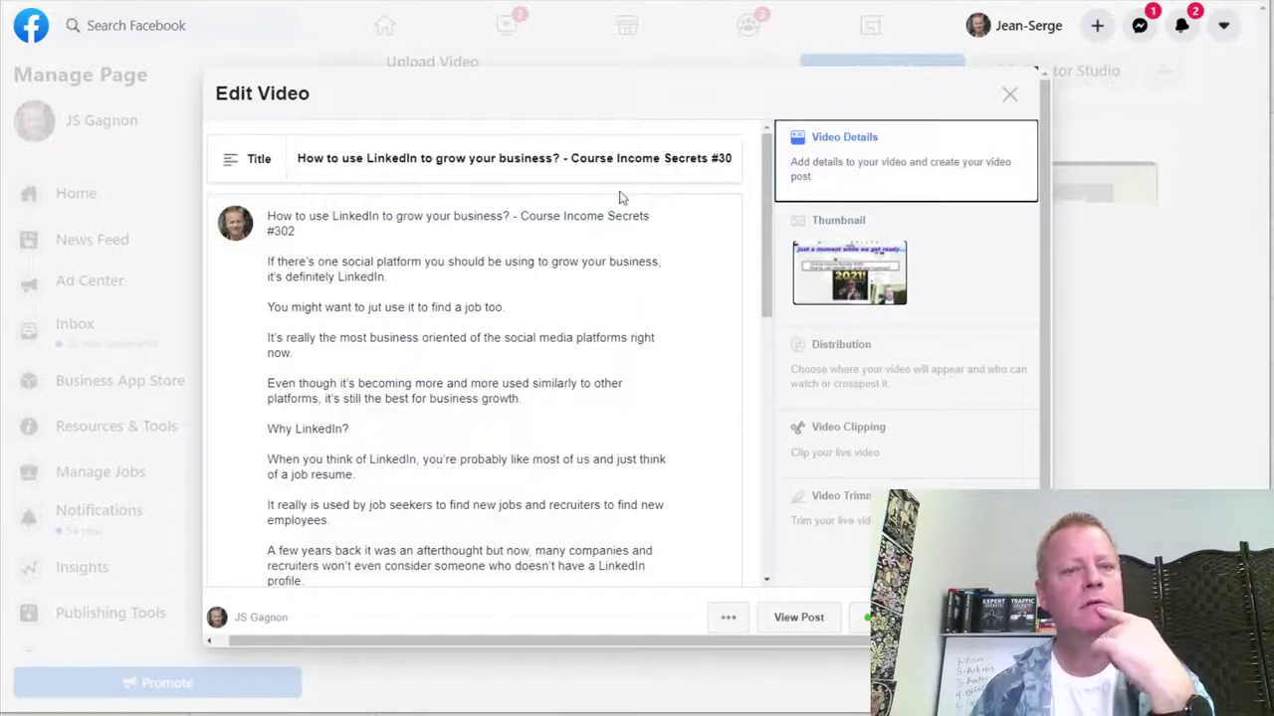
left_click(840, 290)
left_click(675, 460)
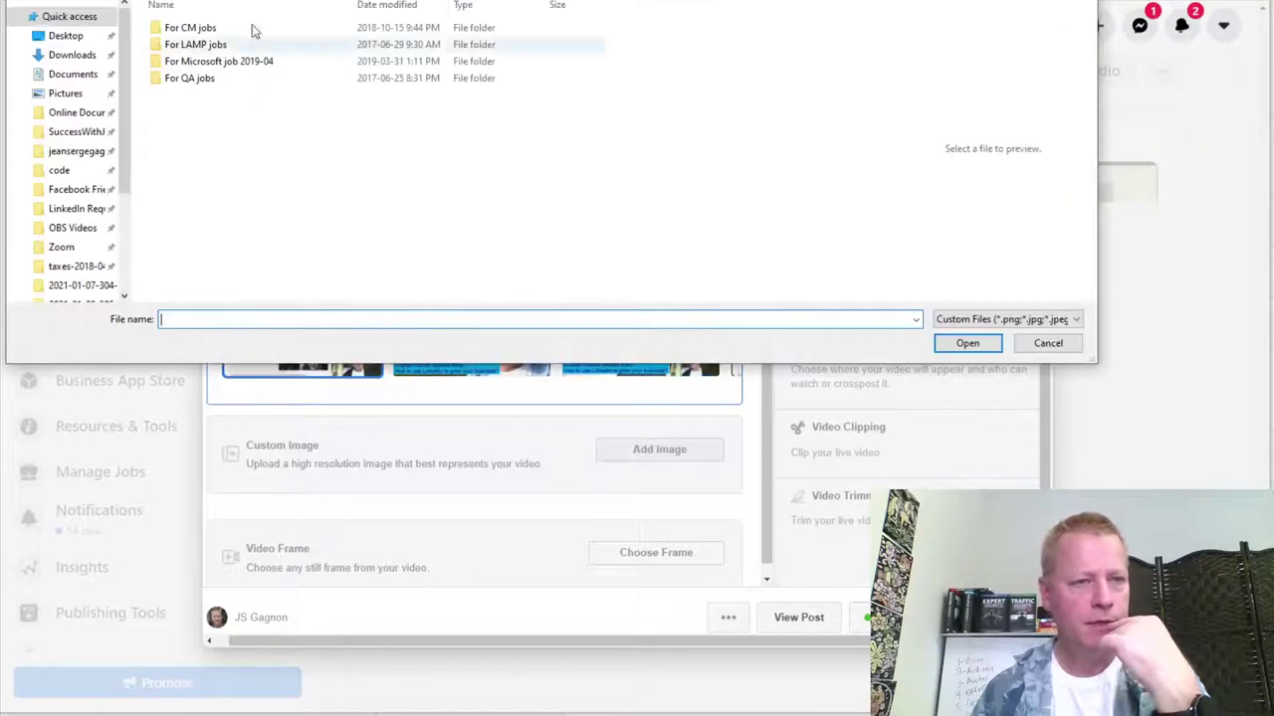
left_click(79, 151)
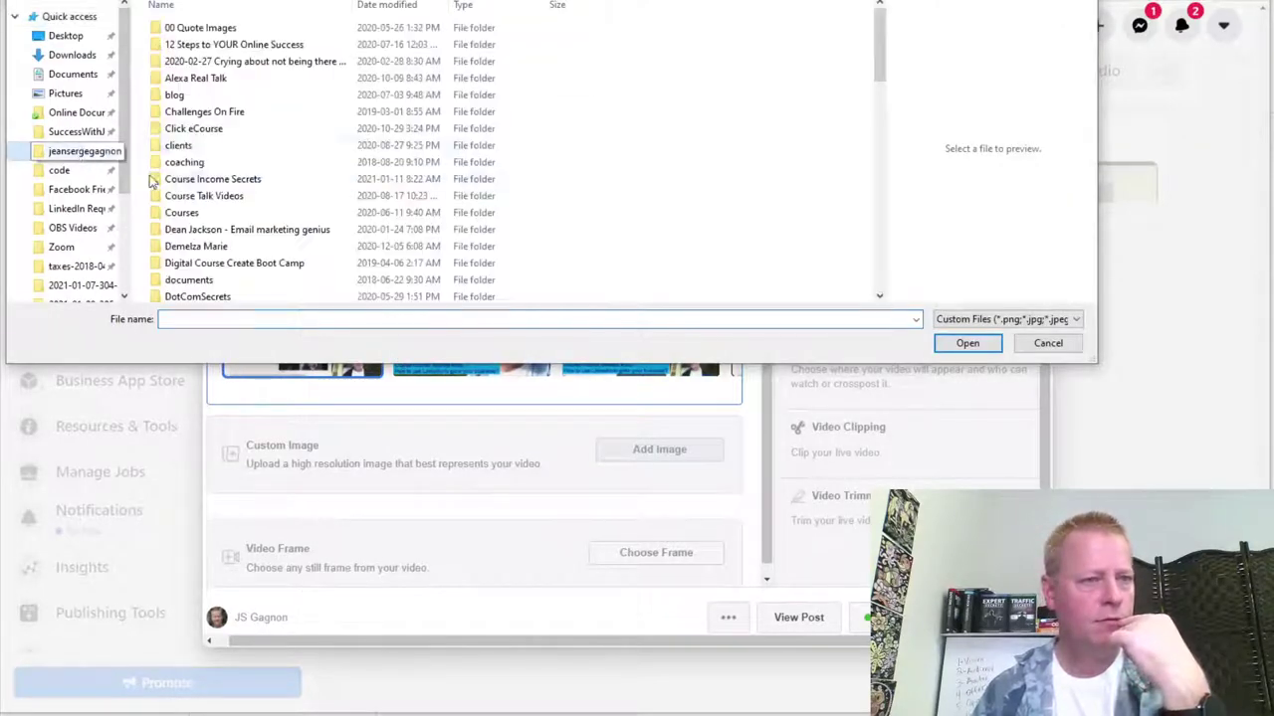
double_click(216, 179)
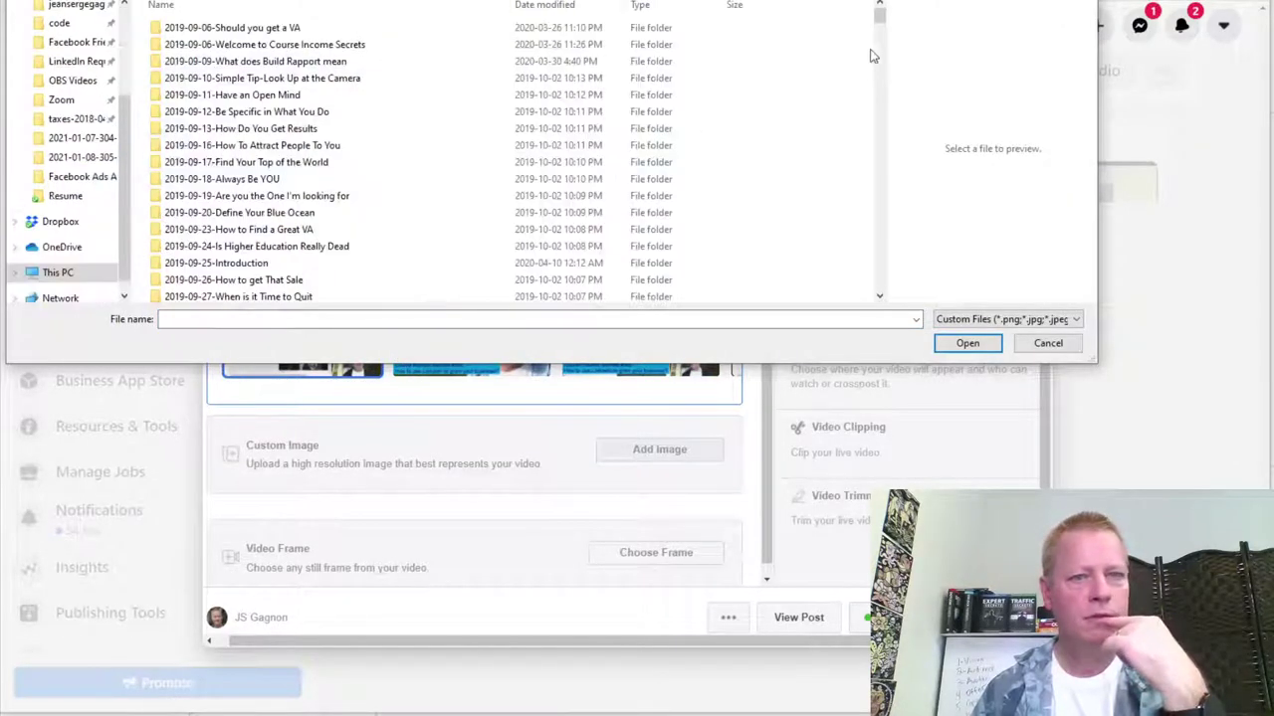
left_click_drag(883, 20, 878, 205)
scroll(393, 162, "down", 6)
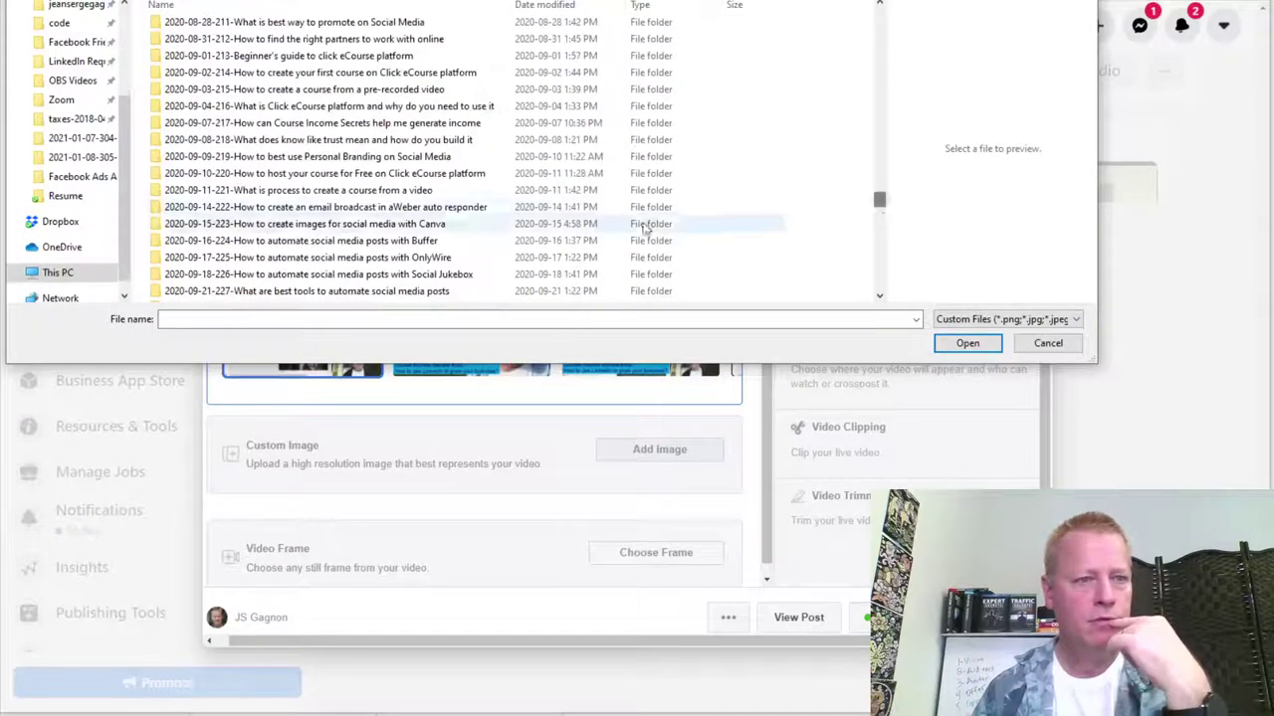
left_click_drag(883, 223, 861, 287)
scroll(322, 222, "up", 2)
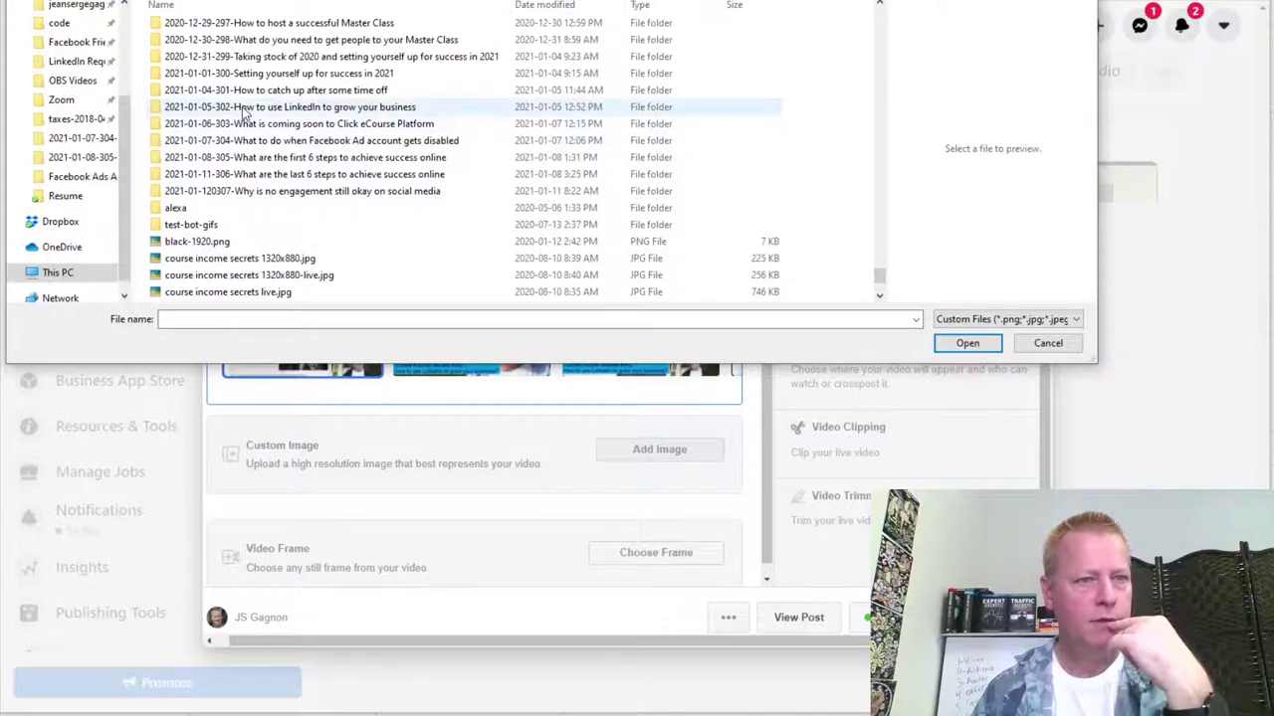
double_click(244, 109)
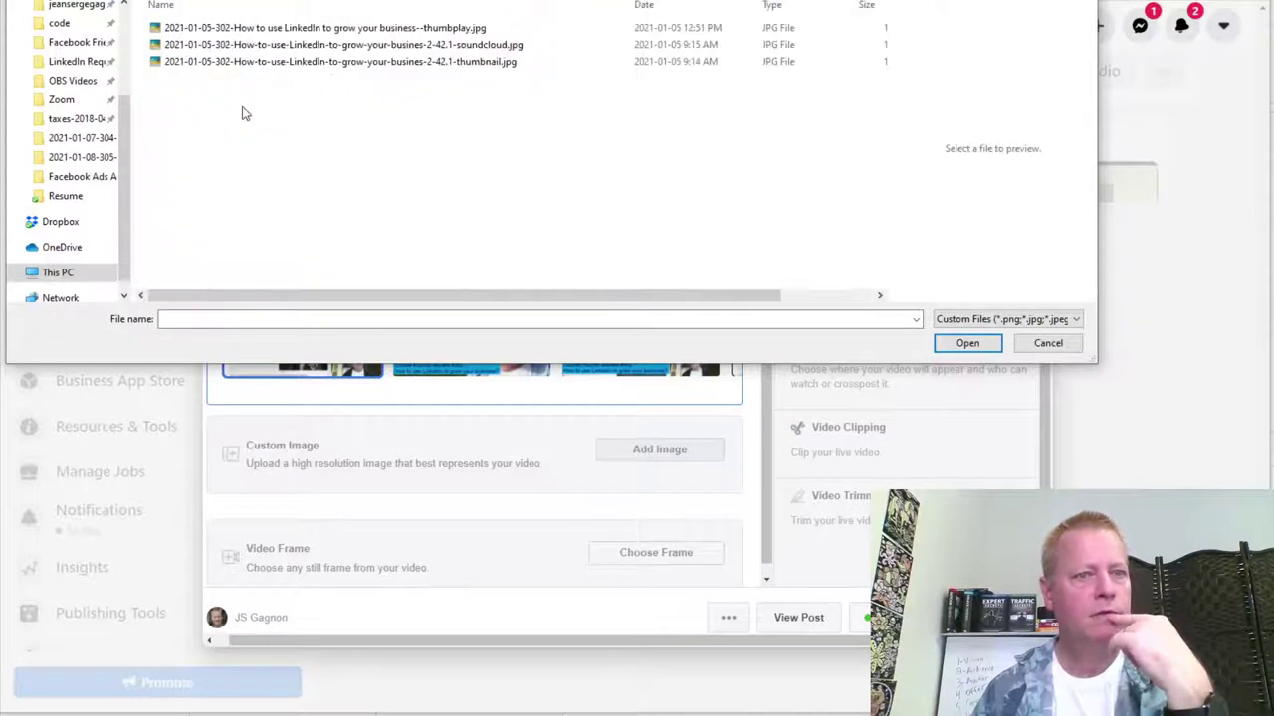
left_click(475, 62)
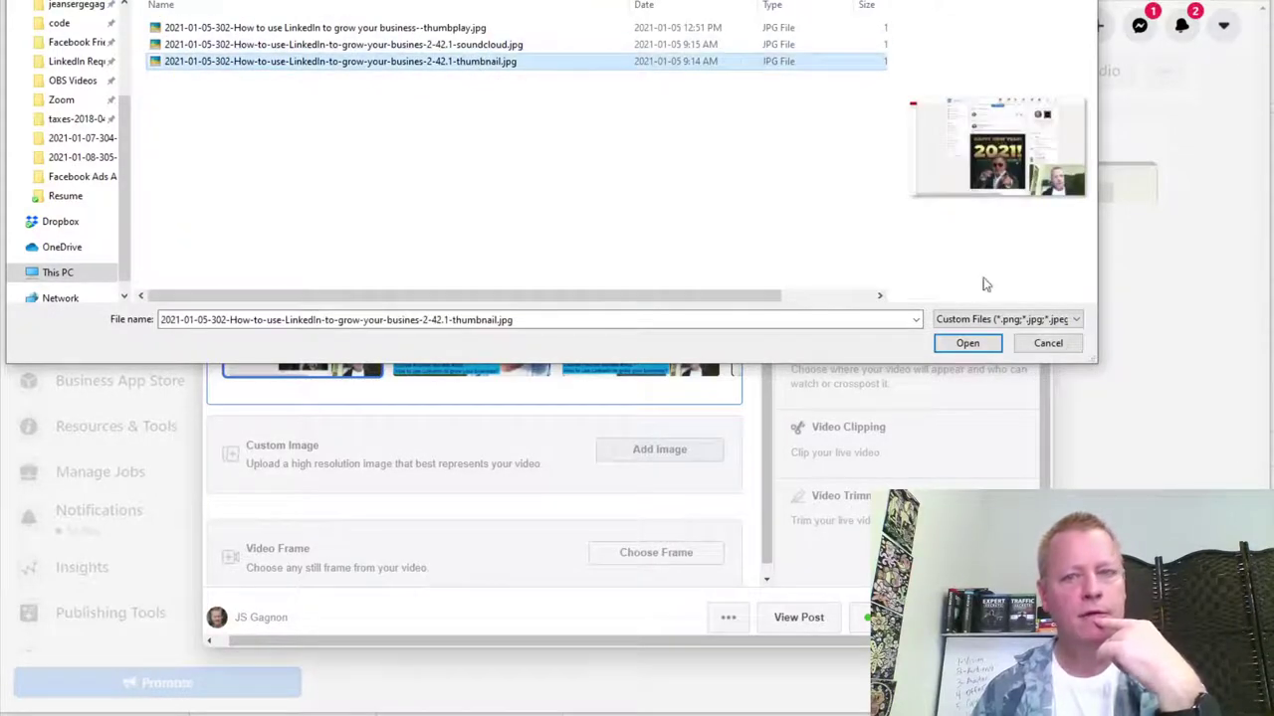
left_click(967, 342)
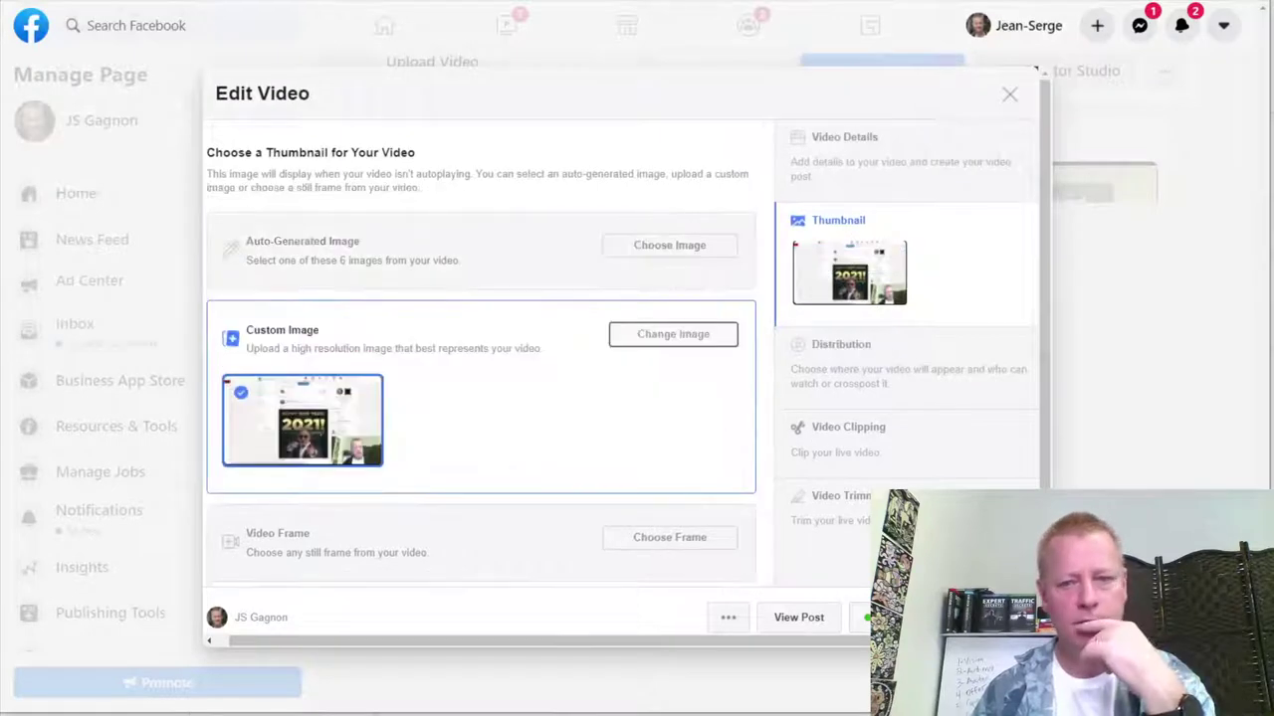
scroll(799, 563, "down", 1)
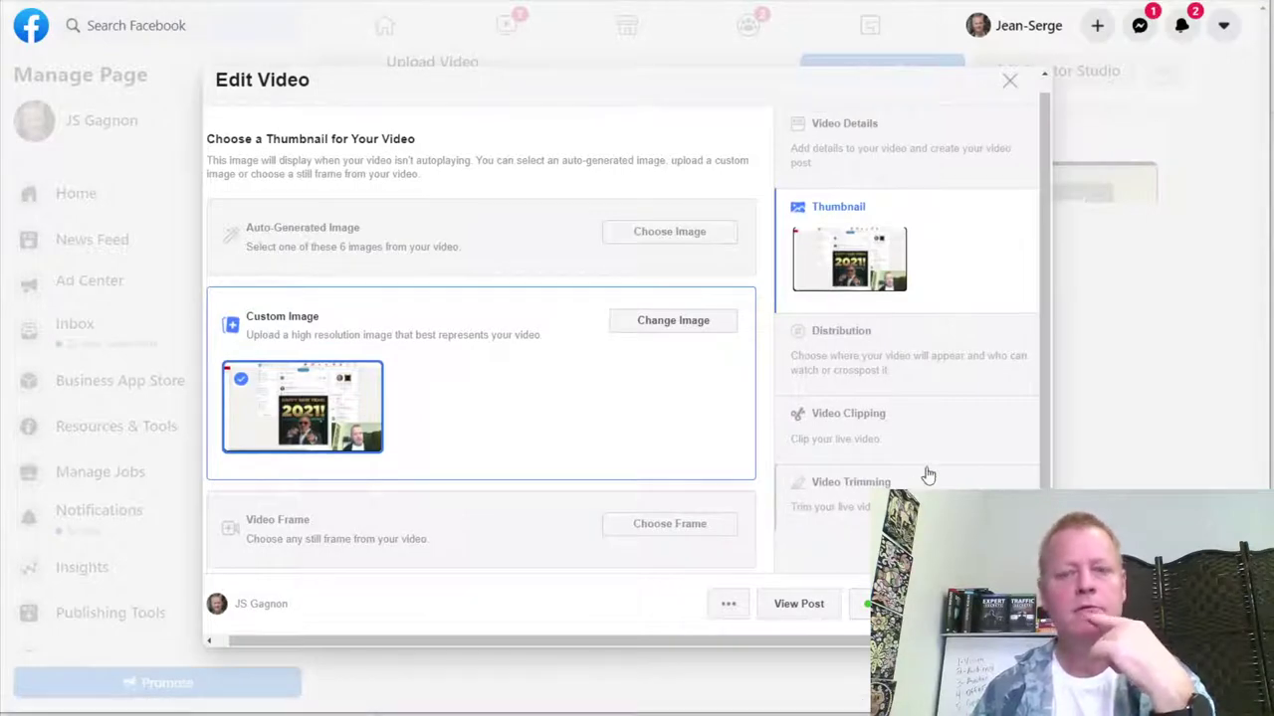
left_click(929, 476)
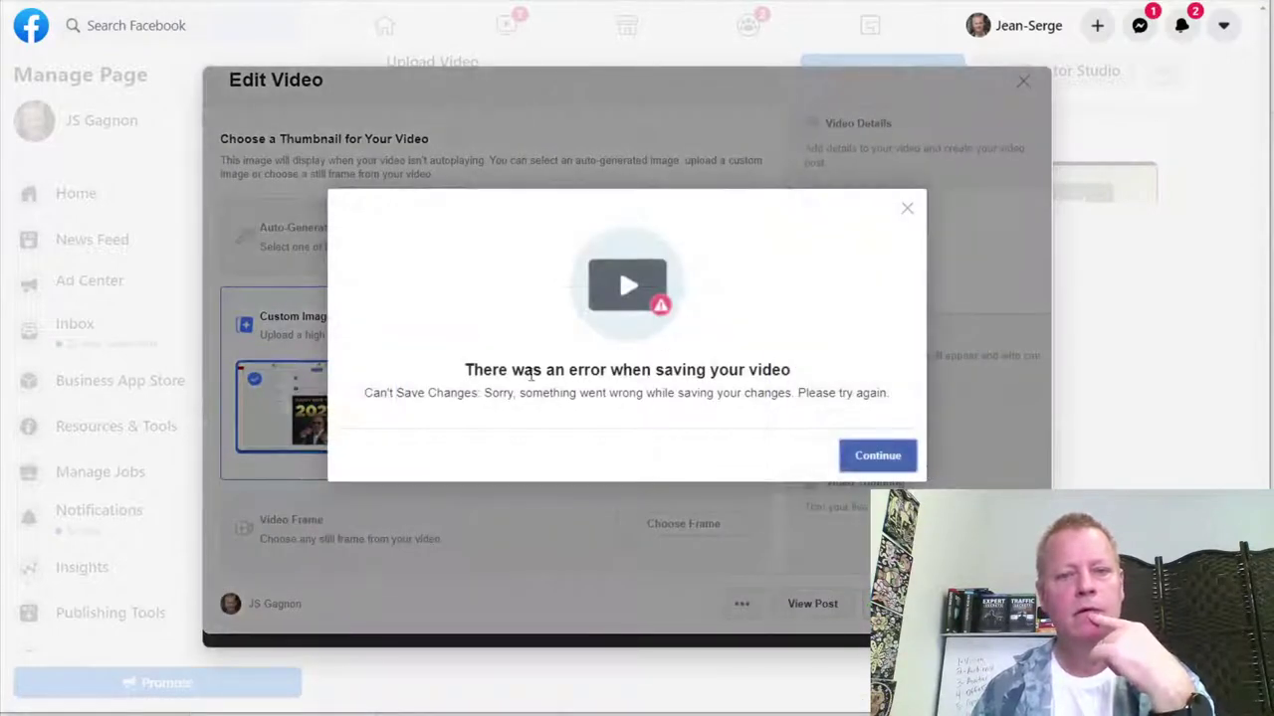
Step: Try again to save the LinkedIn video's custom thumbnail change
left_click(874, 463)
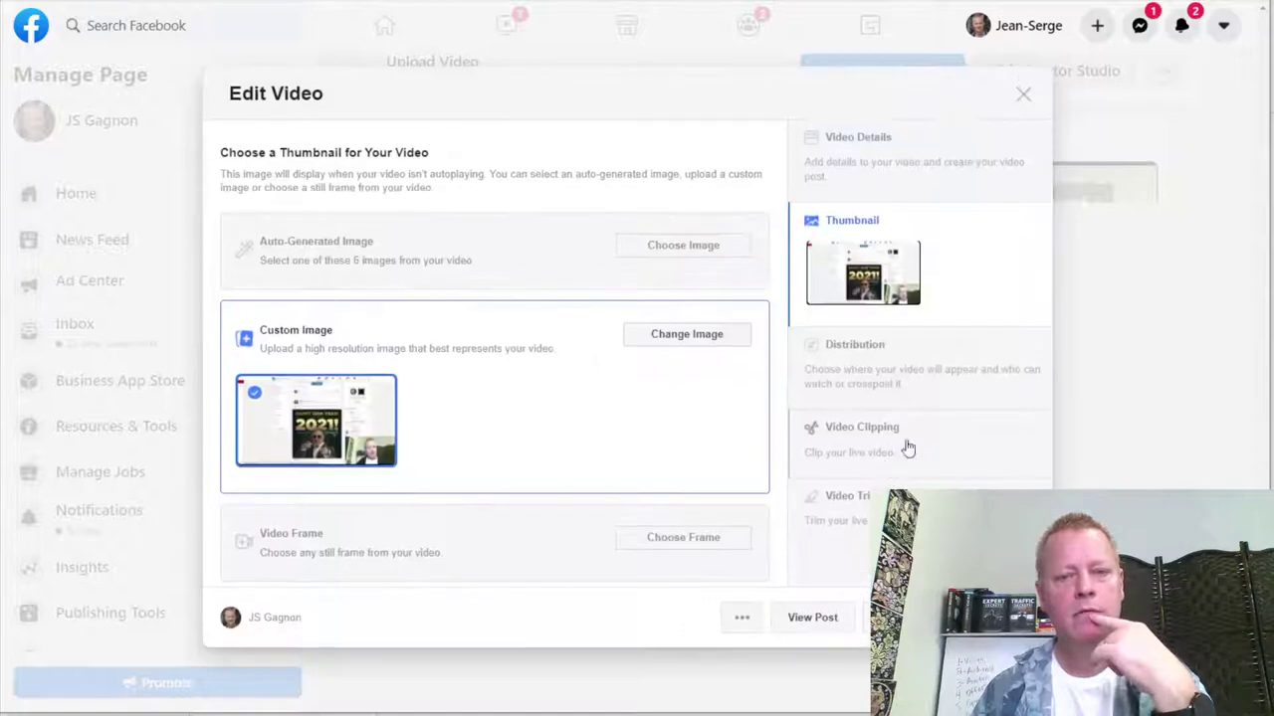
left_click(977, 341)
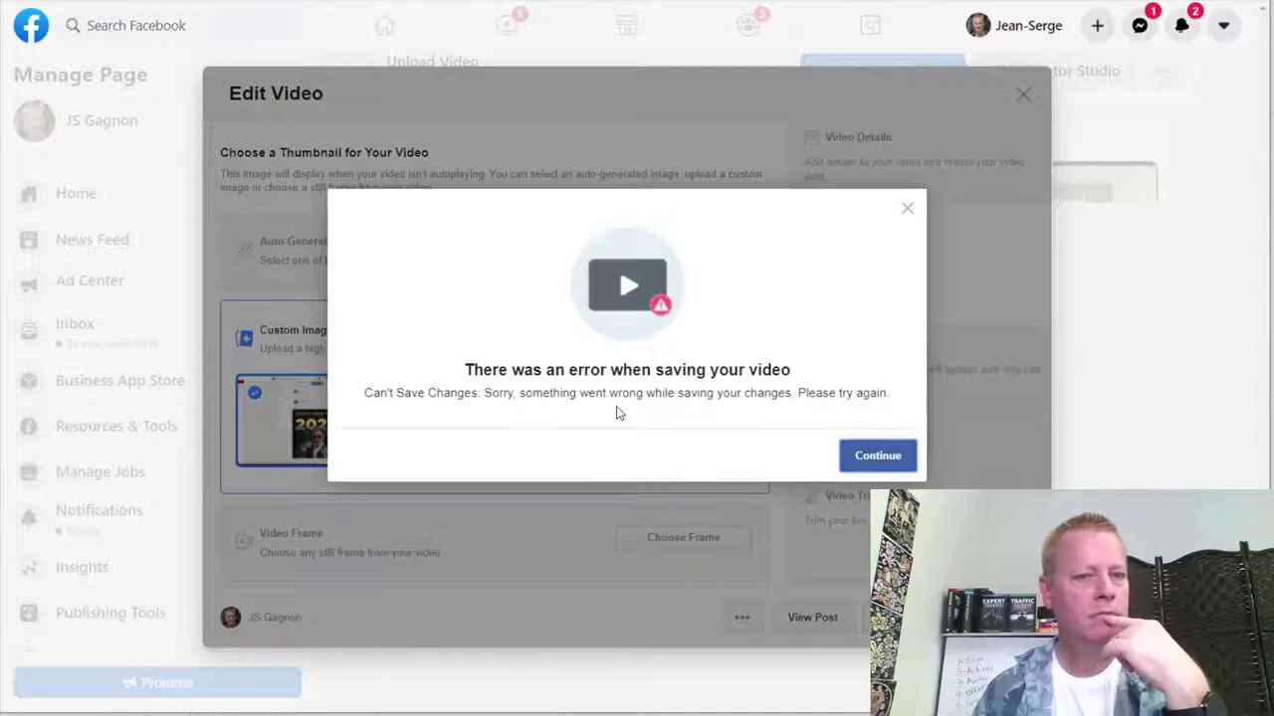
left_click(864, 454)
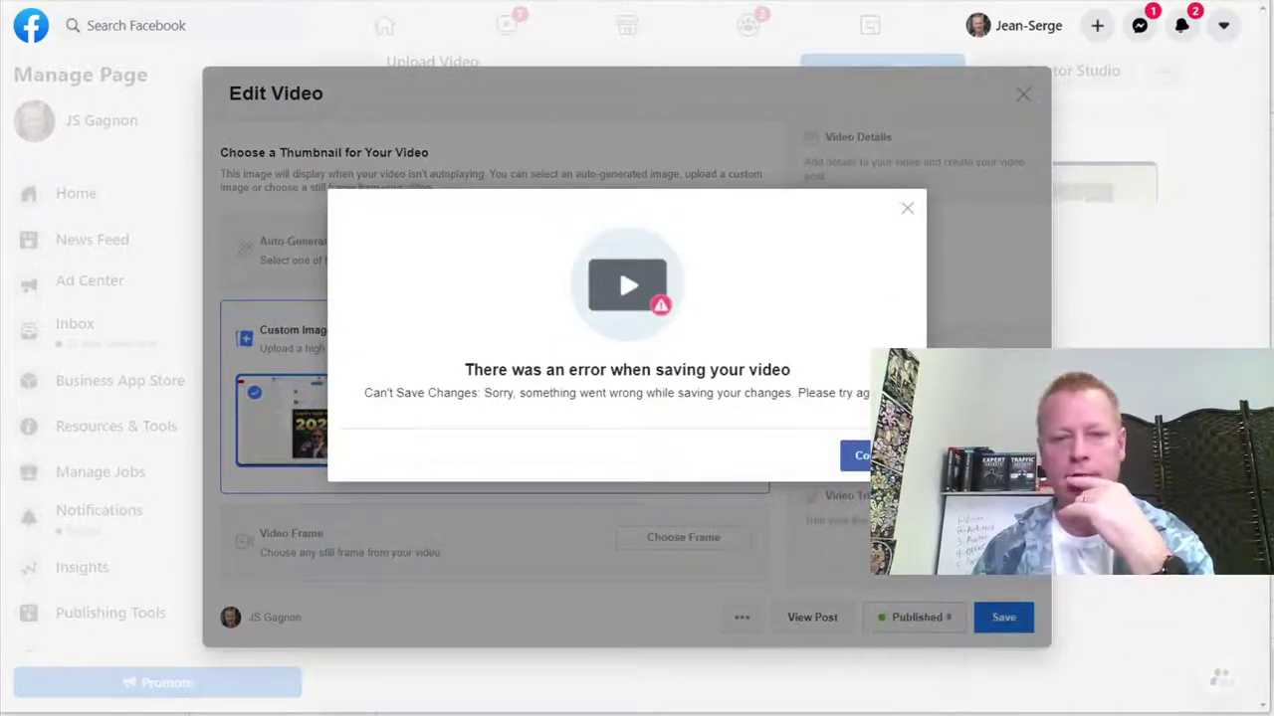
left_click(860, 460)
left_click(1009, 621)
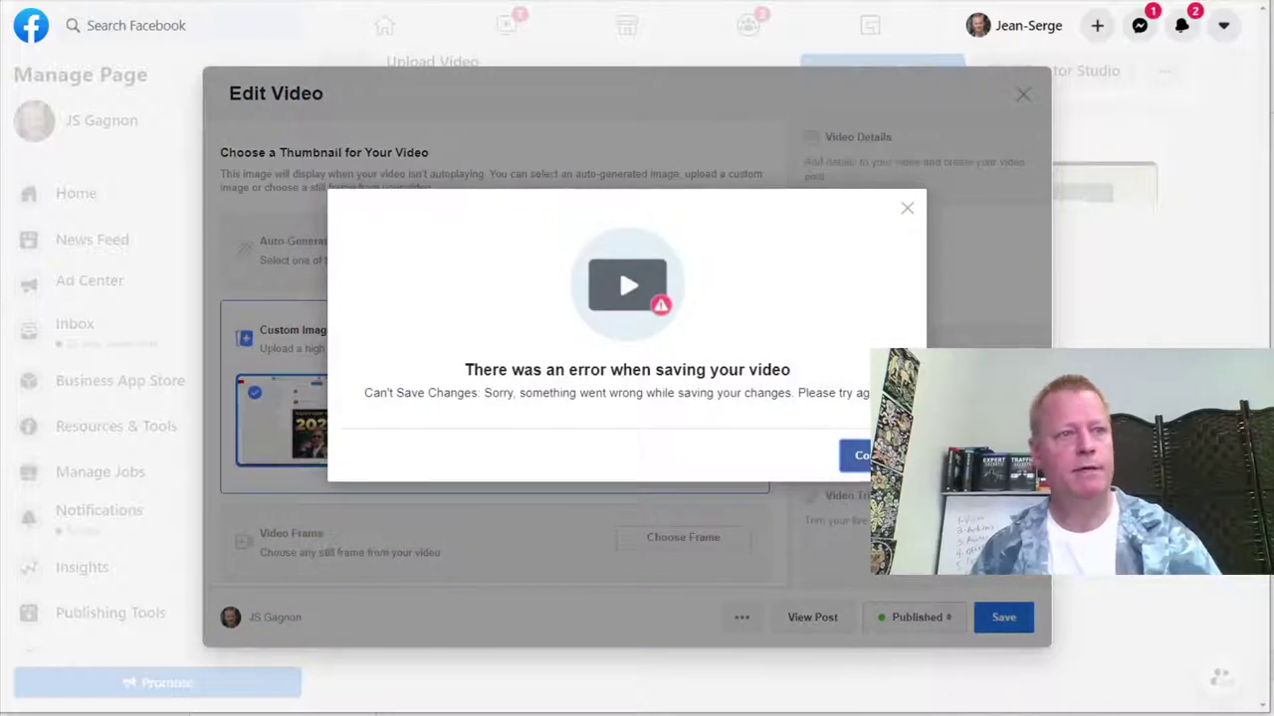
Step: Reload the page's video list, discarding unsaved changes, and reopen the "How to use LinkedIn to grow your business?" video for editing
key("F5")
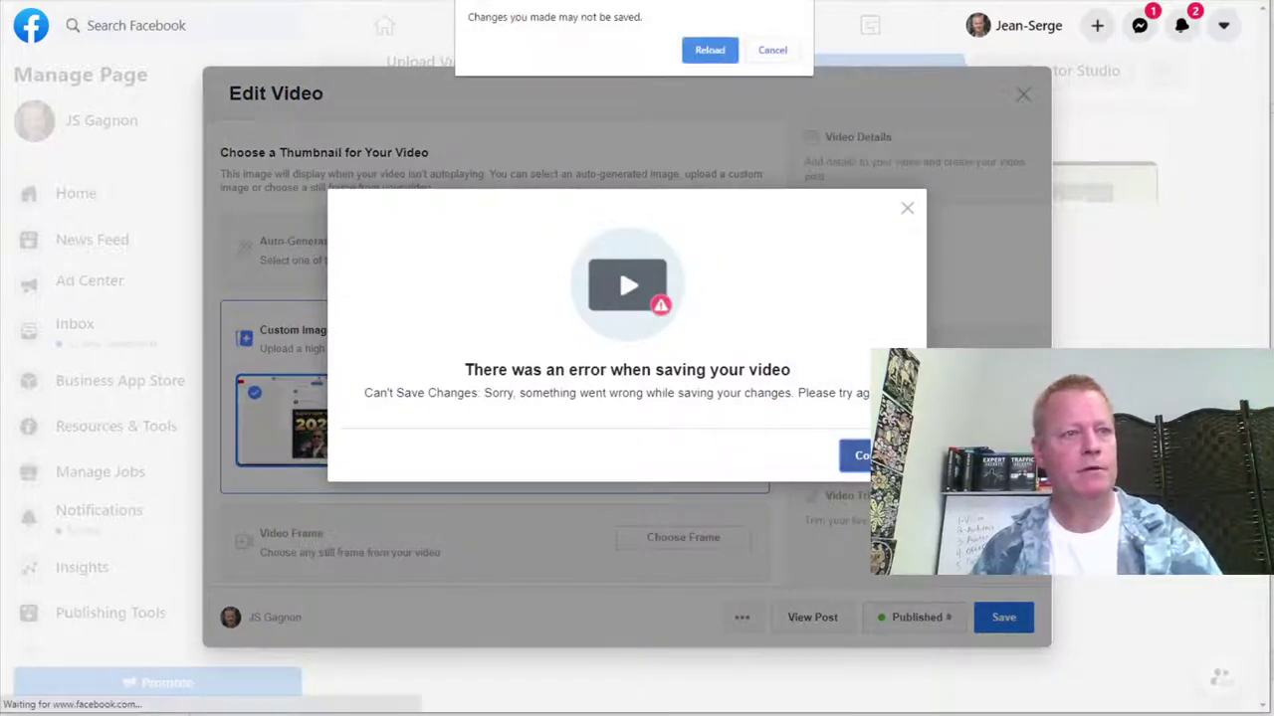
left_click(708, 49)
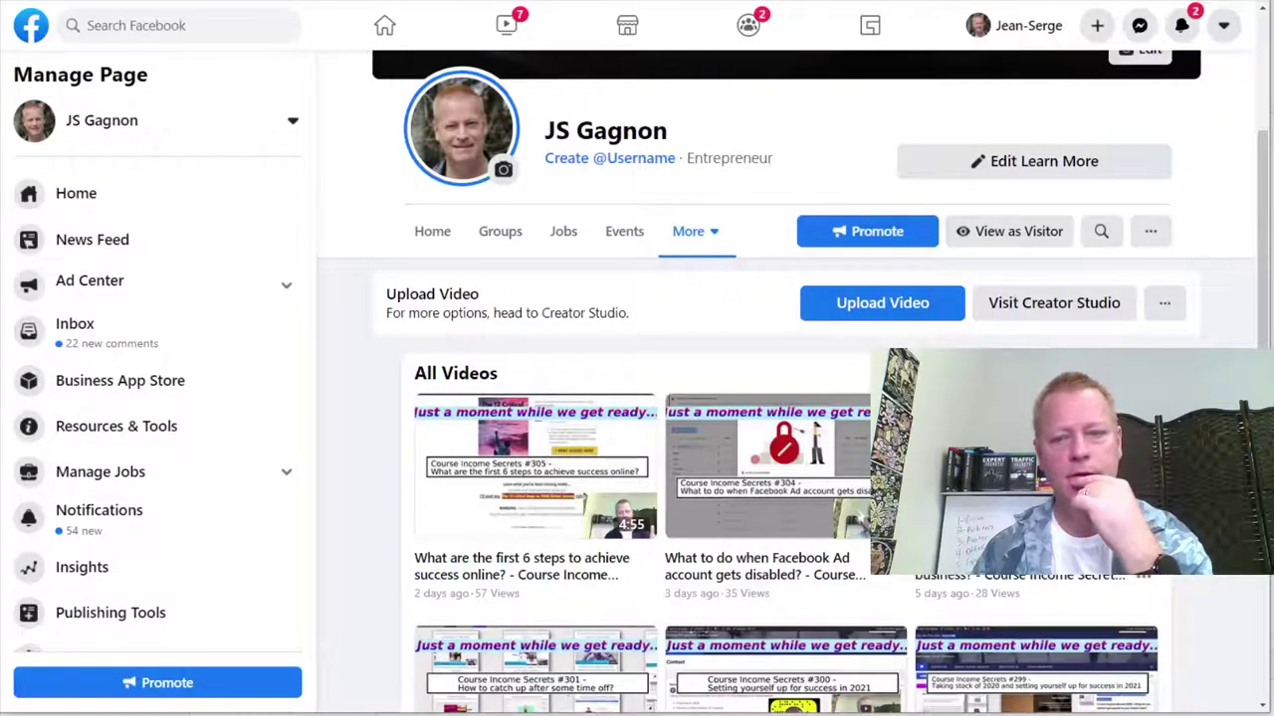
left_click(1144, 579)
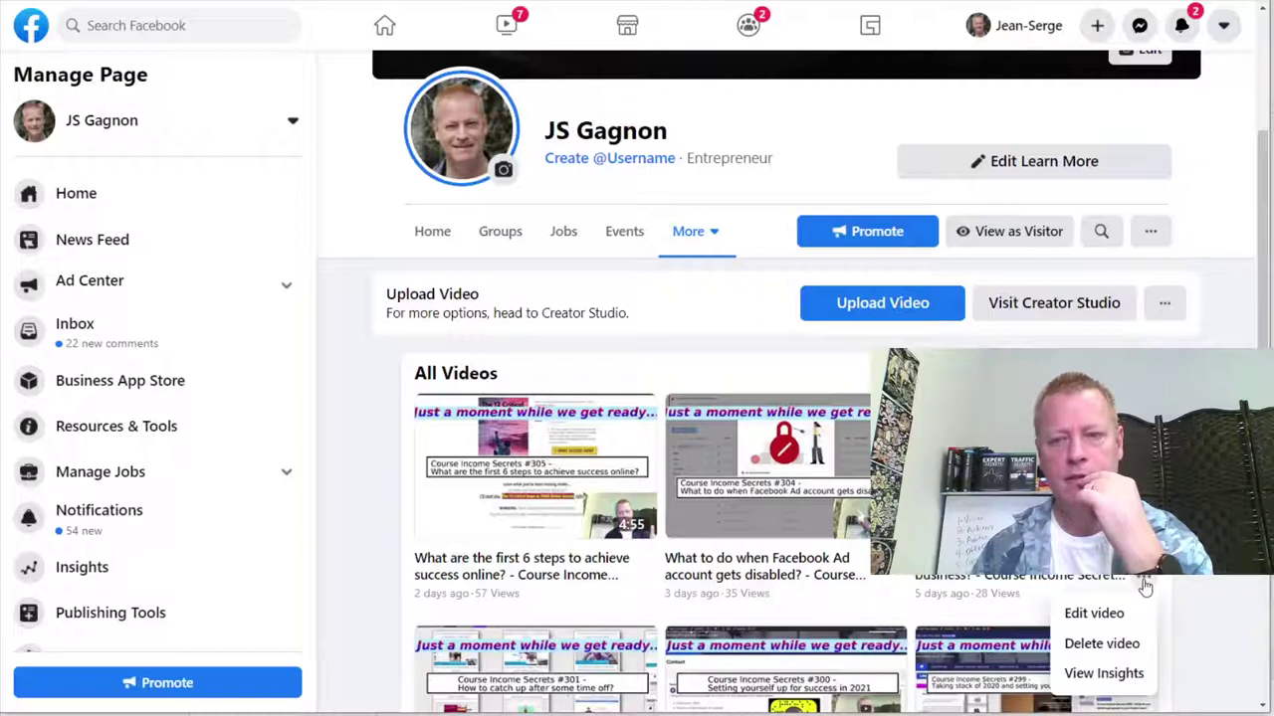
left_click(1092, 613)
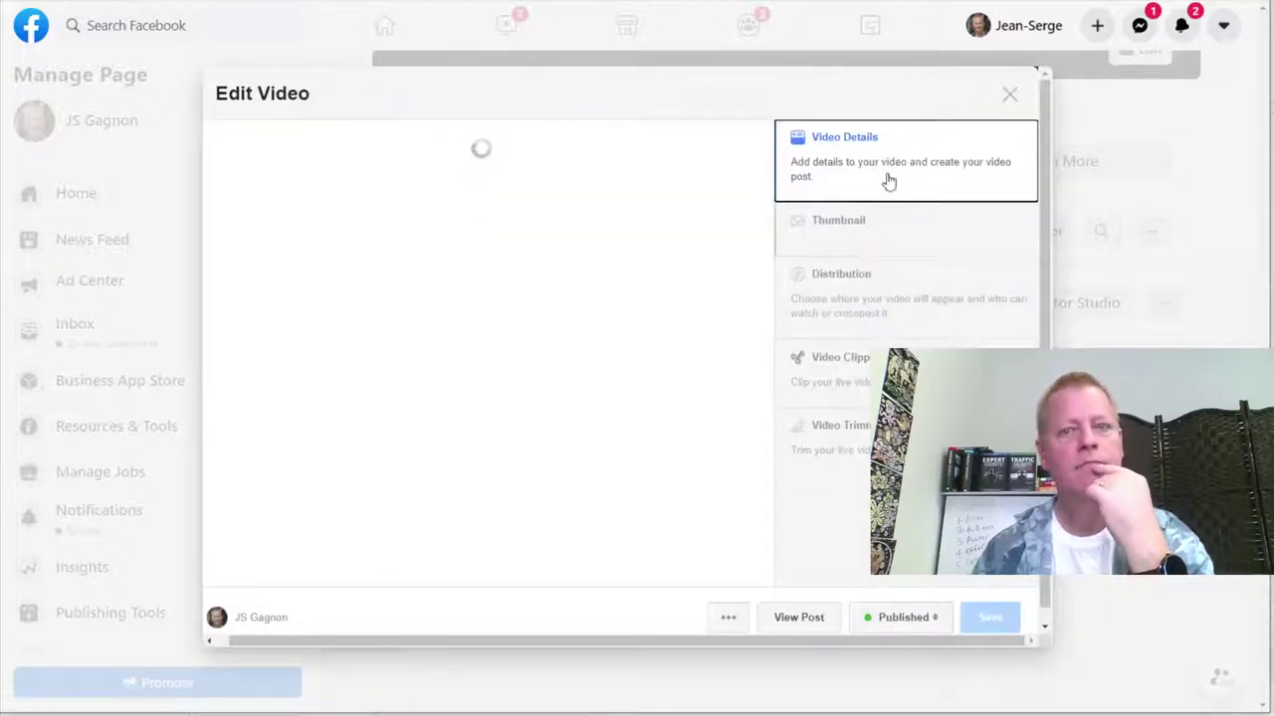
left_click(882, 223)
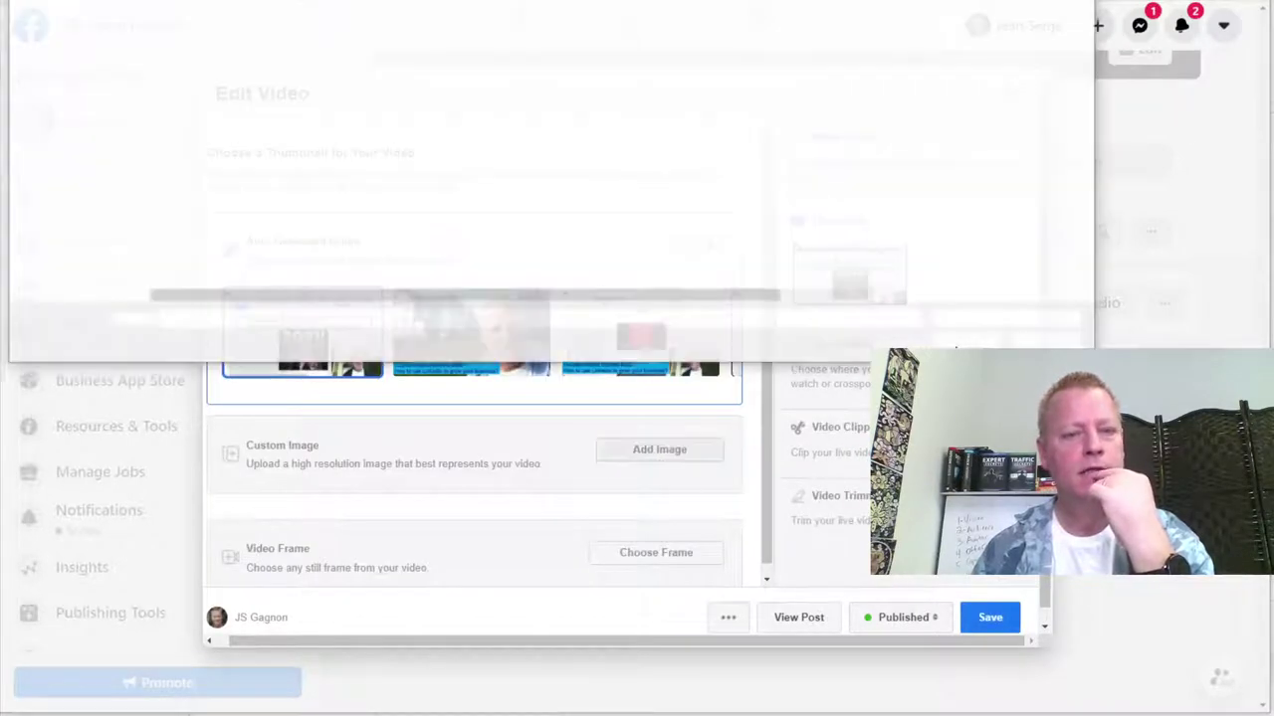
left_click(486, 62)
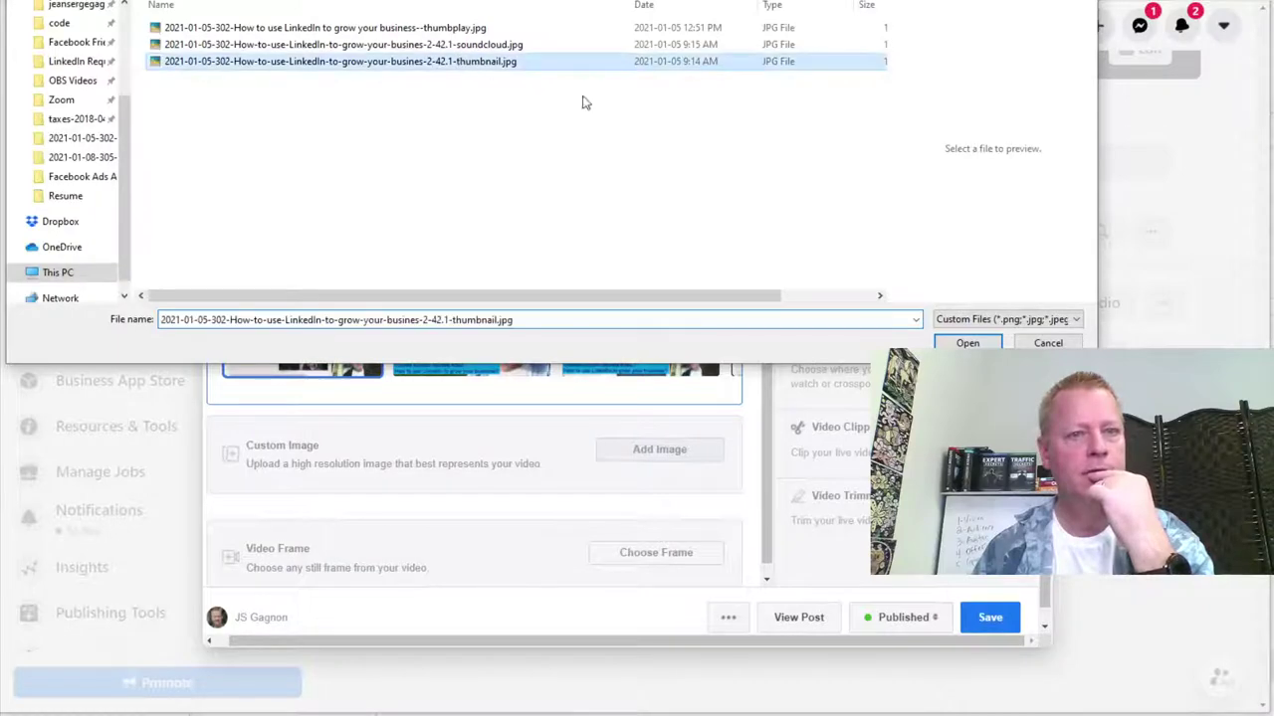
left_click(967, 343)
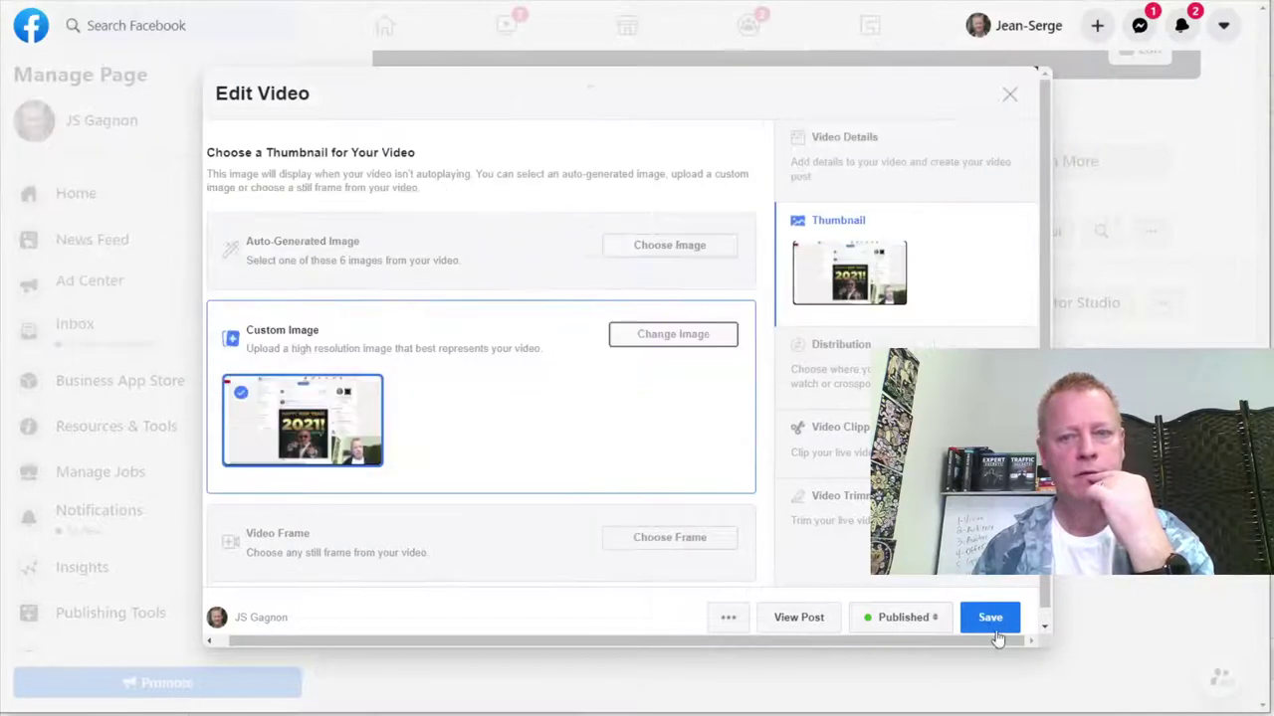
left_click(990, 619)
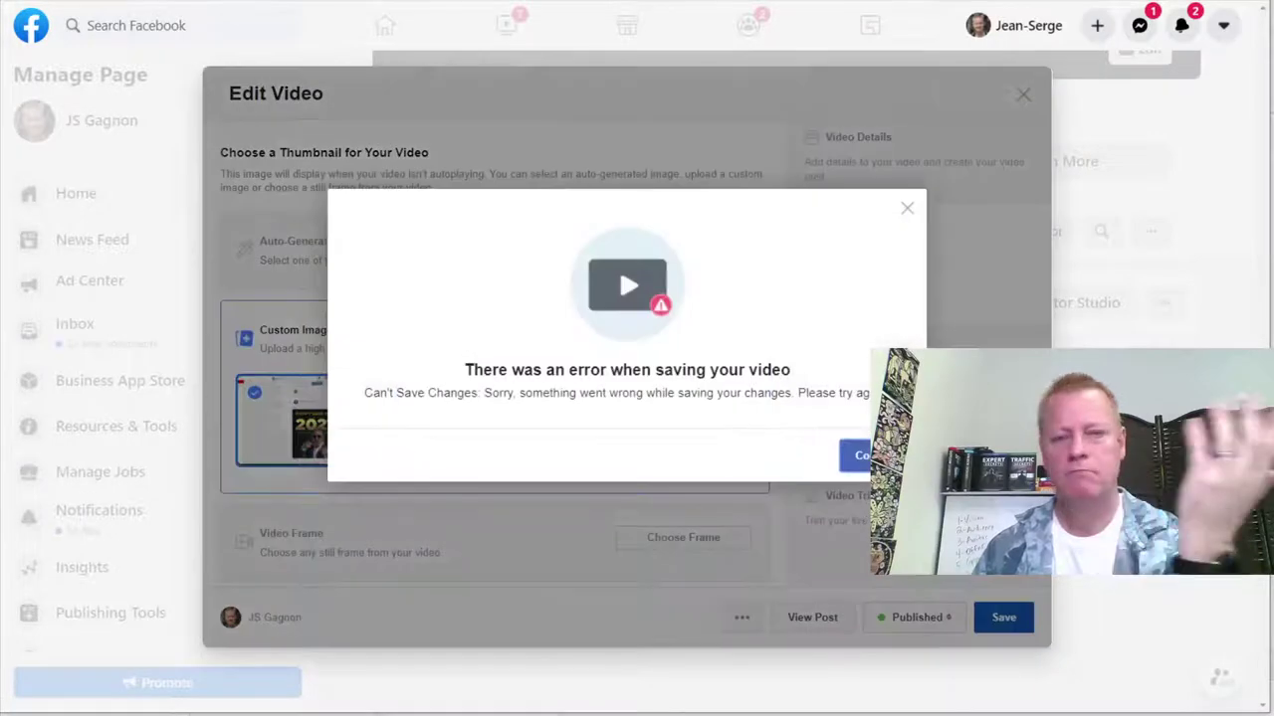
key("Escape")
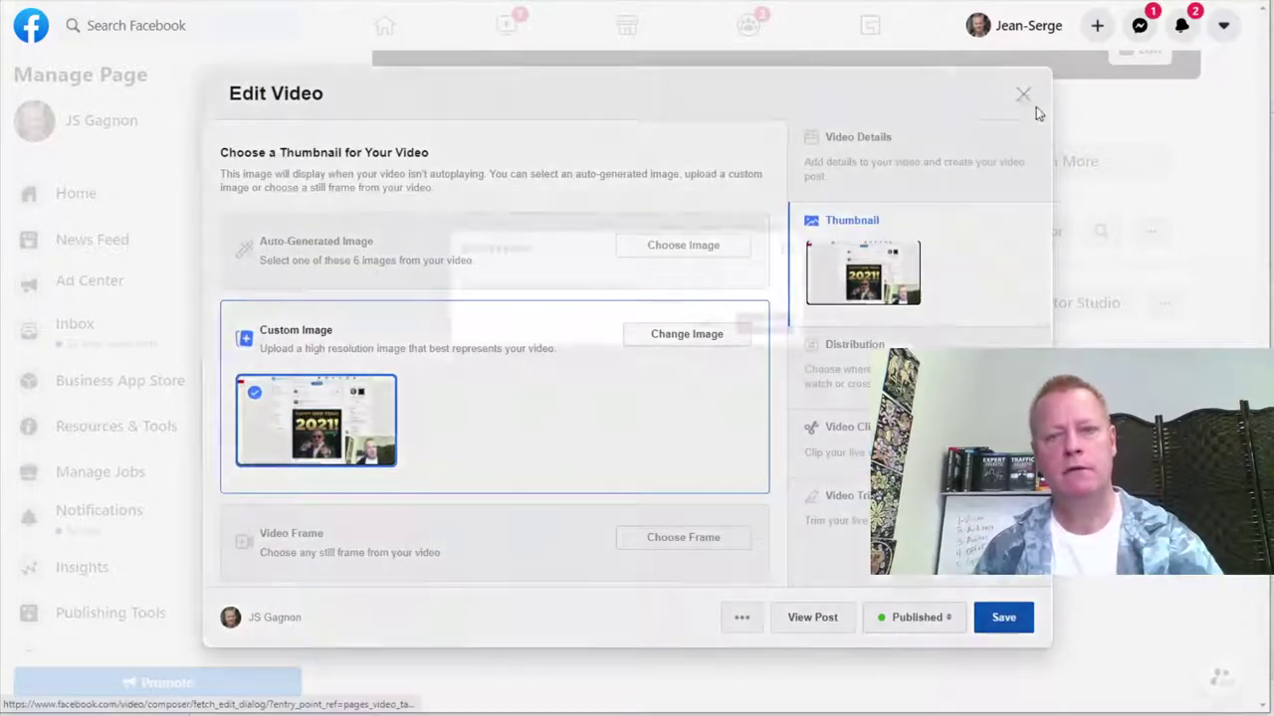
left_click(1025, 96)
left_click(707, 324)
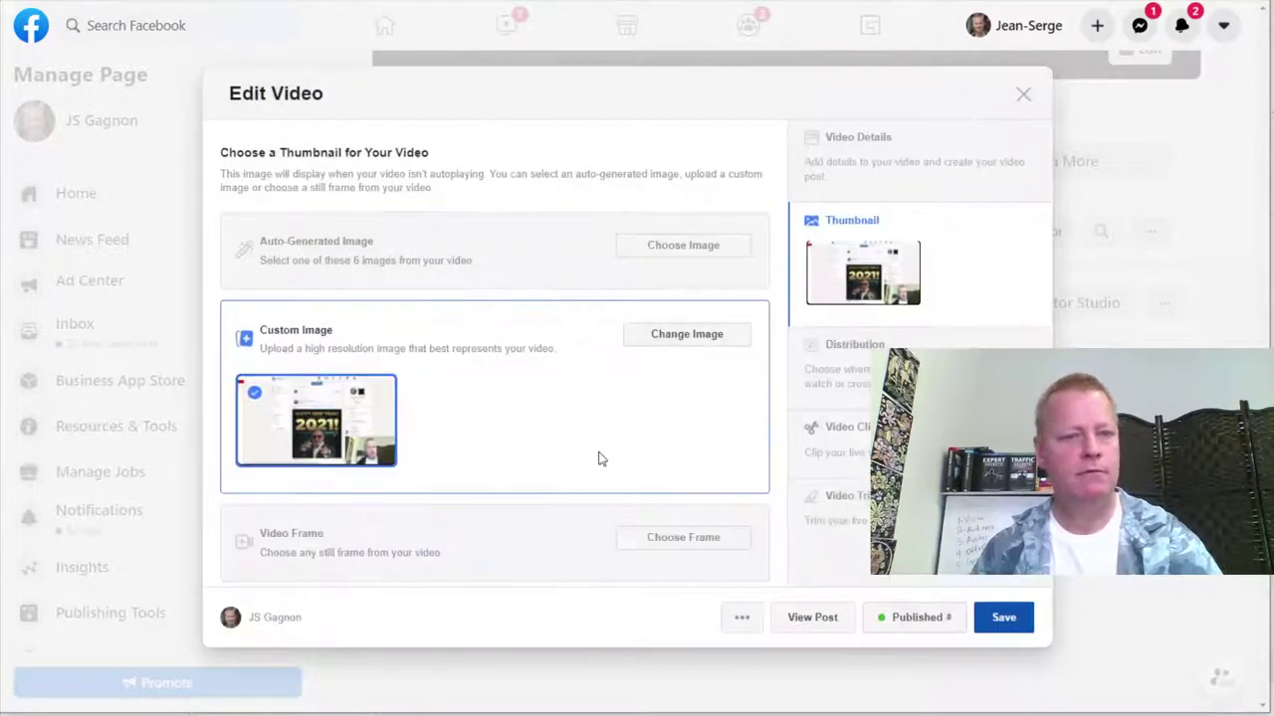
left_click(1024, 94)
left_click(763, 325)
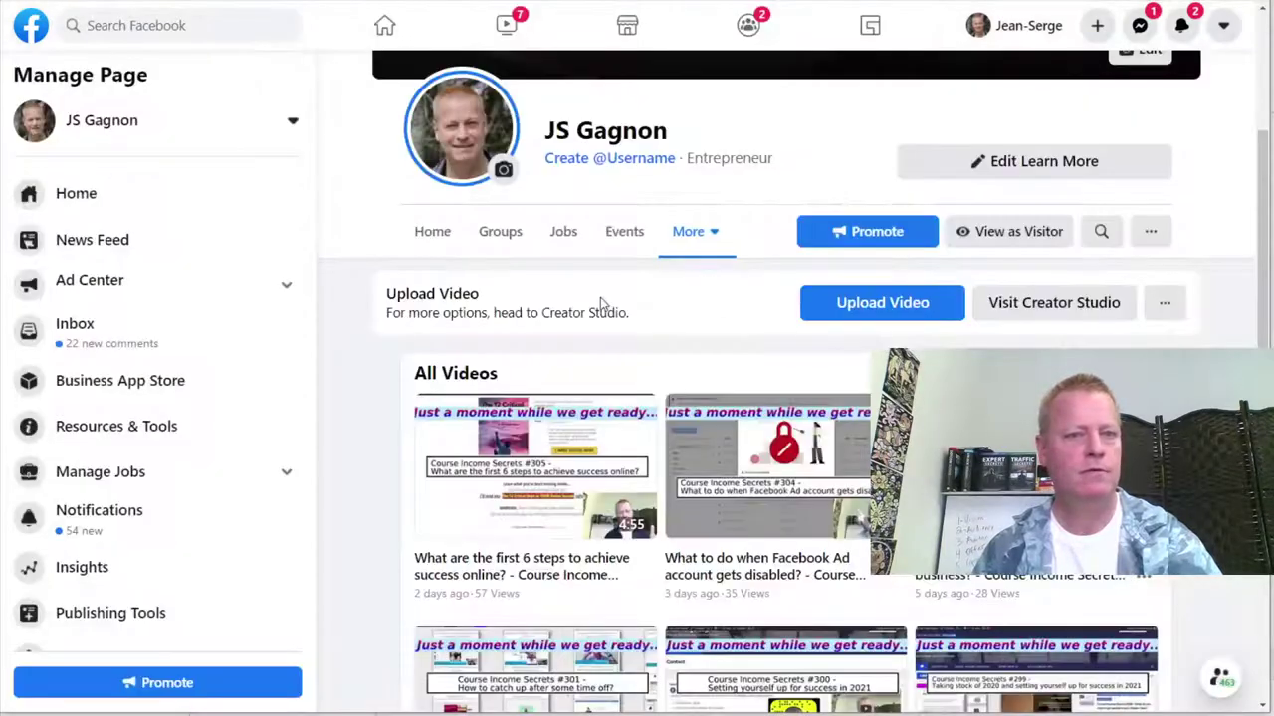
Step: Switch from the currently managed page to the Course Income Secrets page
left_click(167, 123)
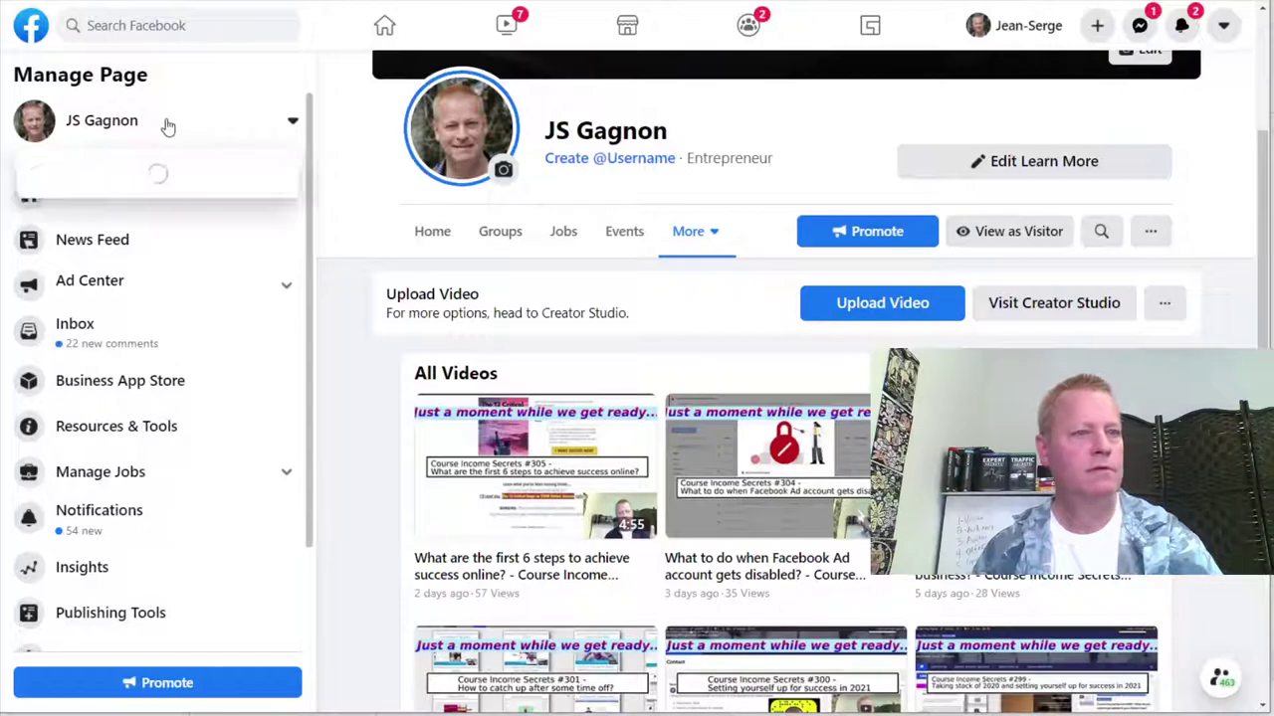
scroll(150, 364, "down", 2)
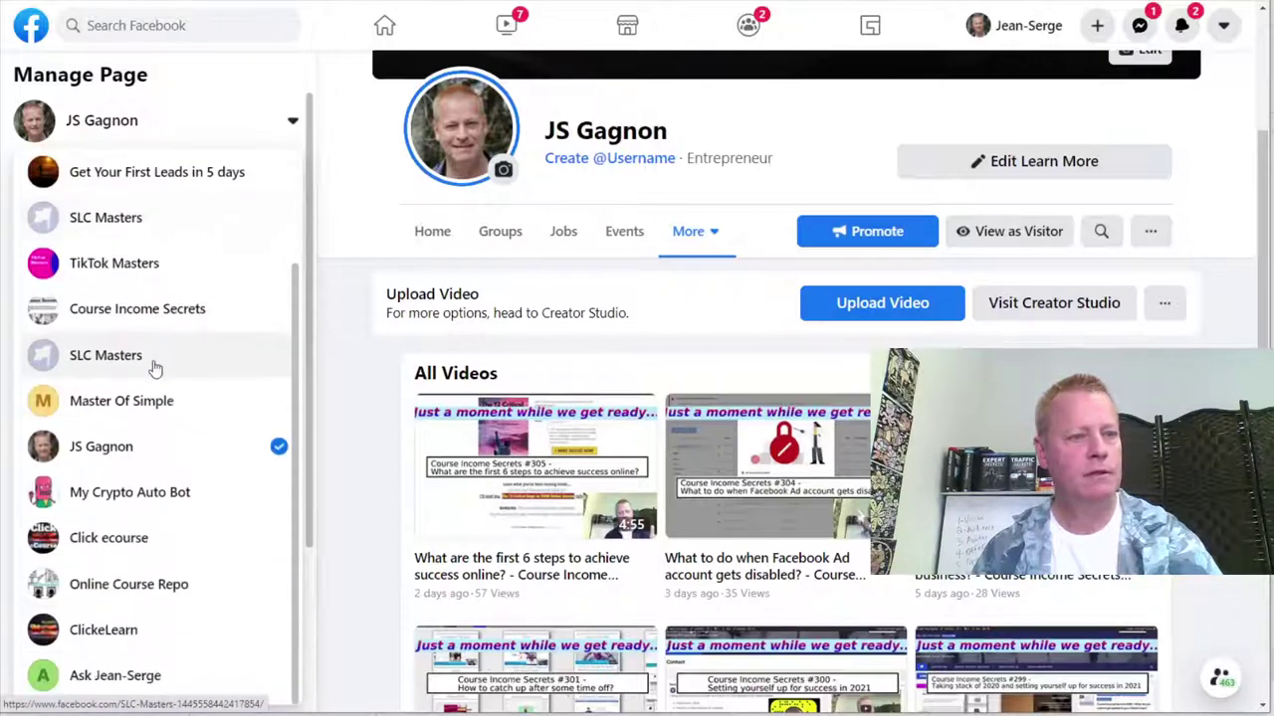
left_click(154, 317)
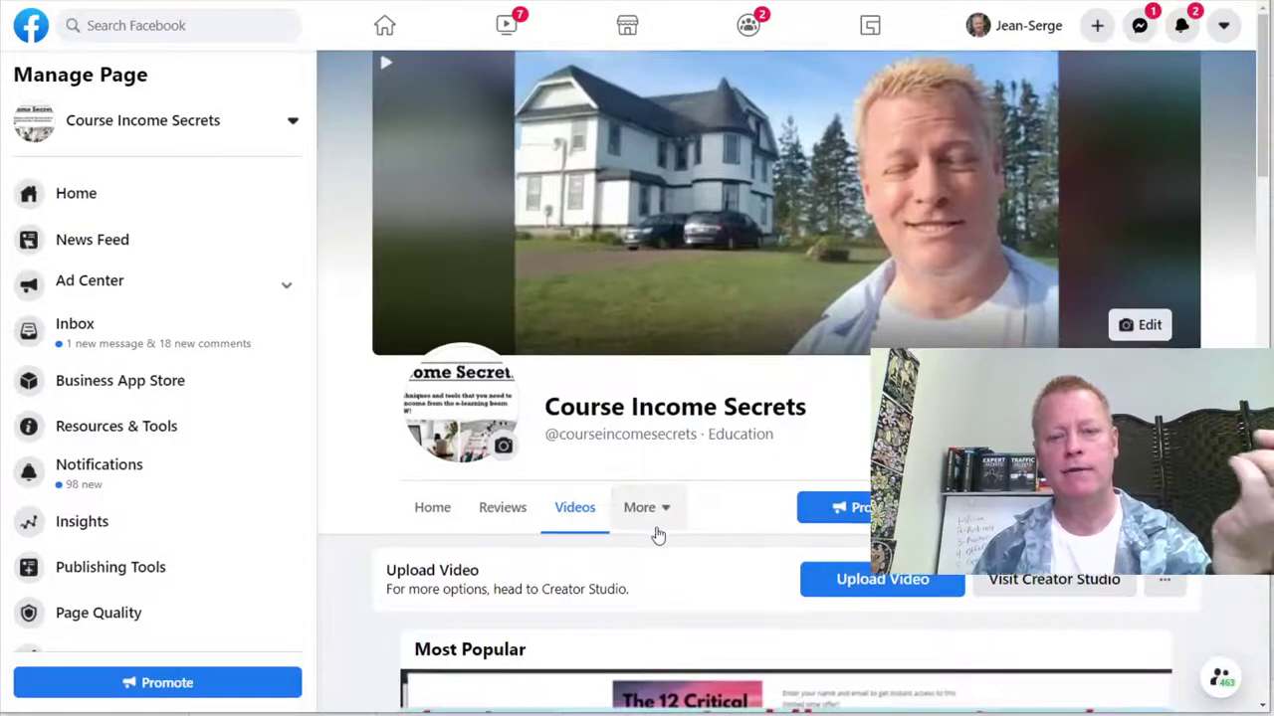
Step: Find "How to use LinkedIn to grow your business?" among all of the page's videos and check its available actions
scroll(653, 531, "down", 9)
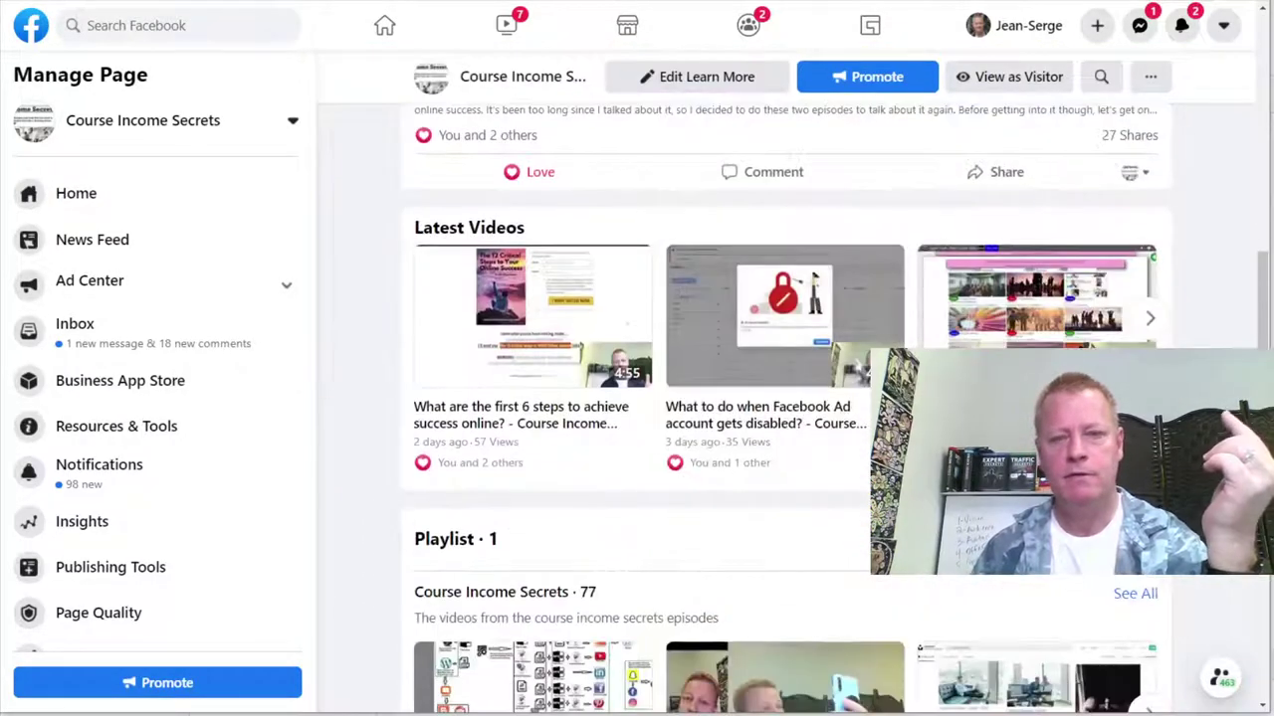
scroll(672, 526, "down", 5)
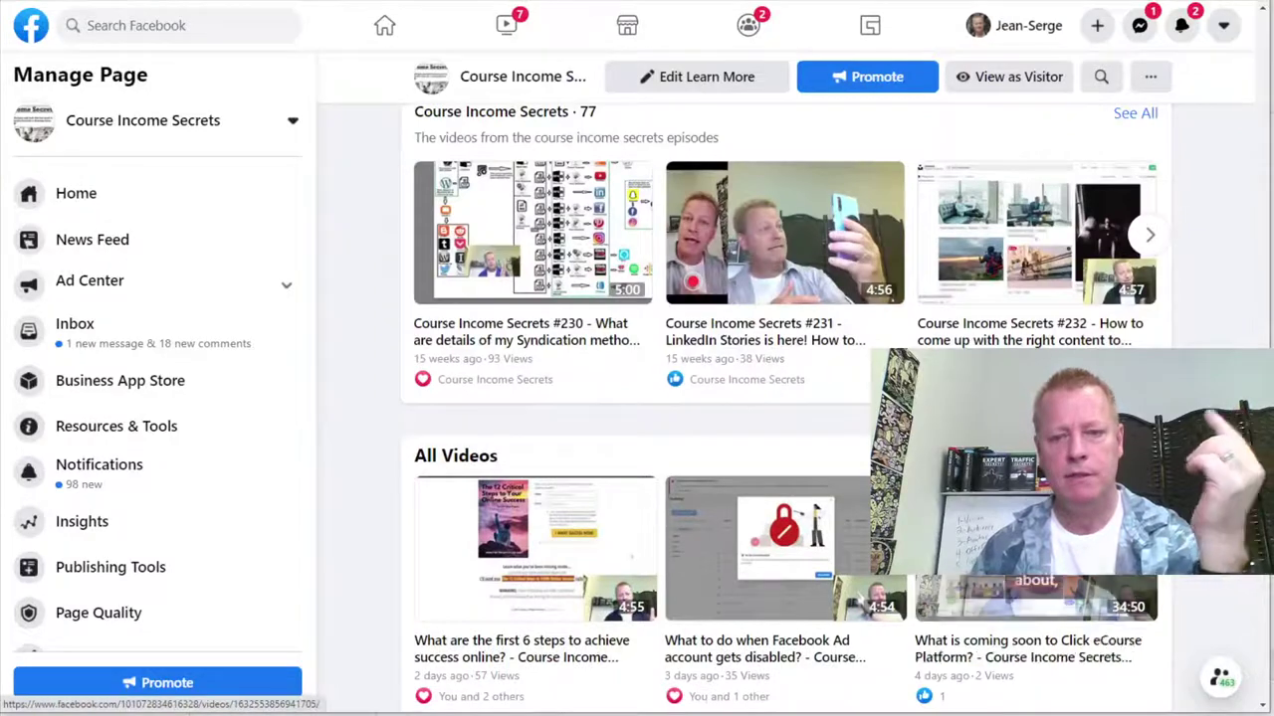
scroll(619, 517, "down", 2)
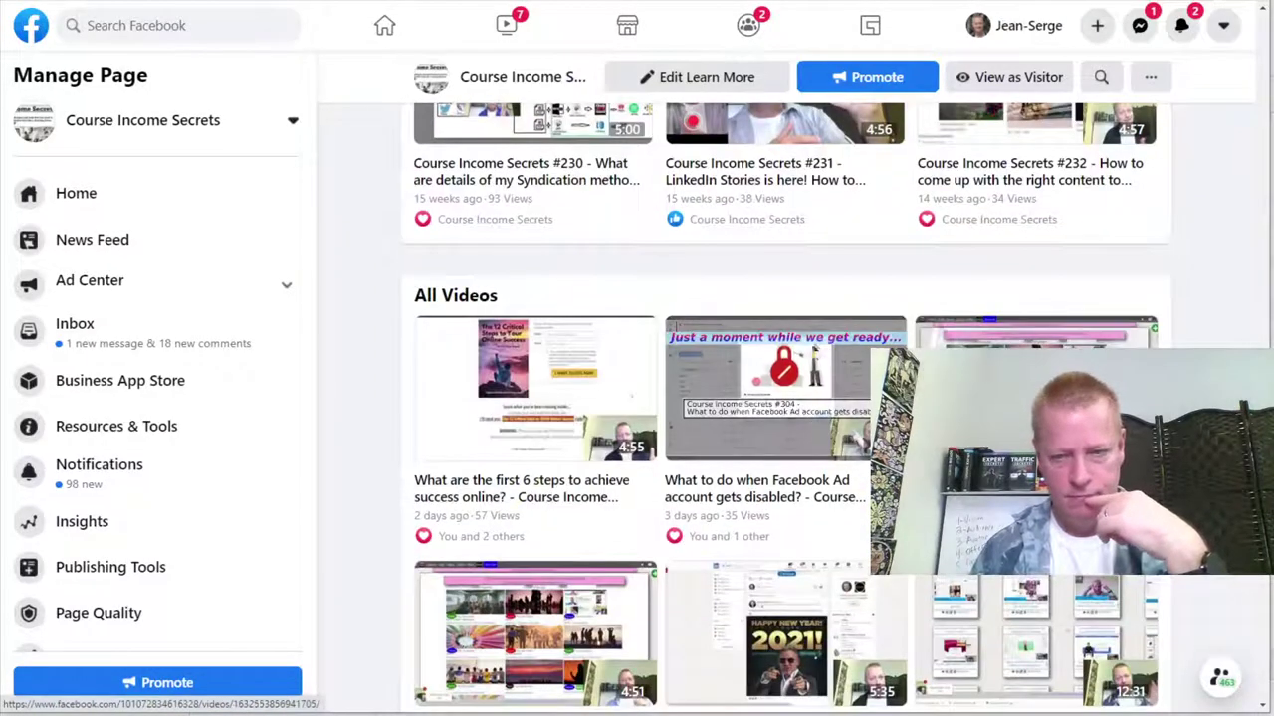
scroll(806, 529, "down", 3)
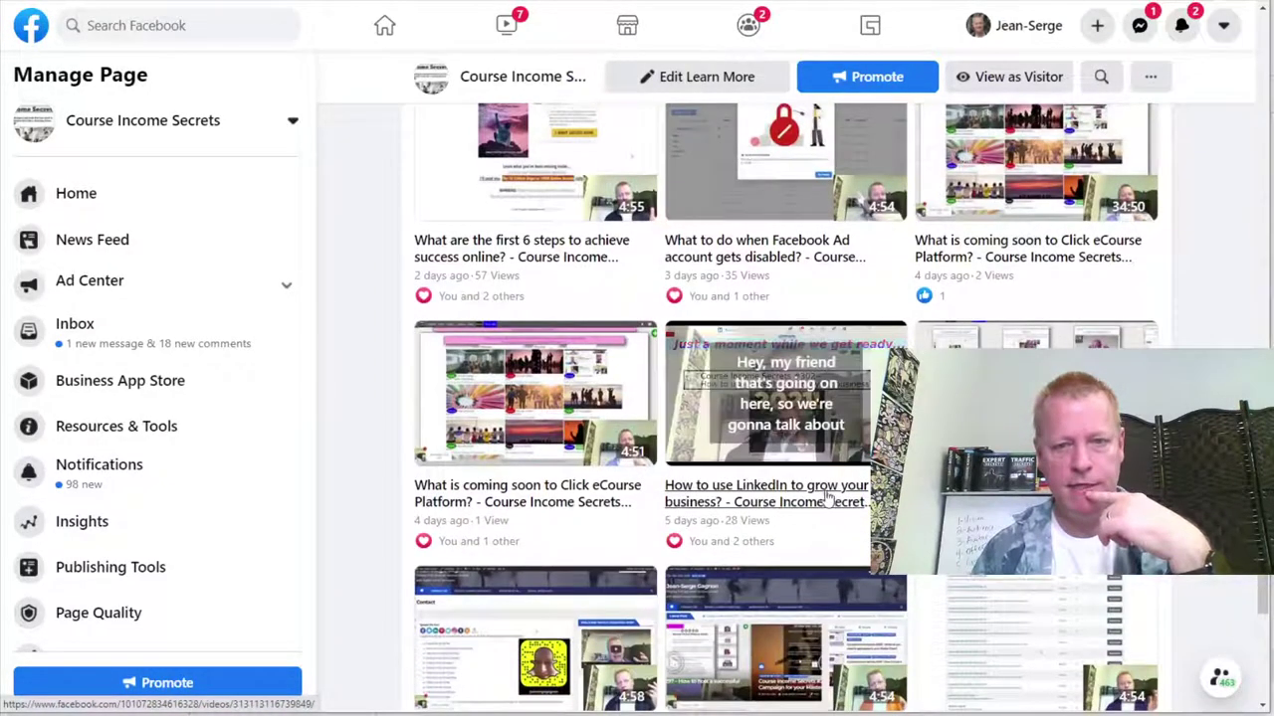
left_click(888, 502)
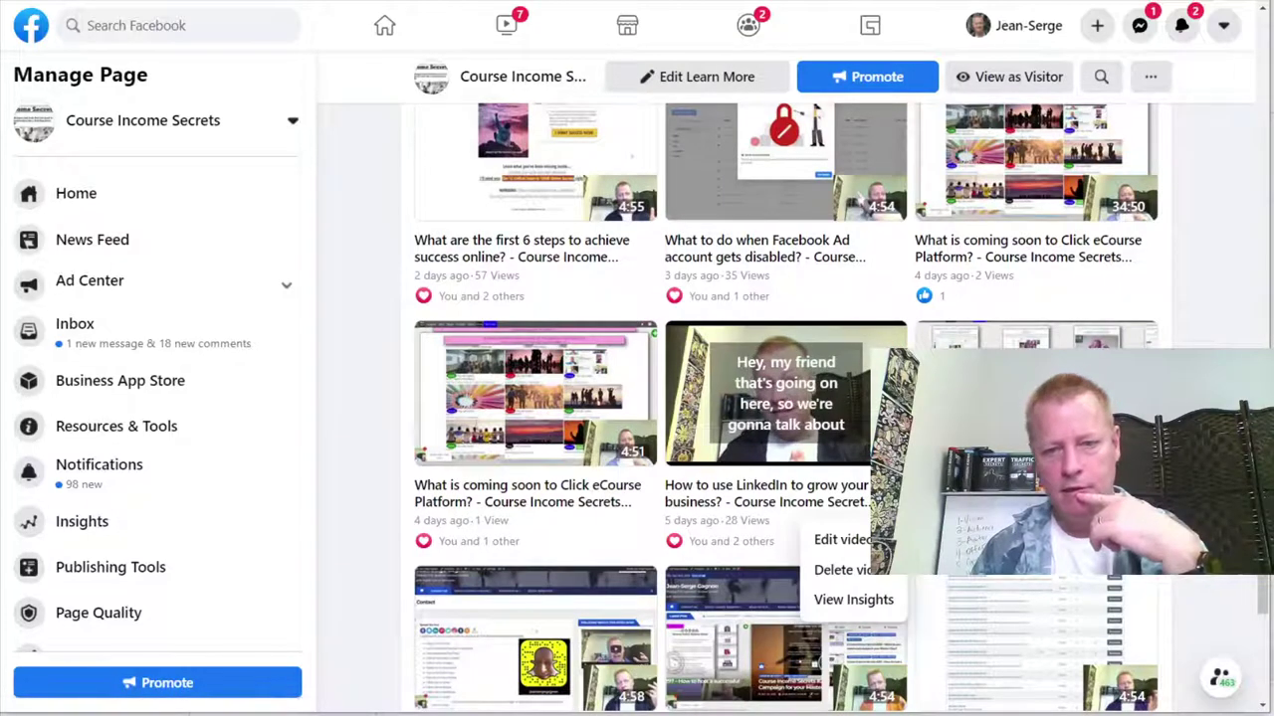
Step: Go to the page's home timeline and start boosting the January 5 live post "How to use LinkedIn to grow your business? - Course Income Secrets #302"
scroll(786, 528, "up", 10)
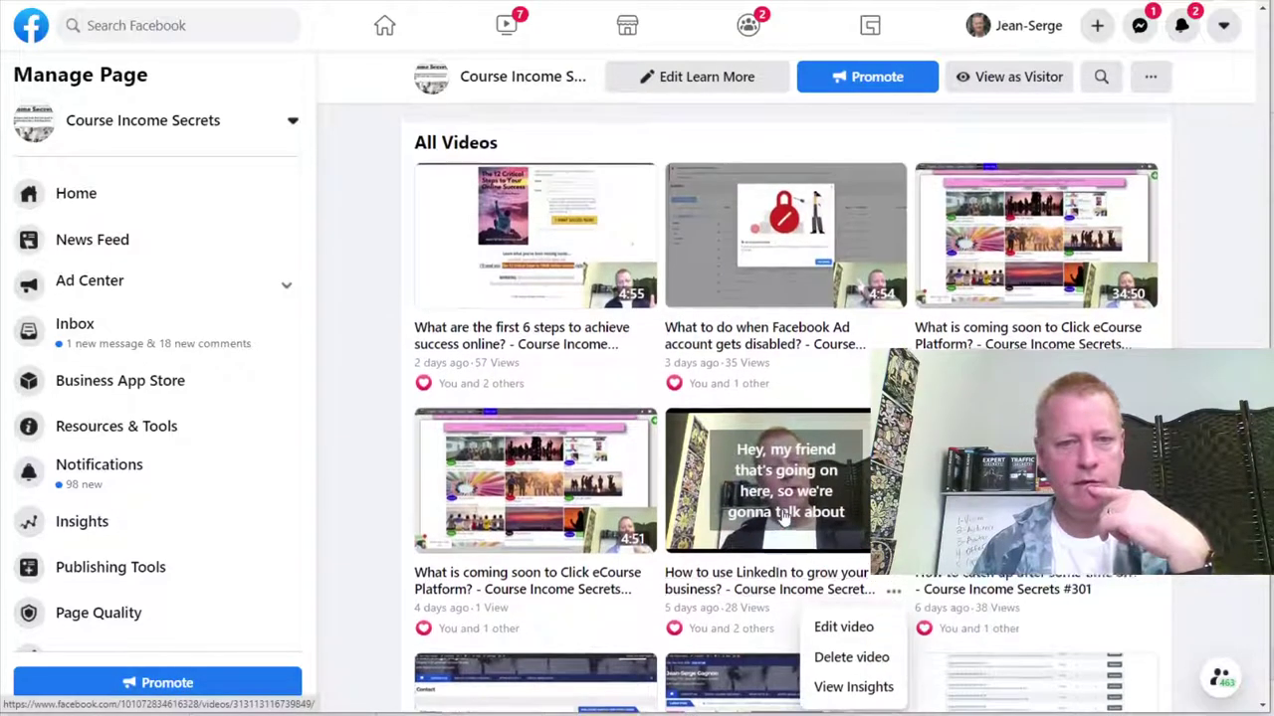
scroll(784, 516, "up", 5)
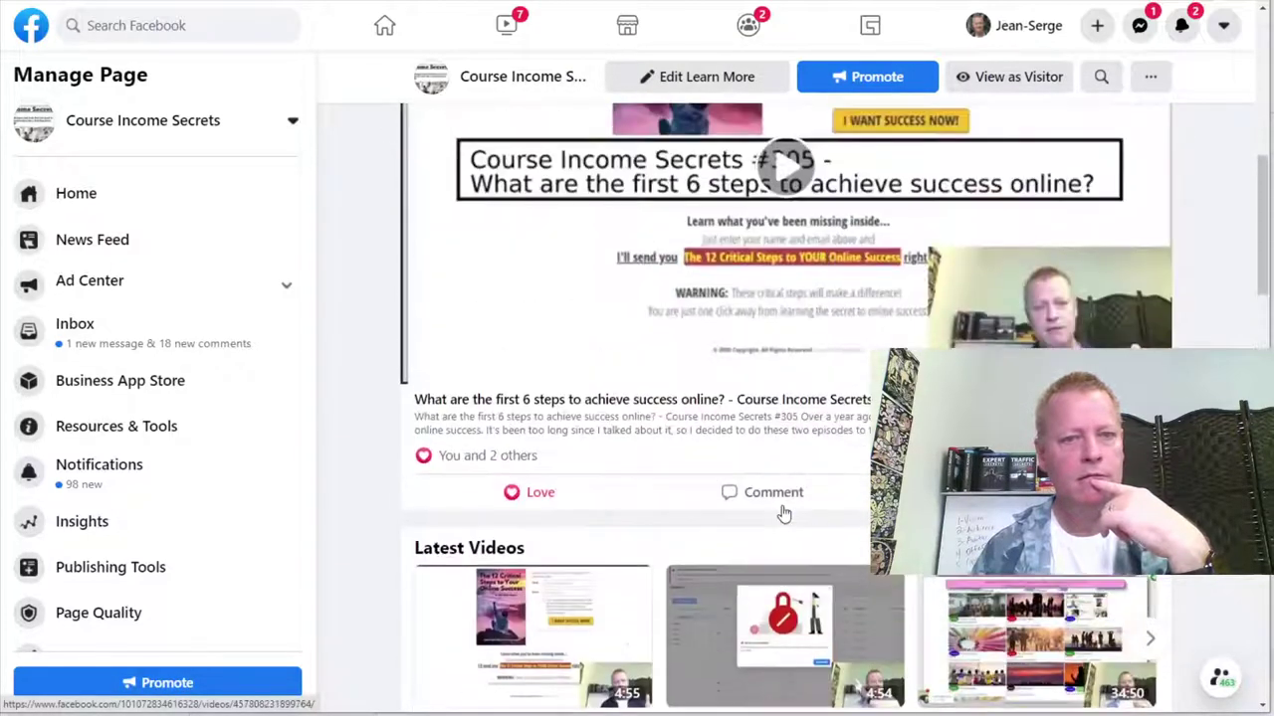
scroll(784, 513, "up", 10)
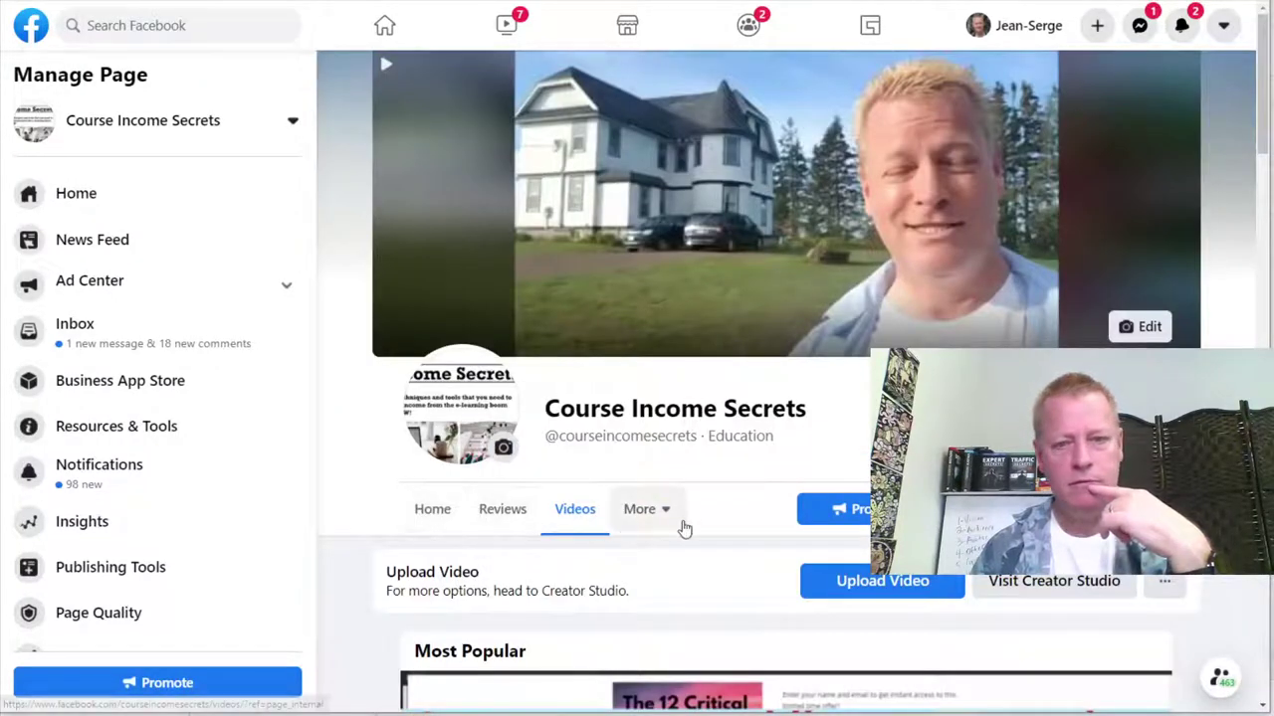
scroll(693, 535, "down", 4)
scroll(696, 536, "up", 4)
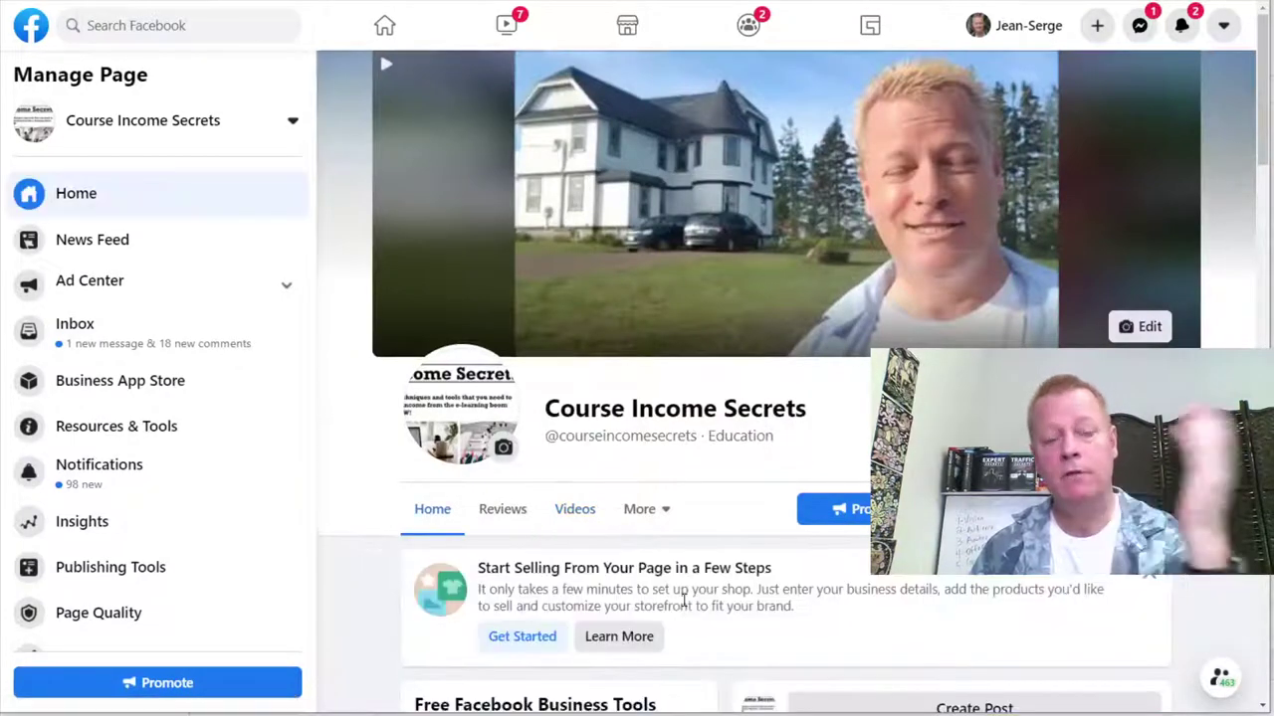
scroll(687, 605, "down", 4)
scroll(693, 606, "down", 13)
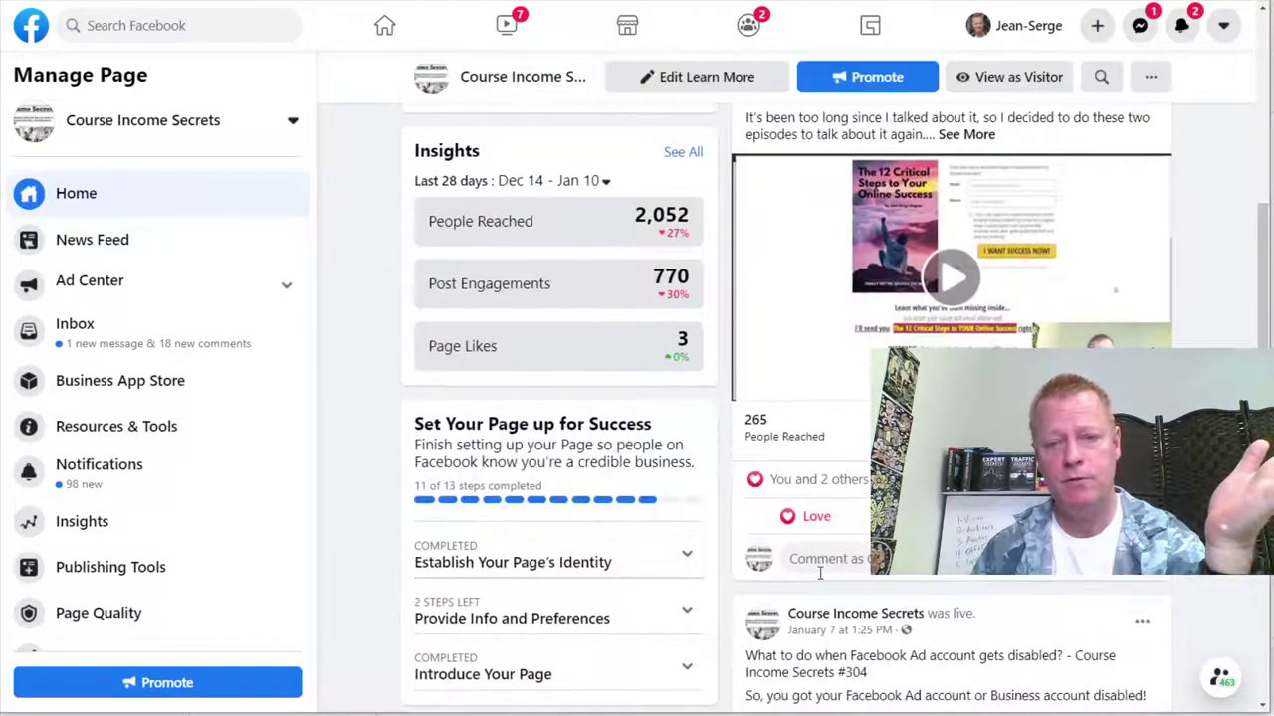
scroll(839, 570, "down", 8)
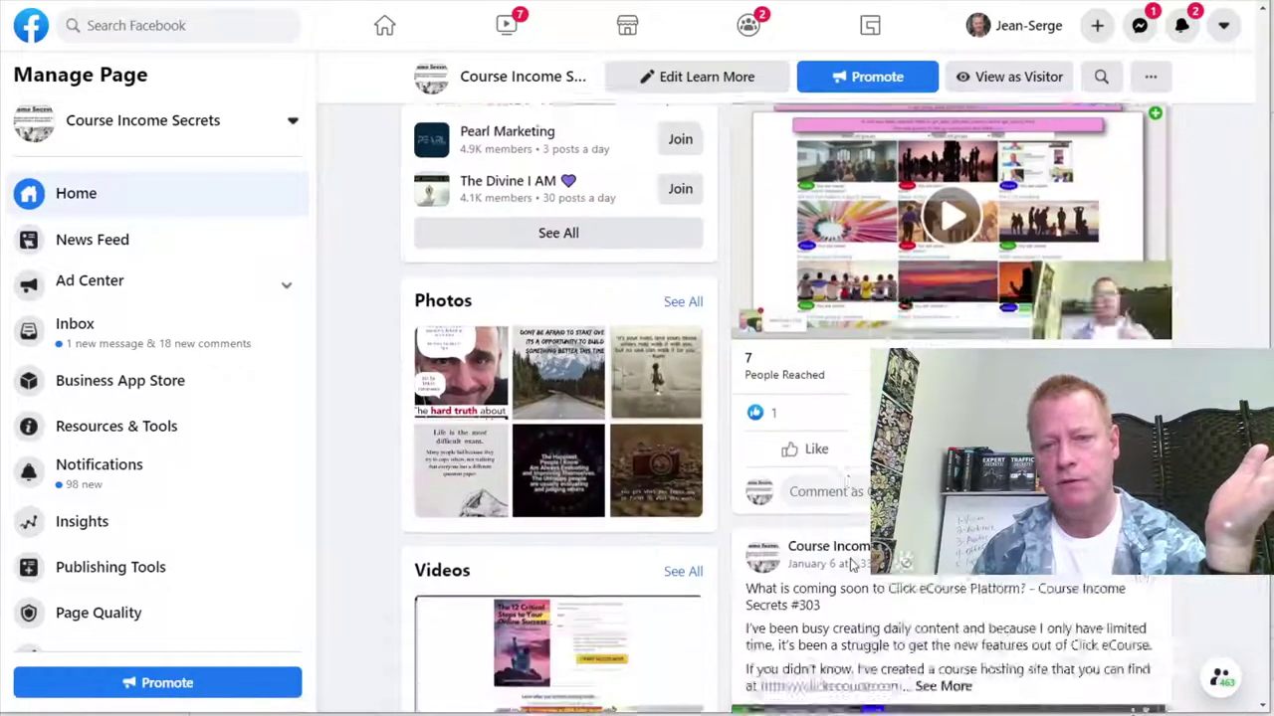
scroll(858, 555, "down", 4)
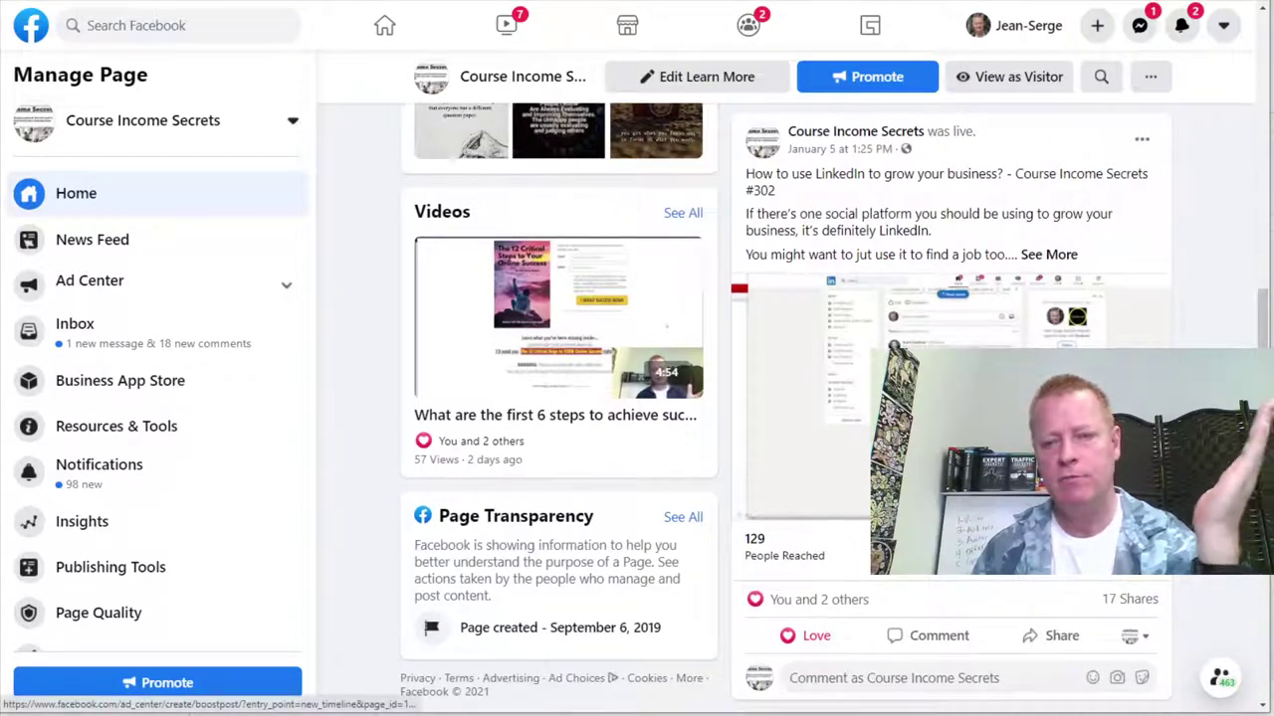
left_click(1095, 548)
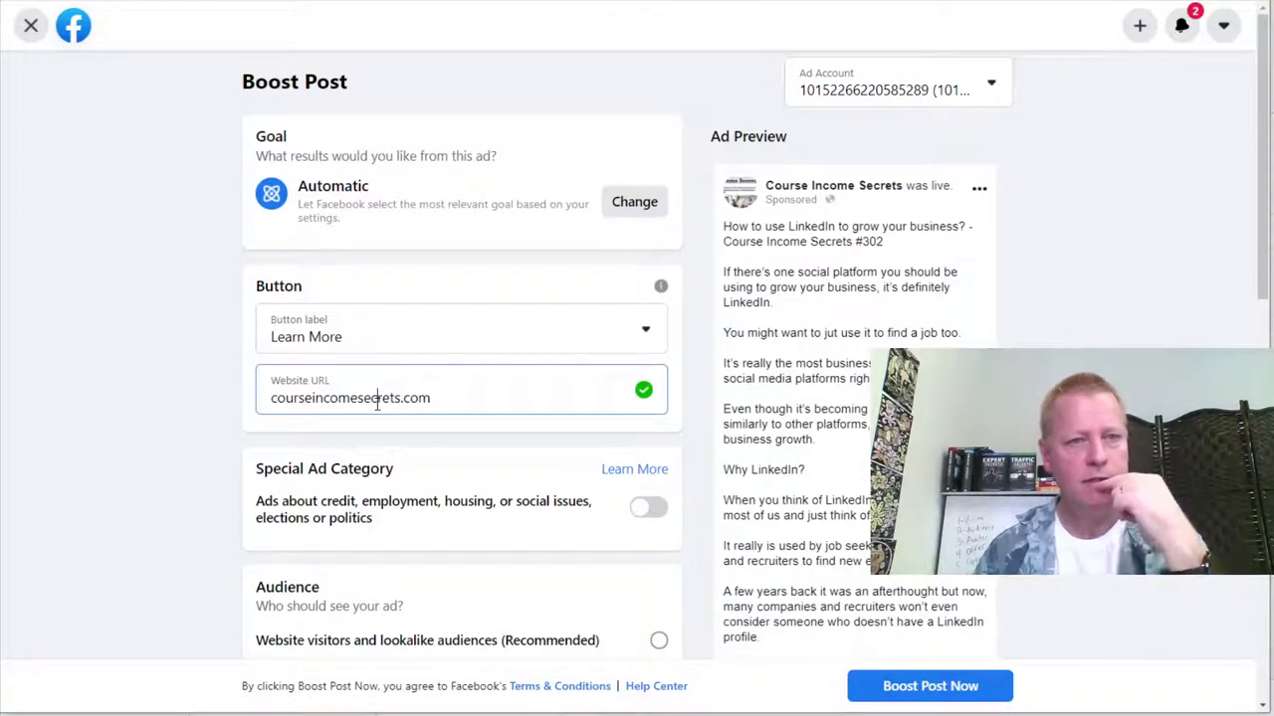
Step: Open the page owner's personal blog in a new tab and locate the article "Course Income Secrets #302 – How to use LinkedIn to grow your business?"
key("ctrl+t")
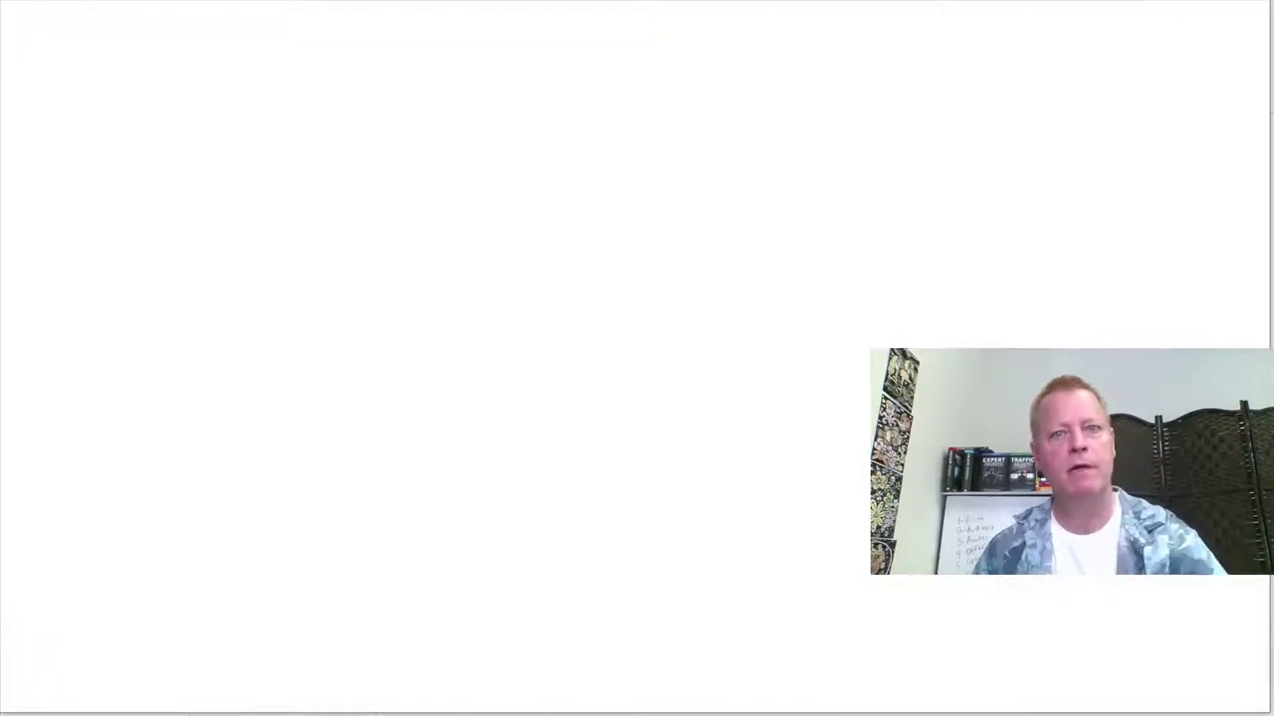
type("jeanse")
key("Down")
key("Return")
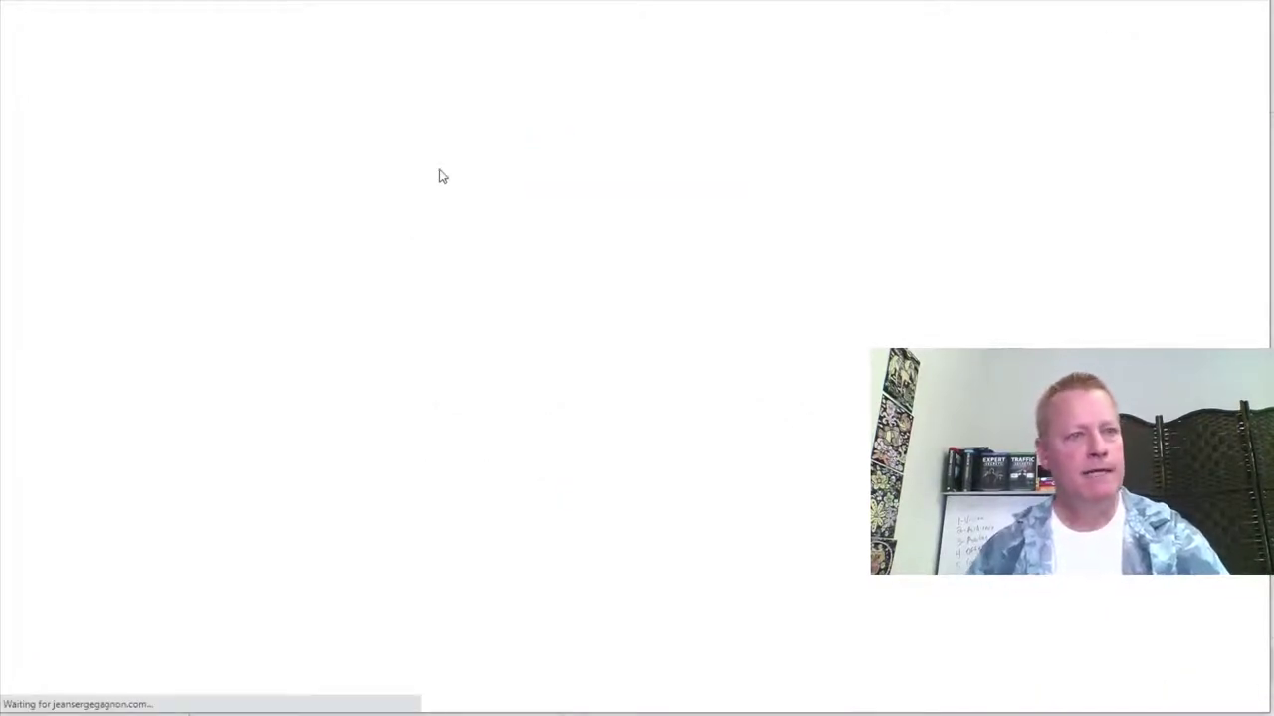
scroll(508, 328, "down", 5)
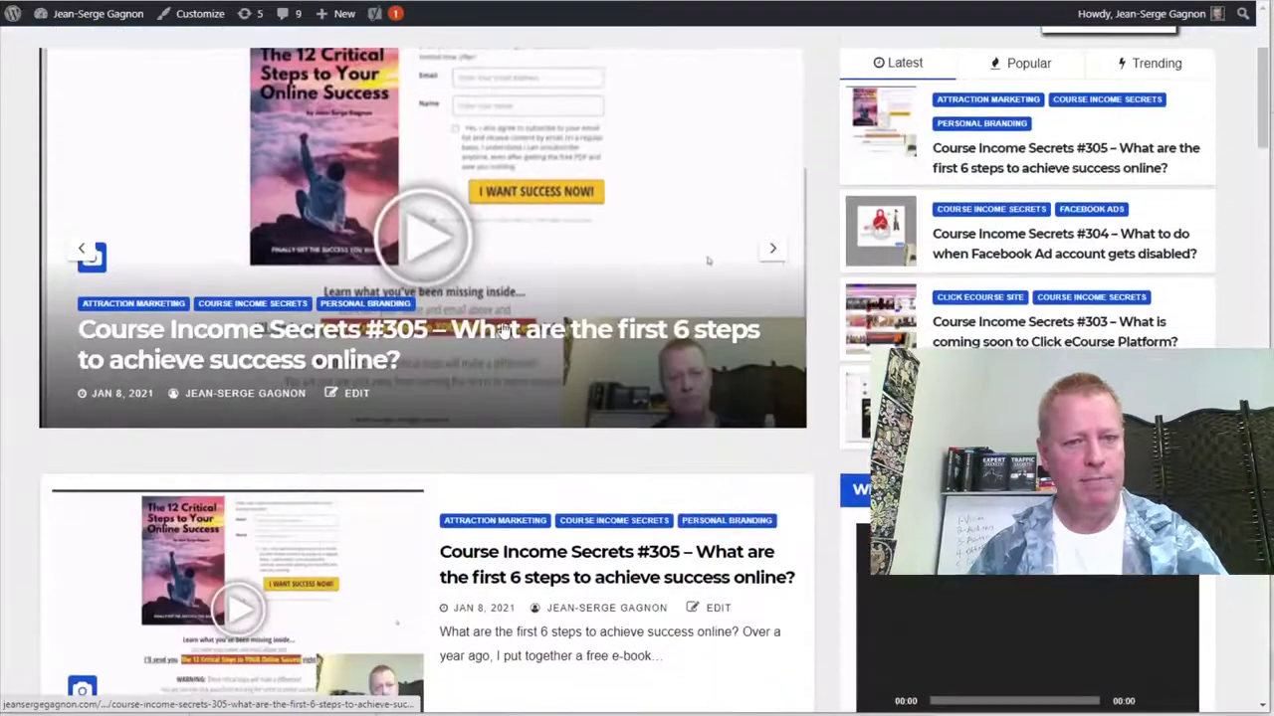
scroll(509, 323, "down", 3)
scroll(614, 448, "down", 3)
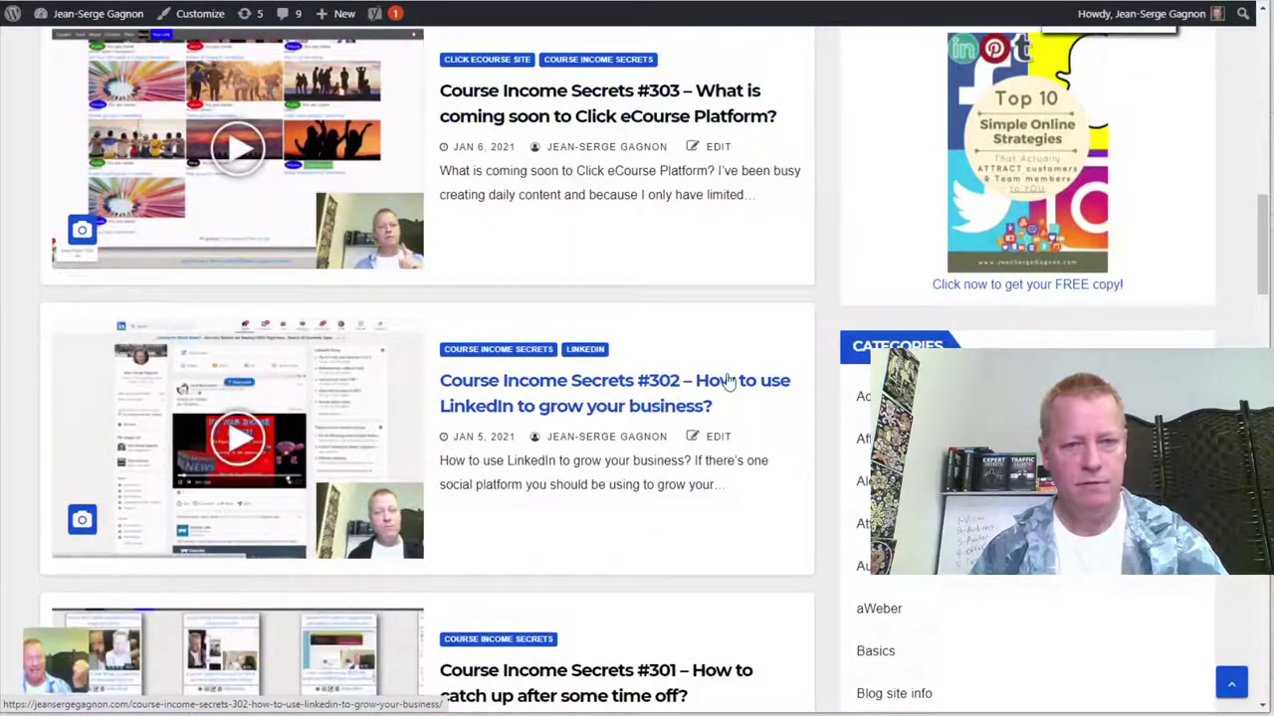
Step: Open the Course Income Secrets #302 blog article and set the boost's Learn More website URL to that article's address
left_click(619, 408)
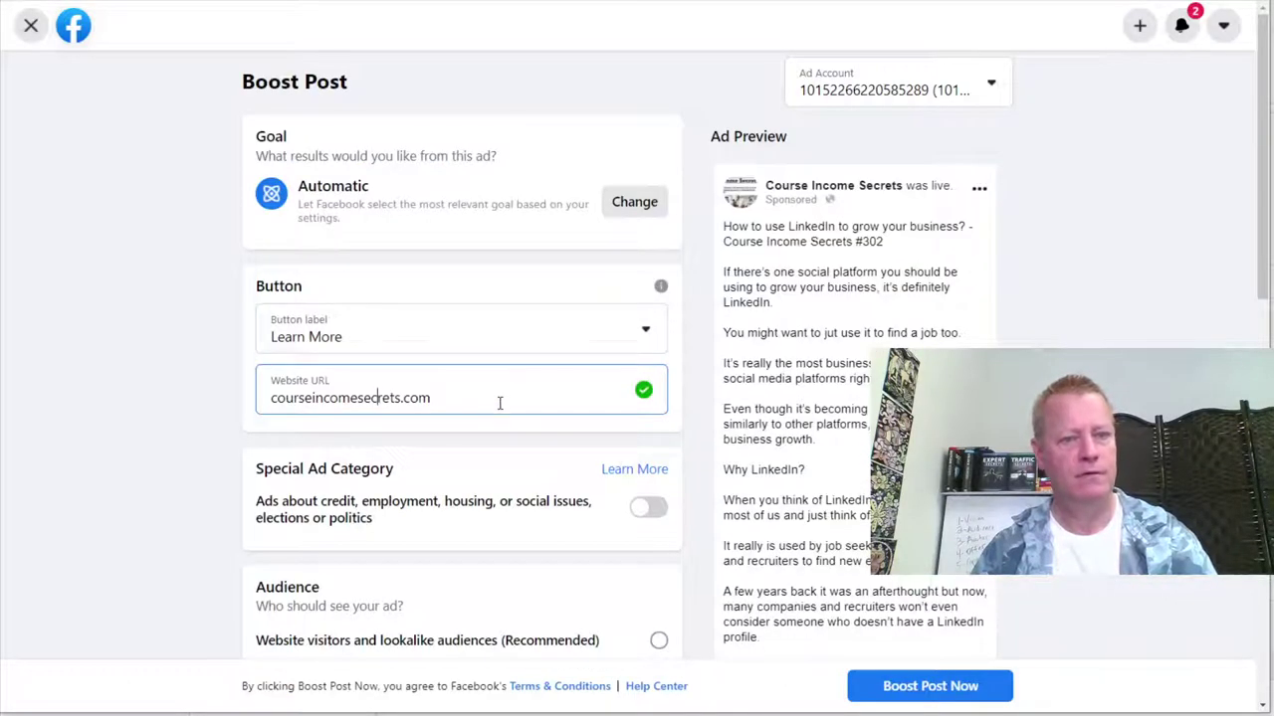
left_click_drag(500, 402, 232, 389)
type("https://courseincomesecrets.com/course-income-secrets-302-how-to-use-linkedin-to-grow-your-business/")
Step: Expand the full list of saved audiences and look through it for one that suits the LinkedIn post
scroll(428, 518, "down", 2)
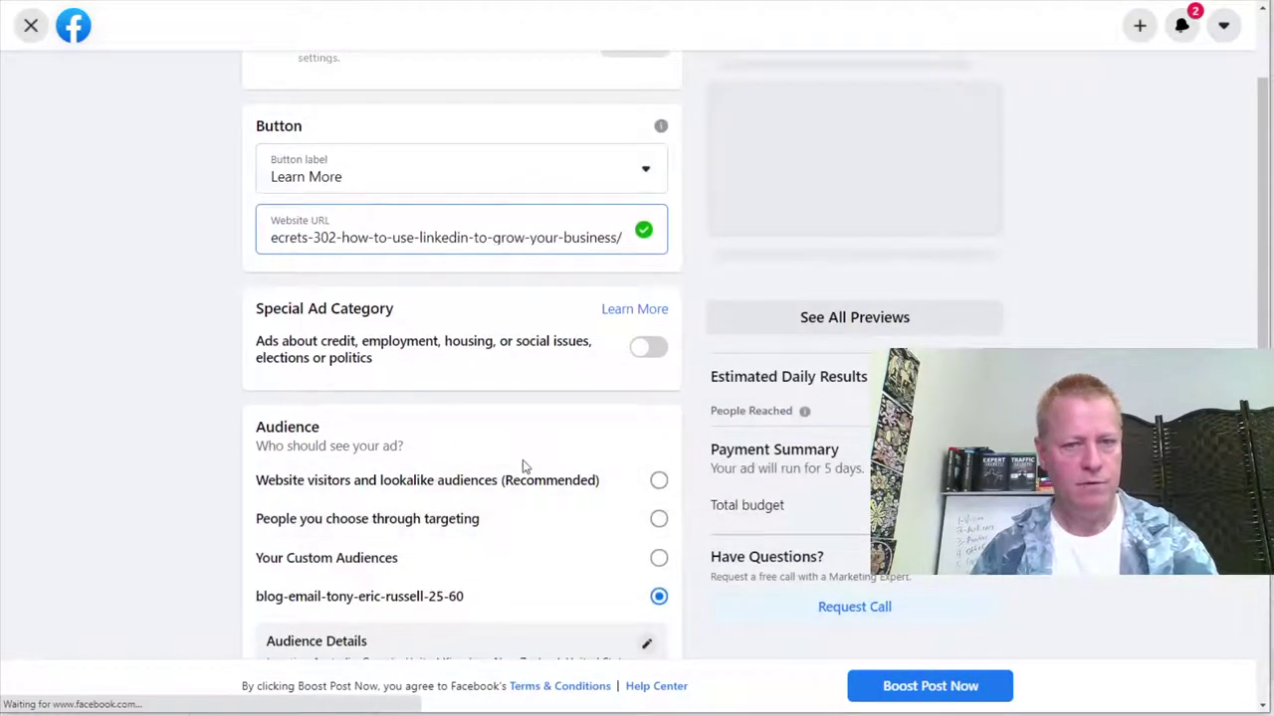
scroll(522, 462, "down", 2)
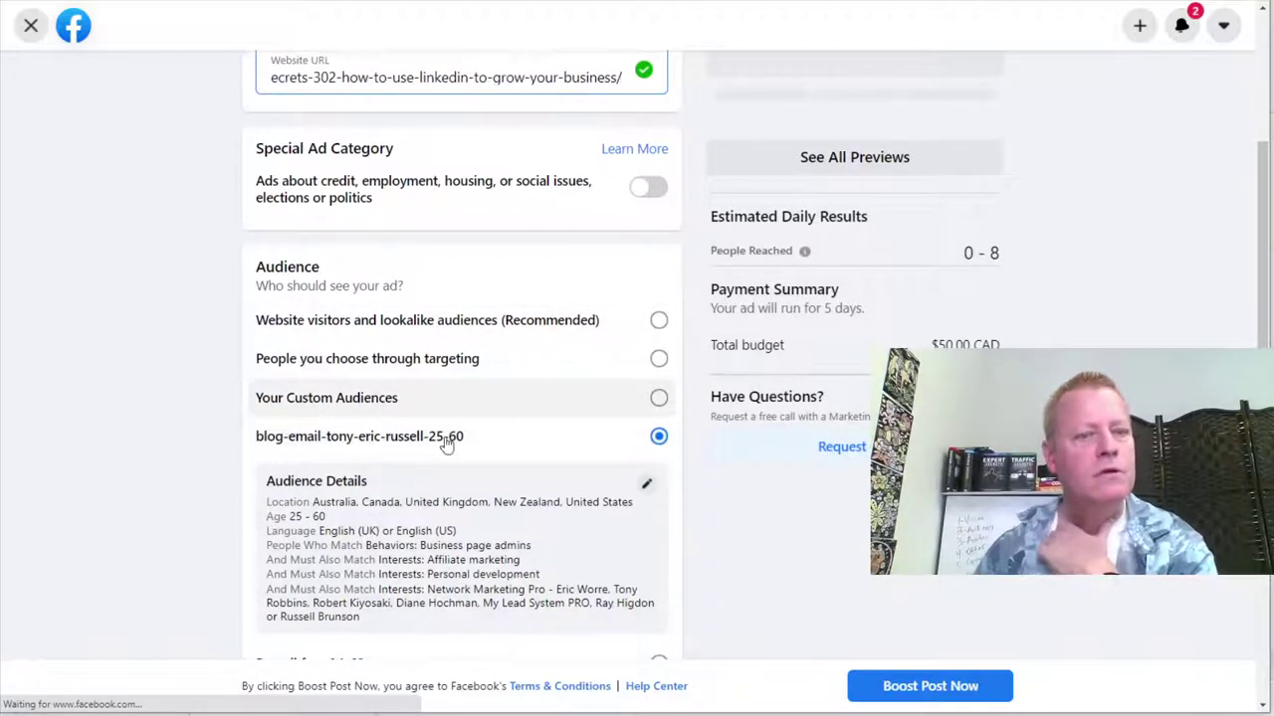
scroll(443, 445, "down", 3)
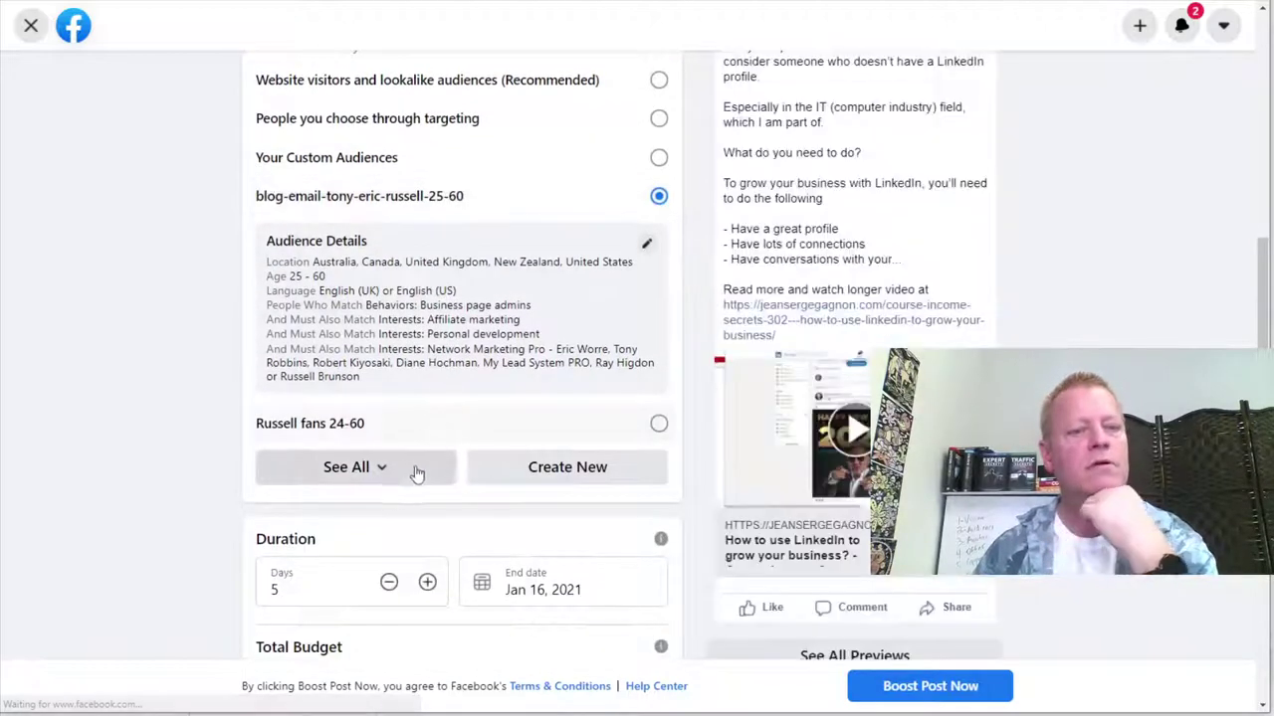
left_click(394, 481)
scroll(457, 496, "down", 2)
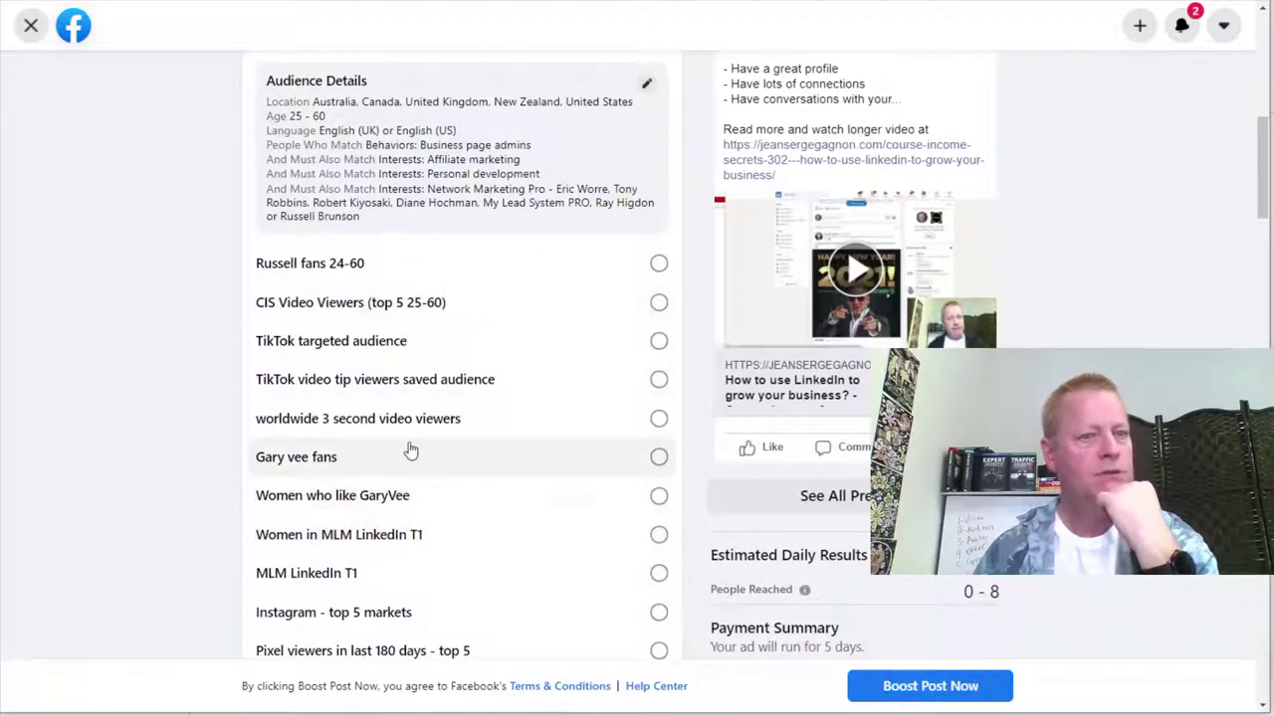
scroll(410, 450, "down", 3)
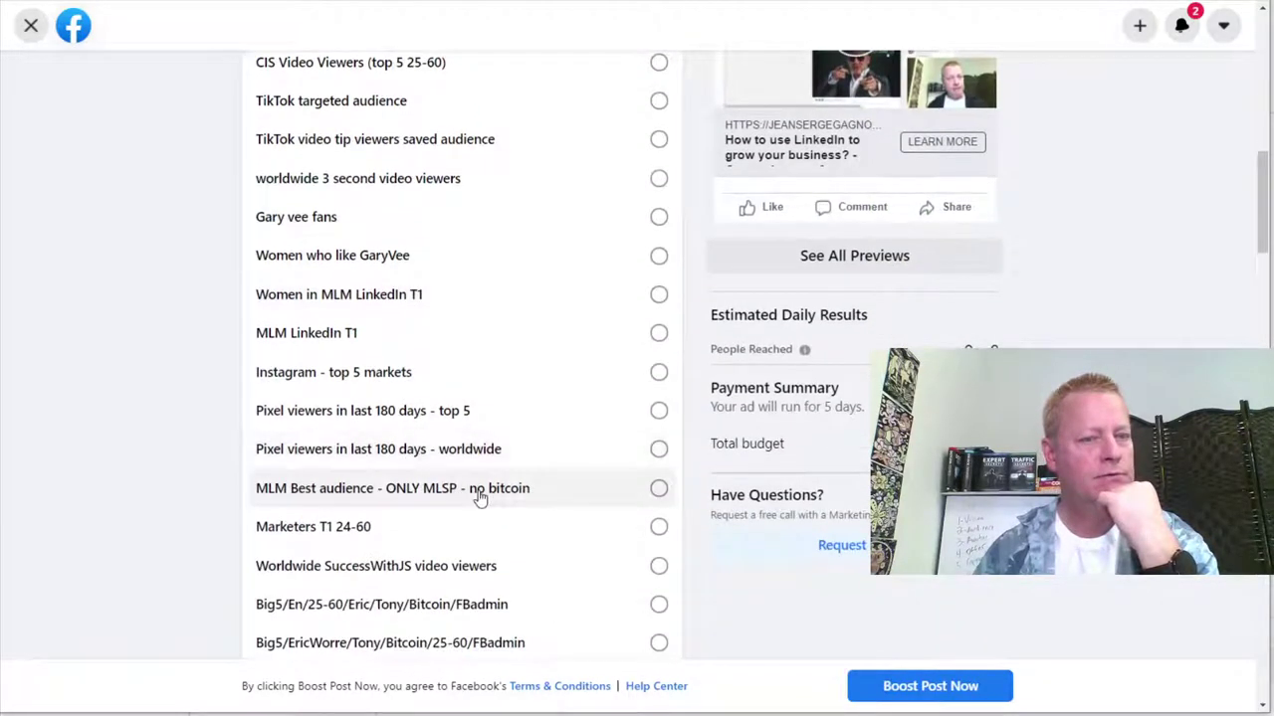
scroll(479, 494, "down", 9)
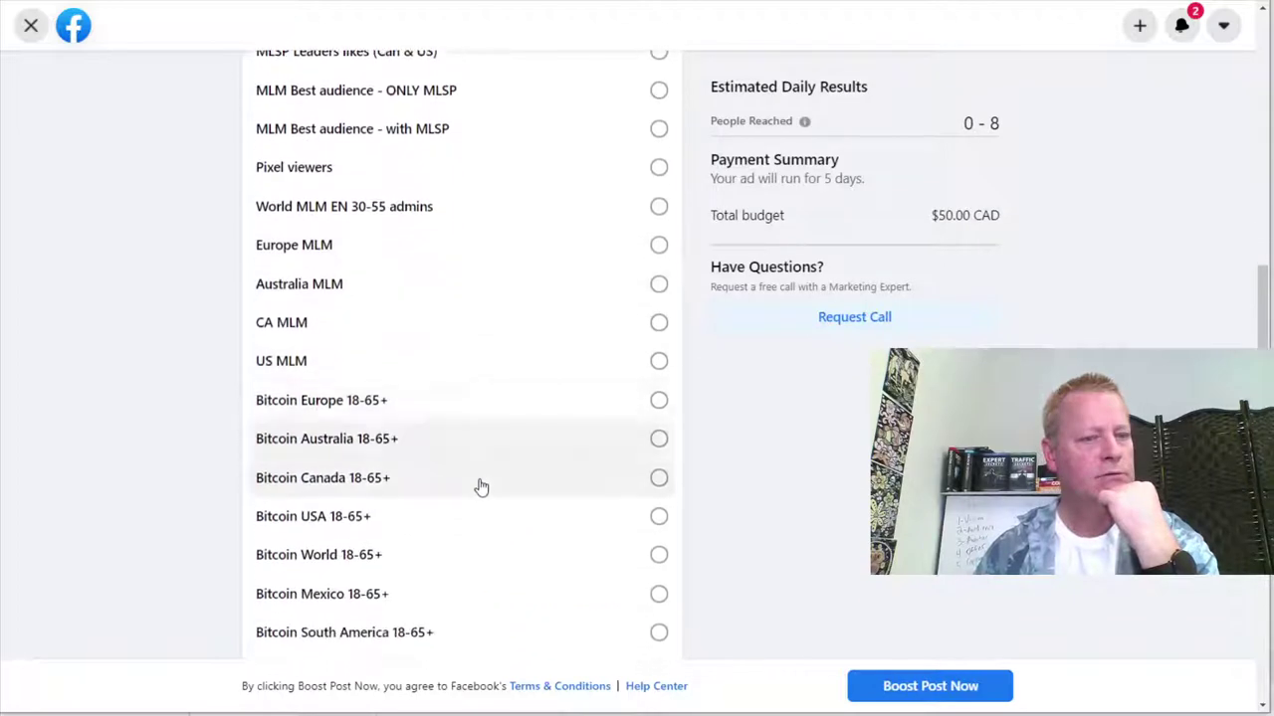
scroll(479, 488, "up", 11)
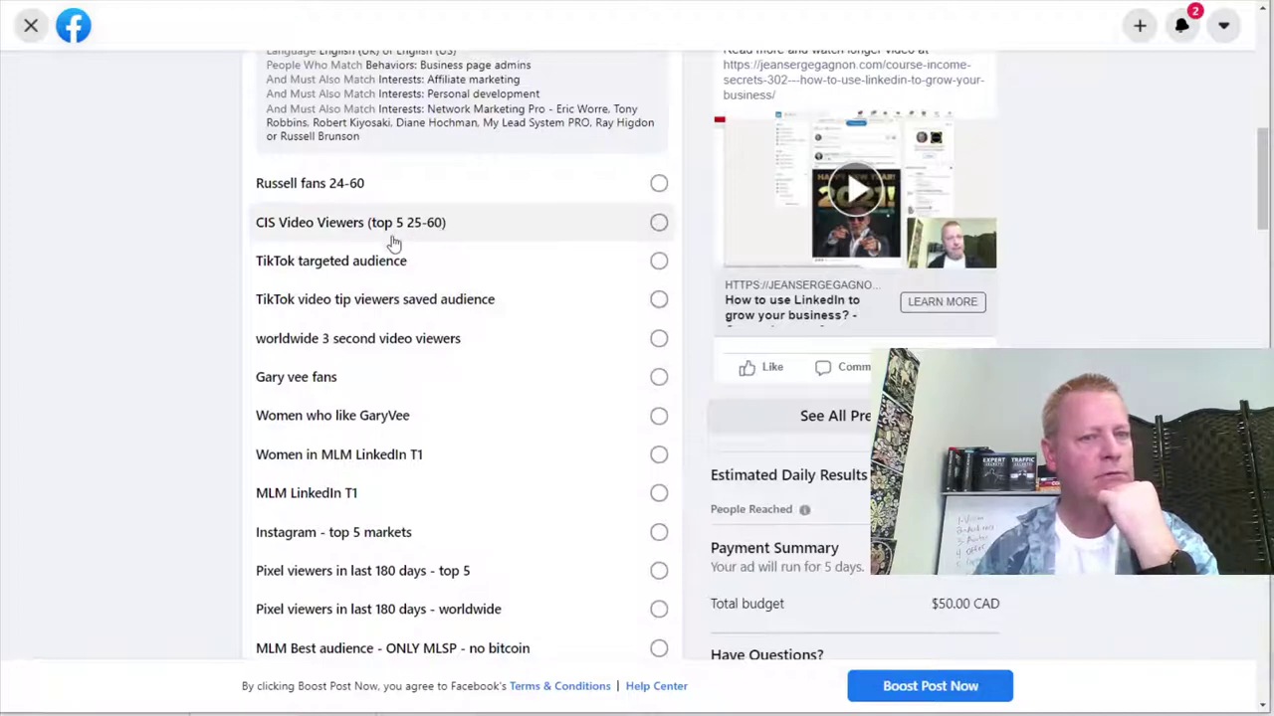
scroll(463, 486, "down", 10)
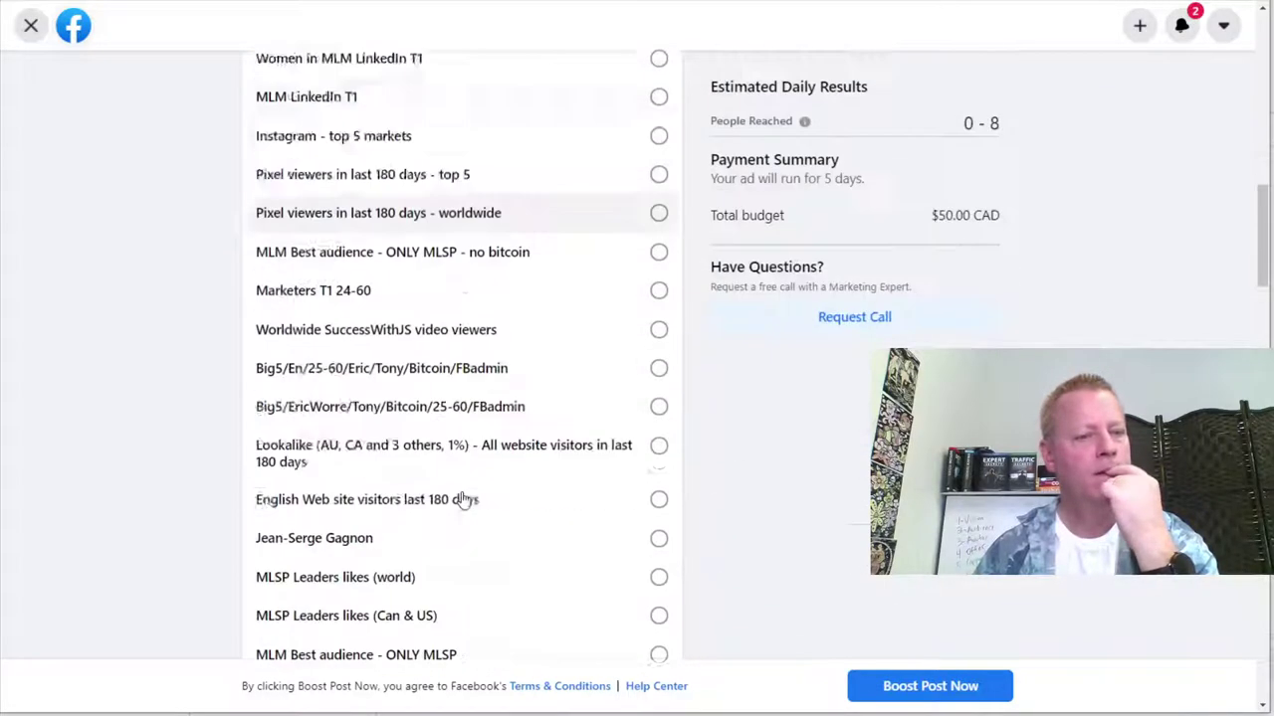
scroll(463, 484, "down", 15)
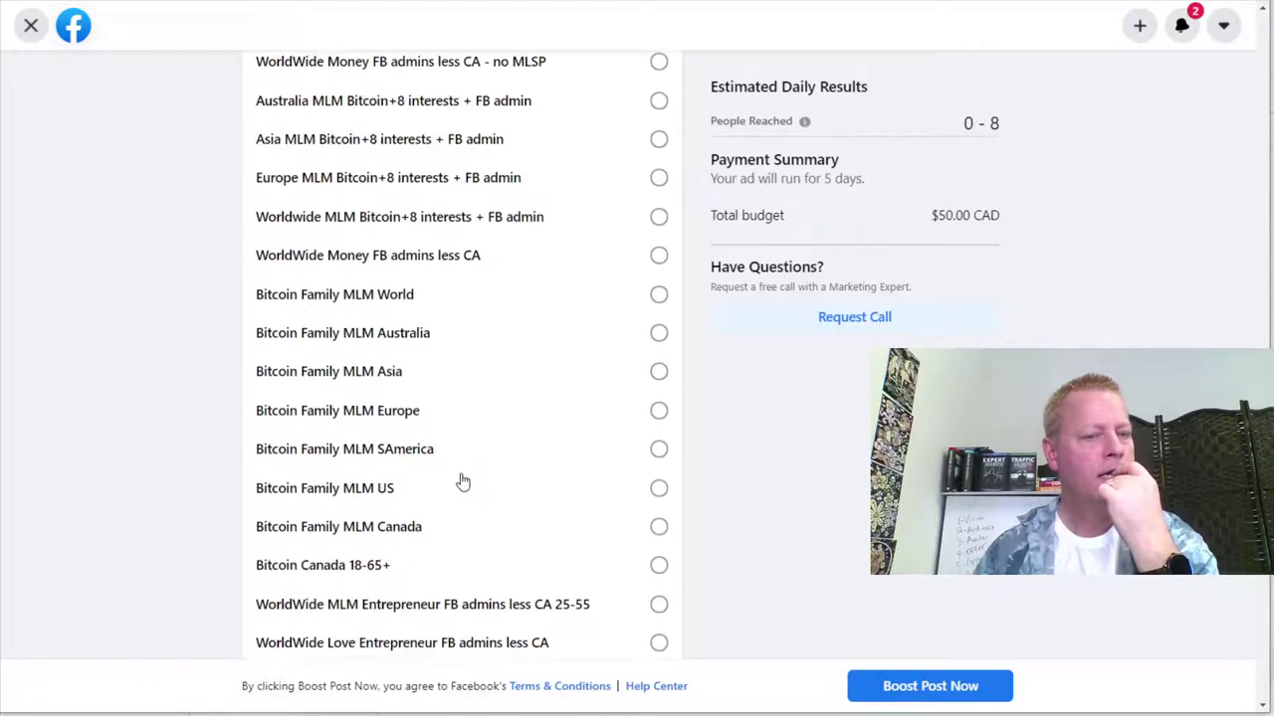
scroll(463, 490, "down", 5)
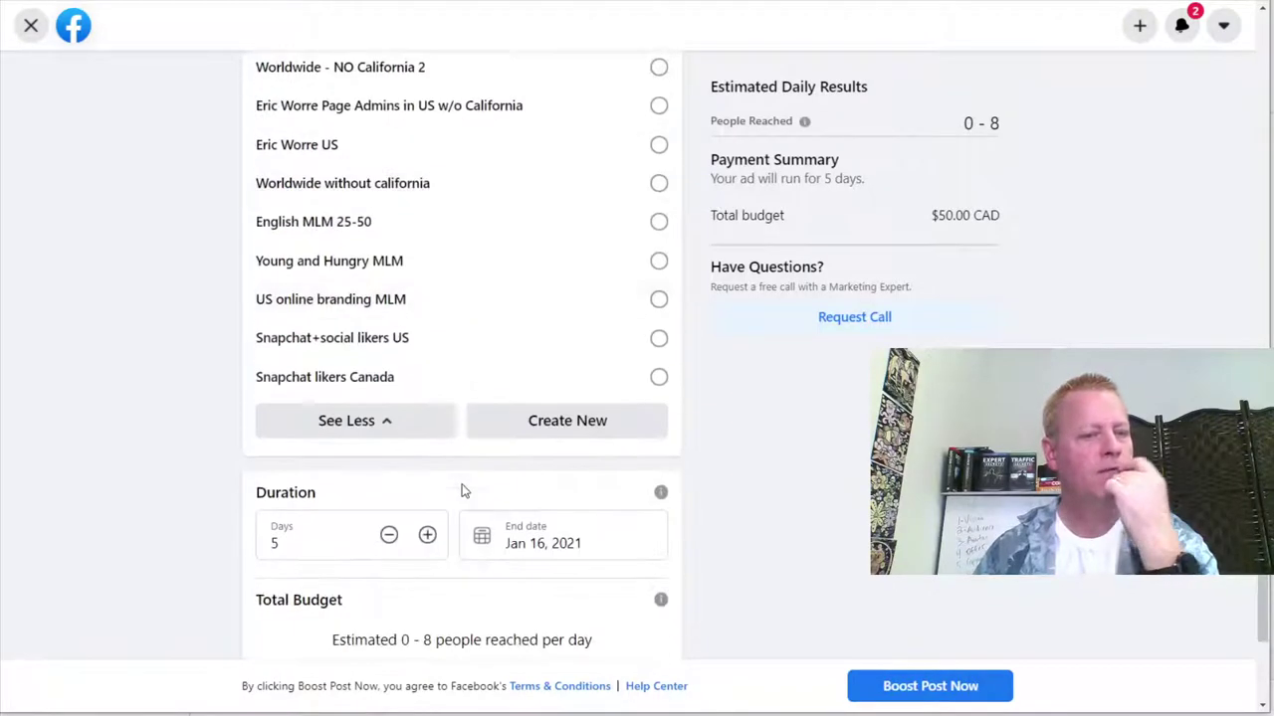
scroll(463, 489, "up", 15)
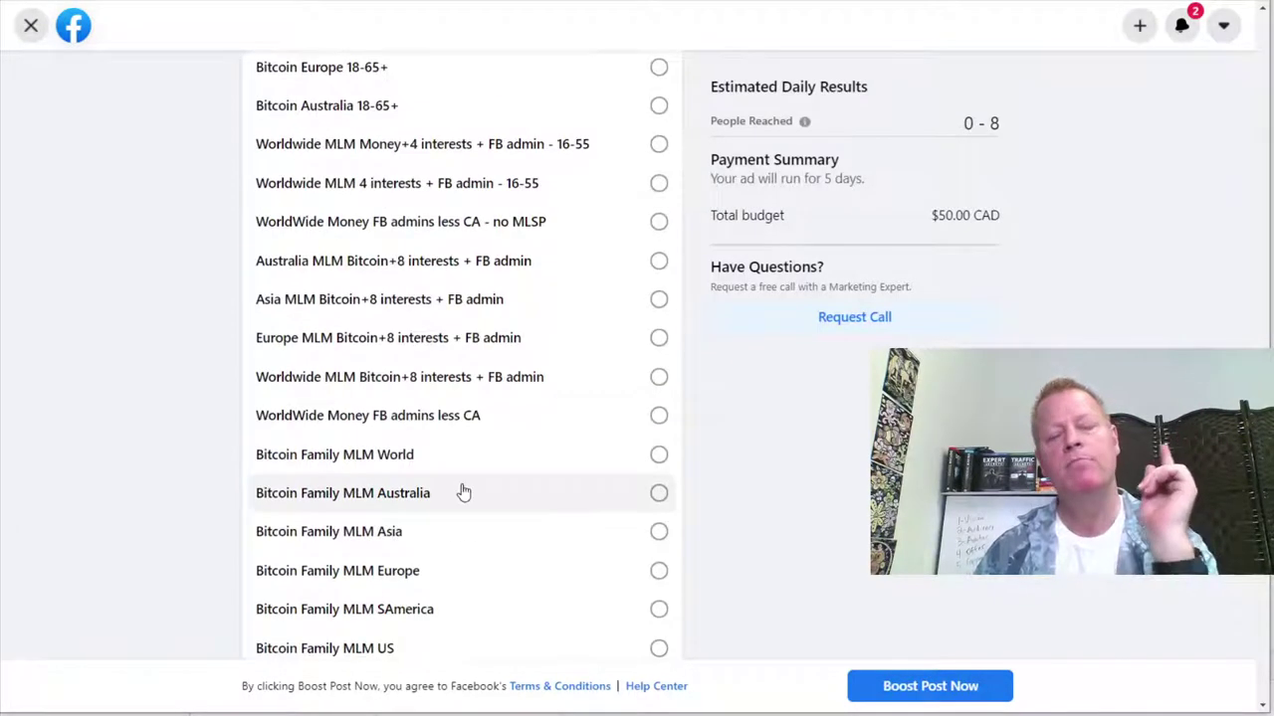
scroll(462, 492, "up", 12)
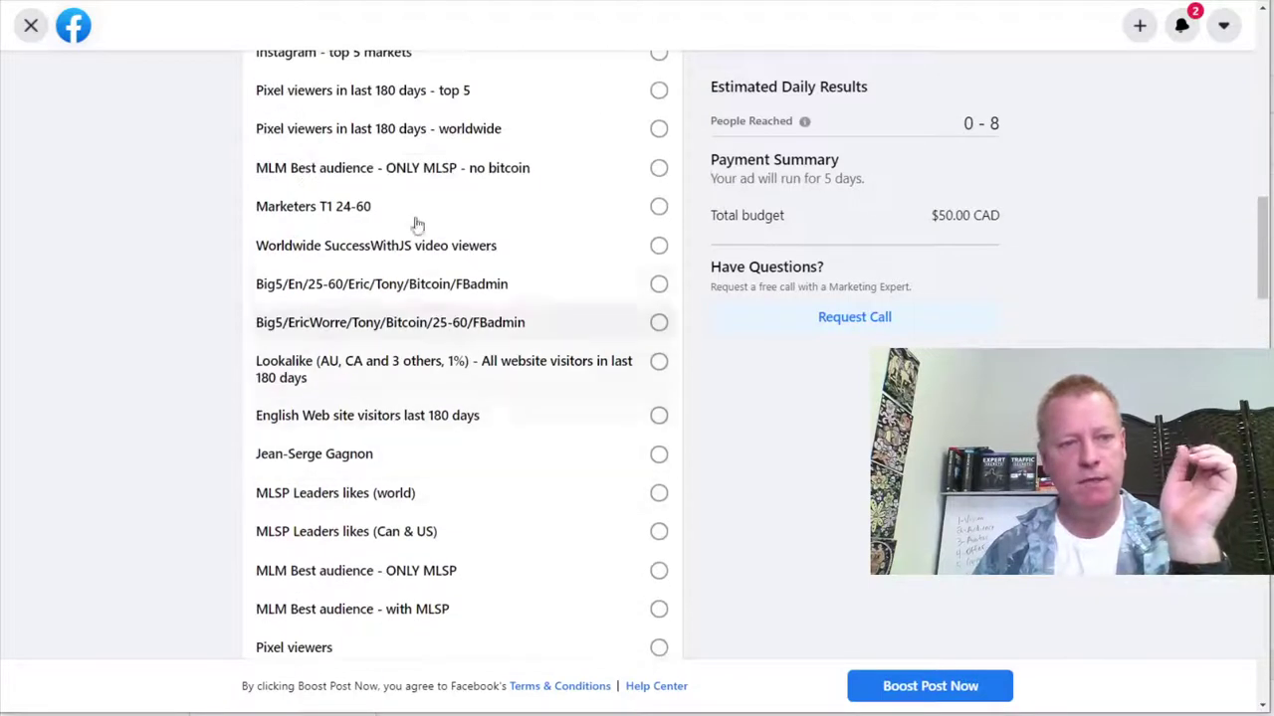
scroll(429, 259, "up", 3)
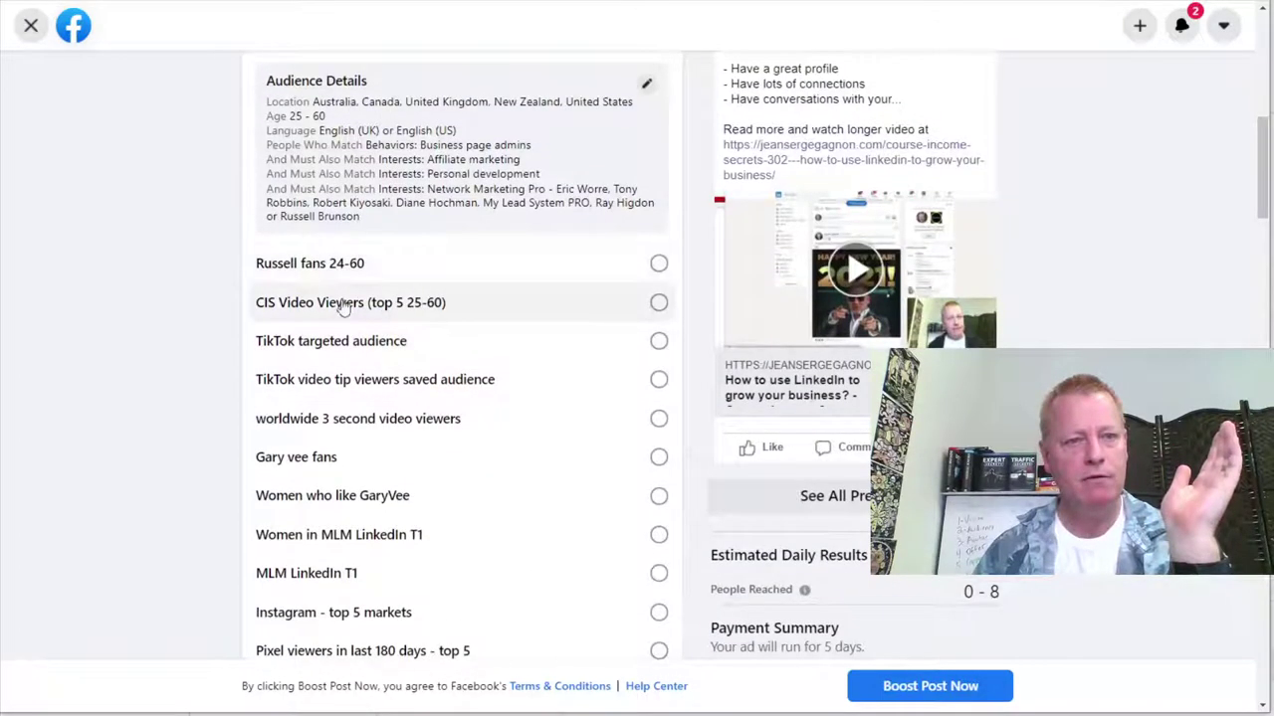
Step: Choose the CIS Video Viewers (top 5 25-60) audience and check its CIS Video viewers custom audience in the Audience manager
left_click(384, 315)
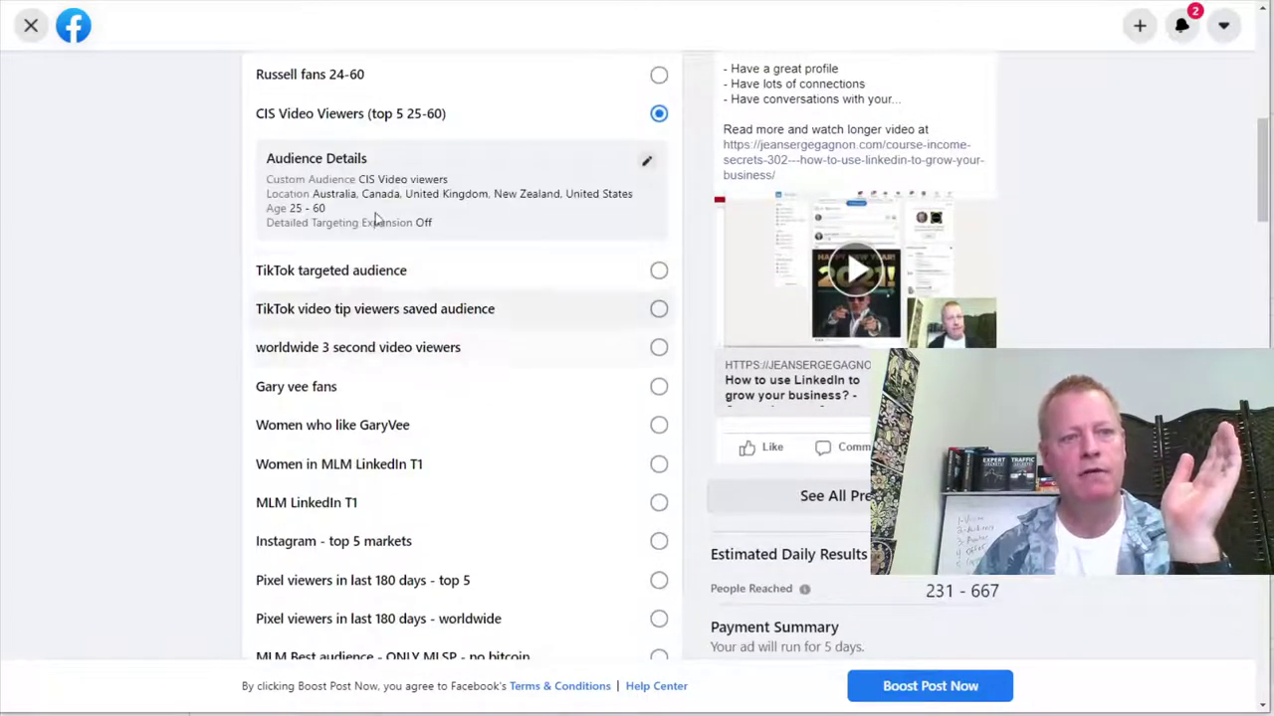
mouse_move(446, 182)
left_mouse_down()
mouse_move(448, 195)
mouse_move(453, 182)
left_mouse_up()
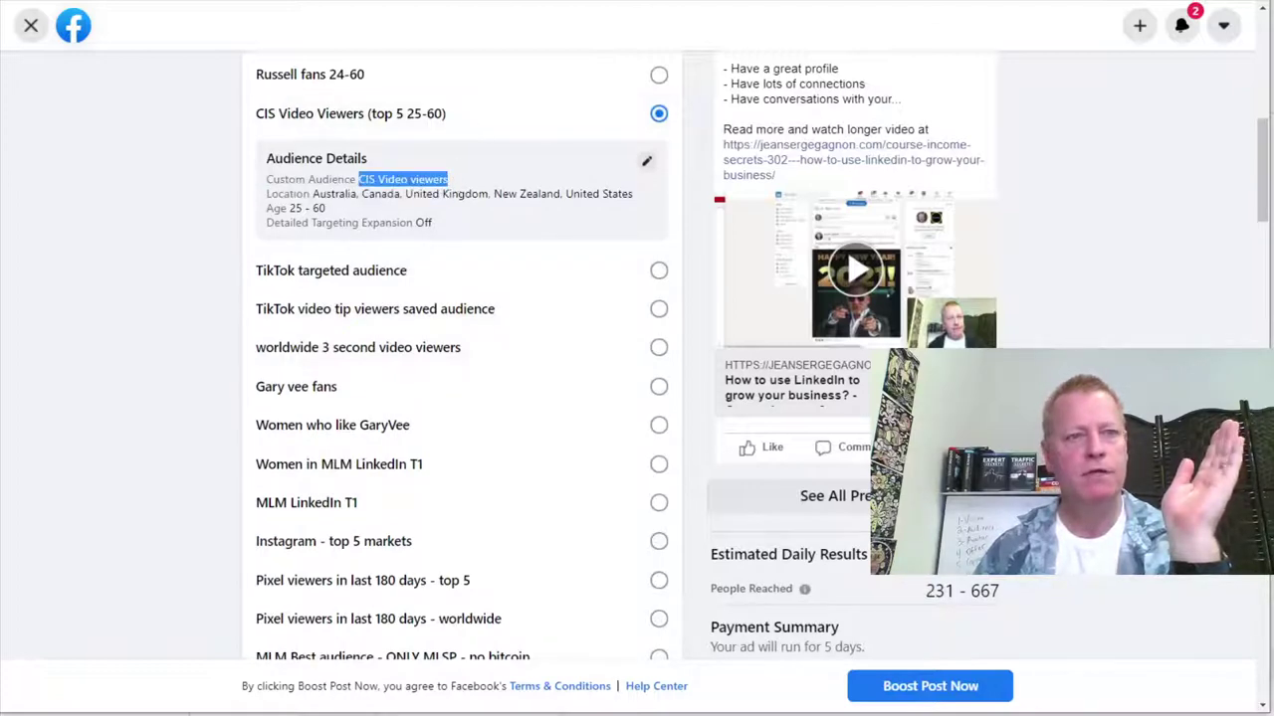
key("ctrl+Tab")
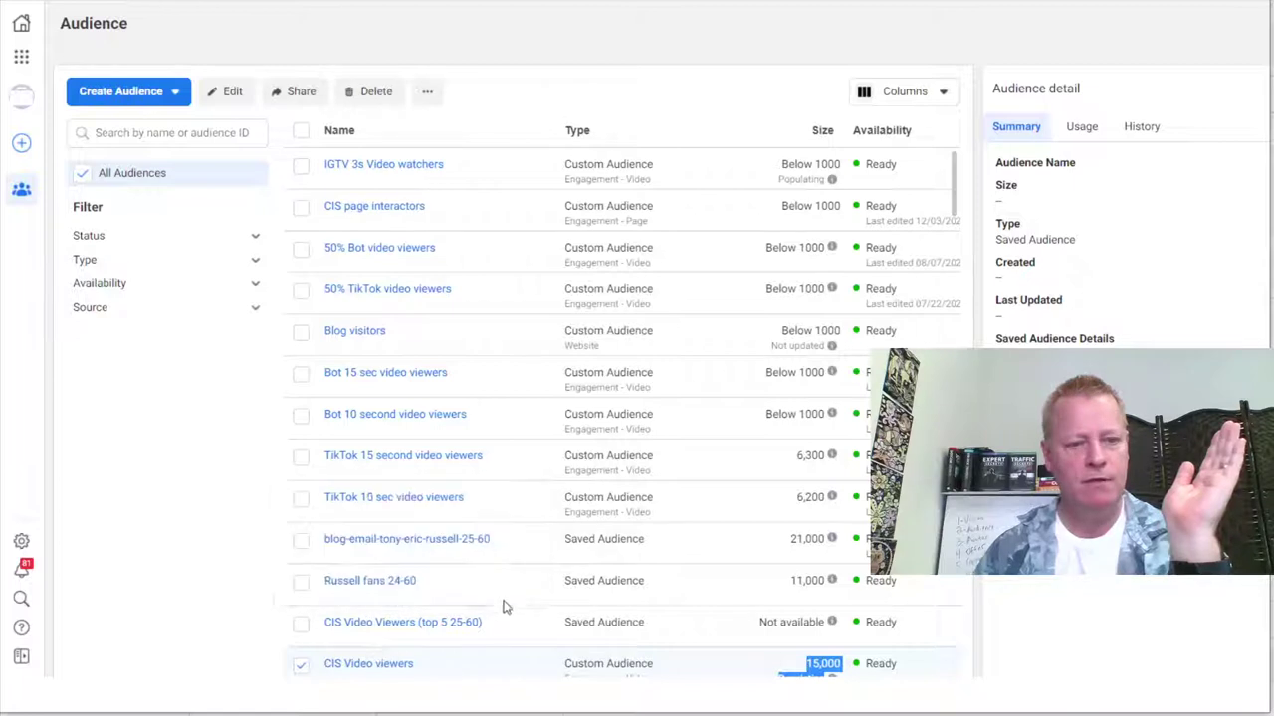
scroll(503, 607, "down", 3)
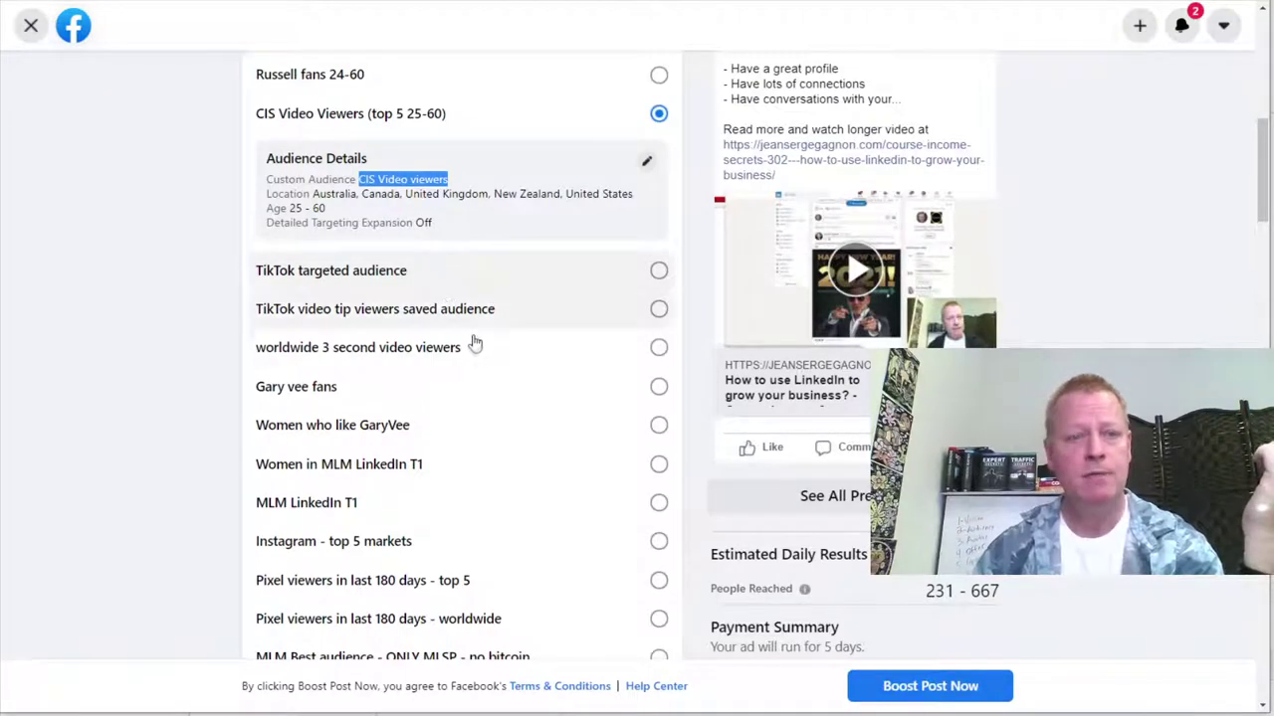
Step: Review the audience options and saved audiences again for an alternative to CIS Video Viewers (top 5 25-60)
scroll(472, 344, "up", 2)
scroll(471, 344, "up", 4)
scroll(472, 345, "down", 3)
scroll(469, 336, "up", 1)
scroll(476, 342, "down", 4)
scroll(476, 339, "down", 9)
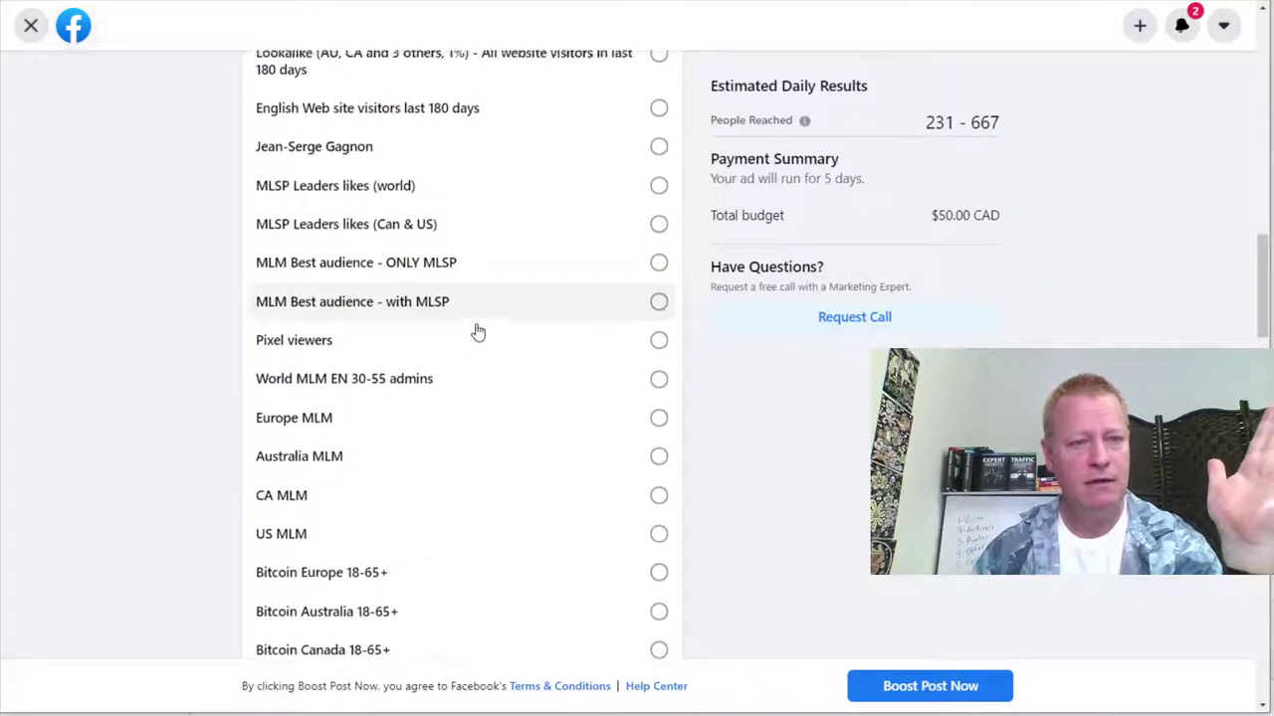
scroll(478, 329, "up", 10)
scroll(478, 298, "up", 1)
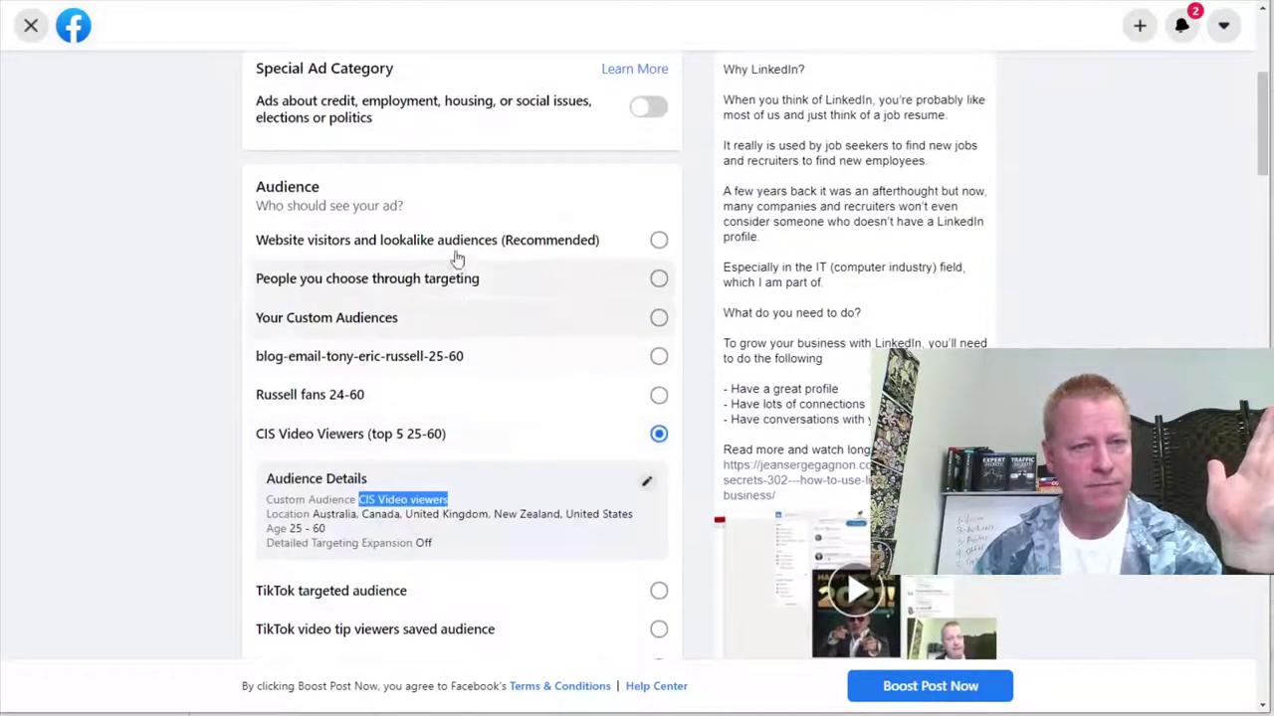
left_click(447, 205)
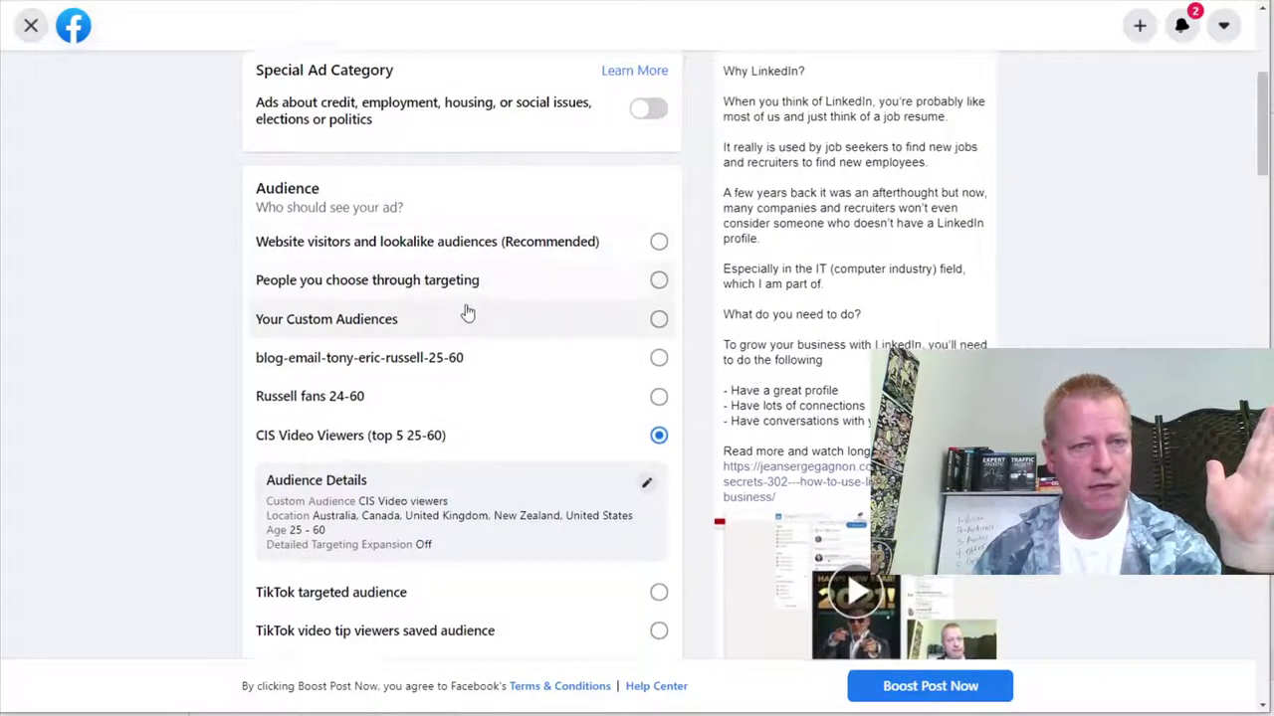
scroll(464, 312, "up", 2)
scroll(463, 312, "down", 7)
scroll(467, 315, "down", 20)
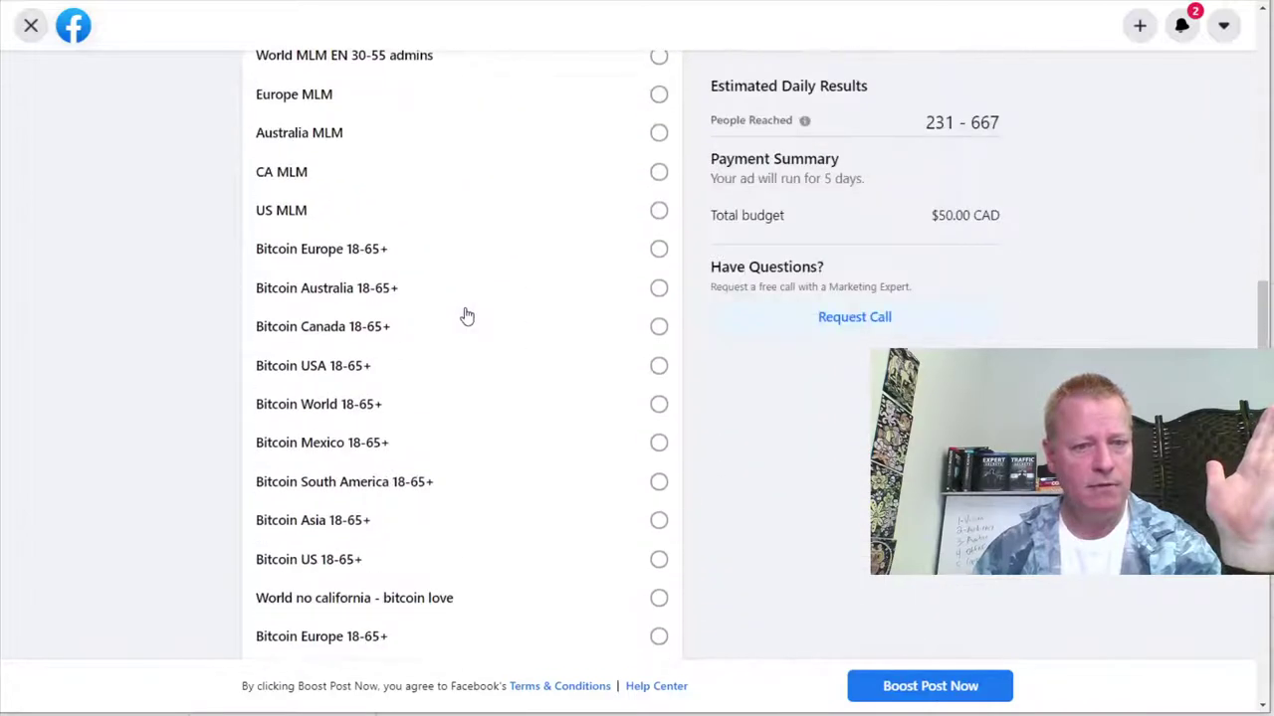
Step: Start creating a new audience for the boosted post and name it CIS Tony Fans
scroll(467, 315, "down", 6)
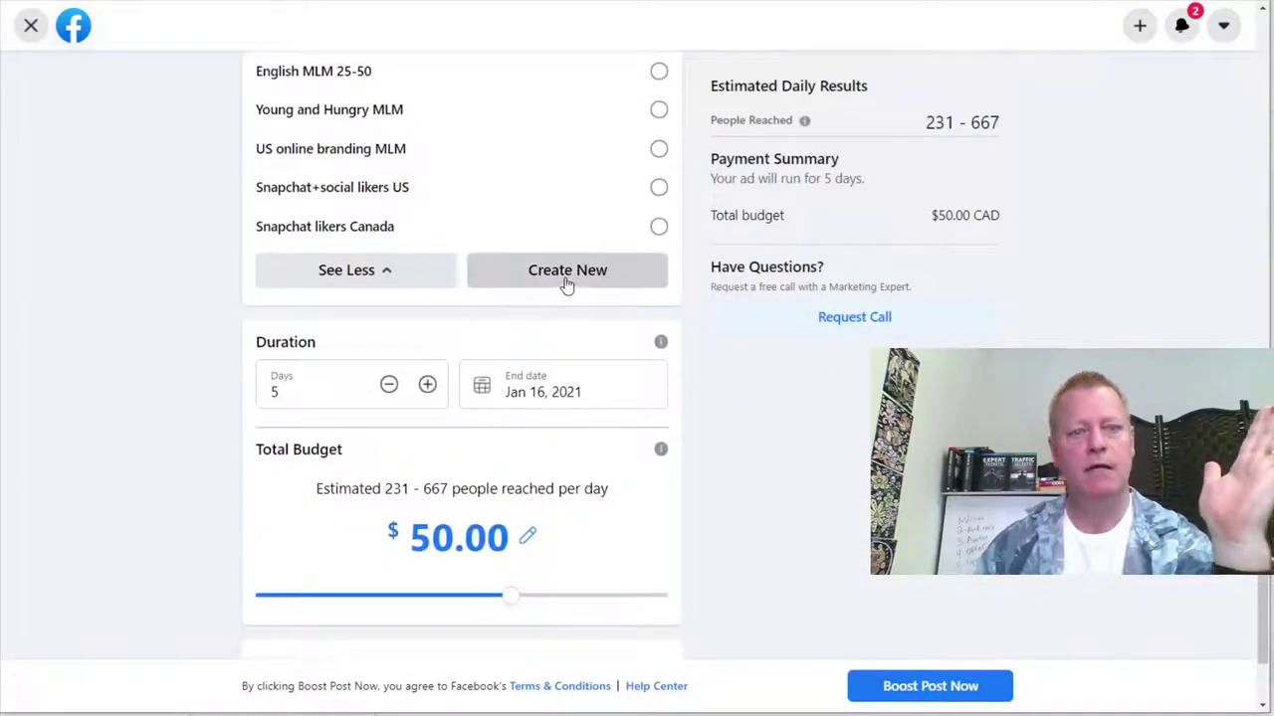
left_click(563, 285)
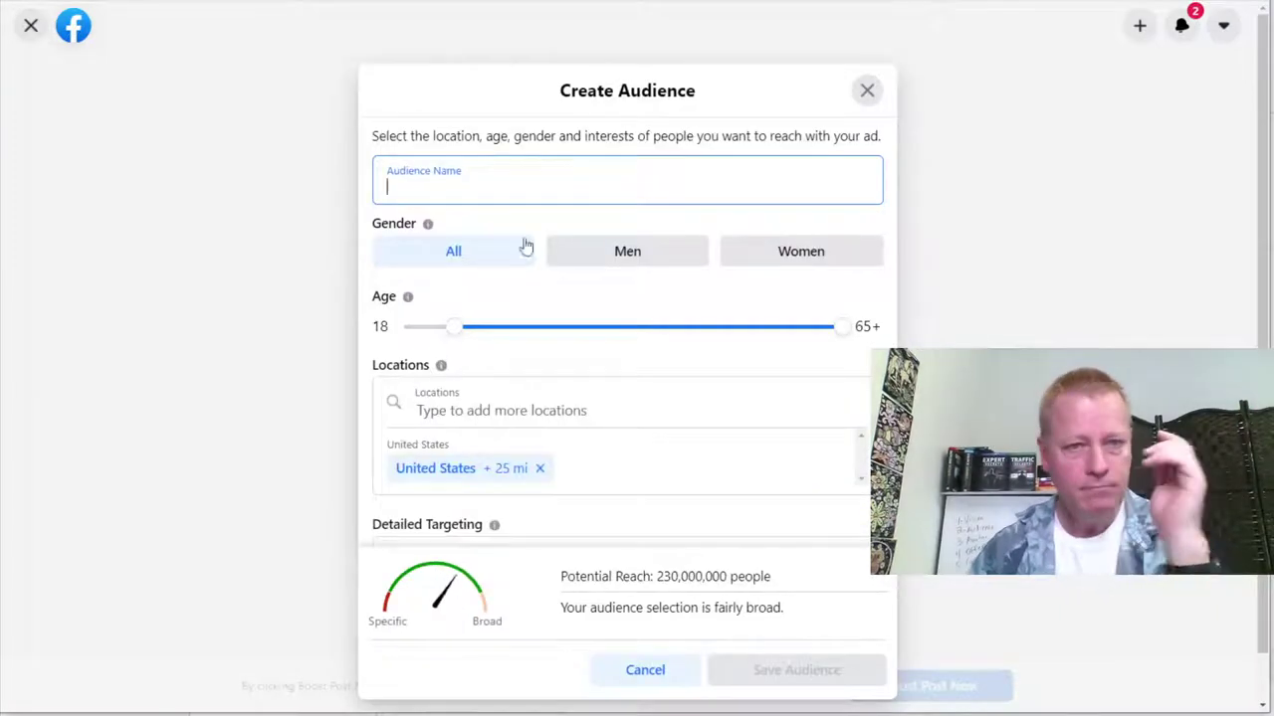
type("CIS")
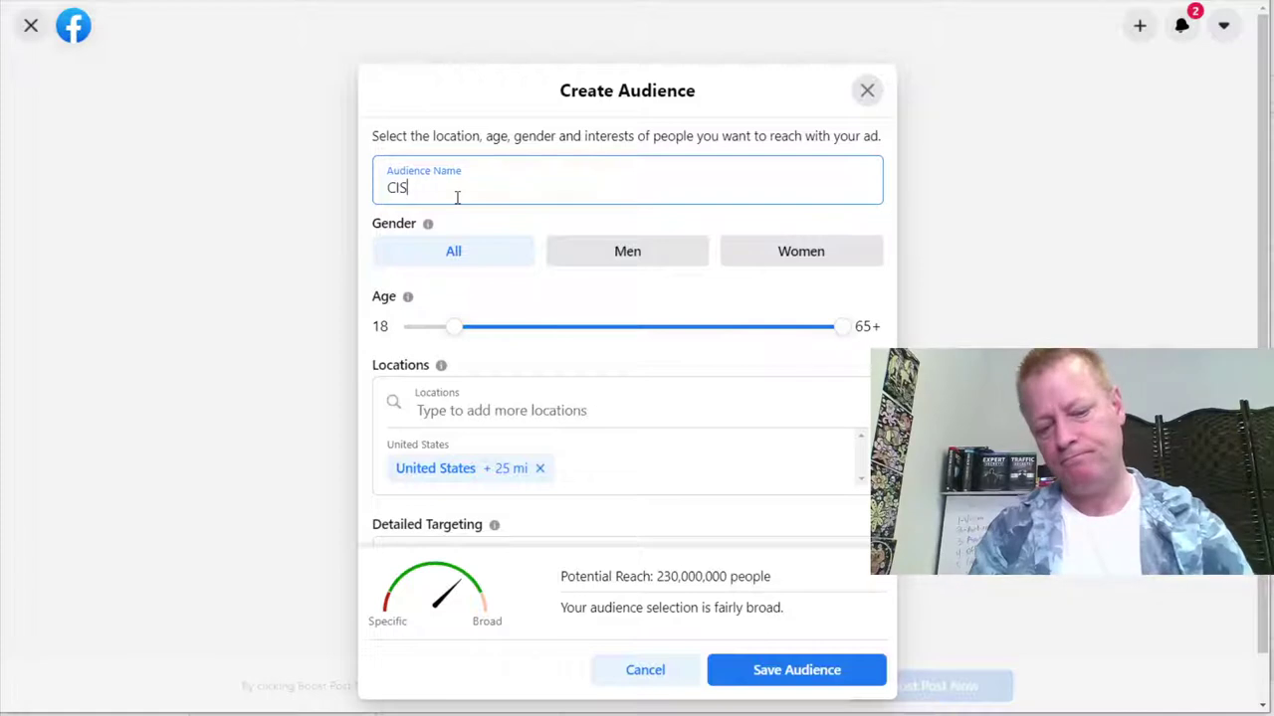
type(" Tony F")
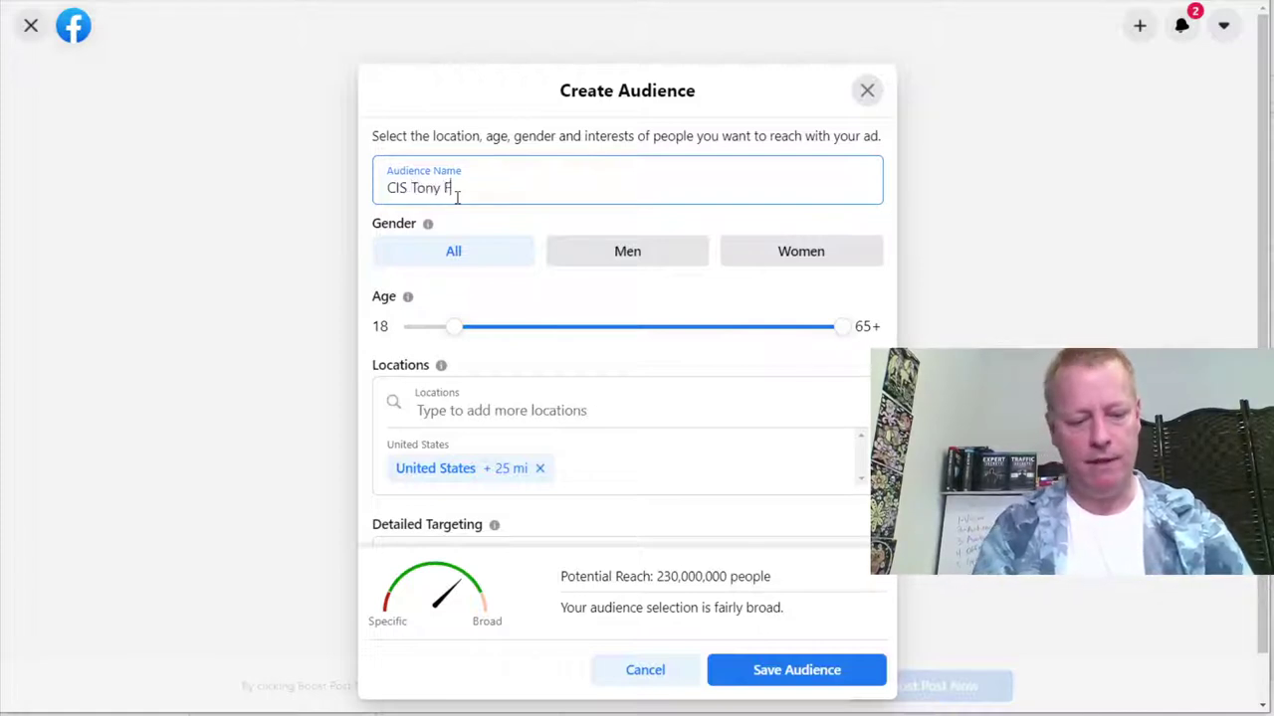
type("ans")
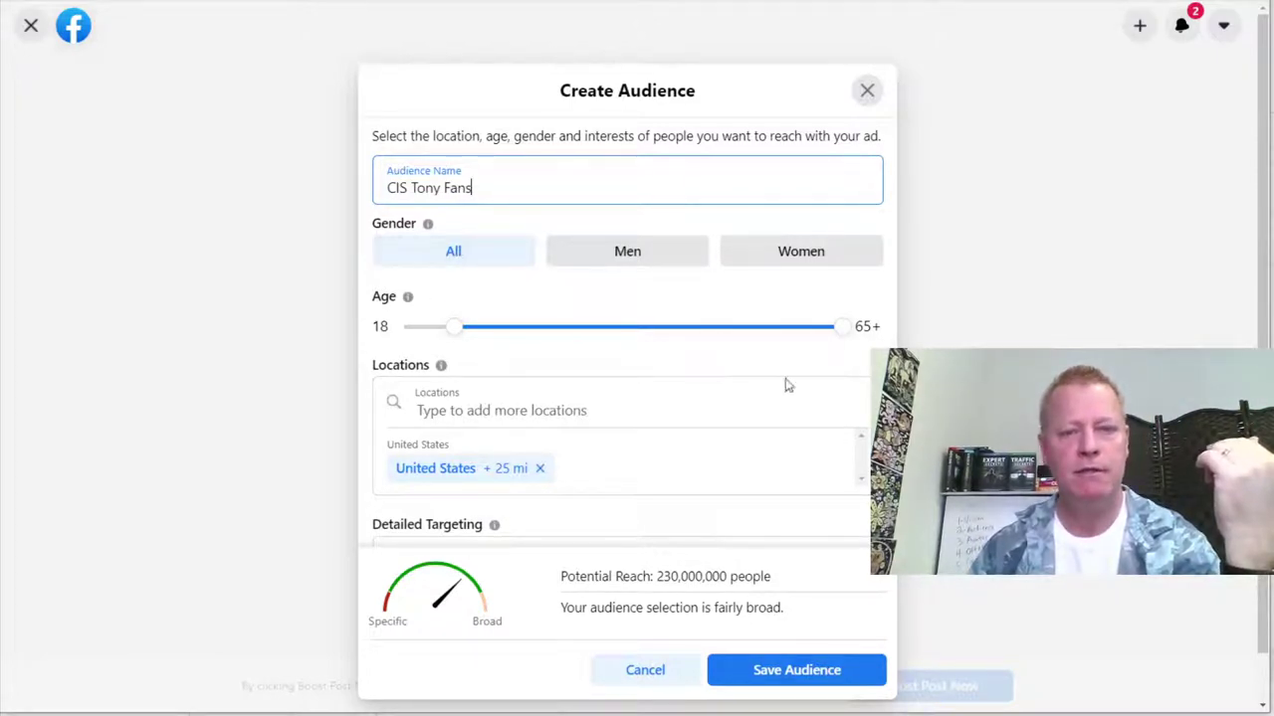
Step: Add Canada and the United Kingdom as countries to the new audience's locations
scroll(563, 378, "down", 2)
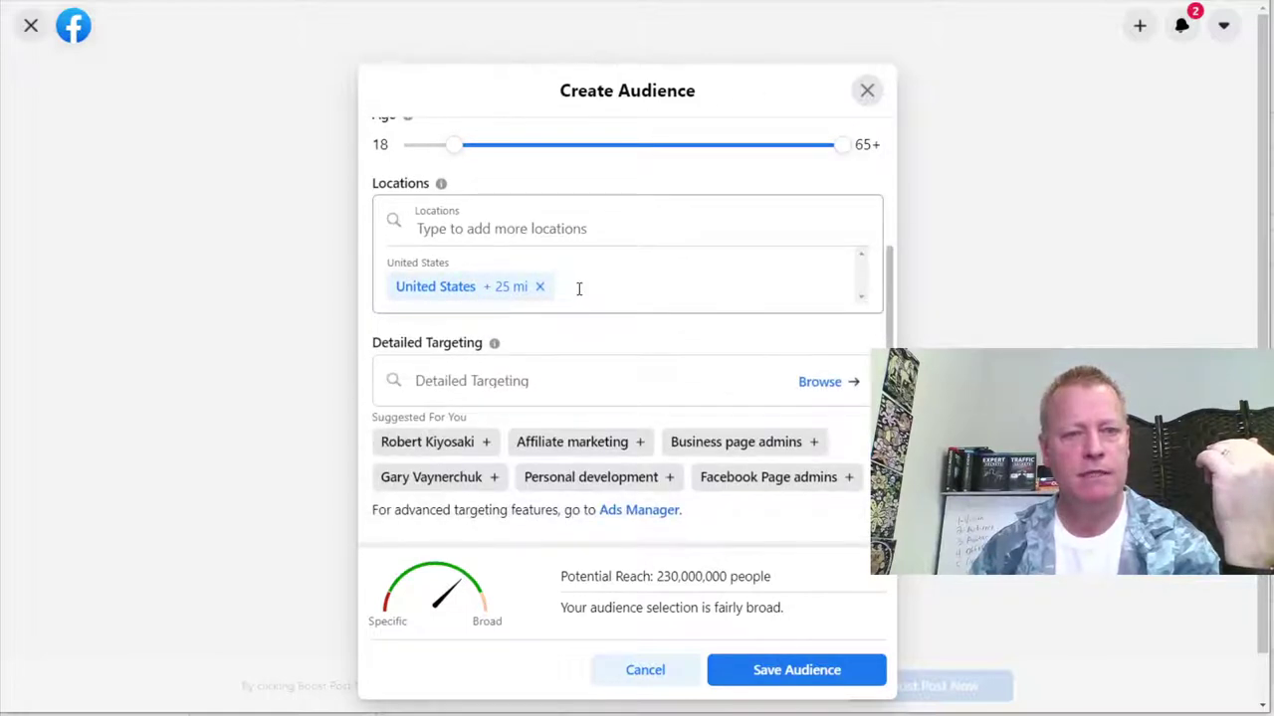
left_click(541, 229)
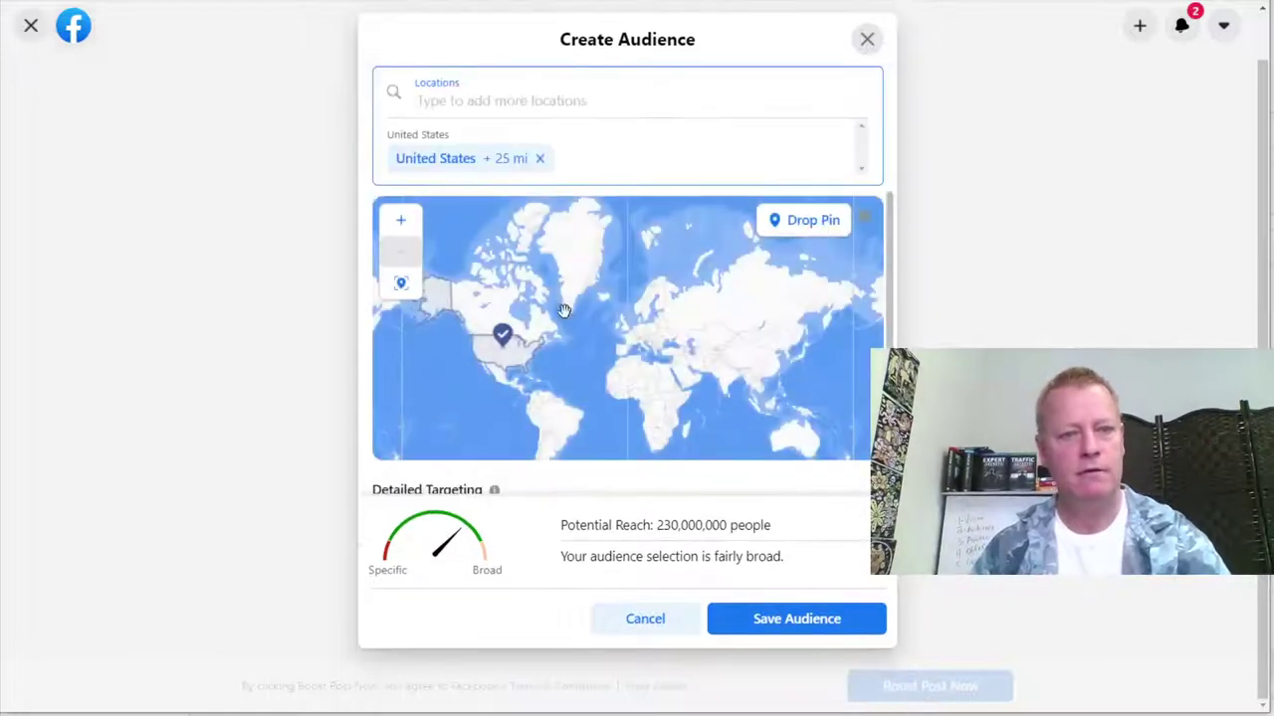
type("canada")
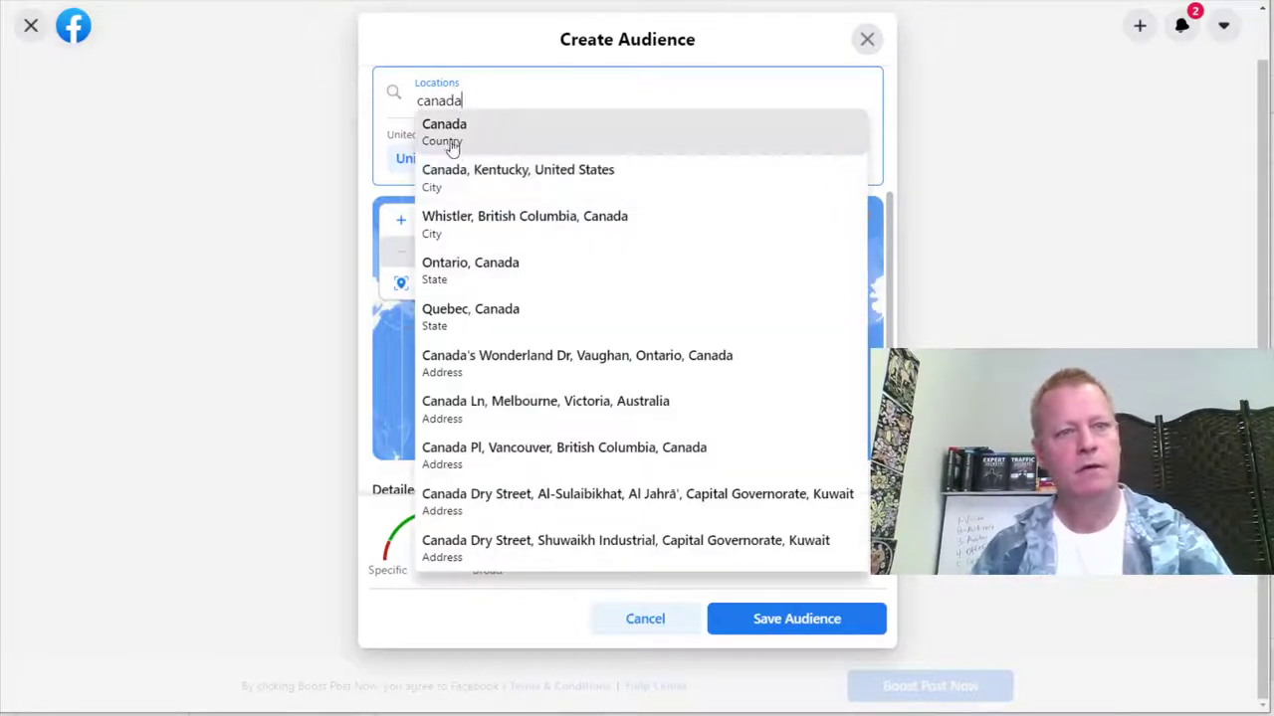
left_click(489, 128)
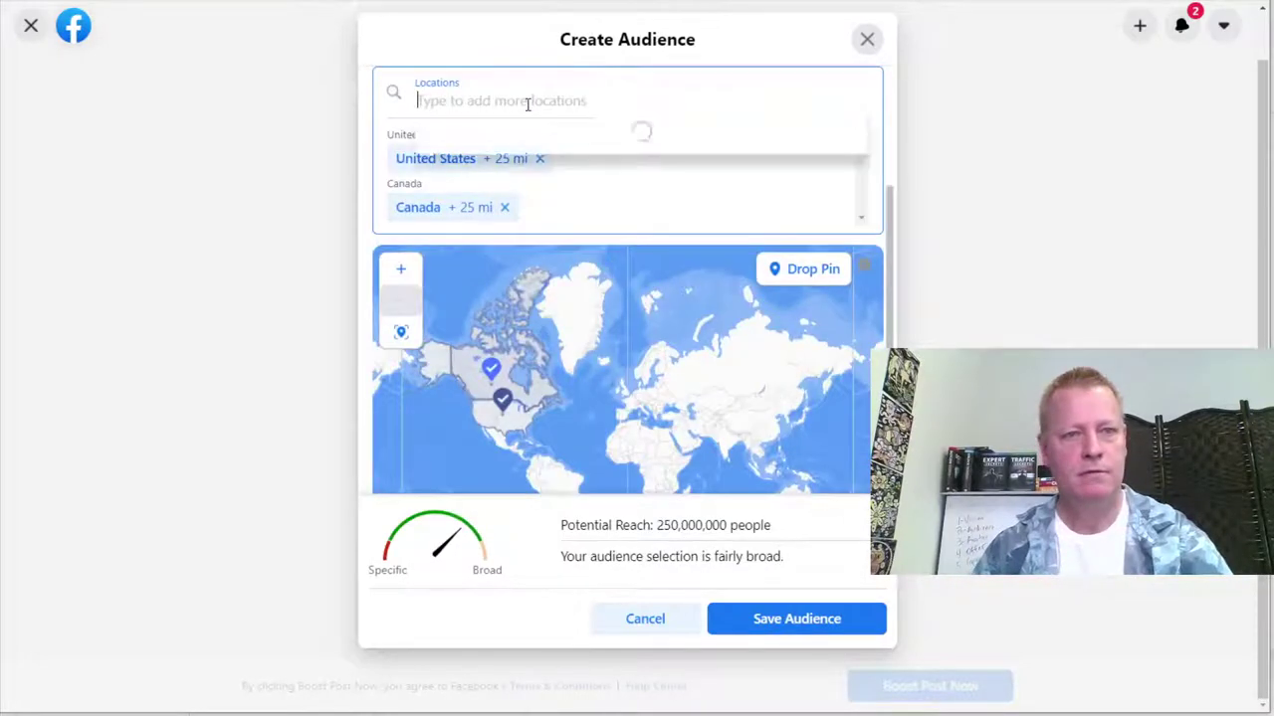
type("united kin")
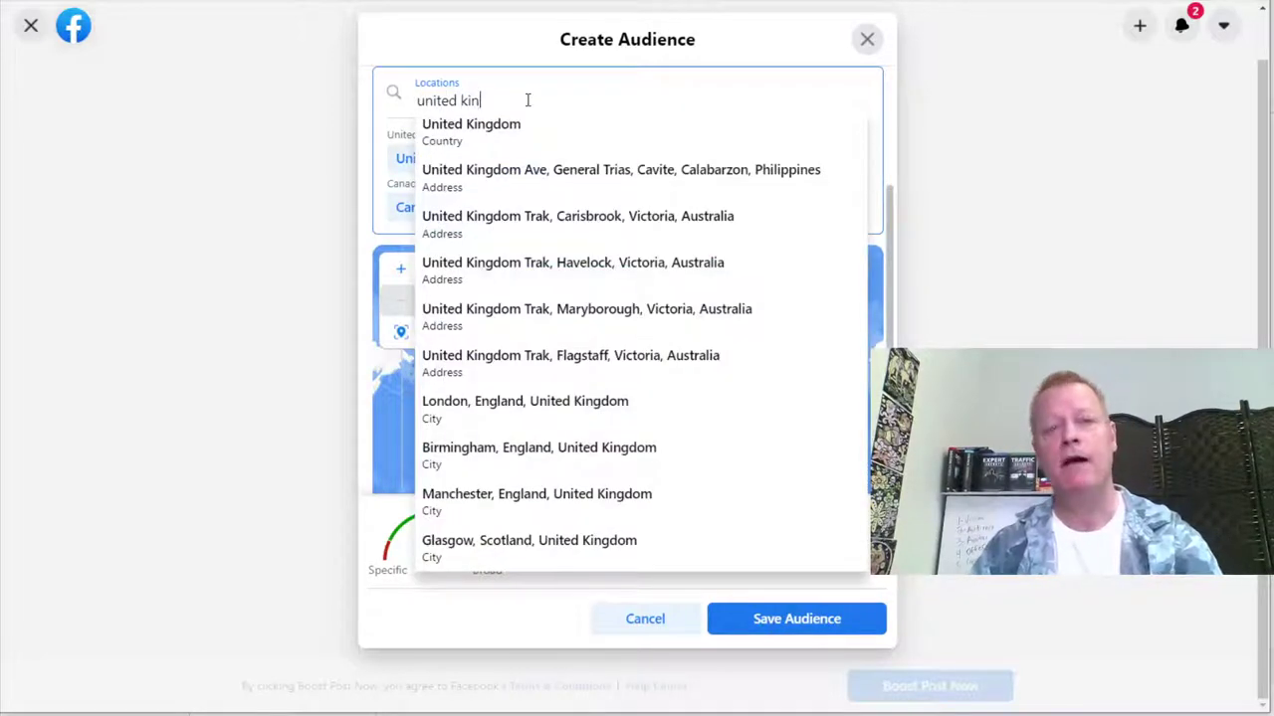
left_click(484, 128)
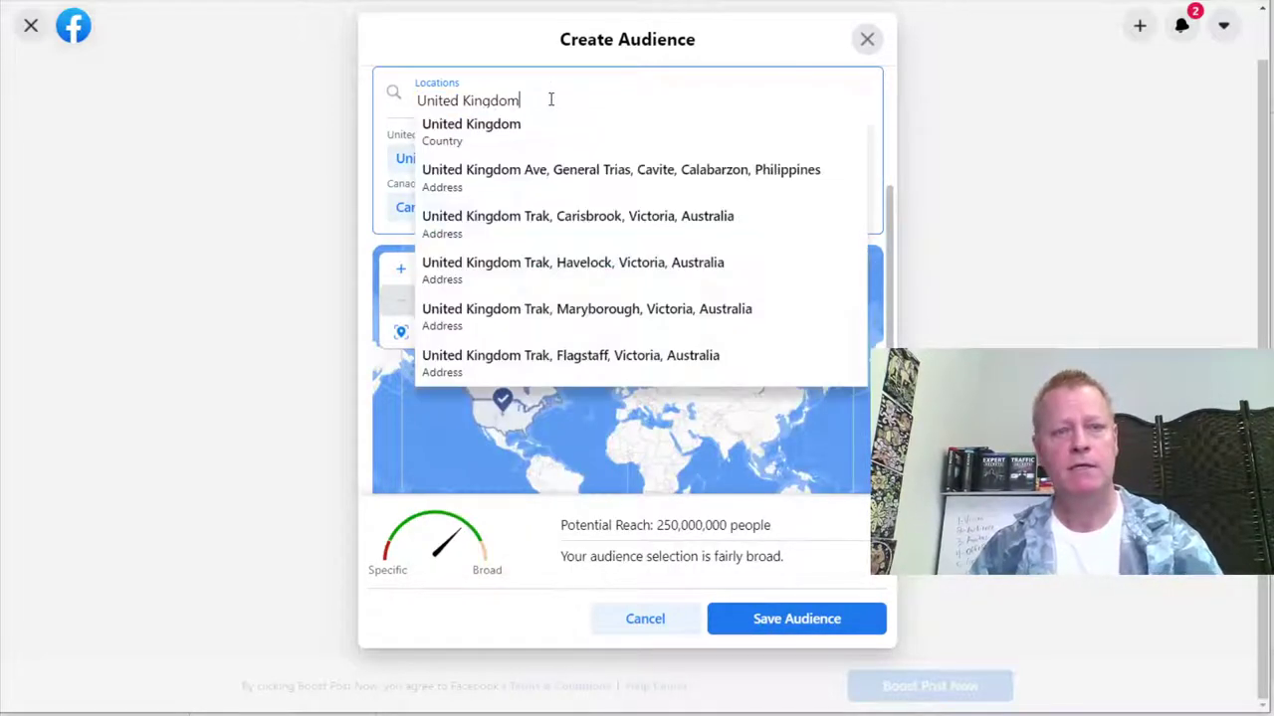
key("Return")
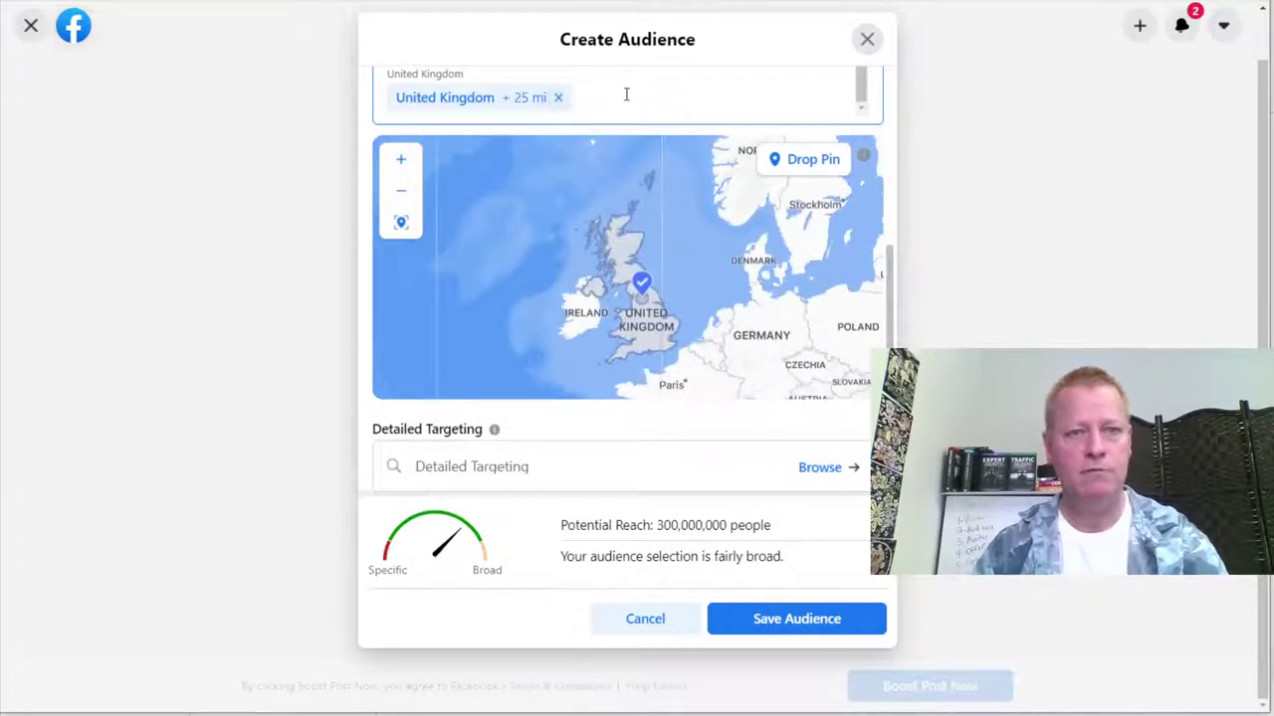
Step: Add the country Australia to the new audience's locations
left_click(625, 94)
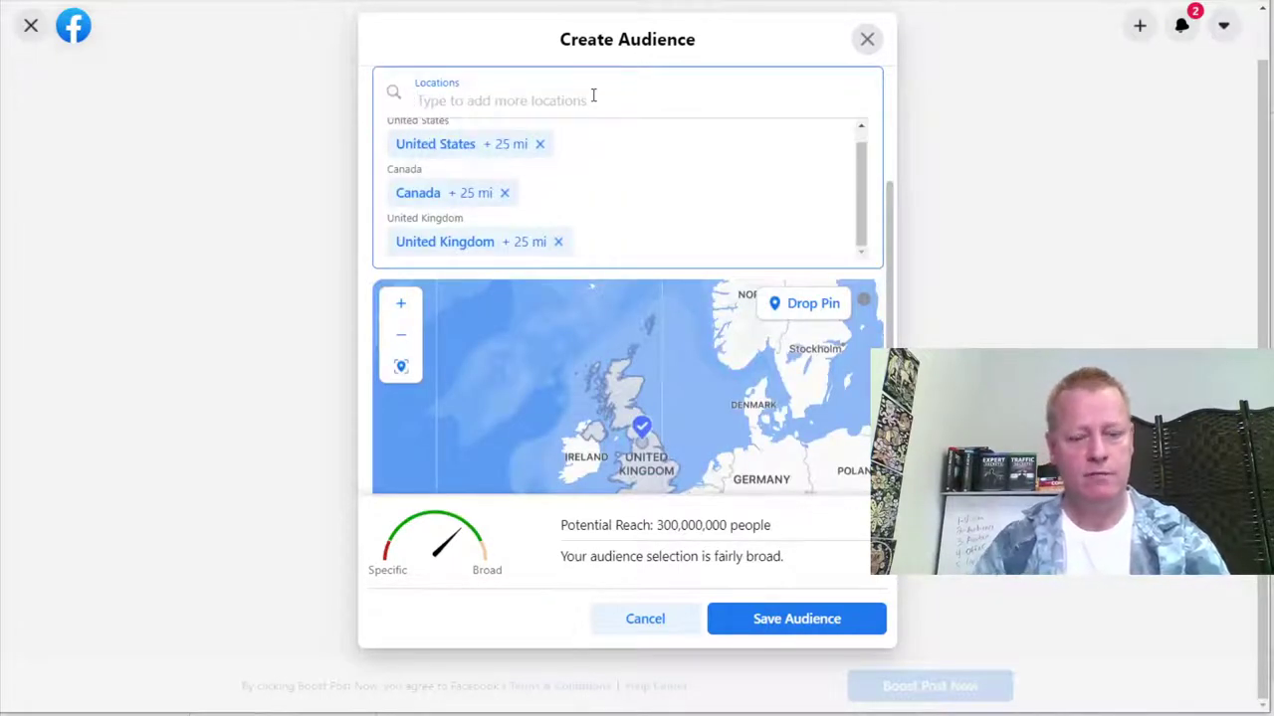
type("ustralia")
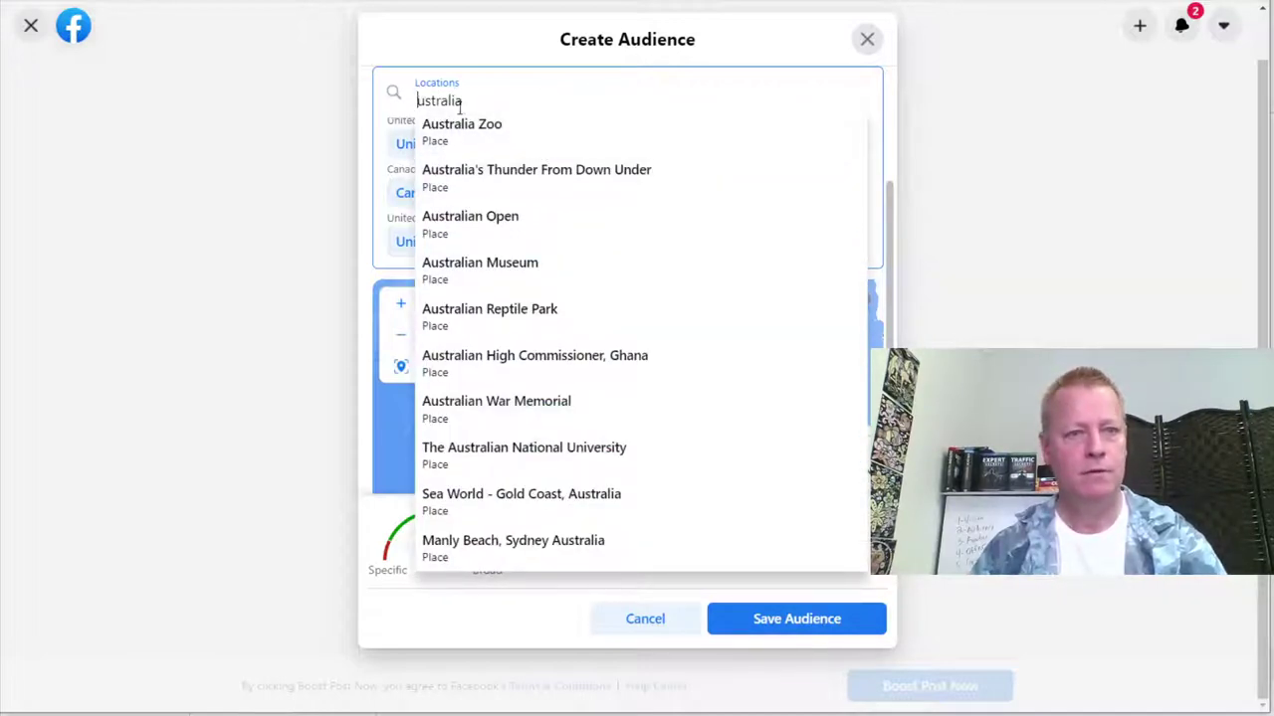
key("Home")
type("a")
key("End")
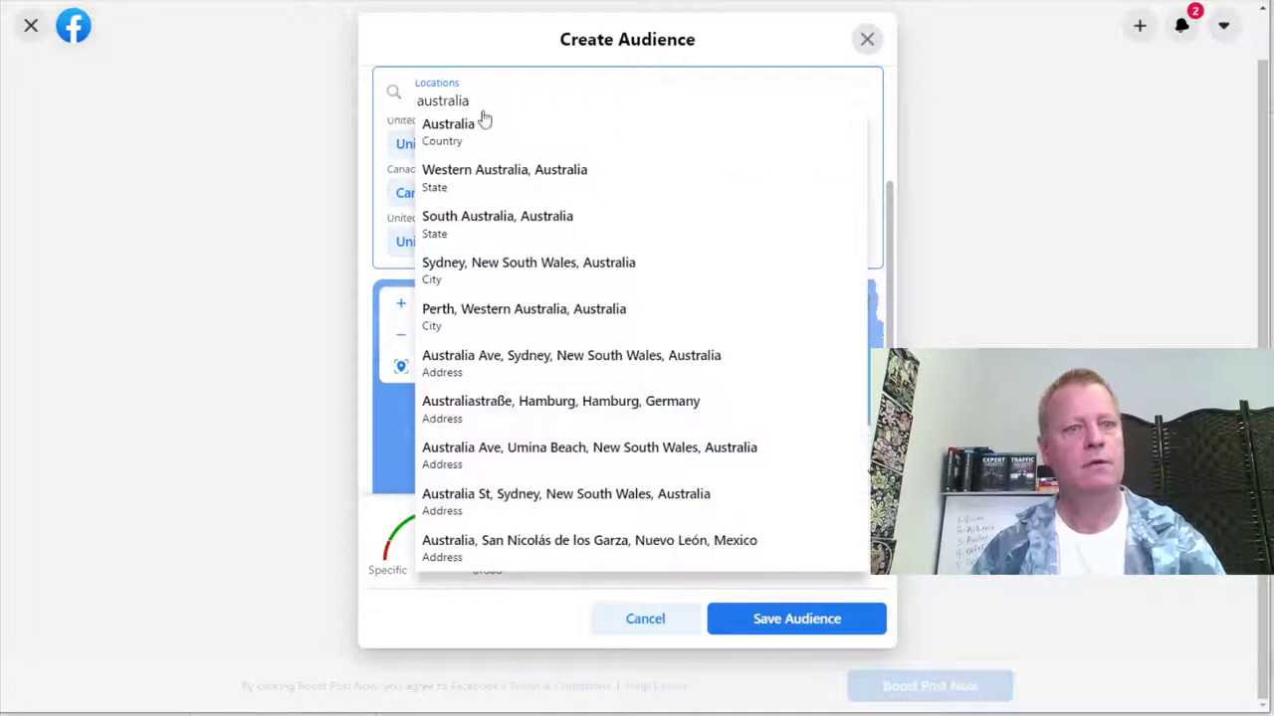
left_click(465, 125)
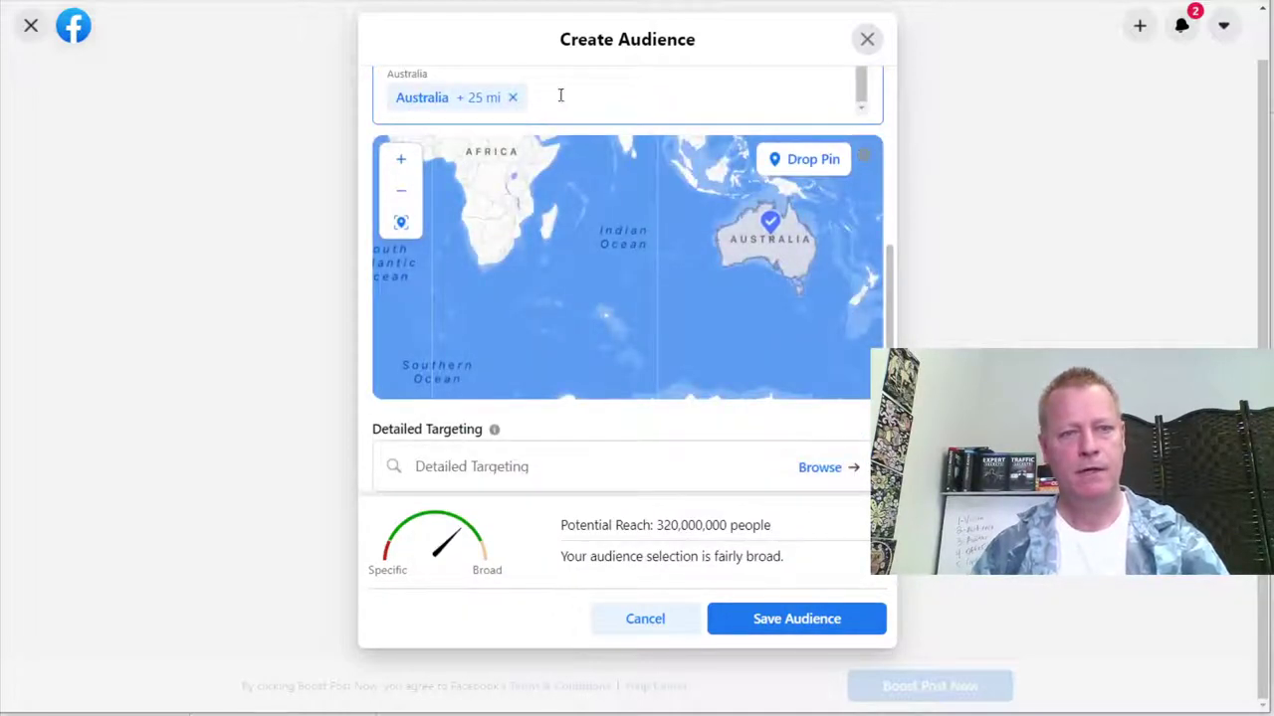
Step: Add the country New Zealand to the new audience's locations and keep the audience dialog open
scroll(588, 144, "up", 1)
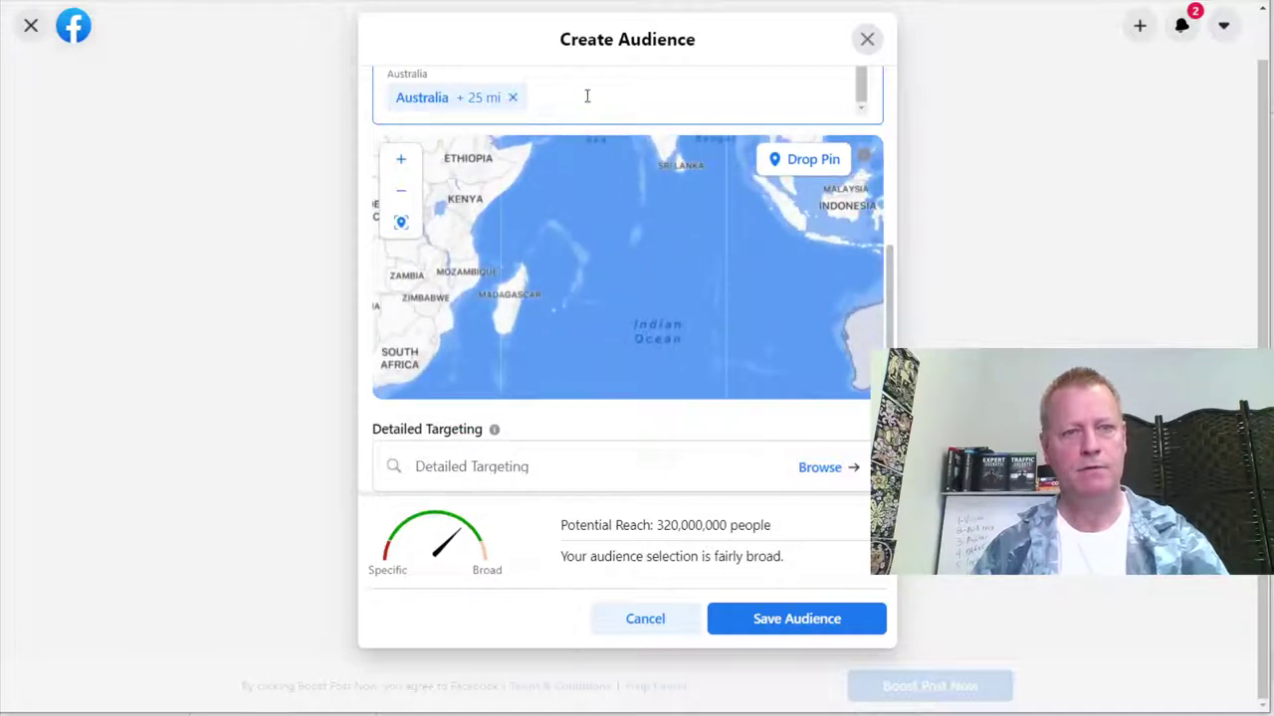
scroll(587, 96, "down", 1)
scroll(687, 150, "up", 4)
scroll(507, 299, "down", 1)
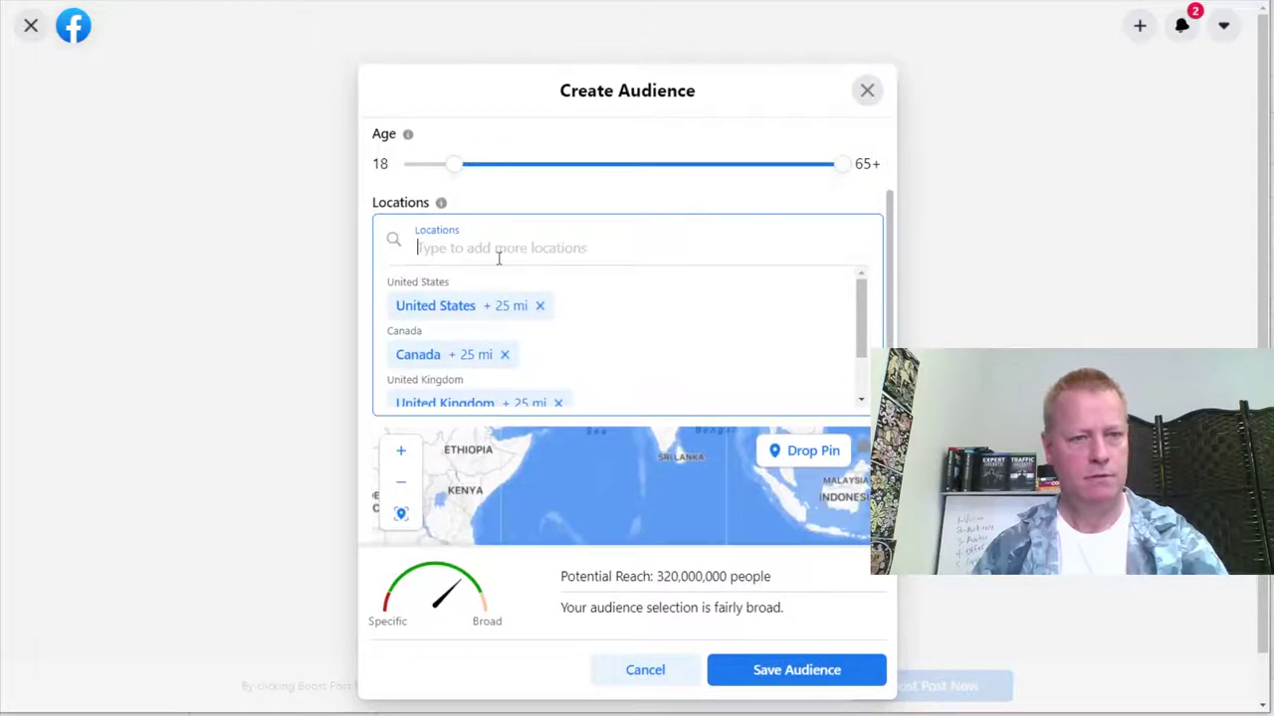
type("new ")
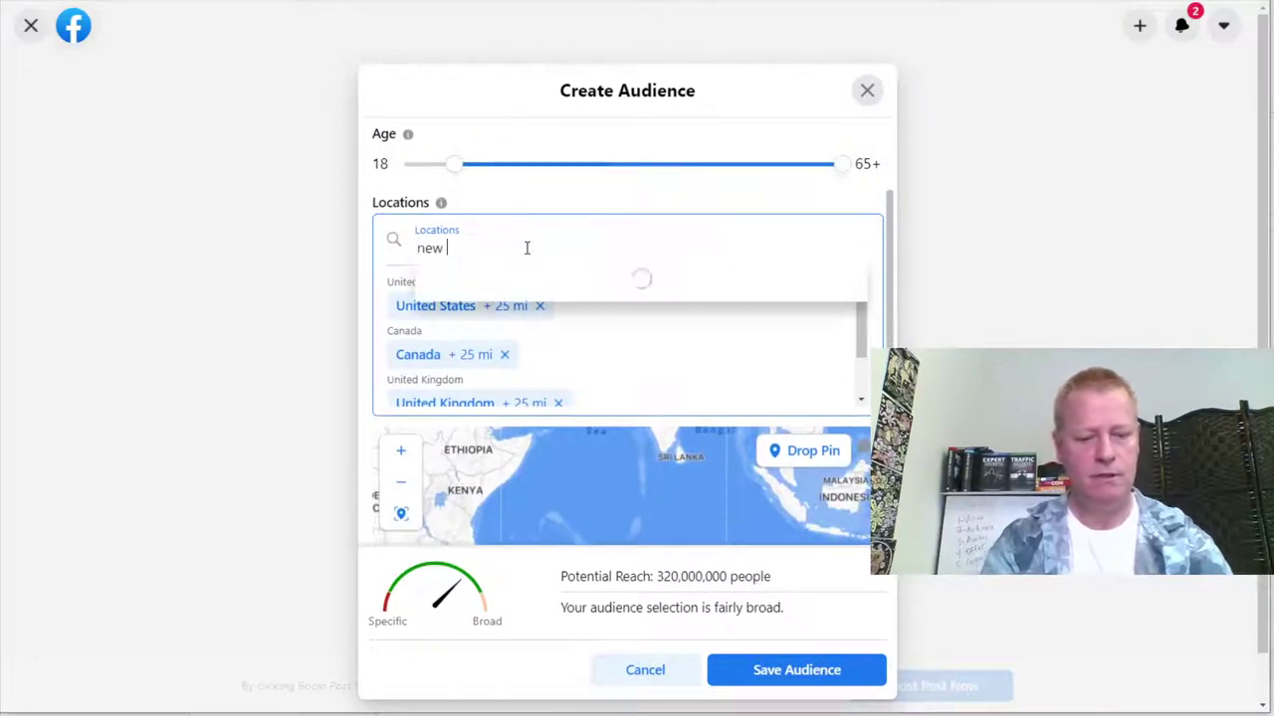
type("zeal")
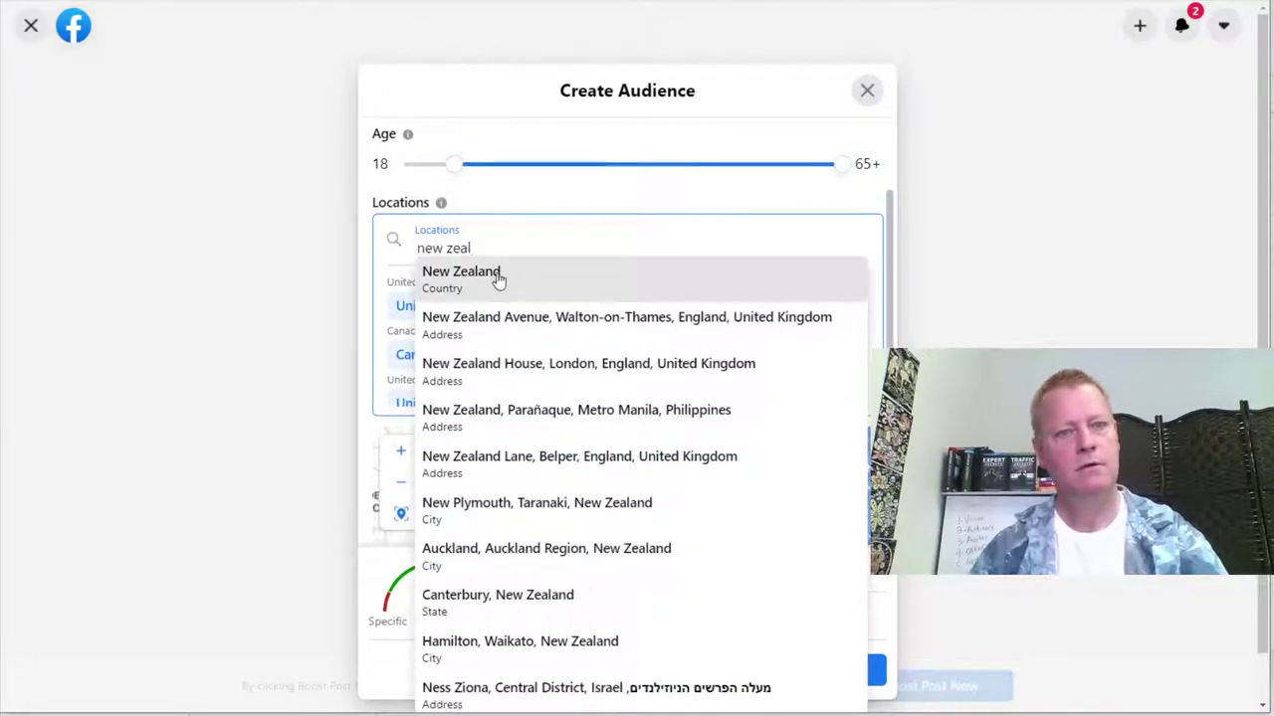
left_click(497, 279)
left_click(267, 241)
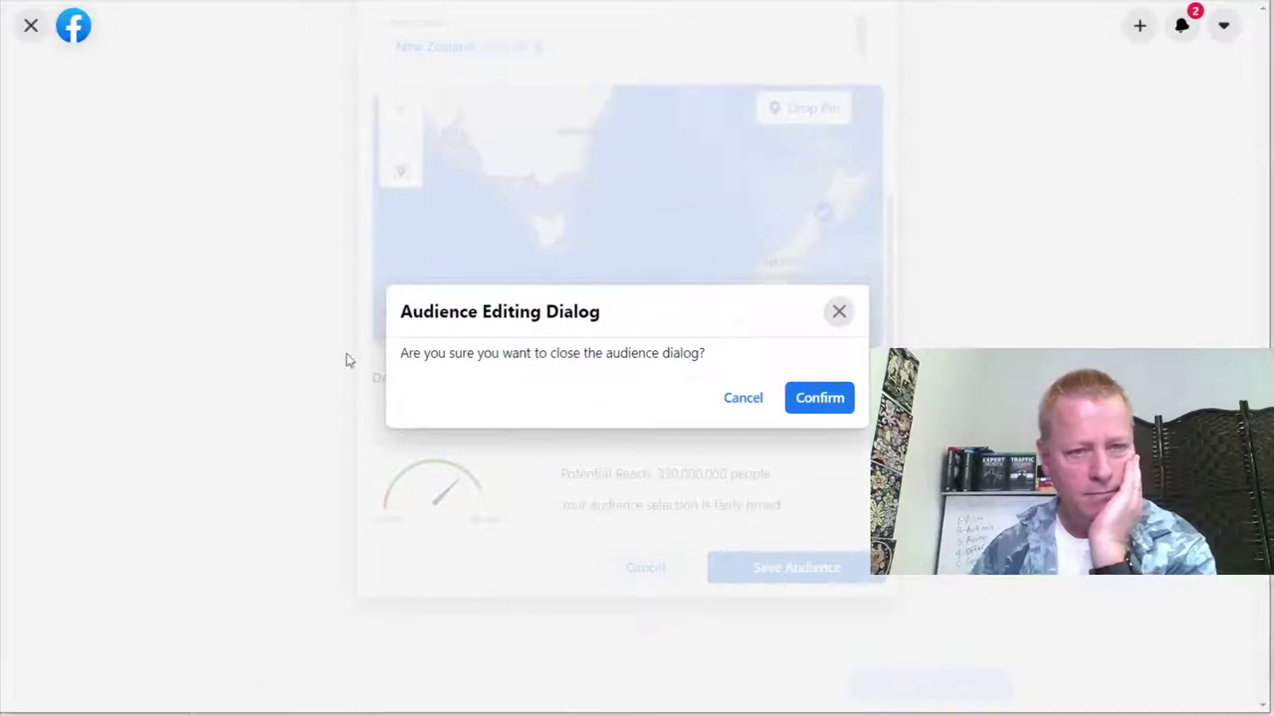
left_click(748, 398)
Step: Review the selected countries on the map and in the locations list, along with the audience's gender and age settings
scroll(657, 358, "up", 5)
scroll(654, 341, "down", 5)
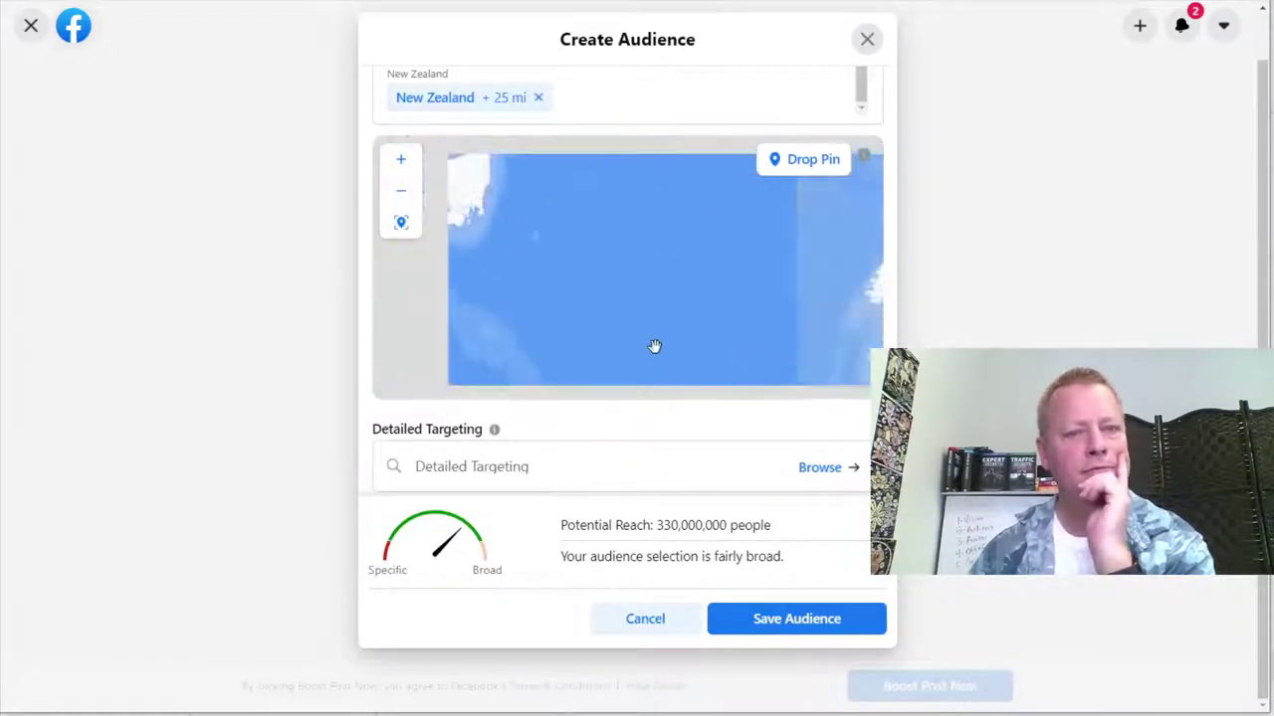
scroll(659, 304, "down", 4)
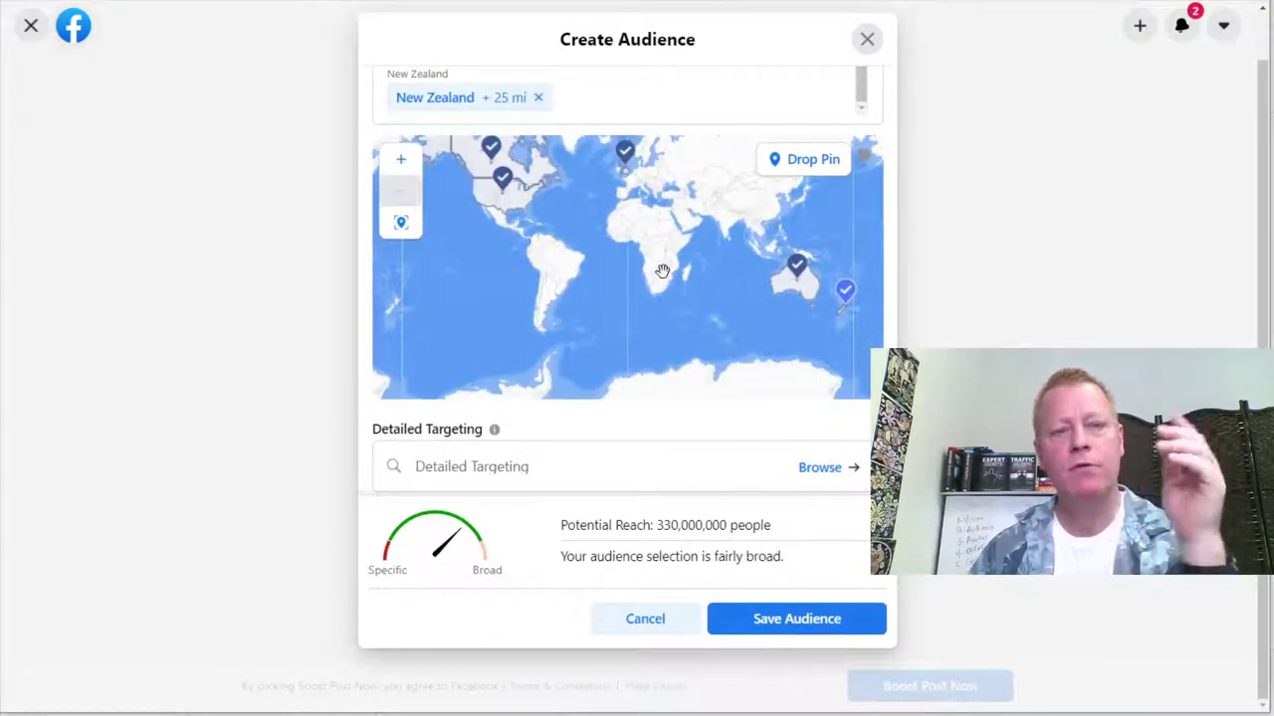
left_click(580, 99)
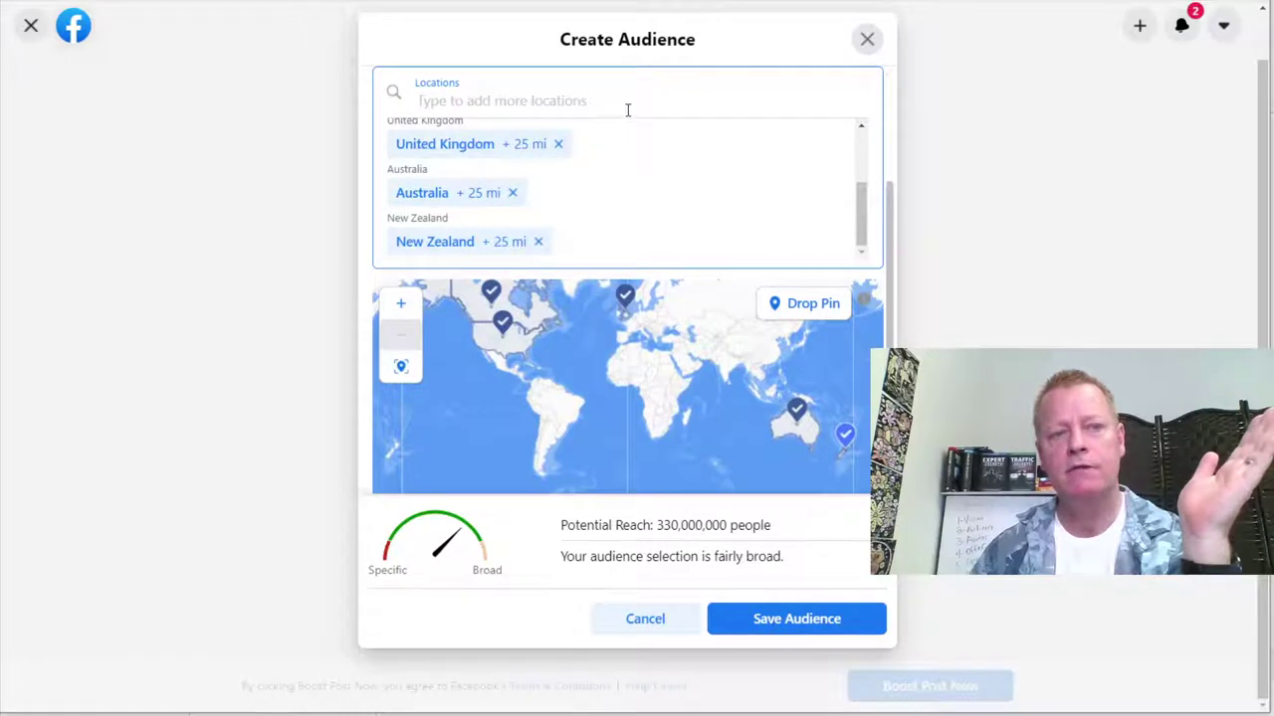
scroll(634, 185, "up", 2)
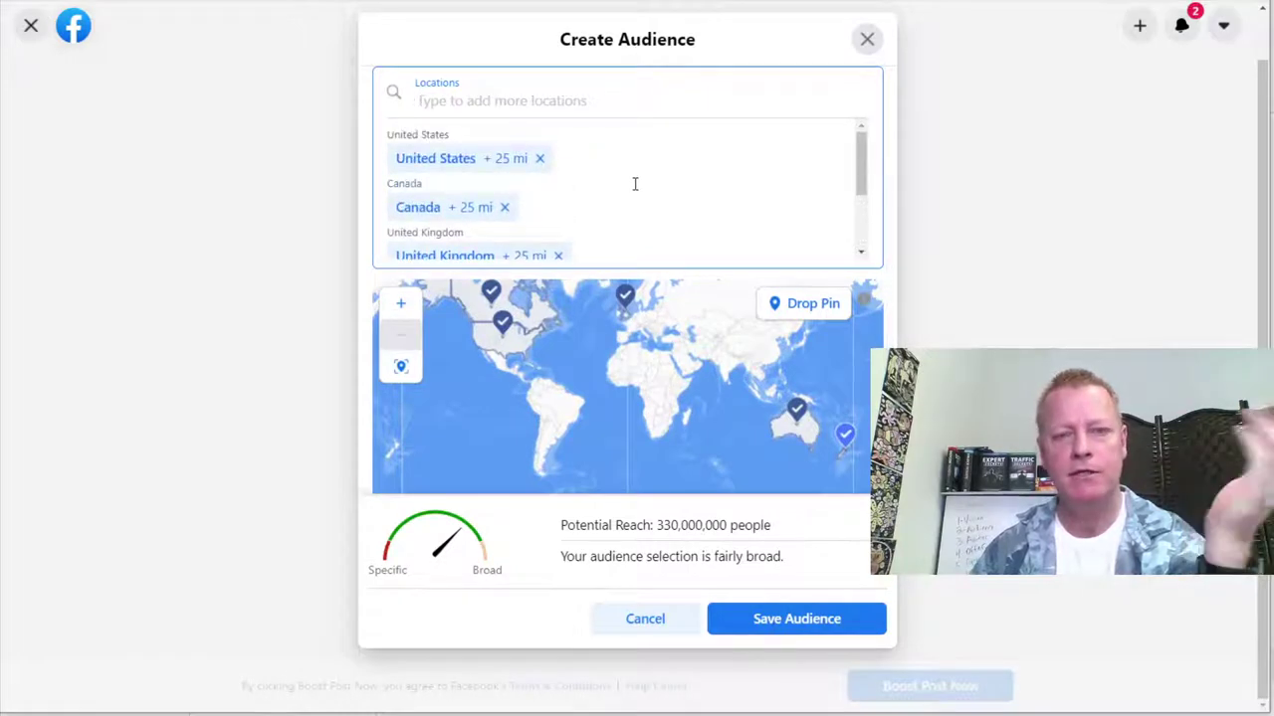
scroll(636, 185, "down", 2)
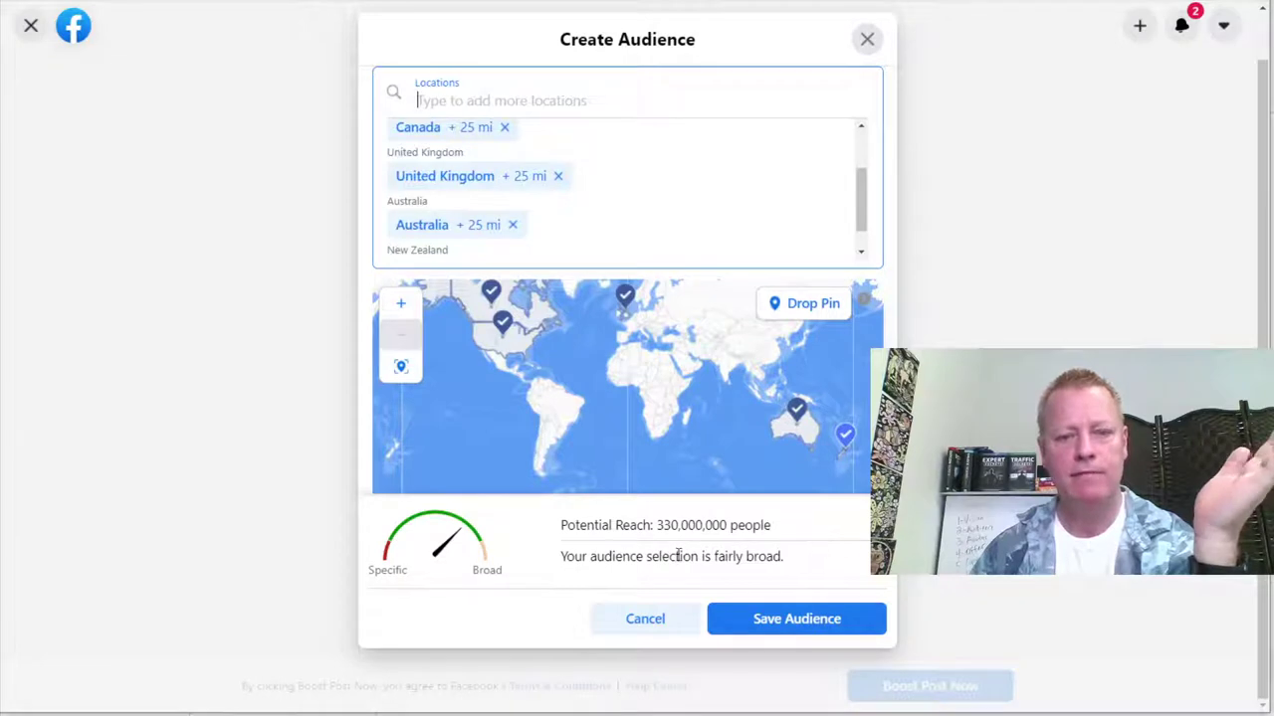
scroll(636, 151, "up", 3)
scroll(764, 236, "up", 5)
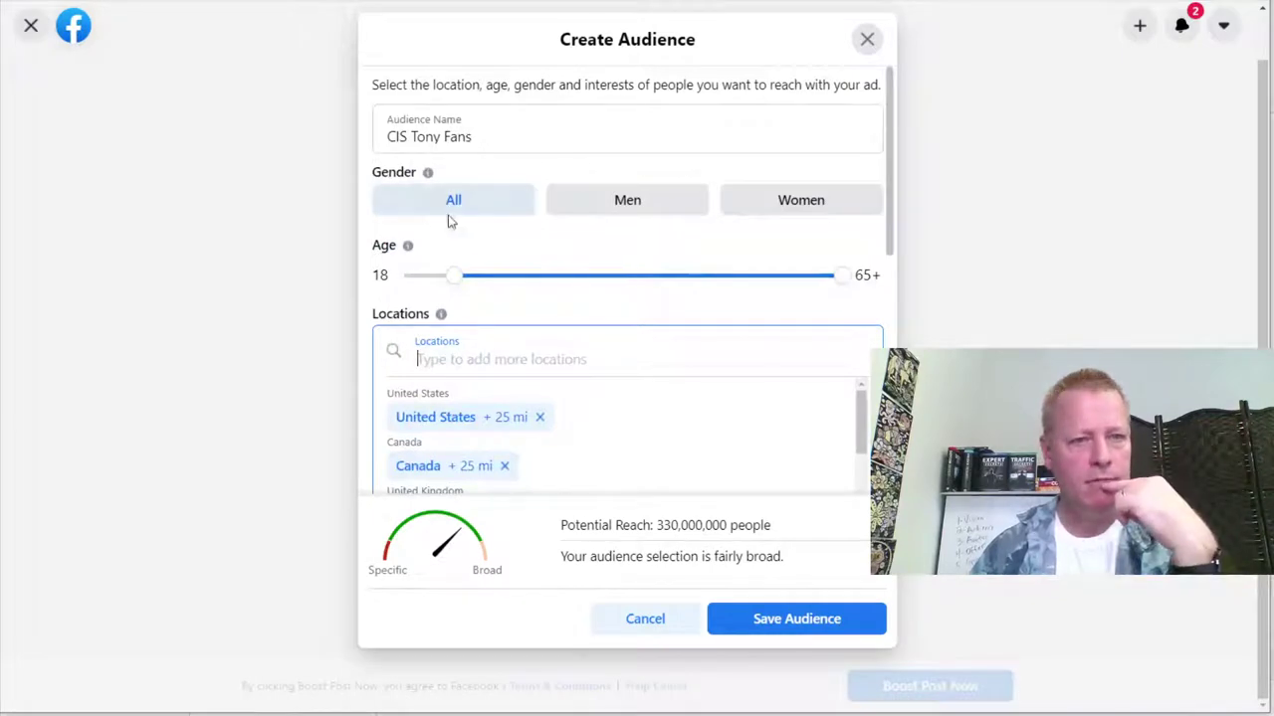
Step: Add the suggested interests Affiliate marketing and Robert Kiyosaki to the audience's detailed targeting
scroll(671, 239, "down", 4)
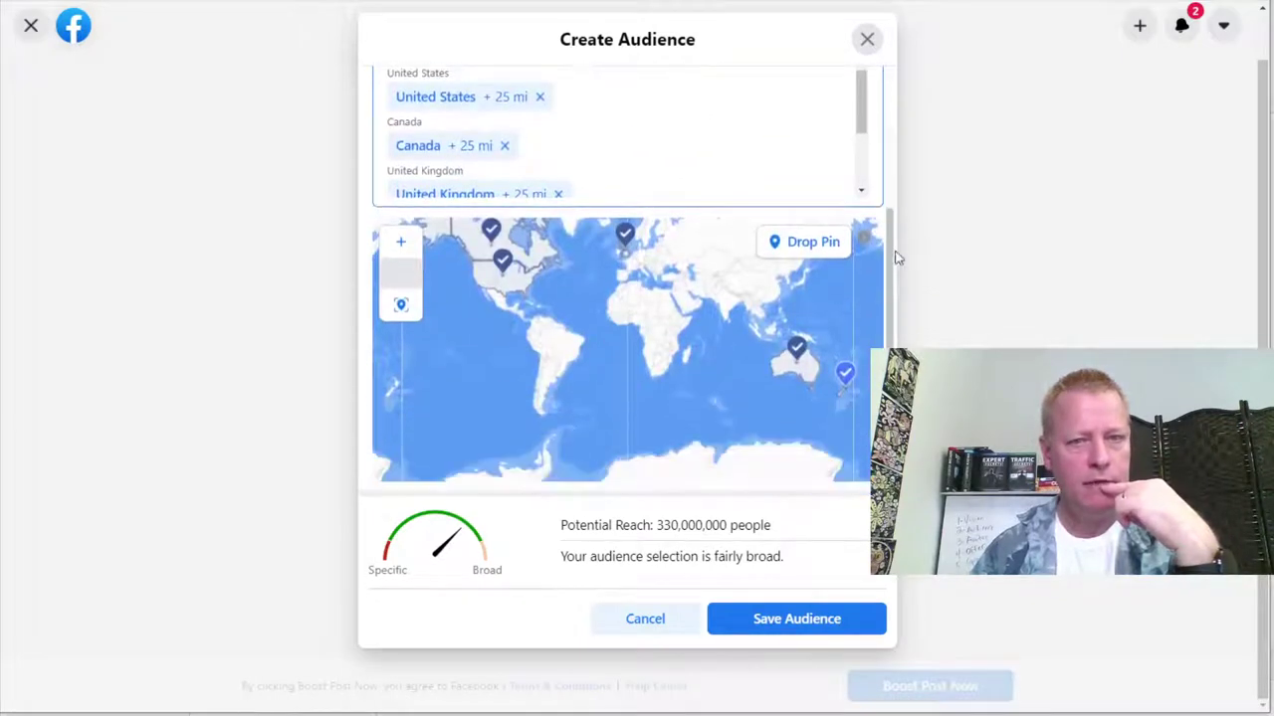
scroll(895, 263, "down", 3)
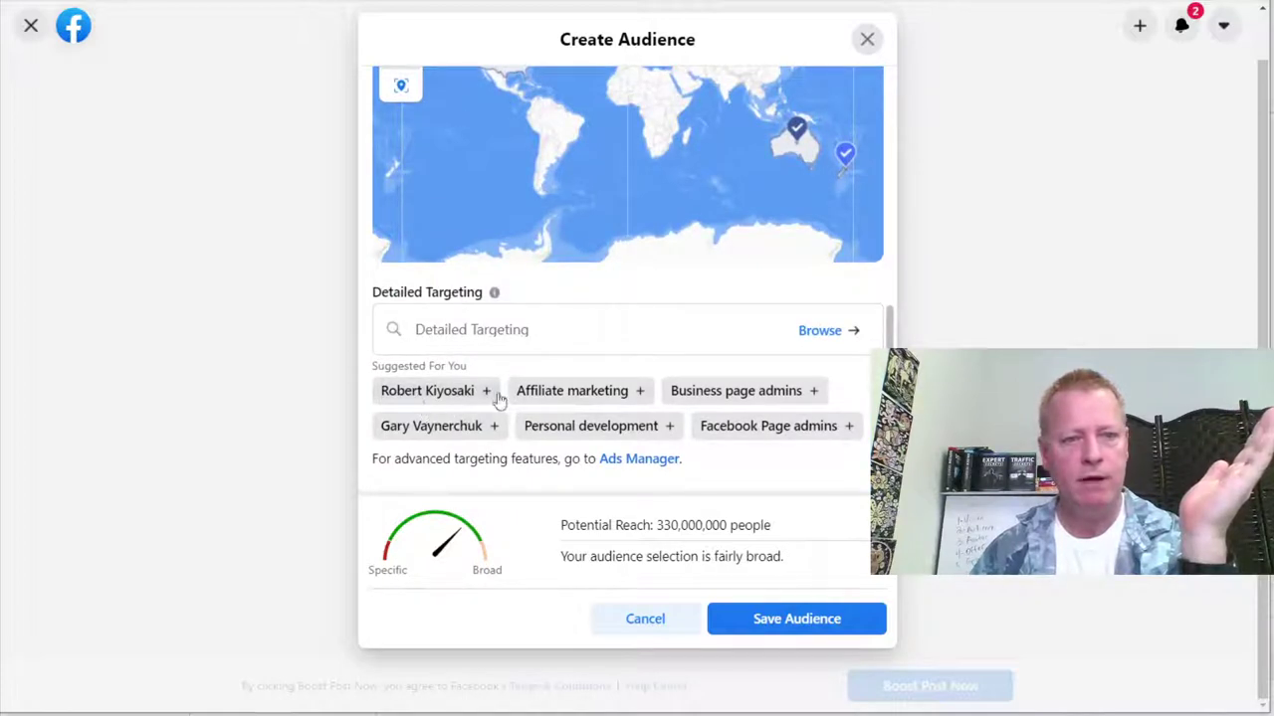
left_click(594, 398)
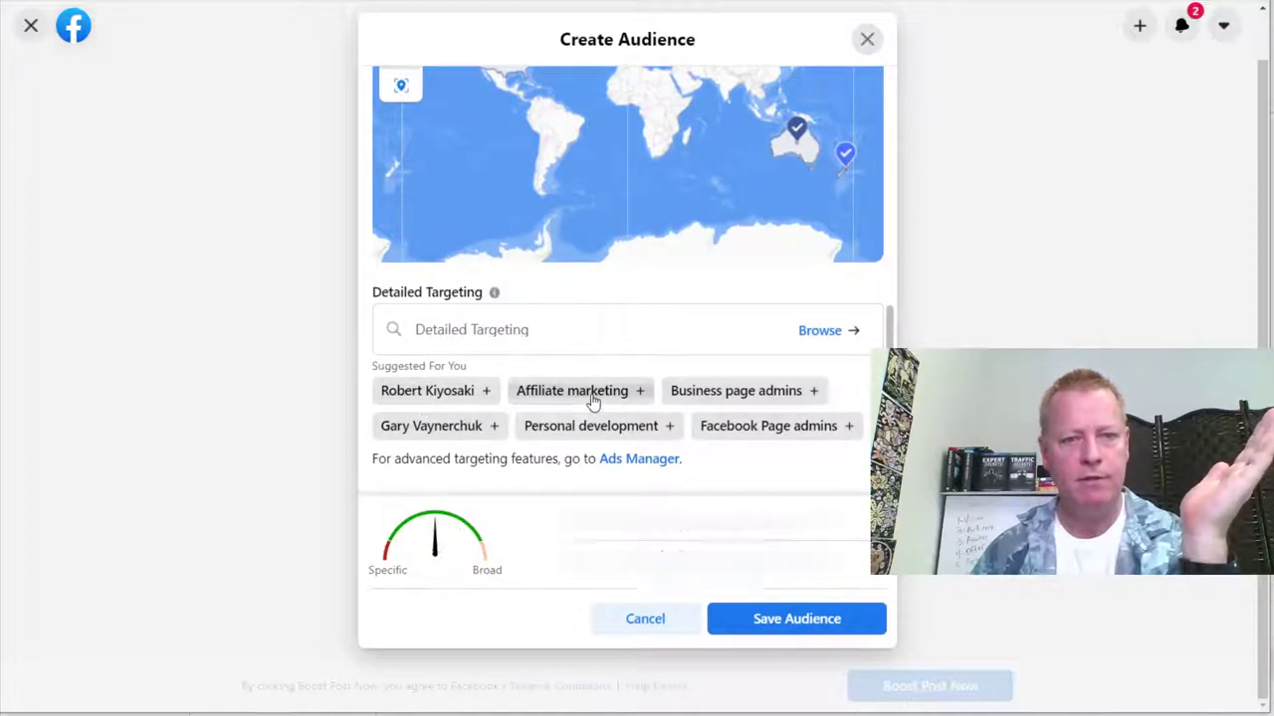
scroll(684, 390, "down", 1)
scroll(725, 355, "up", 1)
scroll(767, 369, "down", 1)
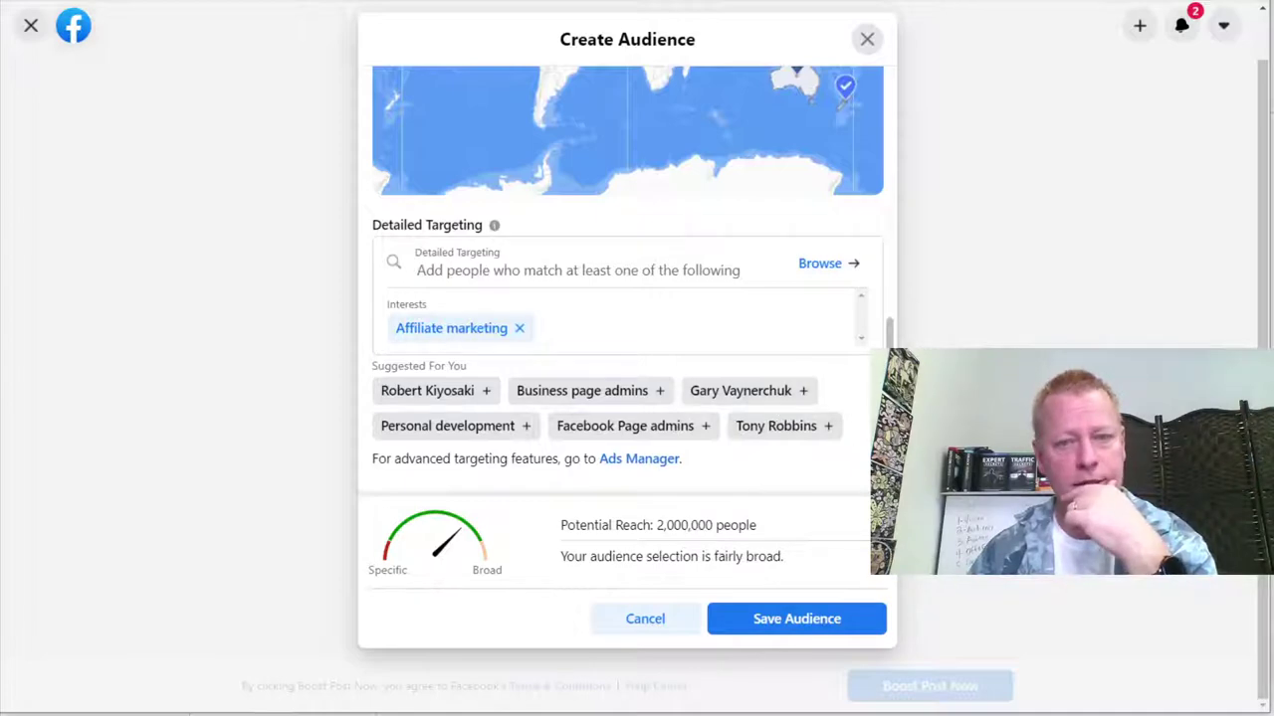
scroll(627, 299, "up", 5)
scroll(627, 299, "down", 5)
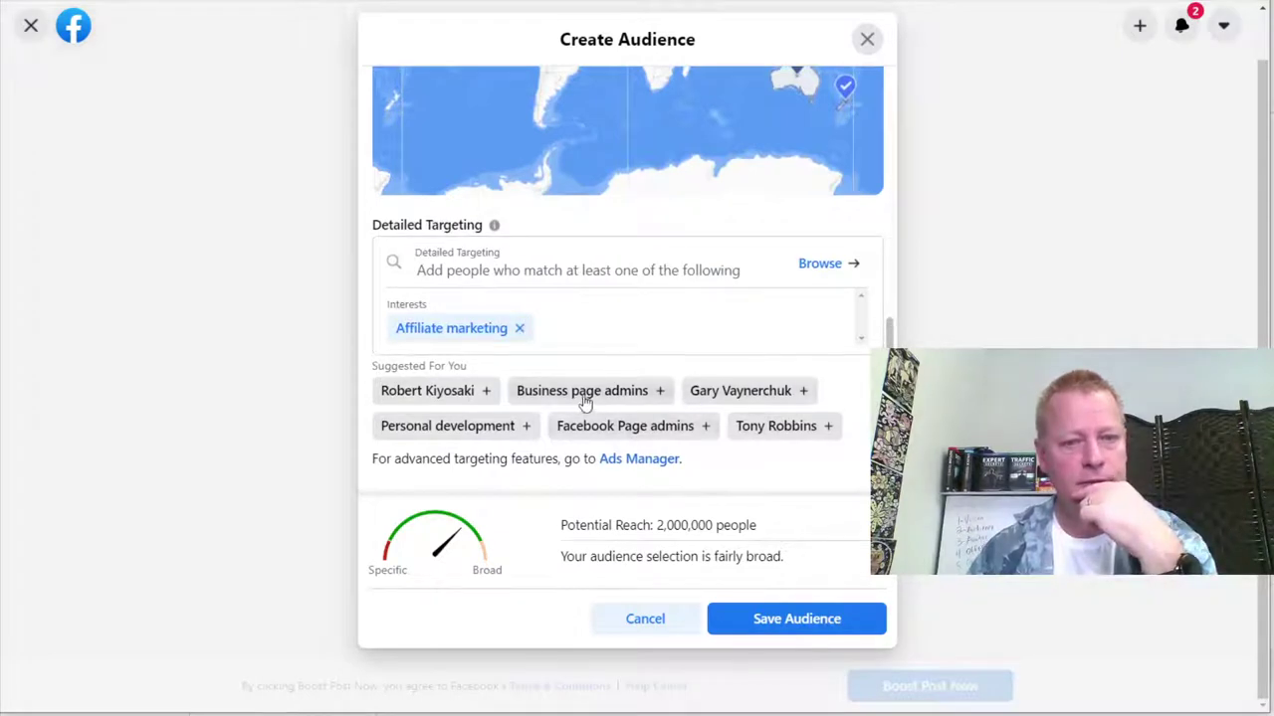
left_click(462, 398)
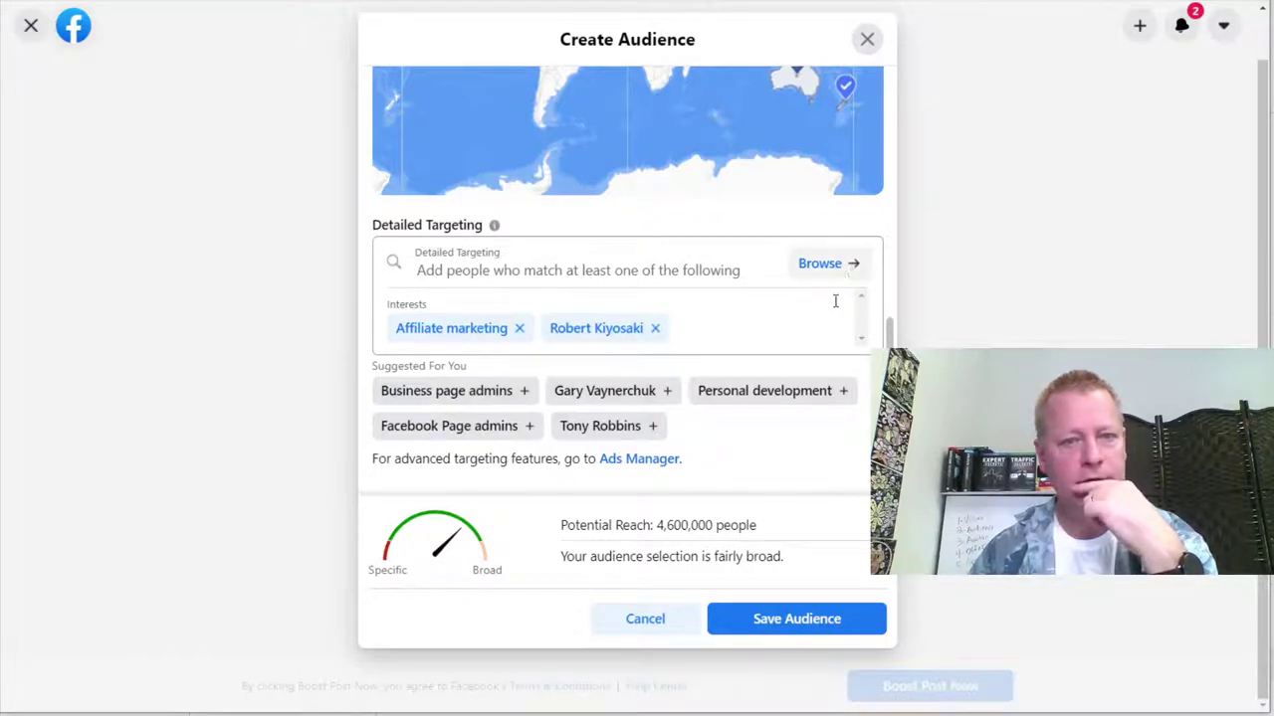
Step: Remove the Robert Kiyosaki and Affiliate marketing interests and cancel creating the audience in the boost dialog
left_click(655, 327)
left_click(518, 328)
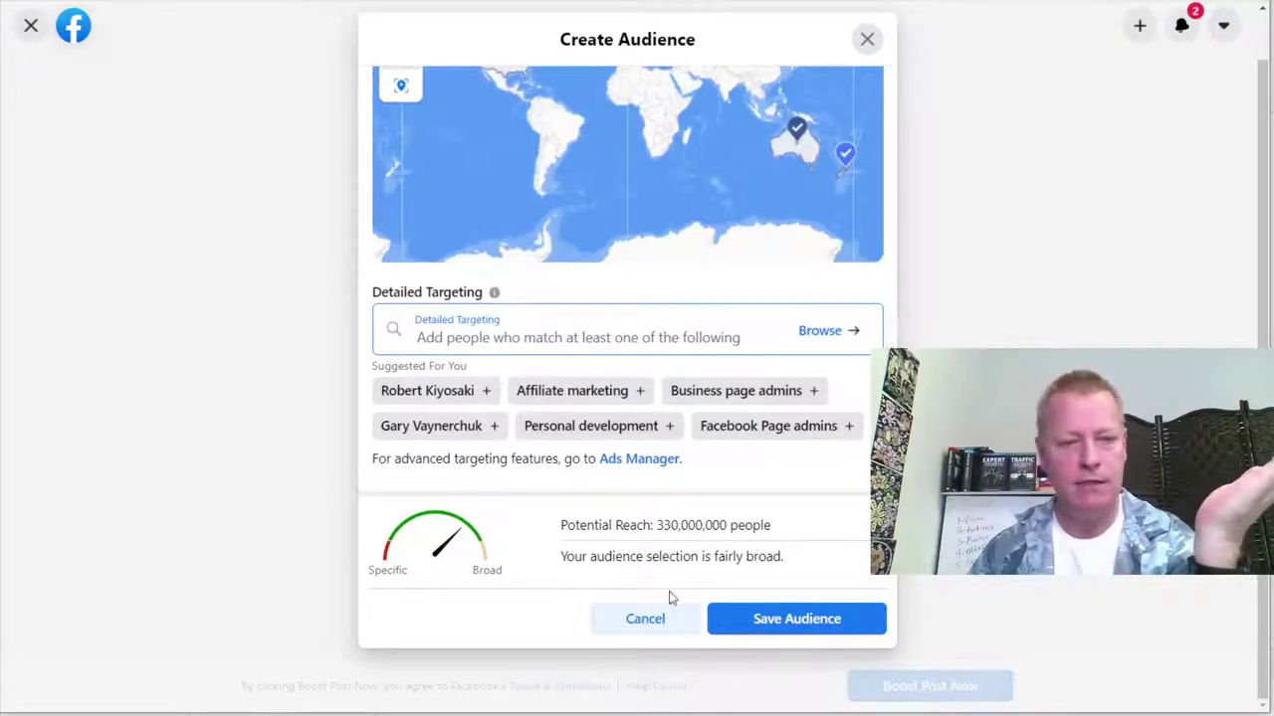
left_click(648, 623)
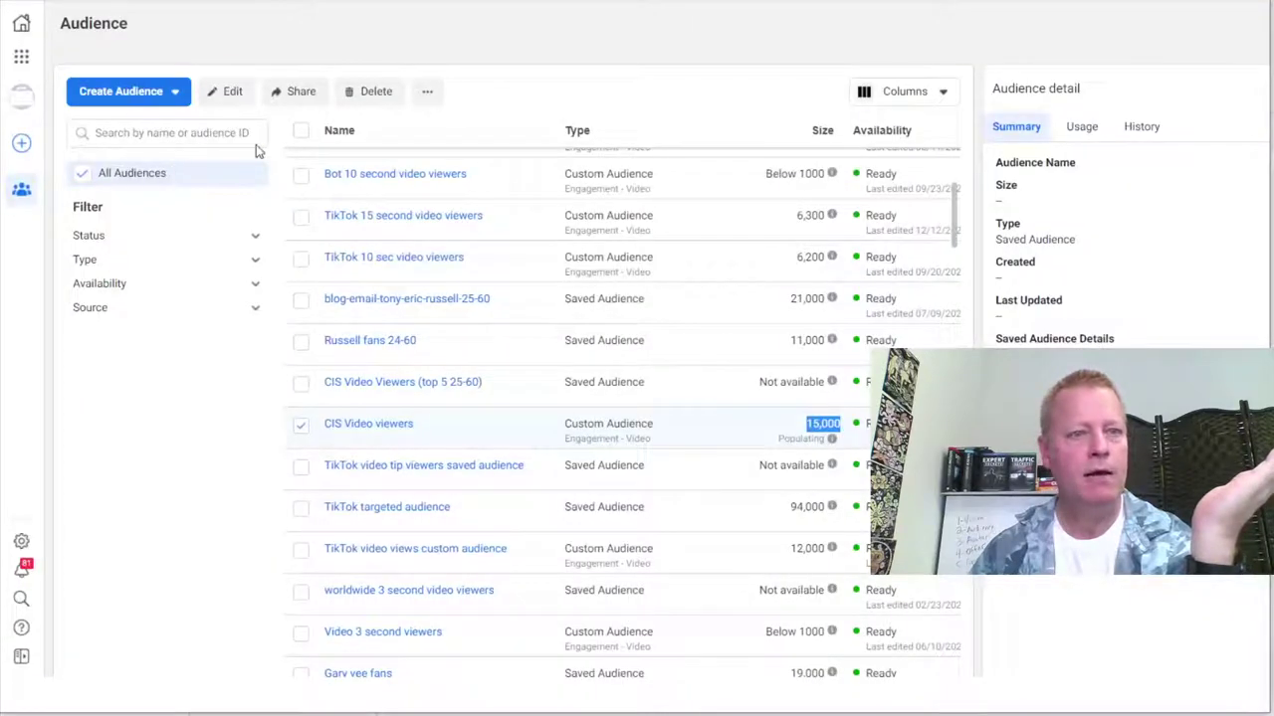
Step: Start a new saved audience in the Audience manager and name it CIS 3s Tony Fans
left_click(142, 96)
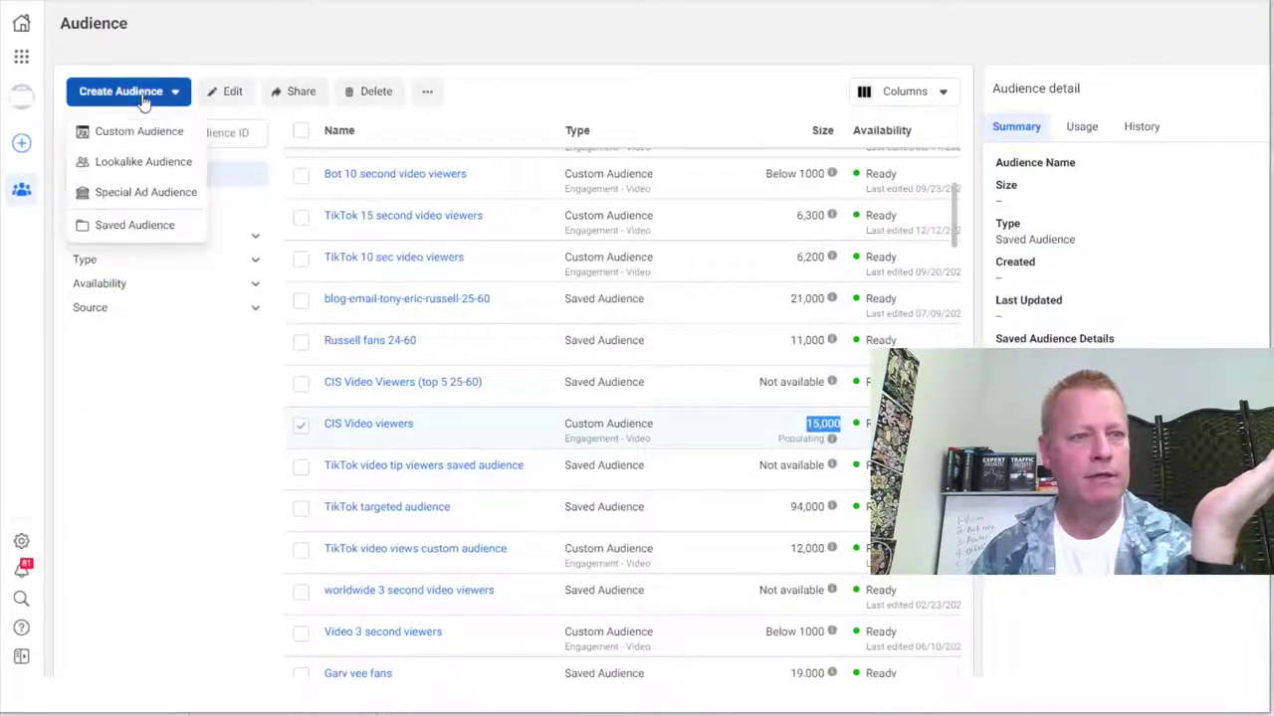
left_click(142, 226)
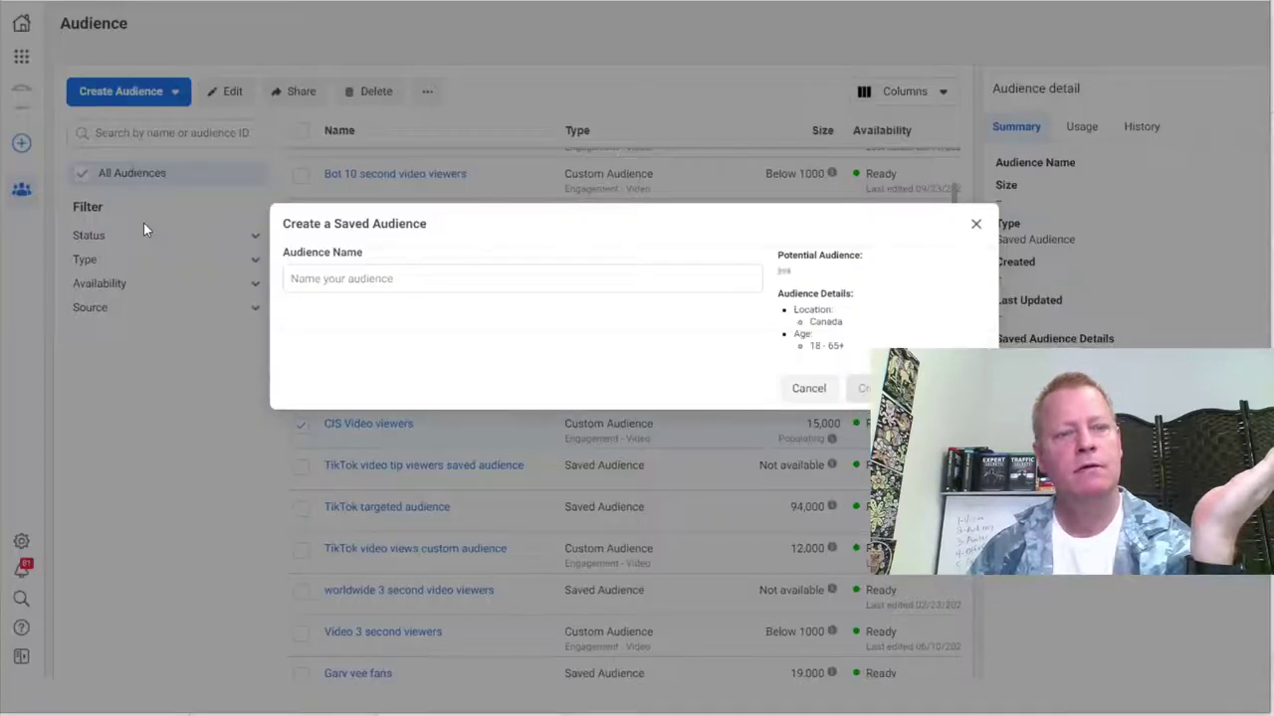
left_click(382, 278)
left_click(382, 279)
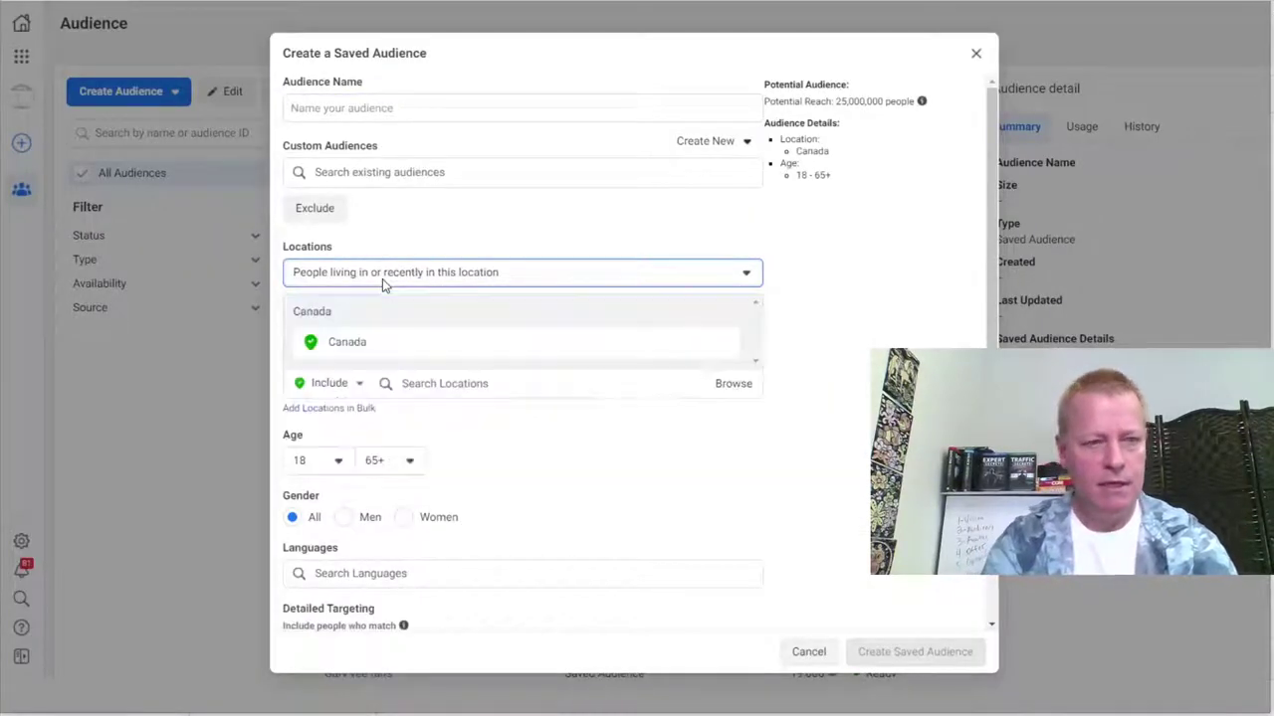
left_click(351, 106)
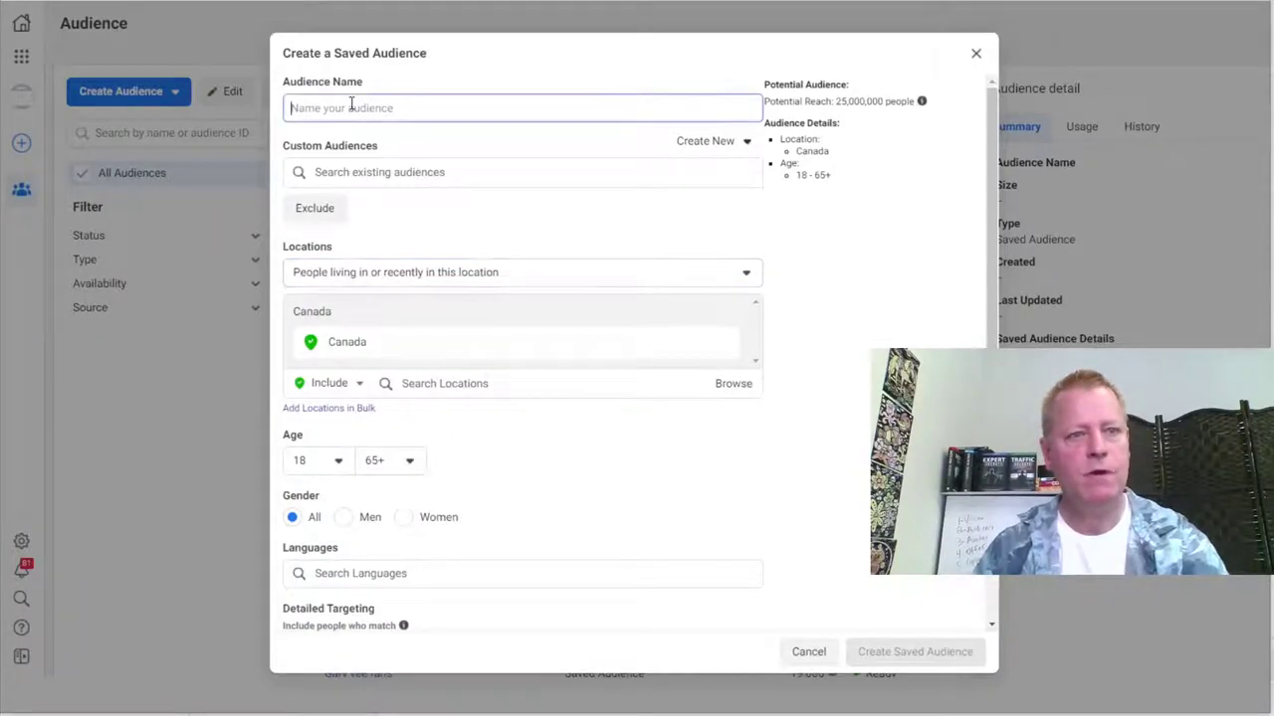
type("CIS")
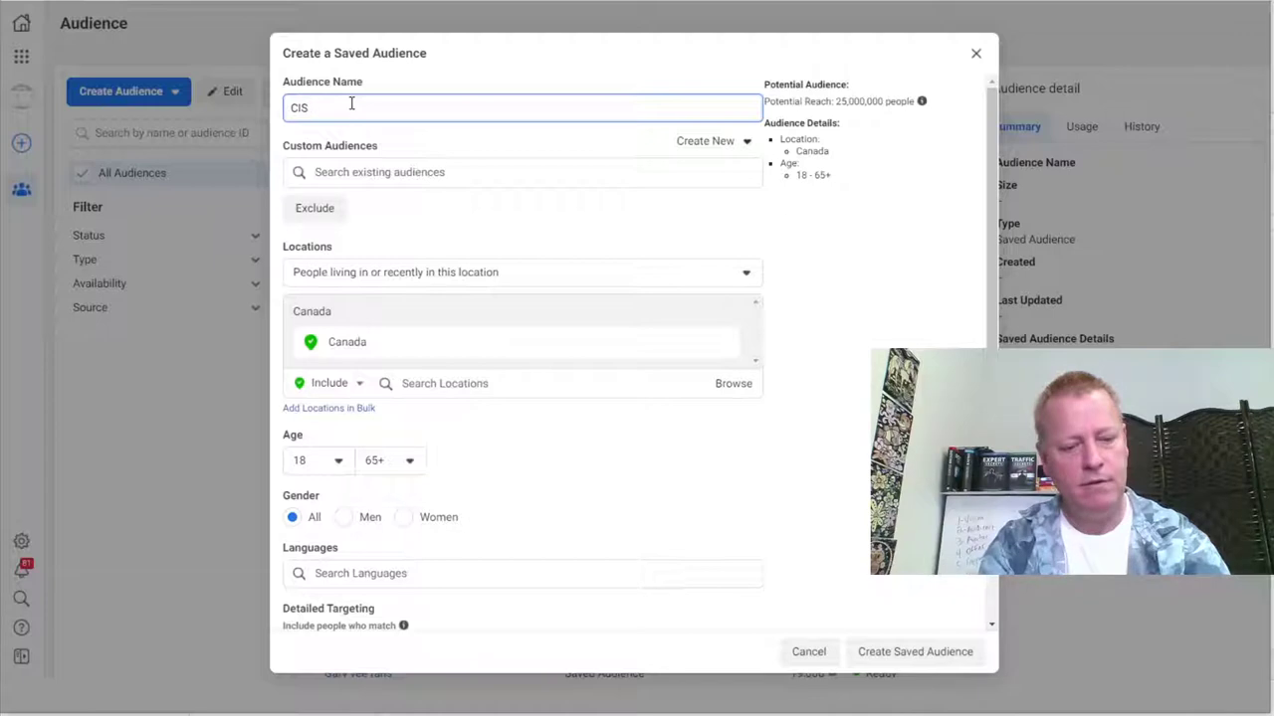
type(" 3s Tony Fans")
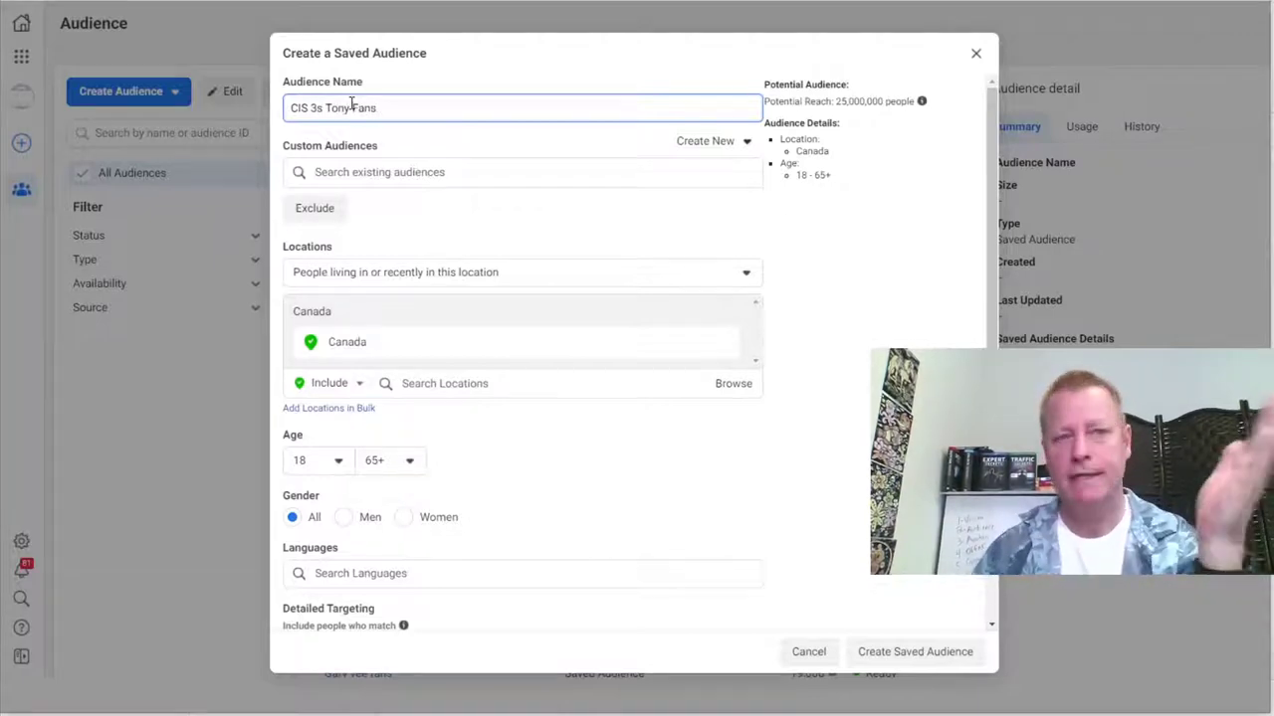
Step: Include the existing custom audience CIS Video viewers in the new saved audience
mouse_move(393, 155)
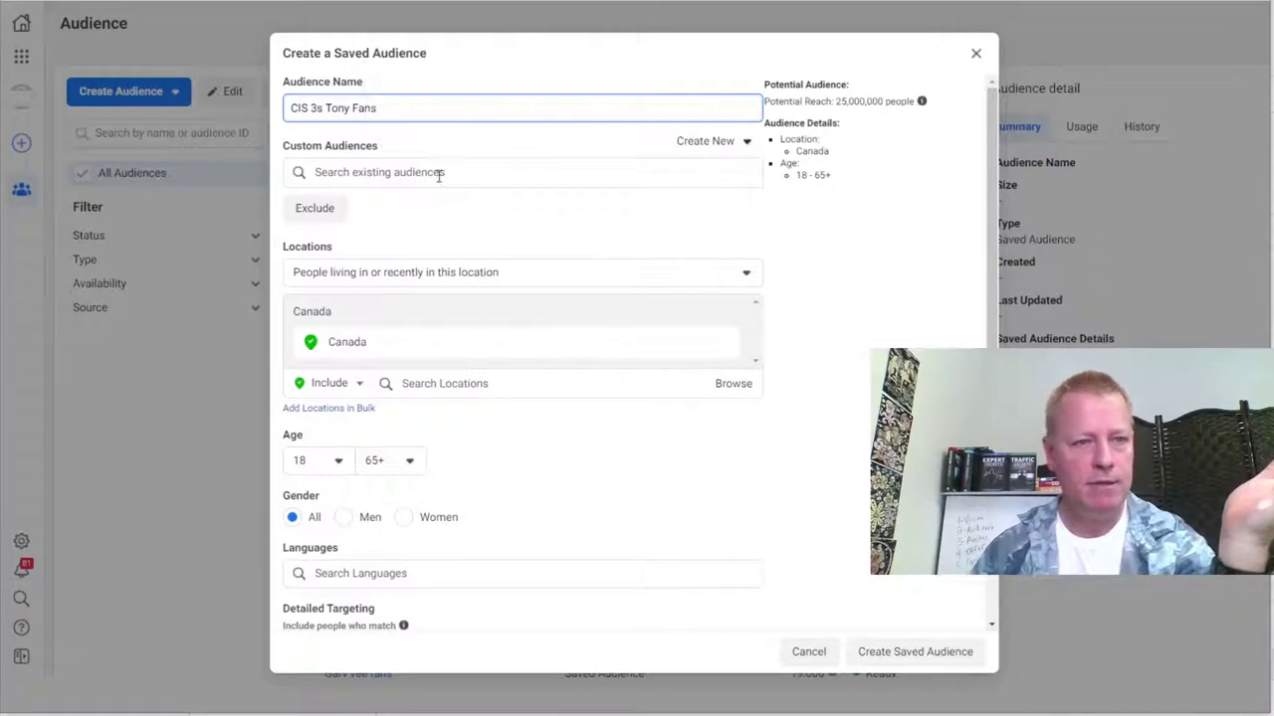
left_click(462, 173)
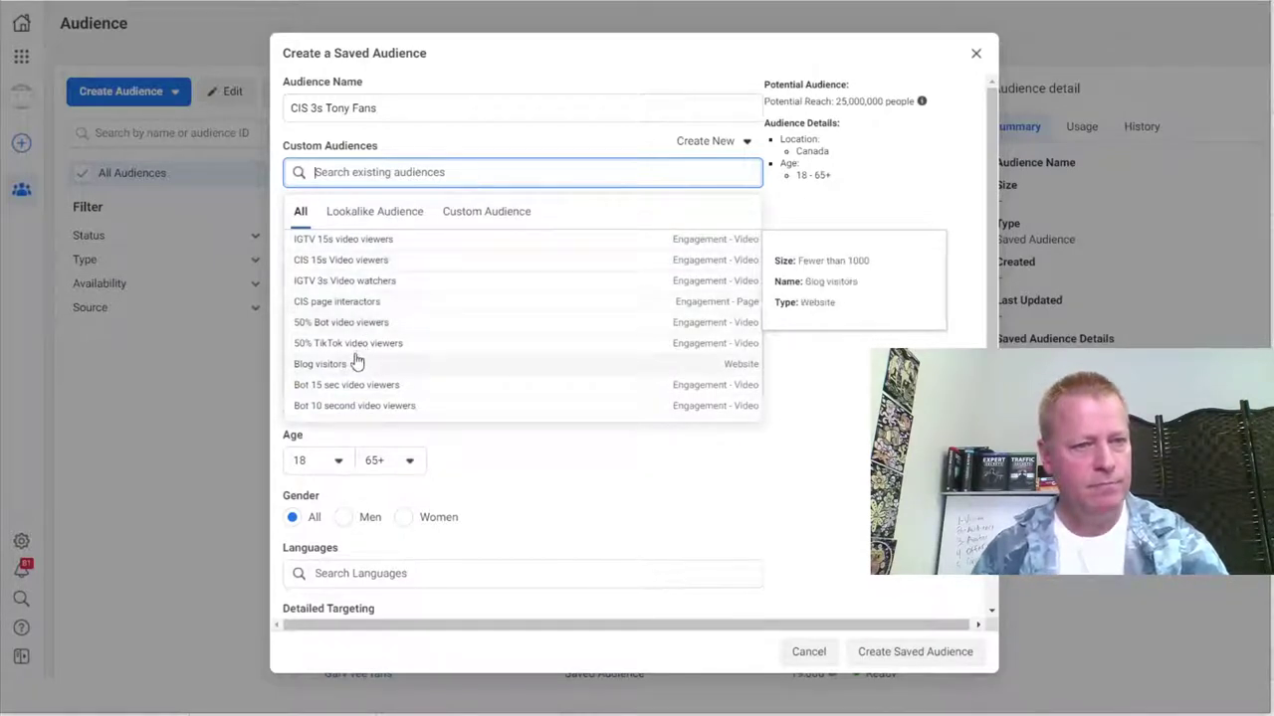
scroll(355, 355, "down", 1)
scroll(360, 363, "down", 3)
left_click(356, 390)
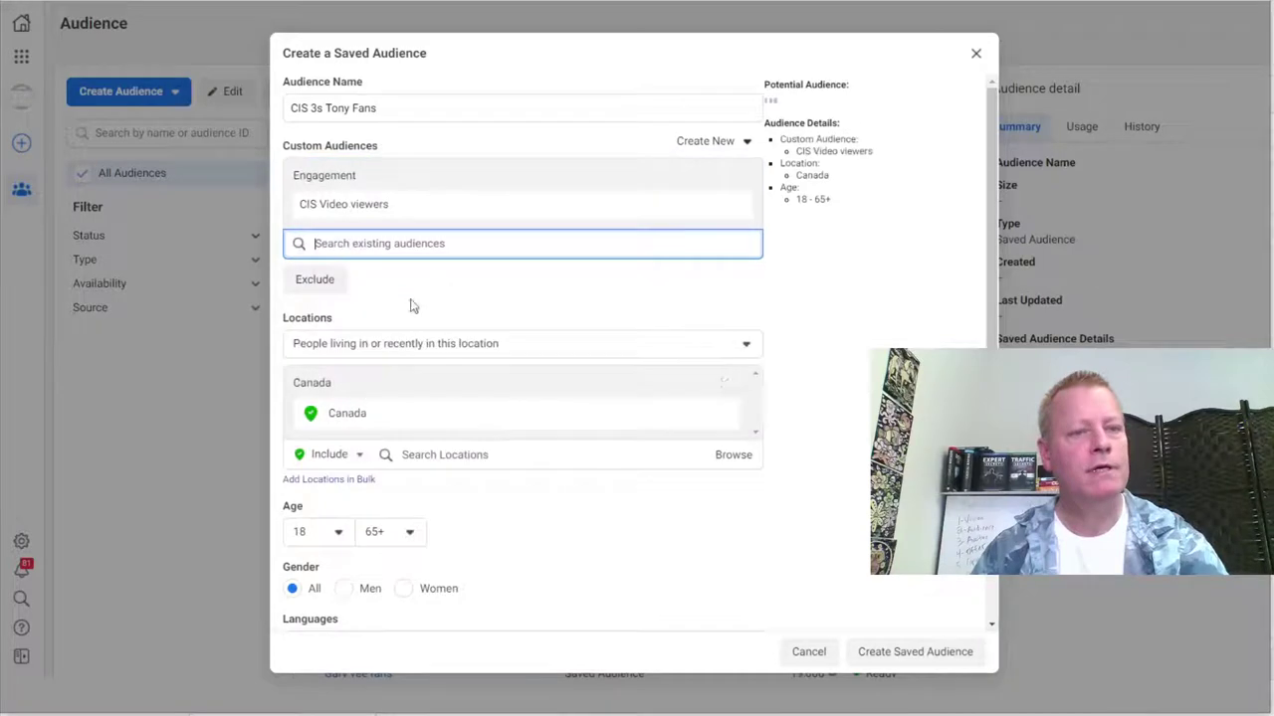
left_click(811, 273)
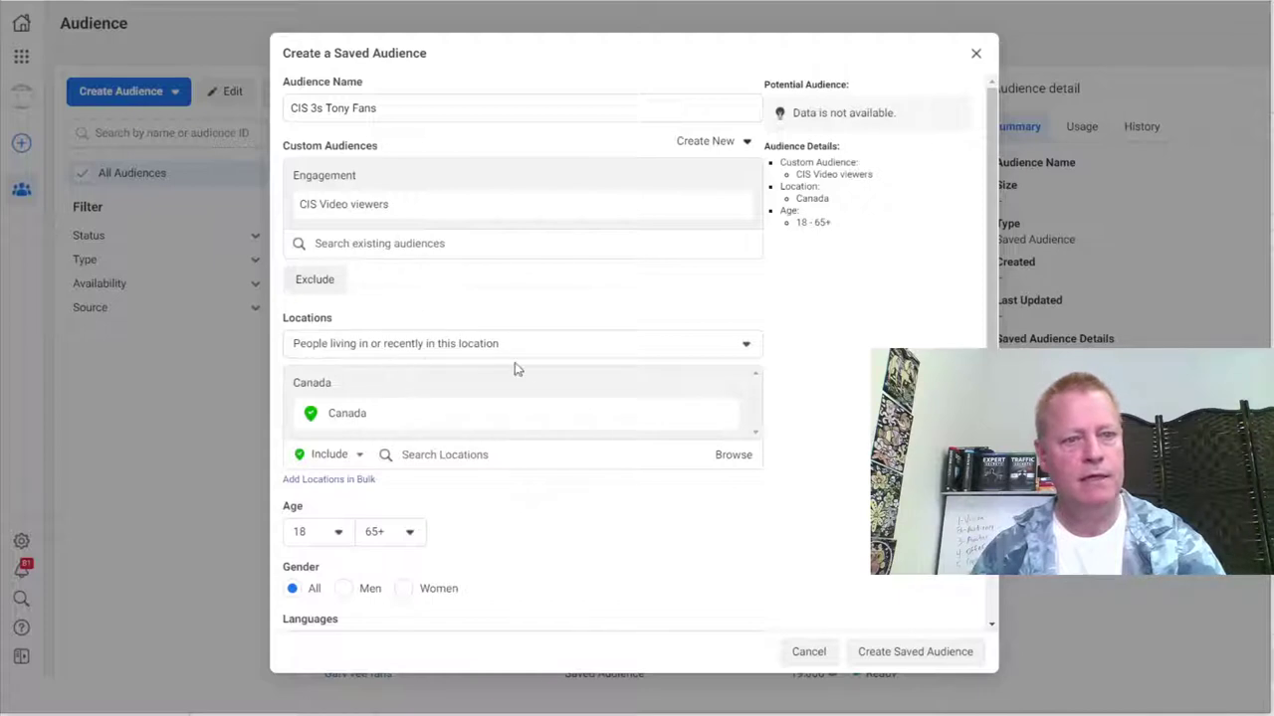
Step: Add the country United States to the saved audience's included locations
scroll(516, 369, "down", 1)
left_click(485, 374)
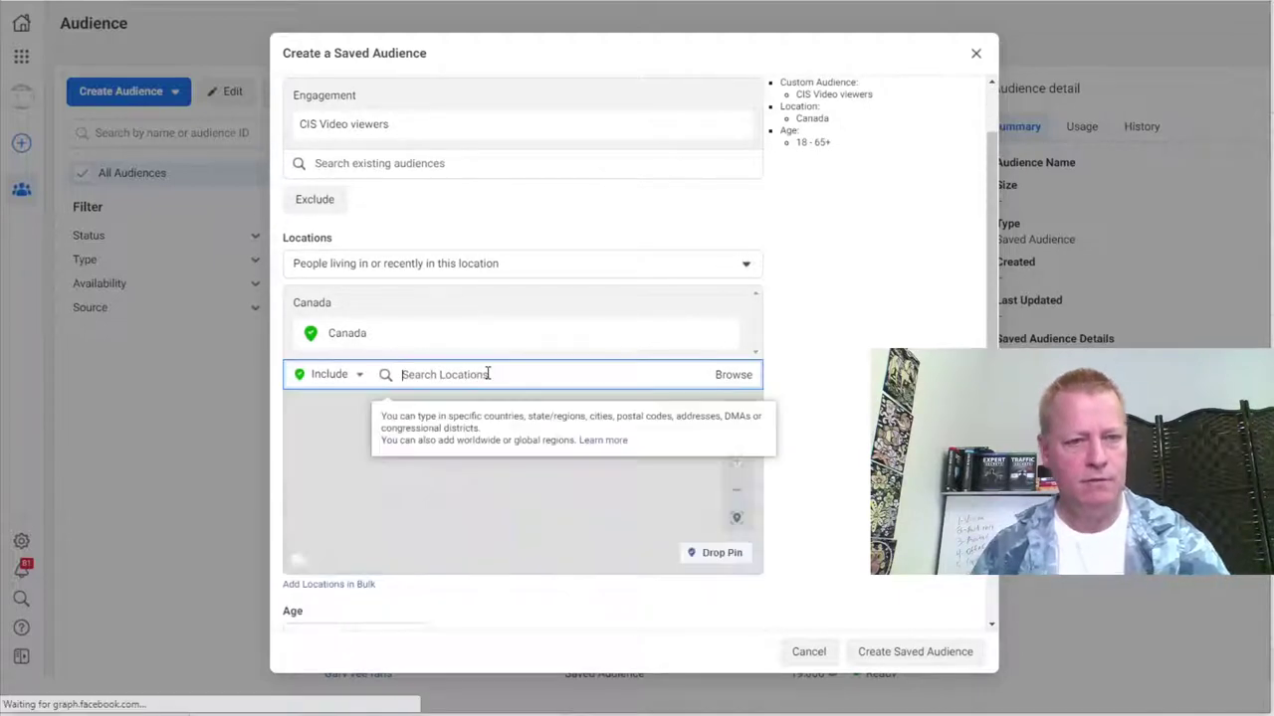
type("united sta")
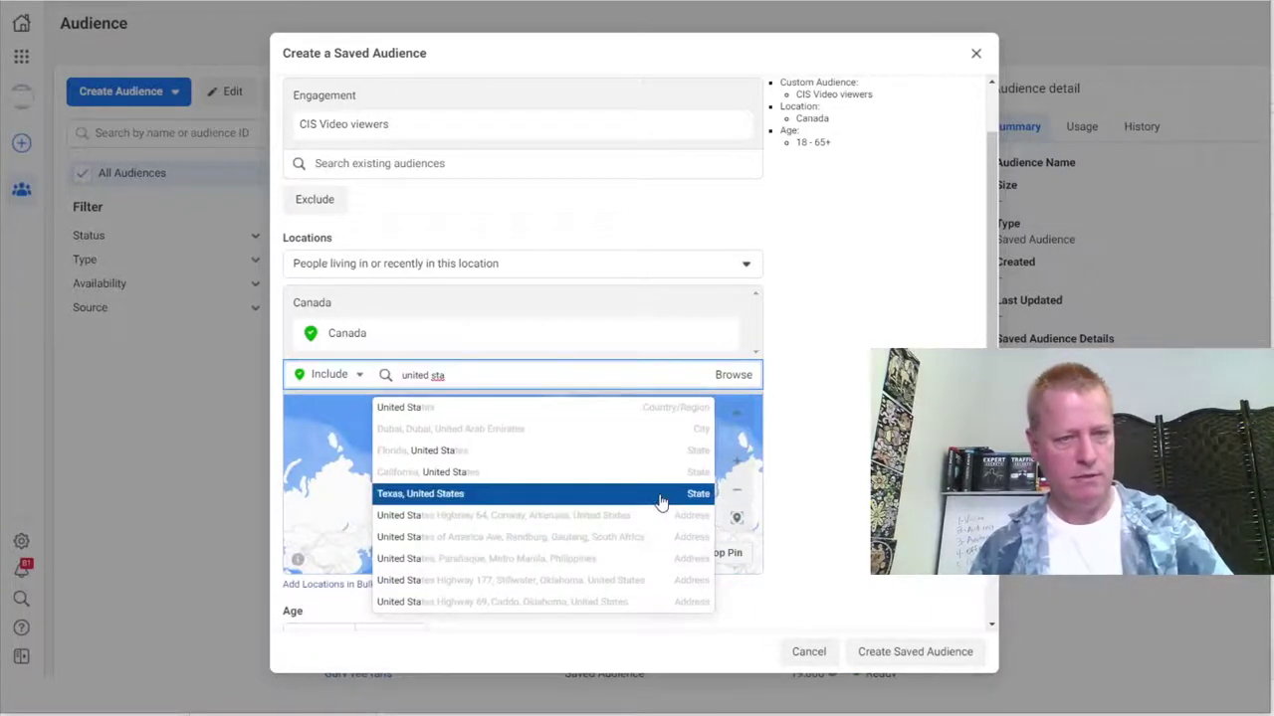
type("te")
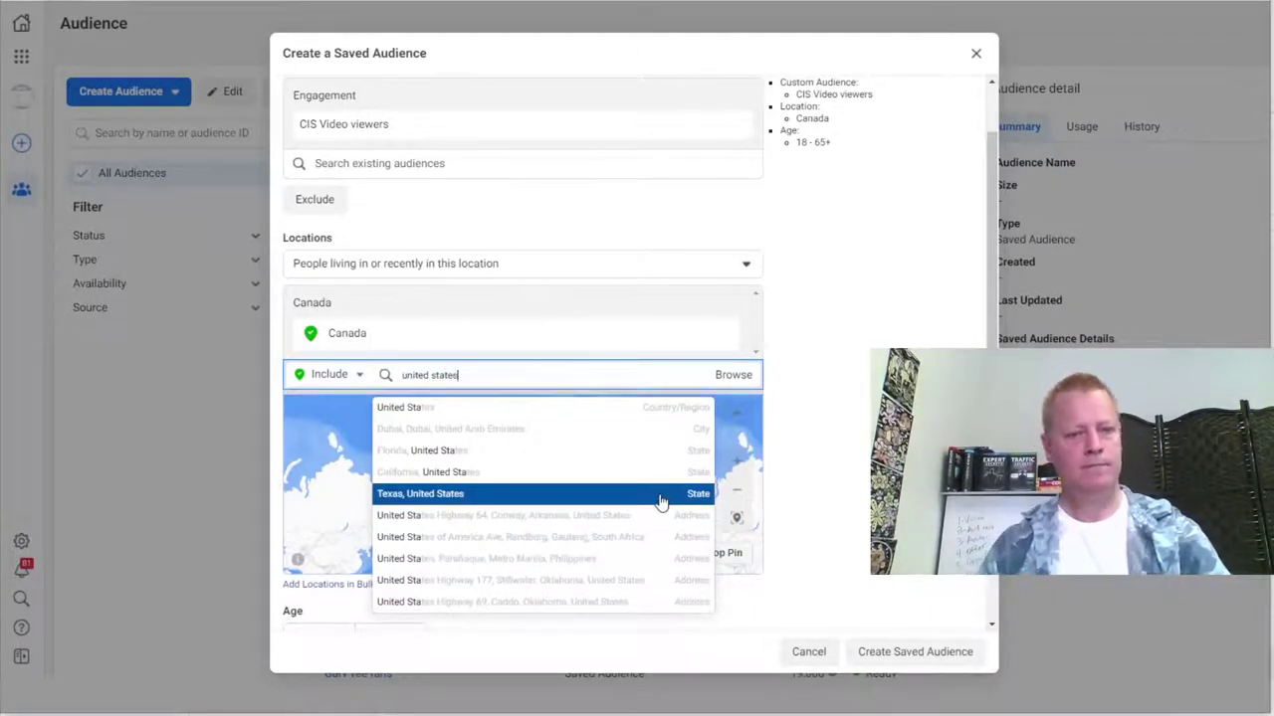
type("s")
left_click(444, 408)
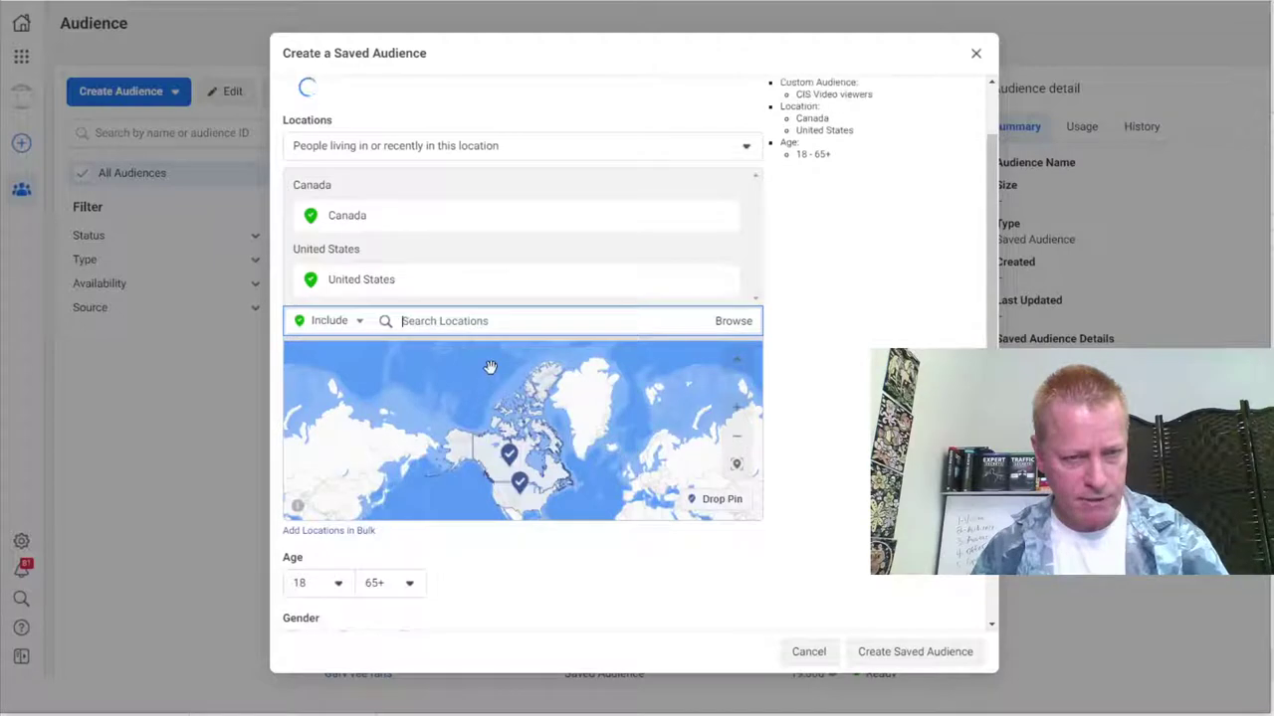
Step: Add the countries Australia and New Zealand to the saved audience's included locations
scroll(497, 328, "up", 2)
left_click(504, 432)
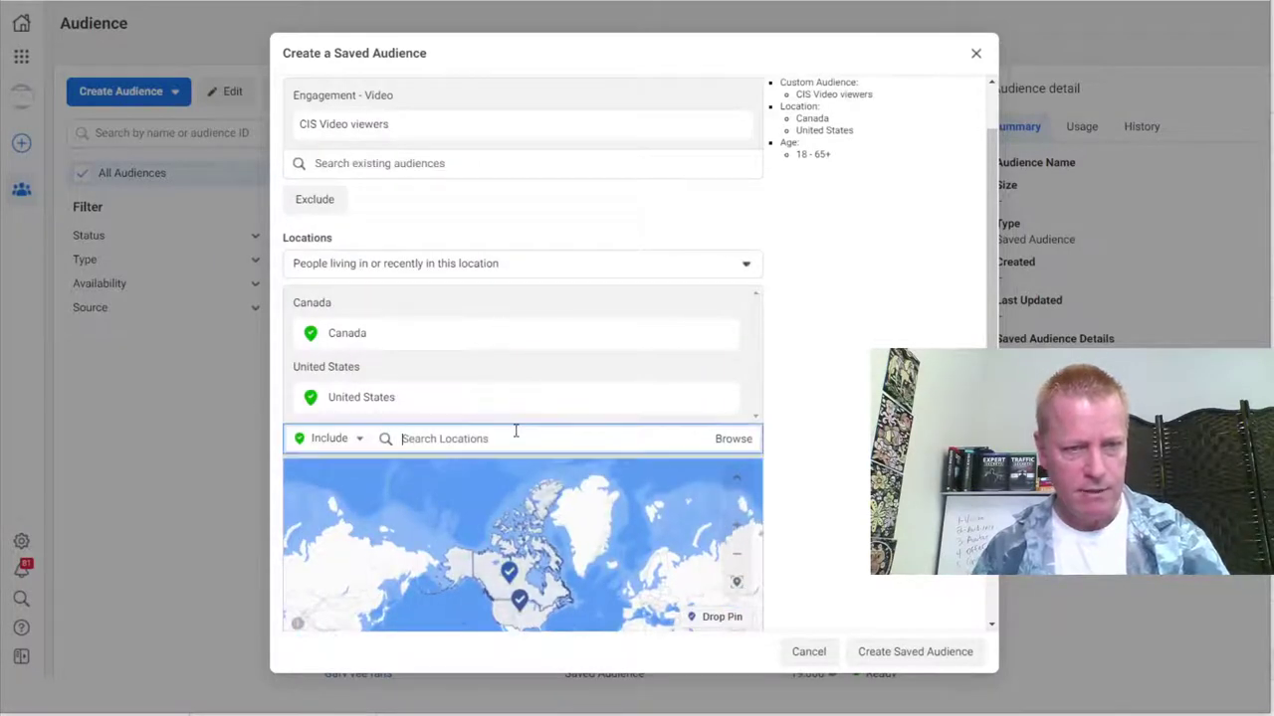
type("austr")
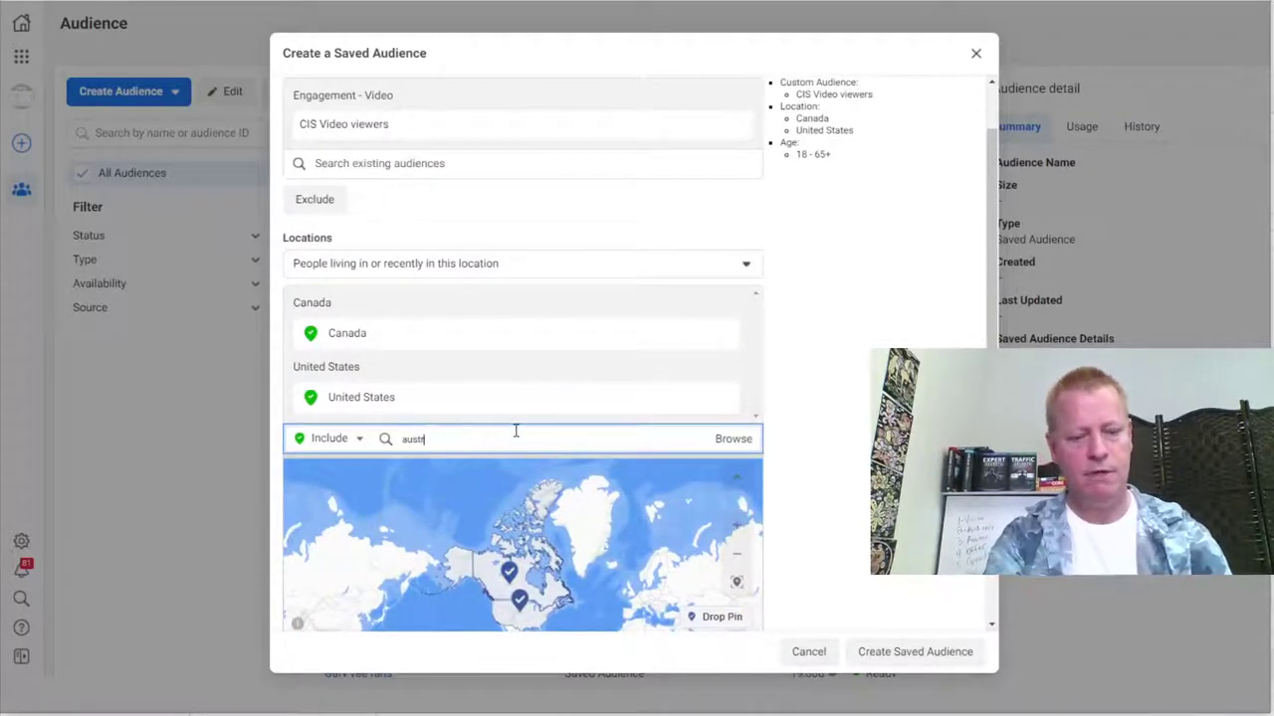
type("alia")
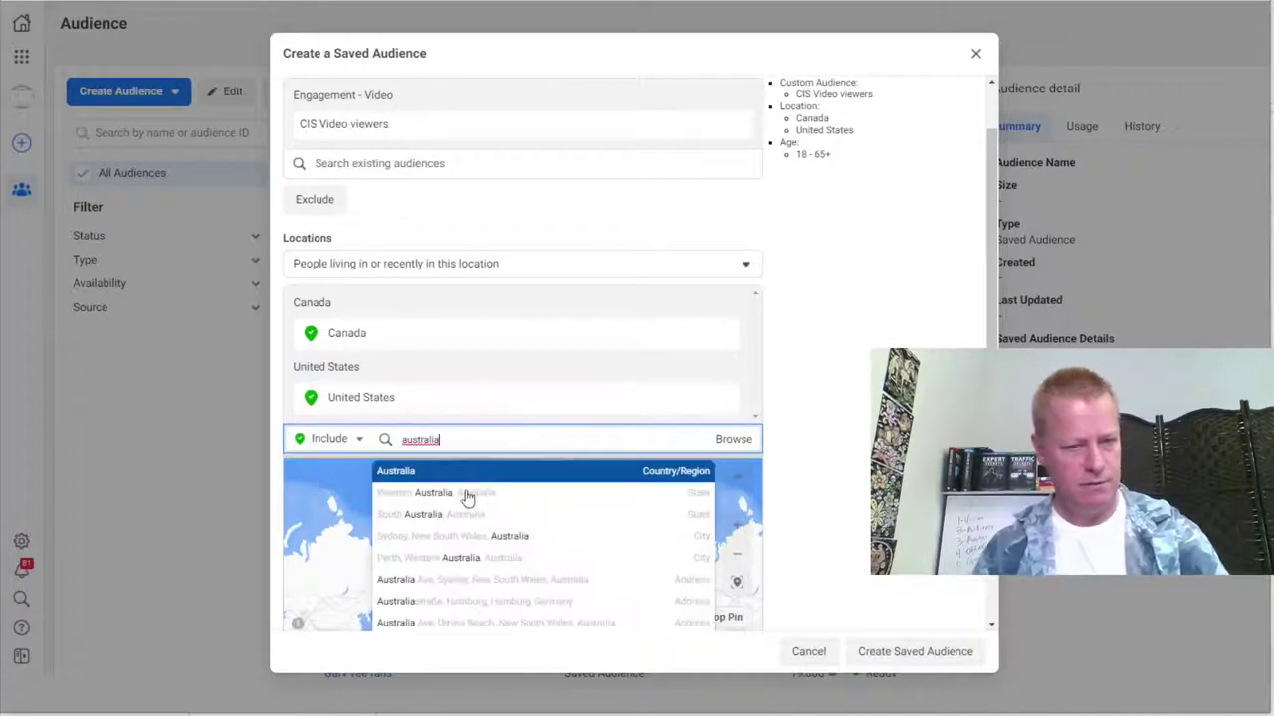
left_click(443, 472)
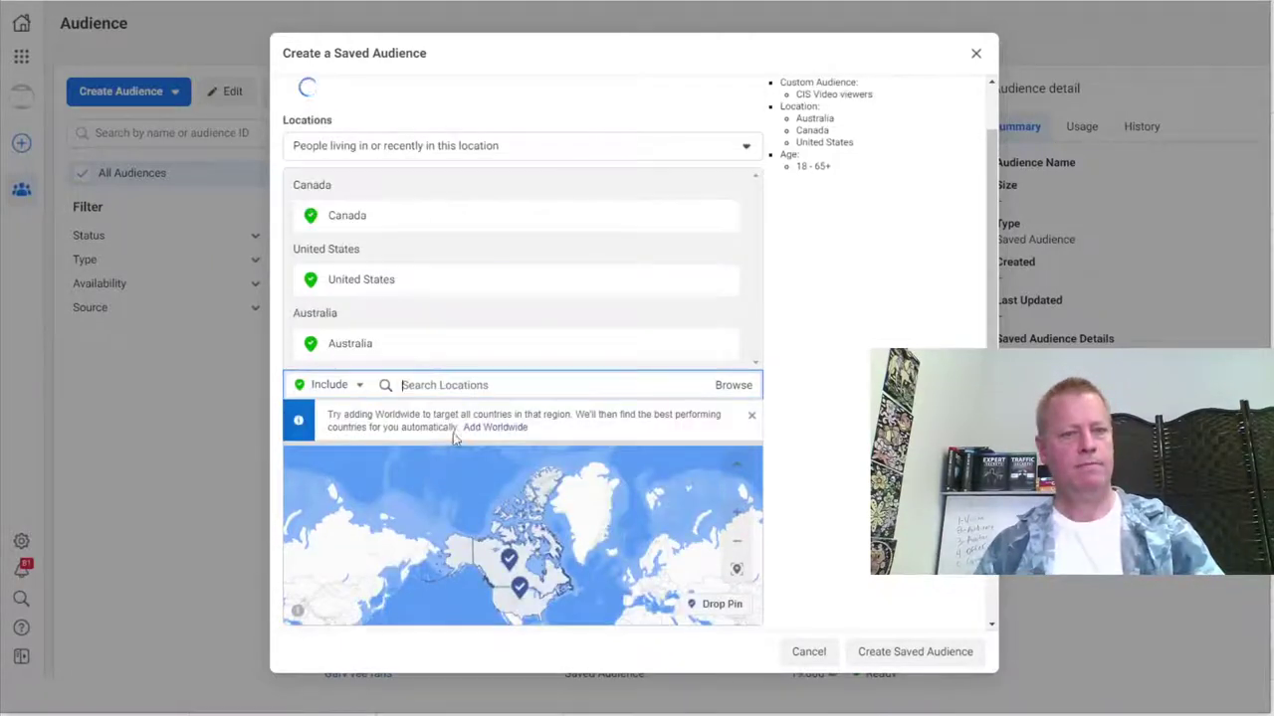
scroll(464, 395, "up", 2)
left_click(444, 501)
type("new zea")
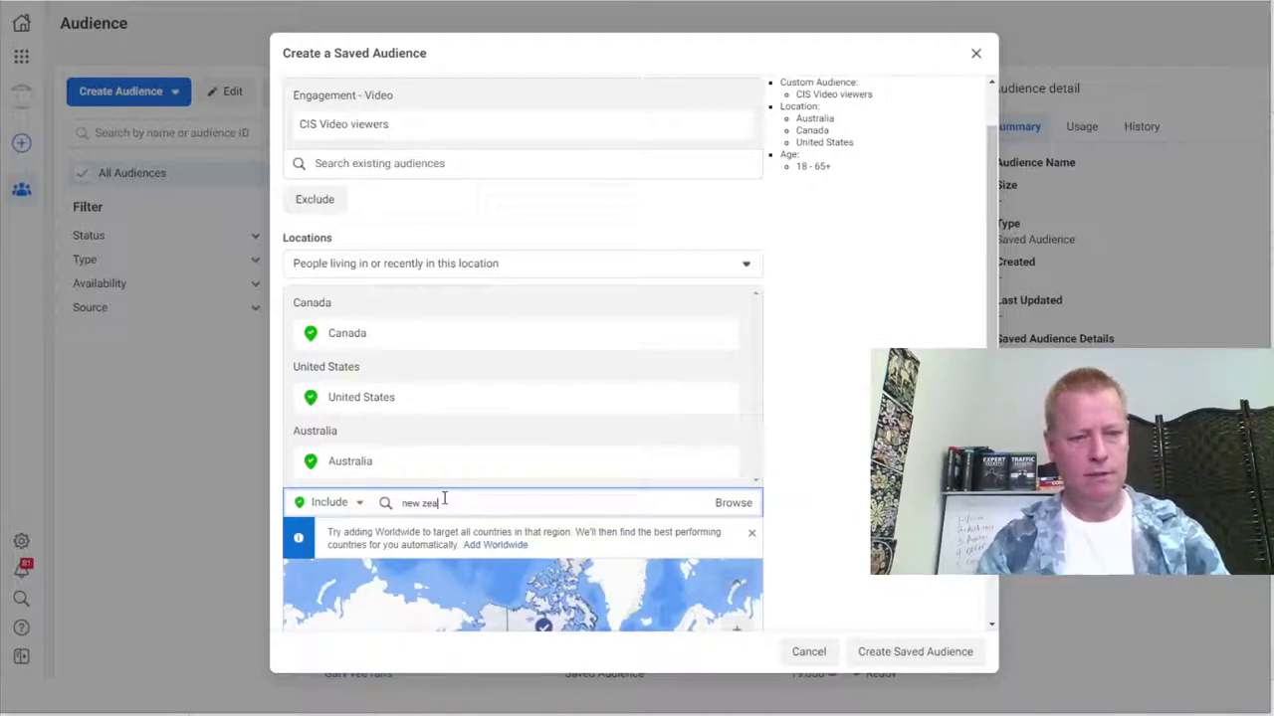
left_click(418, 542)
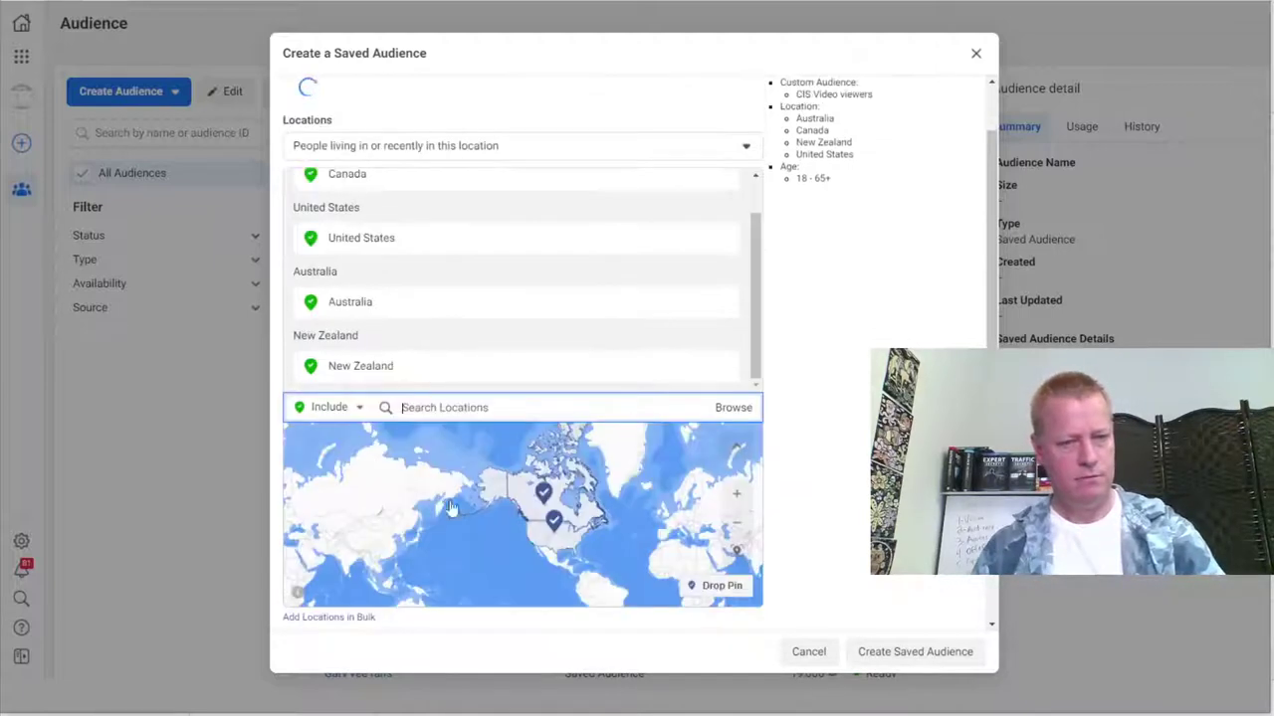
Step: Add the countries United Kingdom and Ireland to the saved audience's included locations
scroll(446, 514, "up", 2)
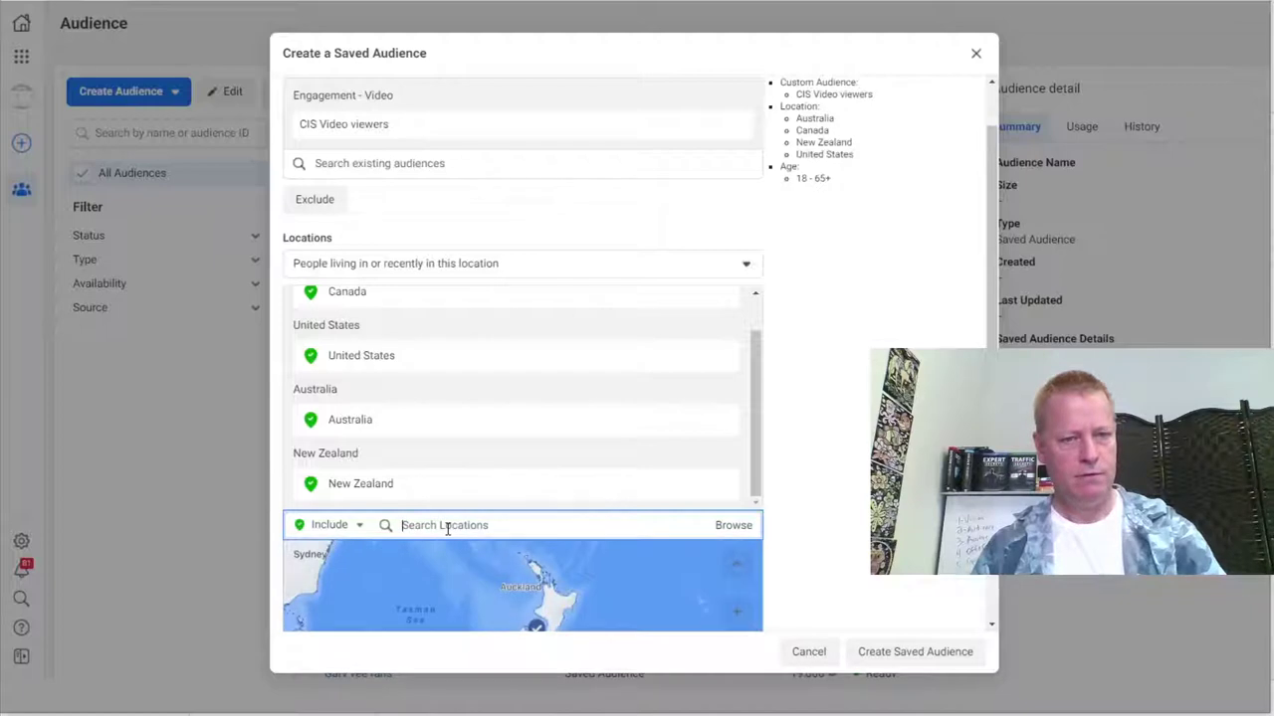
type("united kin")
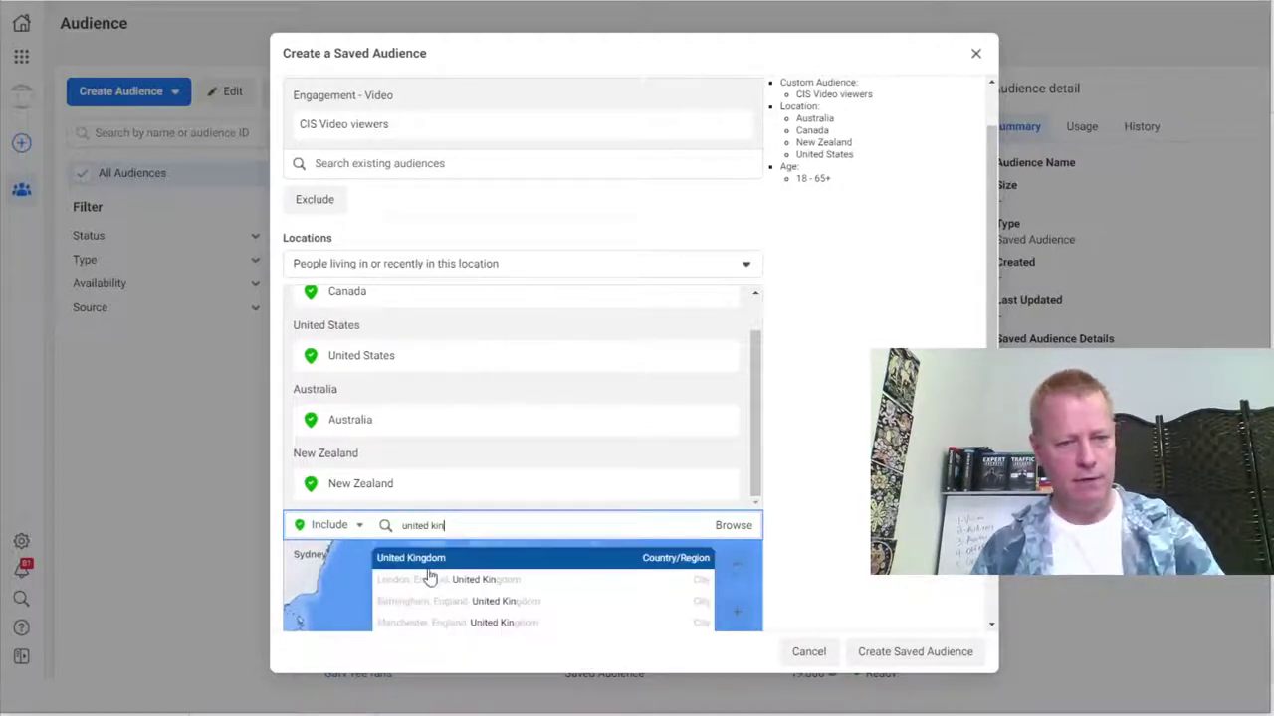
left_click(418, 558)
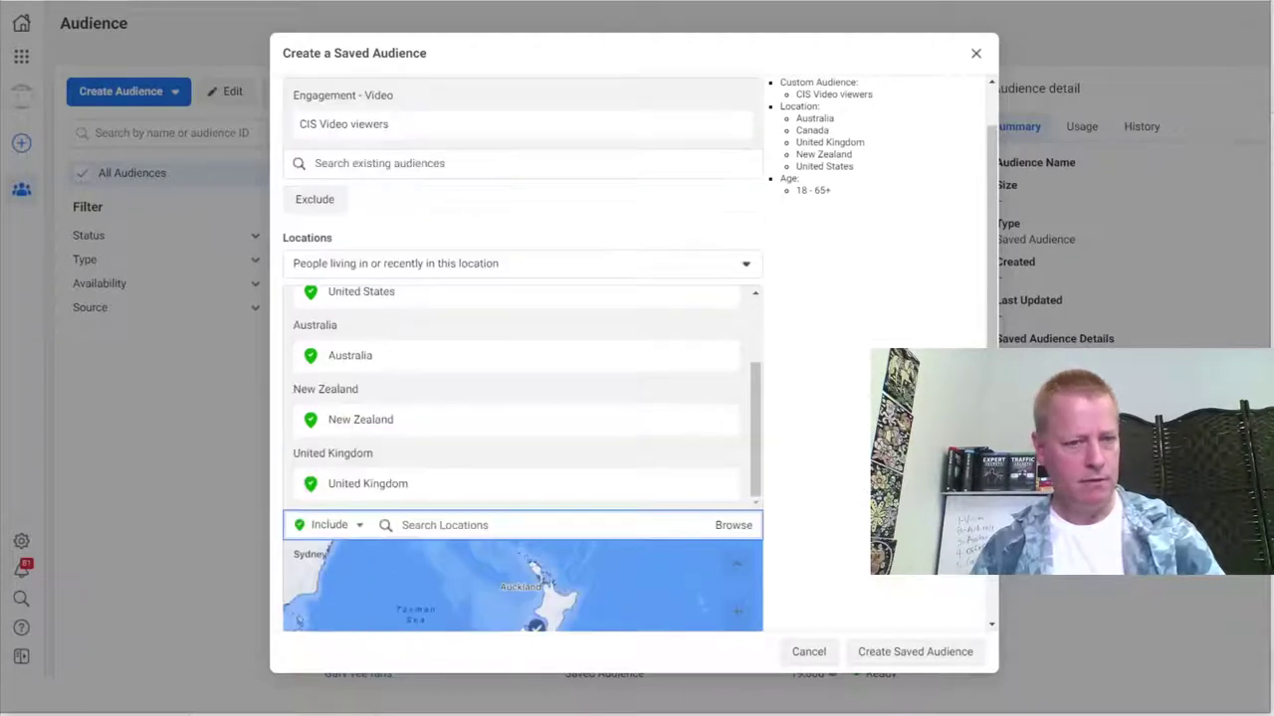
scroll(855, 464, "down", 2)
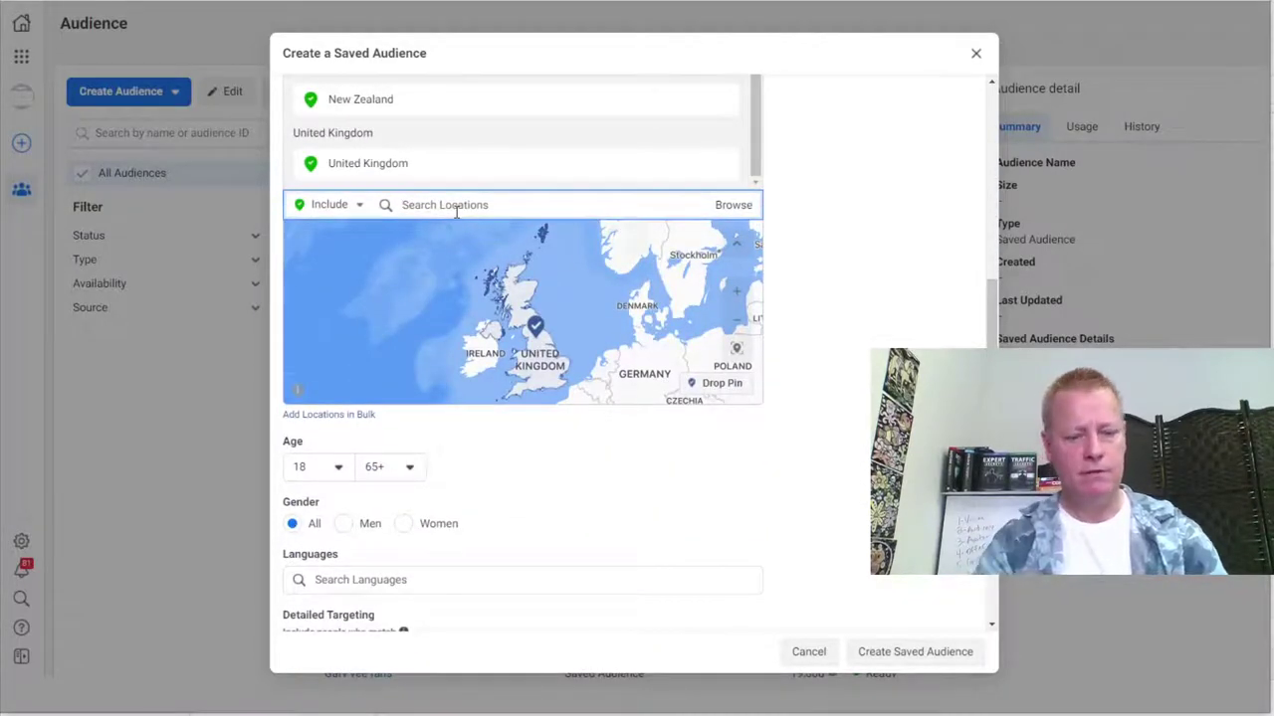
type("ireland")
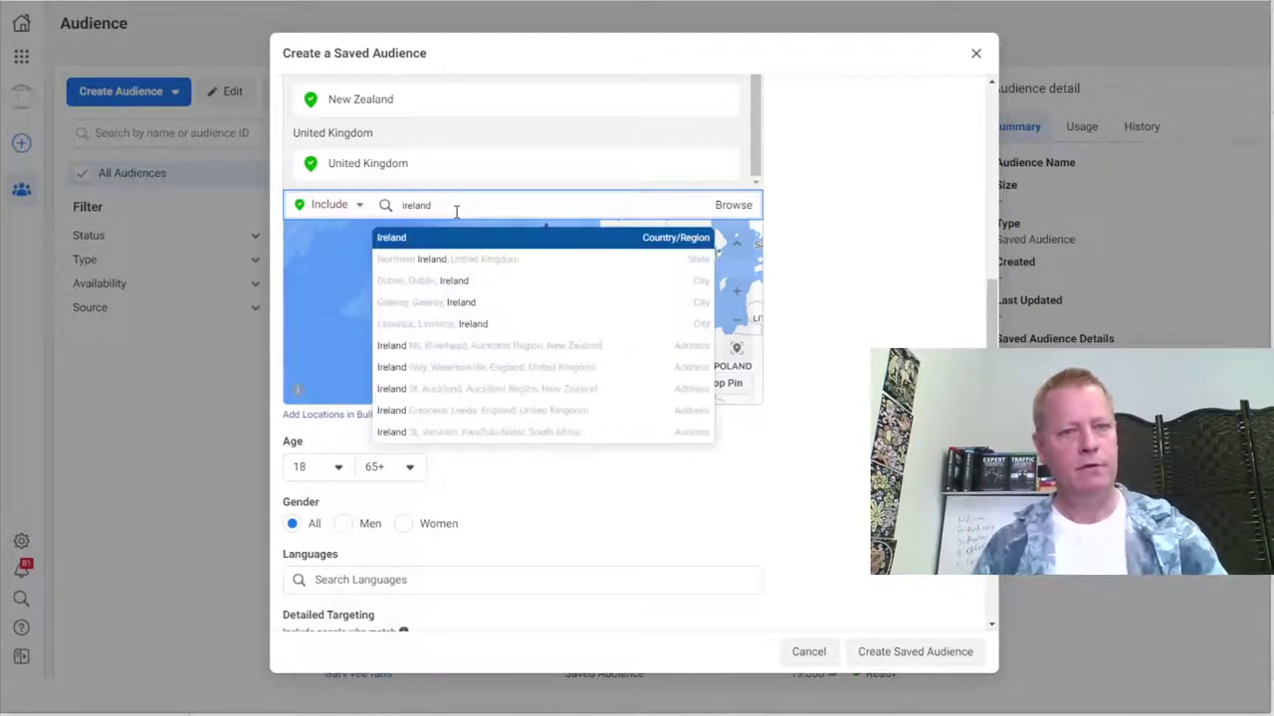
left_click(421, 239)
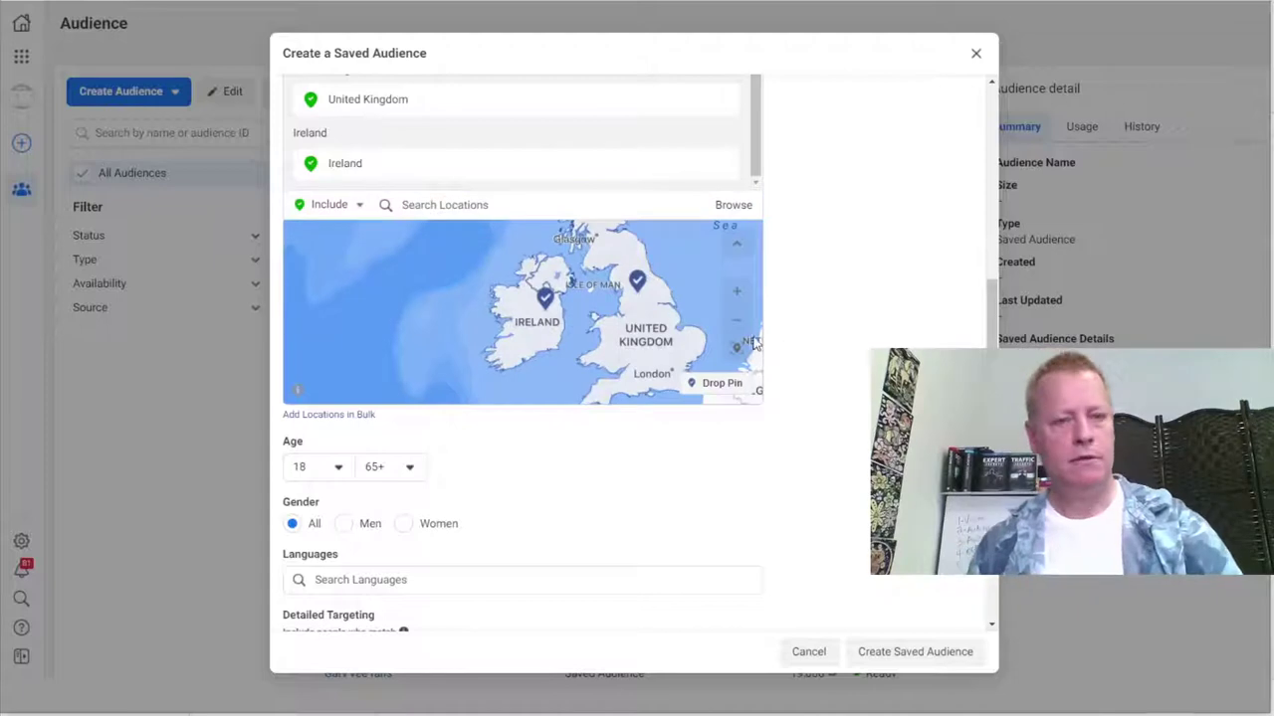
Step: Set the saved audience's age range to 25 through 64
scroll(448, 339, "down", 3)
scroll(636, 475, "down", 2)
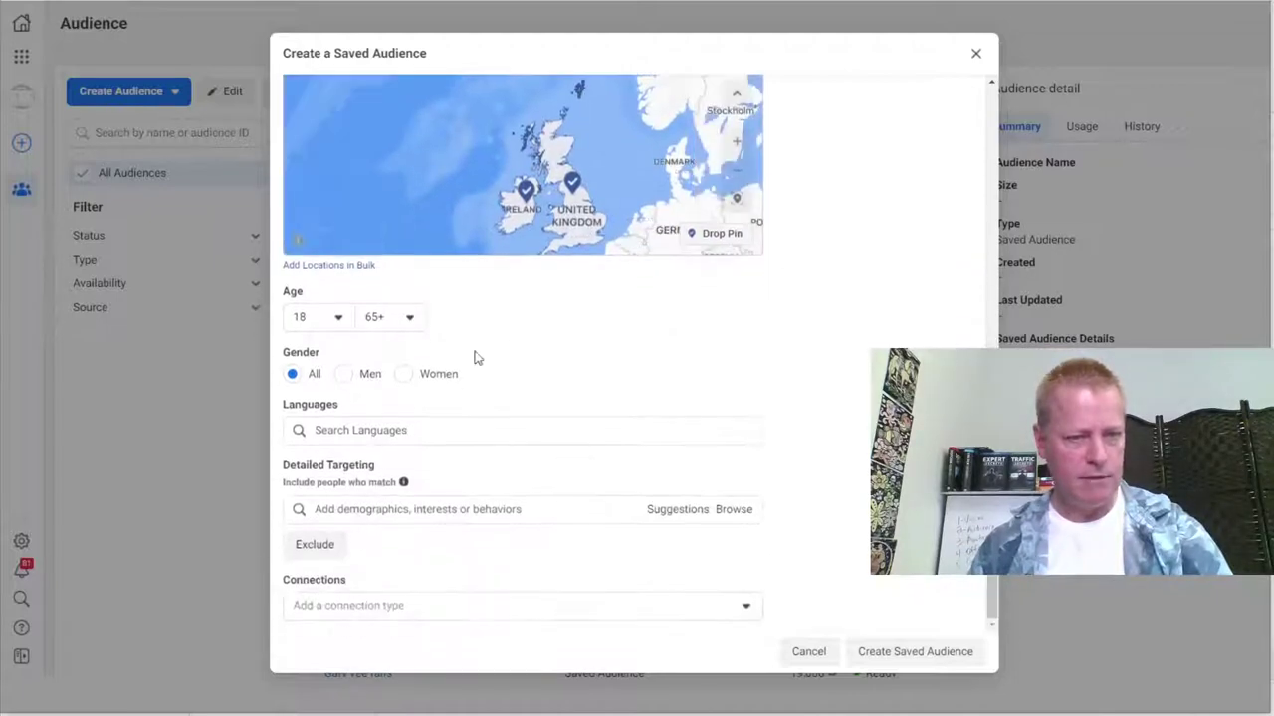
left_click(412, 320)
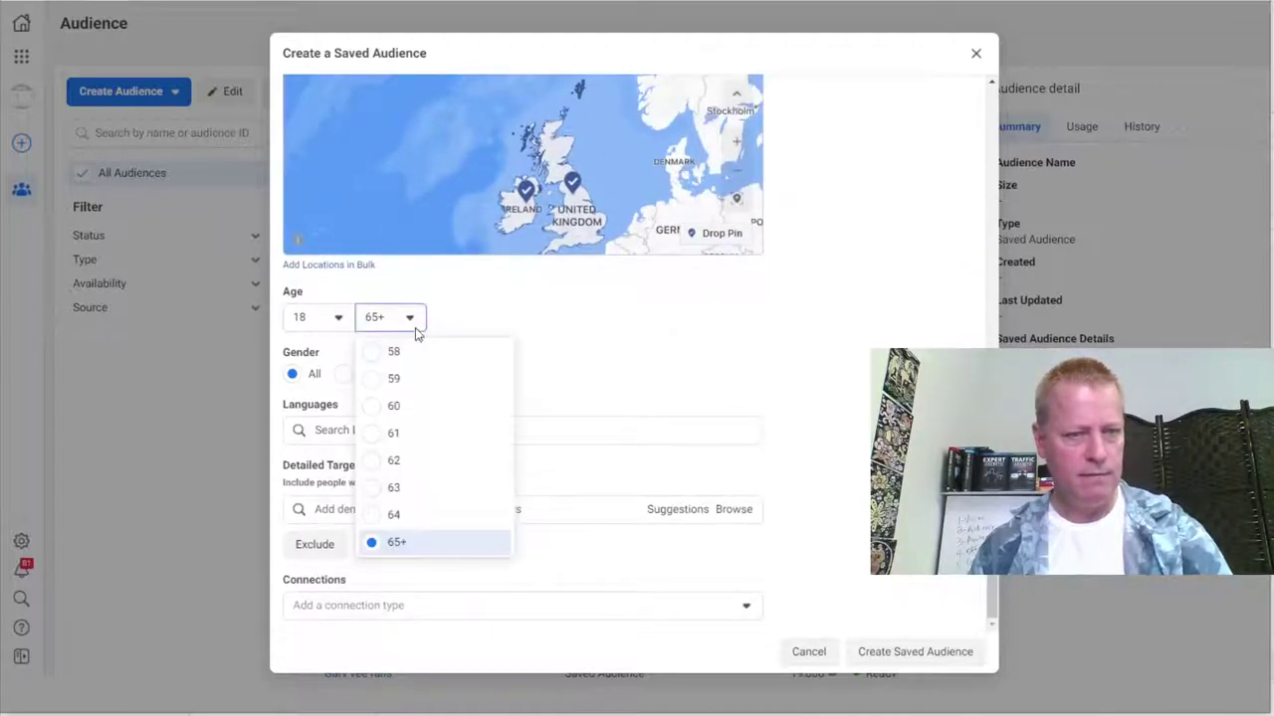
left_click(372, 515)
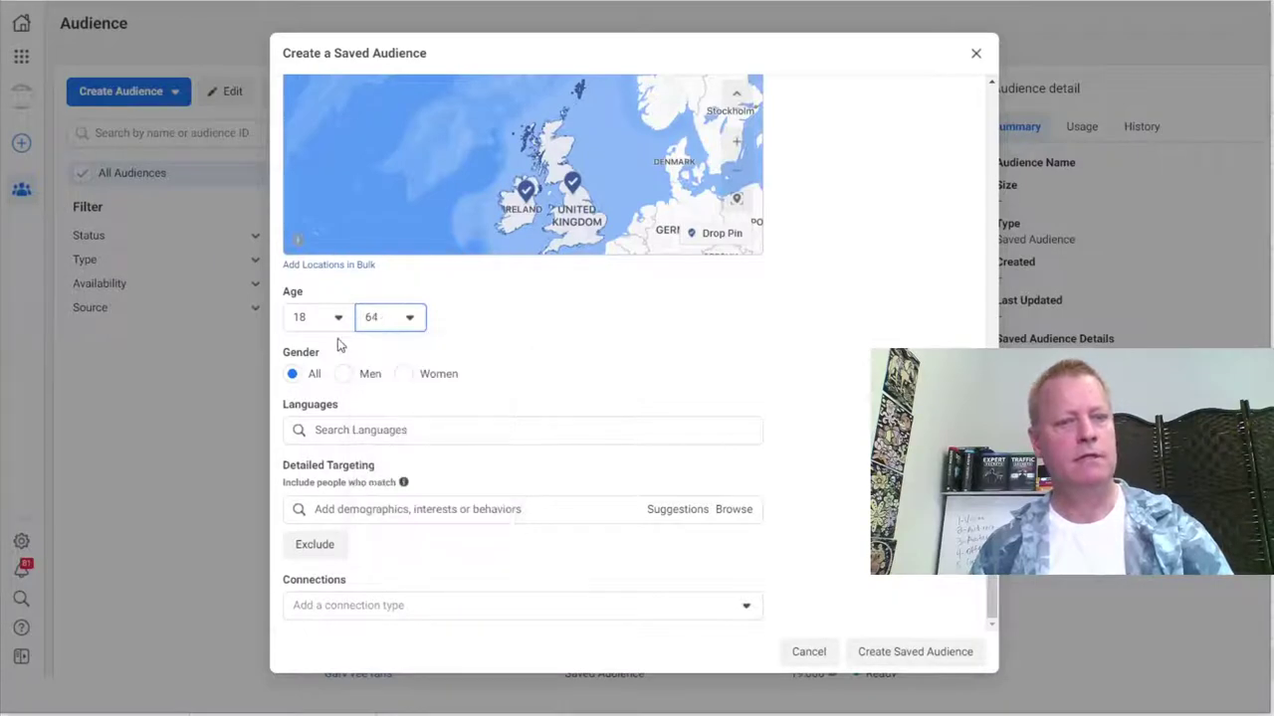
left_click(336, 317)
scroll(336, 481, "down", 2)
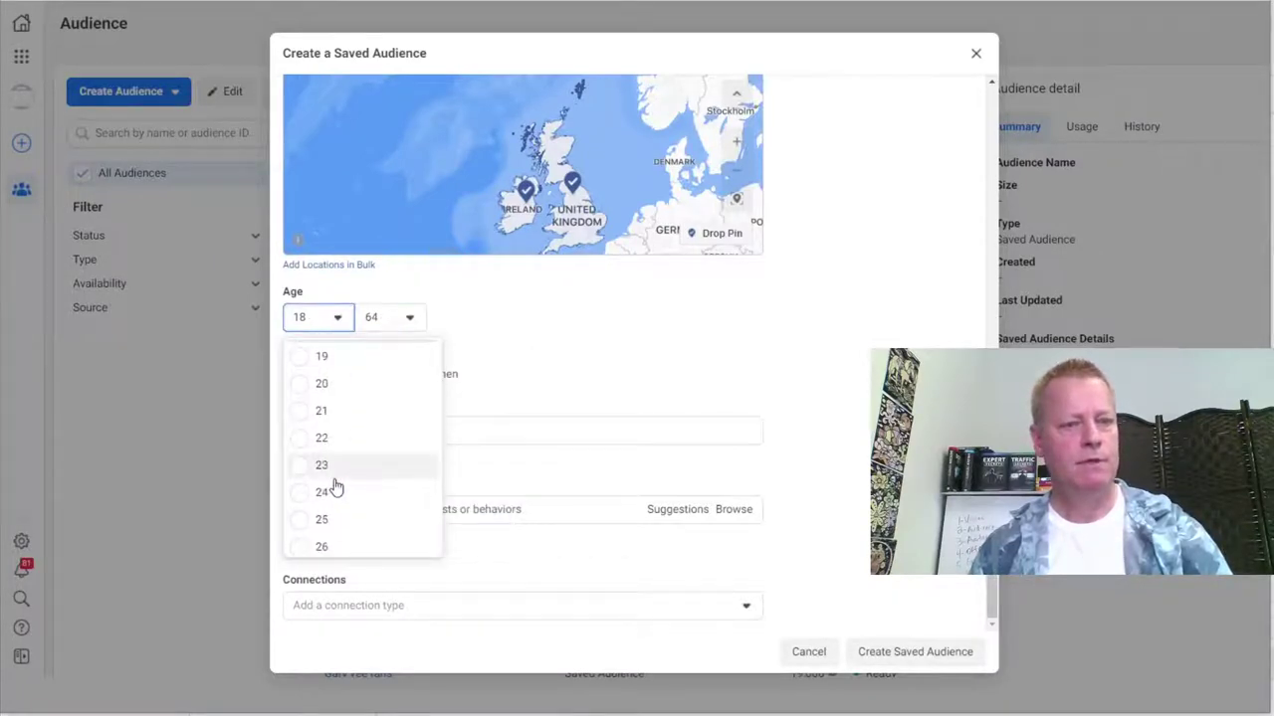
left_click(307, 522)
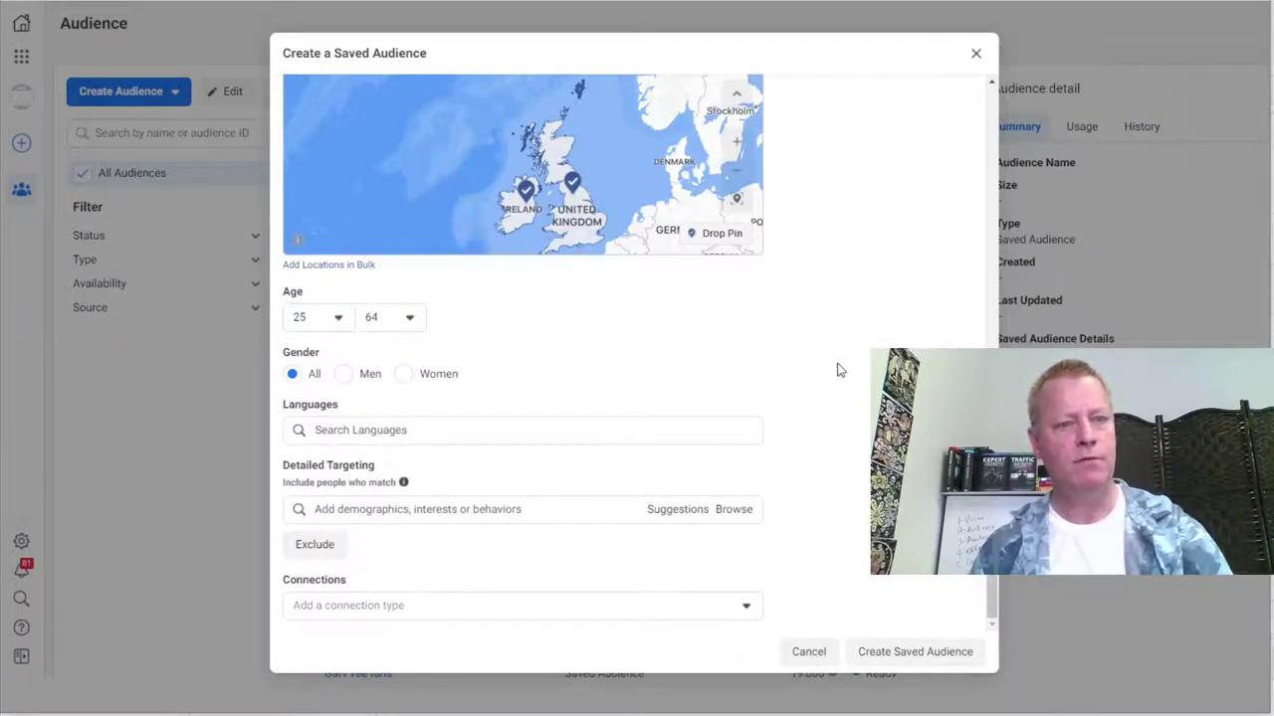
Step: Restrict the saved audience's languages to English (All)
left_click(443, 432)
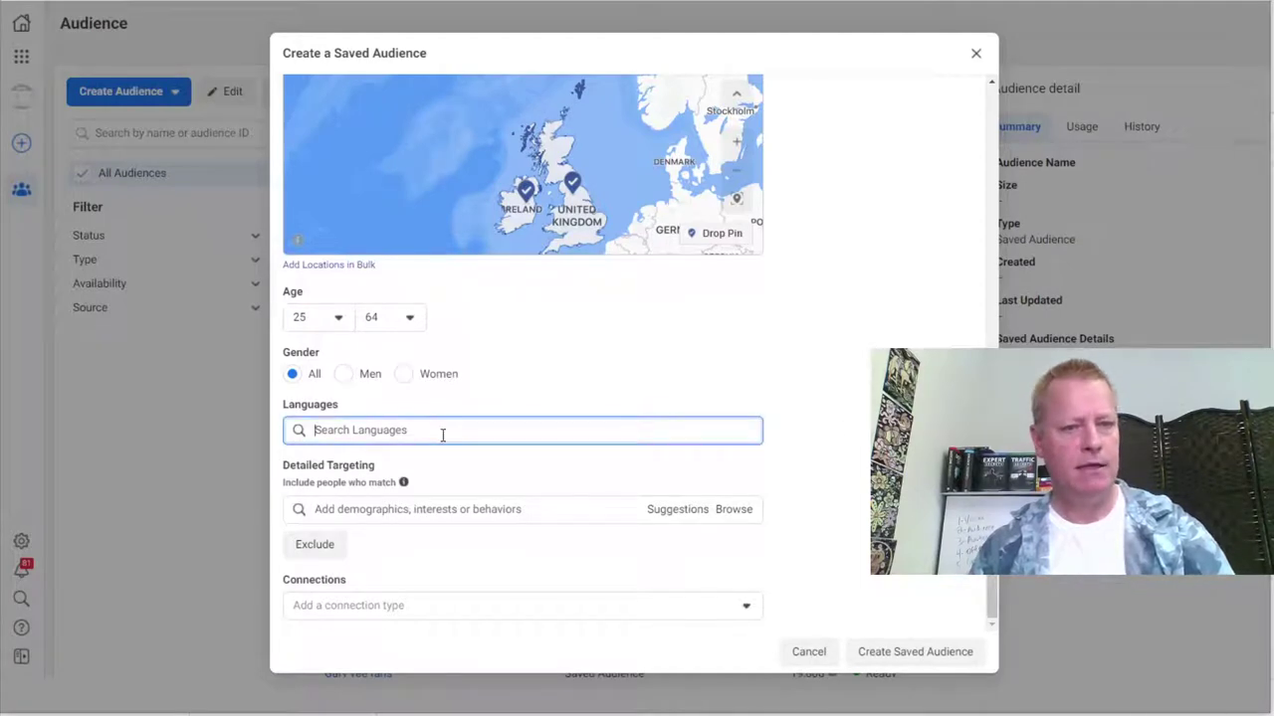
type("en")
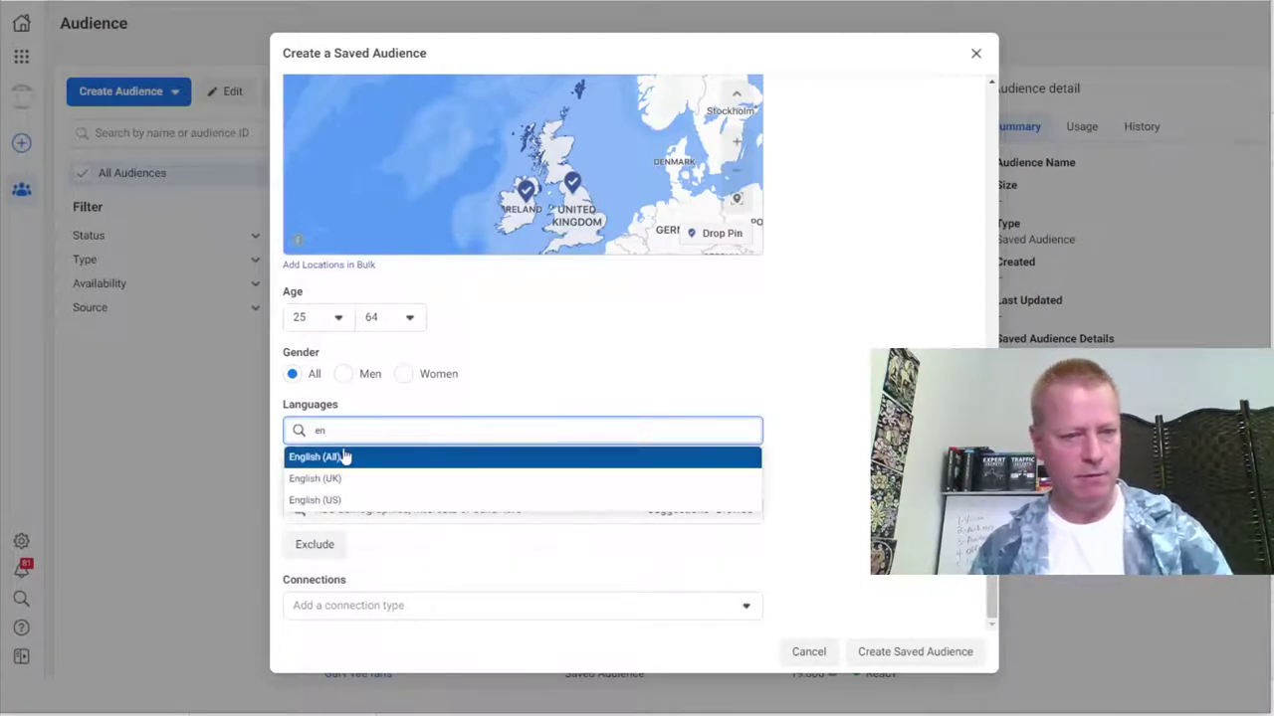
left_click(331, 465)
scroll(845, 433, "down", 1)
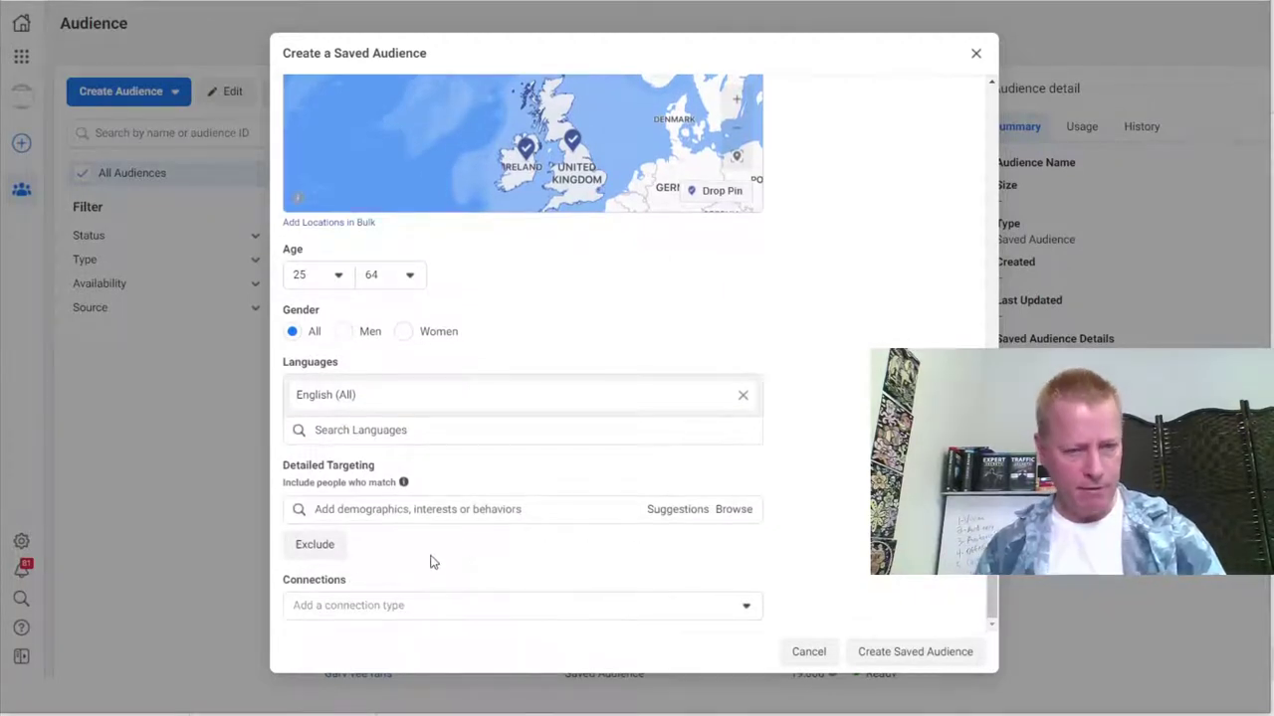
Step: Add the interest Tony Robbins to the saved audience's detailed targeting
left_click(488, 509)
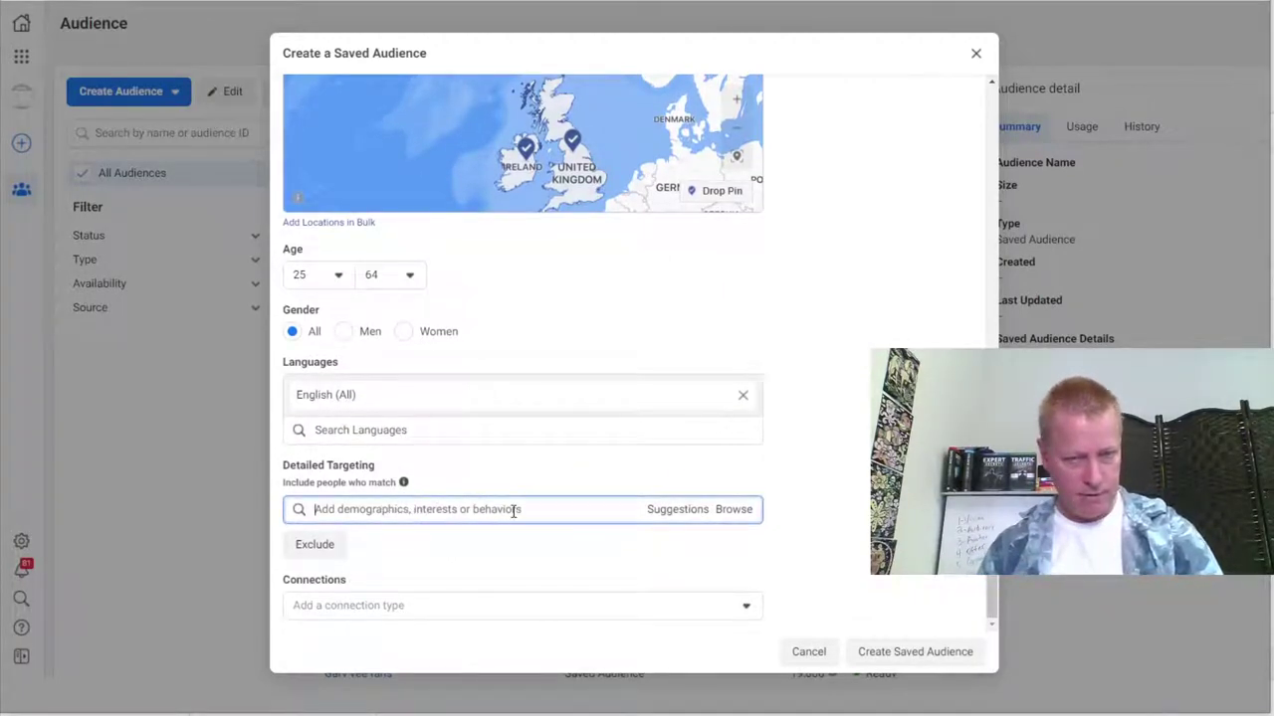
type("ton")
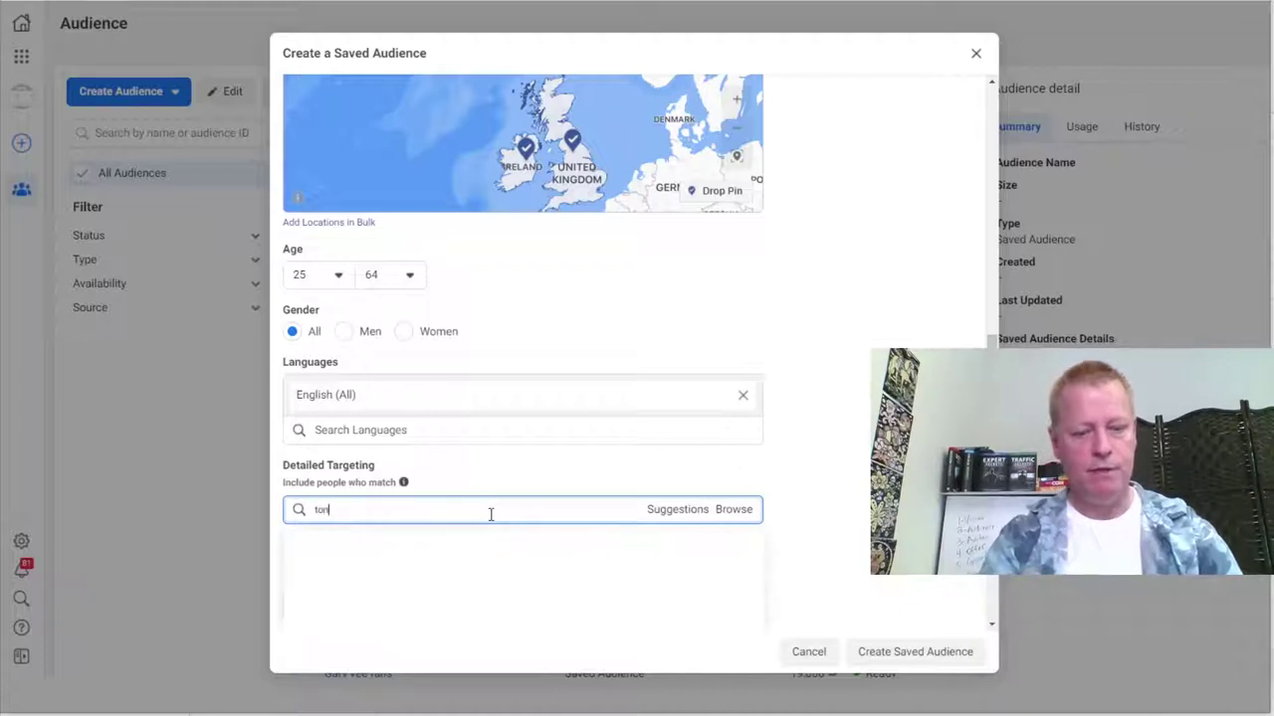
type("y robbins")
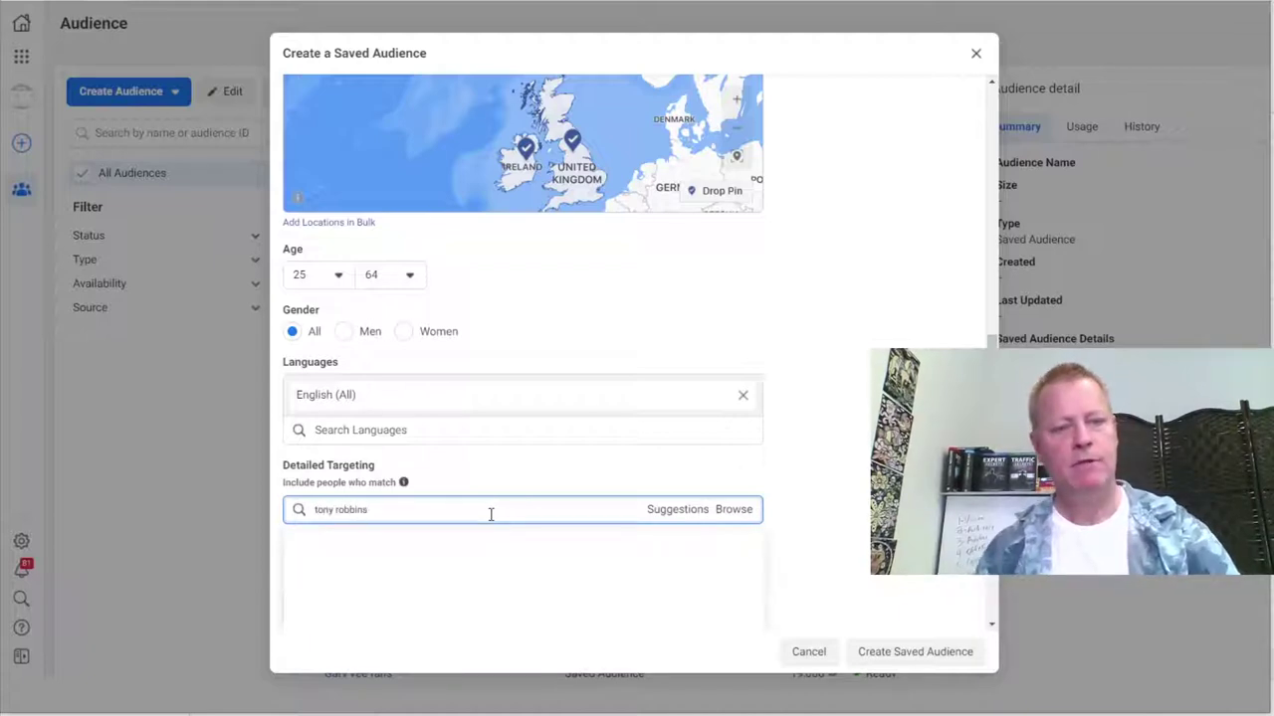
scroll(831, 471, "down", 2)
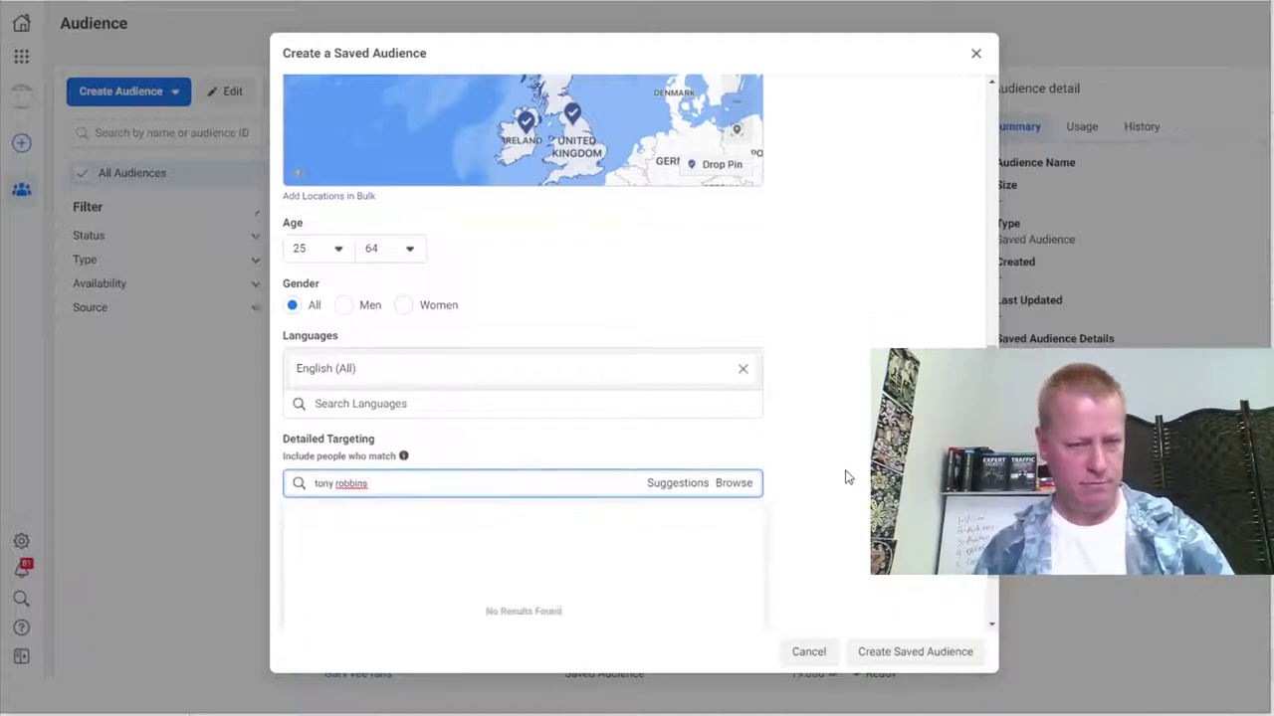
triple_click(381, 388)
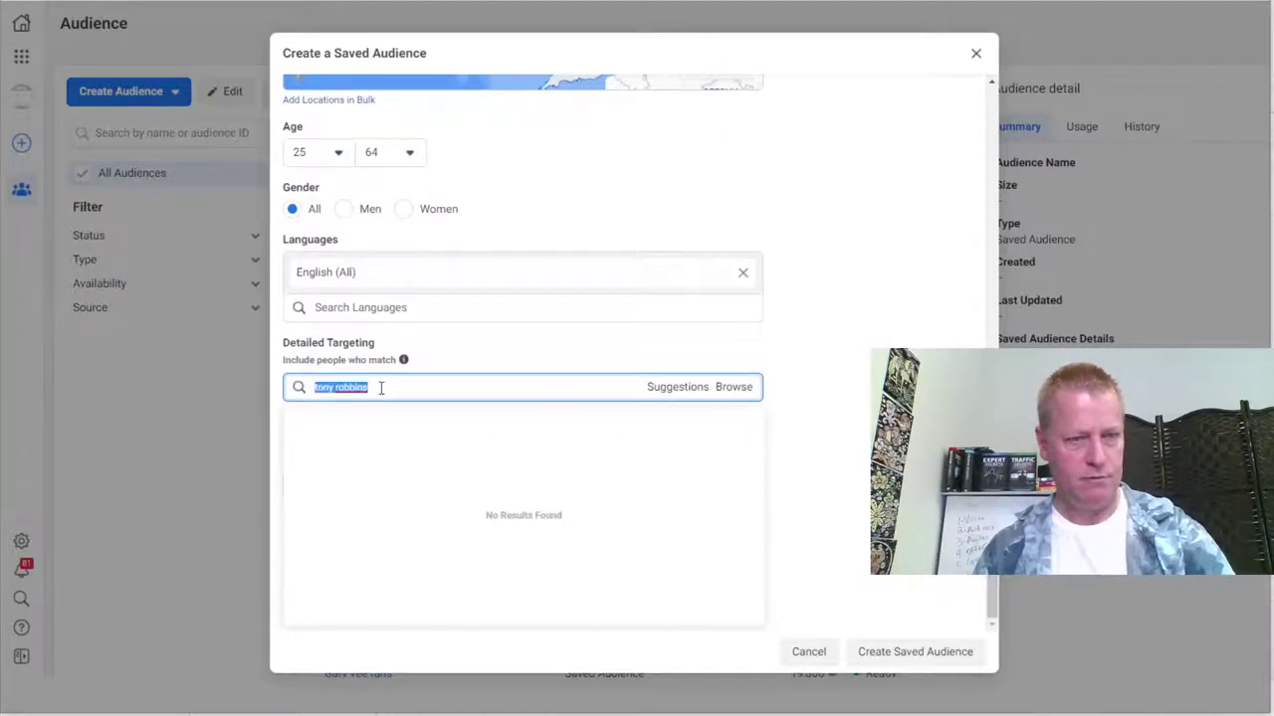
key("BackSpace")
type("tony")
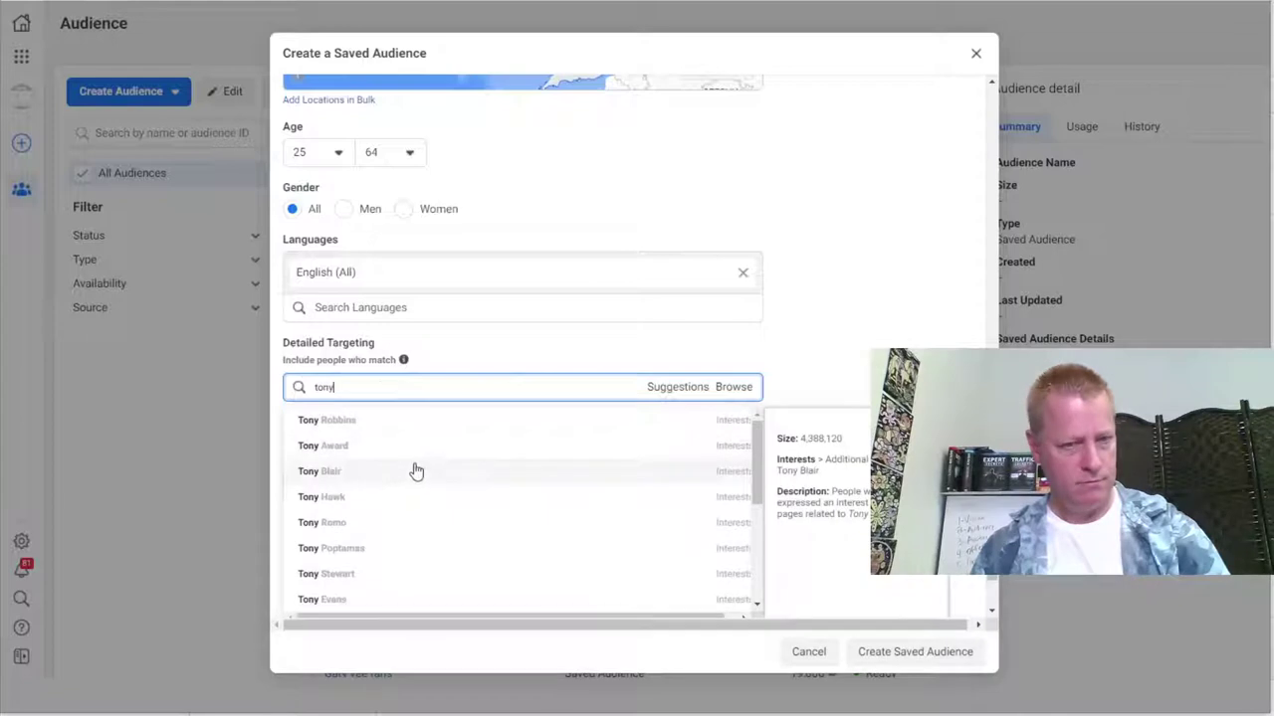
left_click(348, 423)
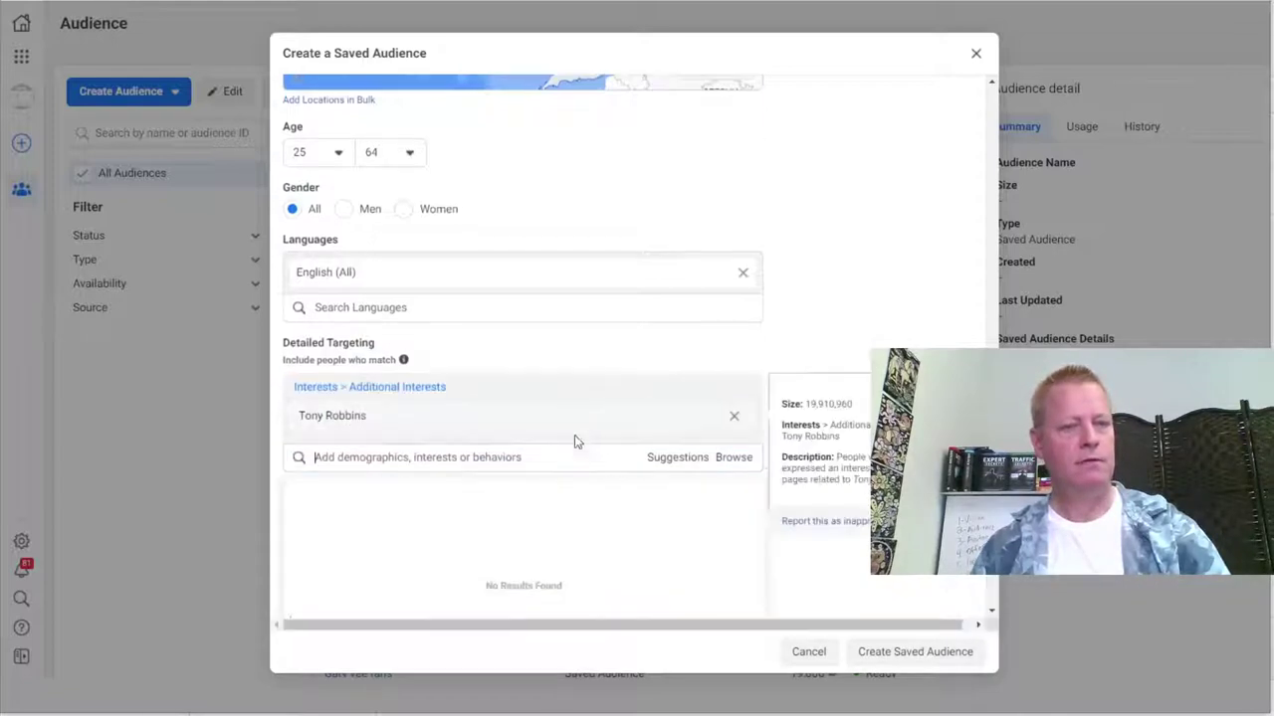
scroll(747, 488, "down", 1)
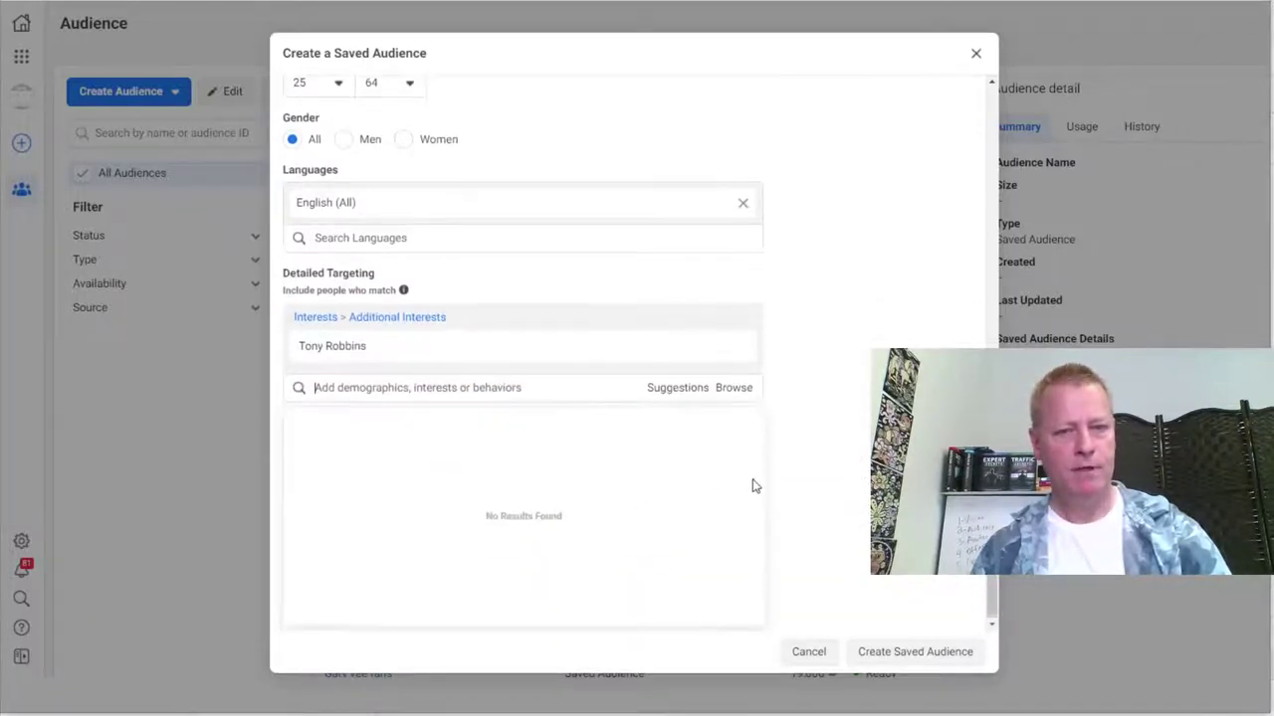
left_click(856, 426)
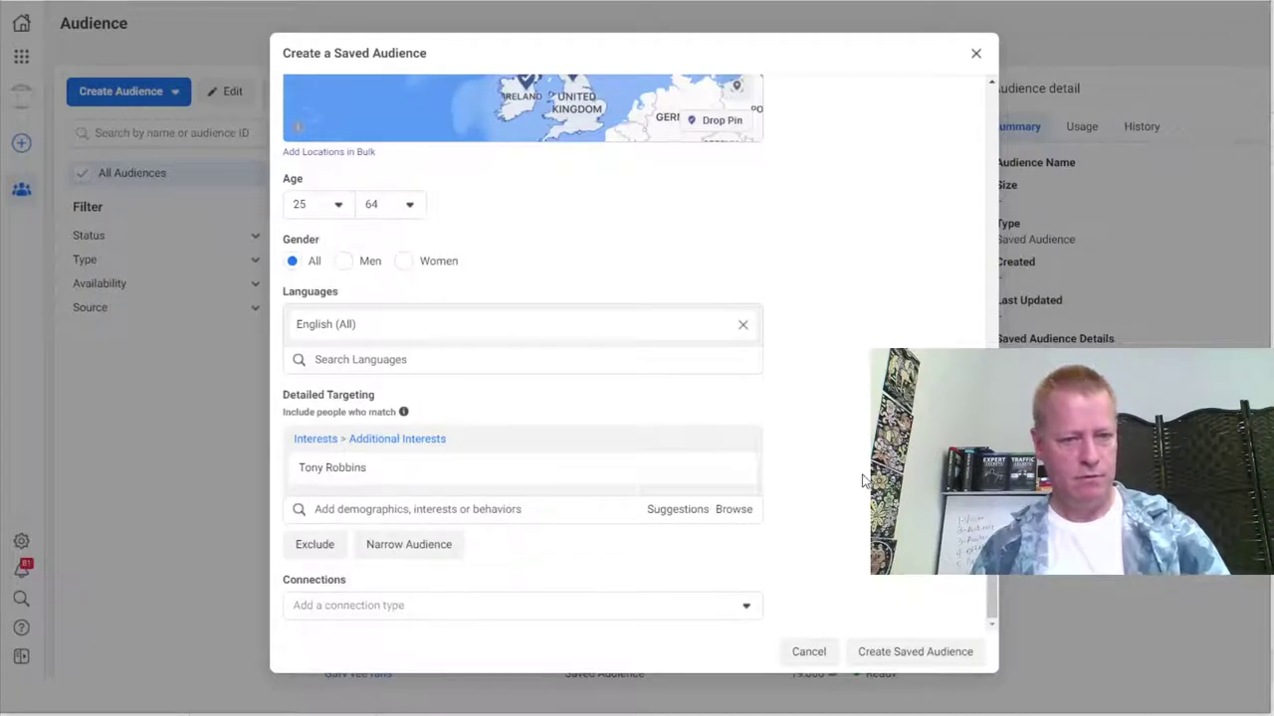
Step: Narrow the audience so that people must also match the employer Affiliate Marketing
left_click(414, 546)
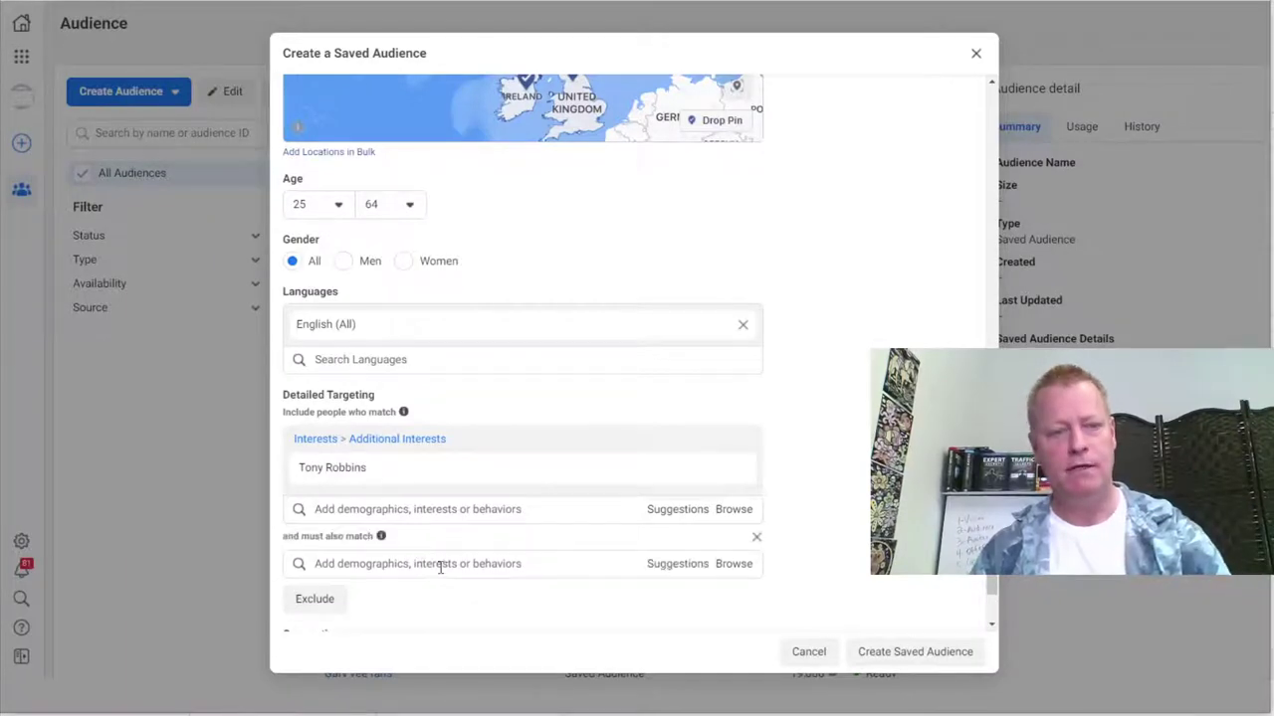
left_click(393, 563)
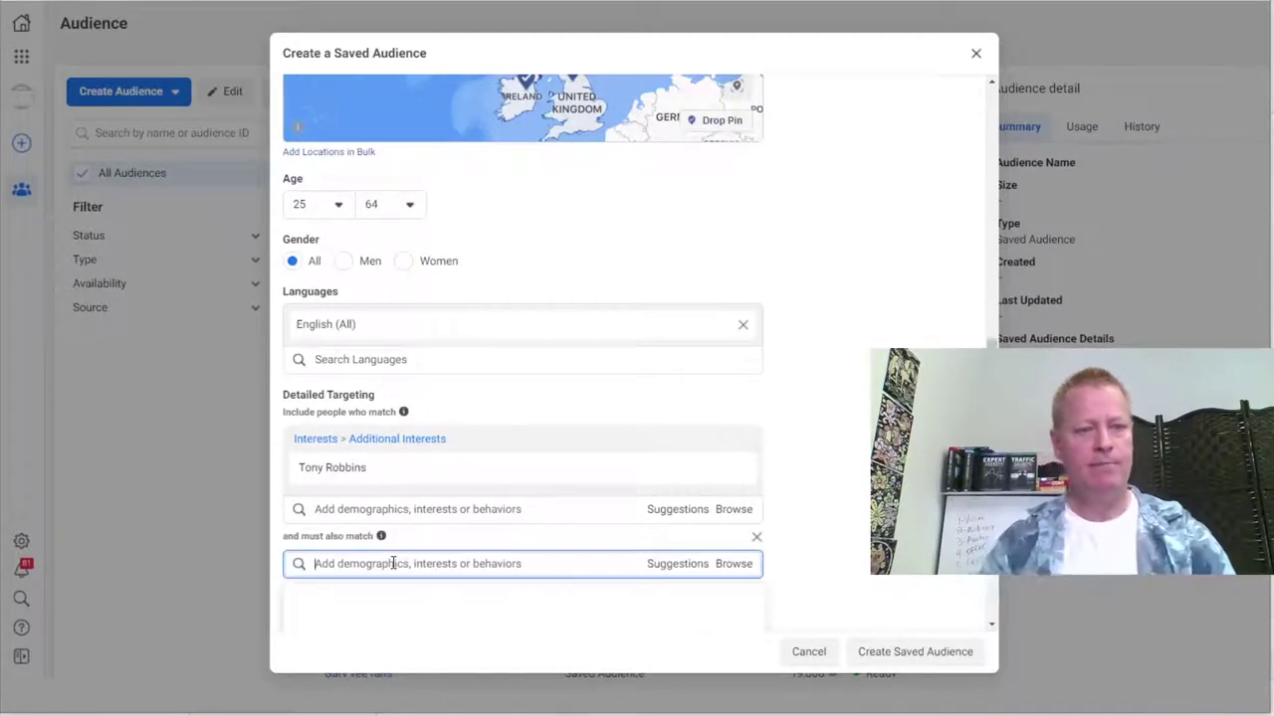
type("a")
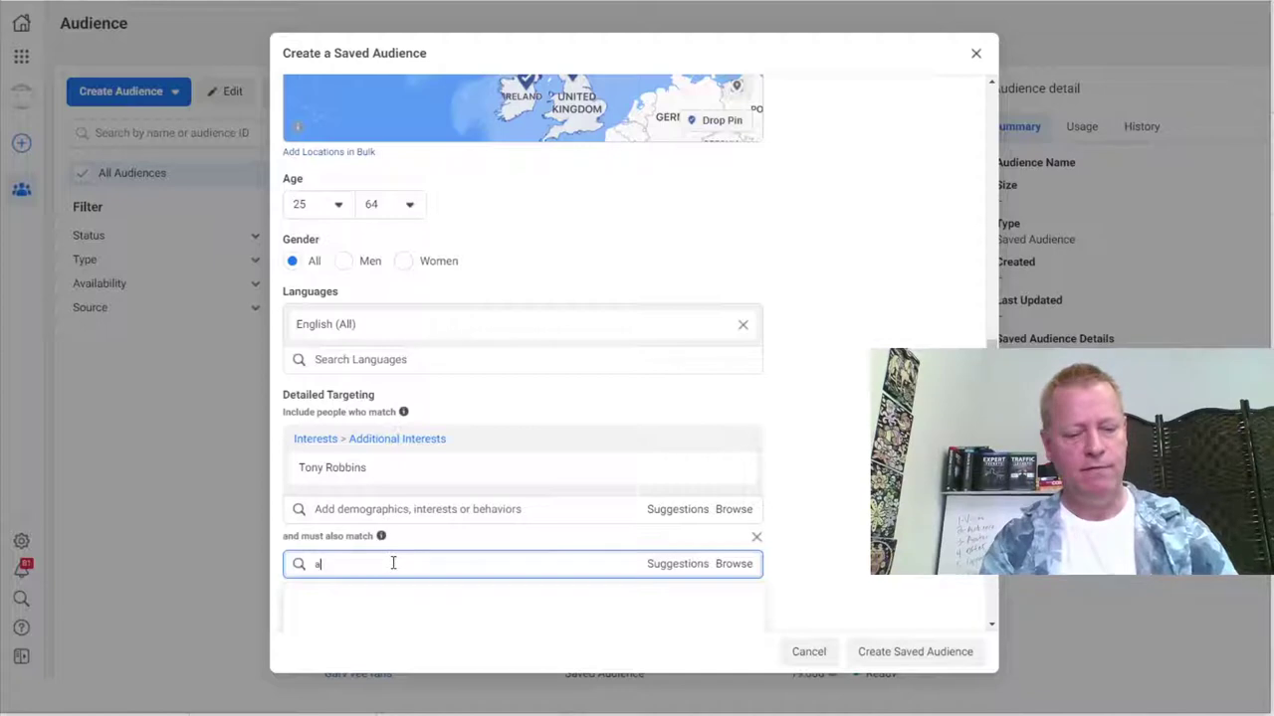
type("ffiliae")
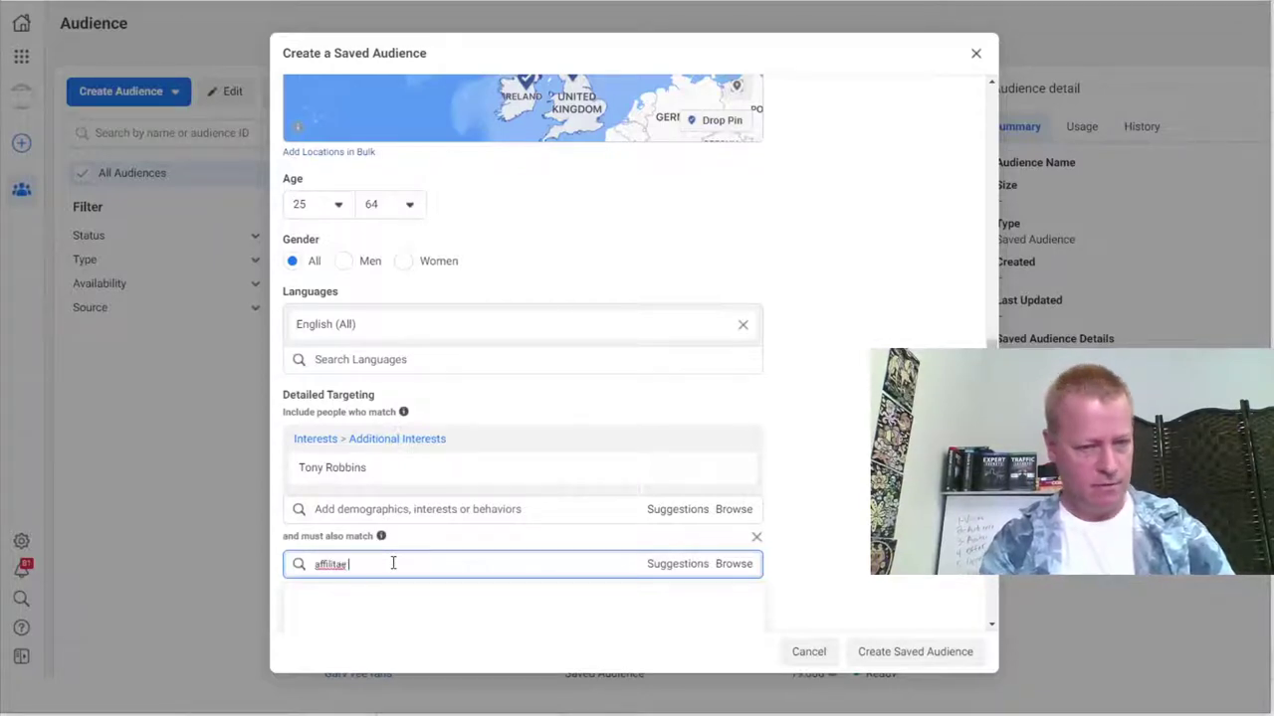
key("BackSpace")
key("BackSpace")
key("BackSpace")
type("liate marketing")
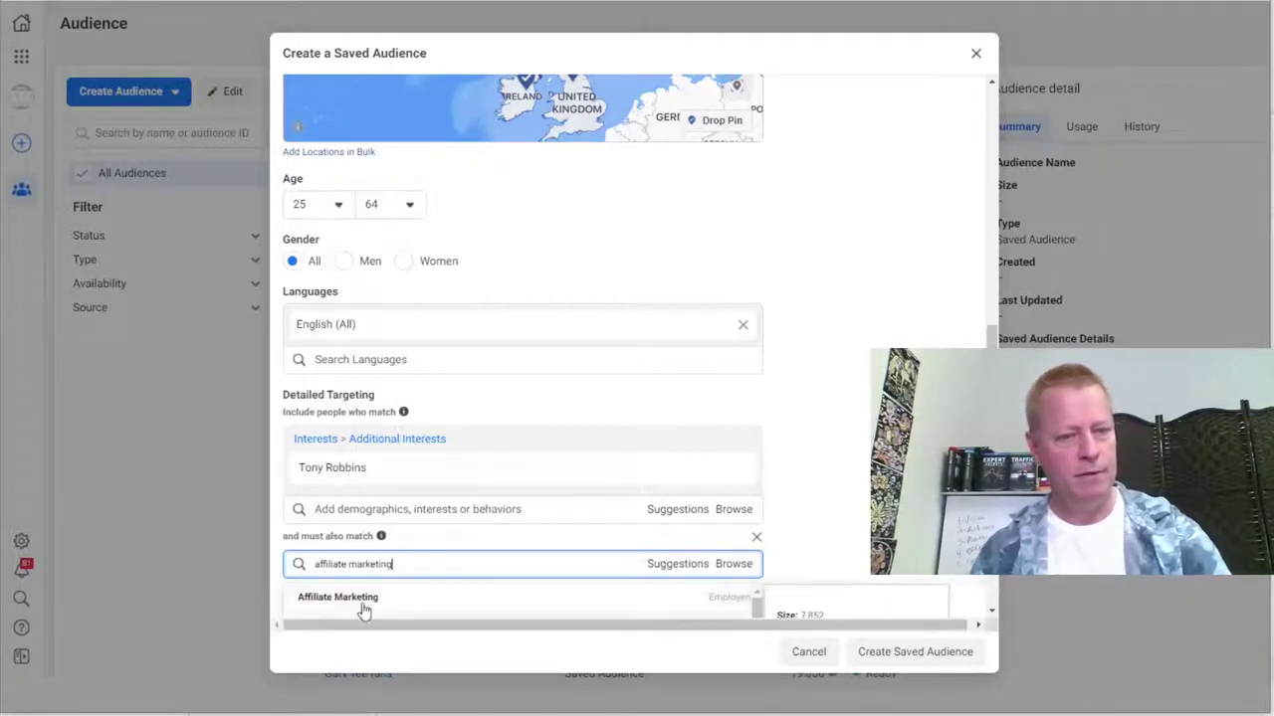
left_click(362, 605)
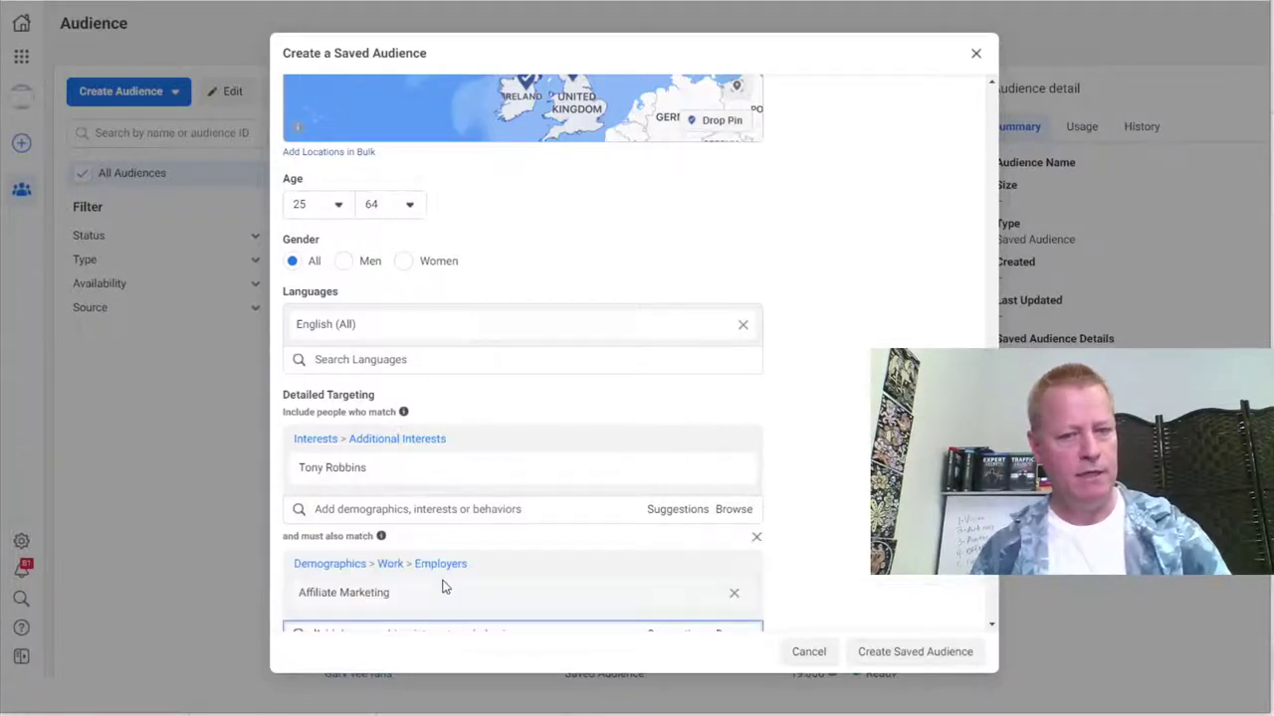
scroll(569, 541, "down", 5)
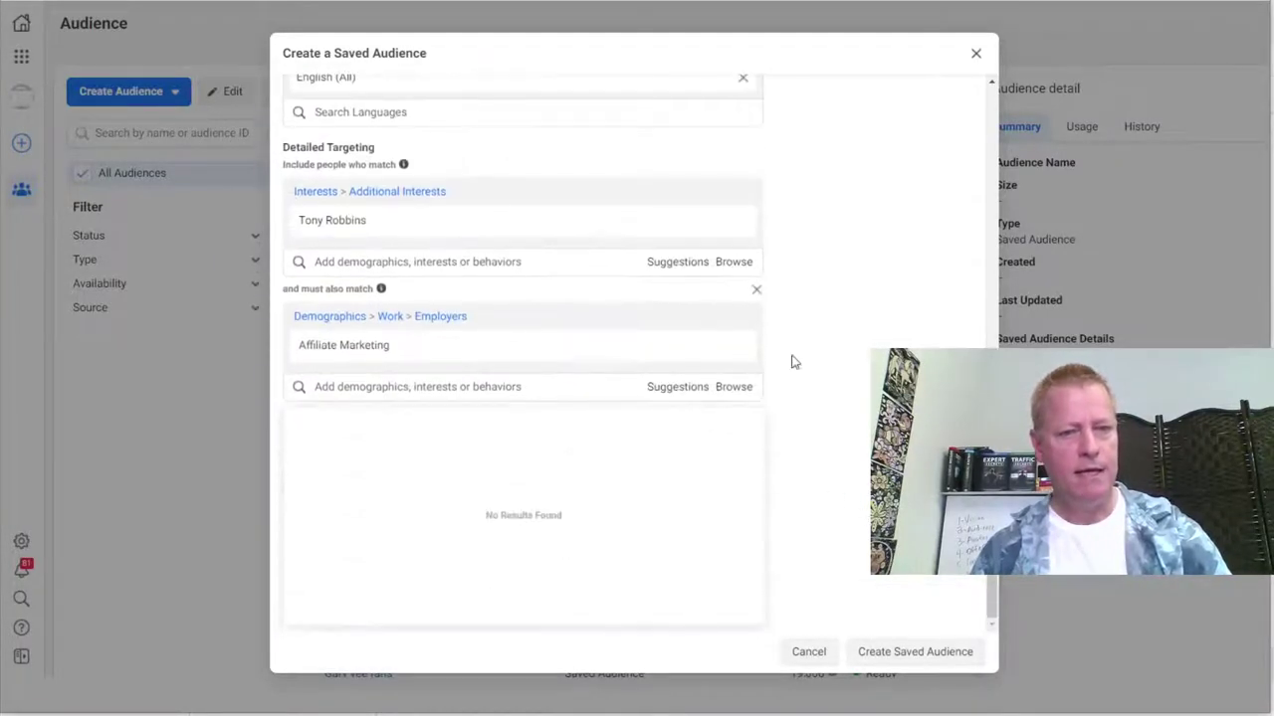
left_click(861, 398)
Step: Narrow the audience further so that people must also match the interest Personal development
left_click(404, 546)
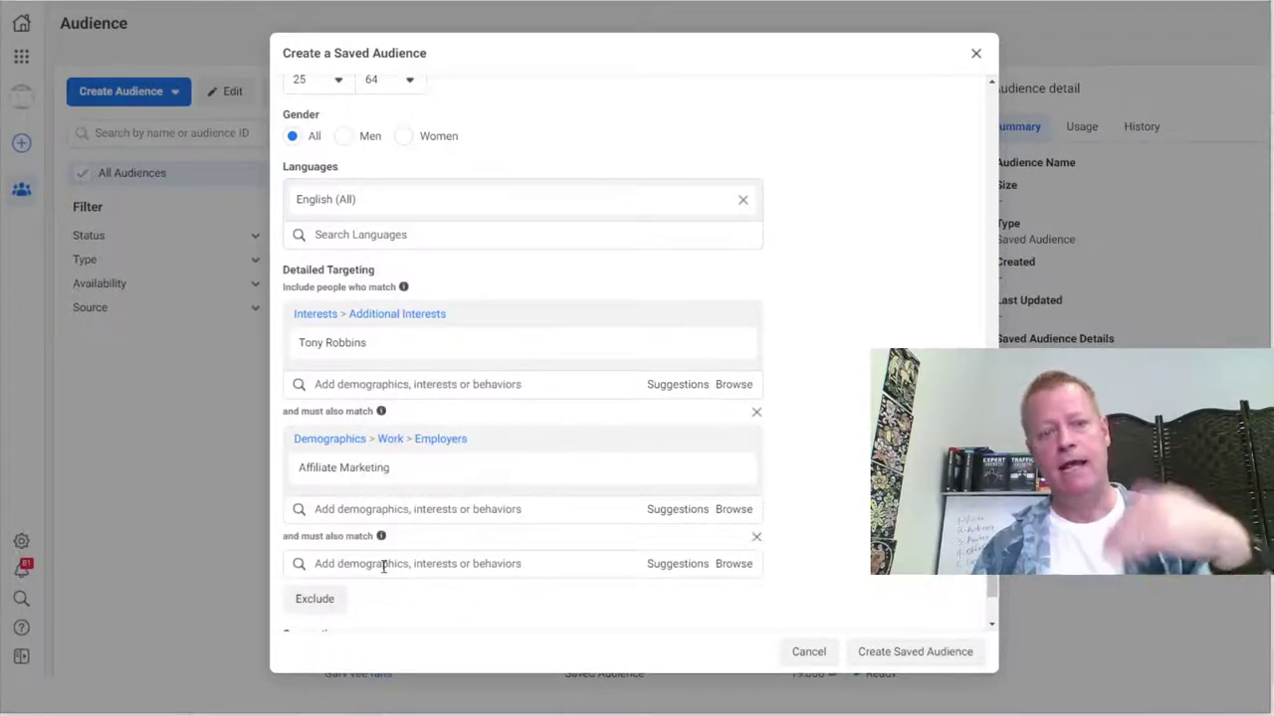
scroll(383, 565, "down", 2)
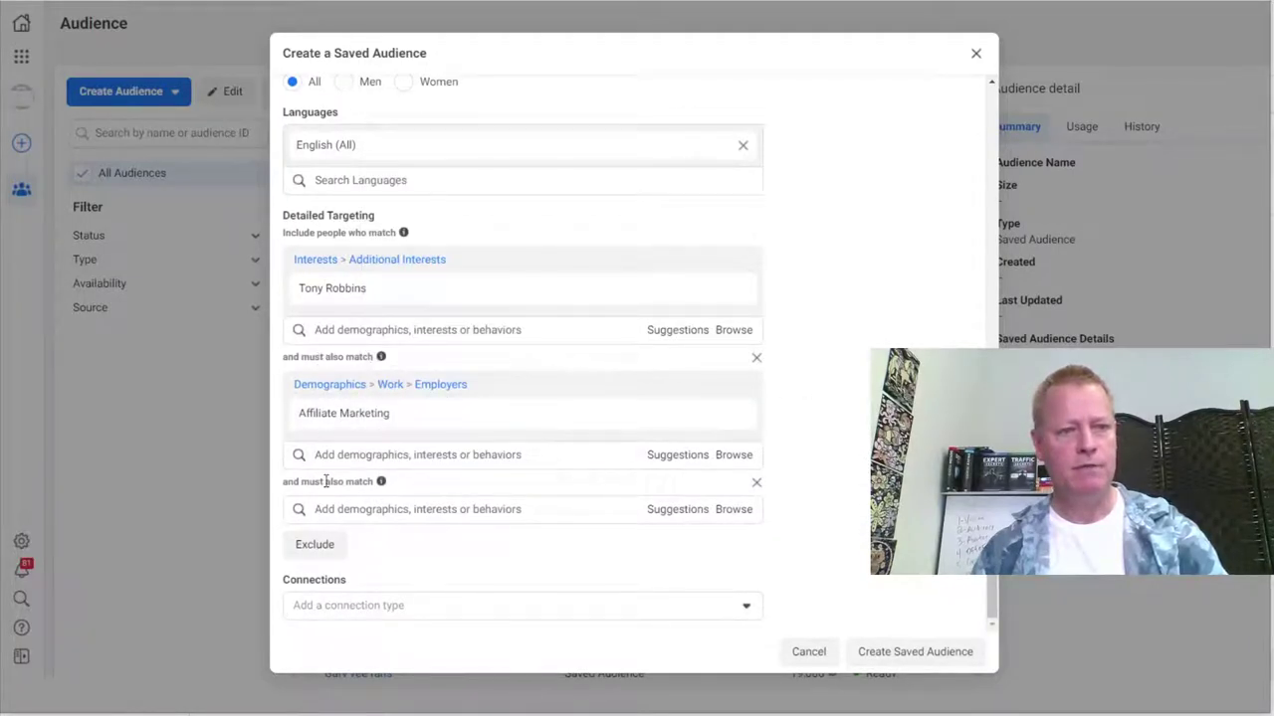
left_click(440, 512)
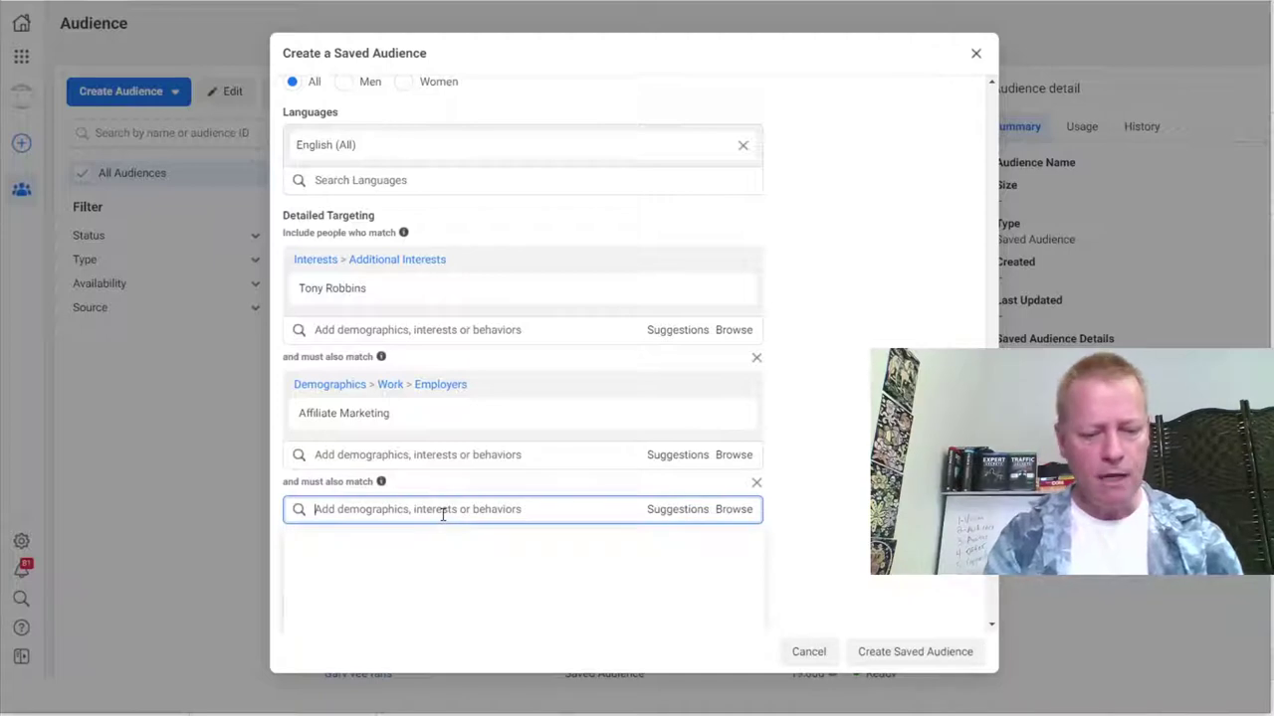
type("Personal develope")
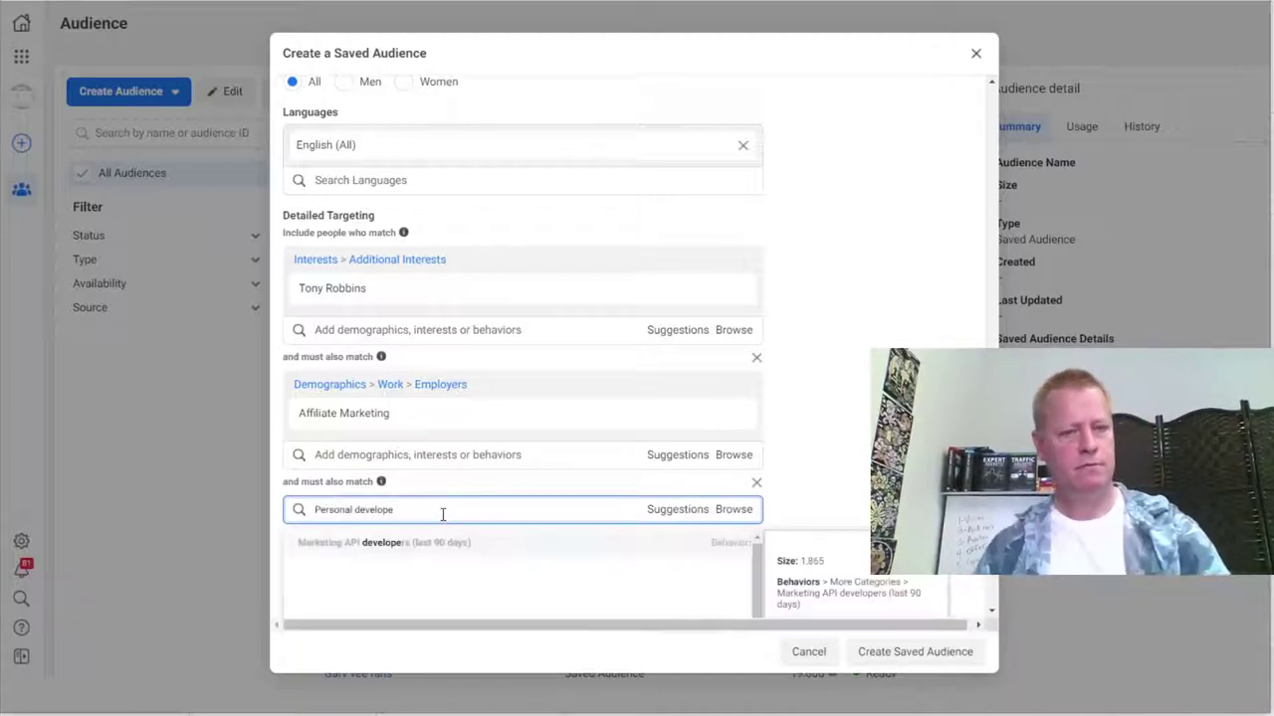
key("BackSpace")
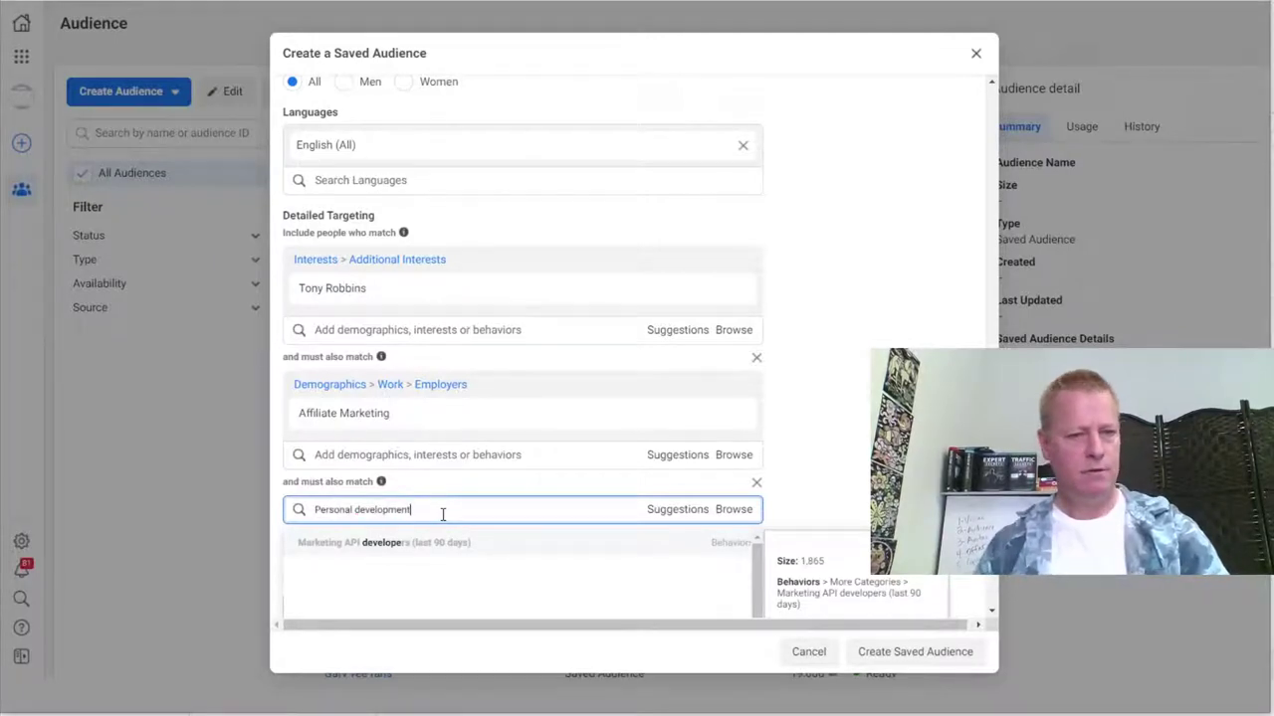
left_click(366, 543)
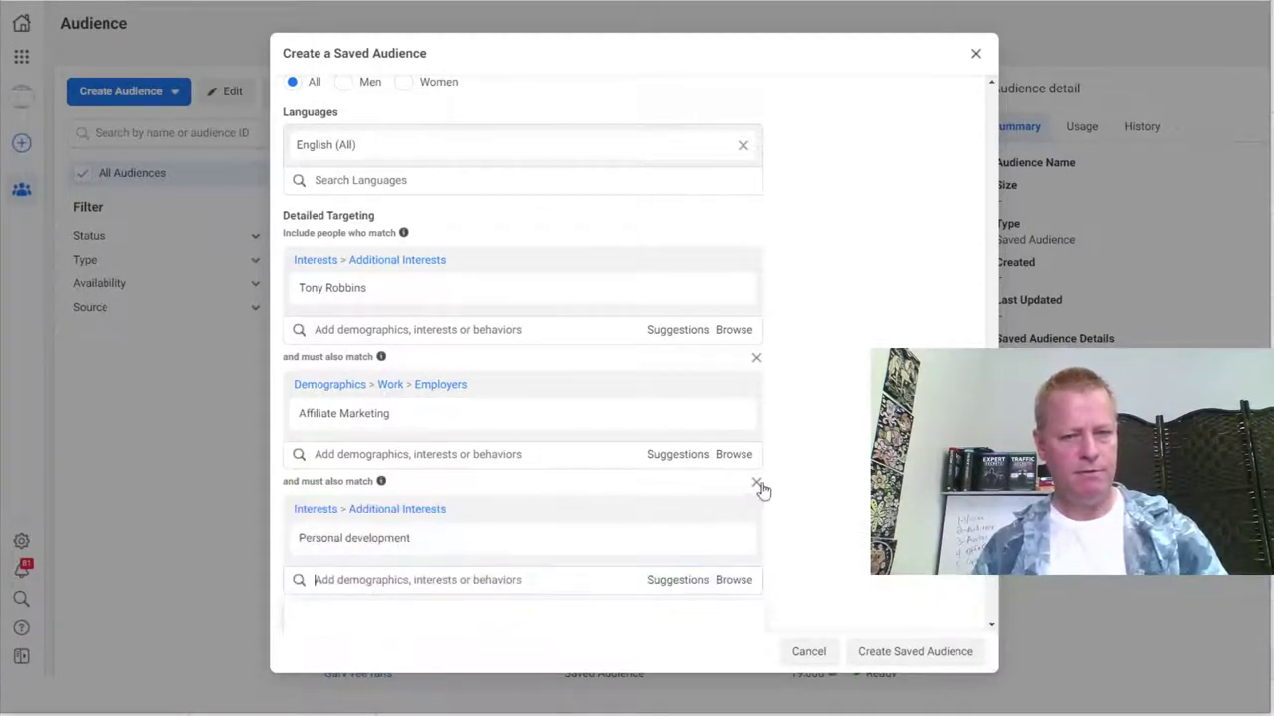
scroll(862, 475, "down", 1)
Step: Narrow the audience further so that people must also match the behavior Facebook Page admins
left_click(401, 547)
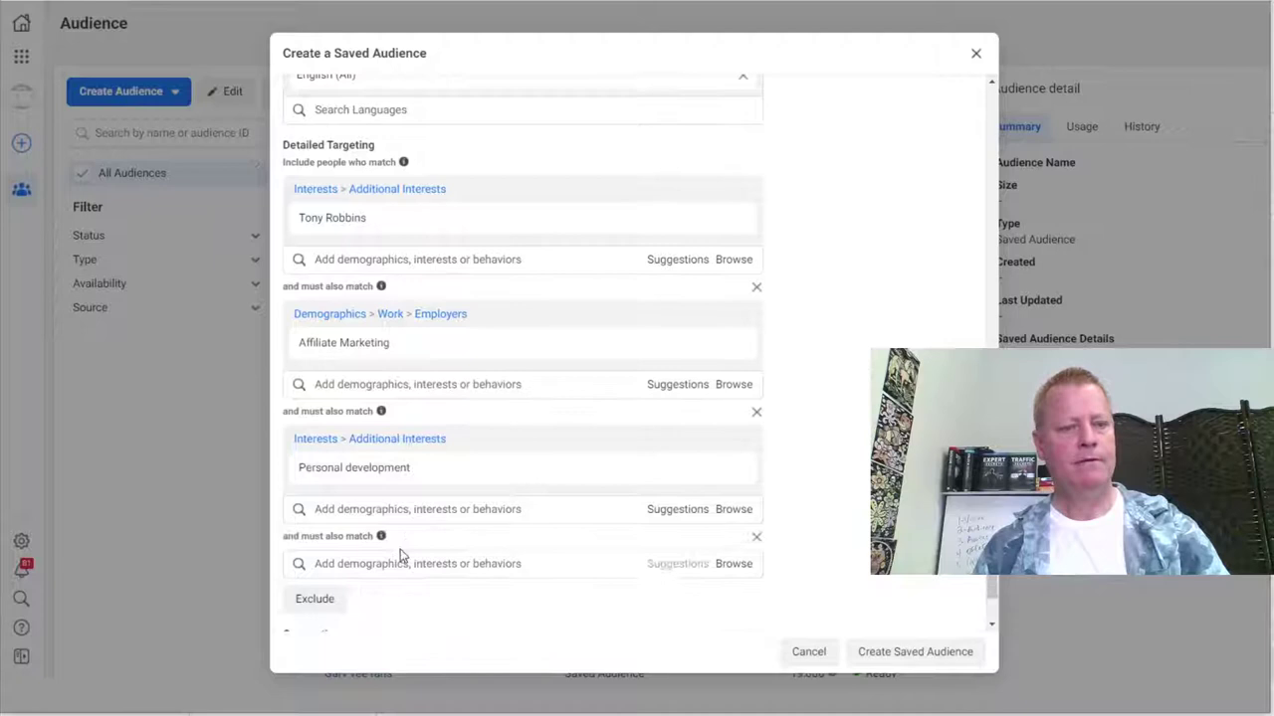
left_click(585, 563)
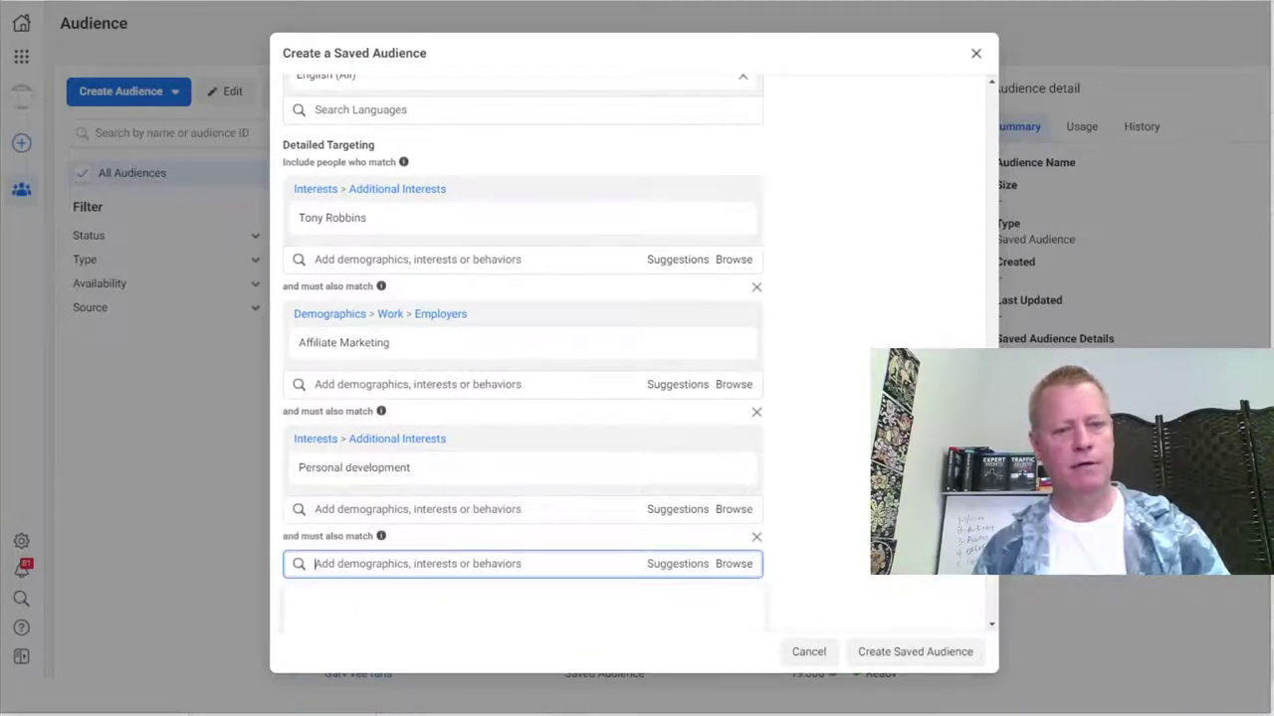
type("fac")
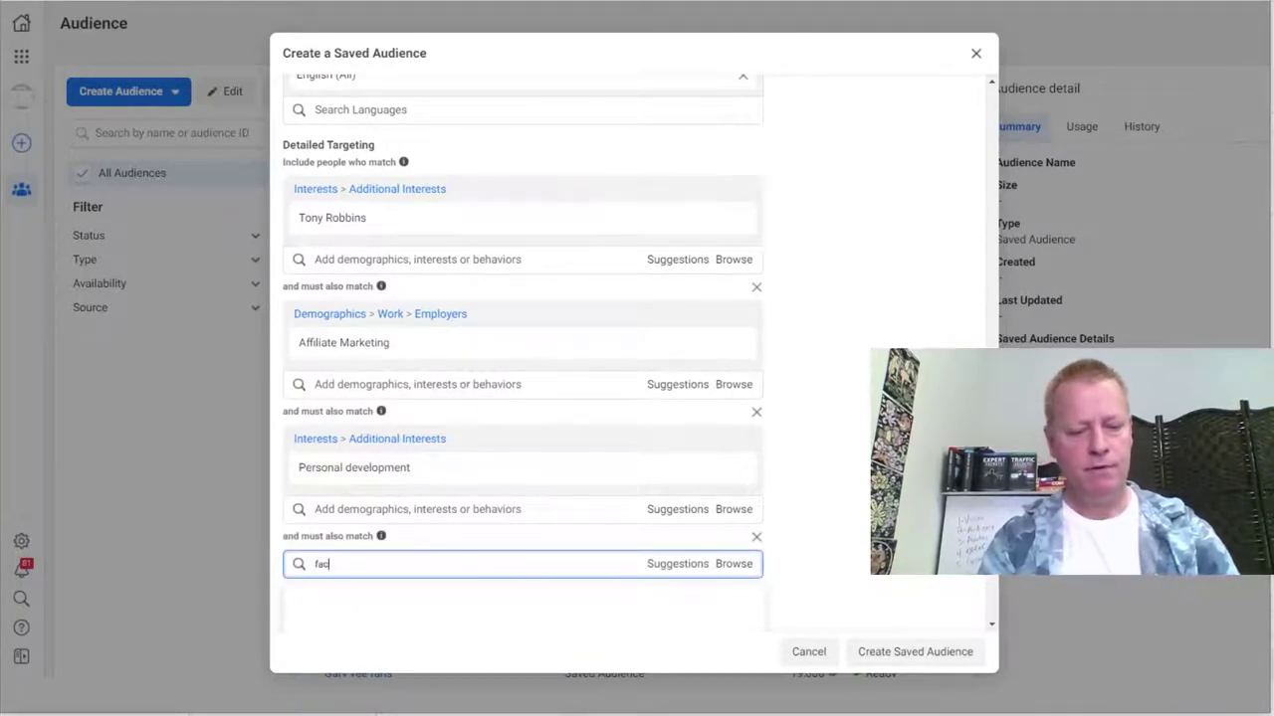
type("ebbok page admin")
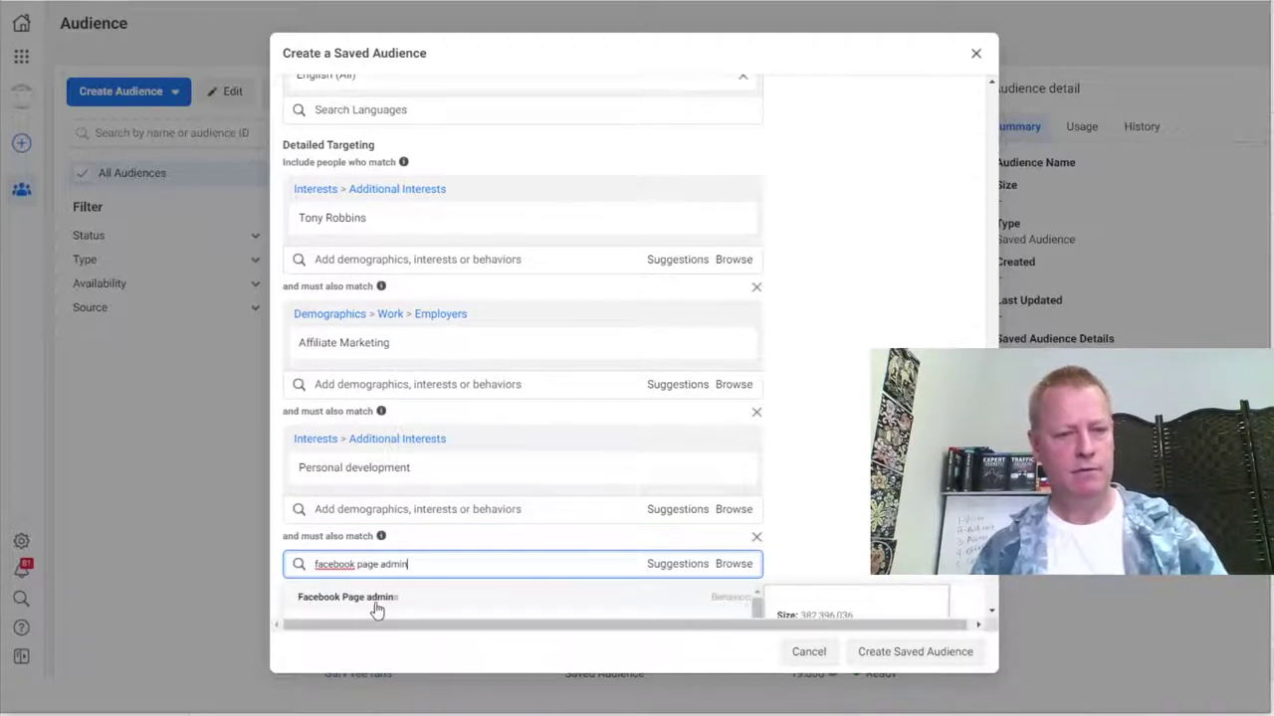
left_click(373, 602)
scroll(522, 348, "down", 2)
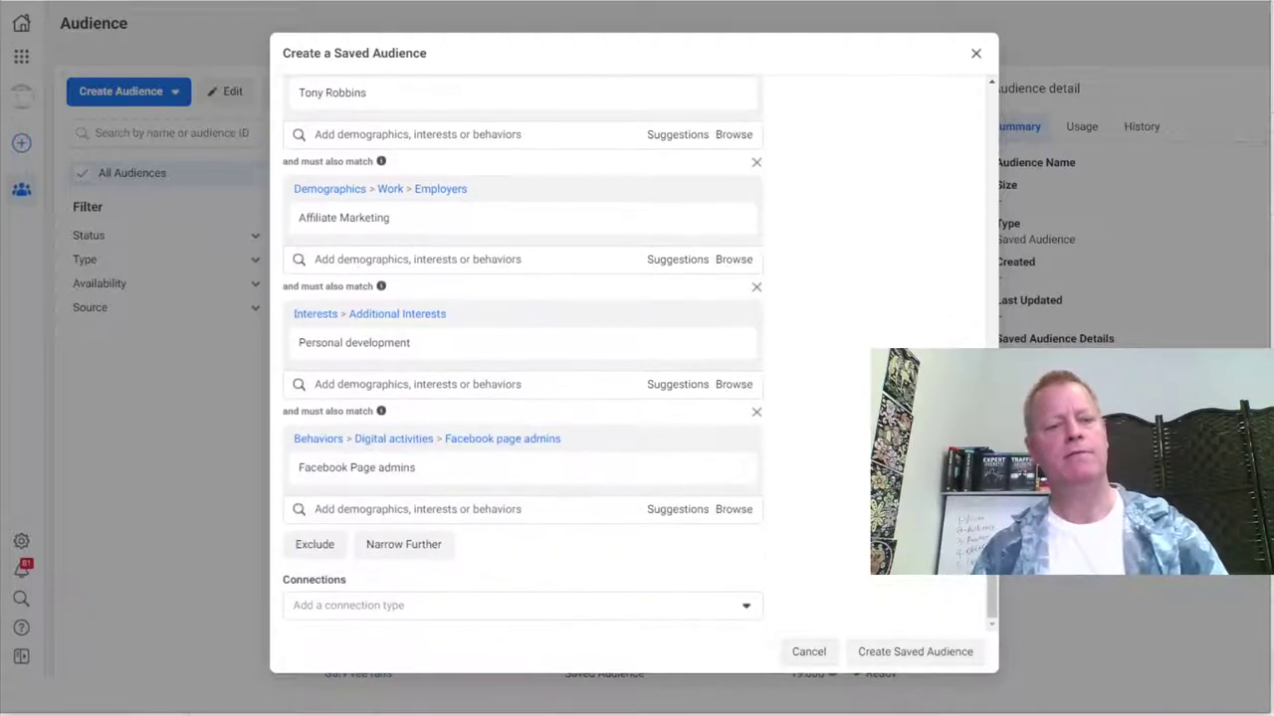
Step: Review the audience details and create the saved audience CIS 3s Tony Fans
scroll(865, 441, "up", 10)
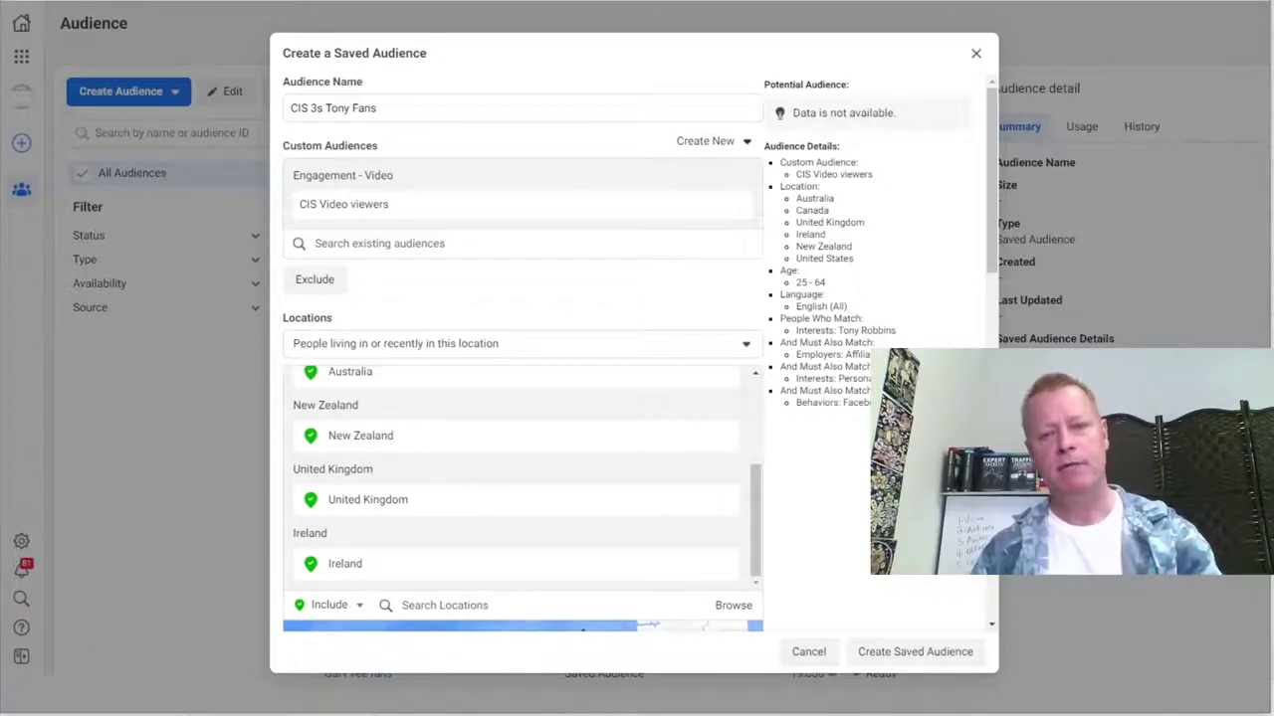
left_click(917, 651)
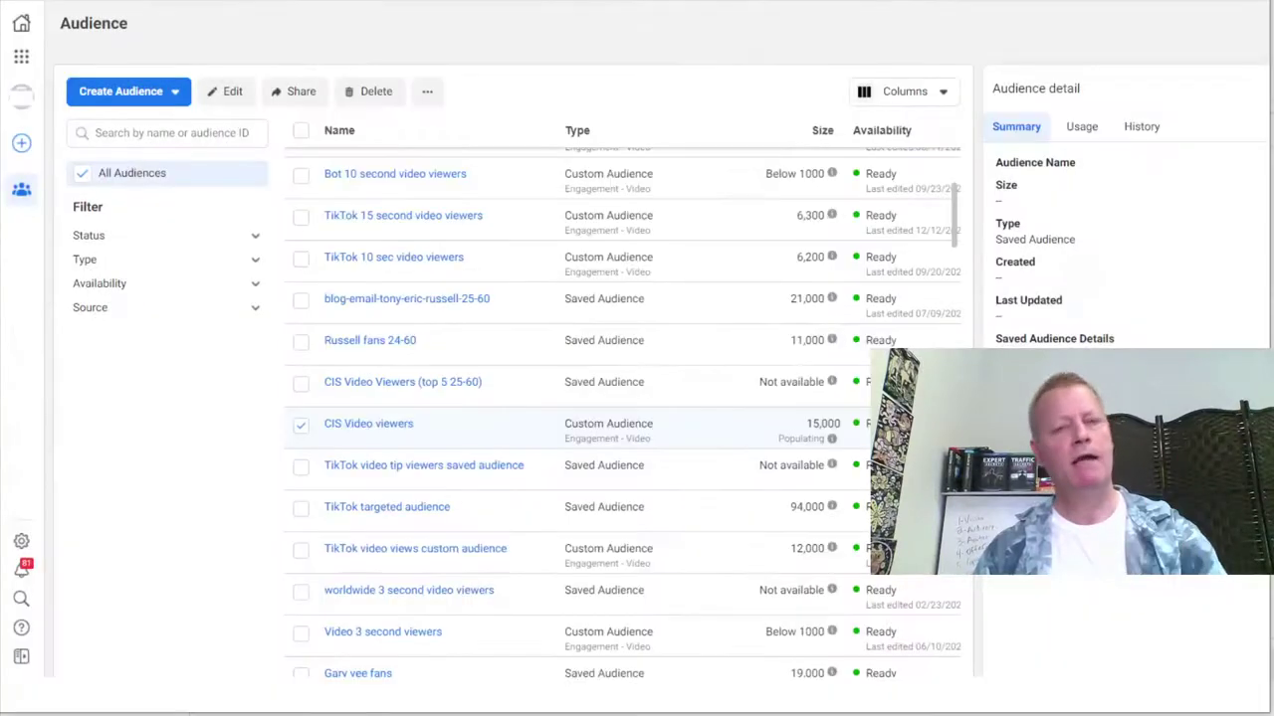
mouse_move(693, 540)
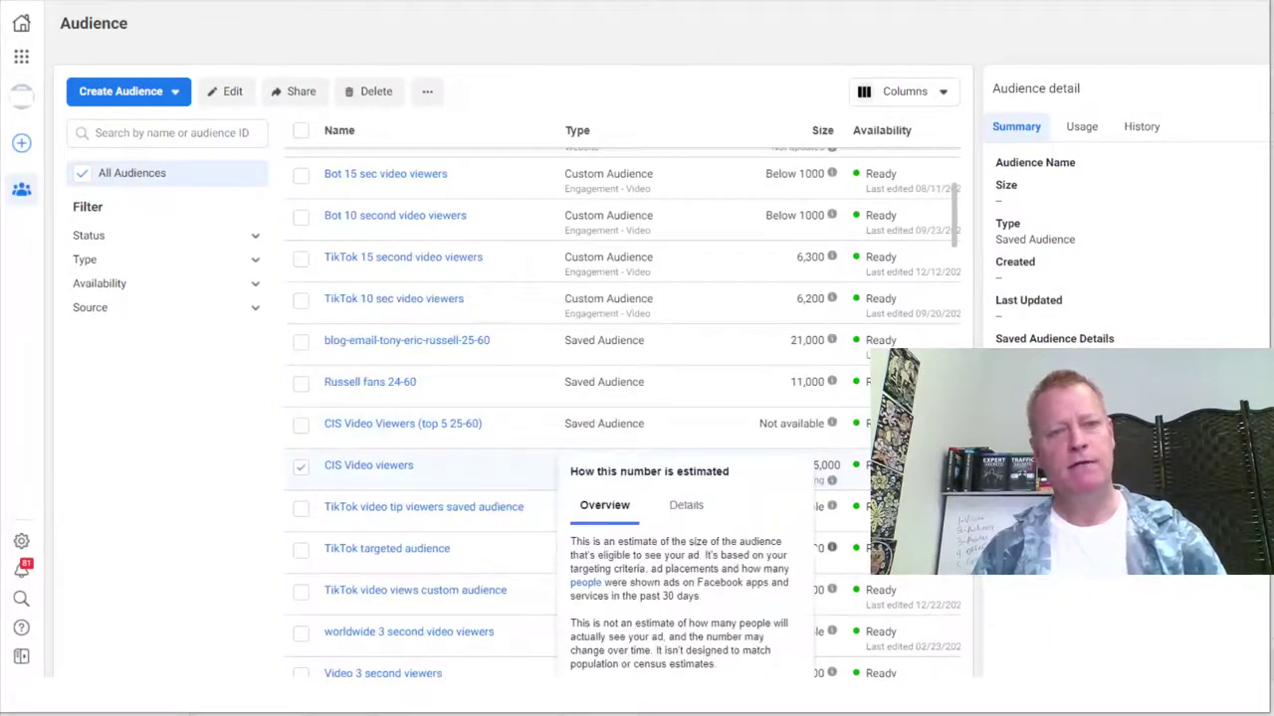
scroll(732, 368, "up", 3)
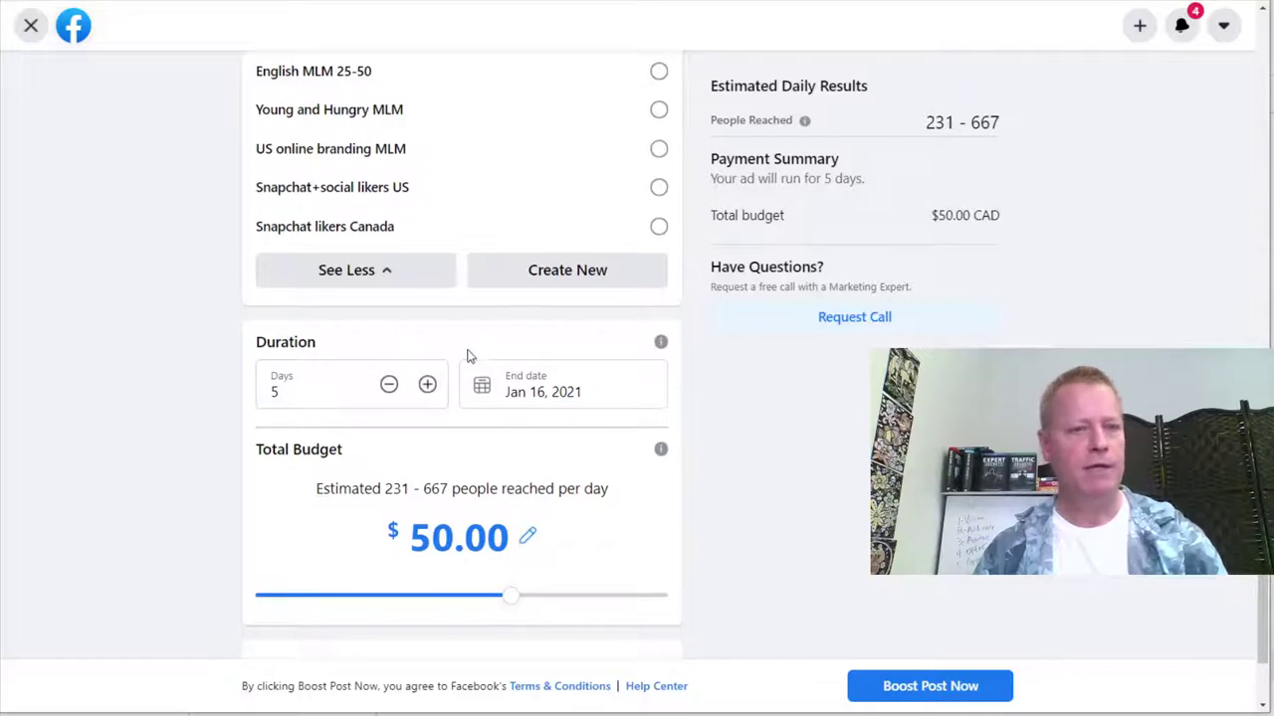
Step: Expand the full audience list in the post's boost settings and look through it for CIS 3s Tony Fans
scroll(453, 413, "up", 3)
left_click(399, 522)
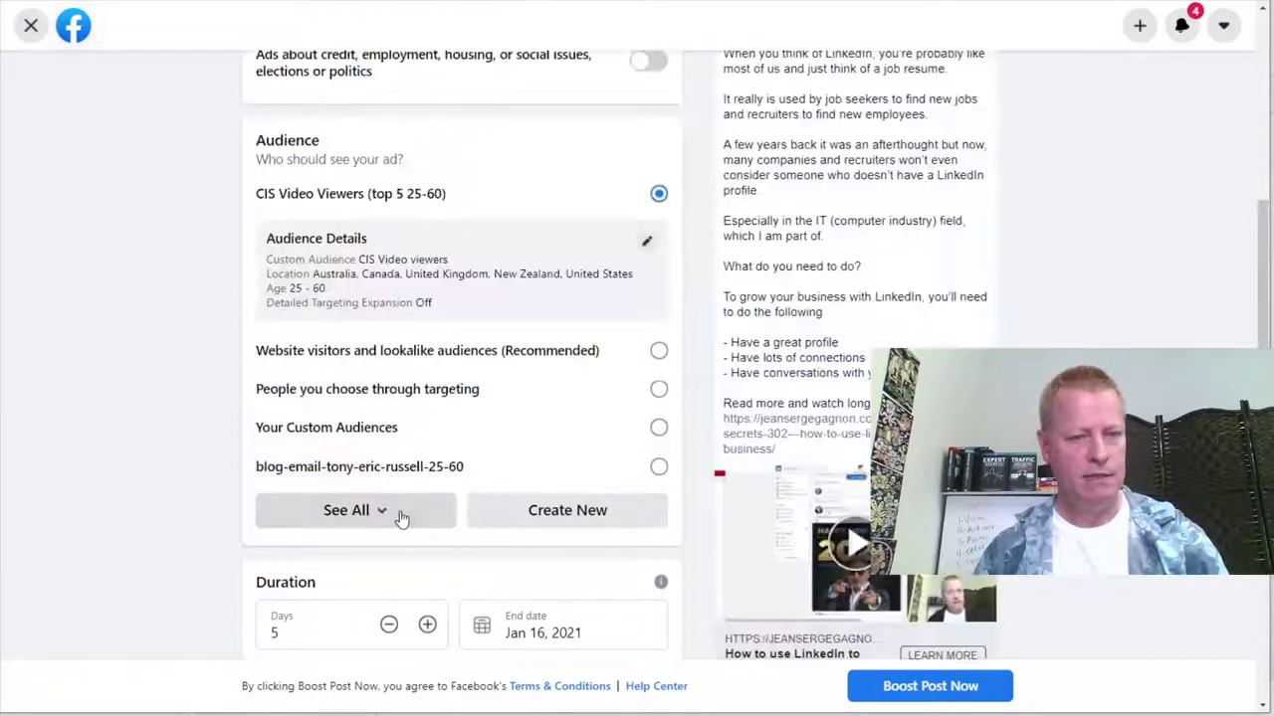
left_click(383, 522)
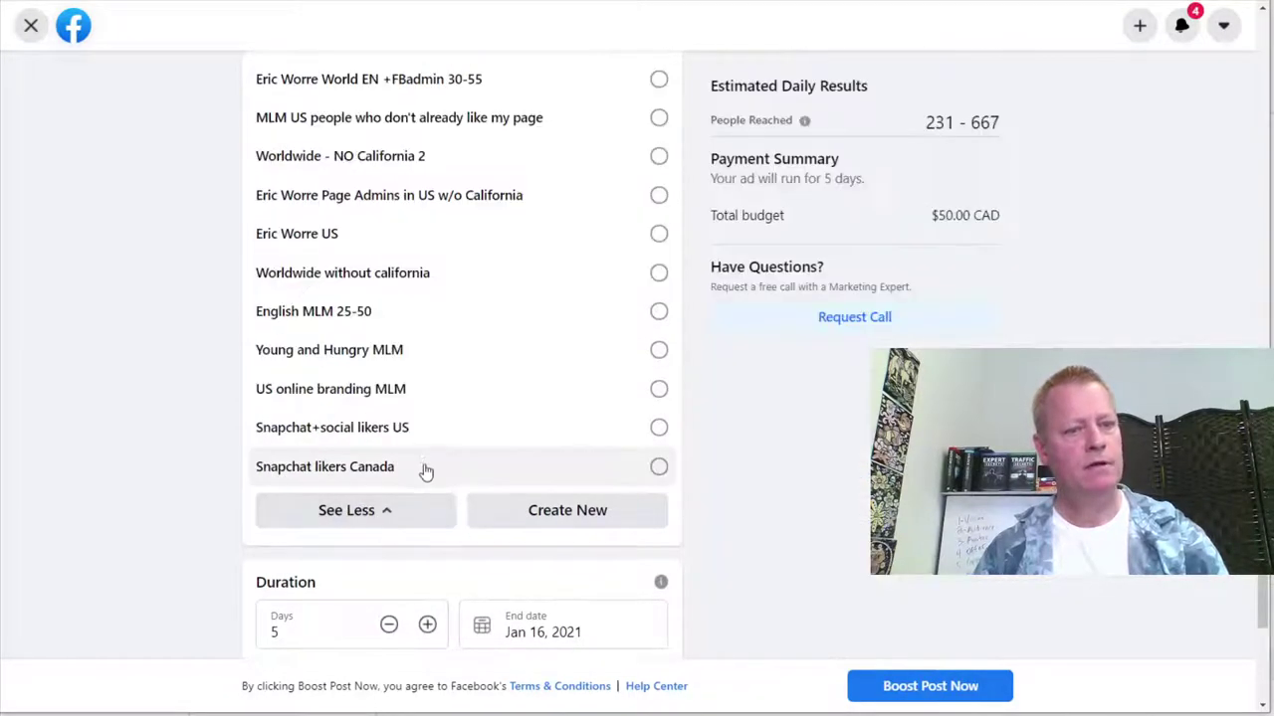
scroll(364, 426, "up", 5)
scroll(366, 426, "up", 15)
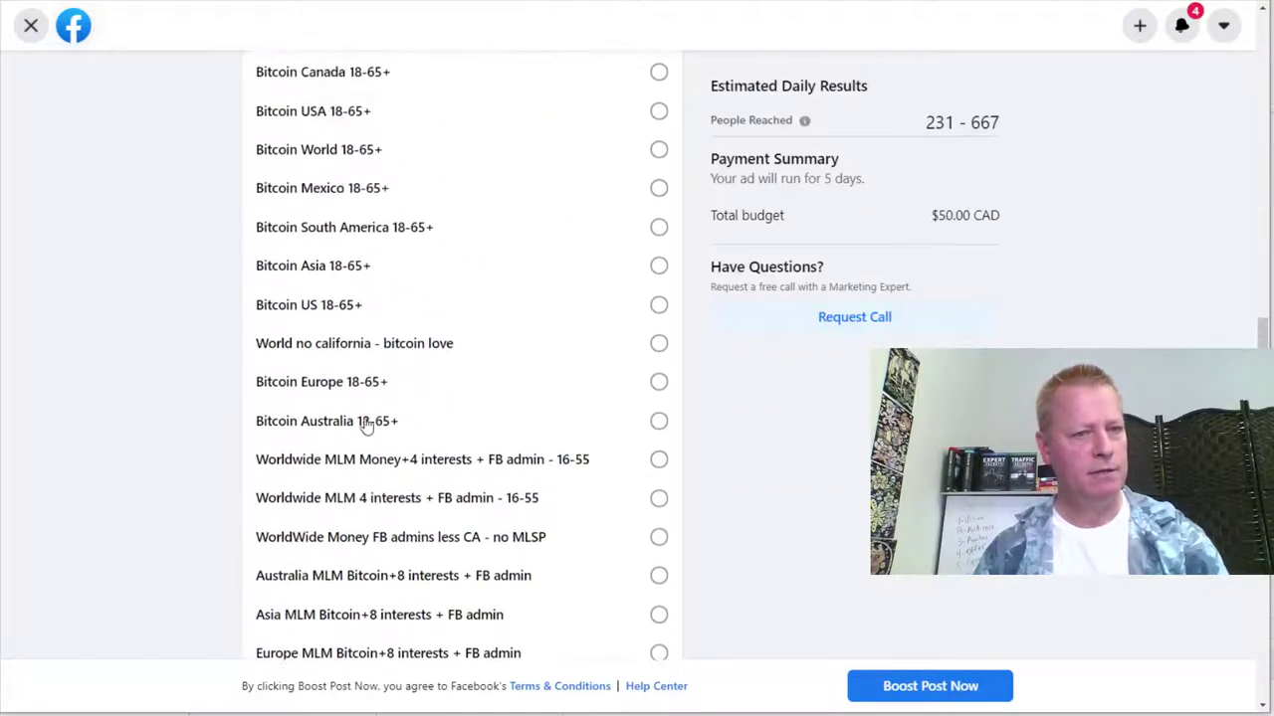
scroll(367, 425, "up", 15)
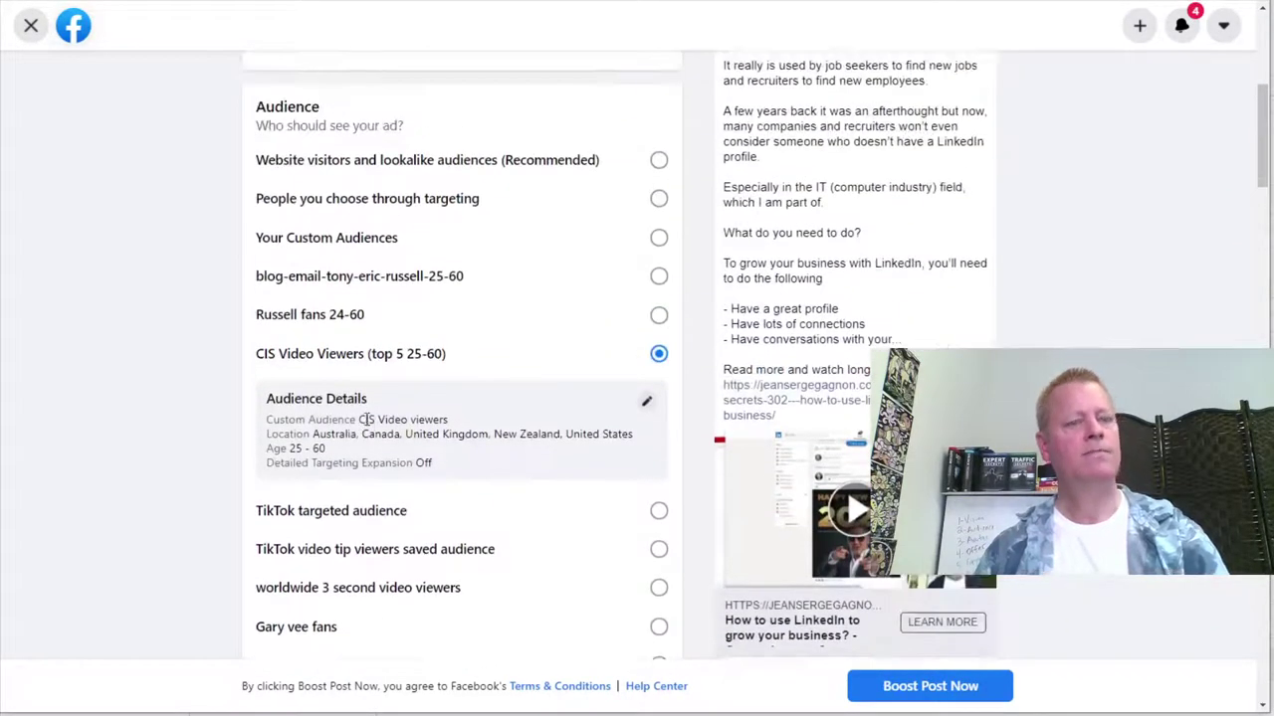
Step: Look through the full audience list for CIS 3s Tony Fans and reload the Boost Post page to refresh the saved audiences
scroll(366, 419, "down", 3)
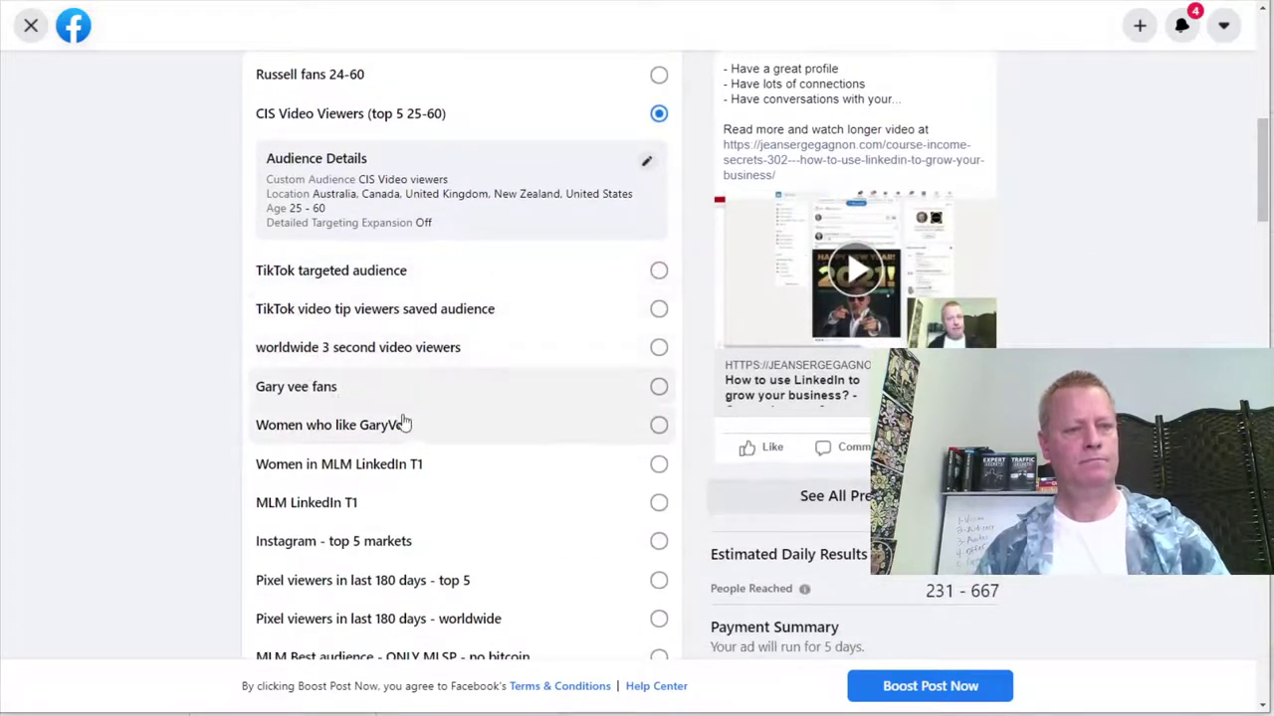
scroll(403, 423, "down", 18)
scroll(410, 425, "down", 20)
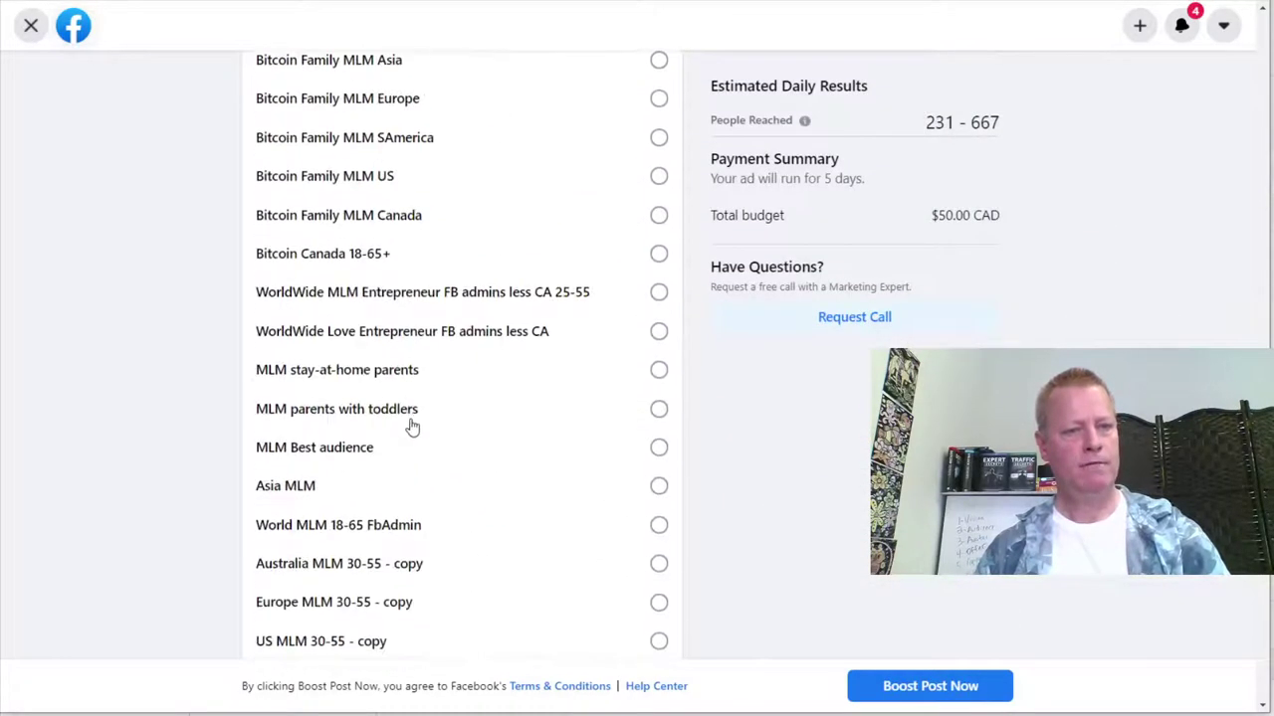
scroll(407, 423, "up", 20)
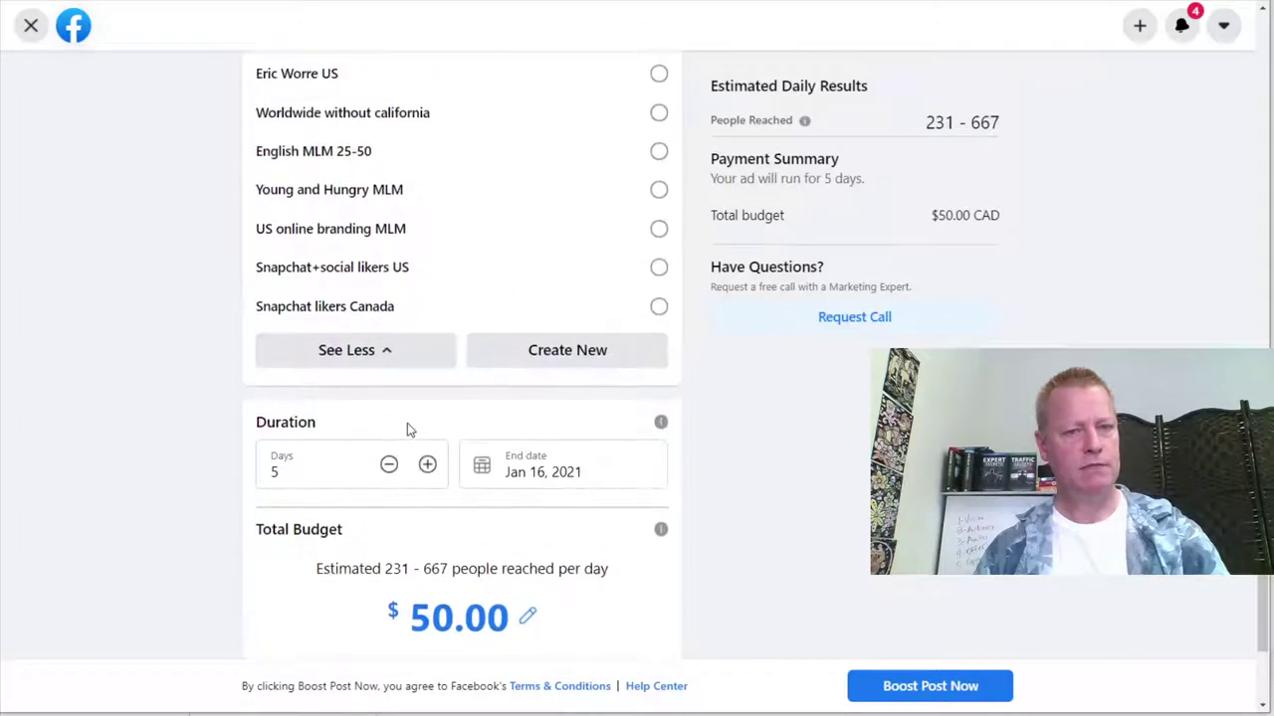
scroll(407, 422, "up", 12)
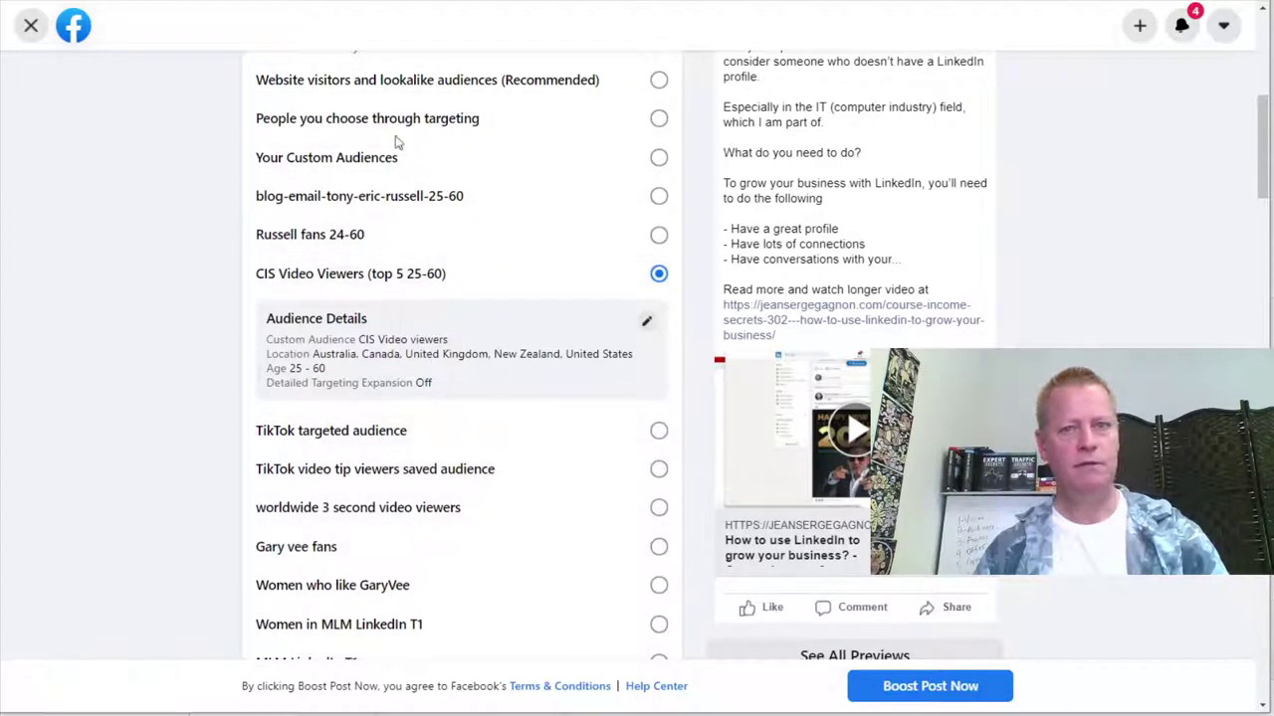
left_click_drag(1257, 171, 1259, 59)
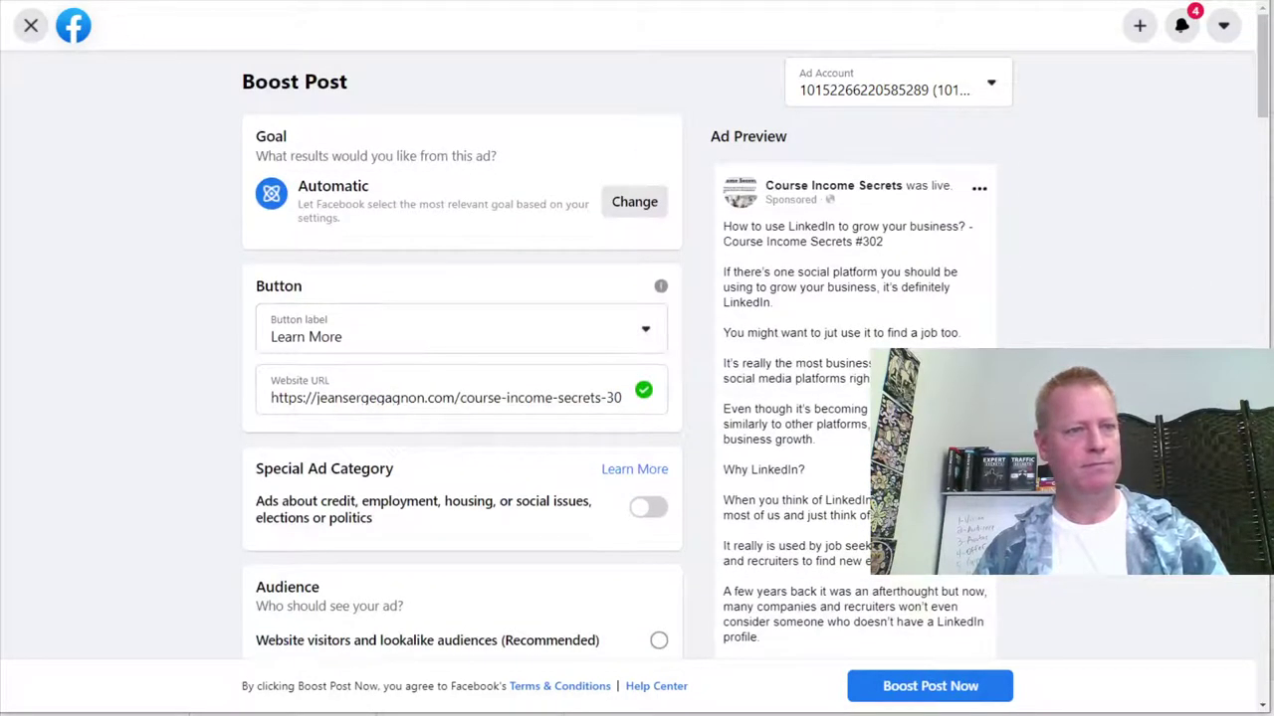
key("F5")
key("Return")
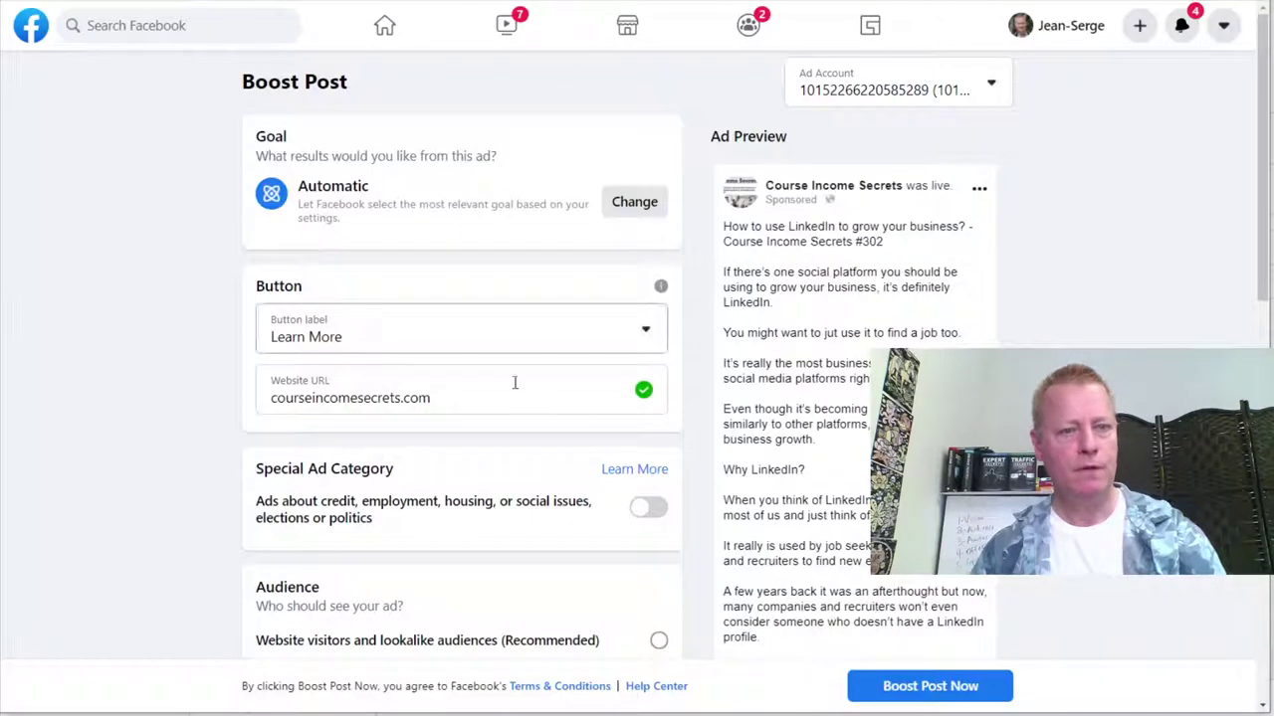
Step: Replace the Learn More button's website URL with the copied address of the Course Income Secrets #302 blog post
left_click(457, 391)
key("ctrl+a")
key("ctrl+v")
left_click(155, 439)
Step: Check the selected CIS 3s Tony Fans audience details and set the boost's duration to 10 days
scroll(155, 450, "down", 4)
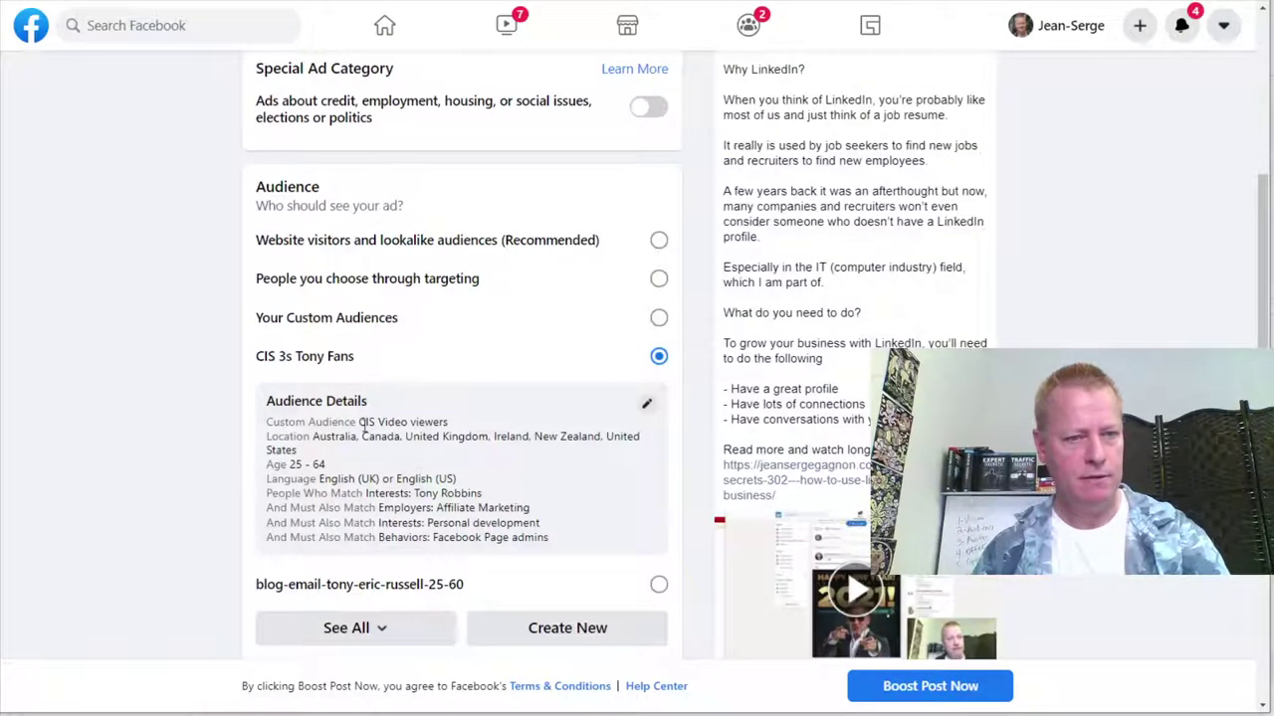
scroll(388, 471, "down", 2)
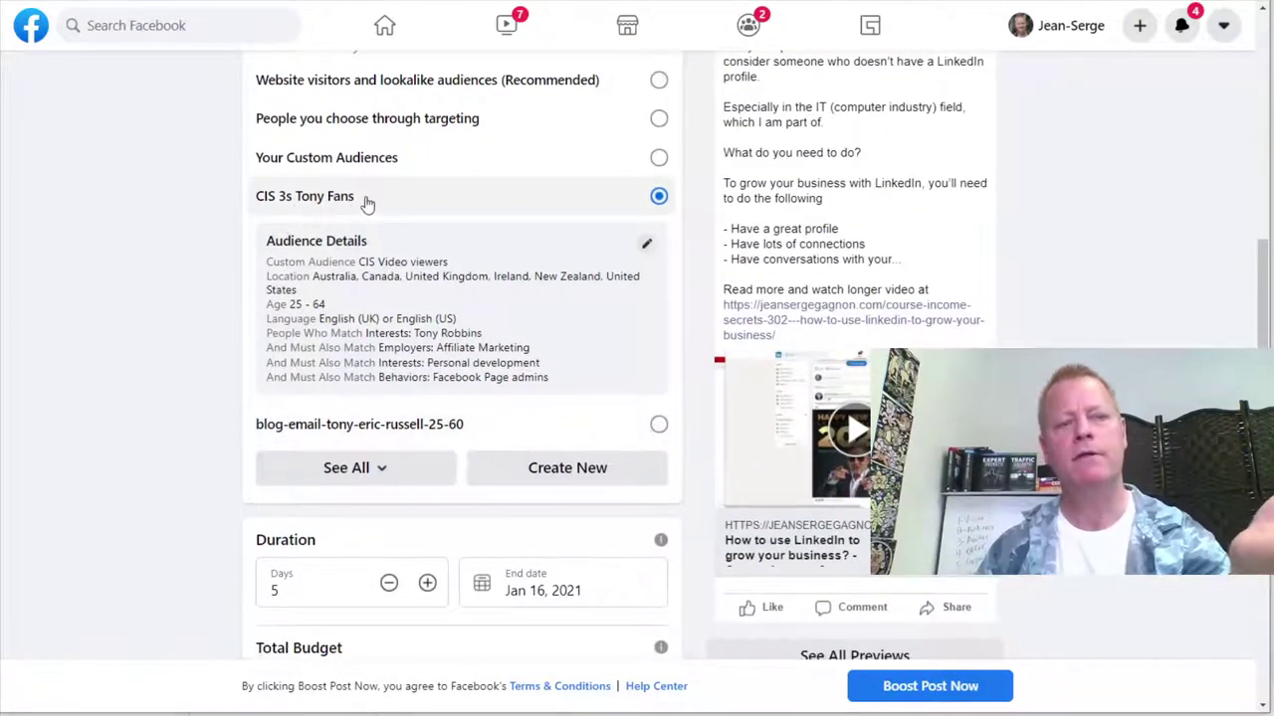
scroll(169, 408, "down", 4)
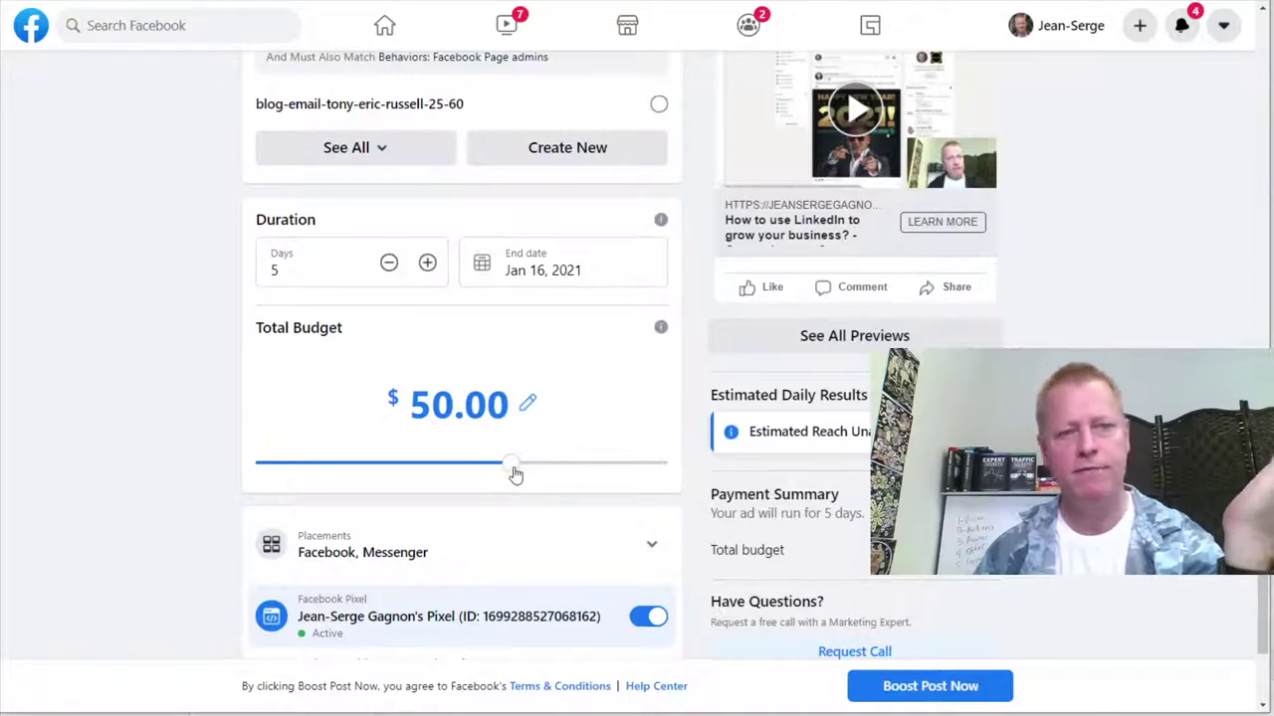
left_click(428, 263)
left_click(428, 262)
left_click(428, 263)
left_click(428, 263)
left_click(427, 263)
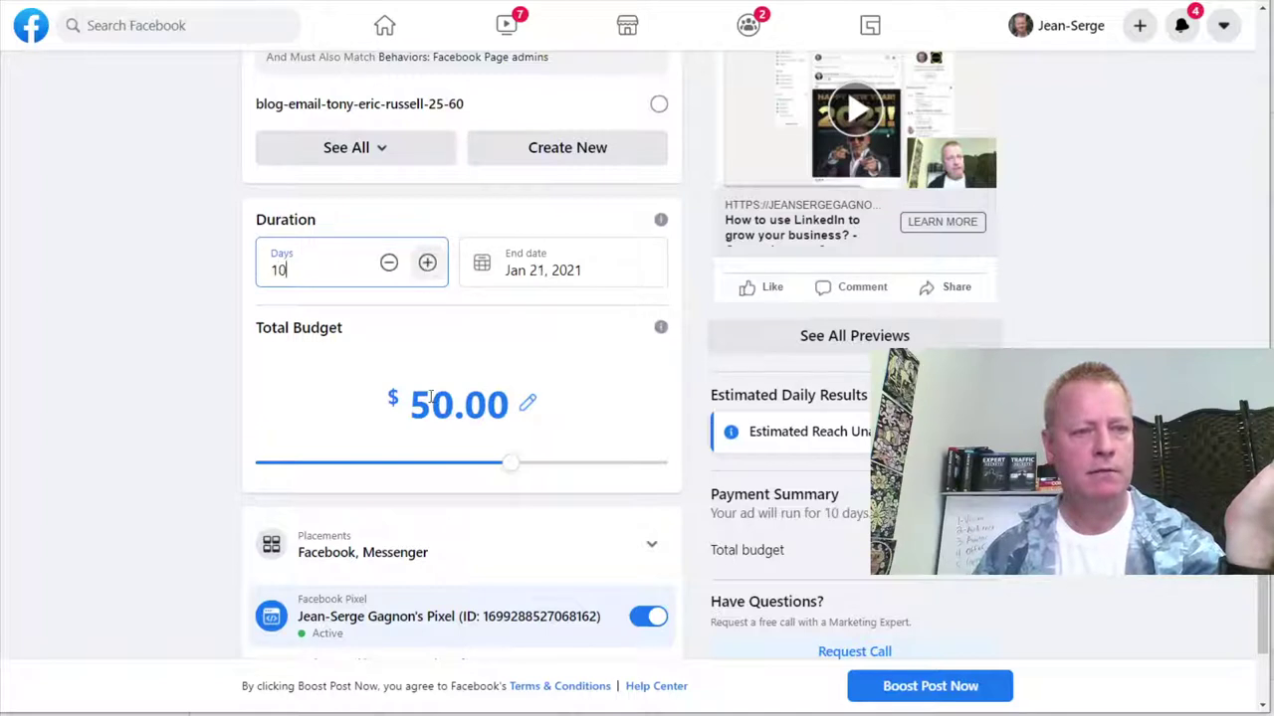
Step: Set the boost's total budget to $100.00
left_click_drag(434, 404, 412, 404)
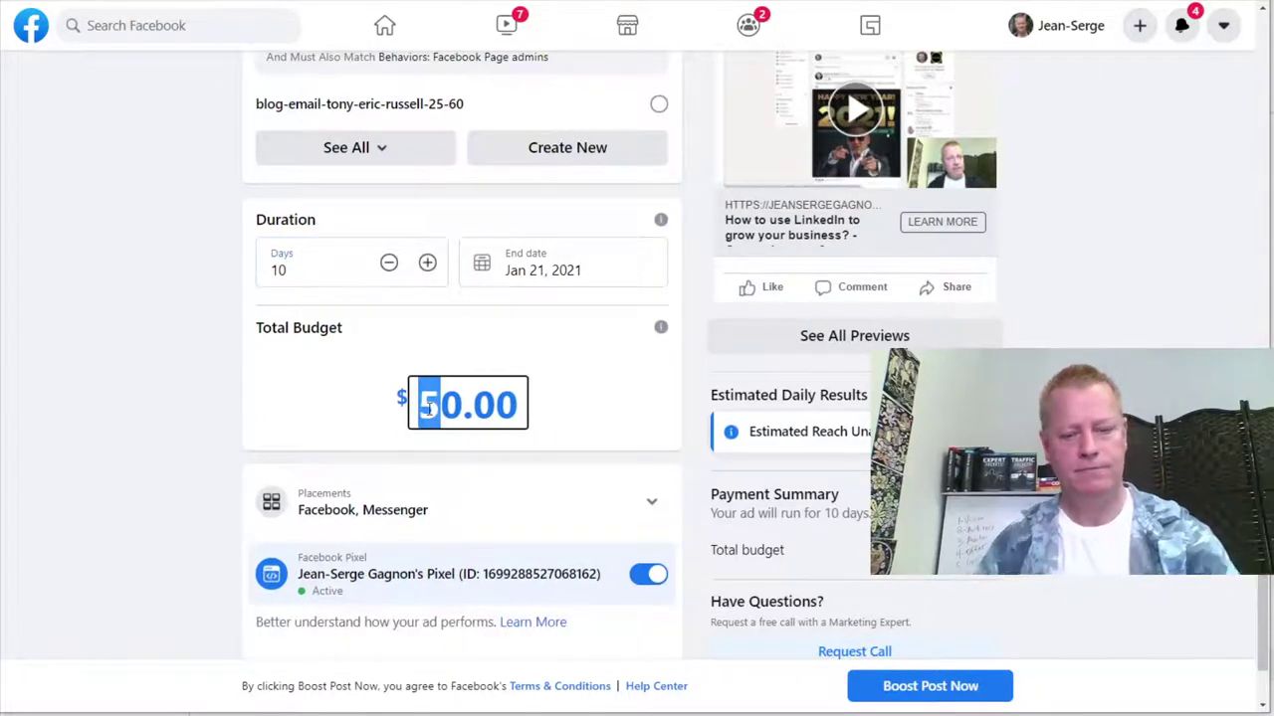
type("10")
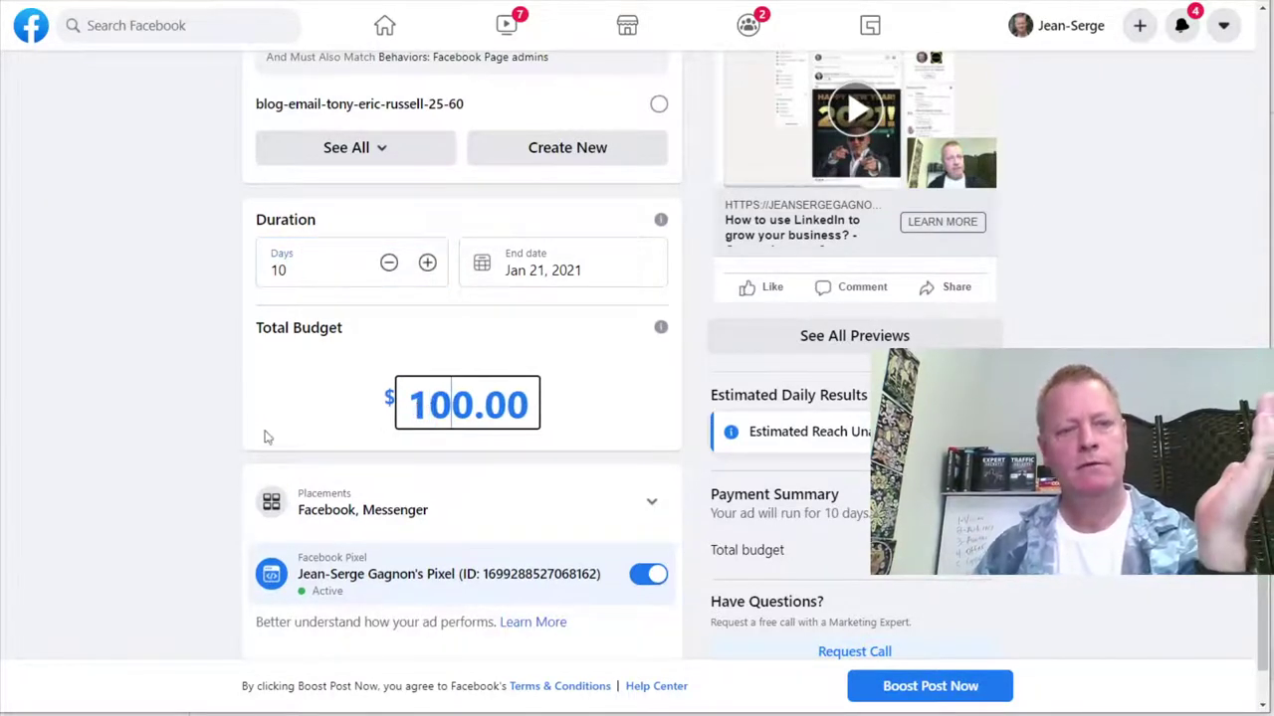
left_click(170, 407)
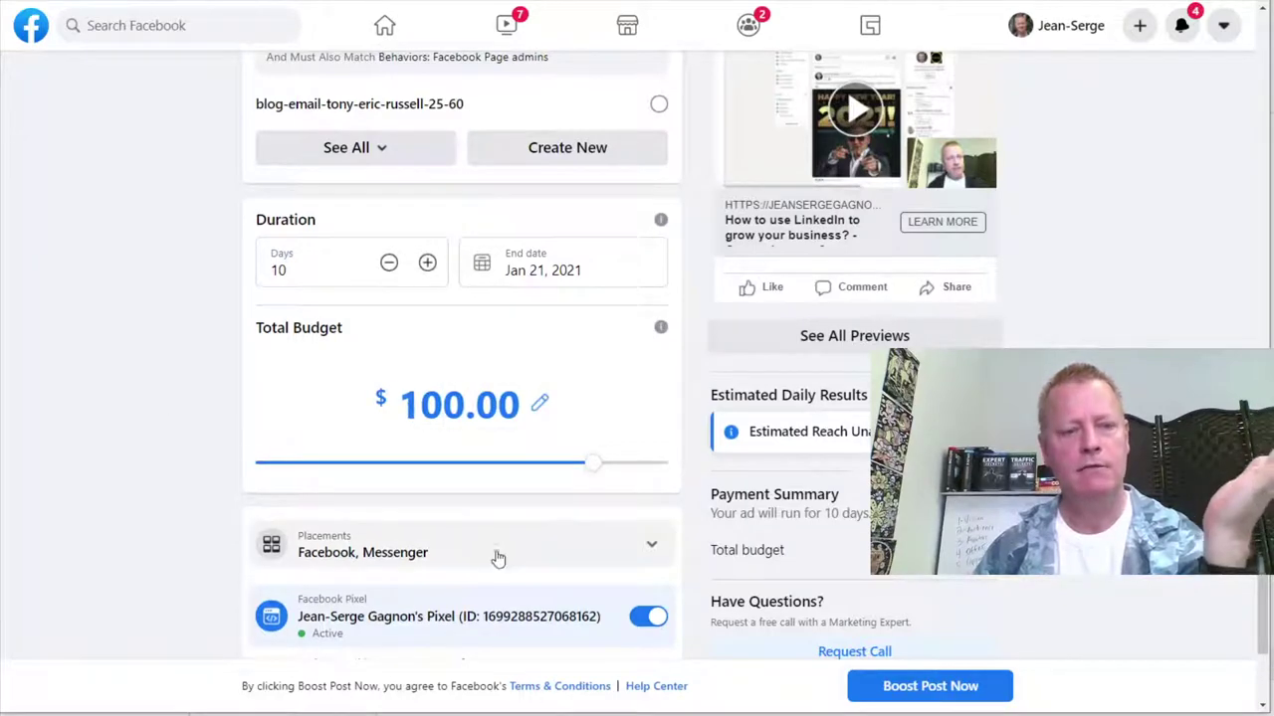
Step: Review the placements, payment method, button link, audience, duration and budget, and submit the post boost
scroll(498, 552, "down", 1)
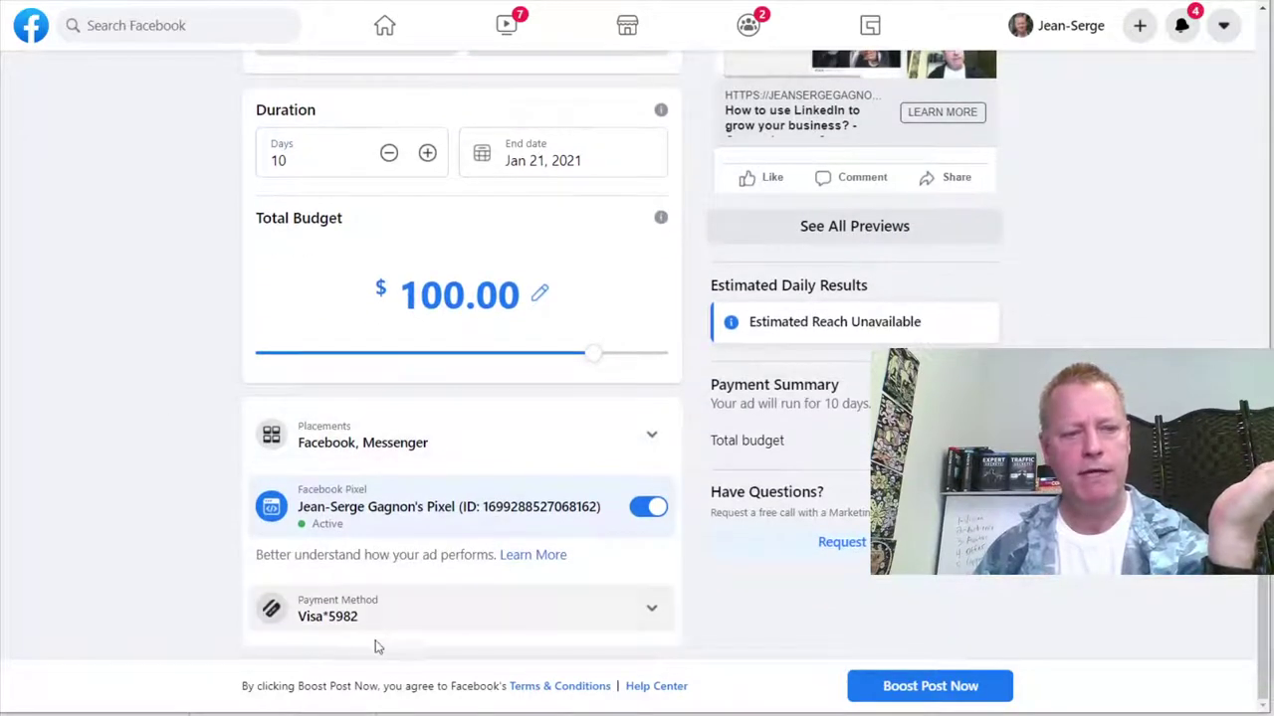
scroll(464, 620, "up", 3)
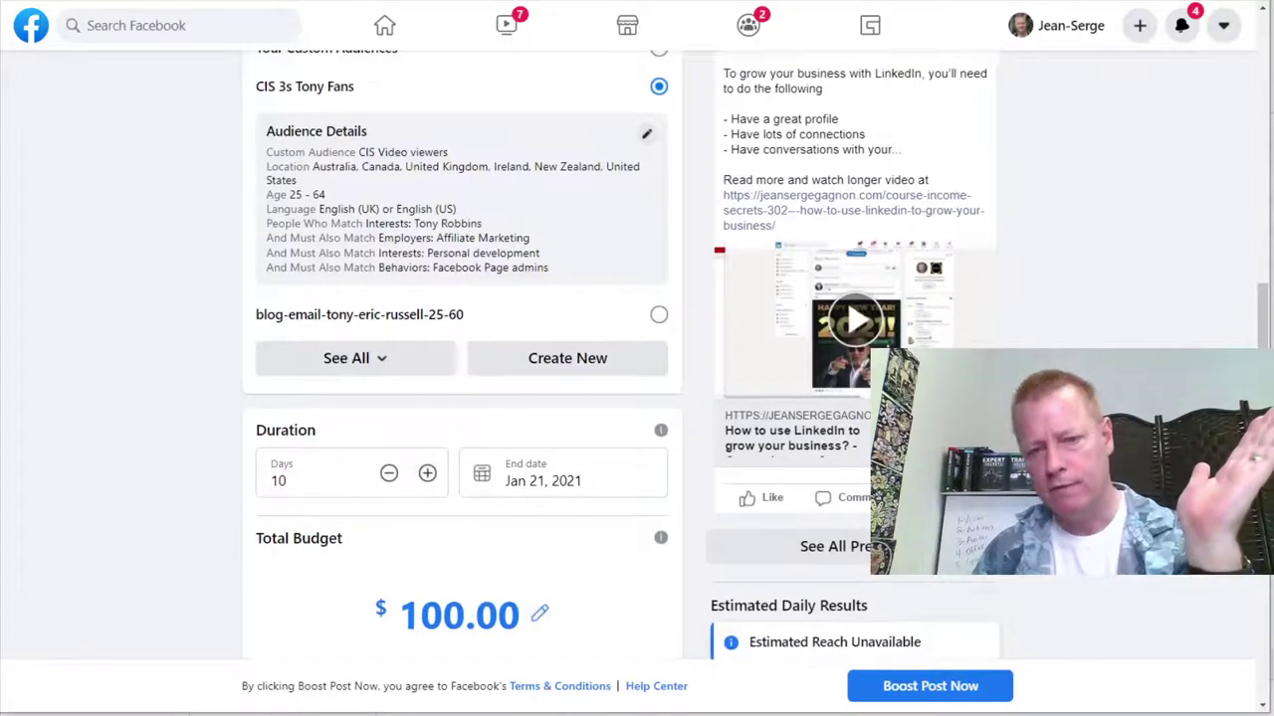
scroll(541, 610, "down", 3)
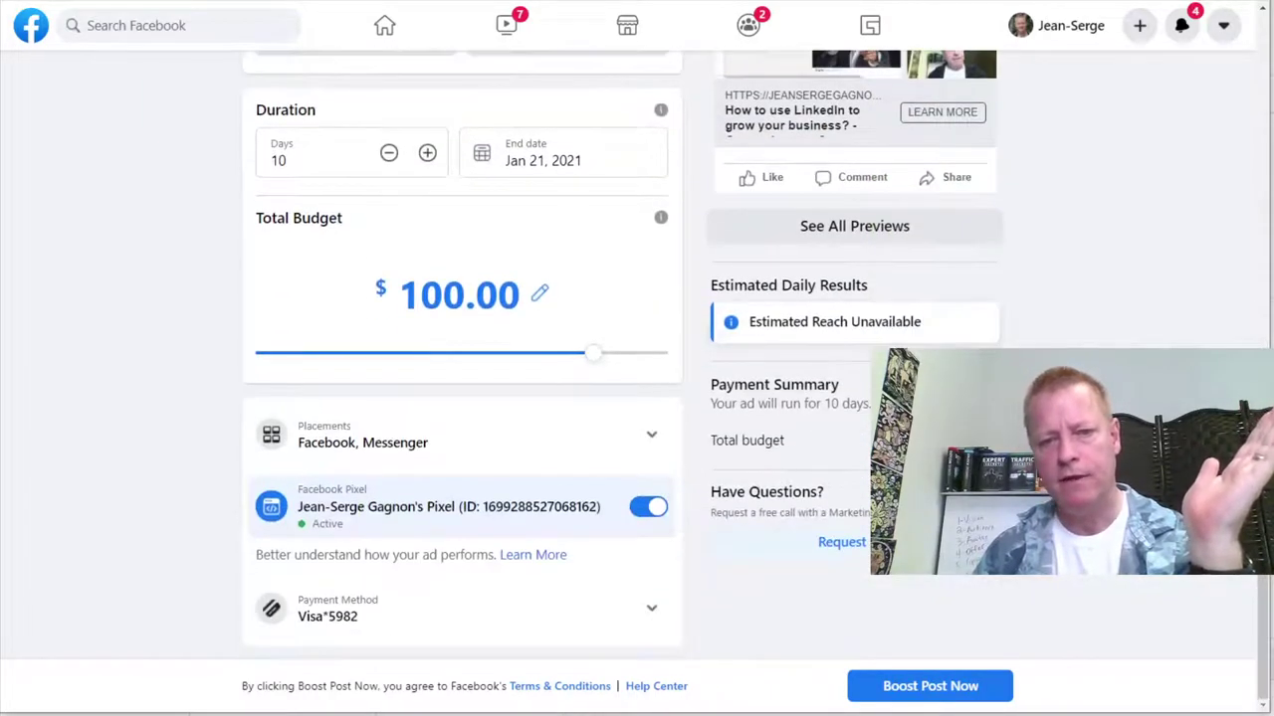
scroll(463, 398, "up", 5)
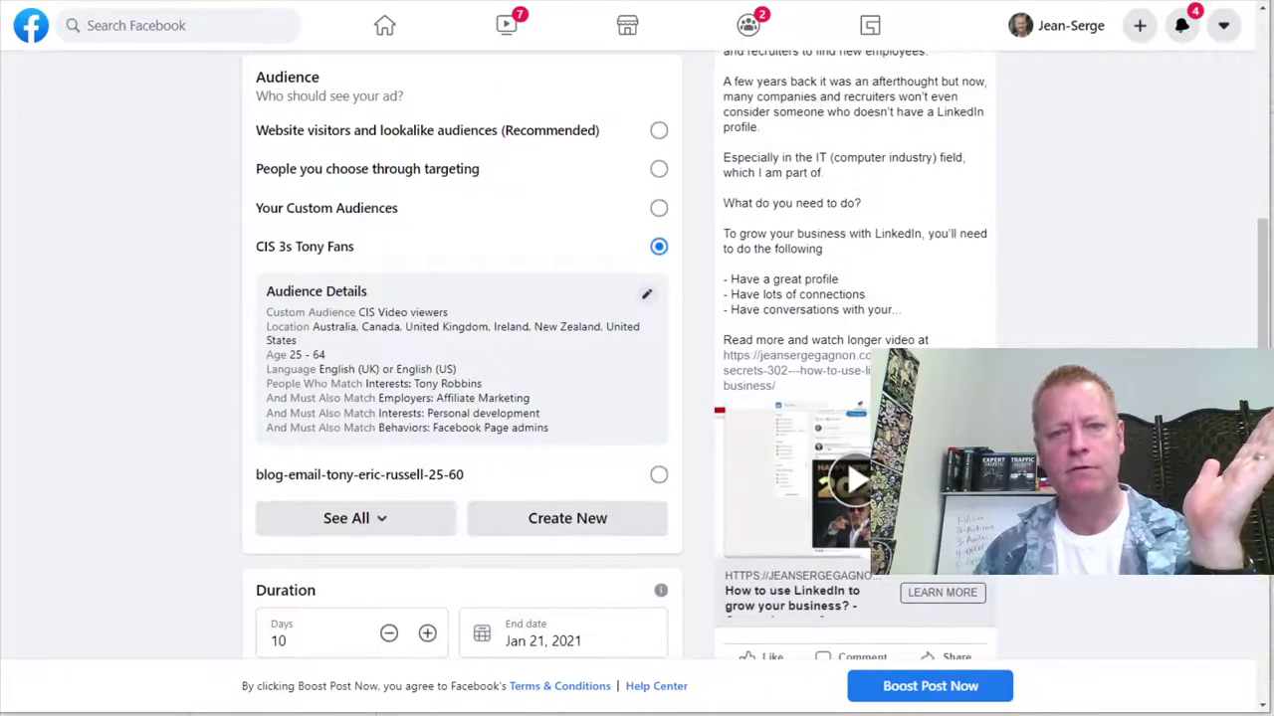
scroll(464, 398, "up", 5)
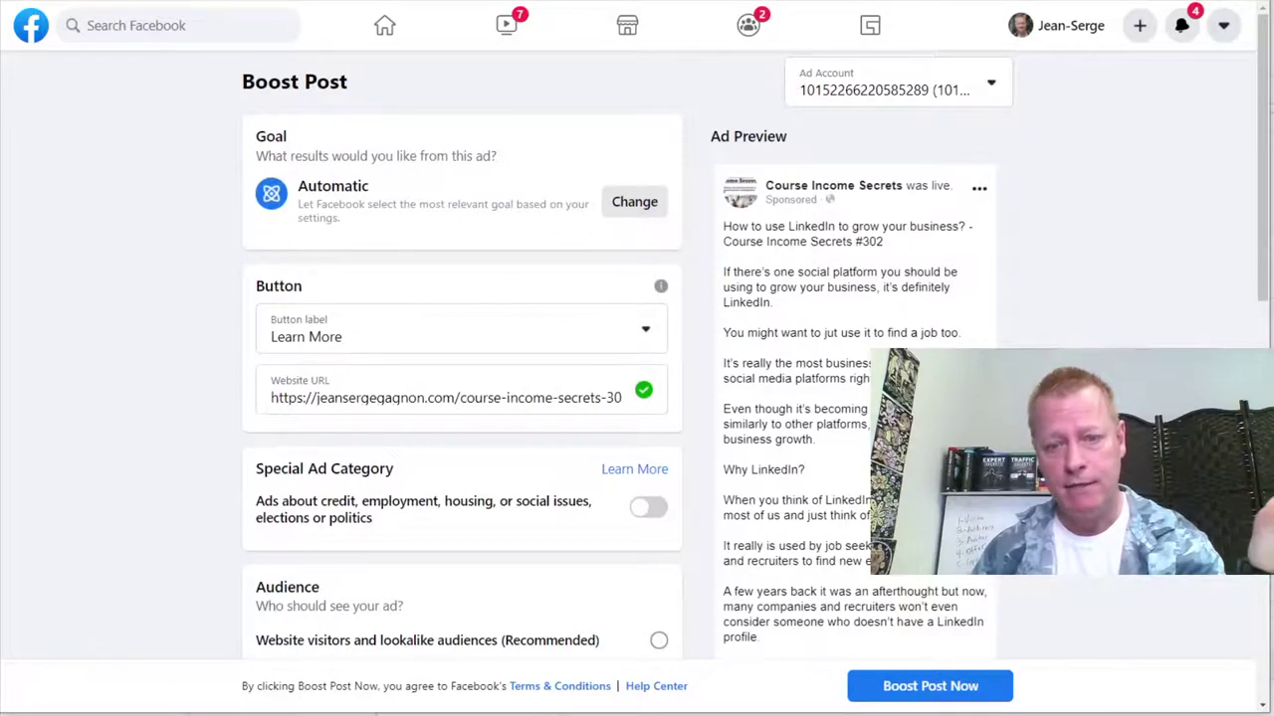
scroll(1088, 579, "down", 3)
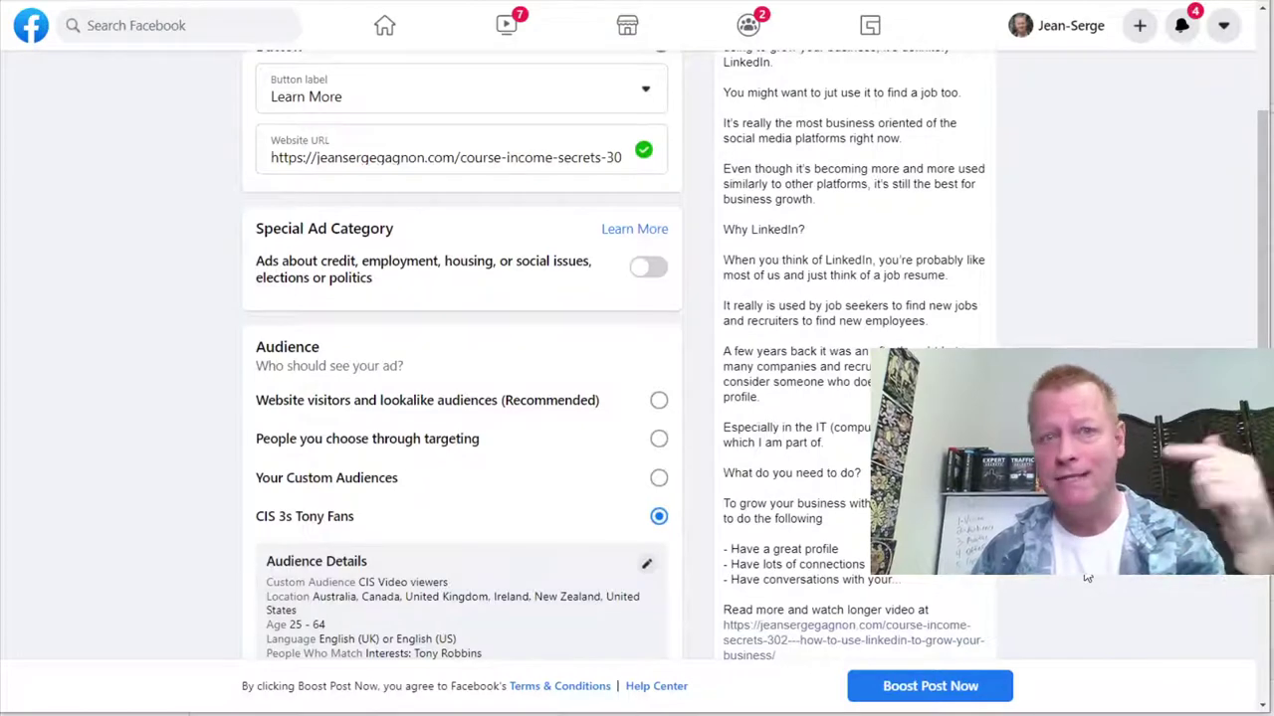
scroll(1087, 578, "down", 4)
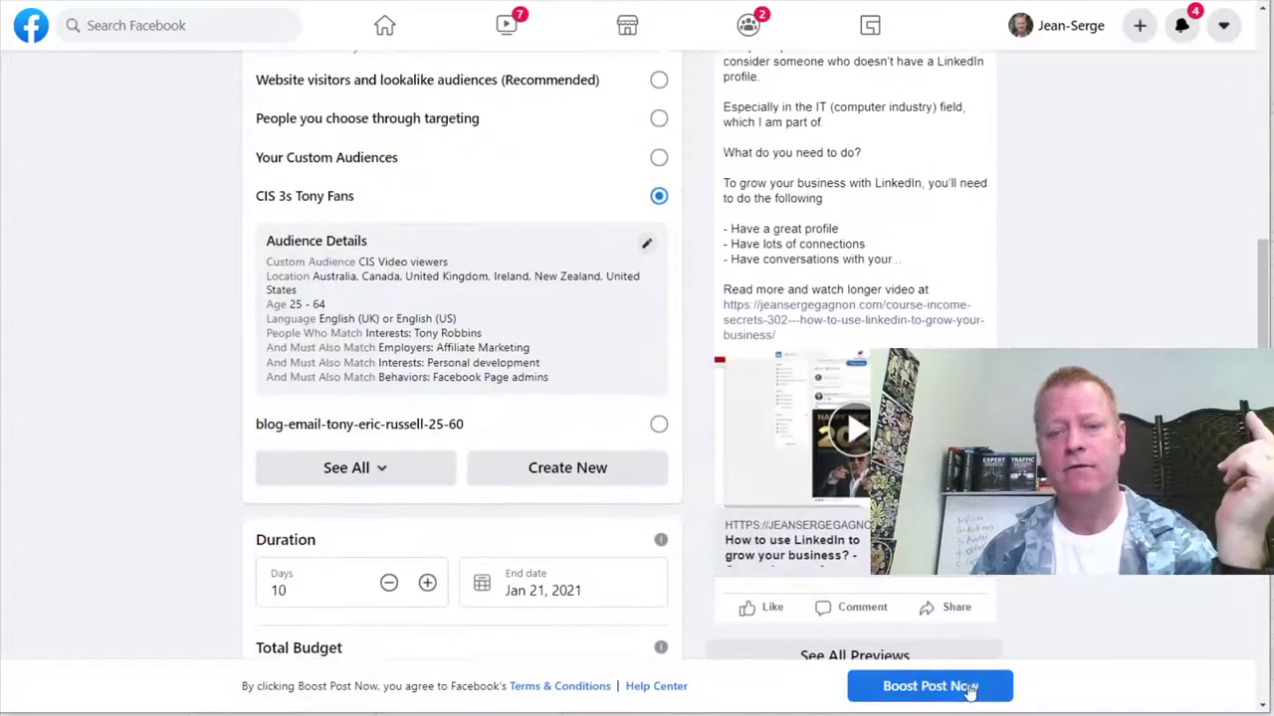
left_click(961, 687)
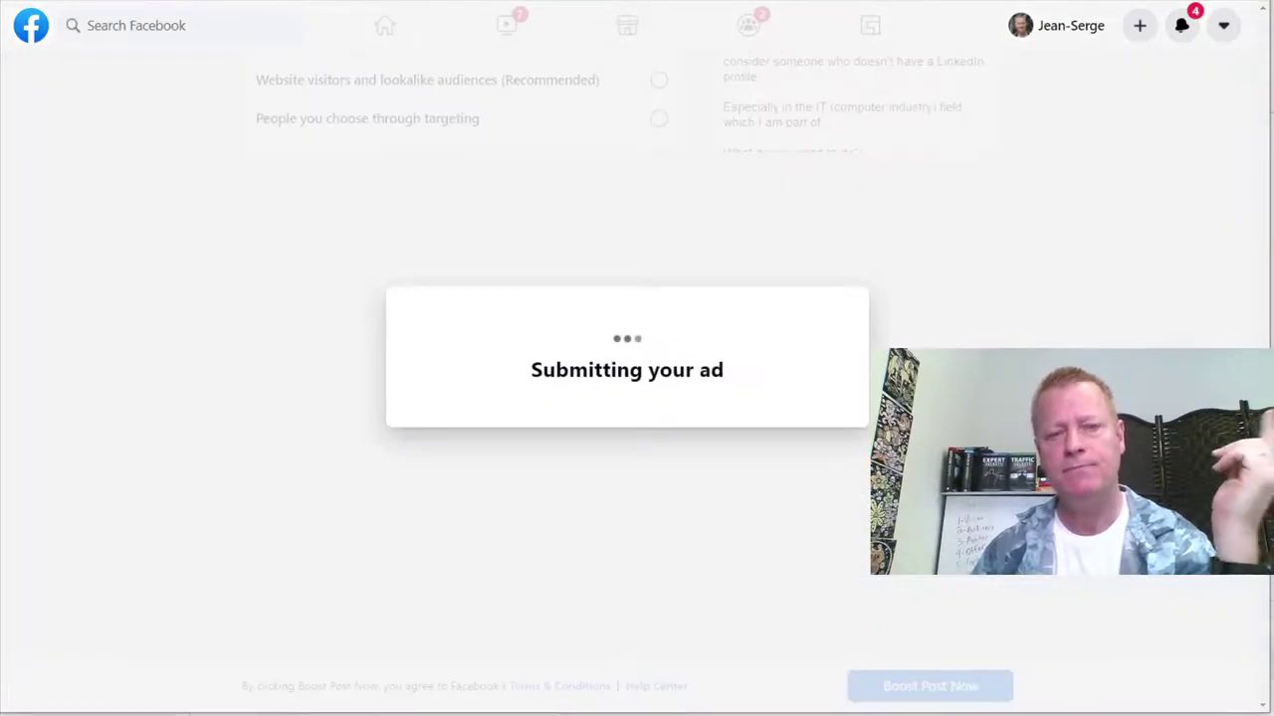